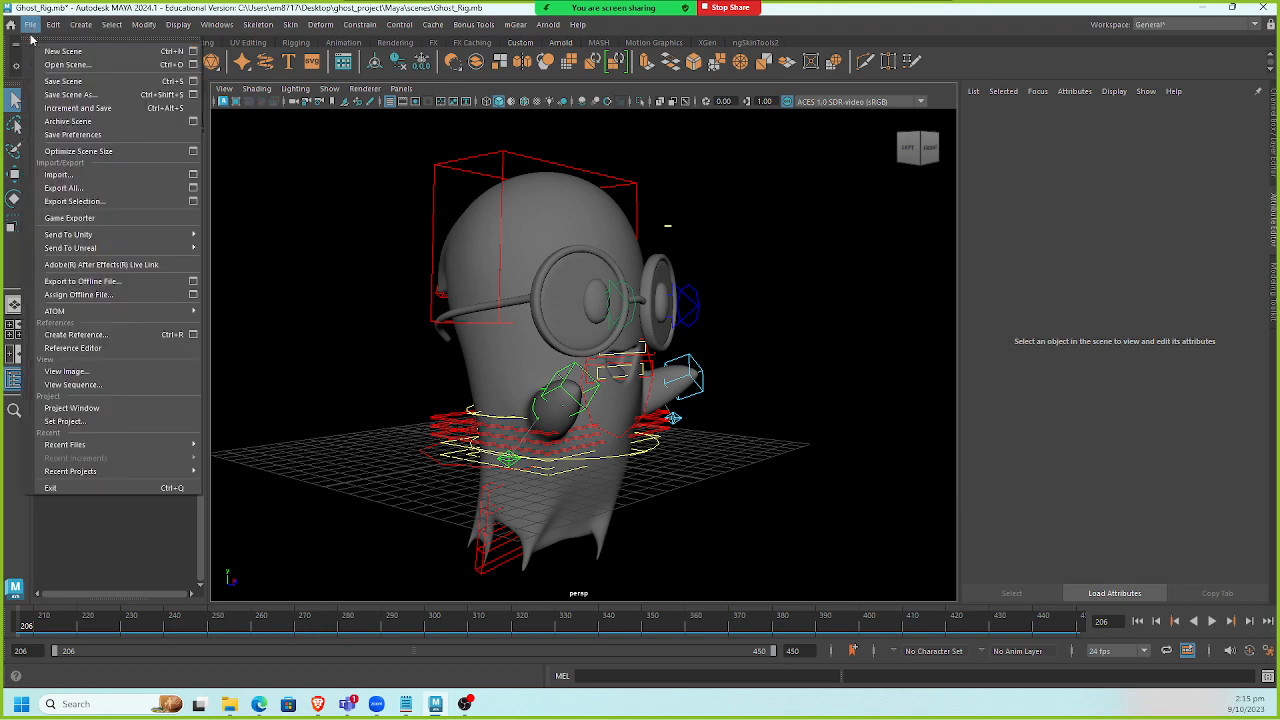
# Try to save the scene under the name Rig.mb.
pyautogui.click(96, 95)
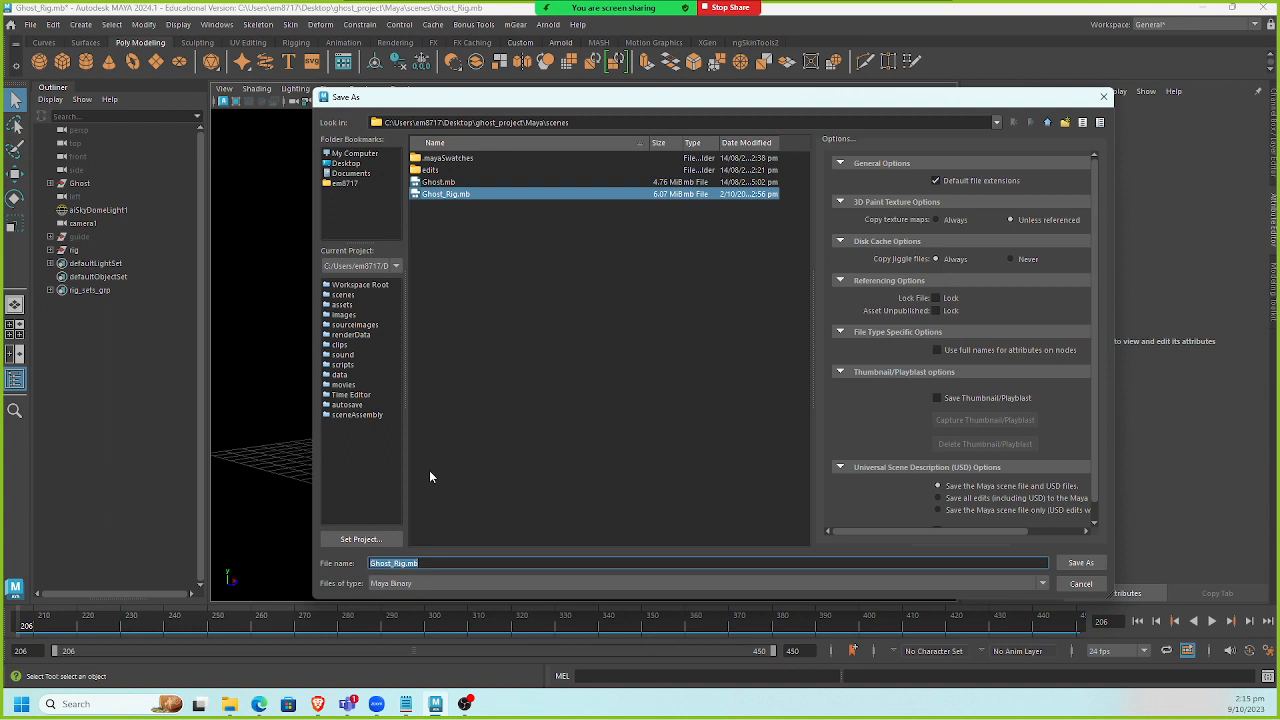
pyautogui.click(405, 562)
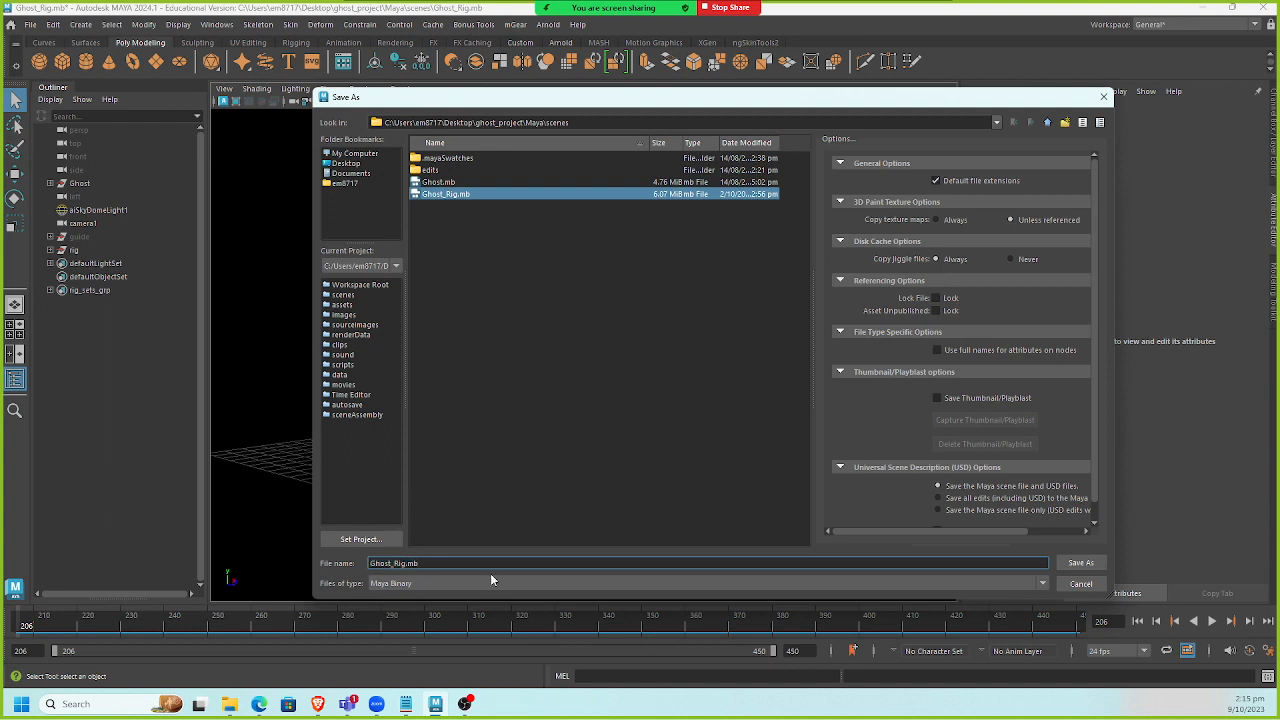
pyautogui.doubleClick(406, 563)
pyautogui.write('R')
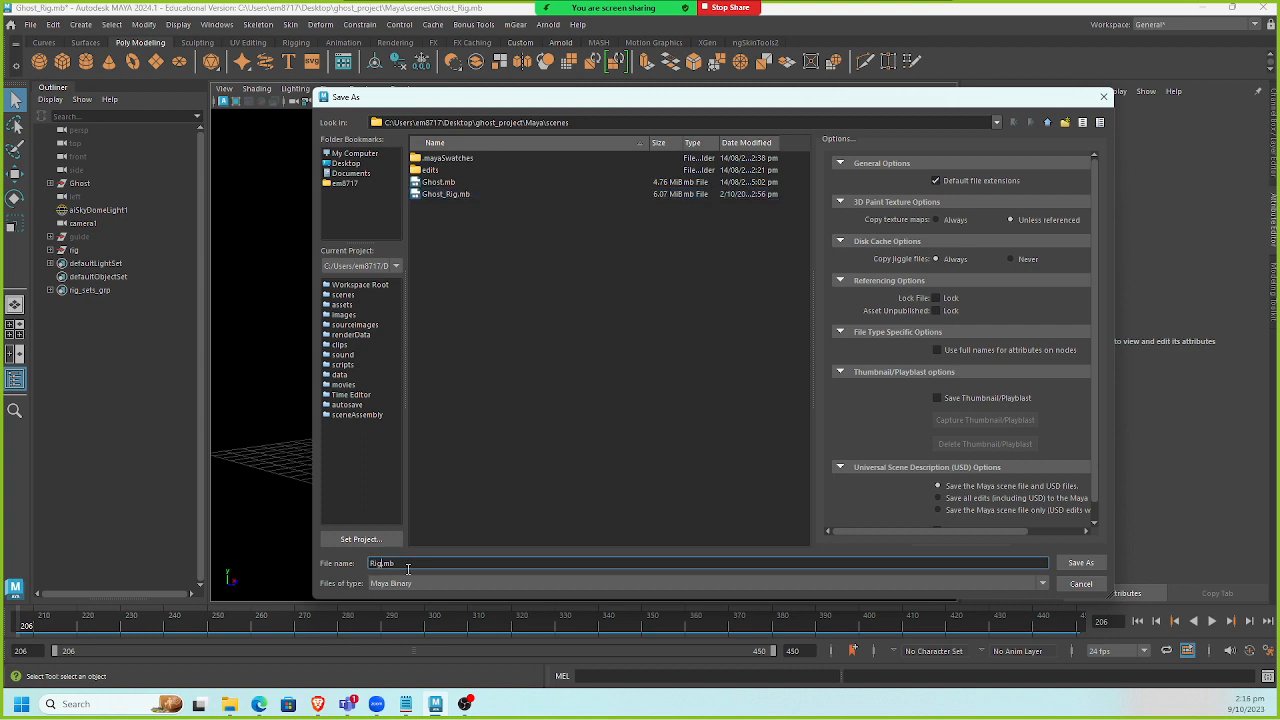
pyautogui.press('Return')
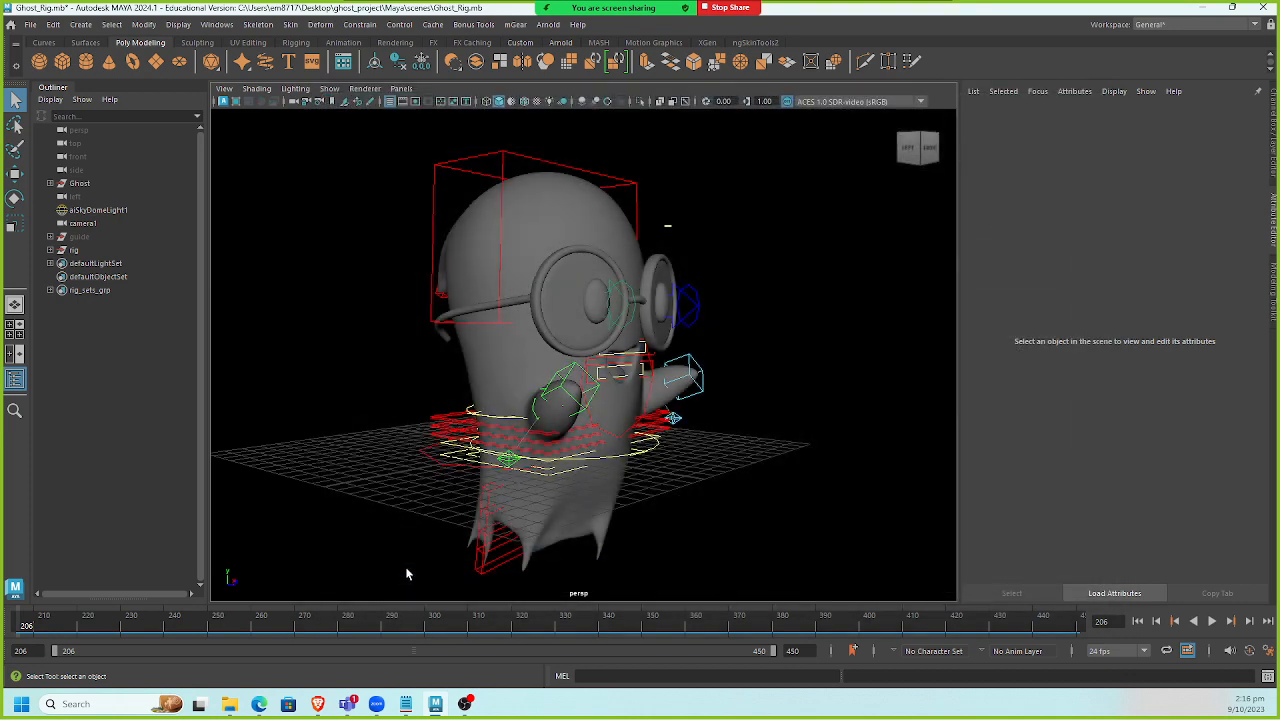
# Save the scene as a new version named Ghost_Rig_v7.mb.
pyautogui.hotkey('ctrl', 'shift', 's')
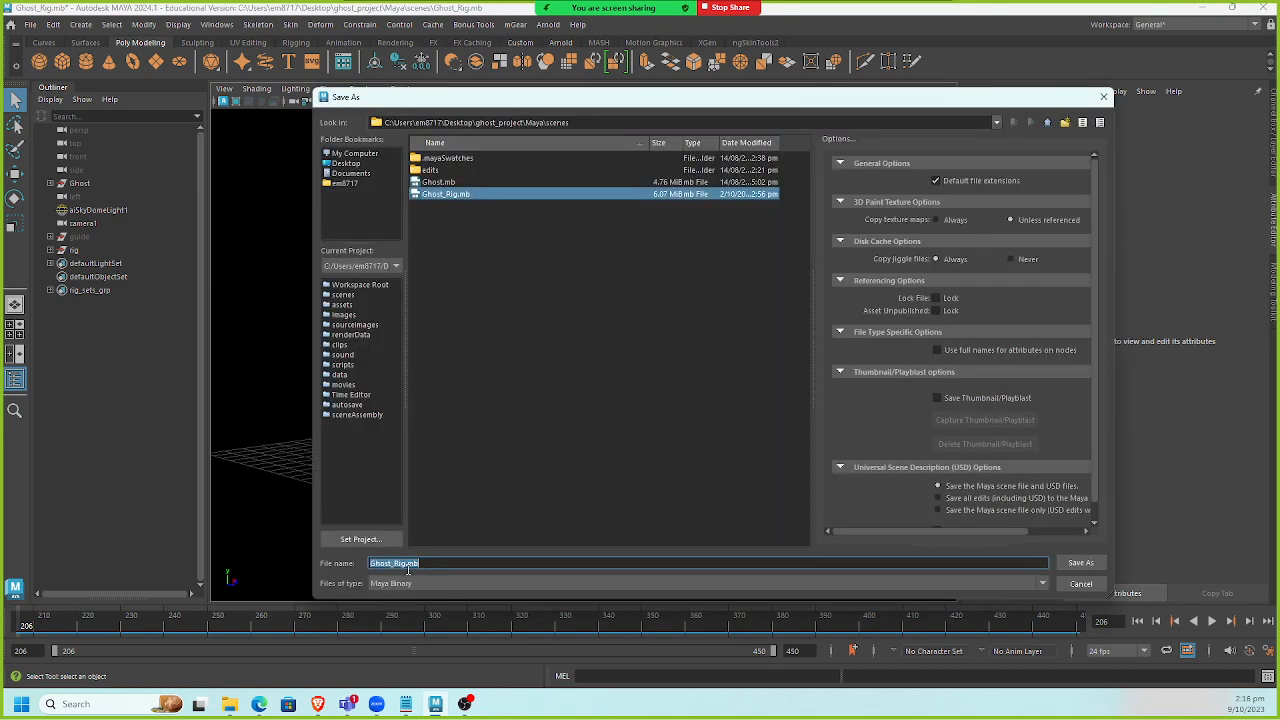
pyautogui.click(405, 563)
pyautogui.write('_v7')
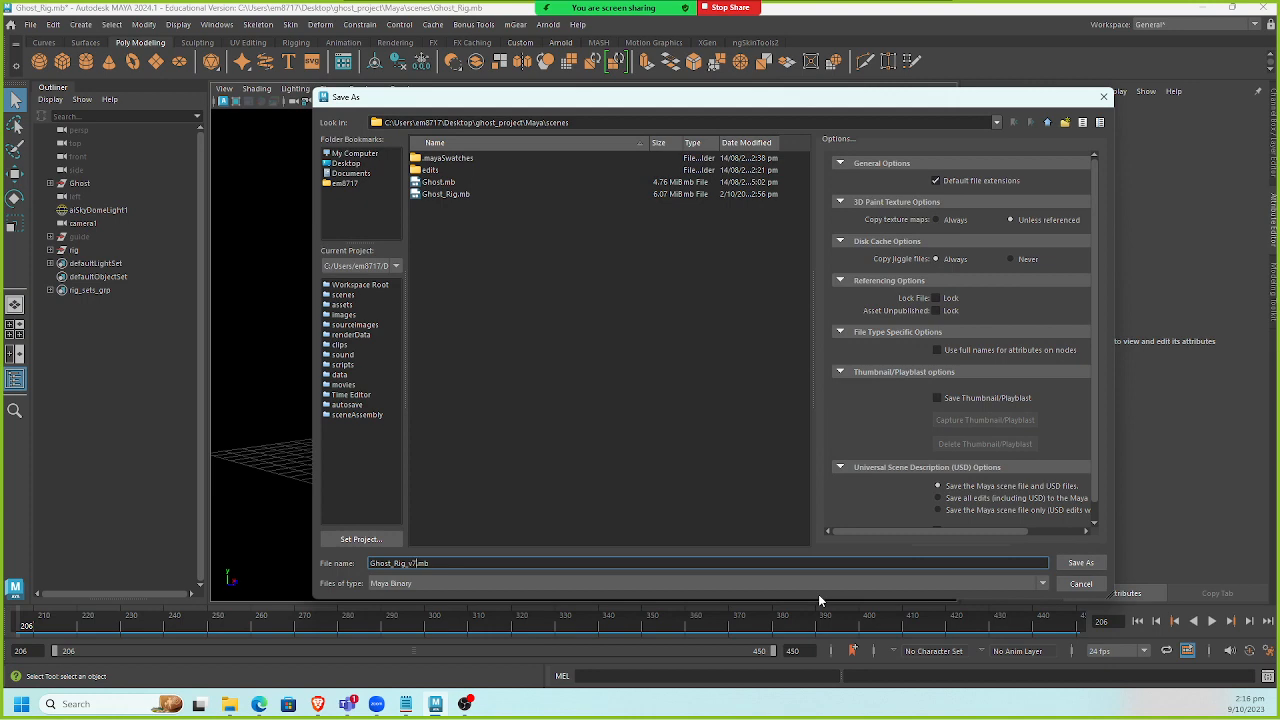
pyautogui.click(1081, 563)
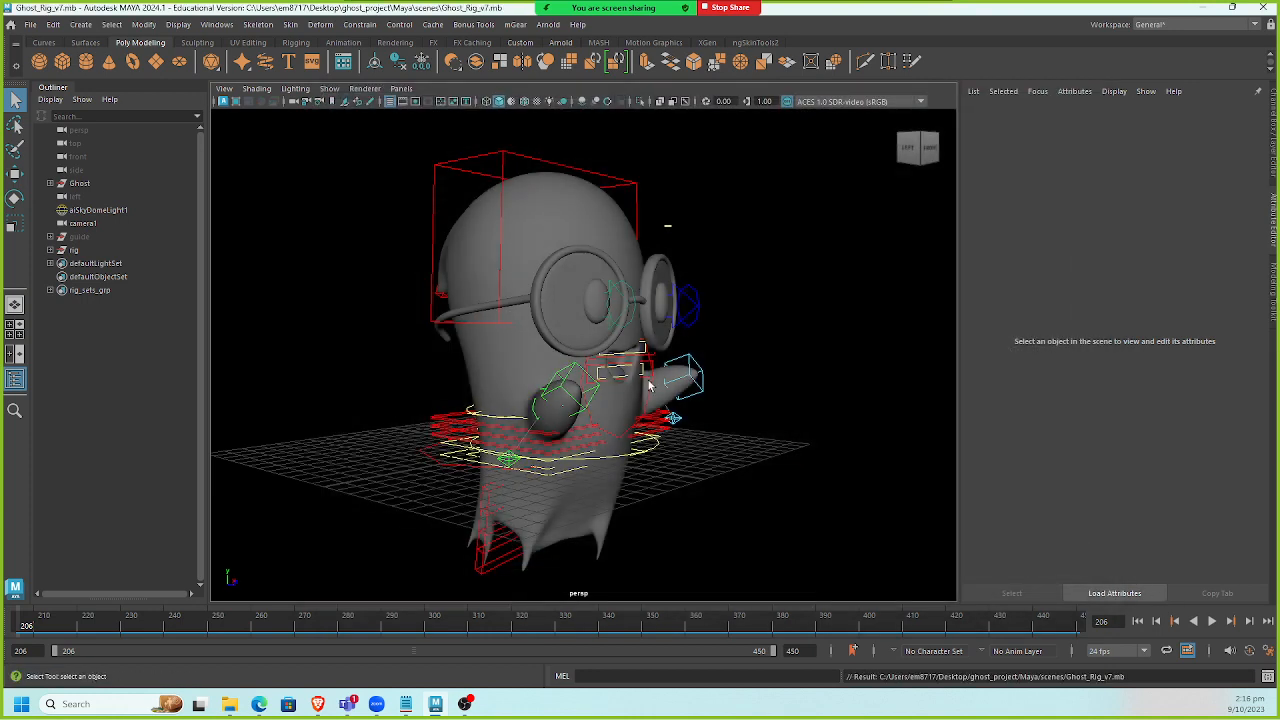
# Save the scene back over Ghost_Rig.mb, agreeing to replace the existing file.
pyautogui.hotkey('ctrl', 'shift', 's')
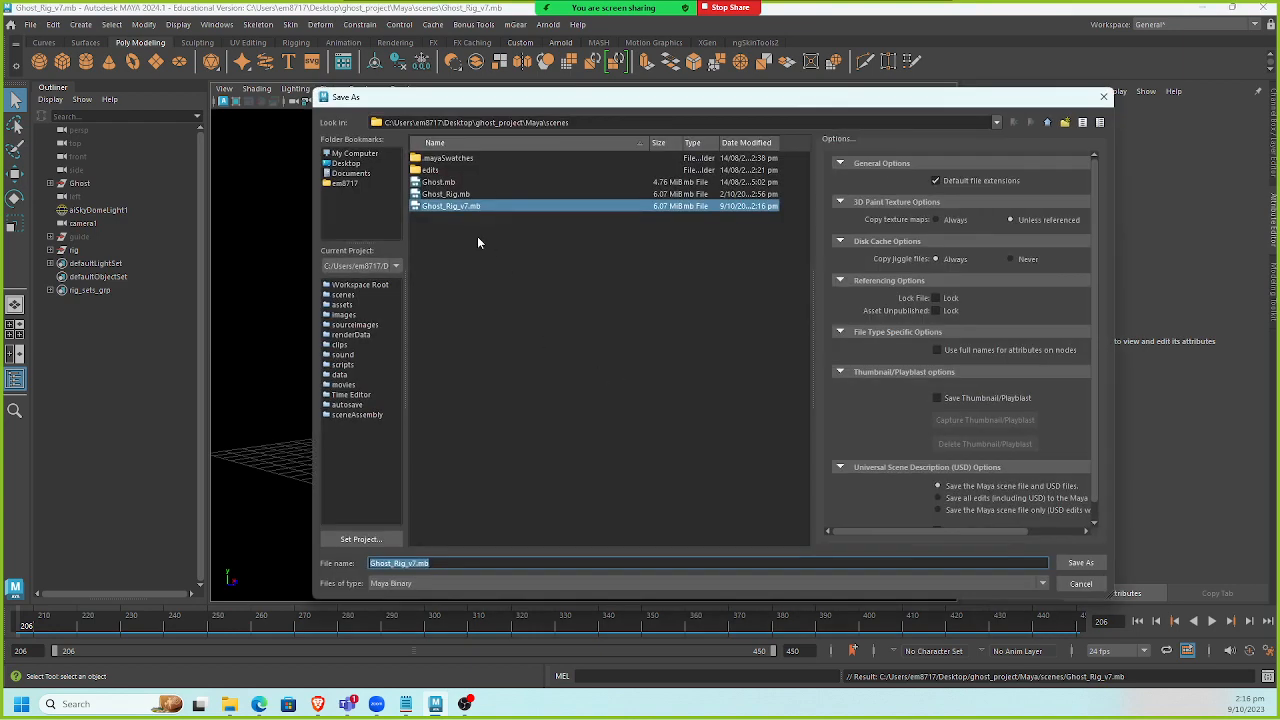
pyautogui.click(452, 196)
pyautogui.doubleClick(454, 199)
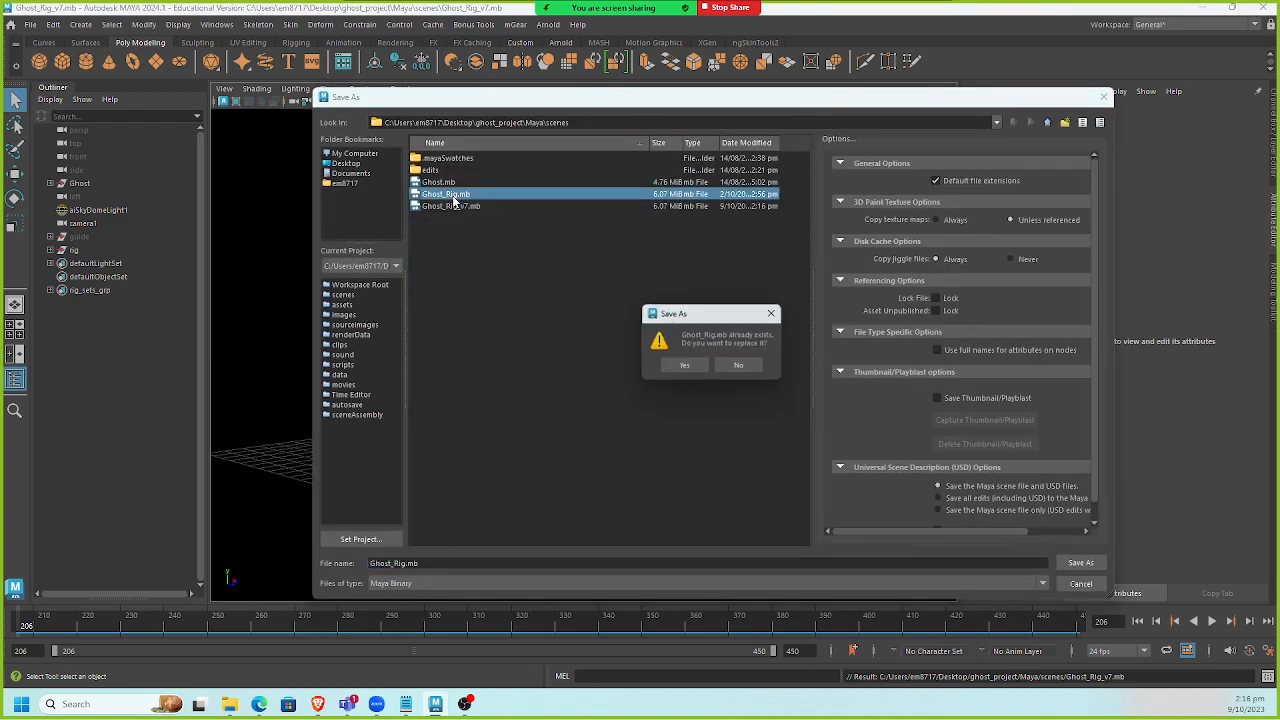
pyautogui.click(685, 368)
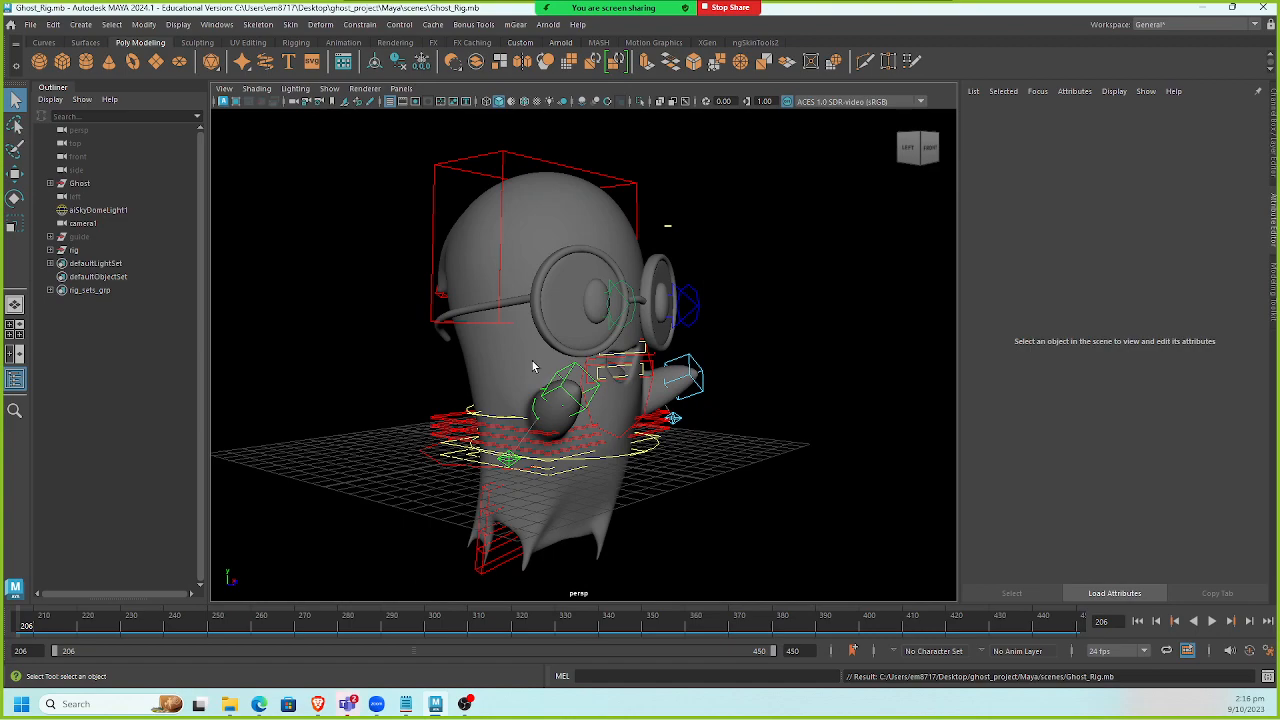
# Switch to File Explorer and open the ghost_project Maya scenes folder.
pyautogui.keyDown('alt'); pyautogui.moveTo(362, 327); pyautogui.dragTo(342, 309); pyautogui.keyUp('alt')
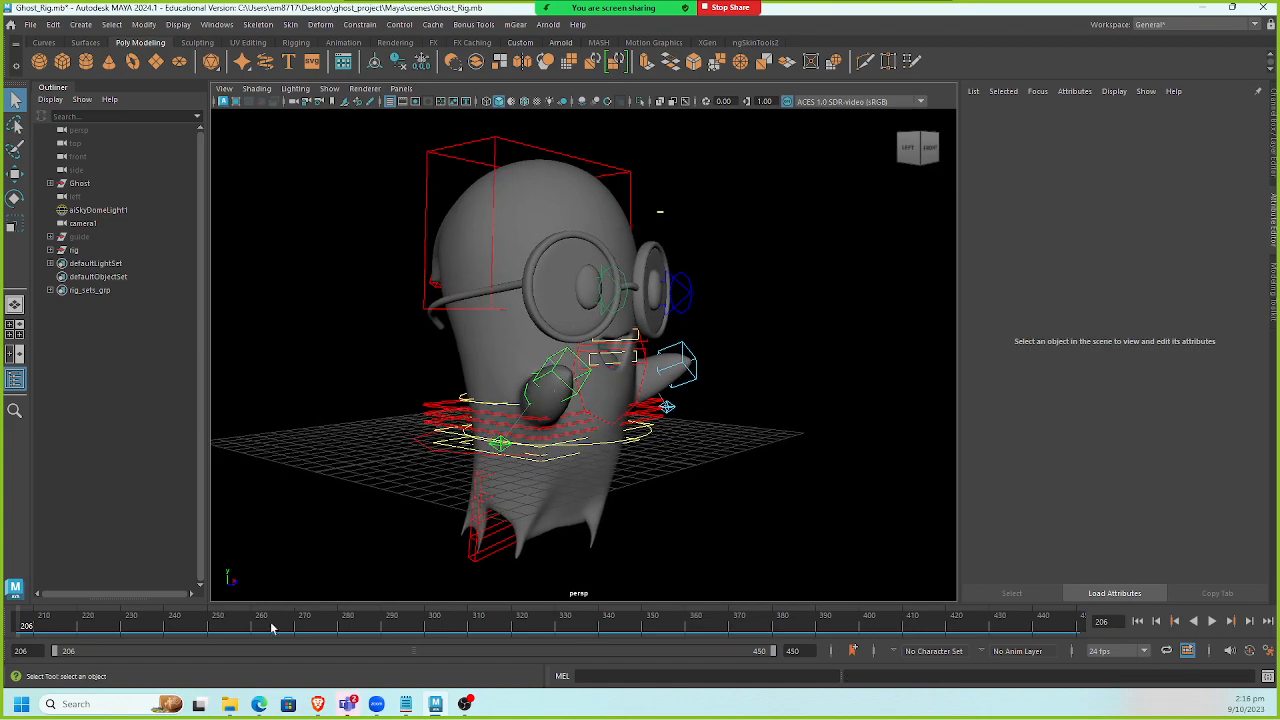
pyautogui.click(229, 704)
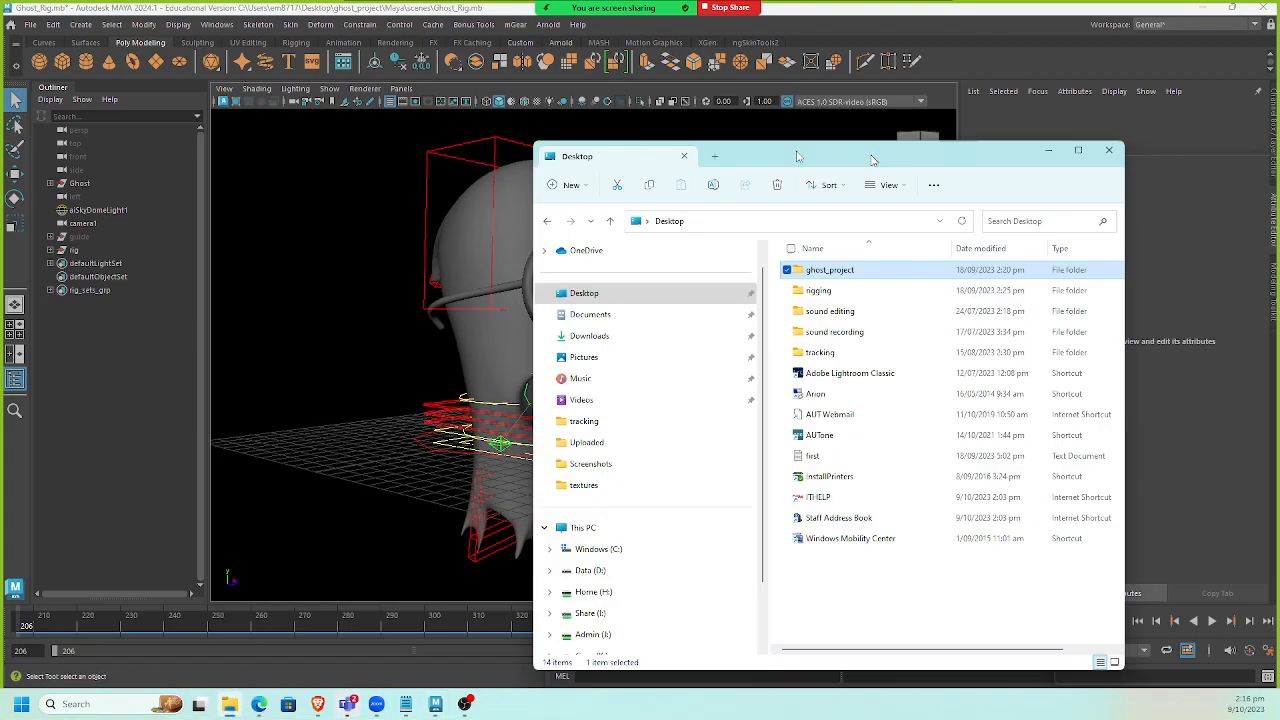
pyautogui.moveTo(870, 110); pyautogui.dragTo(381, 140)
pyautogui.doubleClick(409, 271)
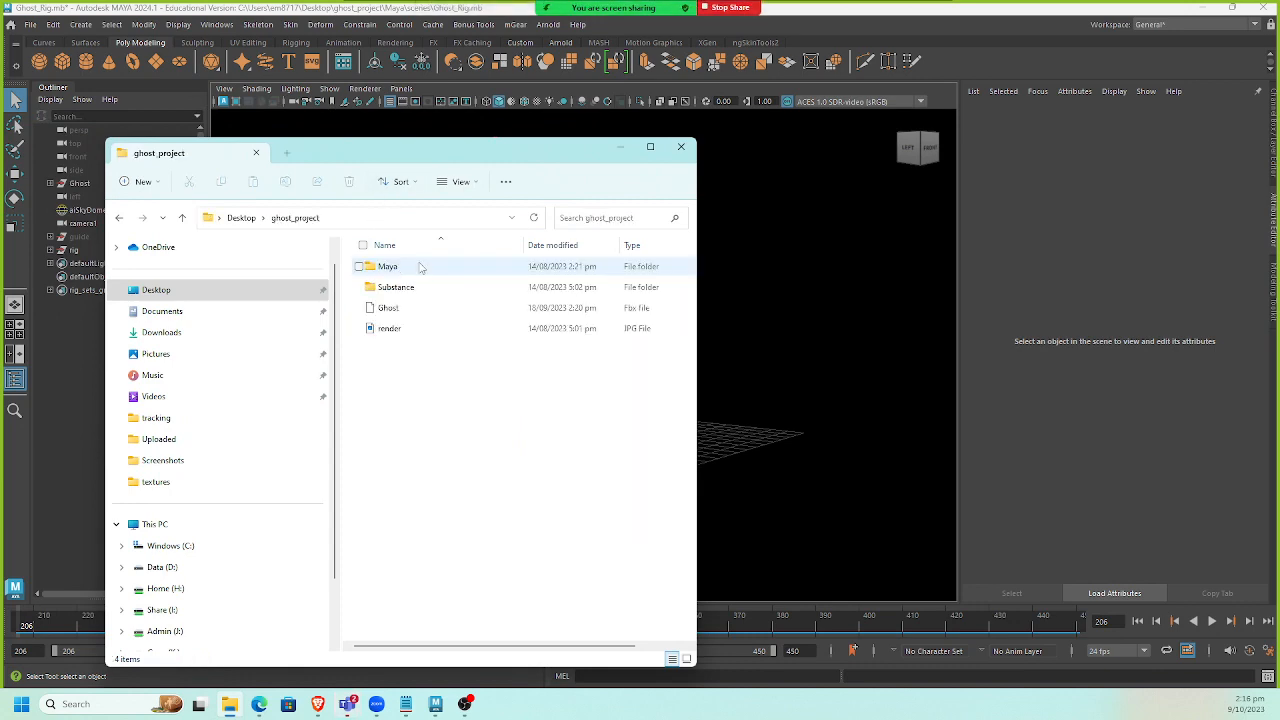
pyautogui.doubleClick(552, 152)
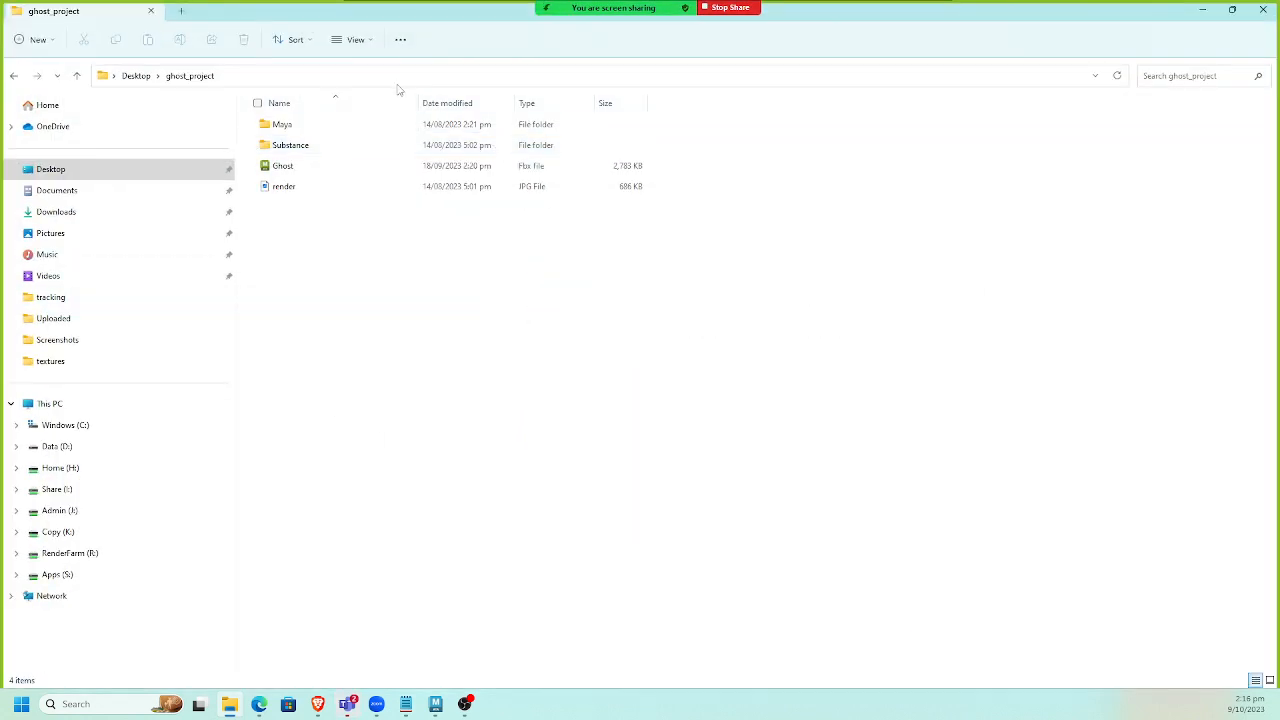
pyautogui.doubleClick(344, 126)
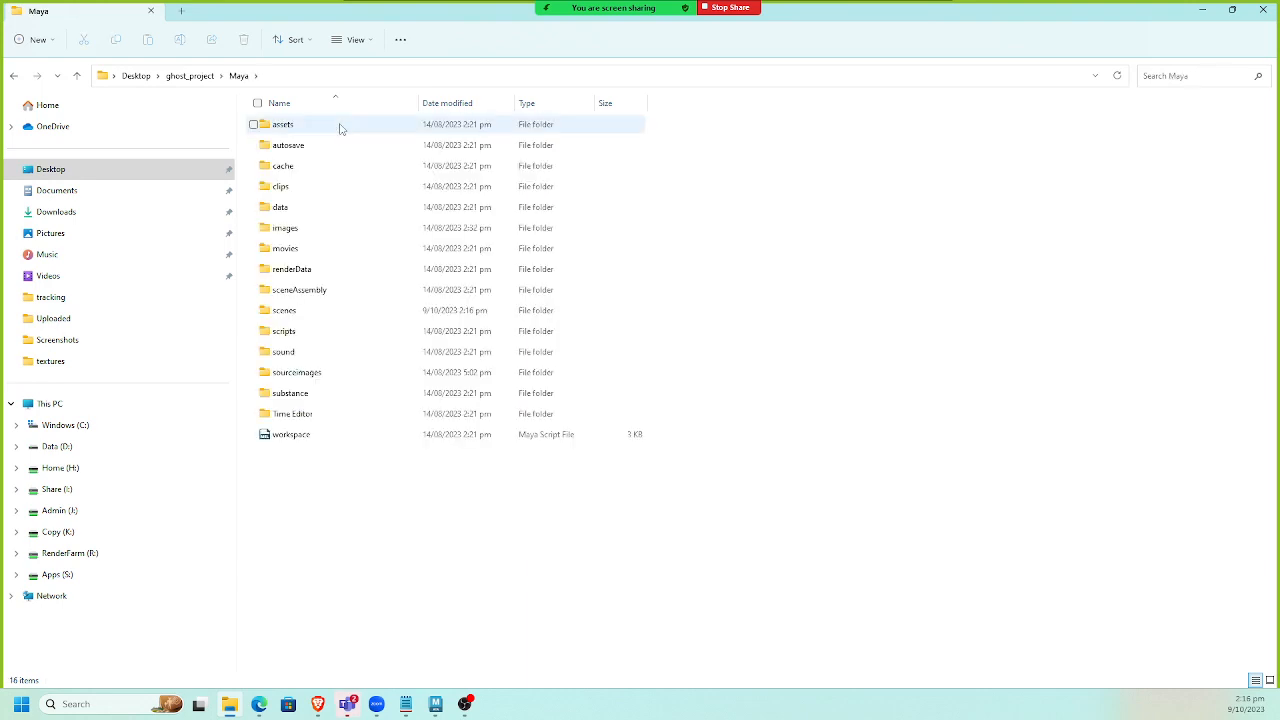
pyautogui.doubleClick(330, 310)
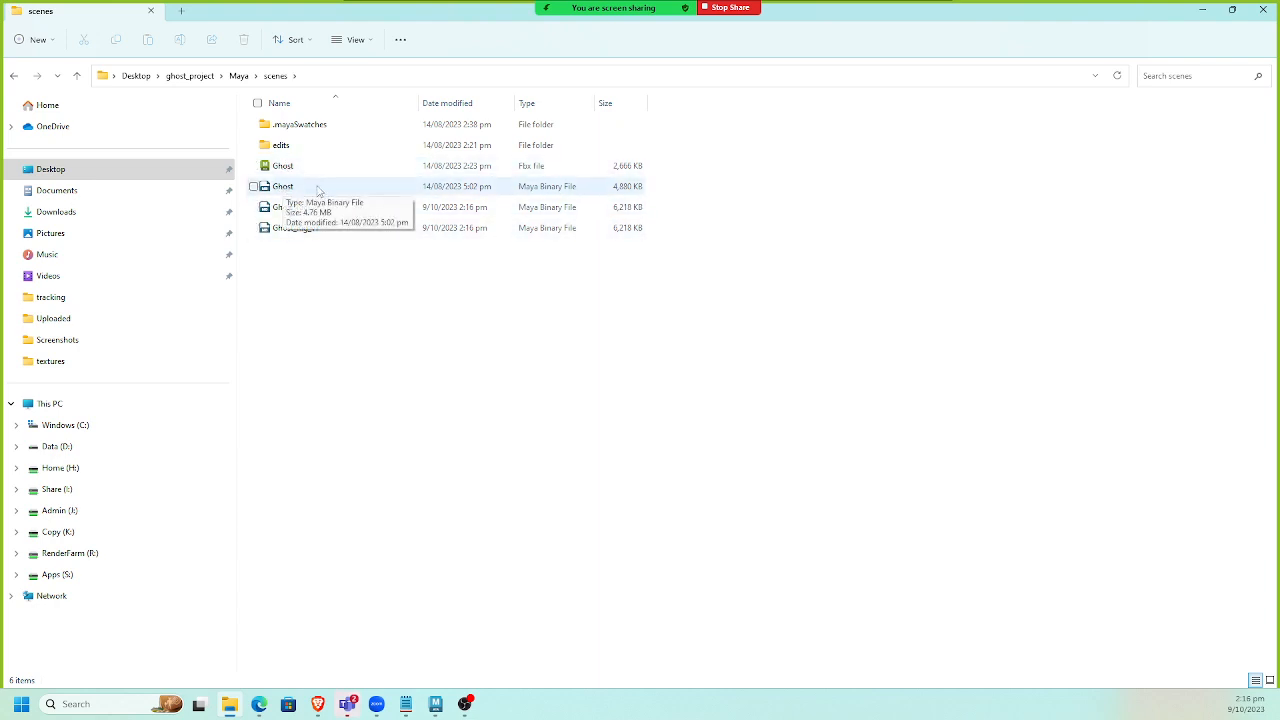
# Create a new folder named model inside the scenes folder.
pyautogui.click(43, 39)
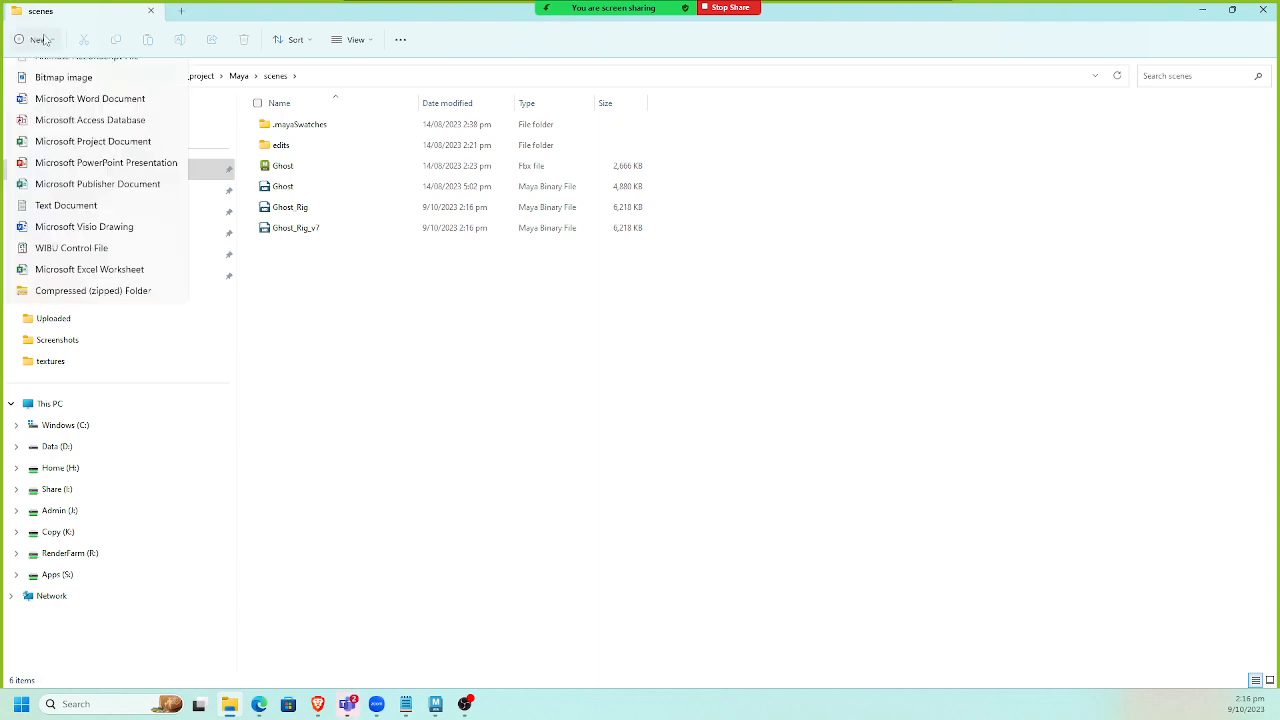
pyautogui.click(45, 68)
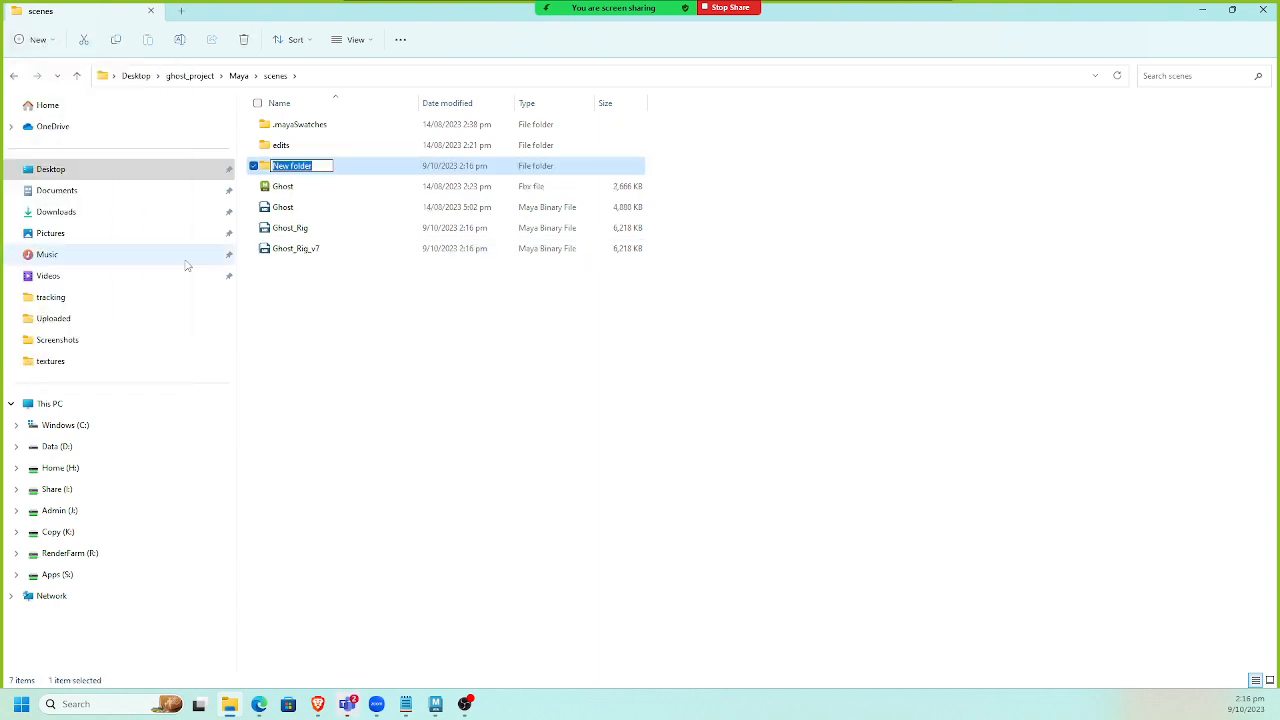
pyautogui.write('models')
pyautogui.press('Return')
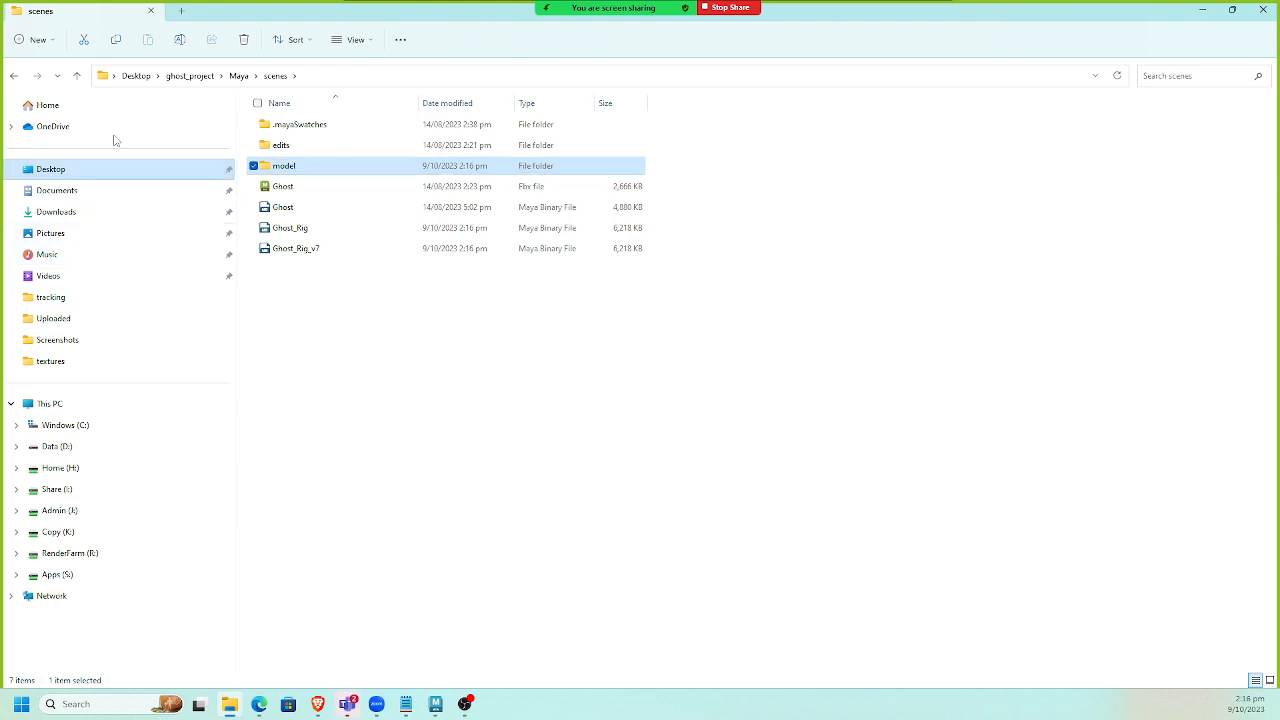
# Create another new folder named rig_process in the scenes folder.
pyautogui.click(40, 42)
pyautogui.click(46, 72)
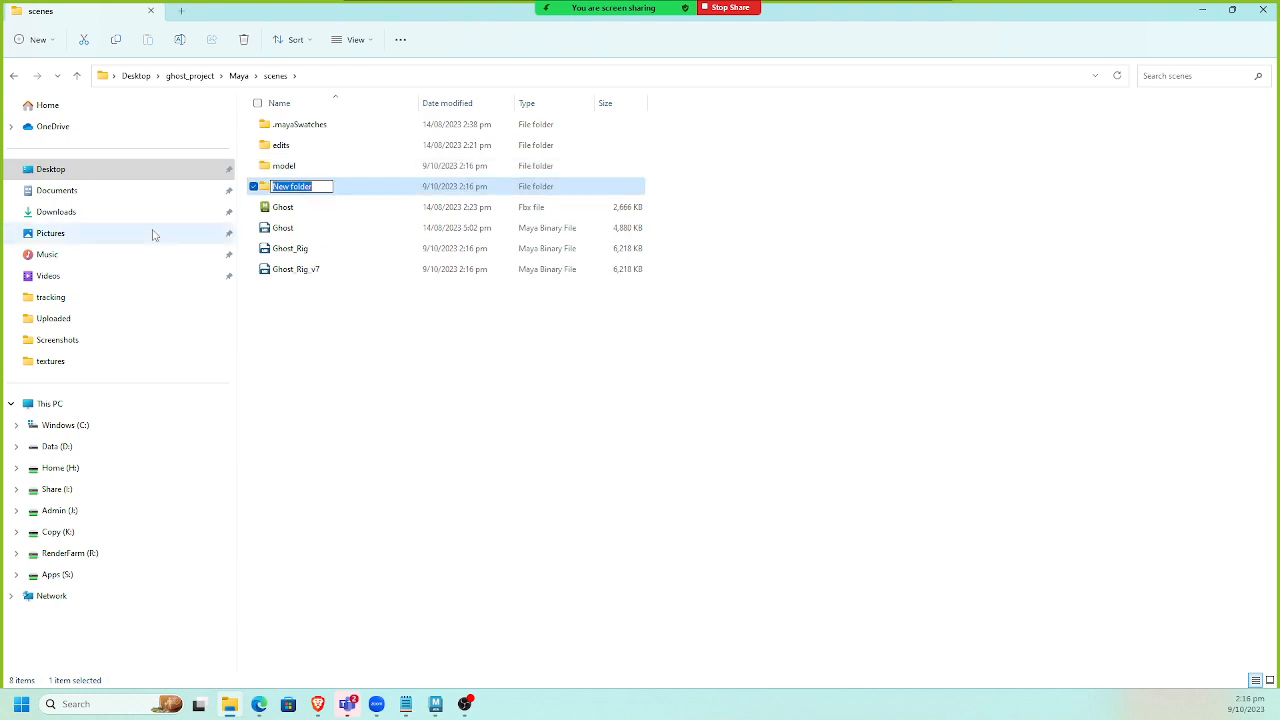
pyautogui.write('rig_process')
pyautogui.press('Return')
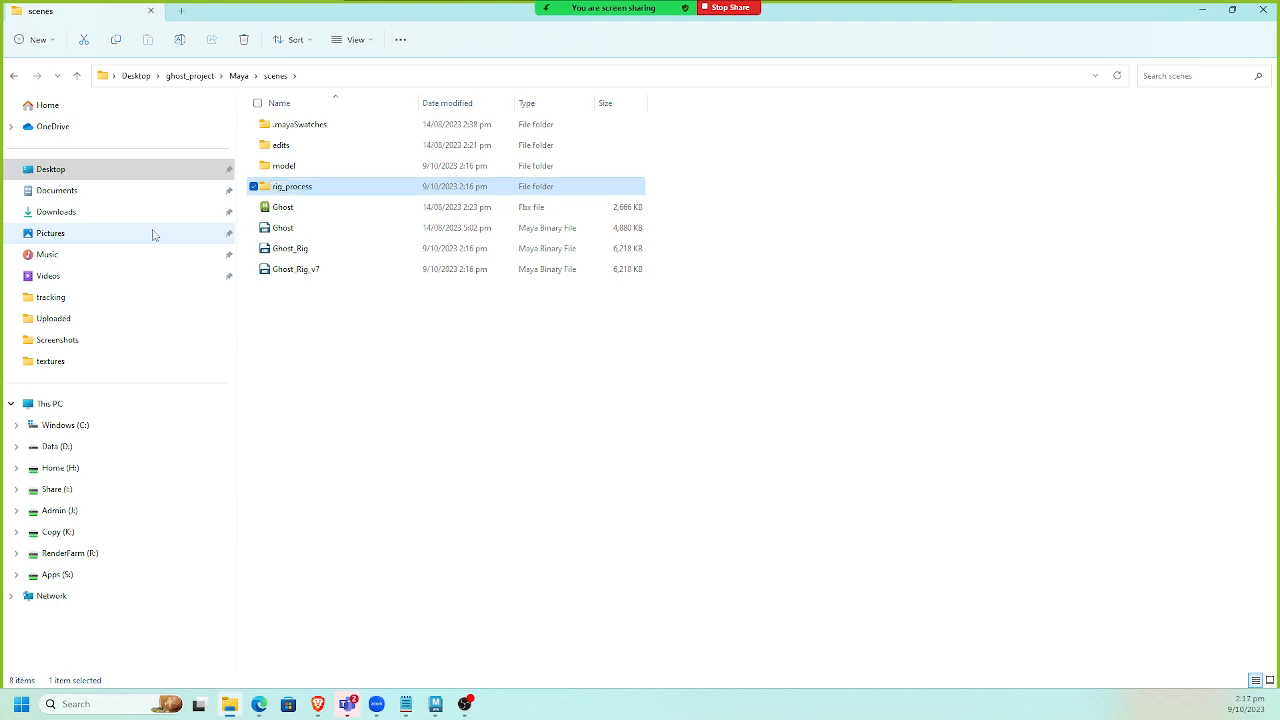
# Move the Ghost FBX, Ghost scene and Ghost_Rig_v7 files from scenes into the new subfolders.
pyautogui.click(285, 228)
pyautogui.keyDown('ctrl'); pyautogui.click(285, 207); pyautogui.keyUp('ctrl')
pyautogui.moveTo(285, 207); pyautogui.dragTo(284, 166)
pyautogui.moveTo(306, 229); pyautogui.dragTo(297, 166)
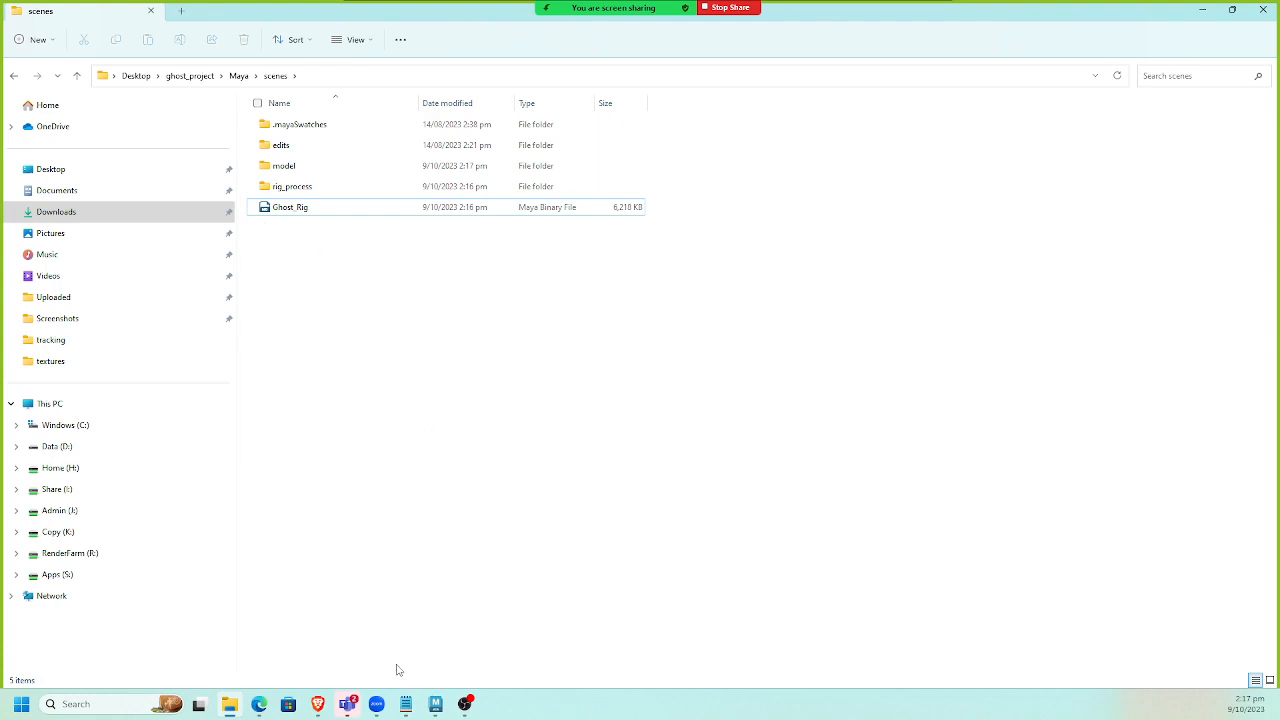
# Switch back to Maya and delete the left camera from the Outliner.
pyautogui.click(435, 704)
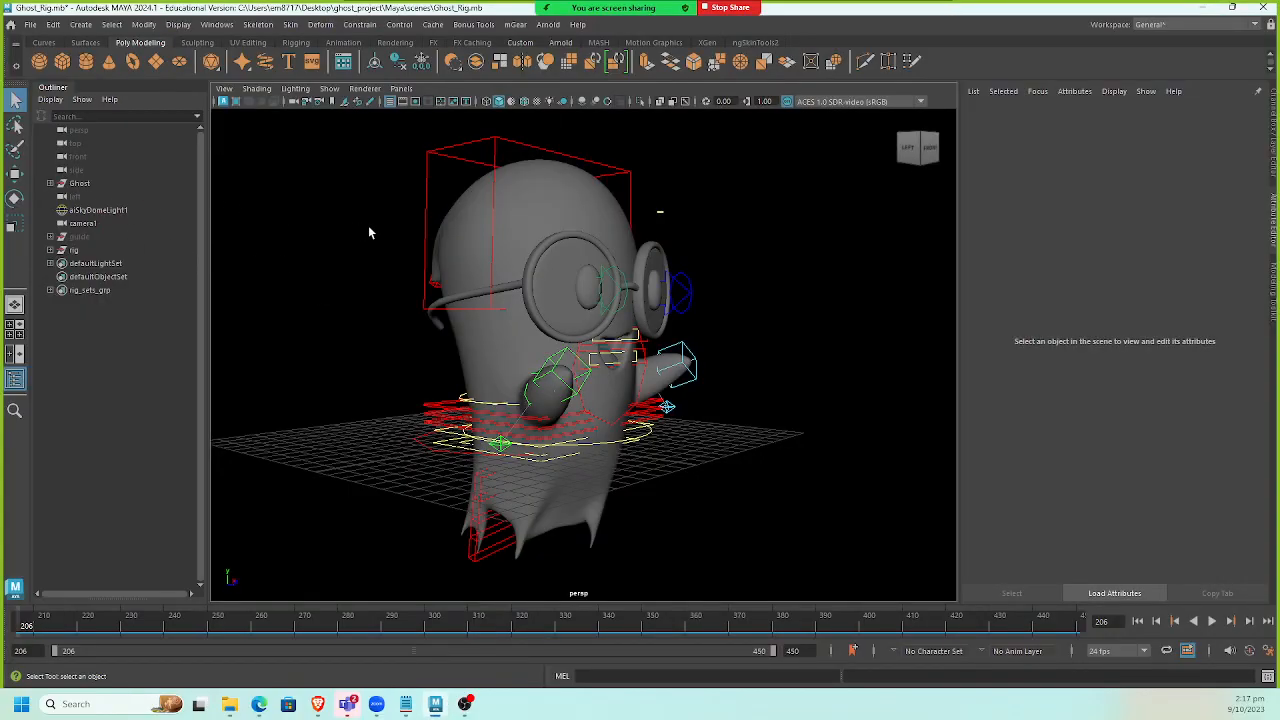
pyautogui.keyDown('alt'); pyautogui.moveTo(398, 237); pyautogui.dragTo(394, 228, button='middle'); pyautogui.keyUp('alt')
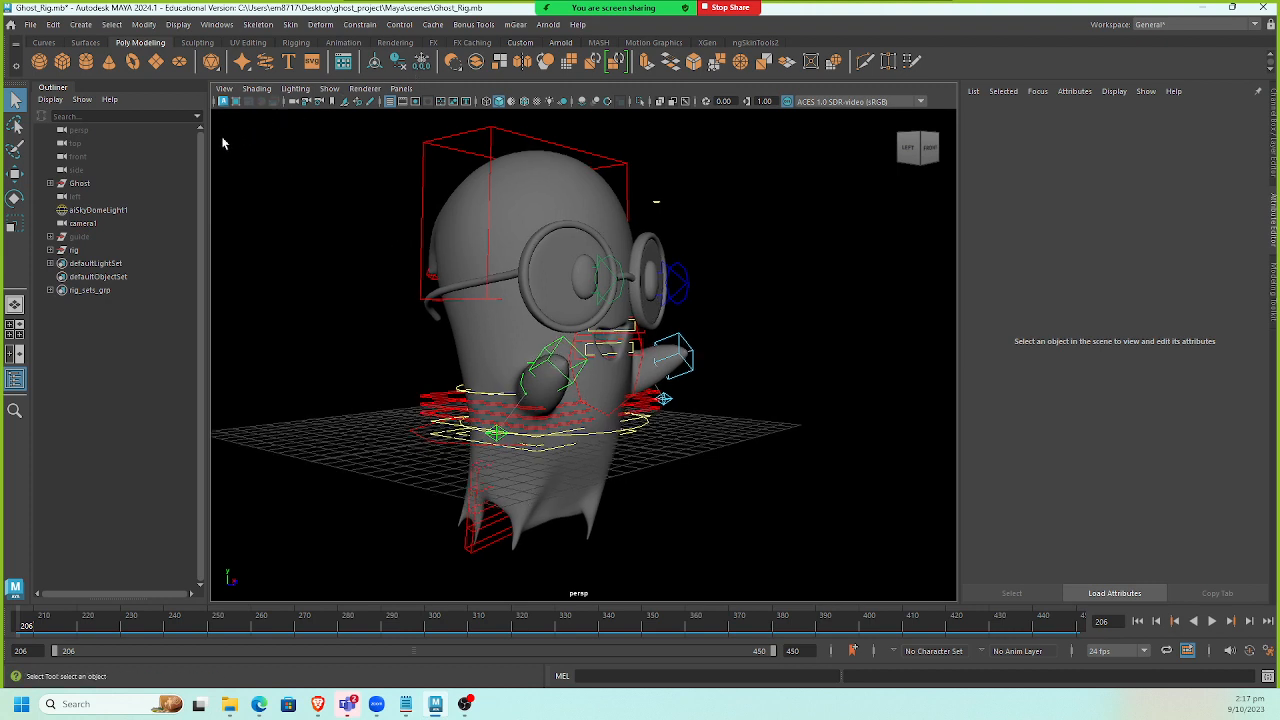
pyautogui.click(86, 197)
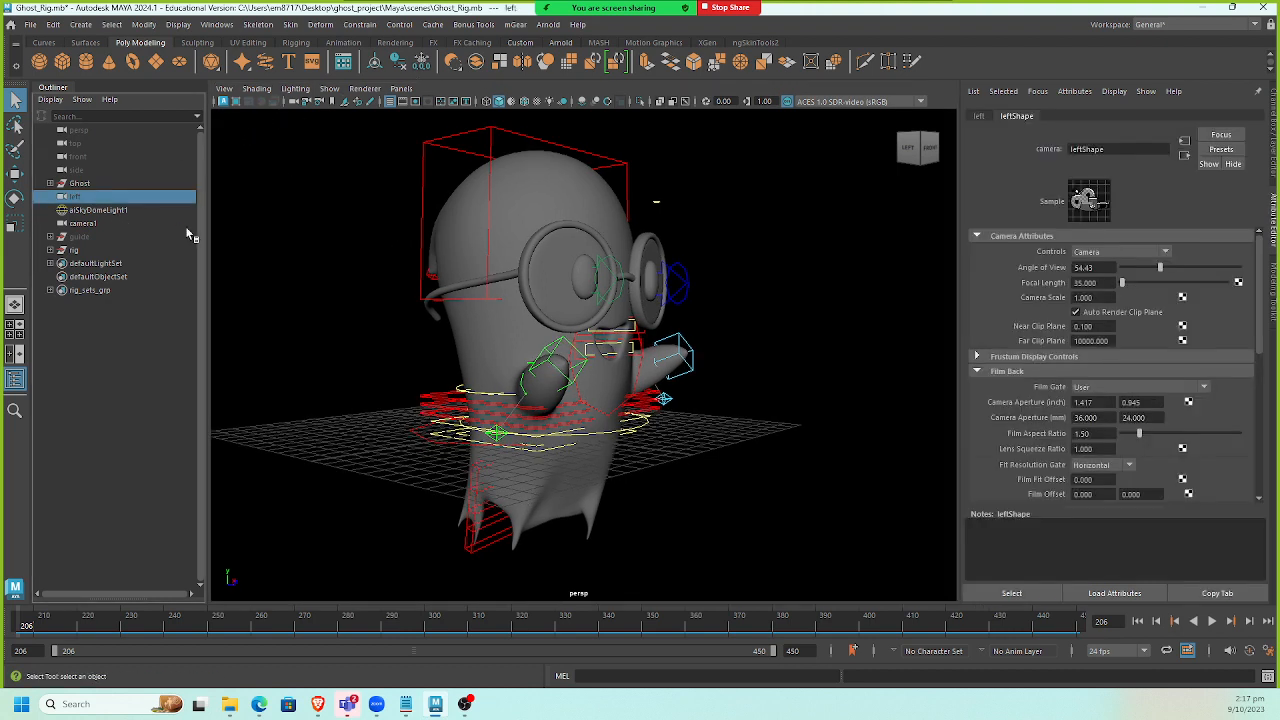
pyautogui.press('Delete')
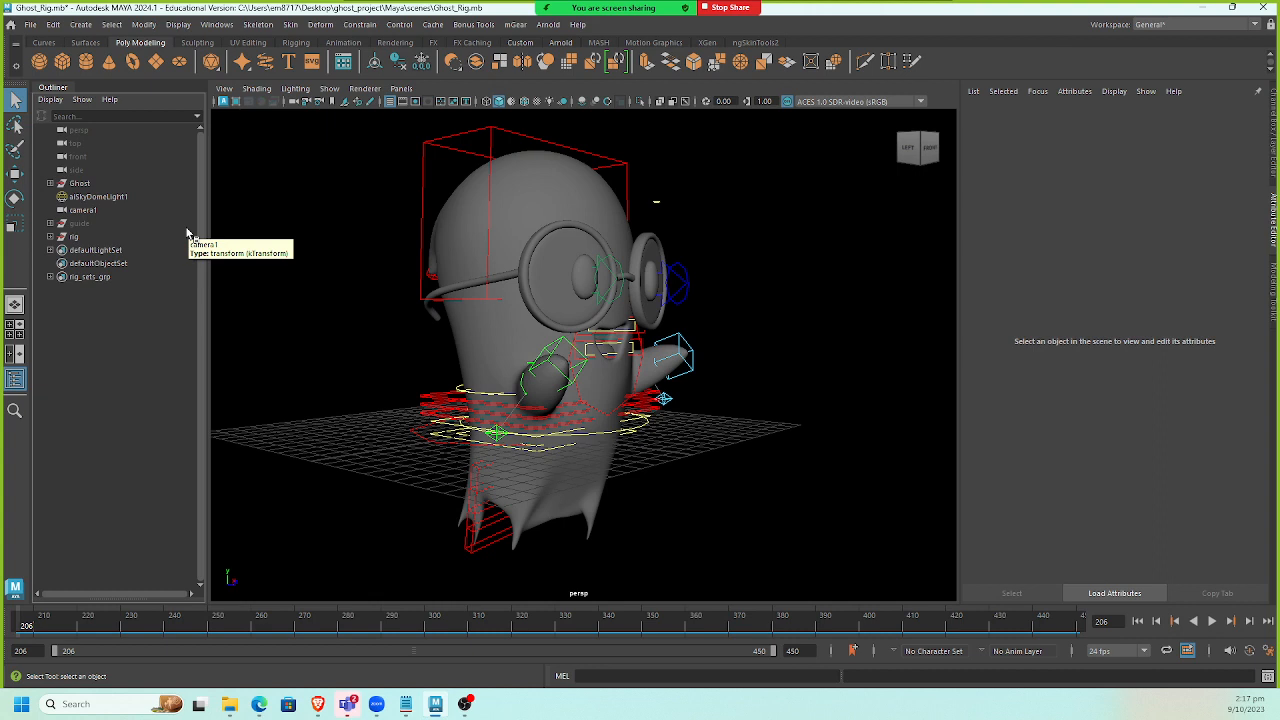
# Check the aiSkyDomeLight1 file texture attributes, then delete the sky dome light.
pyautogui.click(140, 197)
pyautogui.click(369, 247)
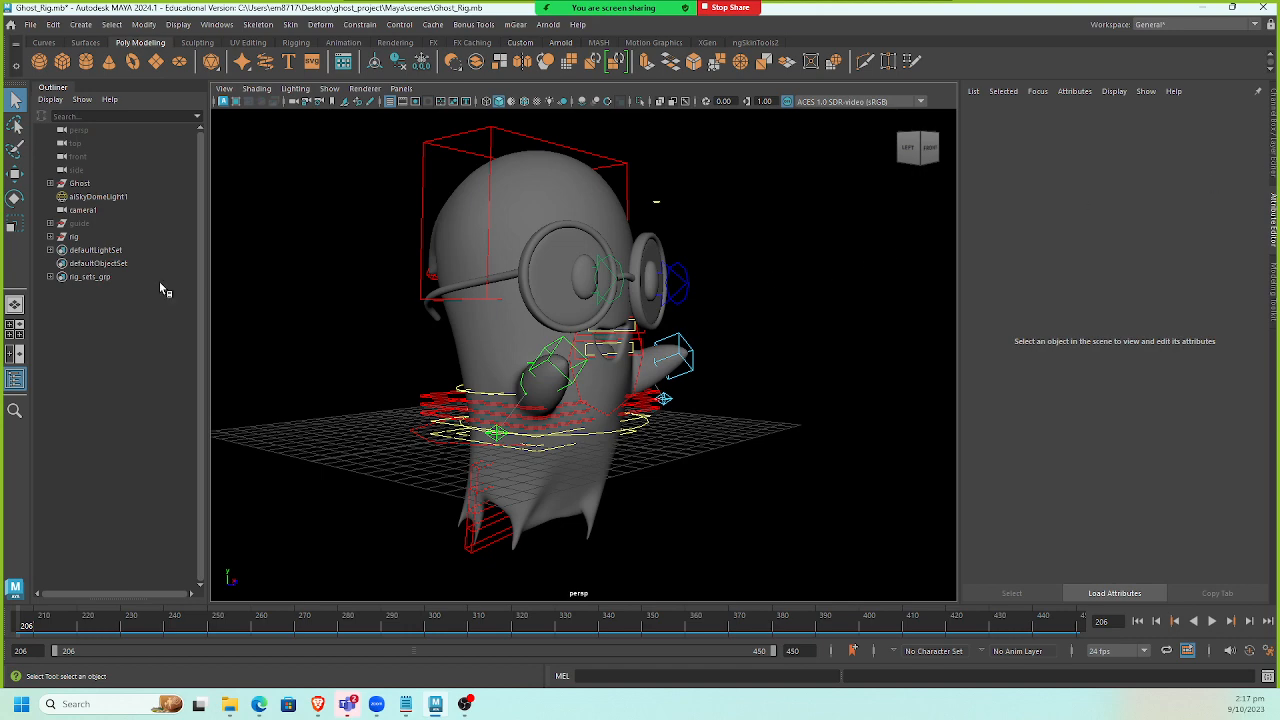
pyautogui.click(105, 197)
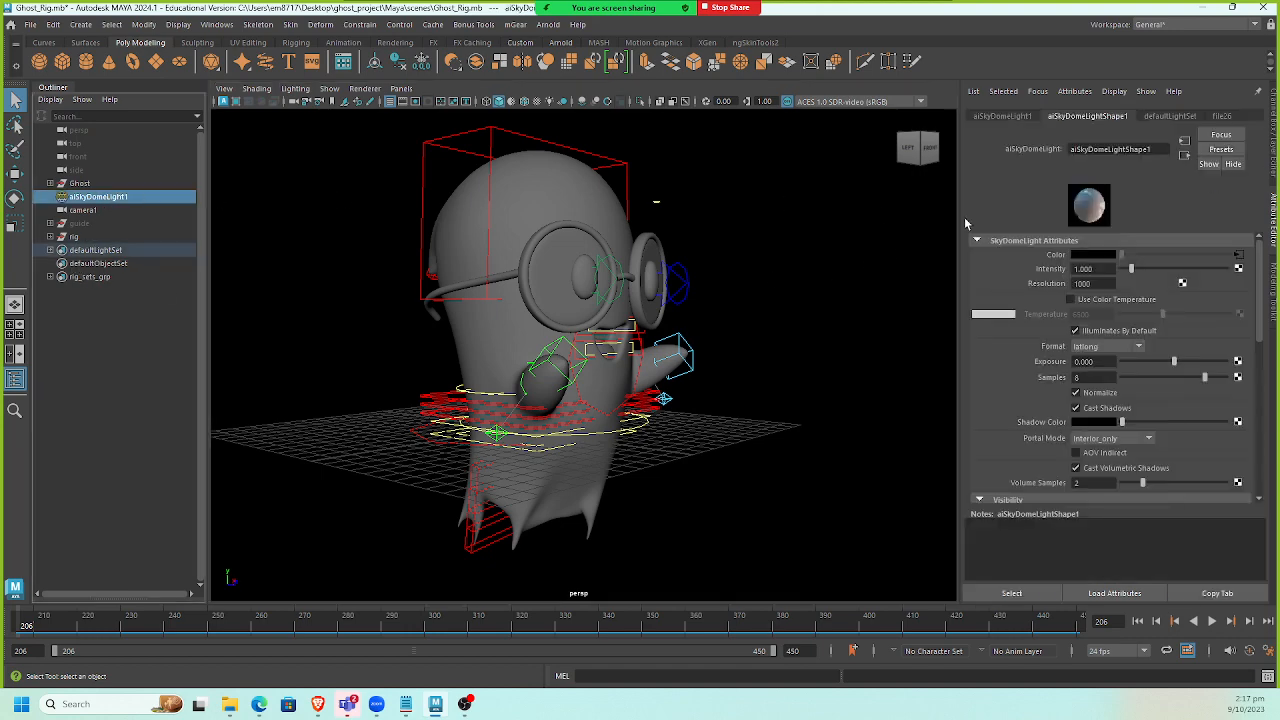
pyautogui.click(1234, 116)
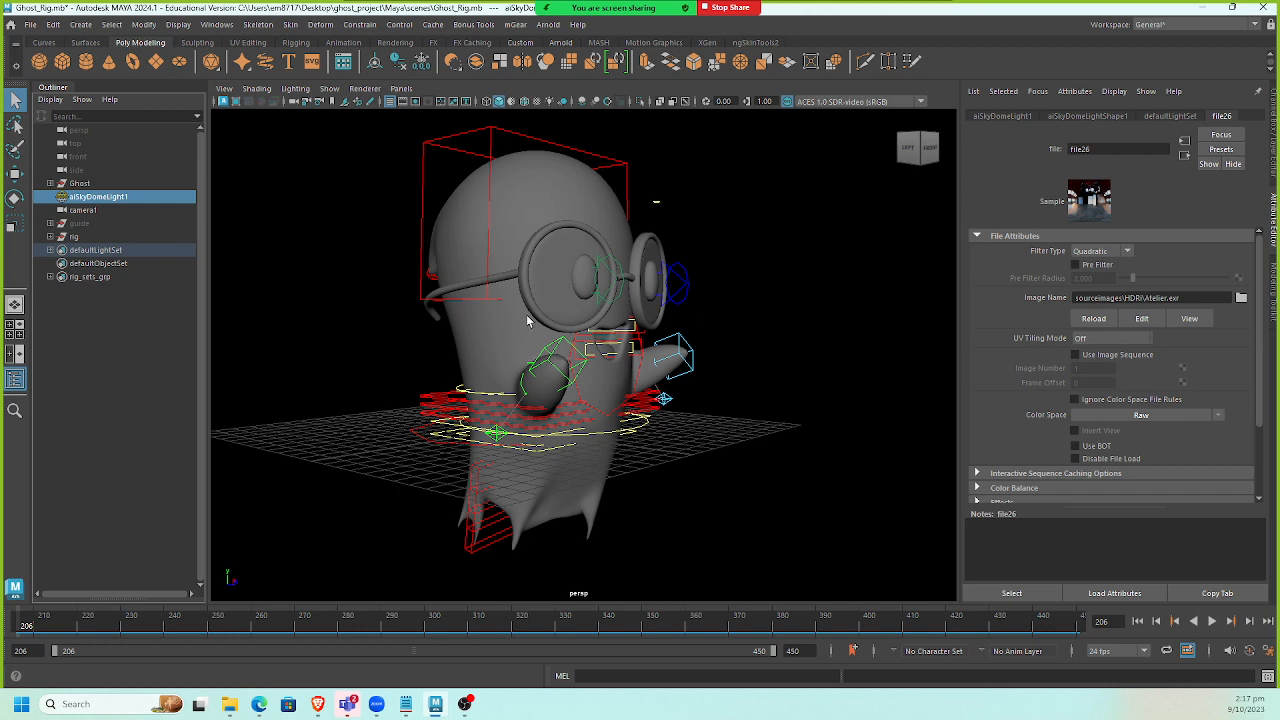
pyautogui.keyDown('alt'); pyautogui.moveTo(316, 290); pyautogui.dragTo(320, 286, button='middle'); pyautogui.keyUp('alt')
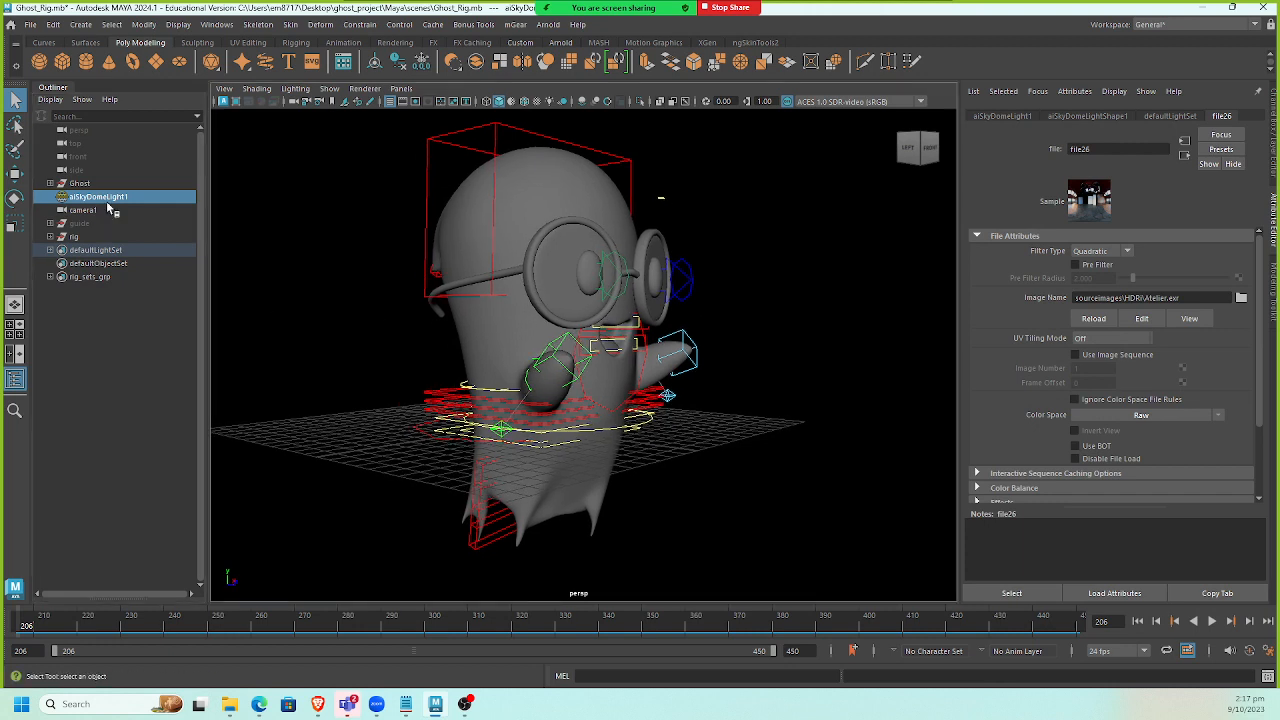
pyautogui.click(118, 199)
pyautogui.press('Delete')
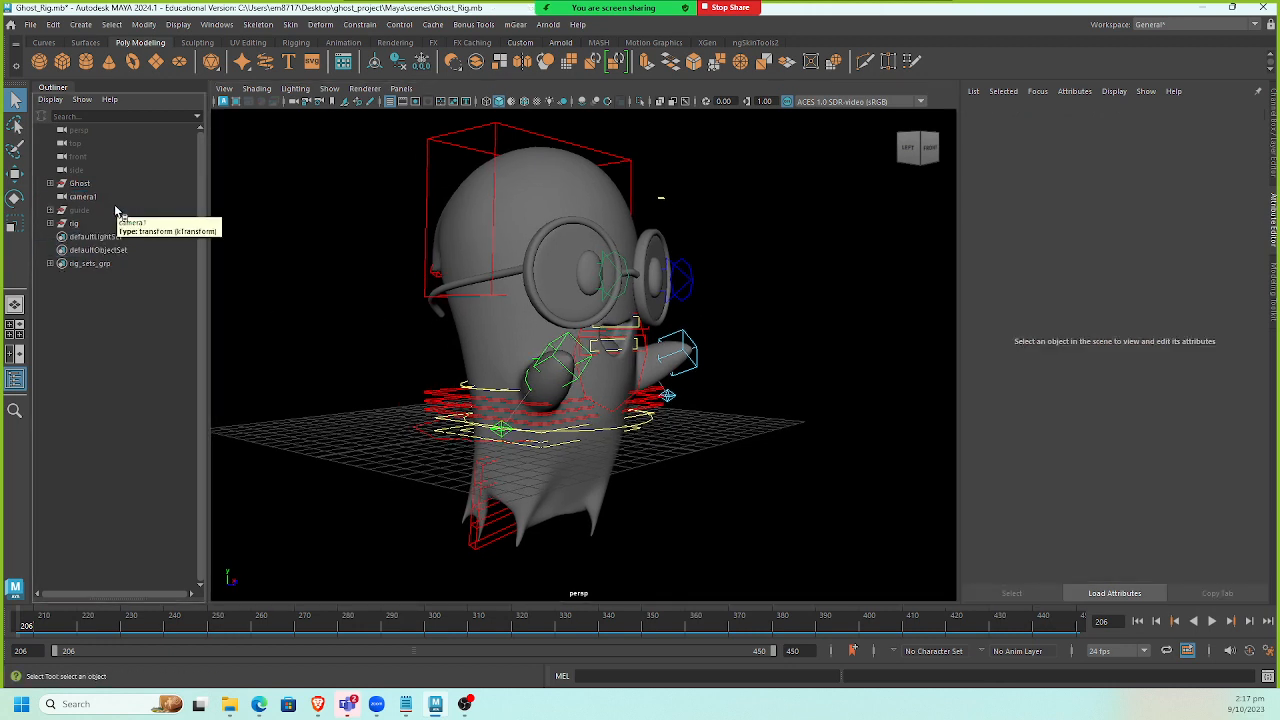
# Delete camera1 and the guide group from the Outliner.
pyautogui.click(117, 195)
pyautogui.press('Delete')
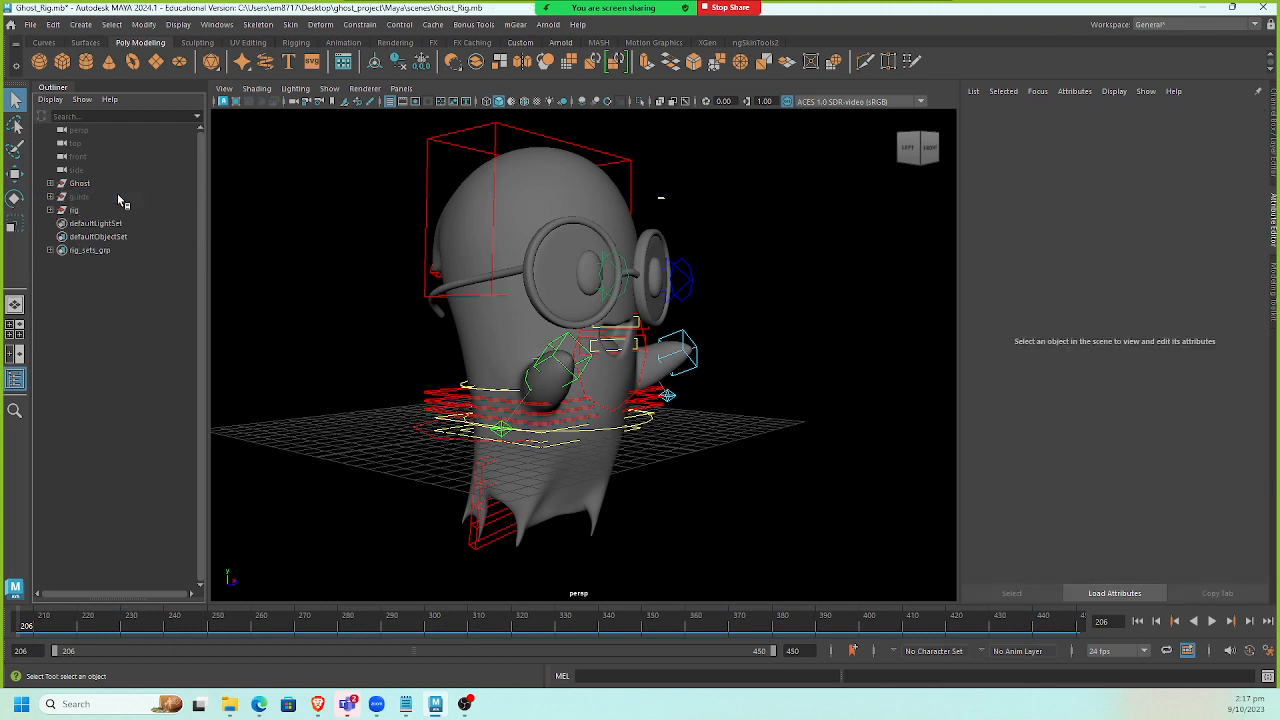
pyautogui.click(117, 197)
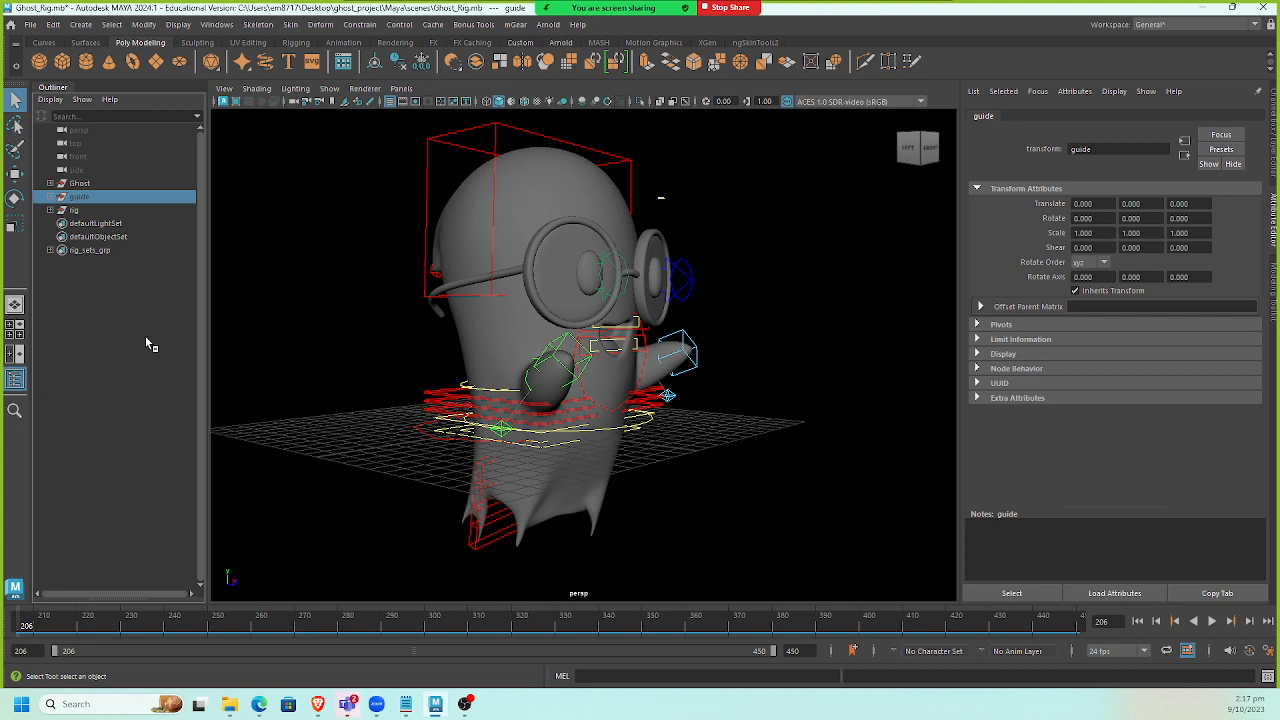
pyautogui.press('Delete')
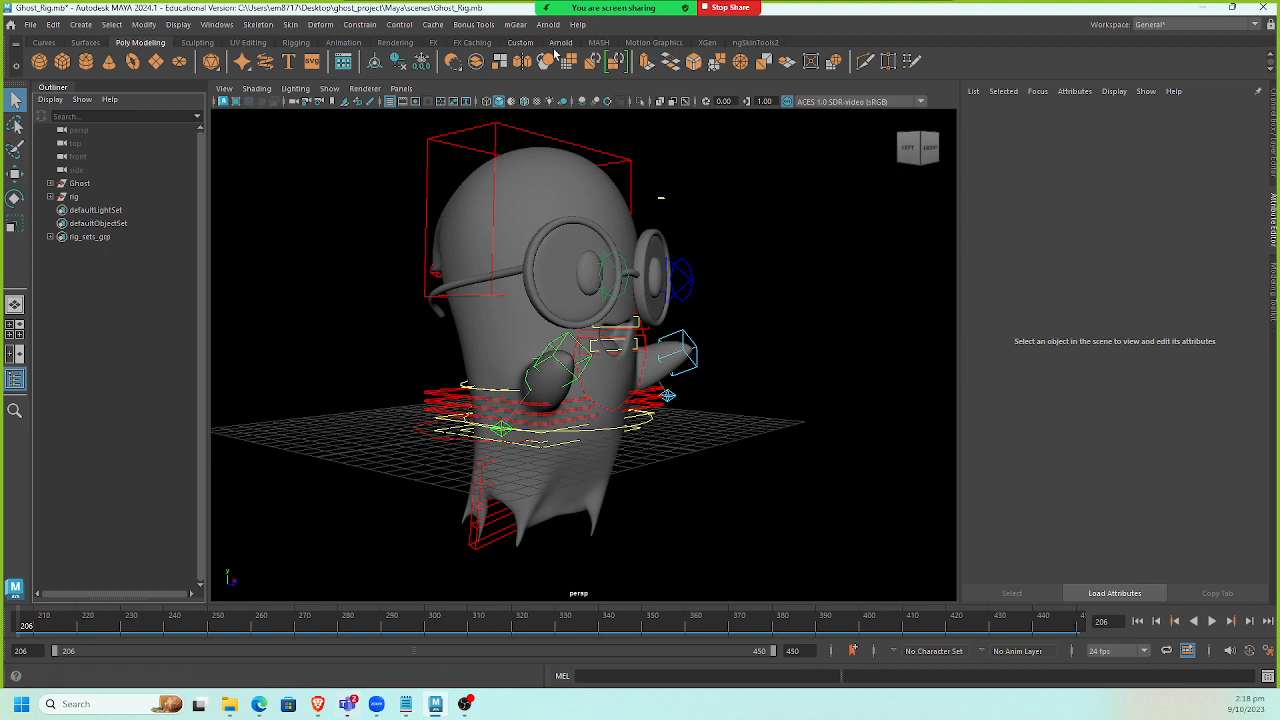
pyautogui.click(44, 45)
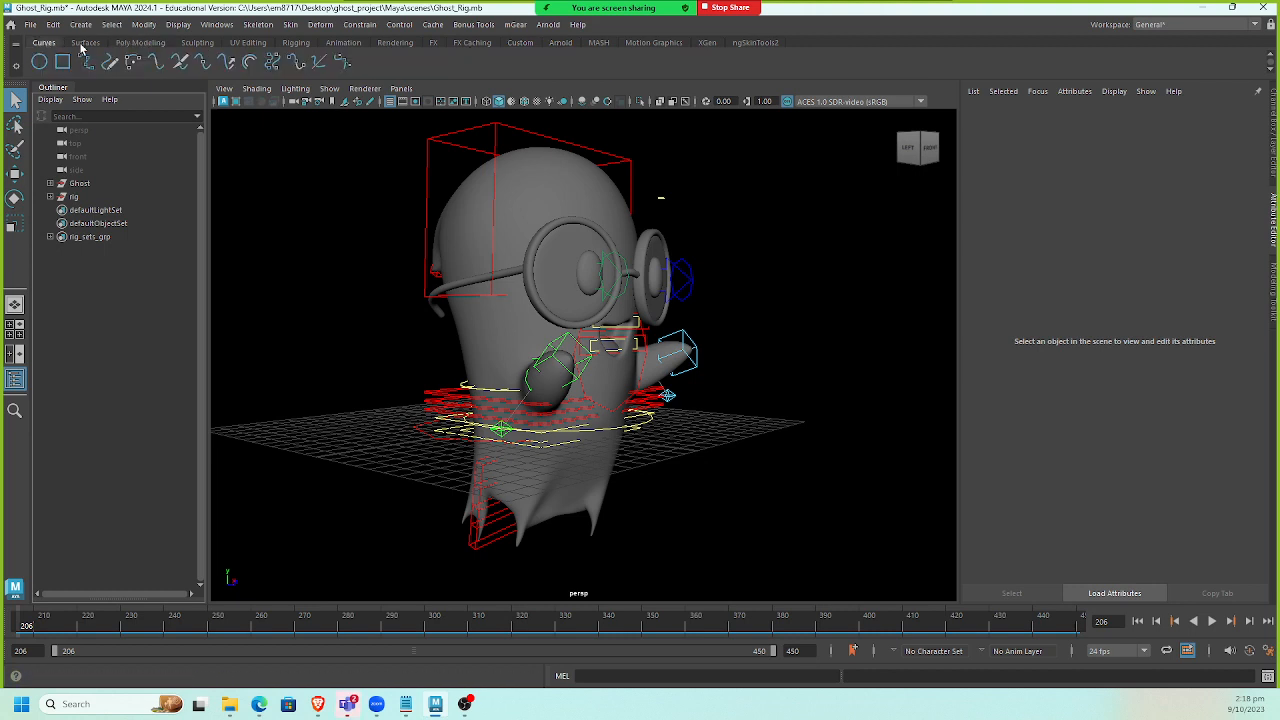
pyautogui.click(83, 44)
pyautogui.click(130, 45)
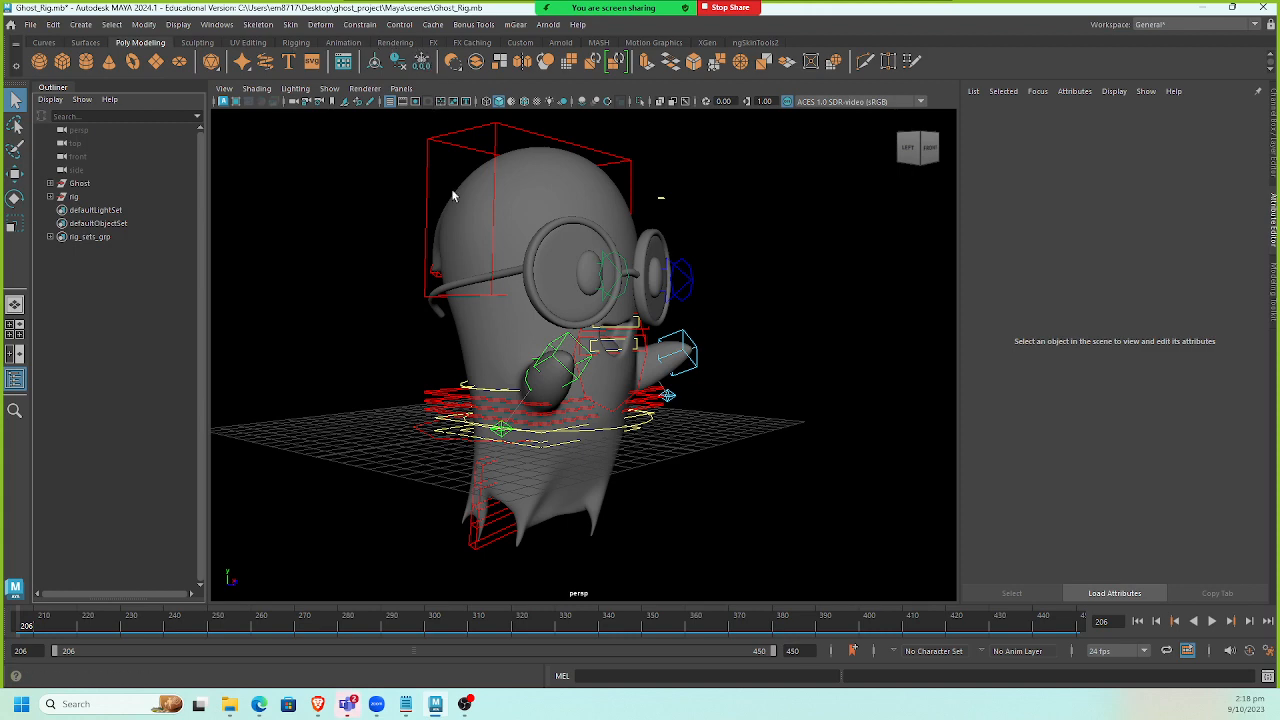
# Open the Hypershade and delete all unused shading nodes, then close it.
pyautogui.hotkey('ctrl', 'space')
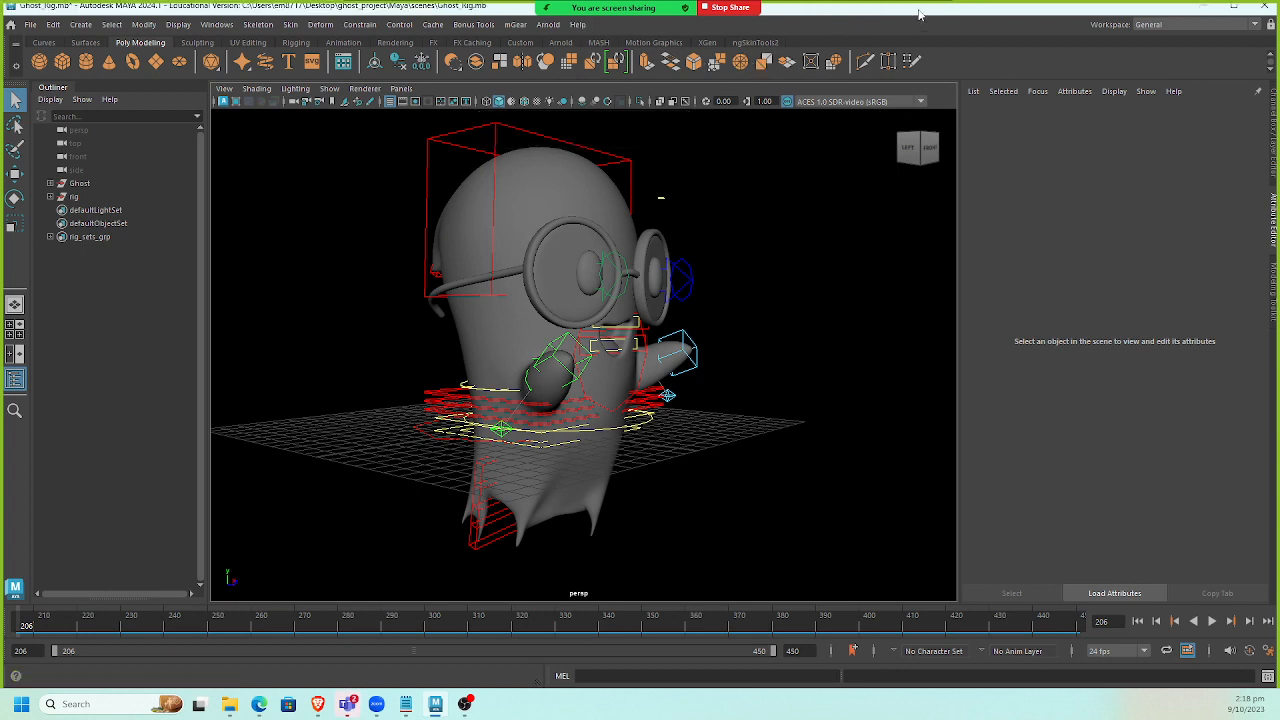
pyautogui.click(217, 24)
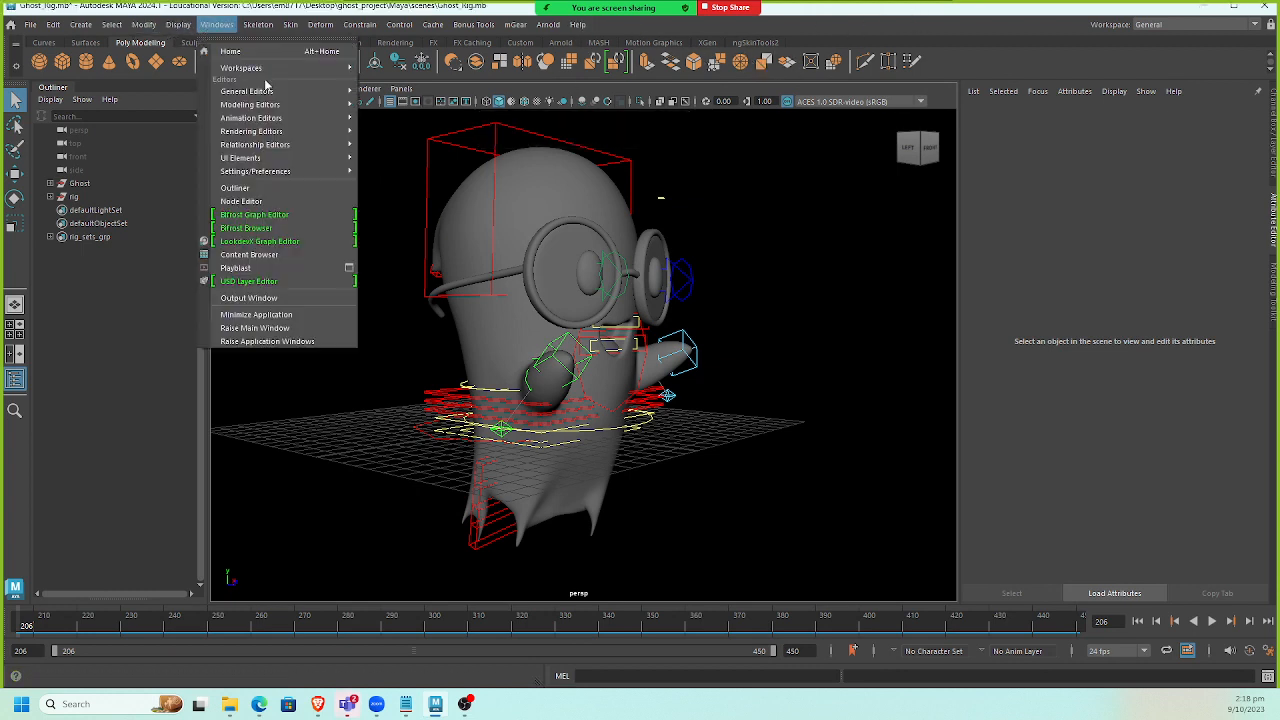
pyautogui.moveTo(298, 133)
pyautogui.click(437, 164)
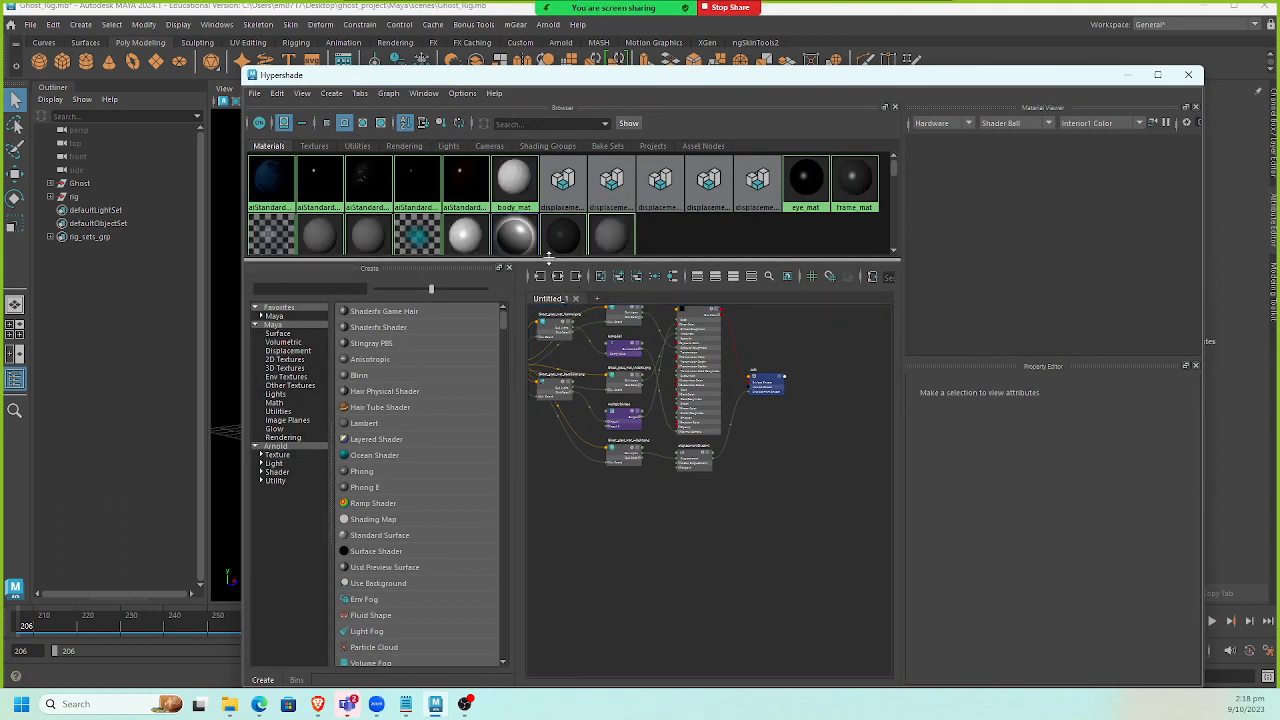
pyautogui.moveTo(549, 261); pyautogui.dragTo(548, 346)
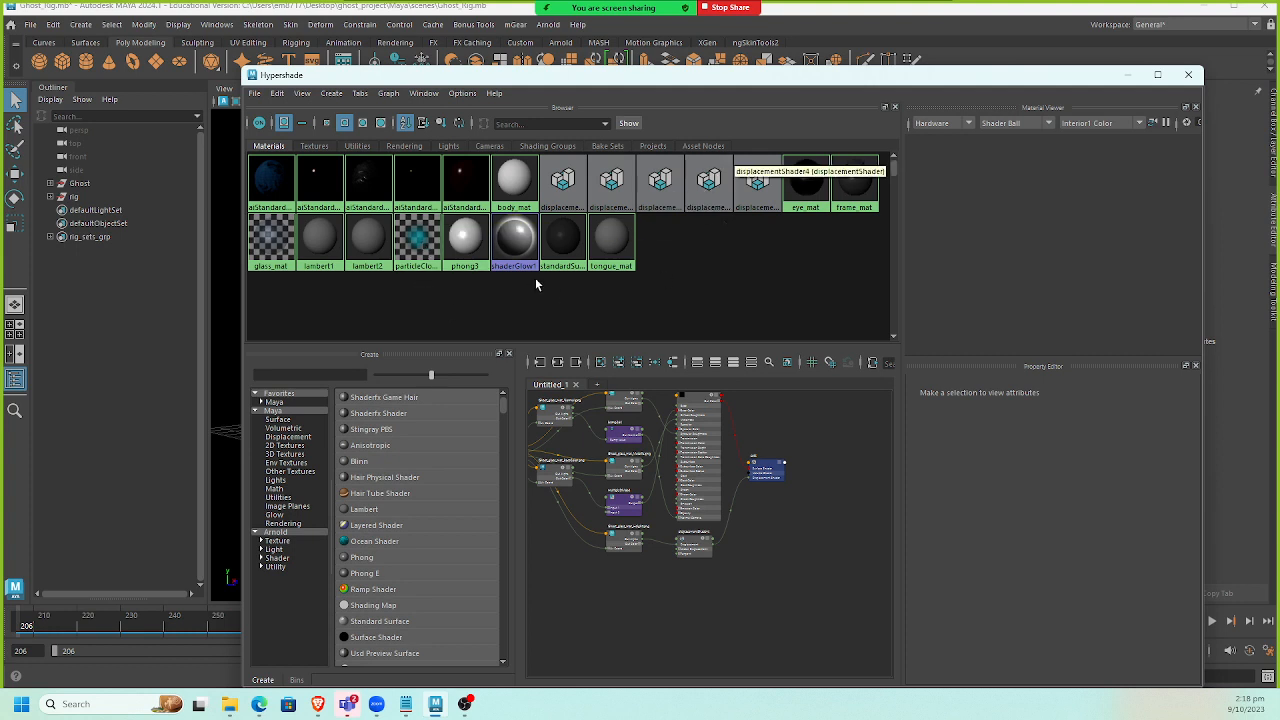
pyautogui.click(277, 95)
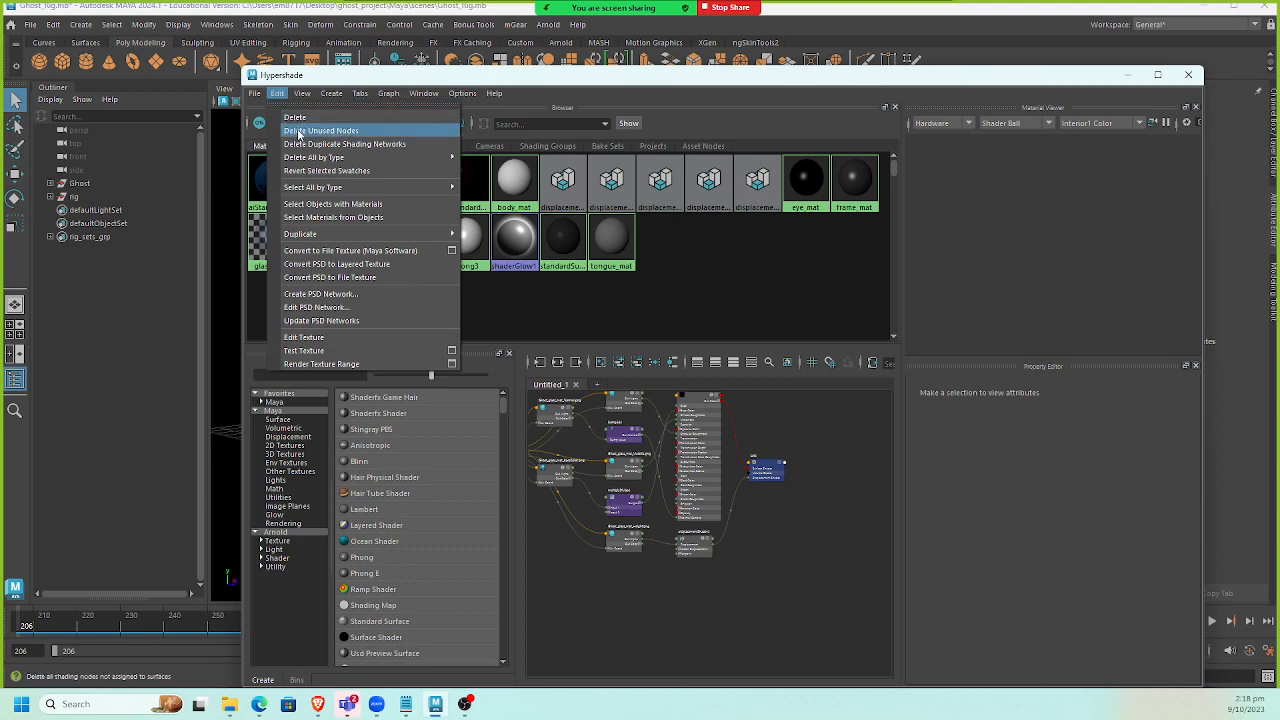
pyautogui.click(297, 131)
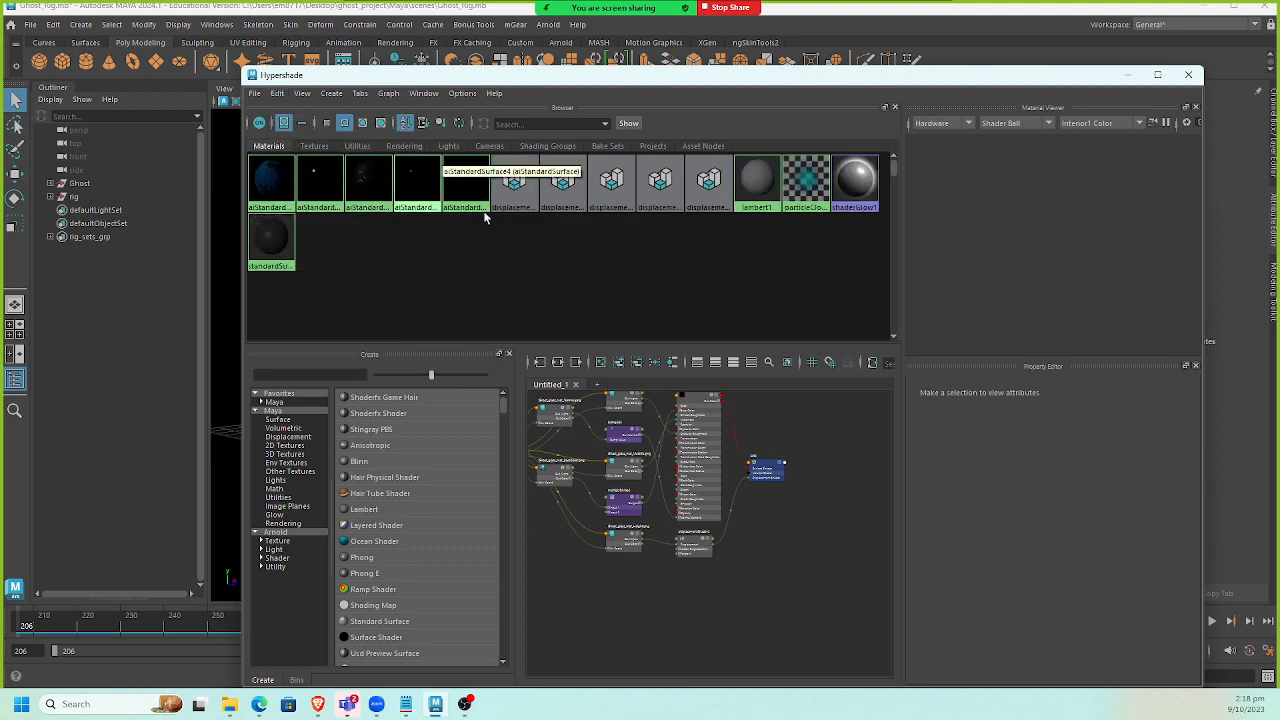
pyautogui.moveTo(555, 79); pyautogui.dragTo(412, 182)
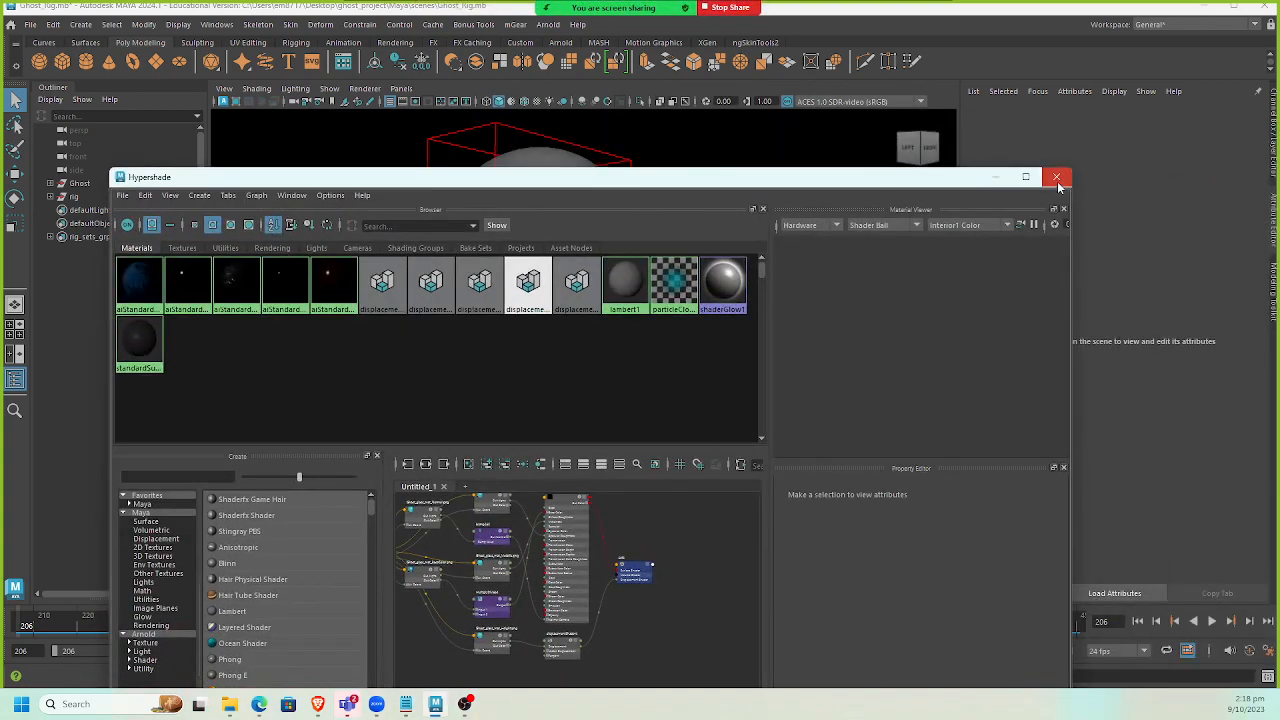
pyautogui.click(1057, 178)
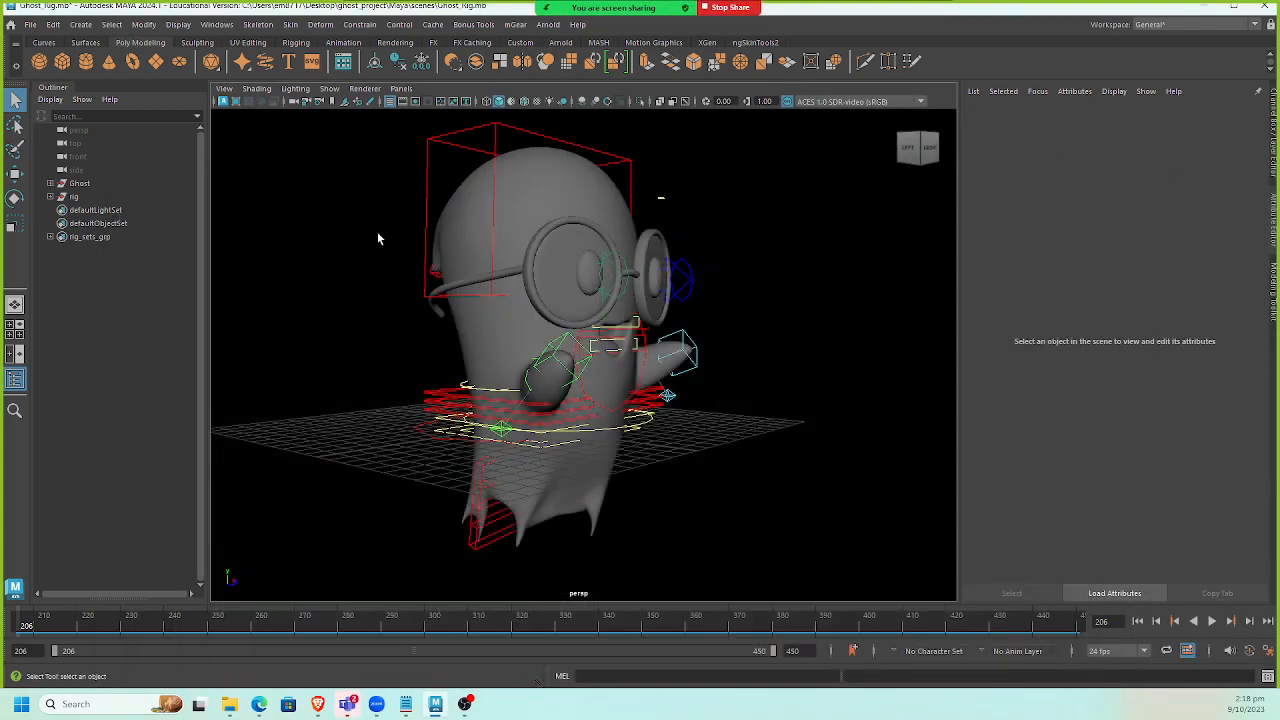
# Save the Ghost_Rig scene and compare its file in the scenes folder.
pyautogui.click(229, 704)
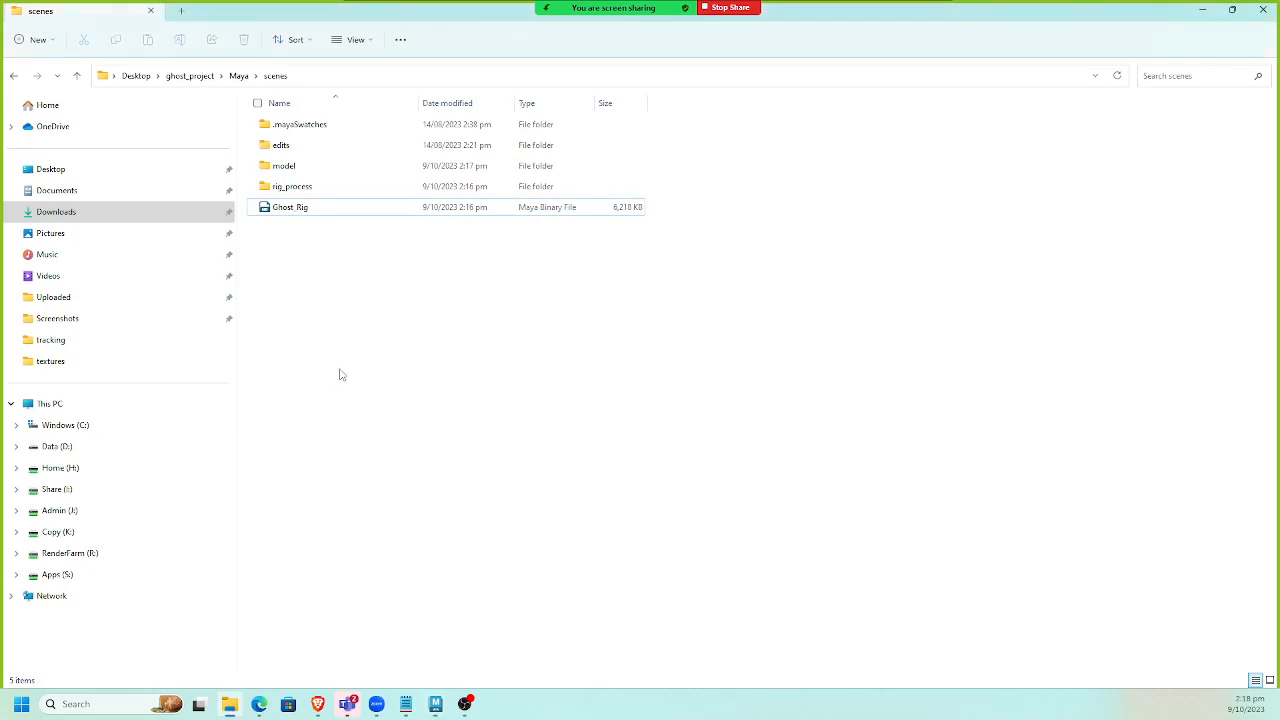
pyautogui.click(1202, 9)
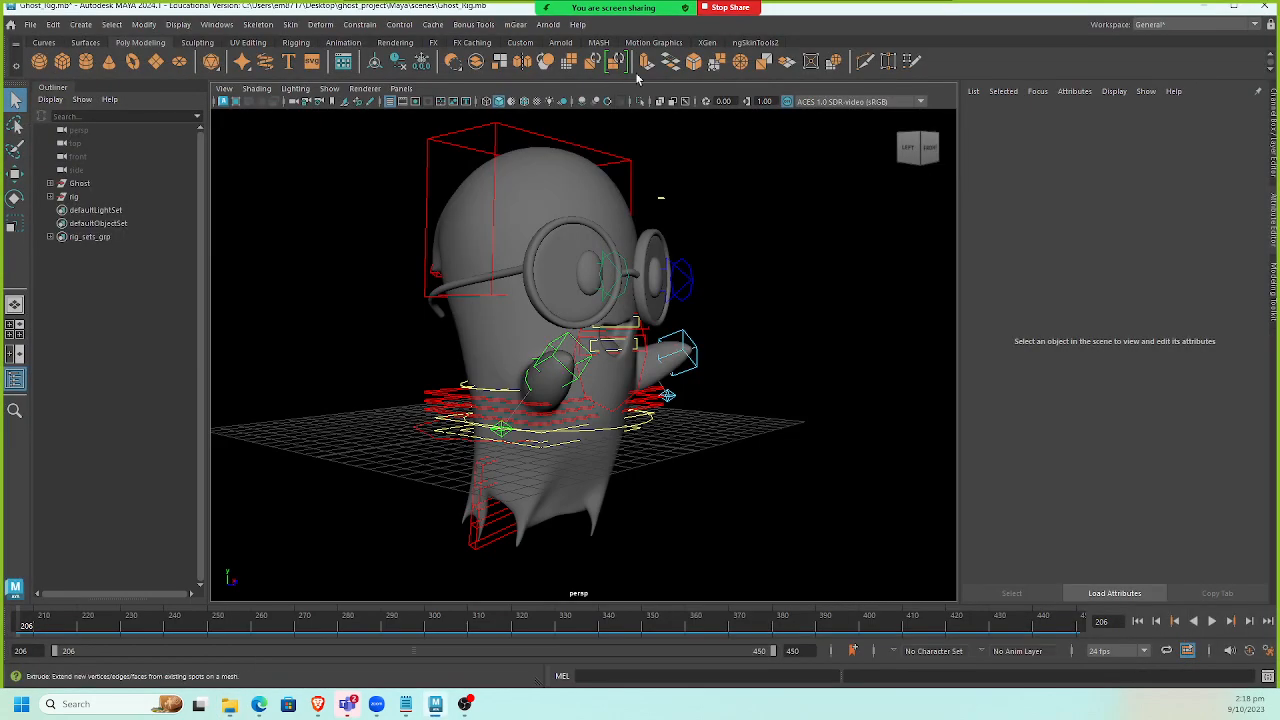
pyautogui.hotkey('ctrl', 's')
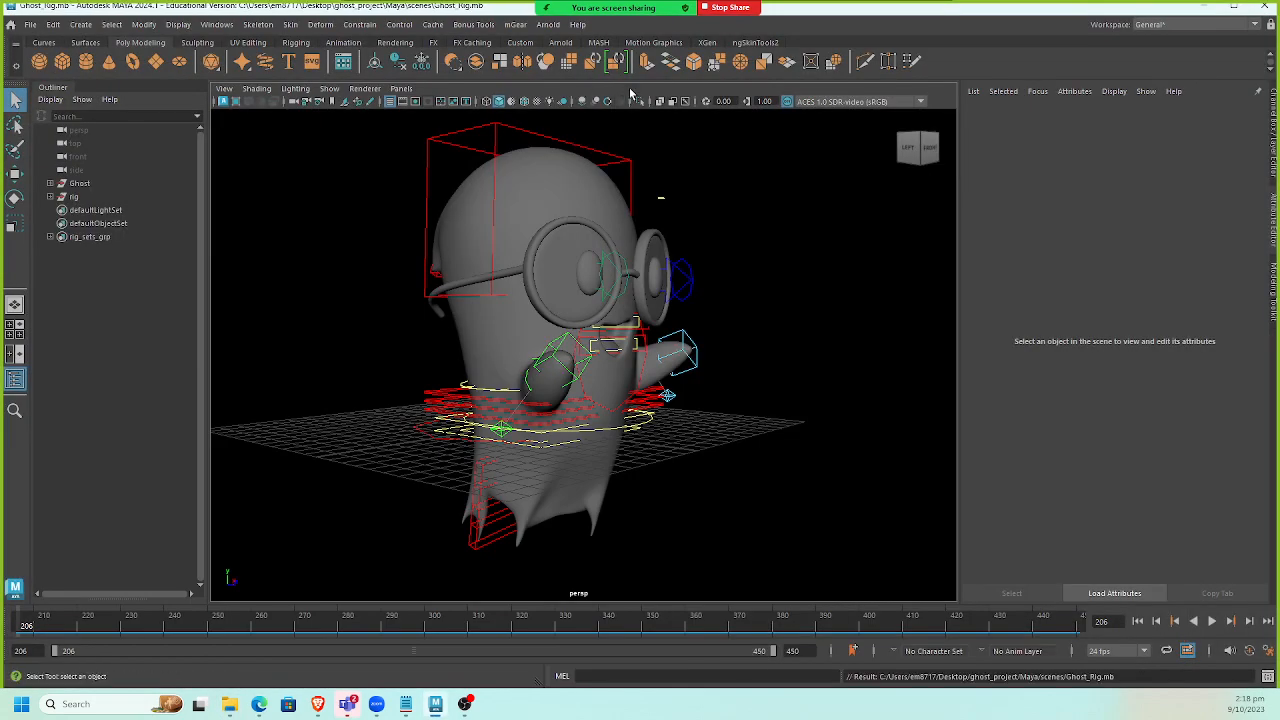
pyautogui.hotkey('alt', 'Tab')
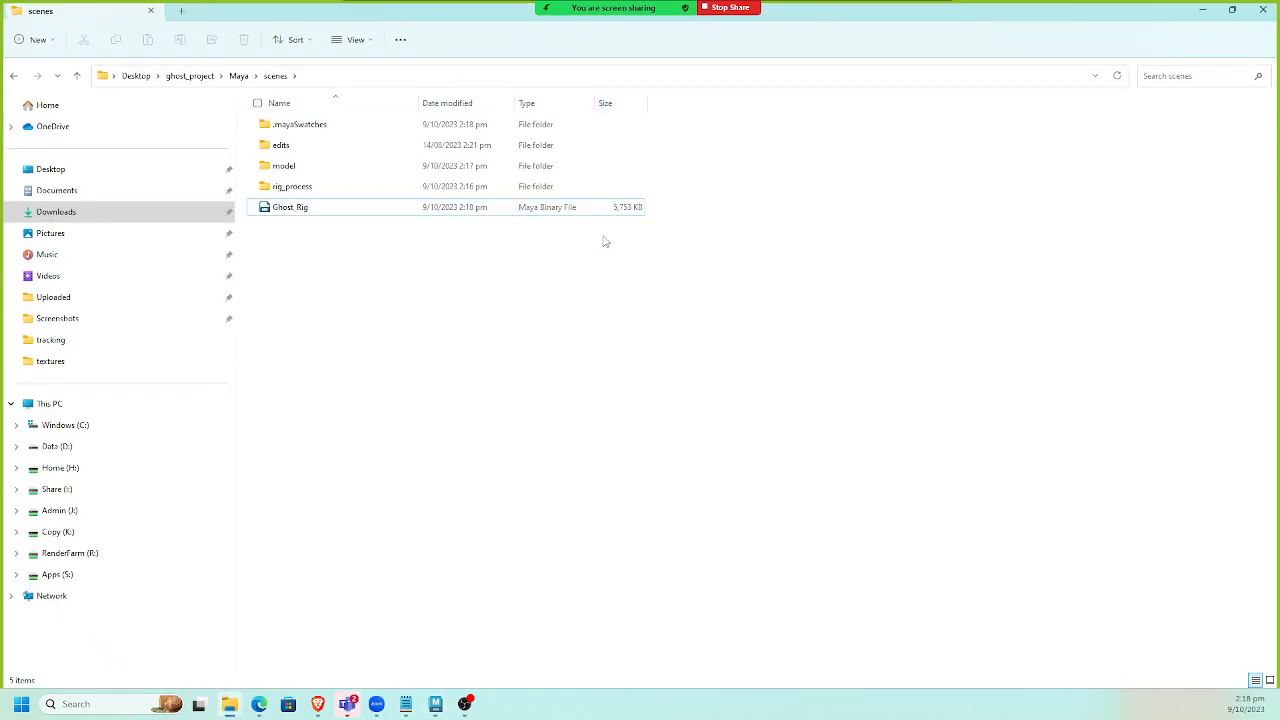
pyautogui.hotkey('alt', 'Tab')
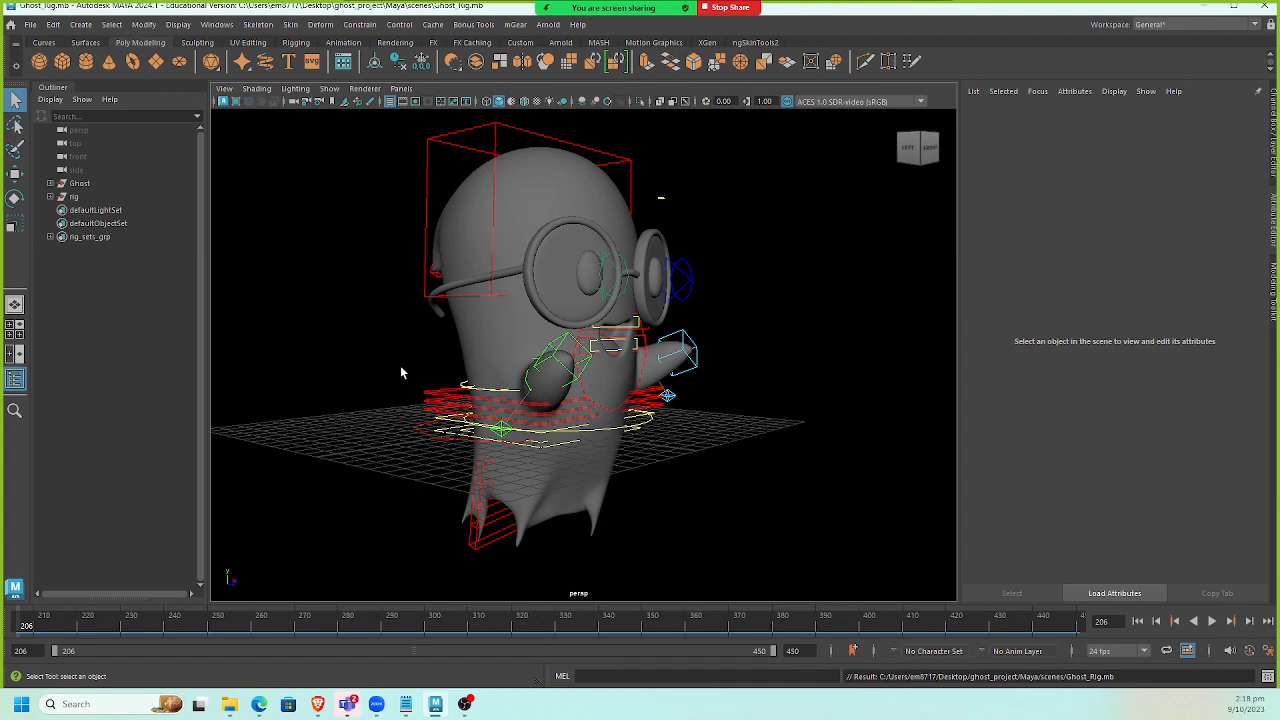
# Cycle the viewport background colour to gray.
pyautogui.hotkey('alt', 'b')
pyautogui.hotkey('alt', 'b')
pyautogui.hotkey('alt', 'b')
pyautogui.hotkey('alt', 'b')
pyautogui.hotkey('alt', 'b')
pyautogui.hotkey('alt', 'b')
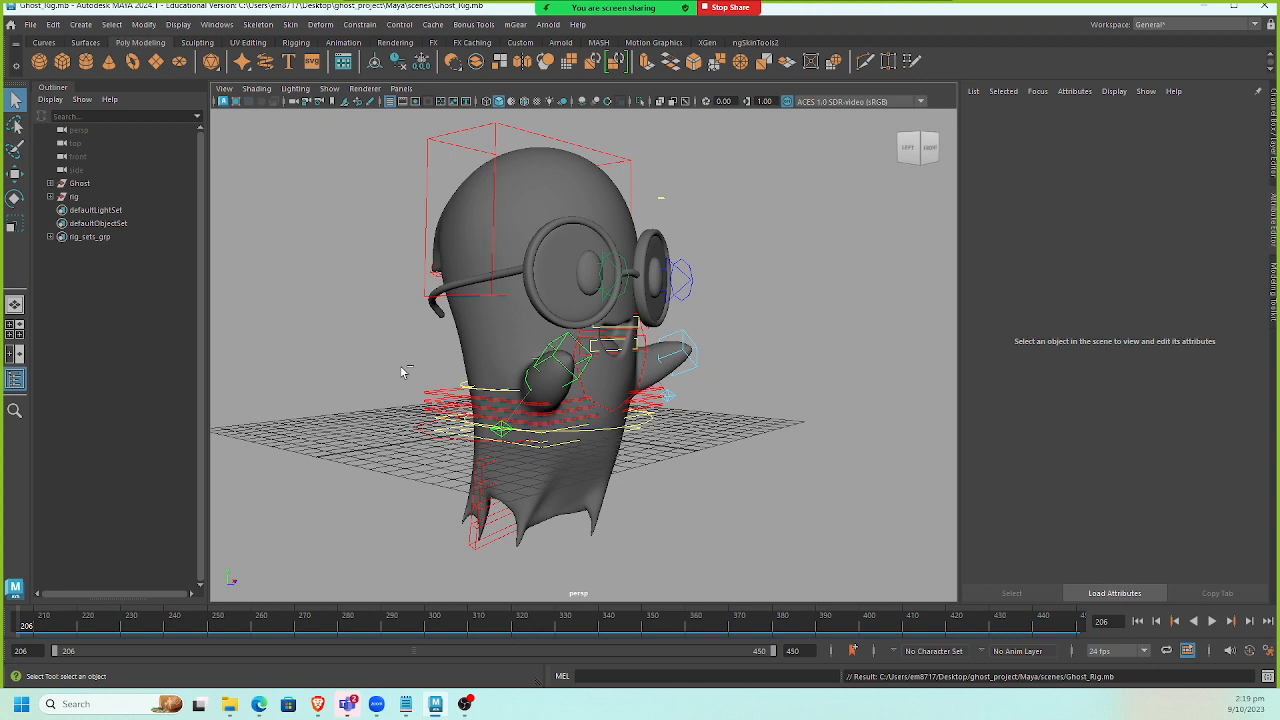
# Start a new empty scene.
pyautogui.click(30, 24)
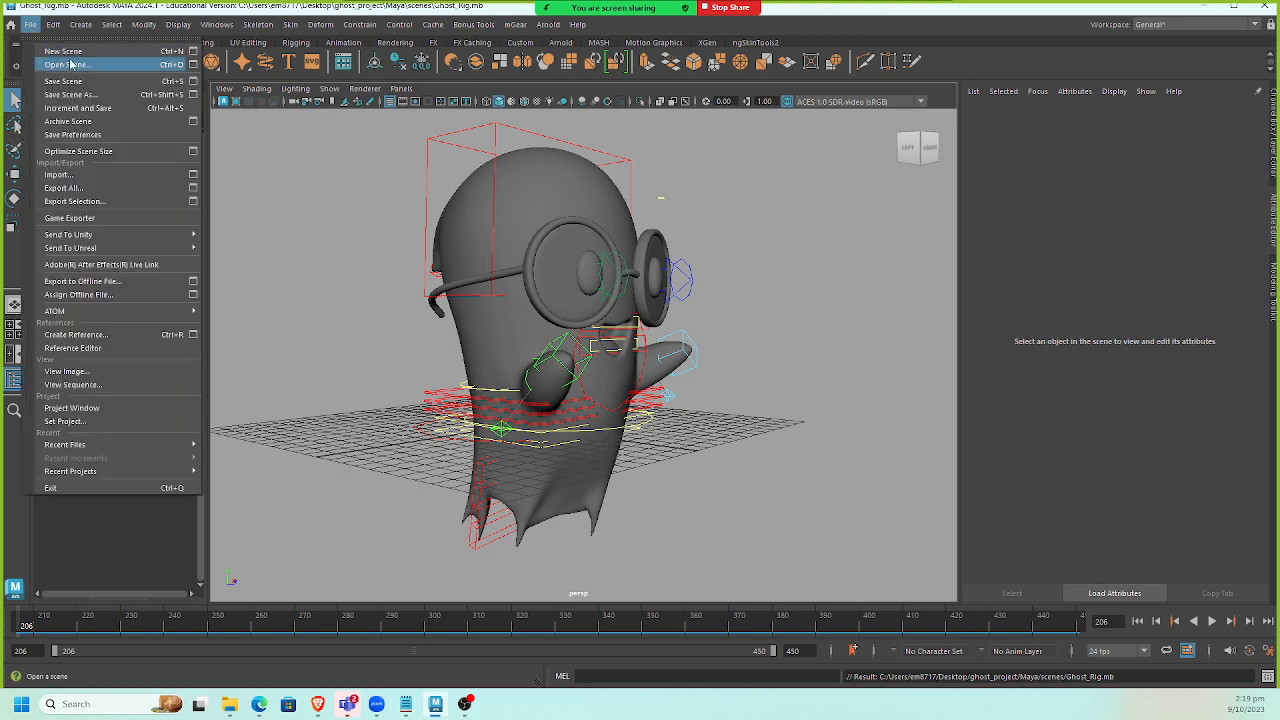
pyautogui.click(78, 58)
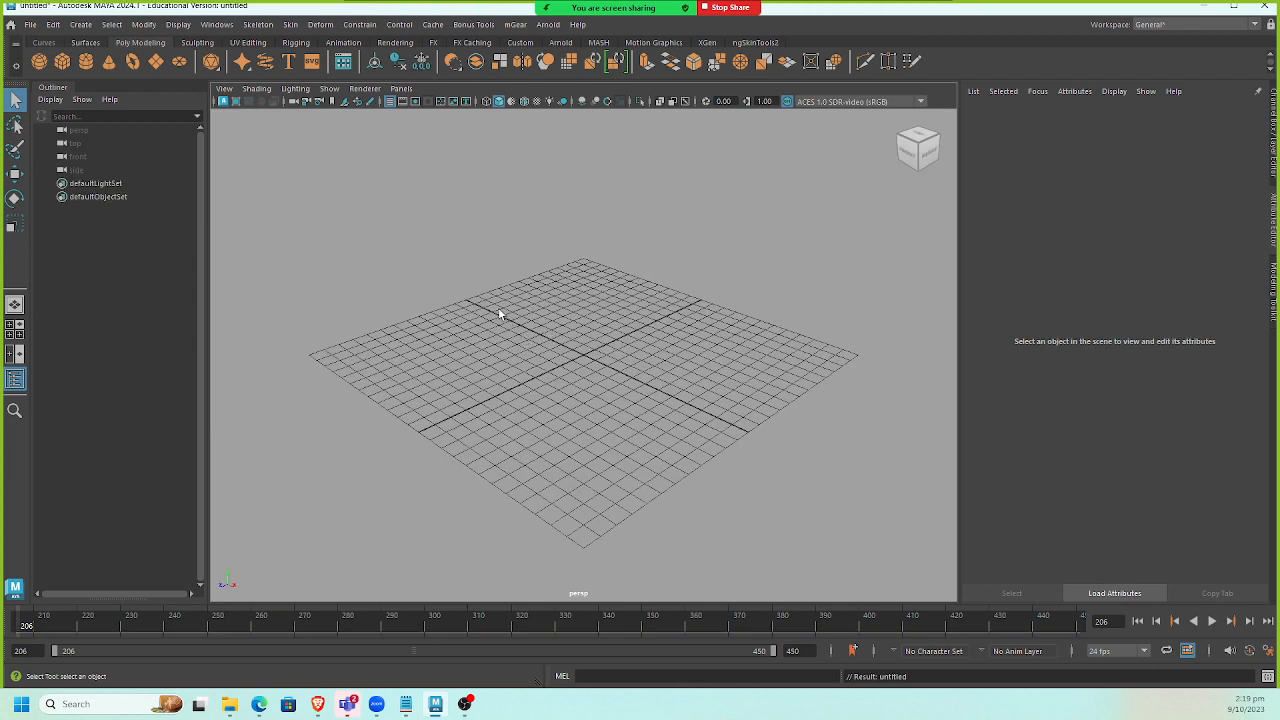
pyautogui.click(30, 24)
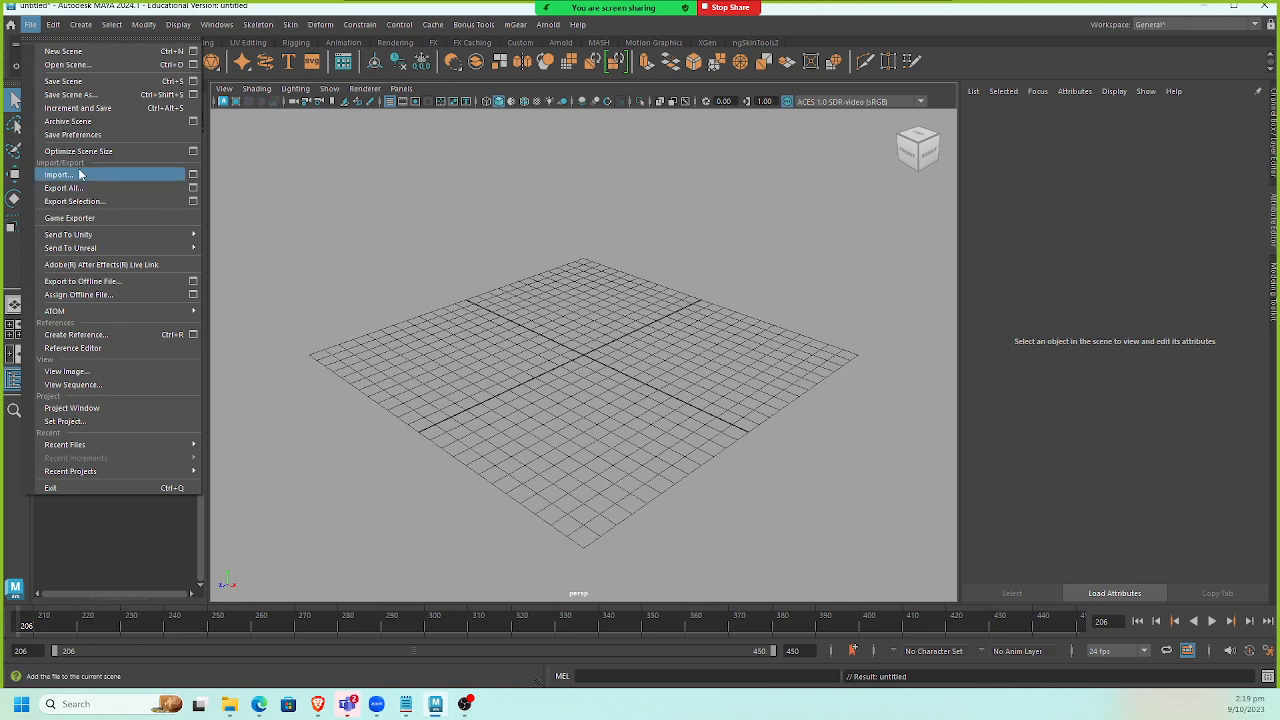
# Open the animation reference images from Downloads and browse to the overlapping action sheet, zooming in.
pyautogui.click(229, 704)
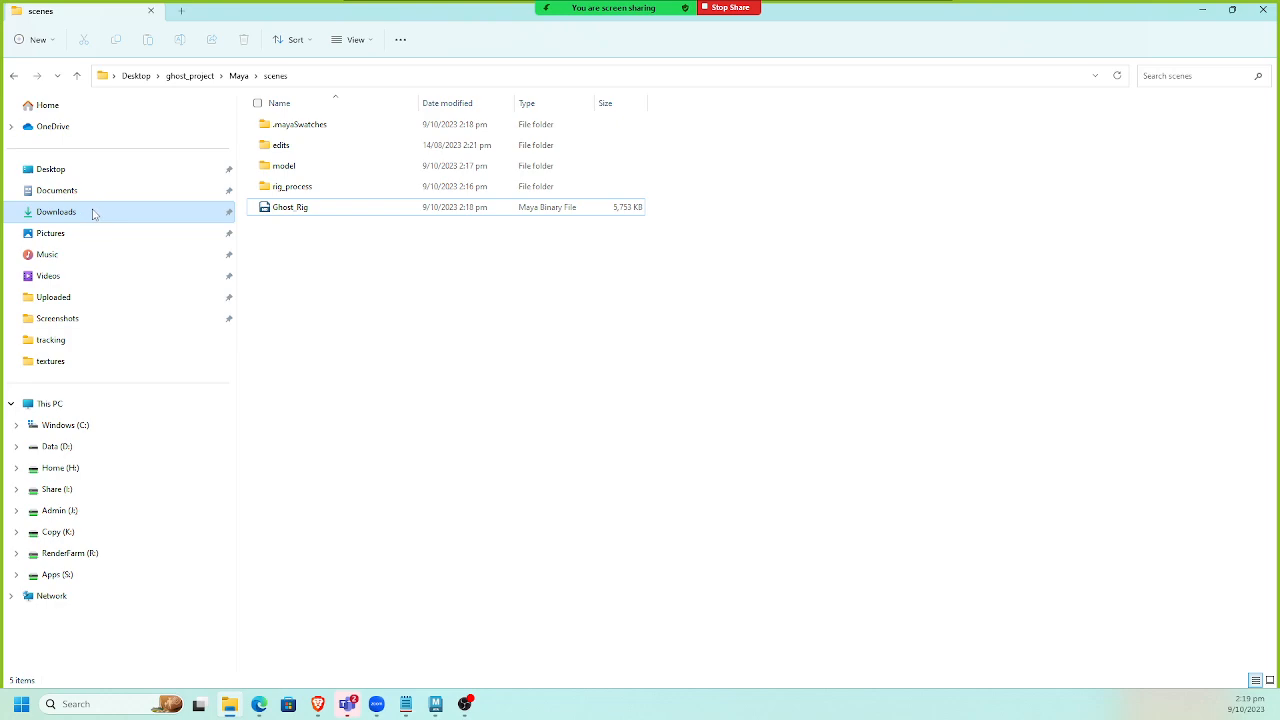
pyautogui.click(56, 212)
pyautogui.click(280, 172)
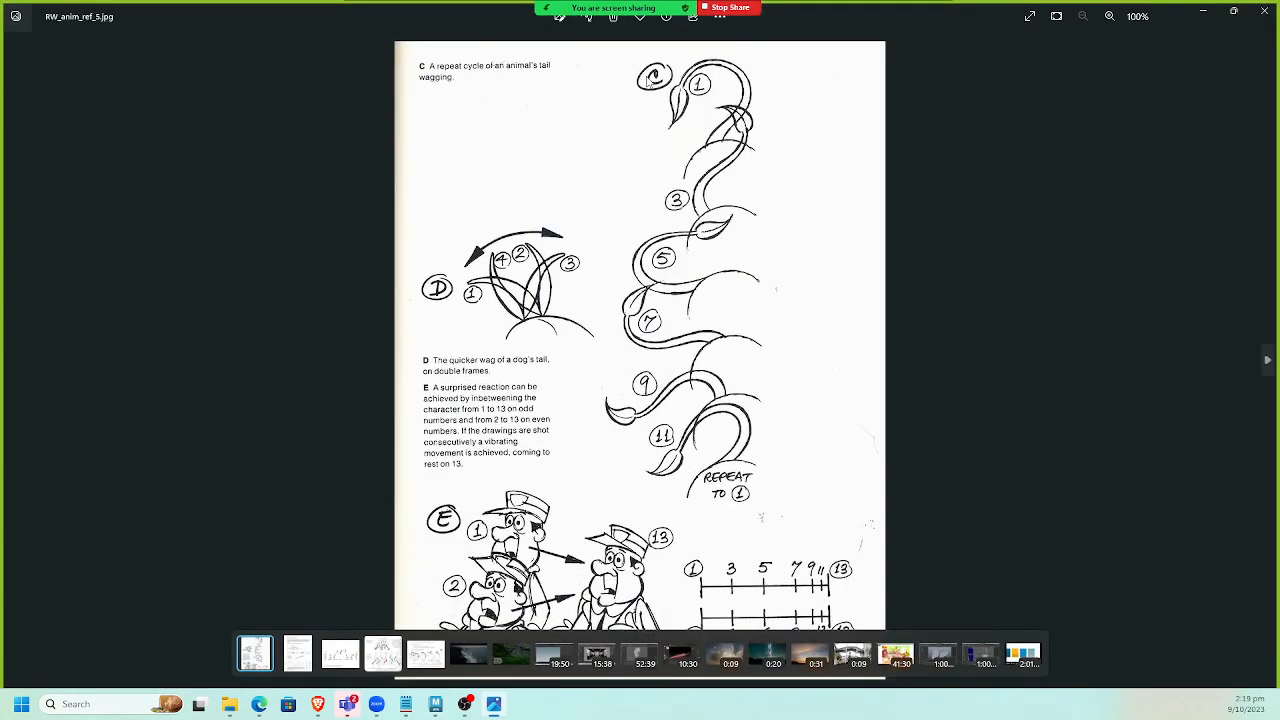
pyautogui.press('Right')
pyautogui.press('Right')
pyautogui.press('Left')
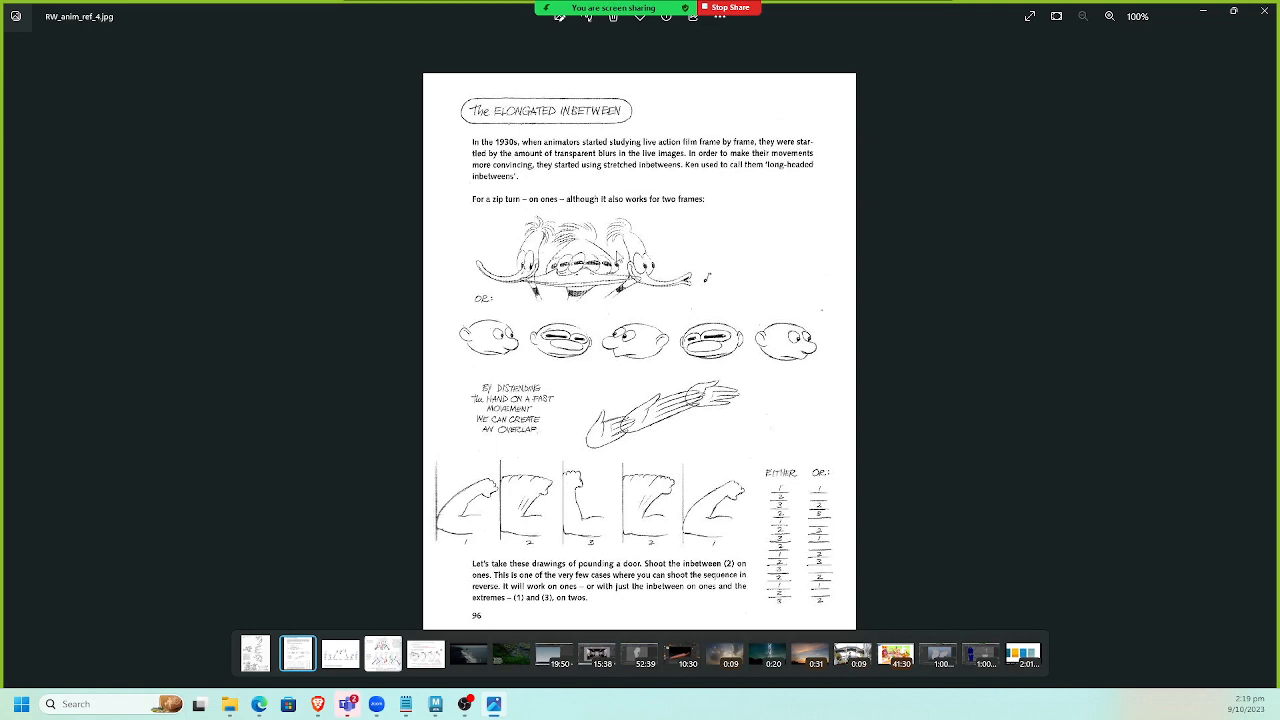
pyautogui.press('Right')
pyautogui.press('Right')
pyautogui.press('Right')
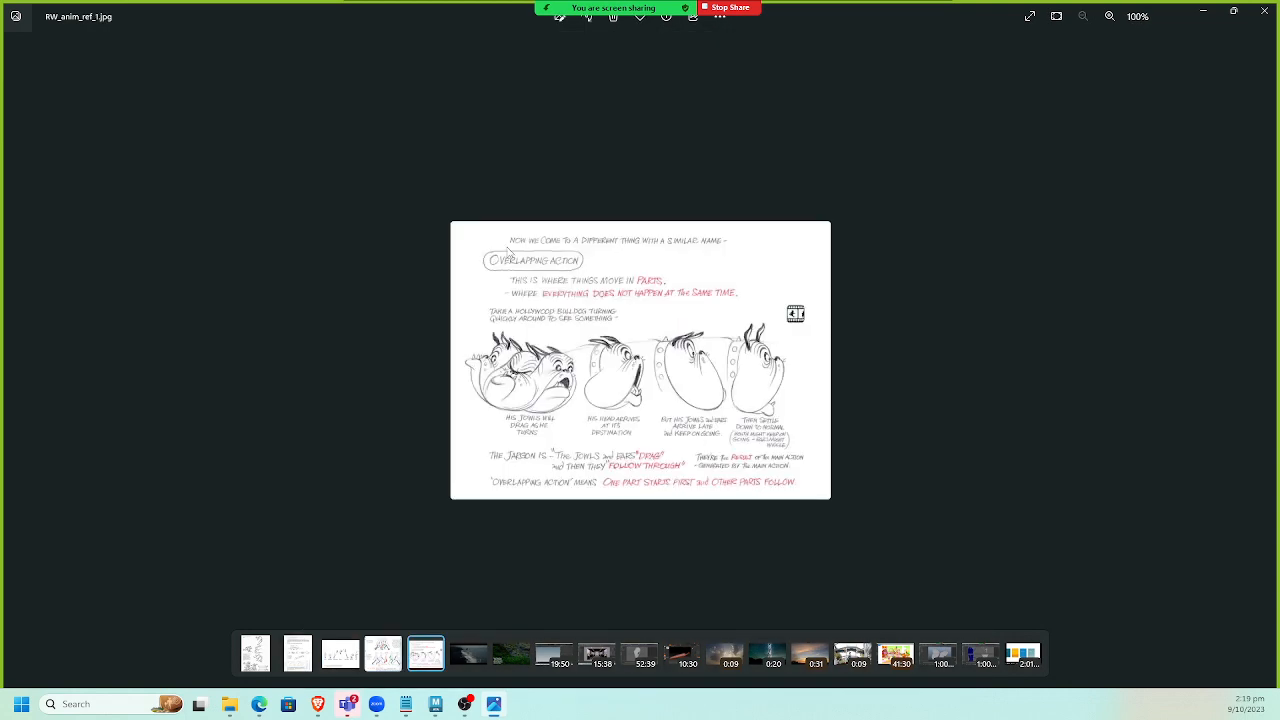
pyautogui.scroll(3, 857, 403)
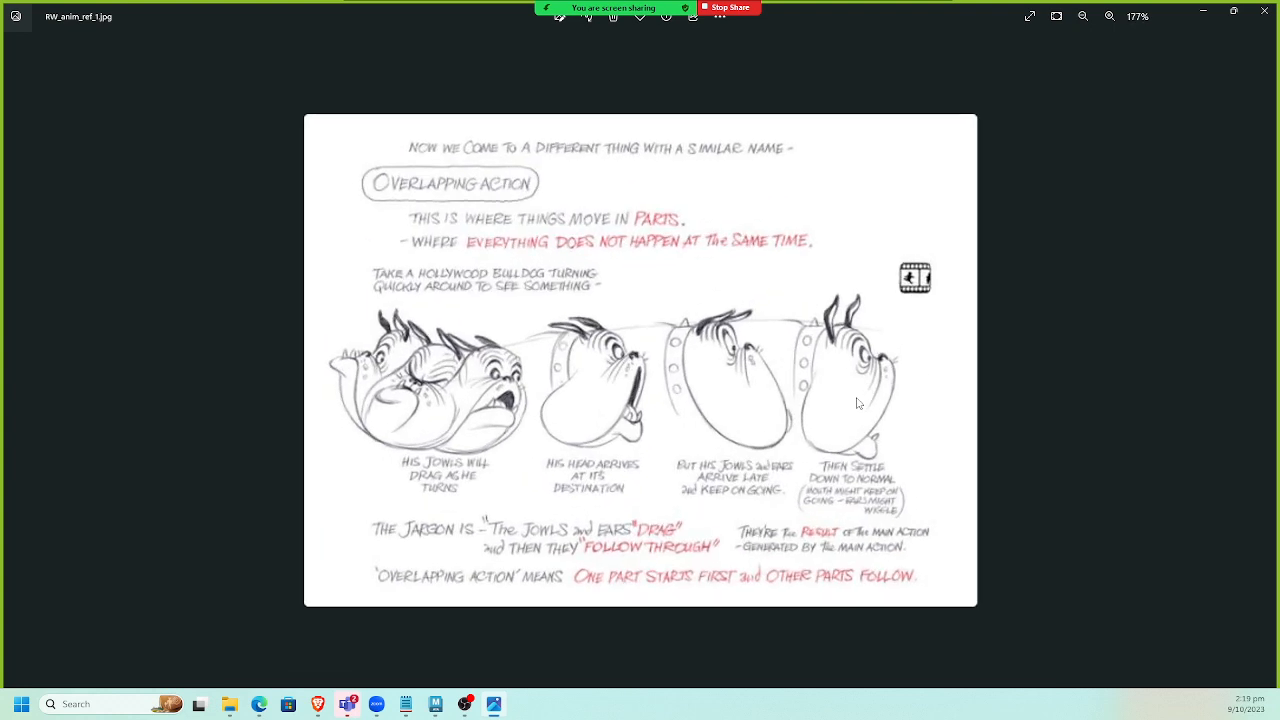
pyautogui.scroll(1, 749, 414)
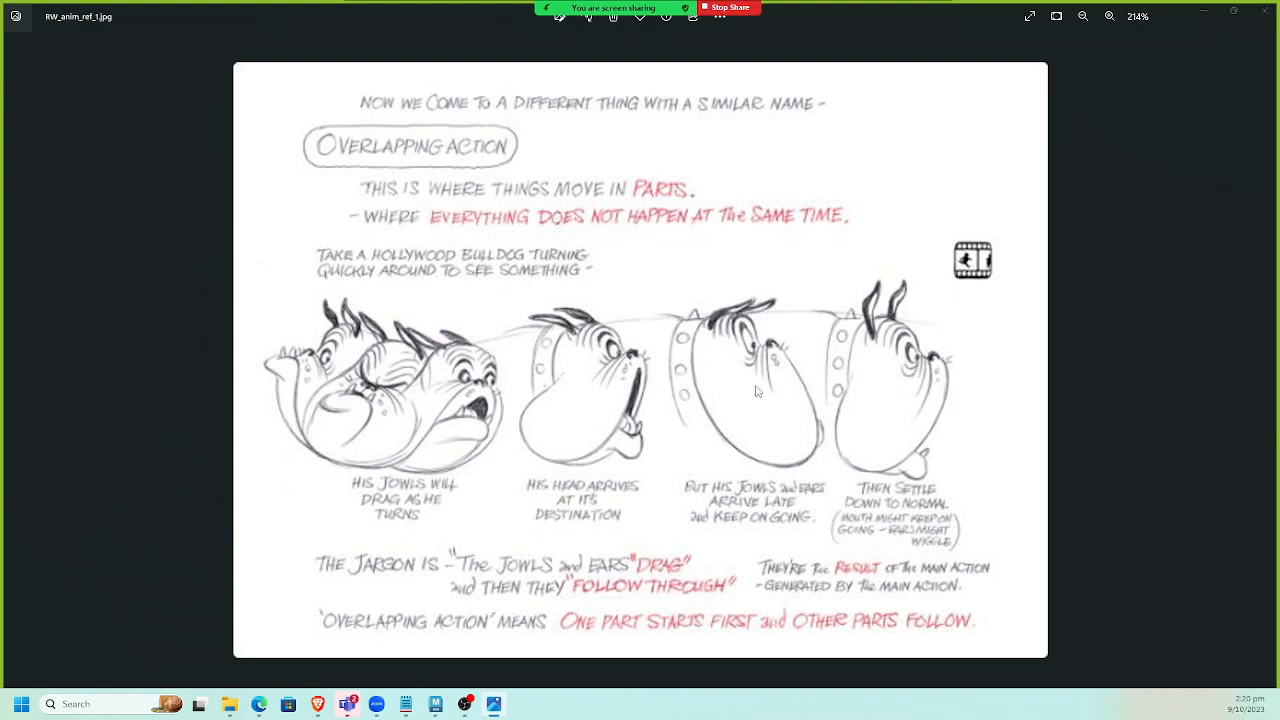
# Save the new scene as ghost_shot1 inside a new animations folder under scenes.
pyautogui.hotkey('alt', 'Tab')
pyautogui.hotkey('alt', 'Tab')
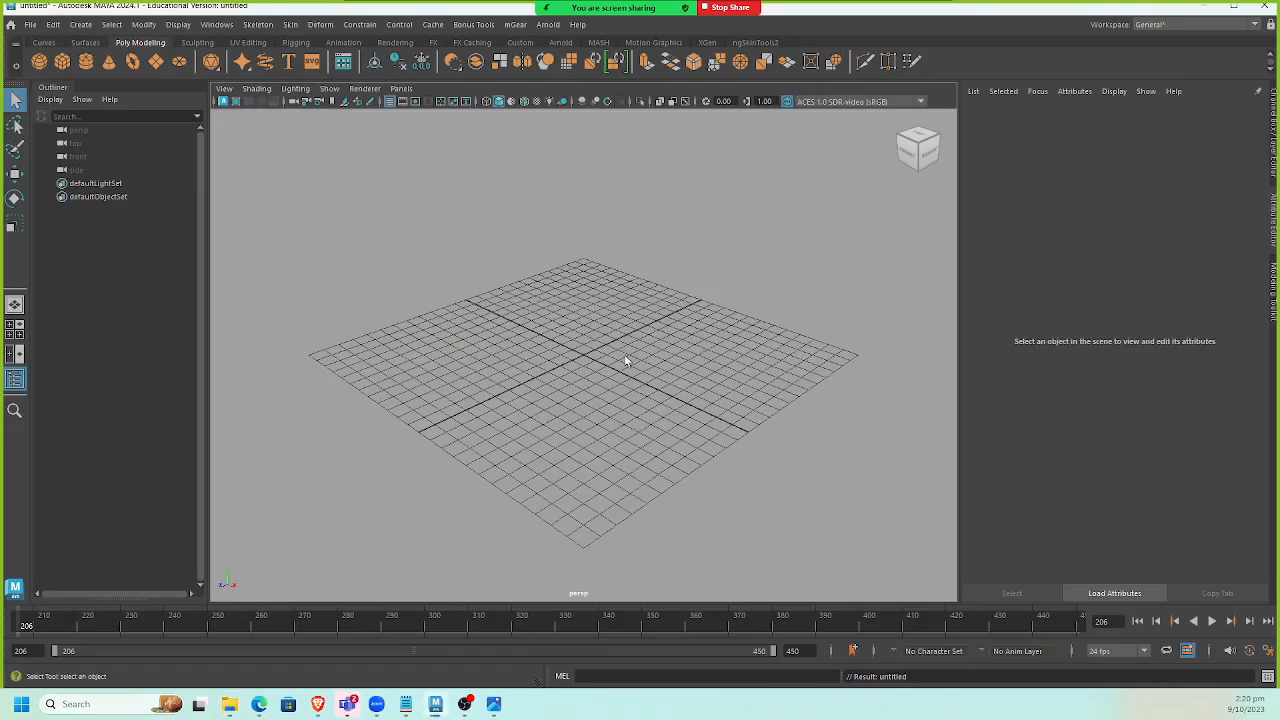
pyautogui.click(31, 24)
pyautogui.click(71, 94)
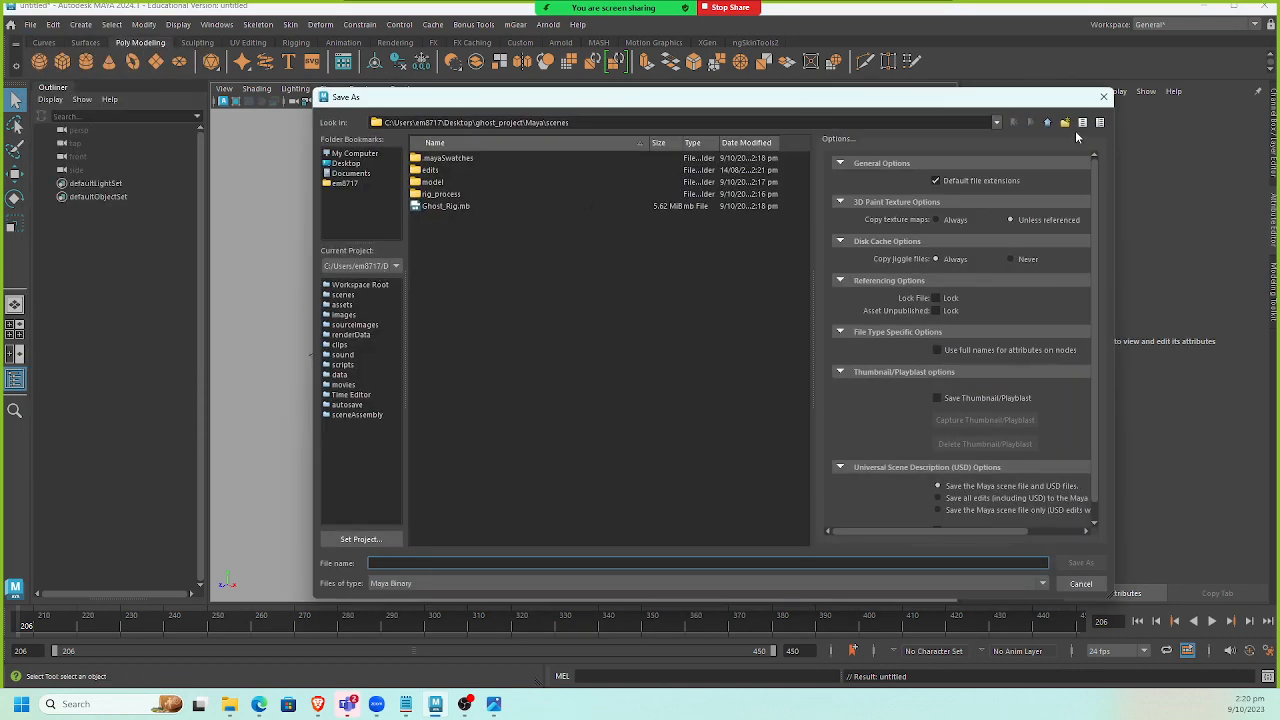
pyautogui.click(1066, 123)
pyautogui.write('an')
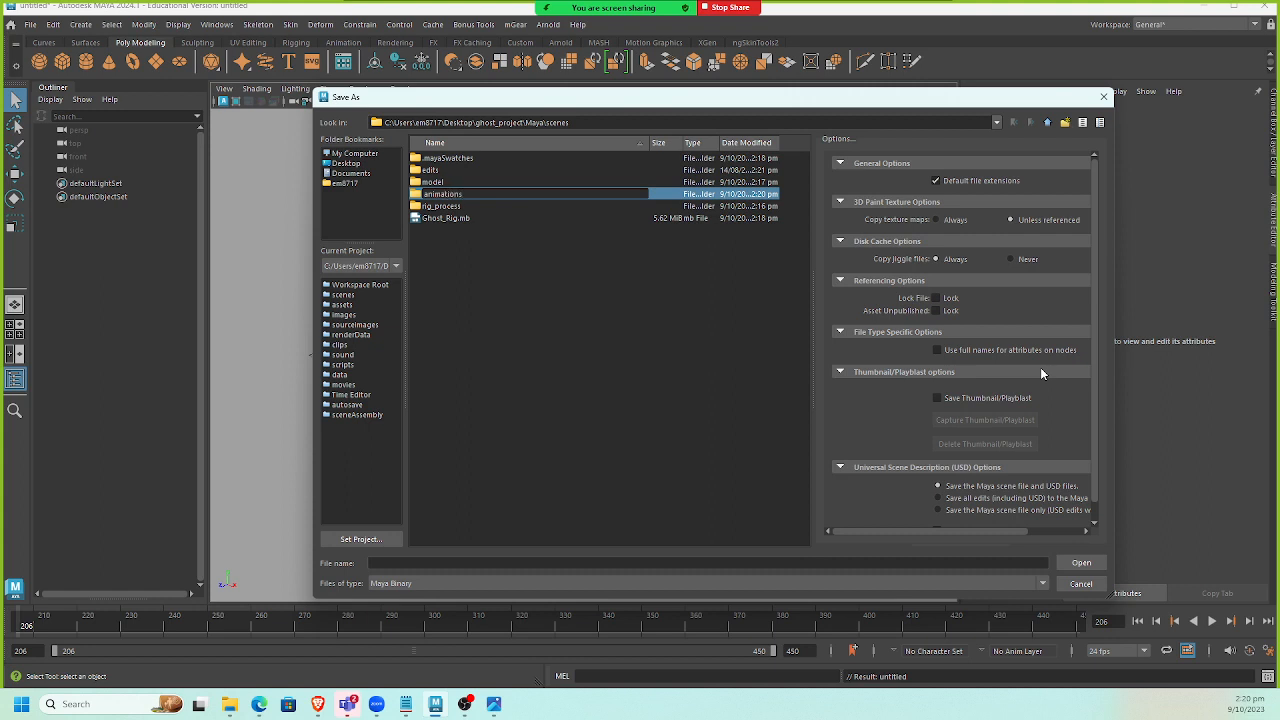
pyautogui.write('imations')
pyautogui.press('Return')
pyautogui.press('Return')
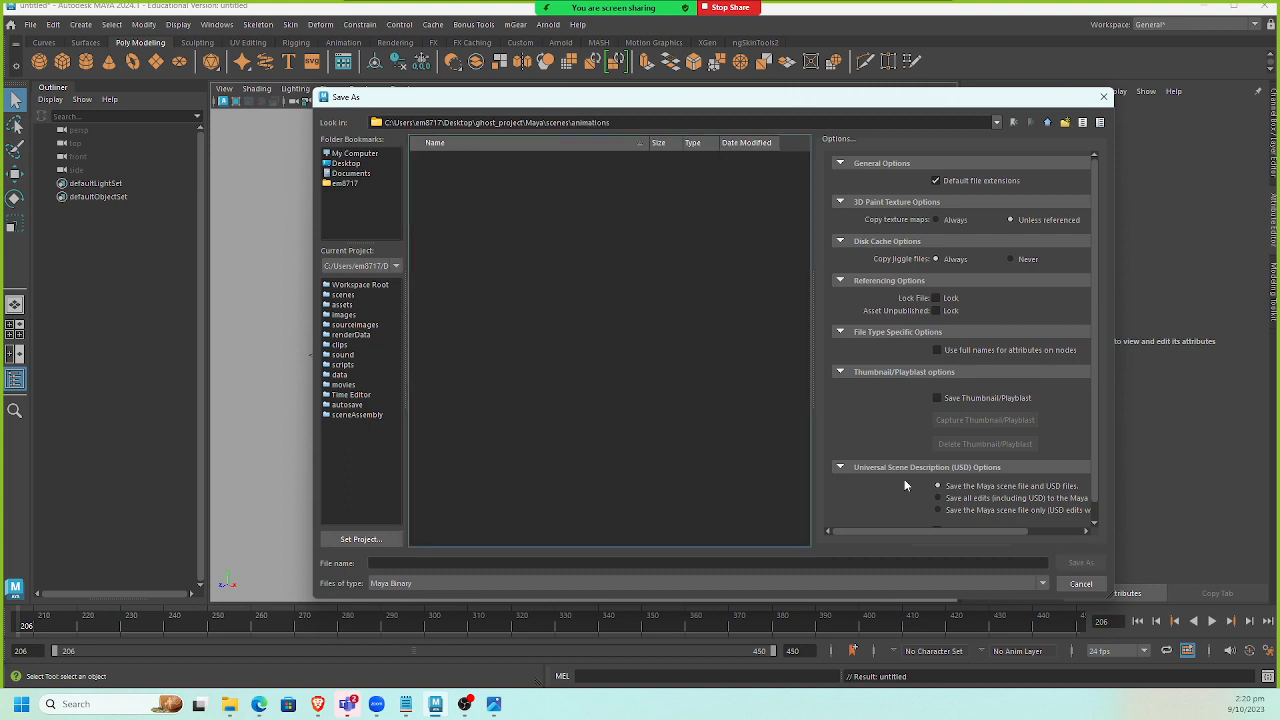
pyautogui.click(582, 564)
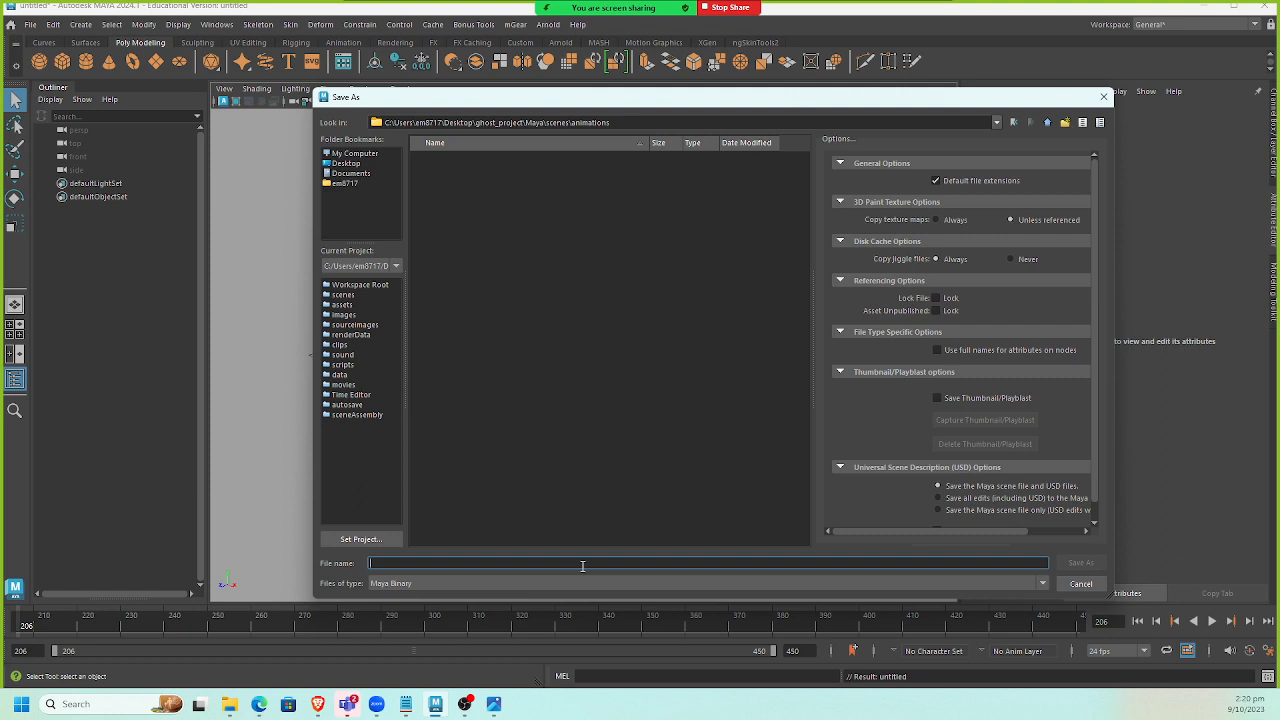
pyautogui.write('ghost_shot1')
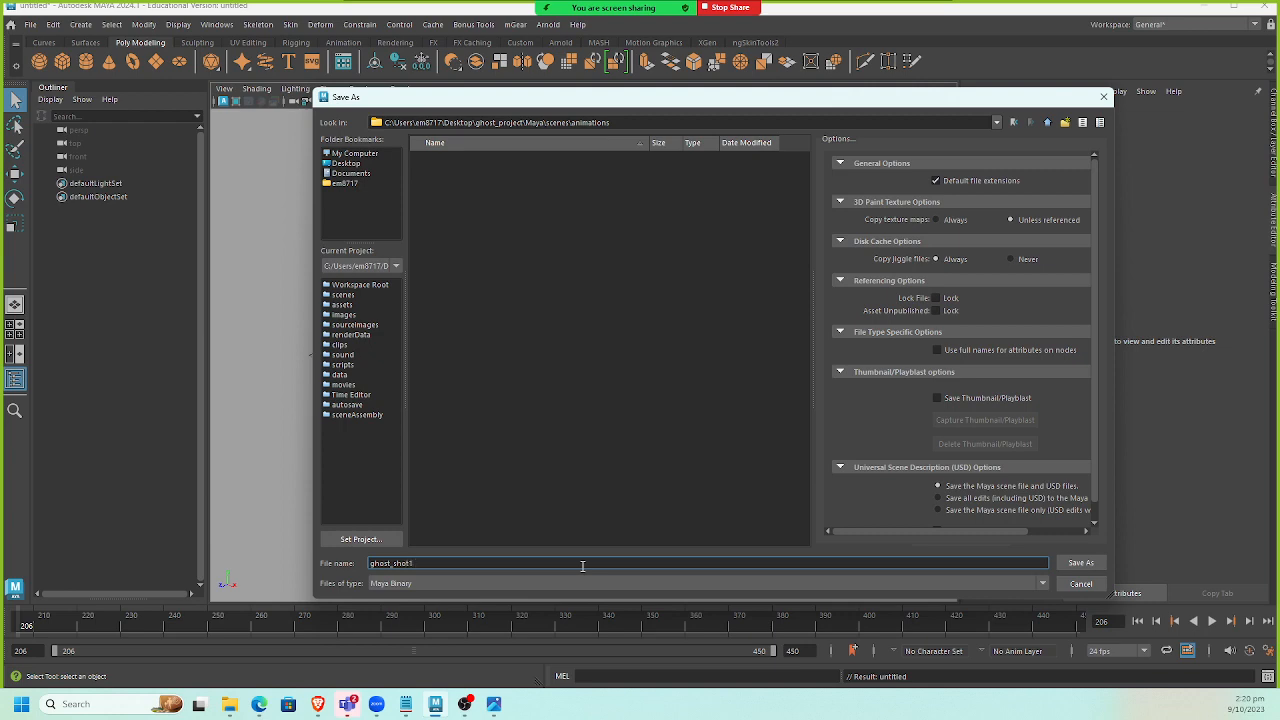
pyautogui.press('Return')
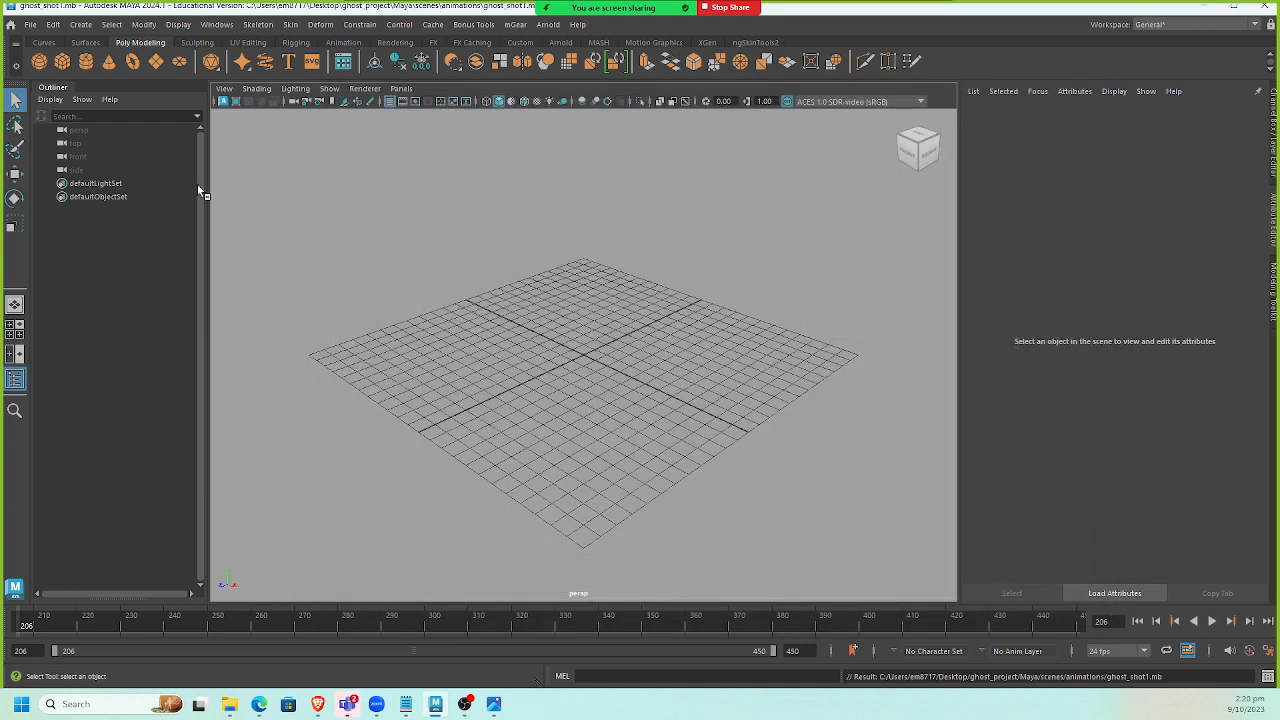
# Create a reference to Ghost_Rig.mb in the shot scene.
pyautogui.click(30, 24)
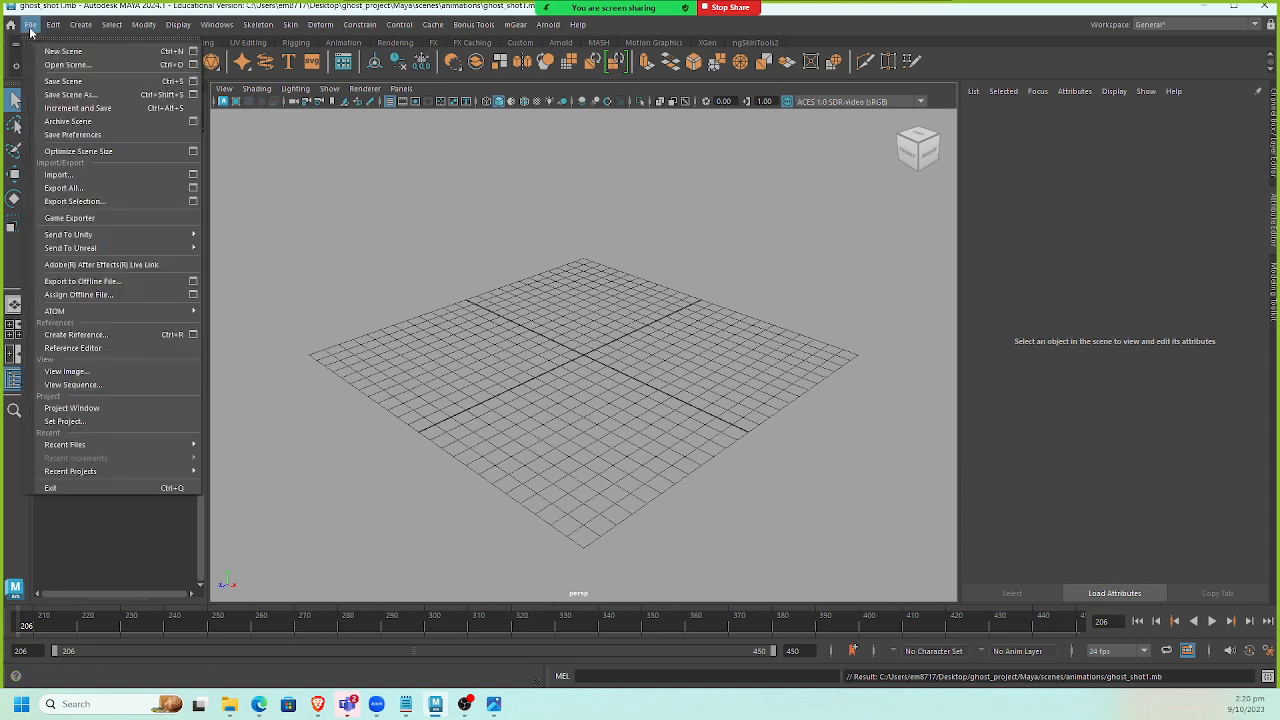
pyautogui.click(101, 337)
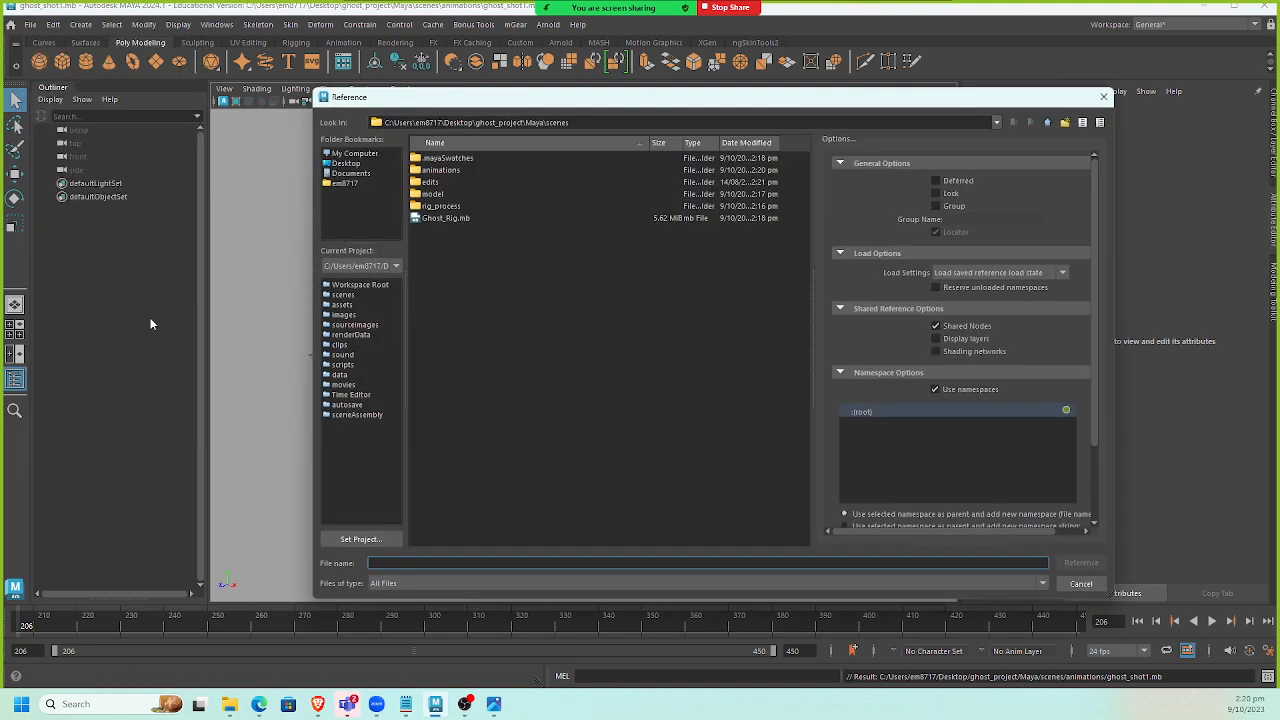
pyautogui.doubleClick(445, 219)
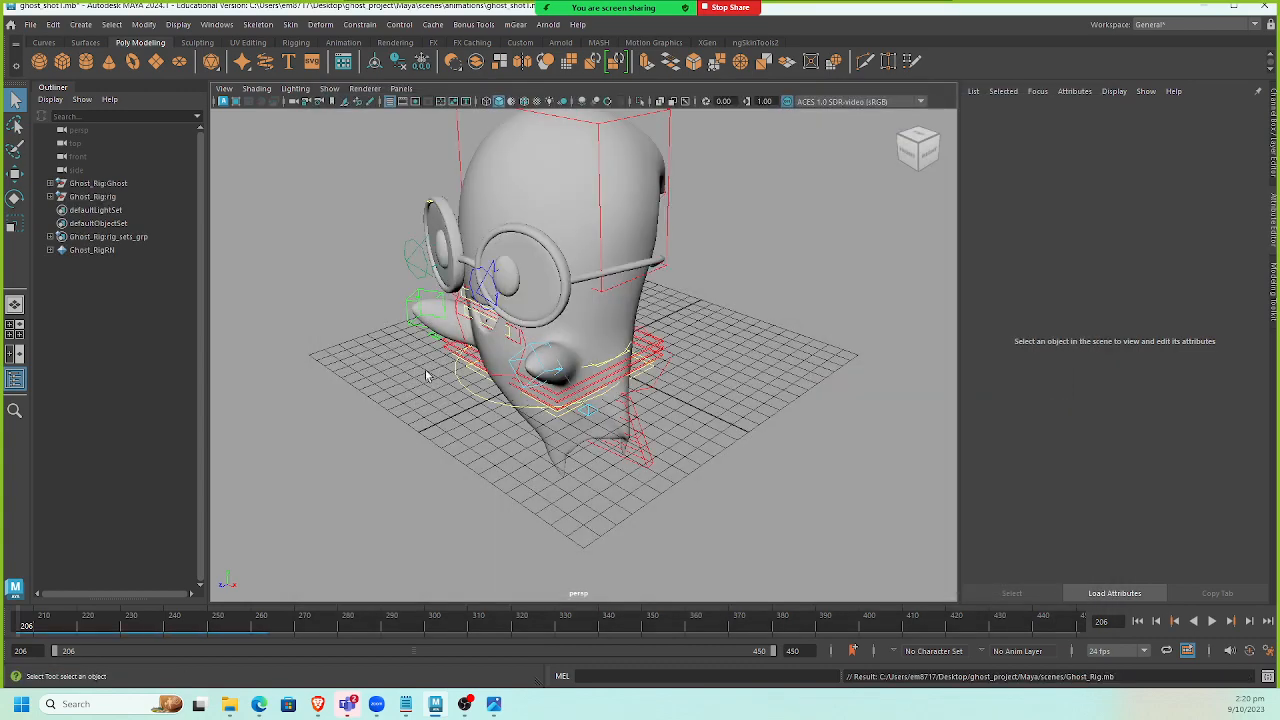
pyautogui.keyDown('alt'); pyautogui.moveTo(383, 366); pyautogui.dragTo(375, 440); pyautogui.keyUp('alt')
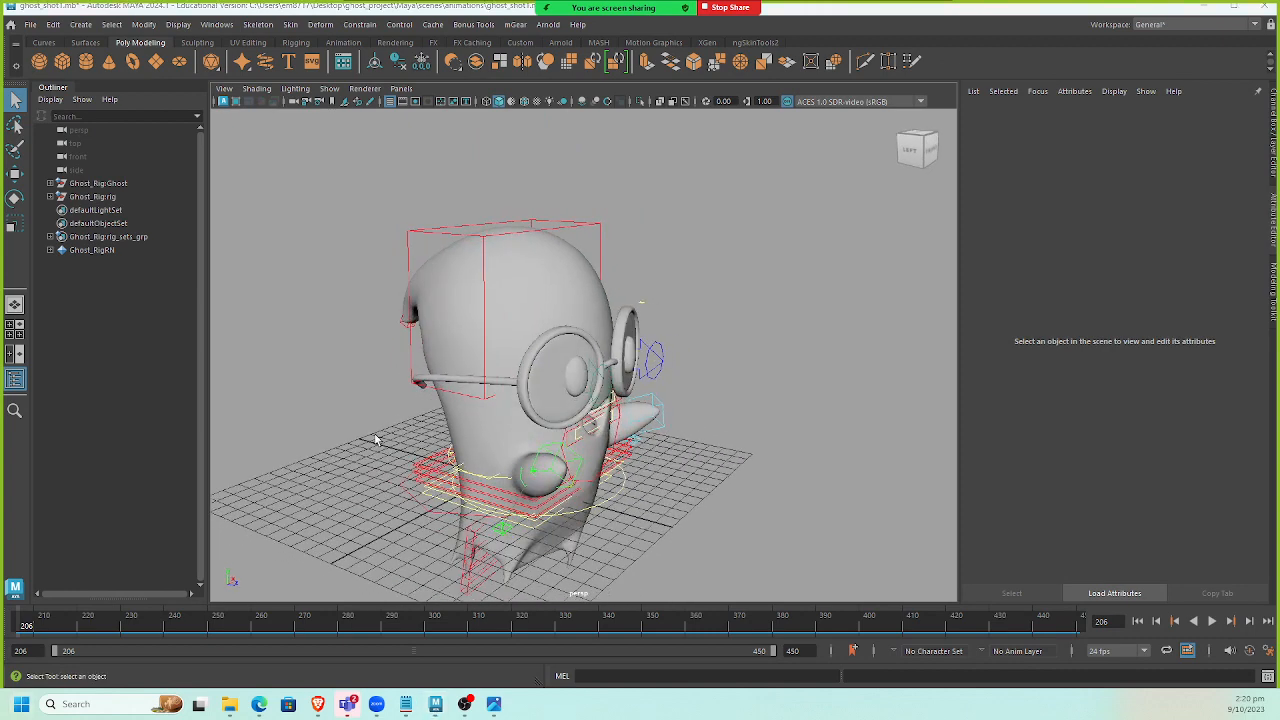
pyautogui.keyDown('alt'); pyautogui.moveTo(677, 357); pyautogui.dragTo(553, 320); pyautogui.keyUp('alt')
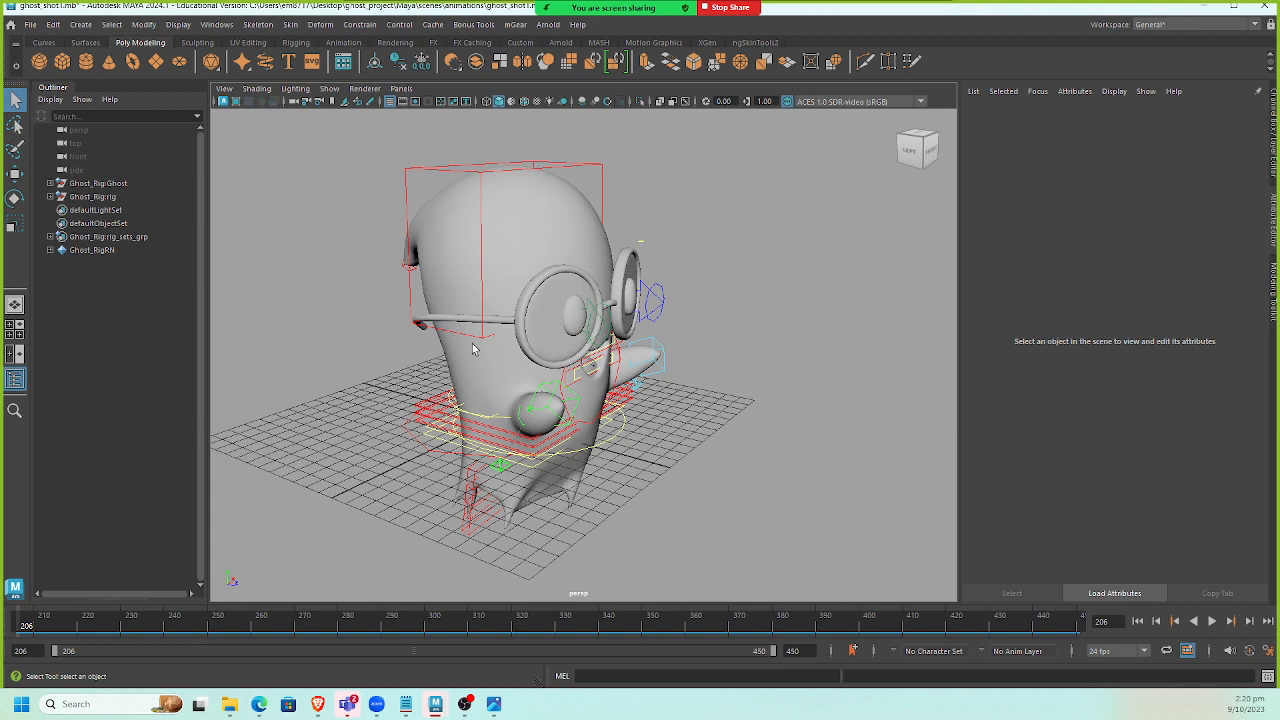
# Create a new camera from the Rendering shelf and look through it in the viewport.
pyautogui.click(396, 43)
pyautogui.click(178, 63)
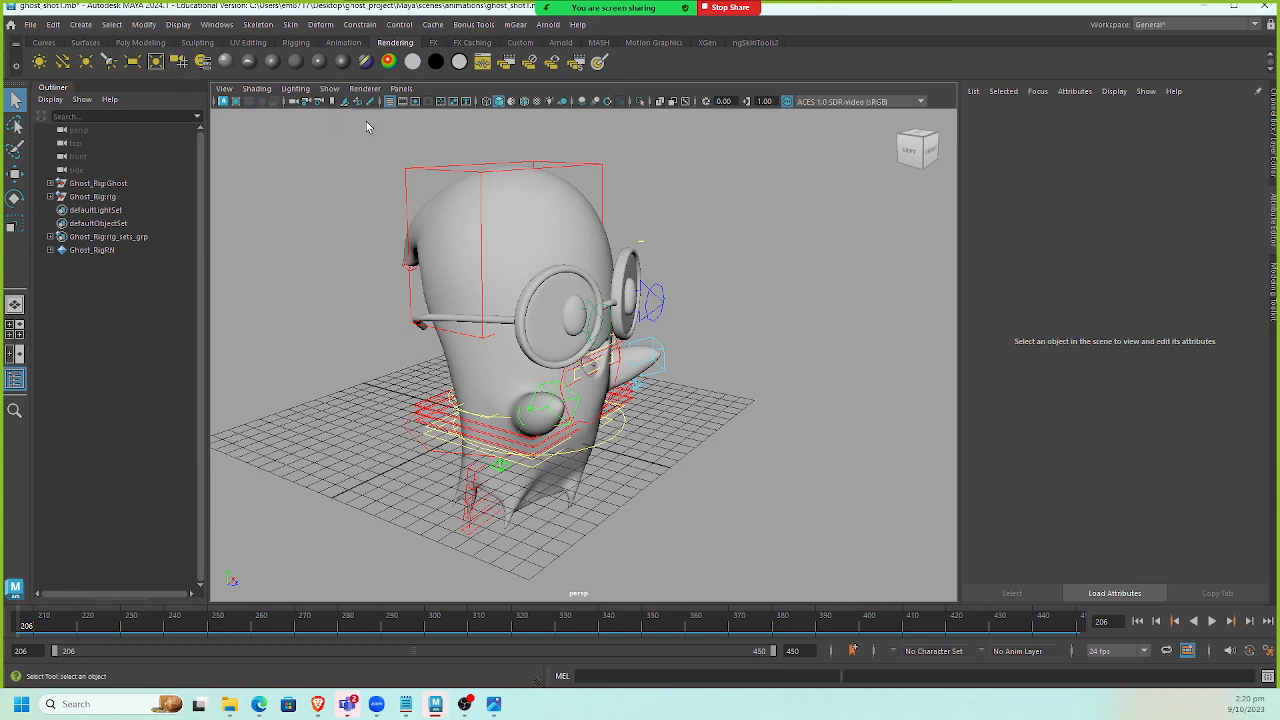
pyautogui.click(401, 88)
pyautogui.moveTo(508, 102)
pyautogui.click(582, 102)
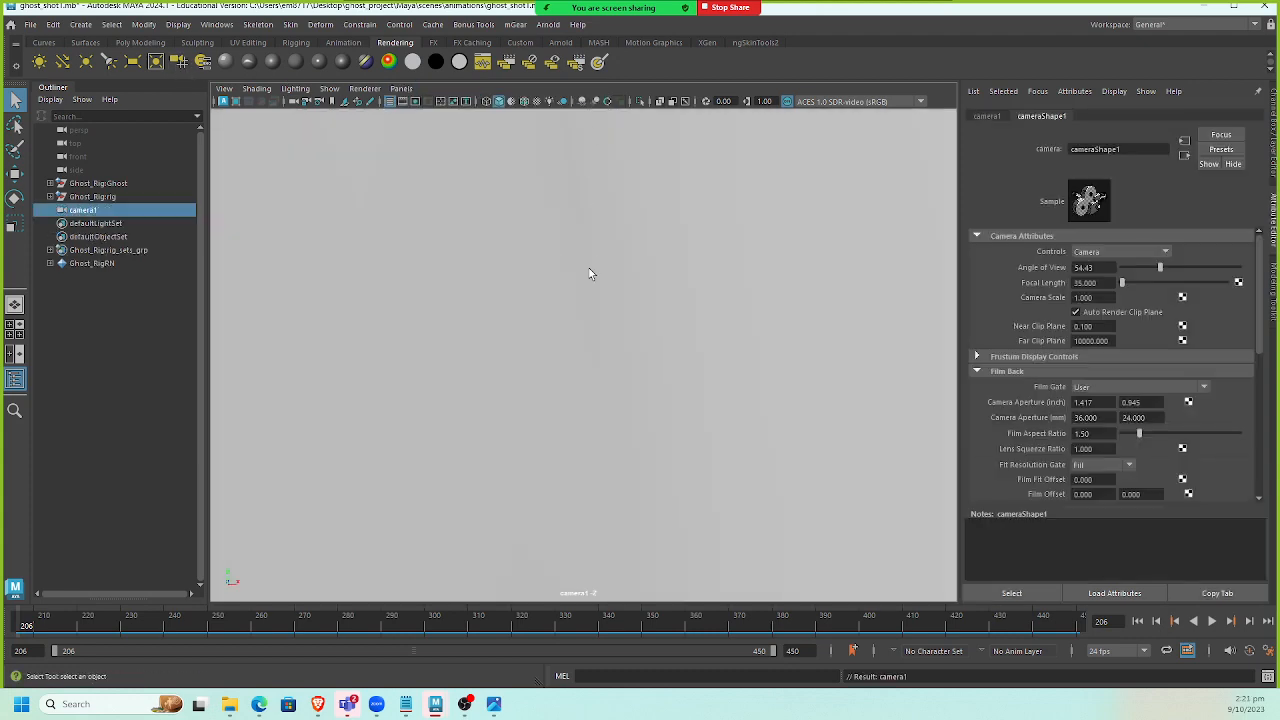
# Orbit camera1 to frame the ghost rig and display the resolution gate.
pyautogui.scroll(-10, 576, 297)
pyautogui.scroll(4, 576, 298)
pyautogui.keyDown('alt'); pyautogui.moveTo(577, 299); pyautogui.dragTo(514, 383); pyautogui.keyUp('alt')
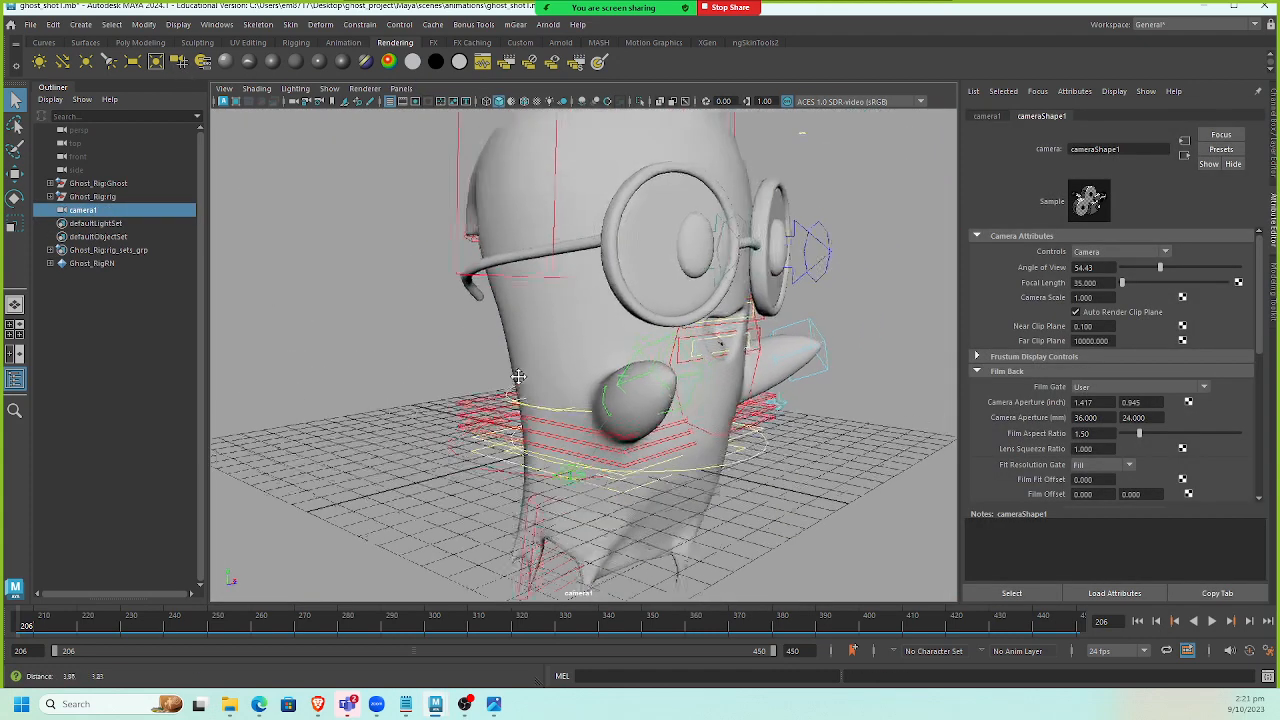
pyautogui.scroll(-4, 514, 383)
pyautogui.click(415, 103)
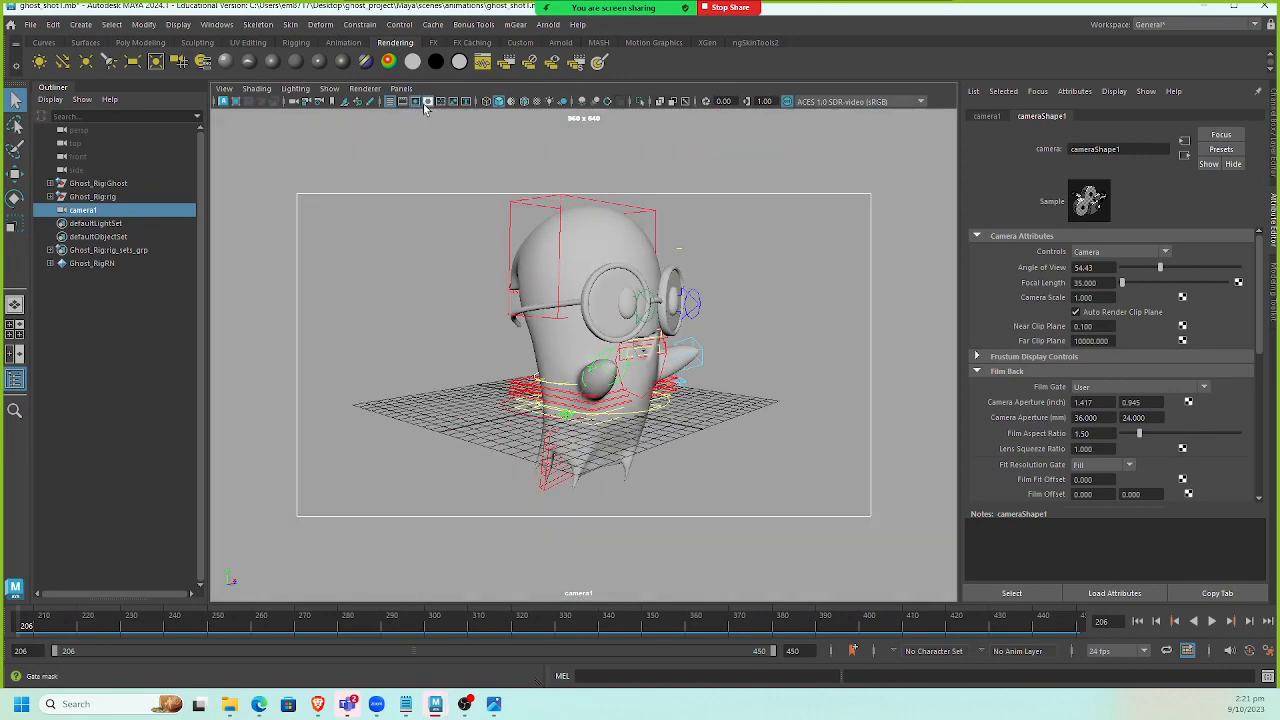
# Switch the viewport to a gradient background and reframe the ghost smaller within the camera gate.
pyautogui.hotkey('alt', 'b')
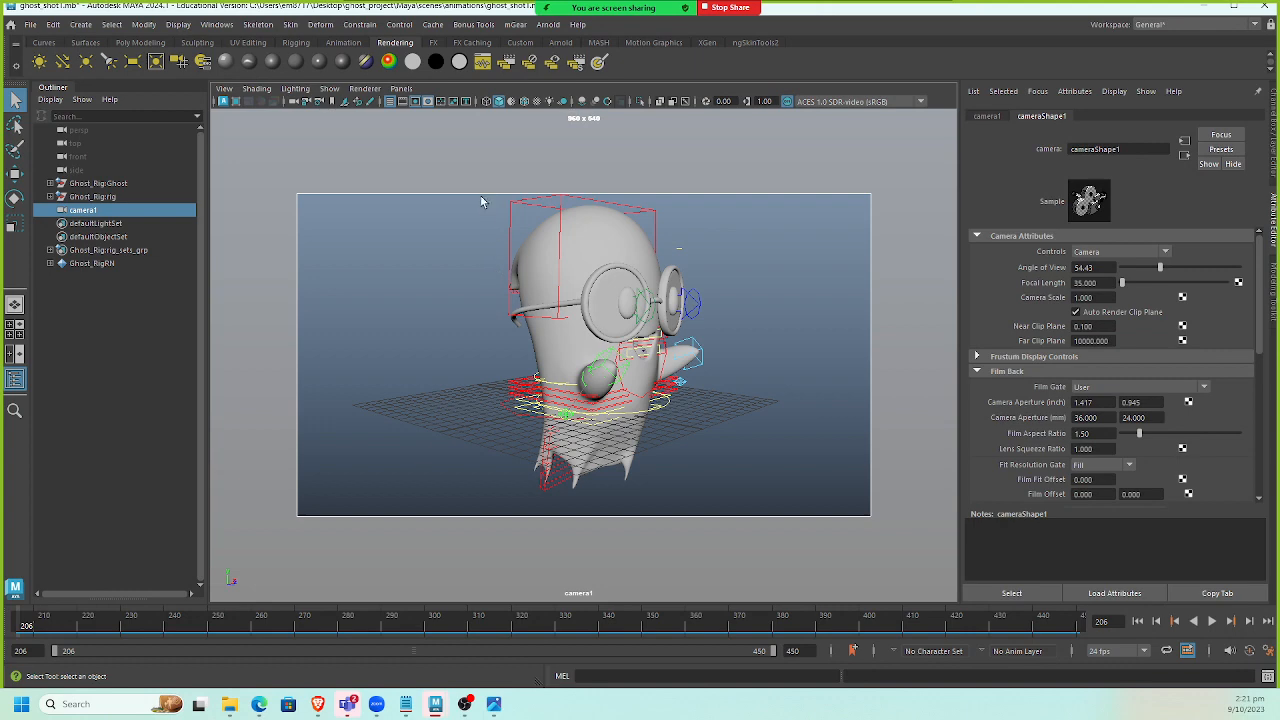
pyautogui.keyDown('alt'); pyautogui.moveTo(507, 279); pyautogui.dragTo(503, 343, button='middle'); pyautogui.keyUp('alt')
pyautogui.scroll(-2, 456, 303)
pyautogui.scroll(-2, 467, 331)
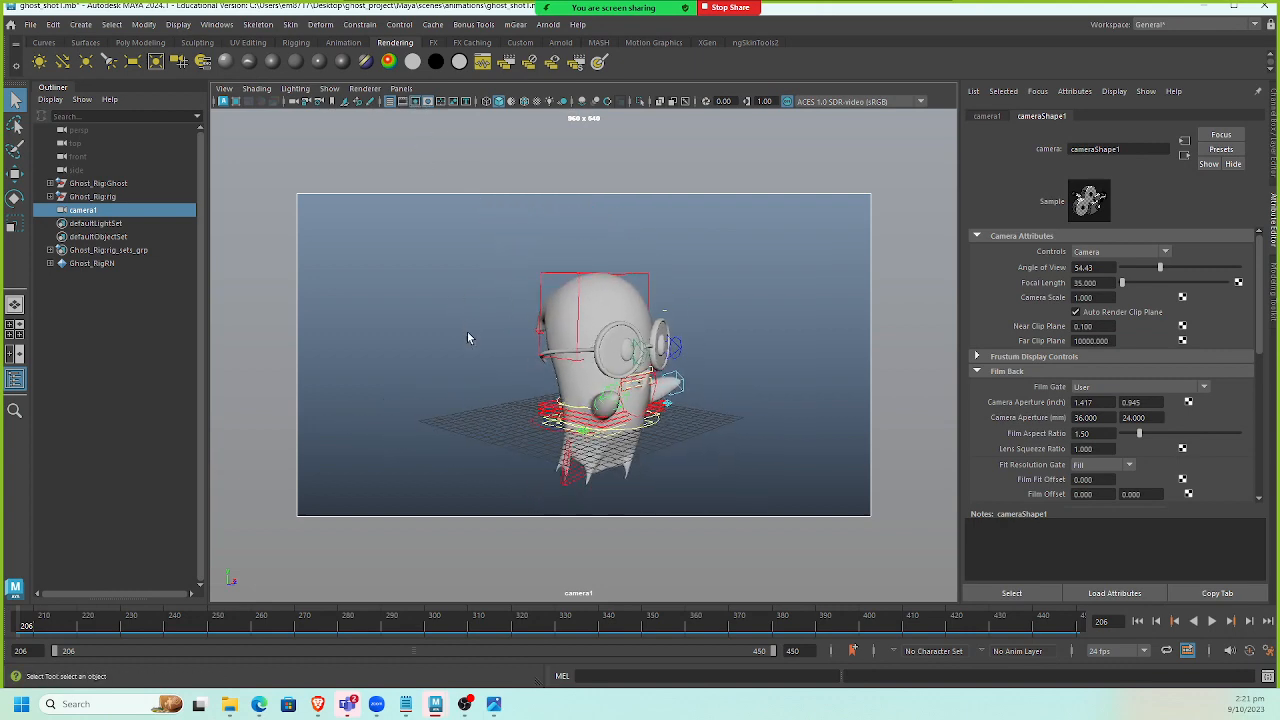
pyautogui.keyDown('alt'); pyautogui.moveTo(467, 331); pyautogui.dragTo(430, 345); pyautogui.keyUp('alt')
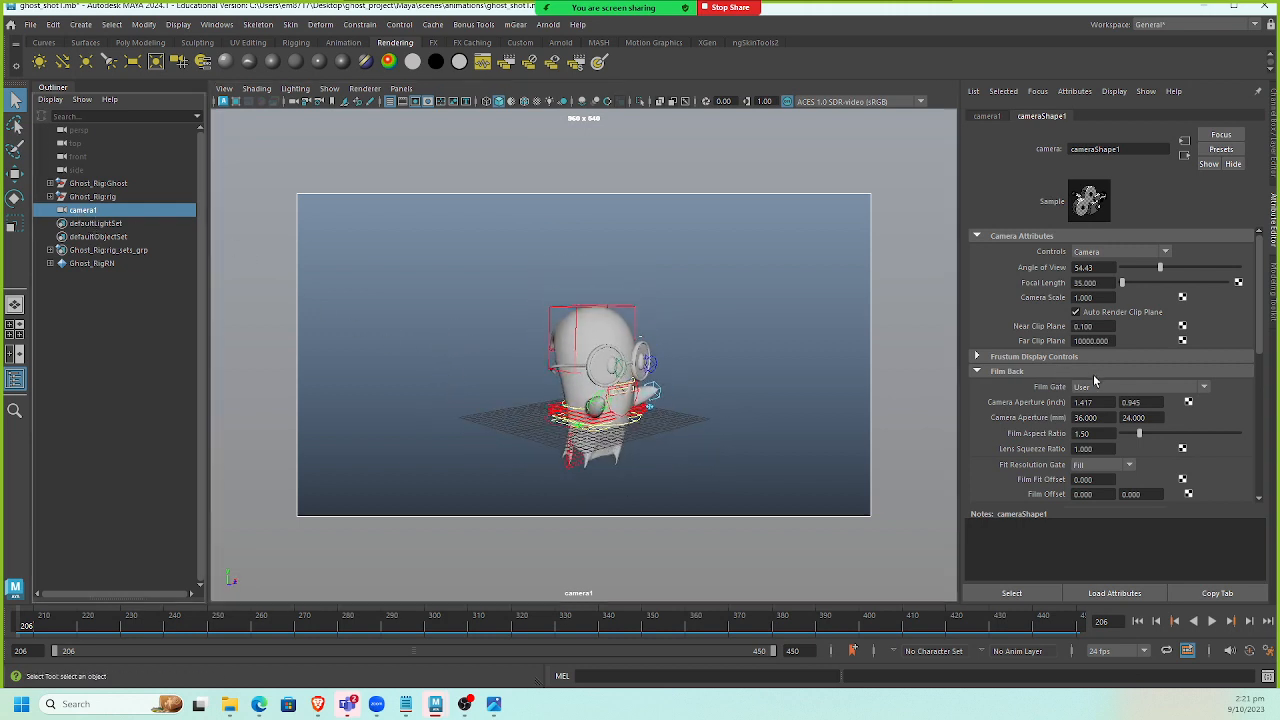
# Set camera1's focal length to 22 and reframe the ghost in the camera view.
pyautogui.click(1105, 283)
pyautogui.click(1273, 102)
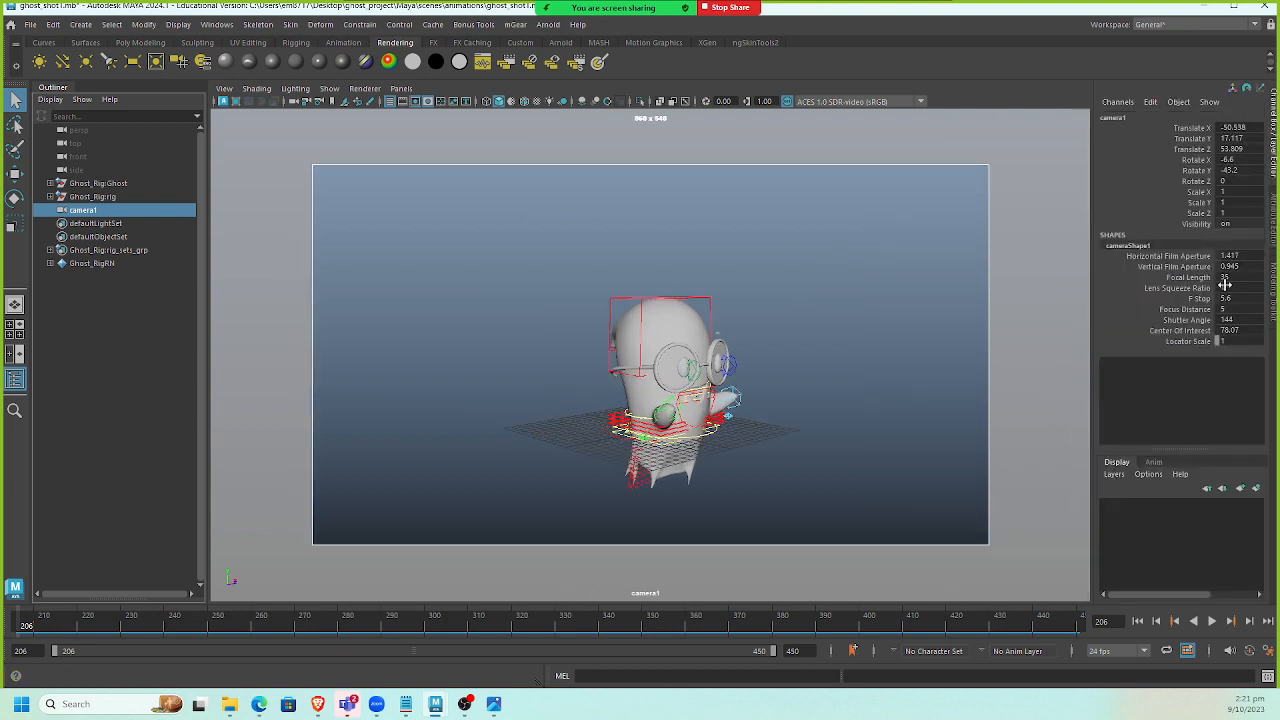
pyautogui.doubleClick(1241, 281)
pyautogui.write('22')
pyautogui.press('Return')
pyautogui.keyDown('alt'); pyautogui.moveTo(453, 404); pyautogui.dragTo(622, 403, button='right'); pyautogui.keyUp('alt')
pyautogui.keyDown('alt'); pyautogui.moveTo(622, 403); pyautogui.dragTo(594, 389, button='middle'); pyautogui.keyUp('alt')
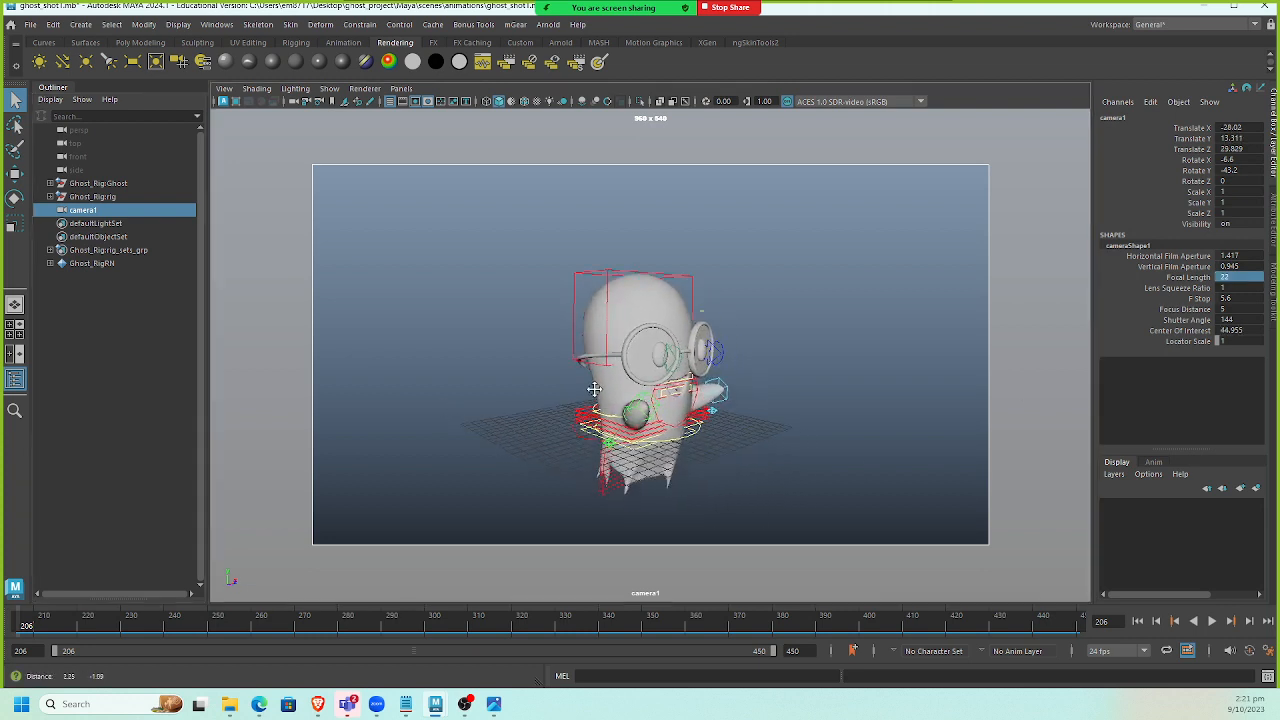
pyautogui.keyDown('alt'); pyautogui.moveTo(594, 389); pyautogui.dragTo(556, 389); pyautogui.keyUp('alt')
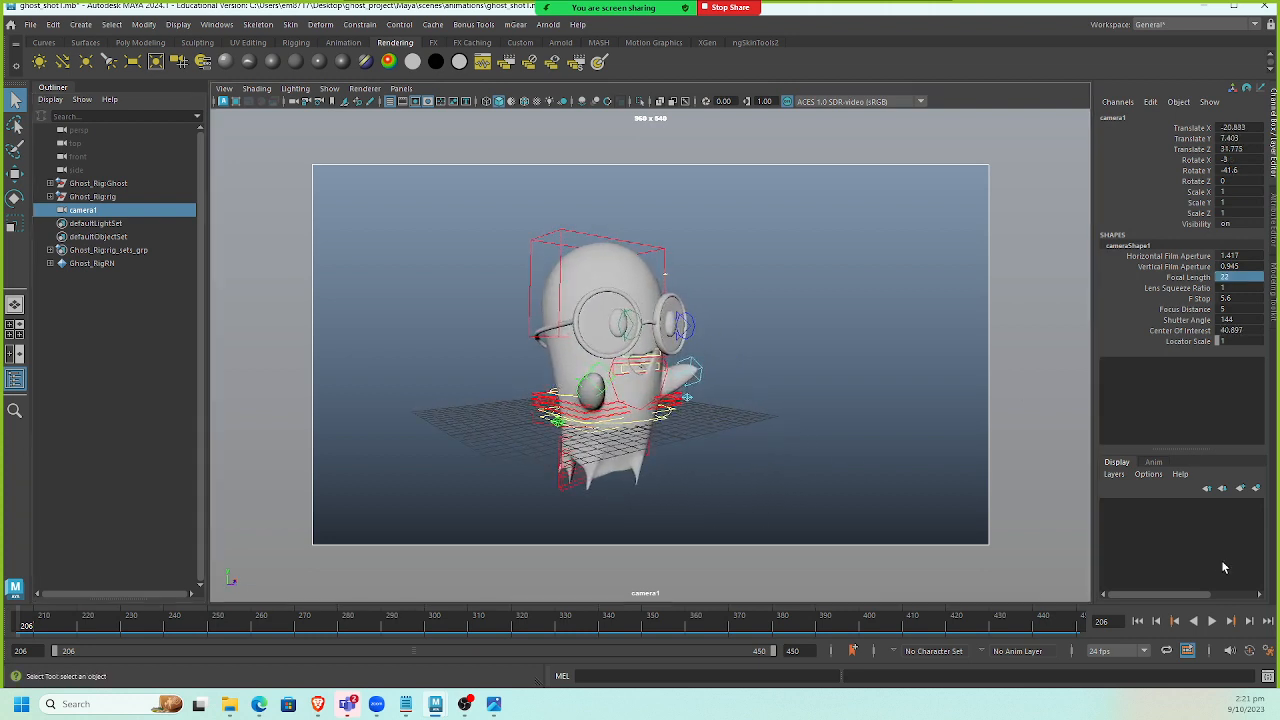
# Open the Ghost_Rig.mb scene from the scenes folder.
pyautogui.click(11, 25)
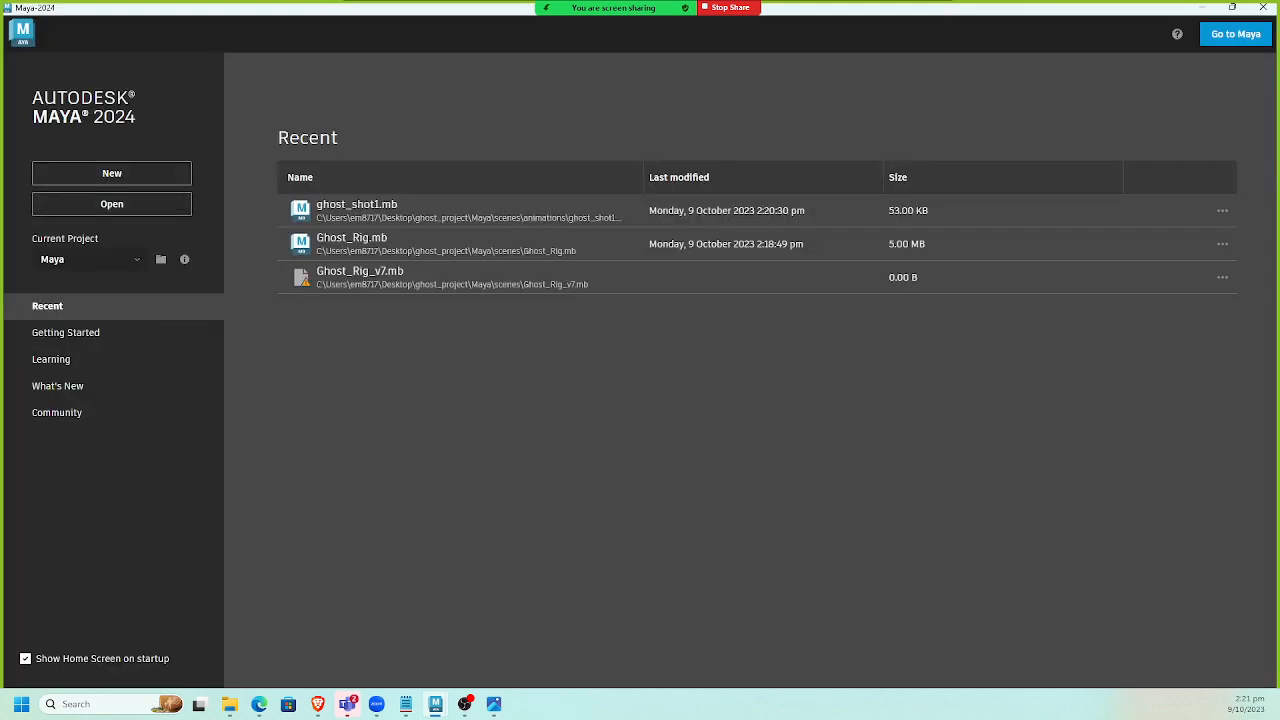
pyautogui.click(1257, 45)
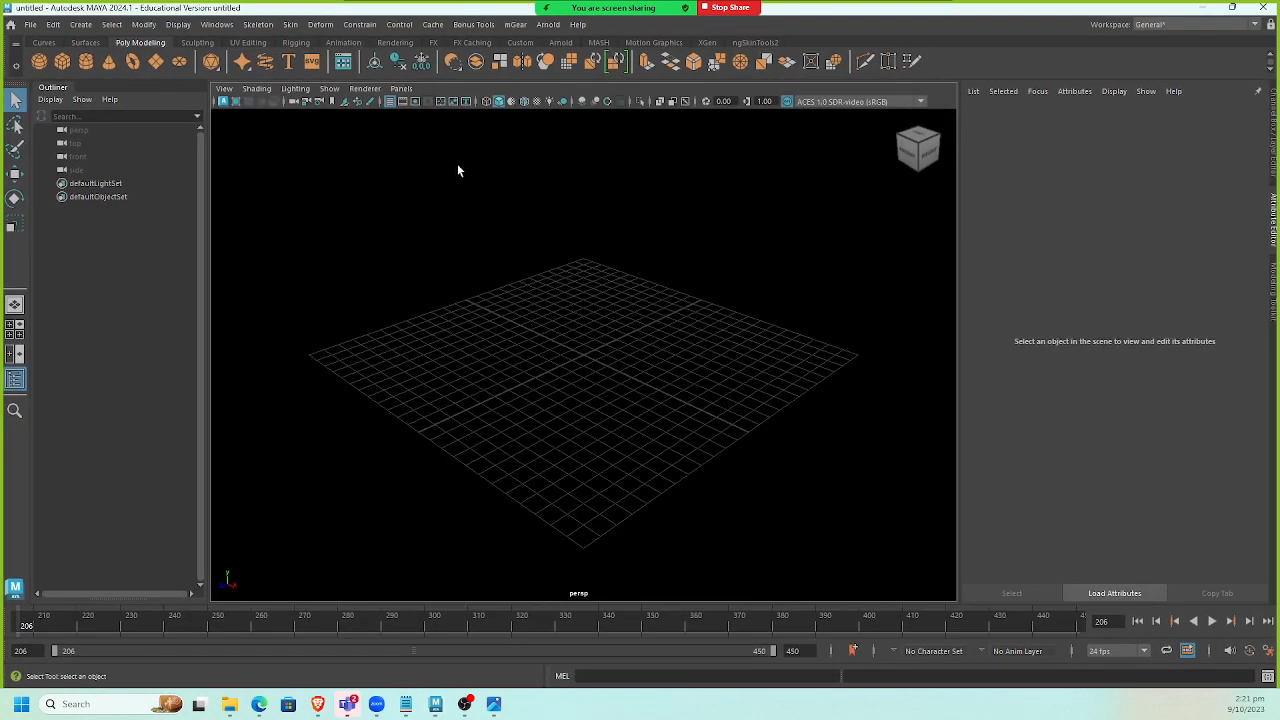
pyautogui.click(32, 26)
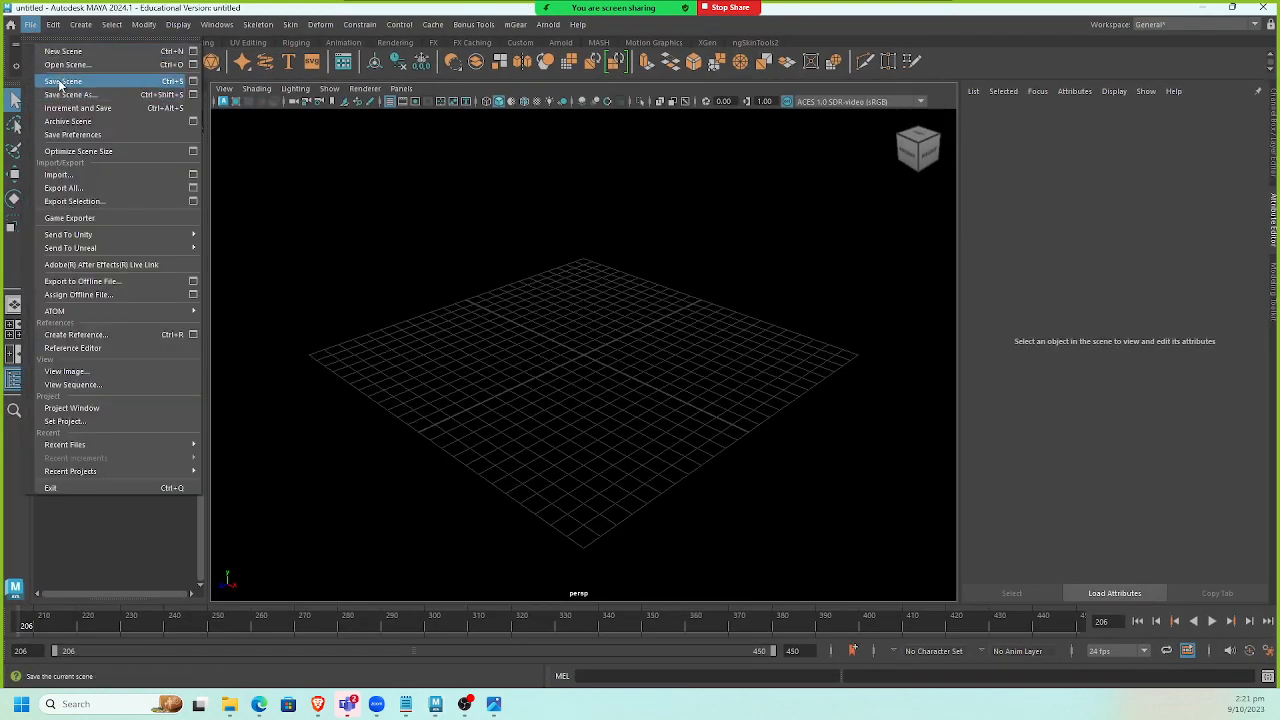
pyautogui.click(55, 69)
pyautogui.doubleClick(445, 218)
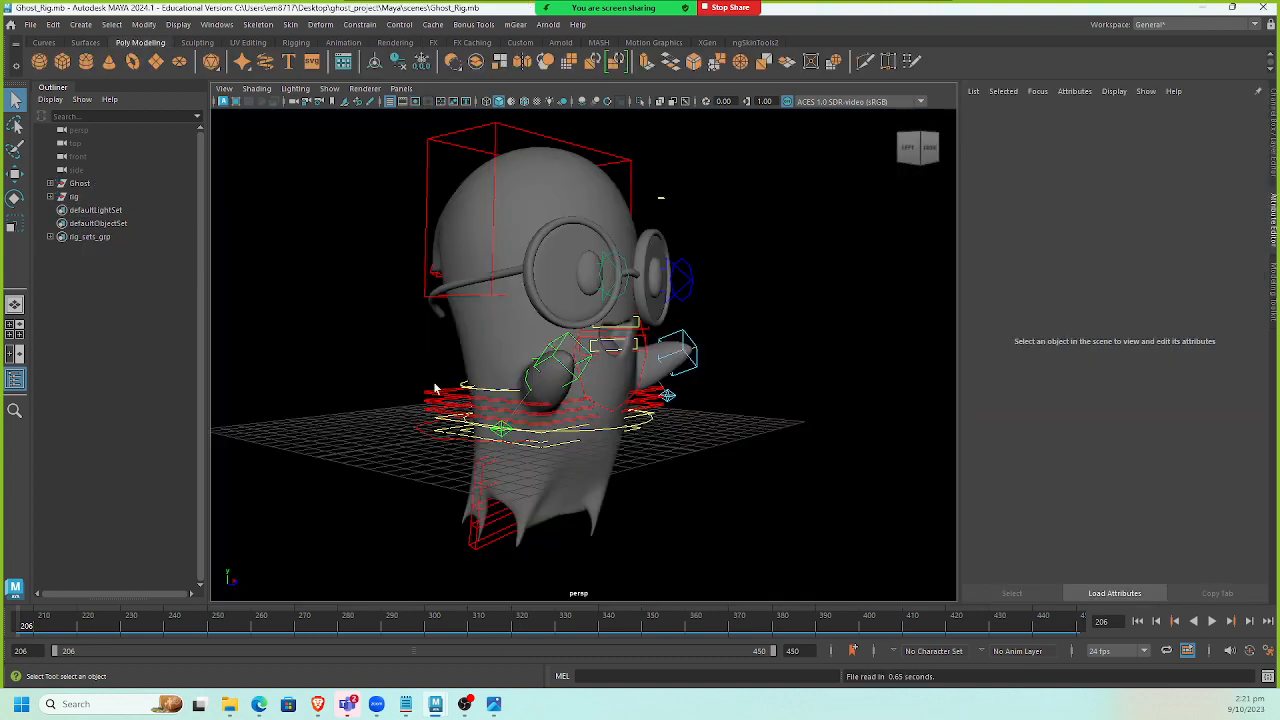
# Select all control vertices of the head control curve in the rig scene.
pyautogui.keyDown('alt'); pyautogui.moveTo(380, 369); pyautogui.dragTo(440, 351); pyautogui.keyUp('alt')
pyautogui.moveTo(440, 351)
pyautogui.keyDown('alt'); pyautogui.mouseDown(button='middle')
pyautogui.moveTo(438, 408)
pyautogui.moveTo(443, 346)
pyautogui.mouseUp(button='middle'); pyautogui.keyUp('alt')
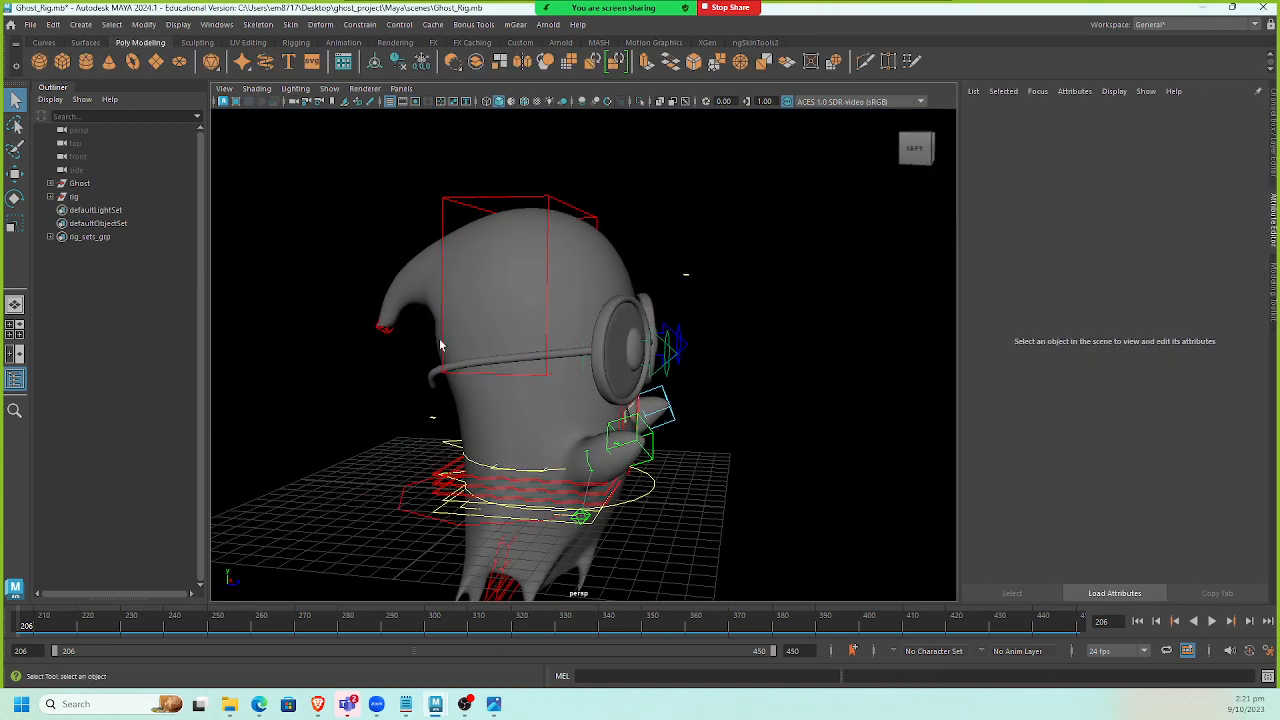
pyautogui.click(571, 234)
pyautogui.keyDown('alt'); pyautogui.moveTo(445, 251); pyautogui.dragTo(483, 212); pyautogui.keyUp('alt')
pyautogui.rightClick(464, 174)
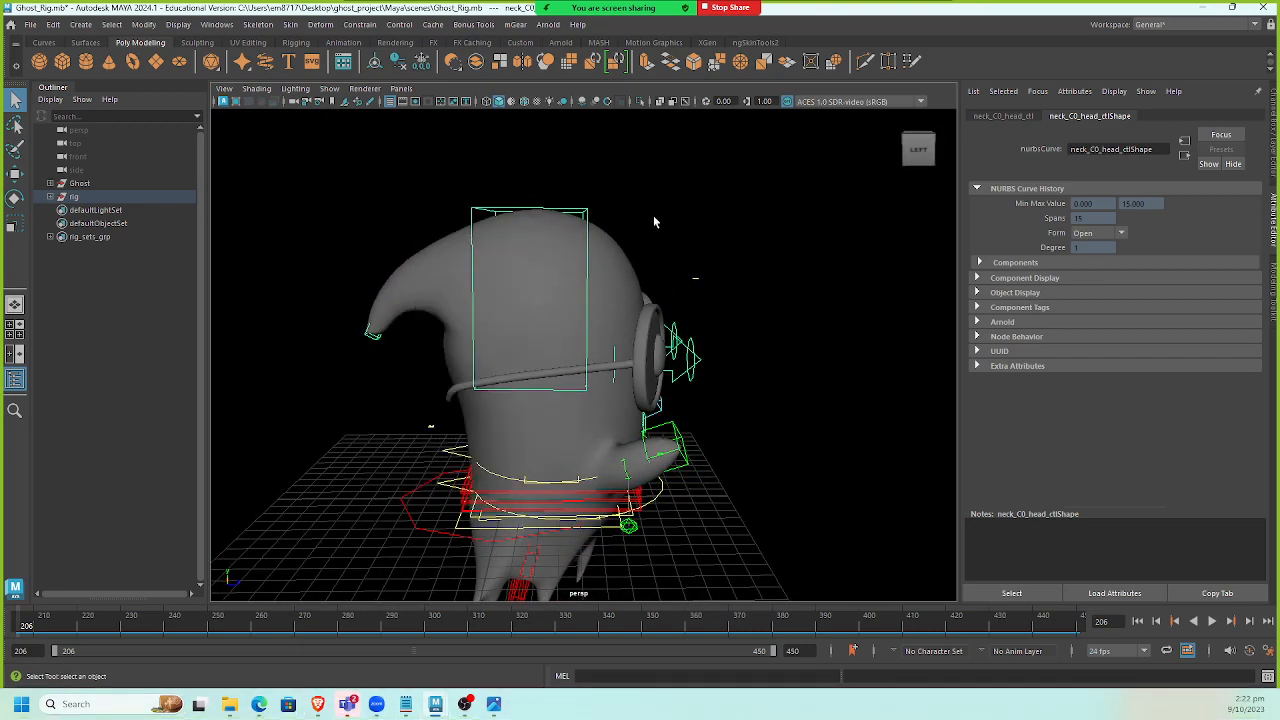
pyautogui.click(1012, 593)
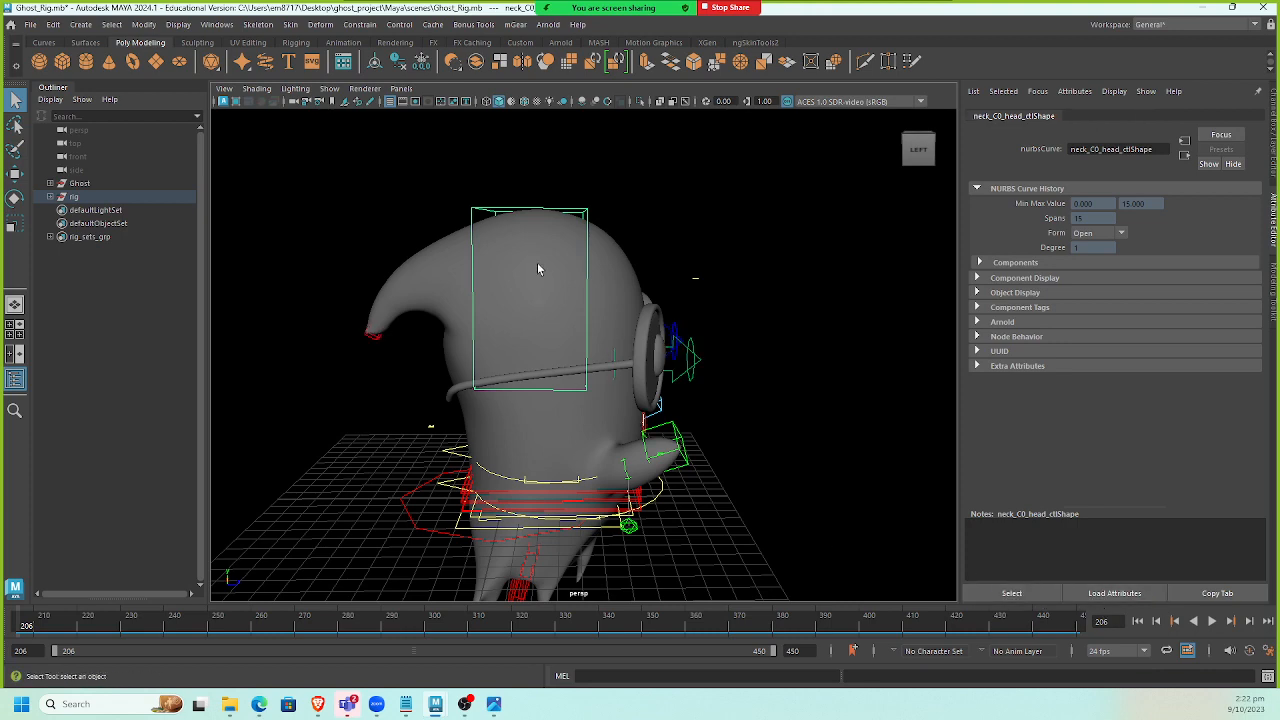
pyautogui.keyDown('alt'); pyautogui.moveTo(551, 204); pyautogui.dragTo(541, 214); pyautogui.keyUp('alt')
pyautogui.moveTo(660, 190); pyautogui.dragTo(587, 198, button='right')
pyautogui.moveTo(352, 177); pyautogui.dragTo(690, 462)
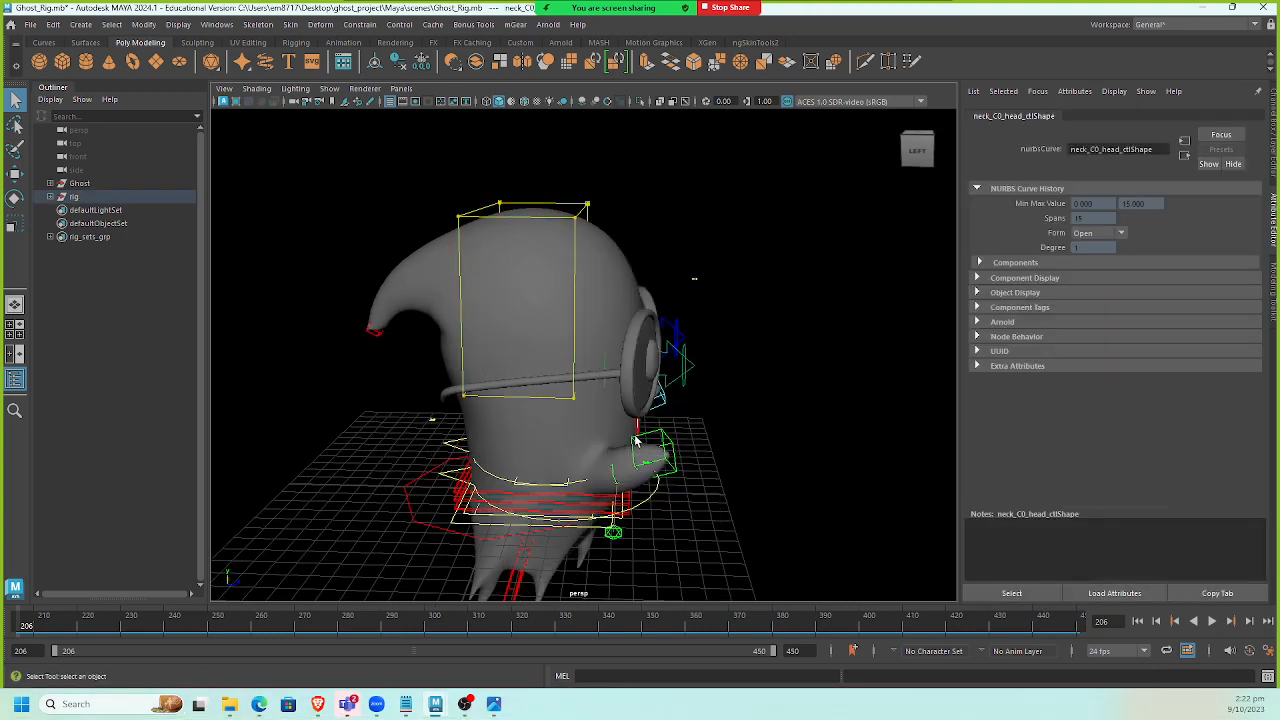
# Scale up and reposition the head control's CVs around the ghost's head, and save the rig scene.
pyautogui.press('r')
pyautogui.moveTo(592, 291); pyautogui.dragTo(667, 292)
pyautogui.keyDown('alt'); pyautogui.moveTo(843, 346); pyautogui.dragTo(800, 345); pyautogui.keyUp('alt')
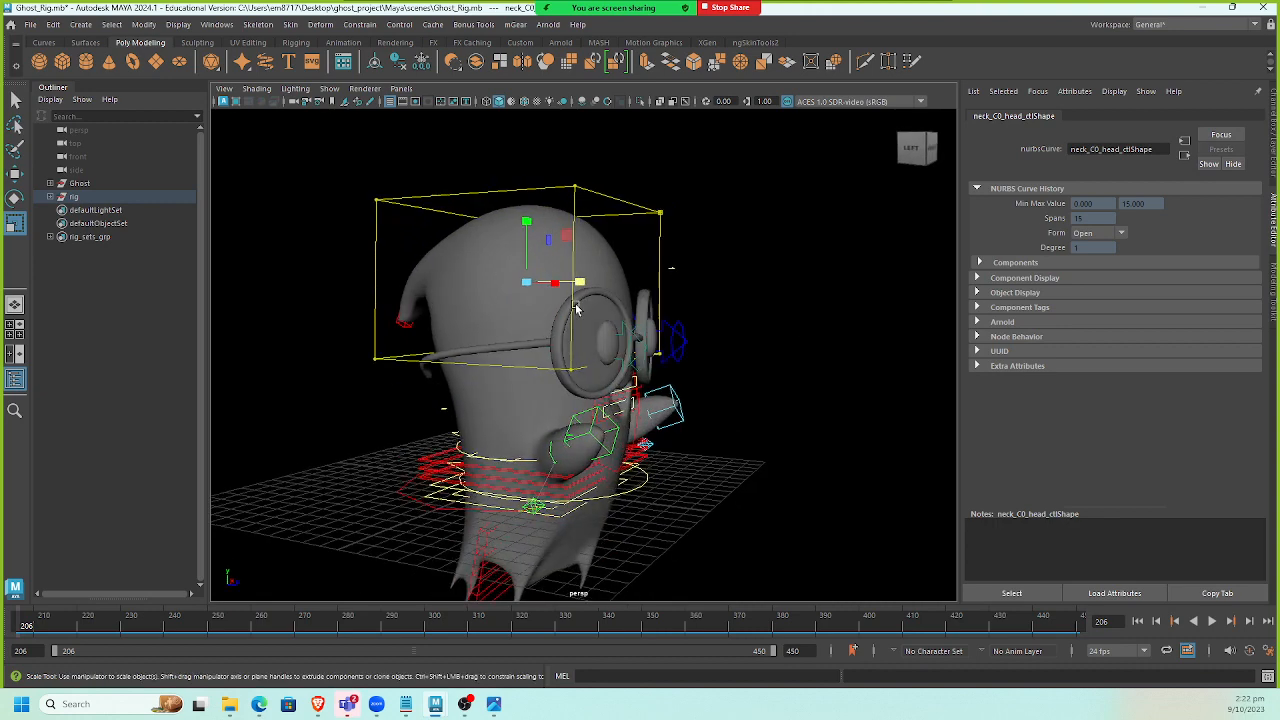
pyautogui.moveTo(537, 224)
pyautogui.mouseDown()
pyautogui.moveTo(529, 204)
pyautogui.moveTo(529, 229)
pyautogui.mouseUp()
pyautogui.press('w')
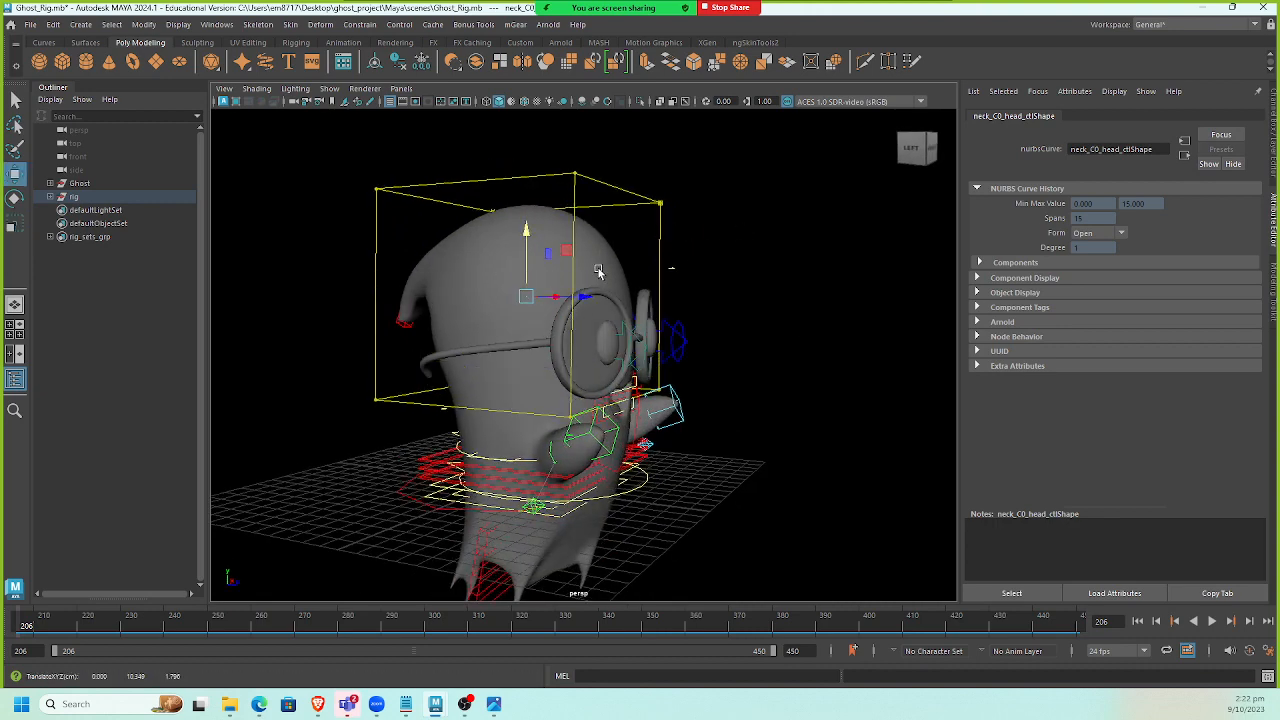
pyautogui.click(777, 249)
pyautogui.keyDown('alt'); pyautogui.moveTo(777, 249); pyautogui.dragTo(749, 269); pyautogui.keyUp('alt')
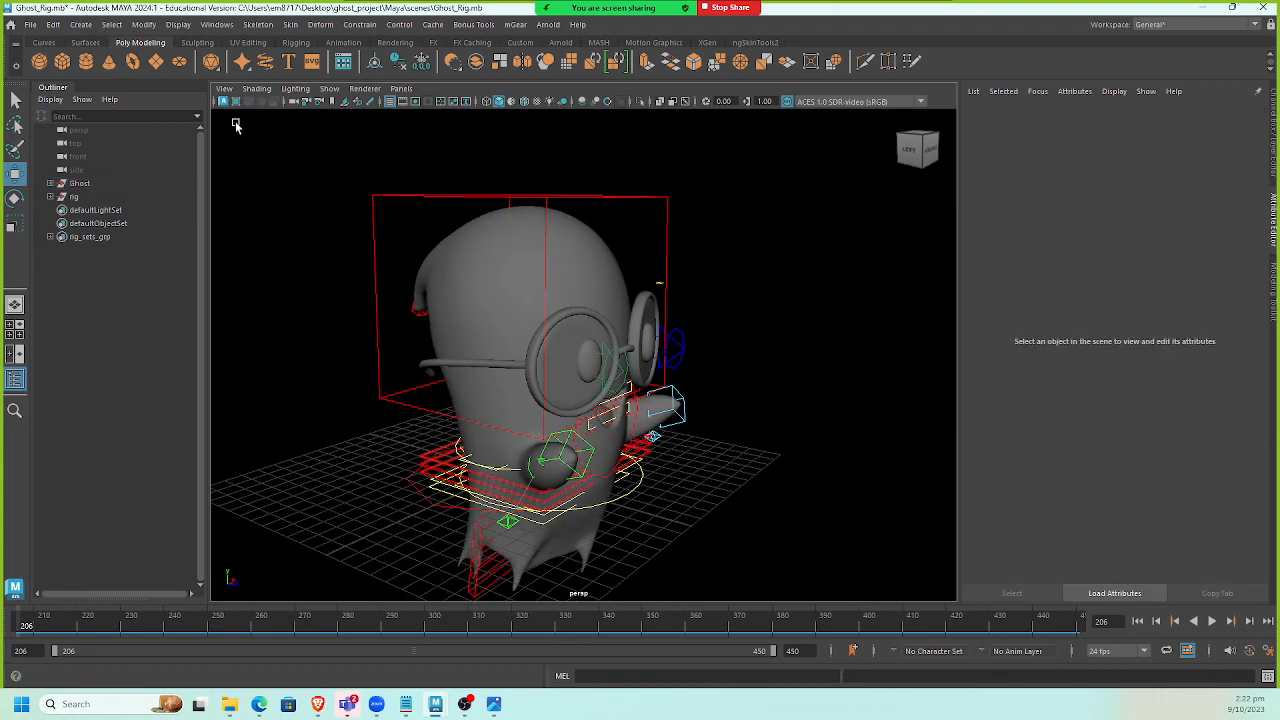
pyautogui.hotkey('ctrl', 's')
pyautogui.press('w')
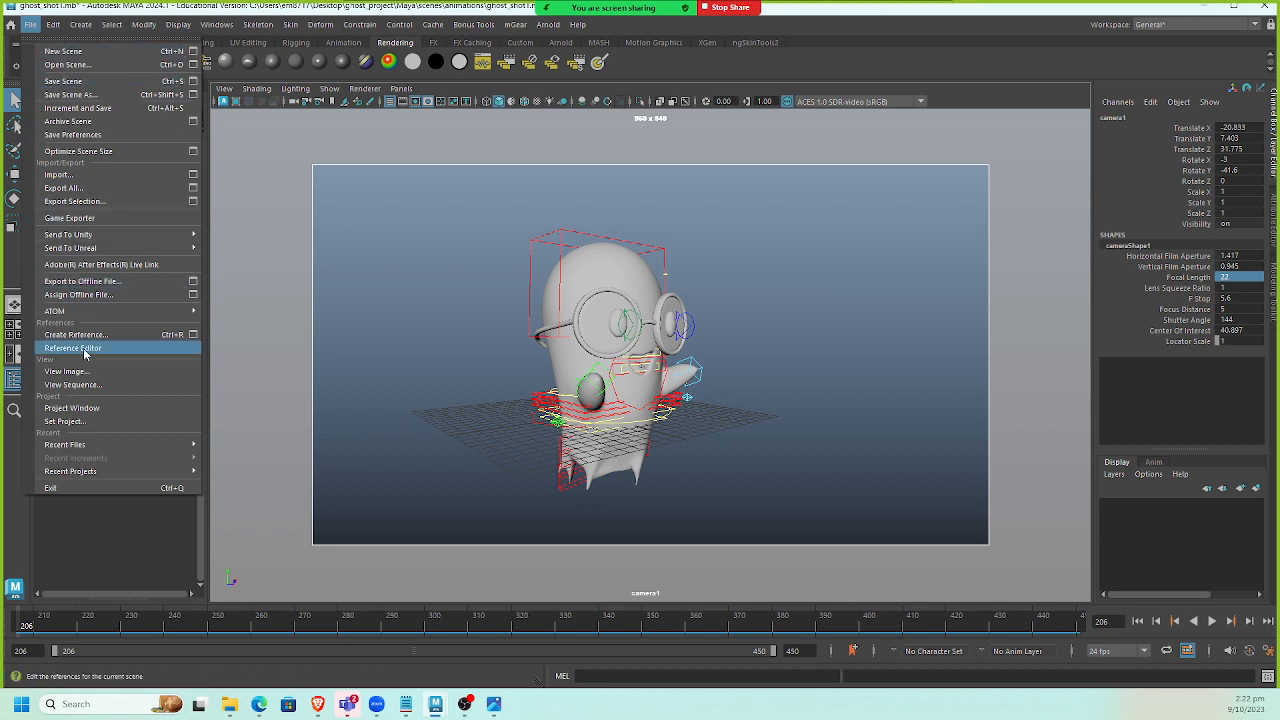
# Reload the Ghost_Rig reference in ghost_shot1 through the Reference Editor, then close the editor.
pyautogui.click(113, 346)
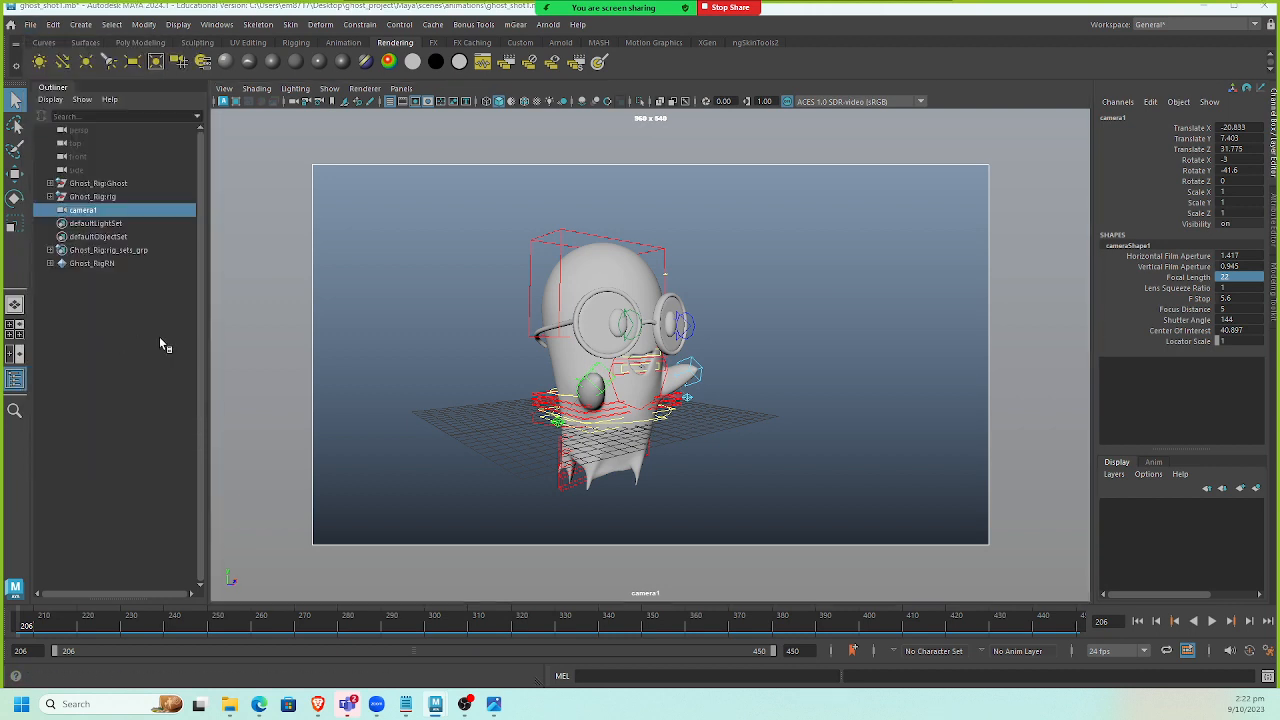
pyautogui.click(31, 24)
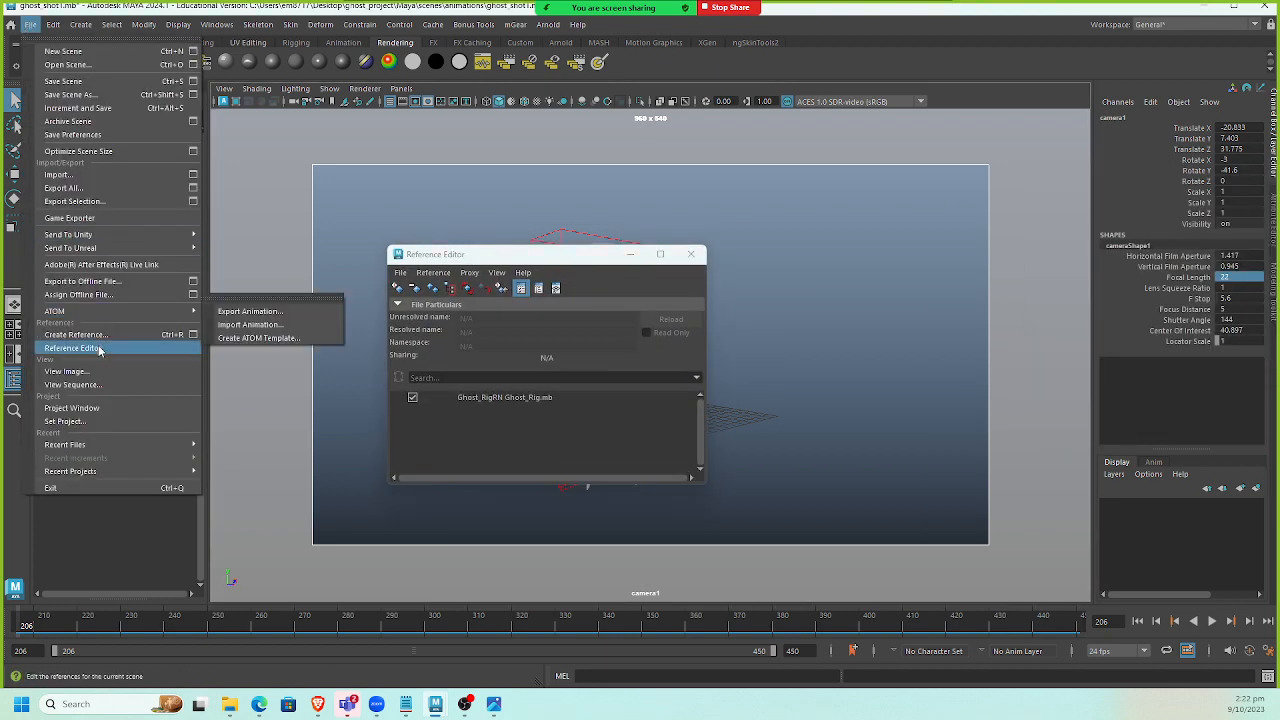
pyautogui.click(529, 397)
pyautogui.rightClick(521, 400)
pyautogui.click(558, 257)
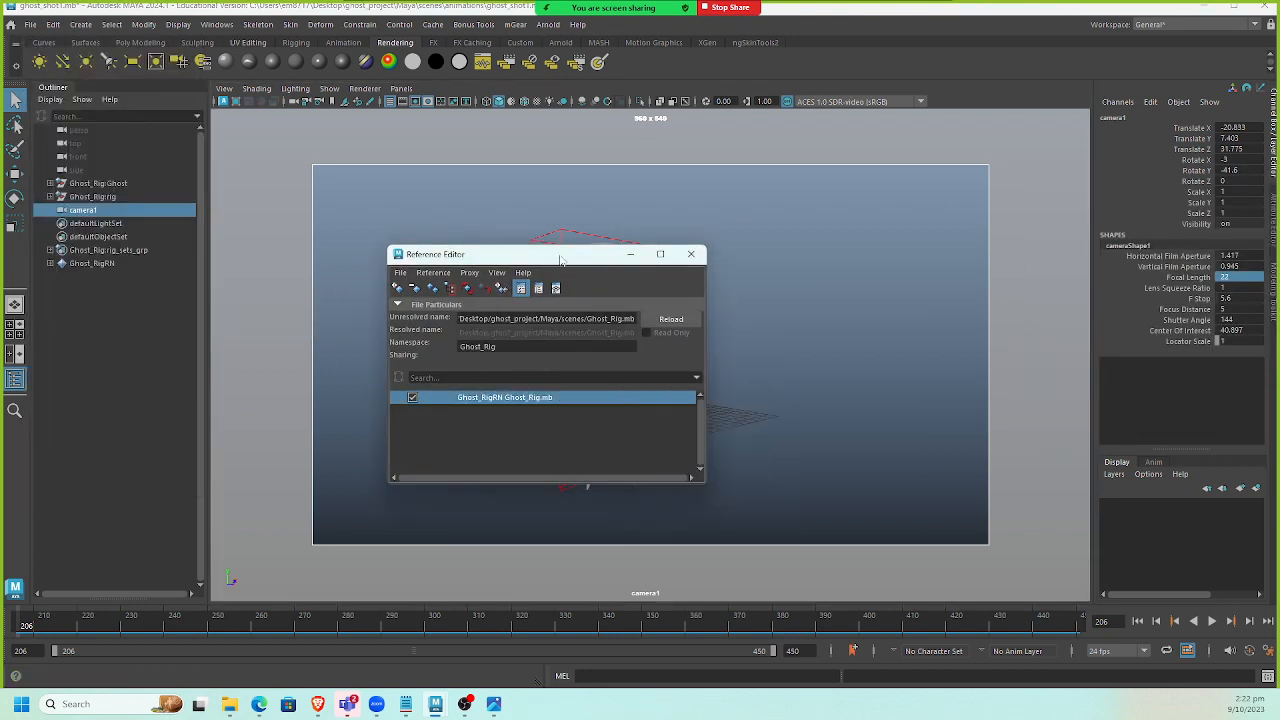
pyautogui.moveTo(565, 261); pyautogui.dragTo(935, 155)
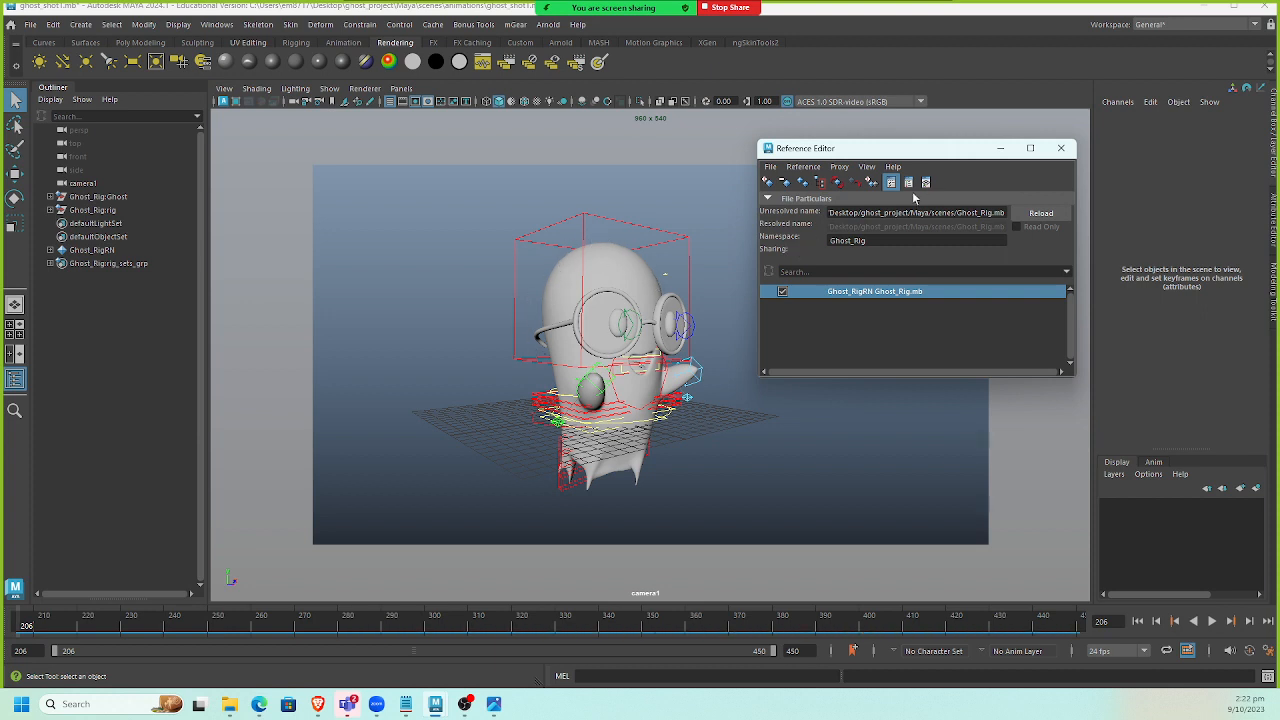
pyautogui.click(1061, 148)
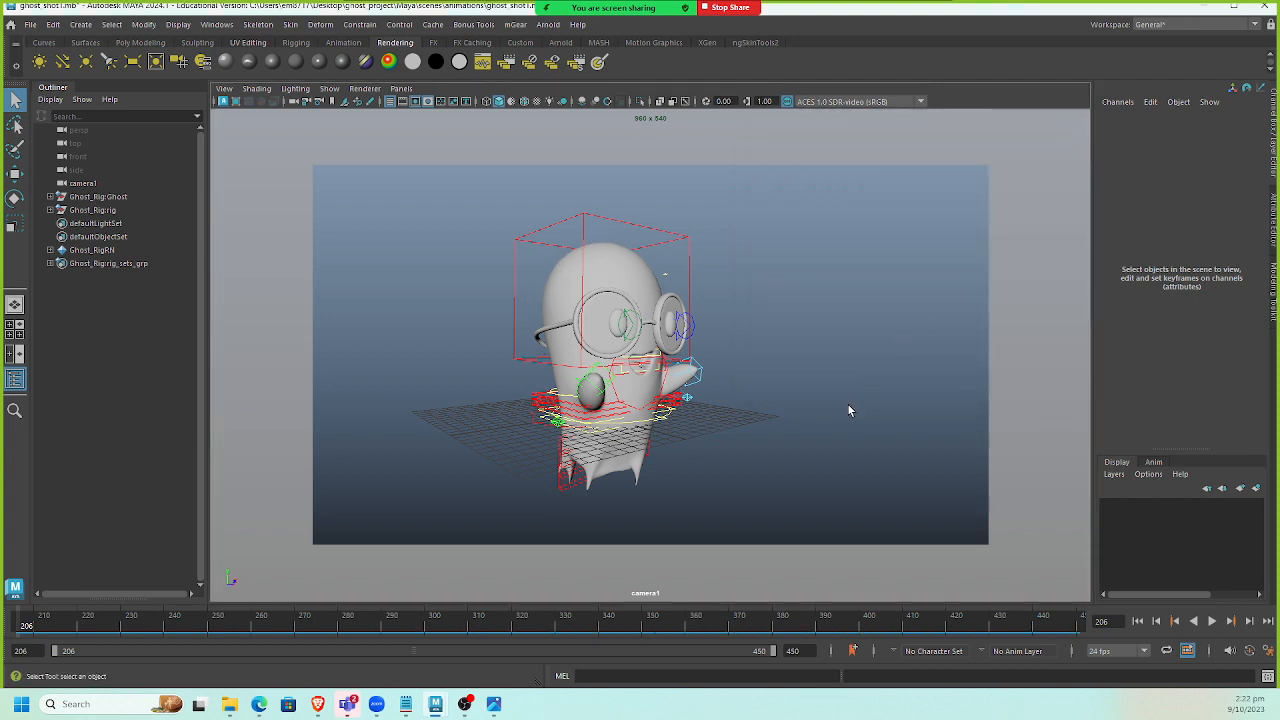
# Refine camera1's framing of the ghost and glance at the overlapping action reference image.
pyautogui.keyDown('alt'); pyautogui.moveTo(606, 356); pyautogui.dragTo(618, 351); pyautogui.keyUp('alt')
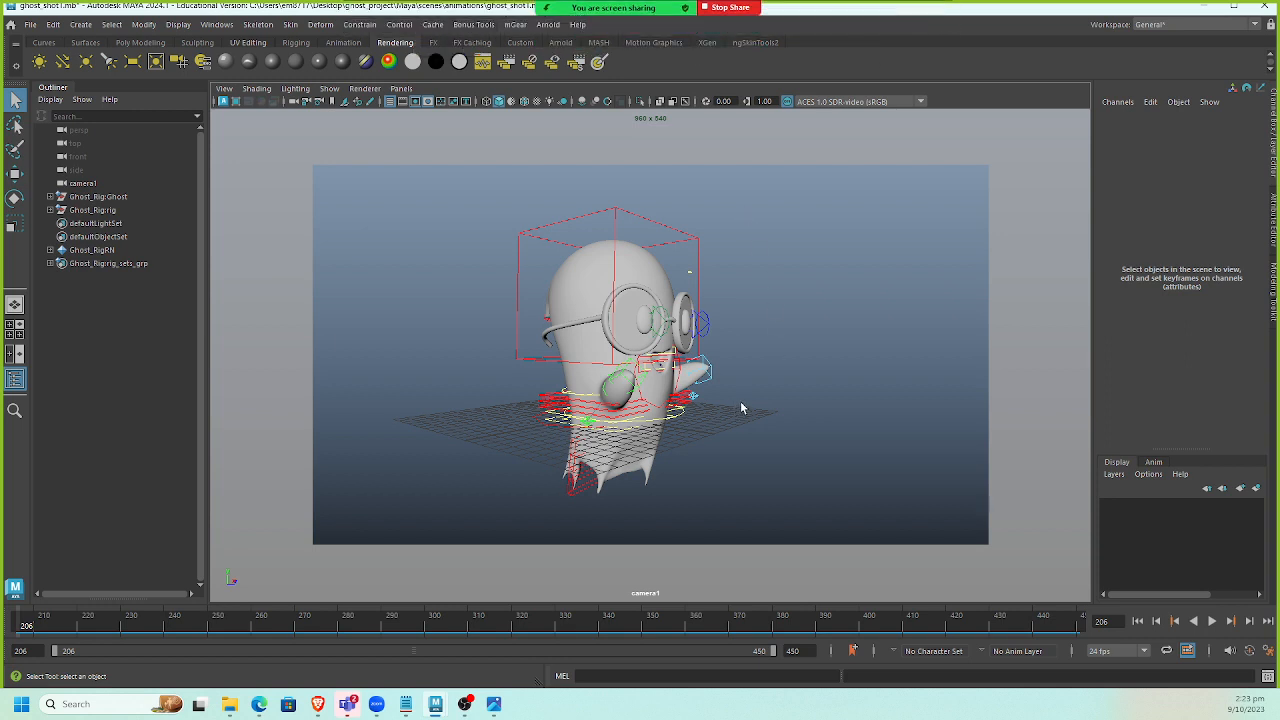
pyautogui.keyDown('alt'); pyautogui.moveTo(772, 349); pyautogui.dragTo(763, 358); pyautogui.keyUp('alt')
pyautogui.keyDown('alt'); pyautogui.moveTo(763, 358); pyautogui.dragTo(768, 352, button='middle'); pyautogui.keyUp('alt')
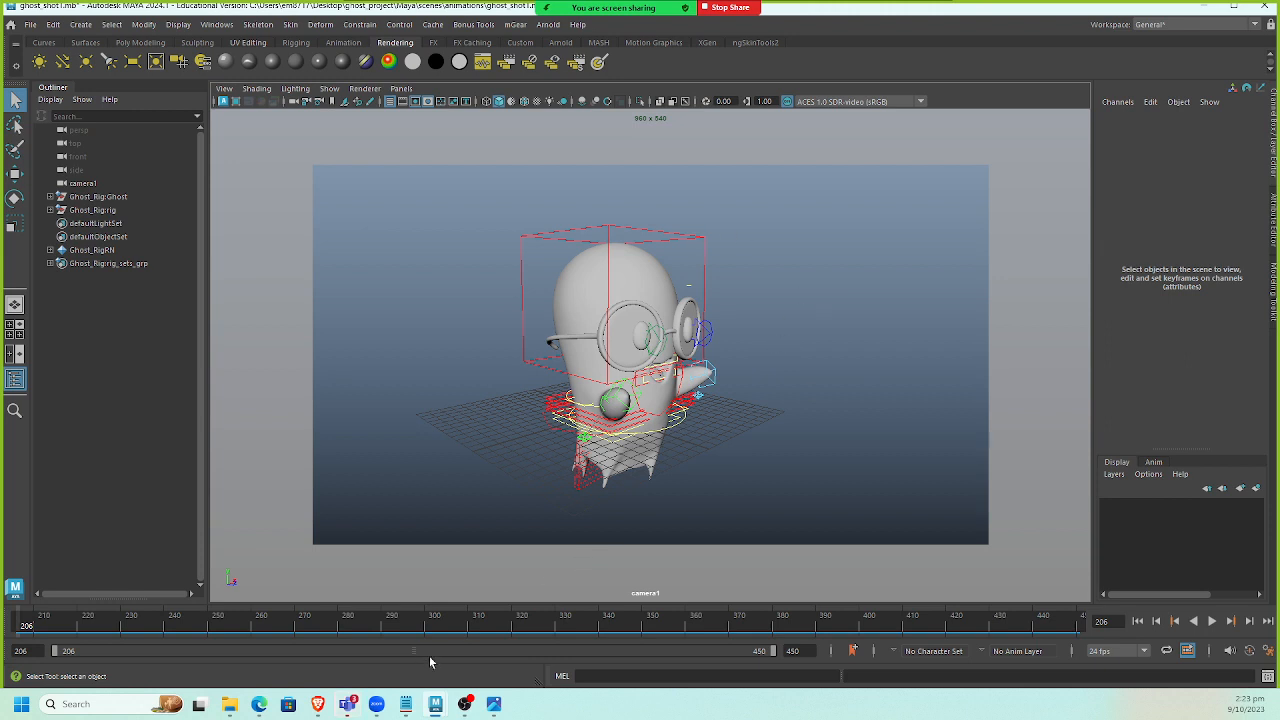
pyautogui.hotkey('alt', 'Tab')
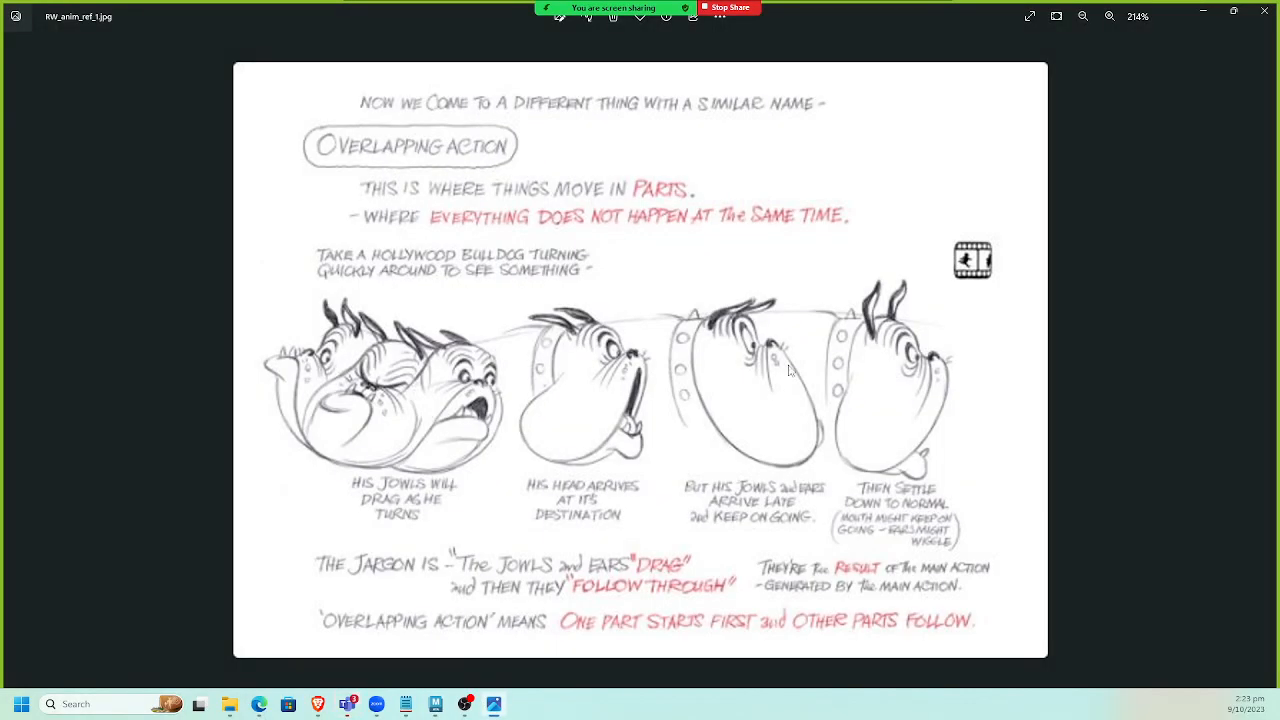
pyautogui.hotkey('alt', 'Tab')
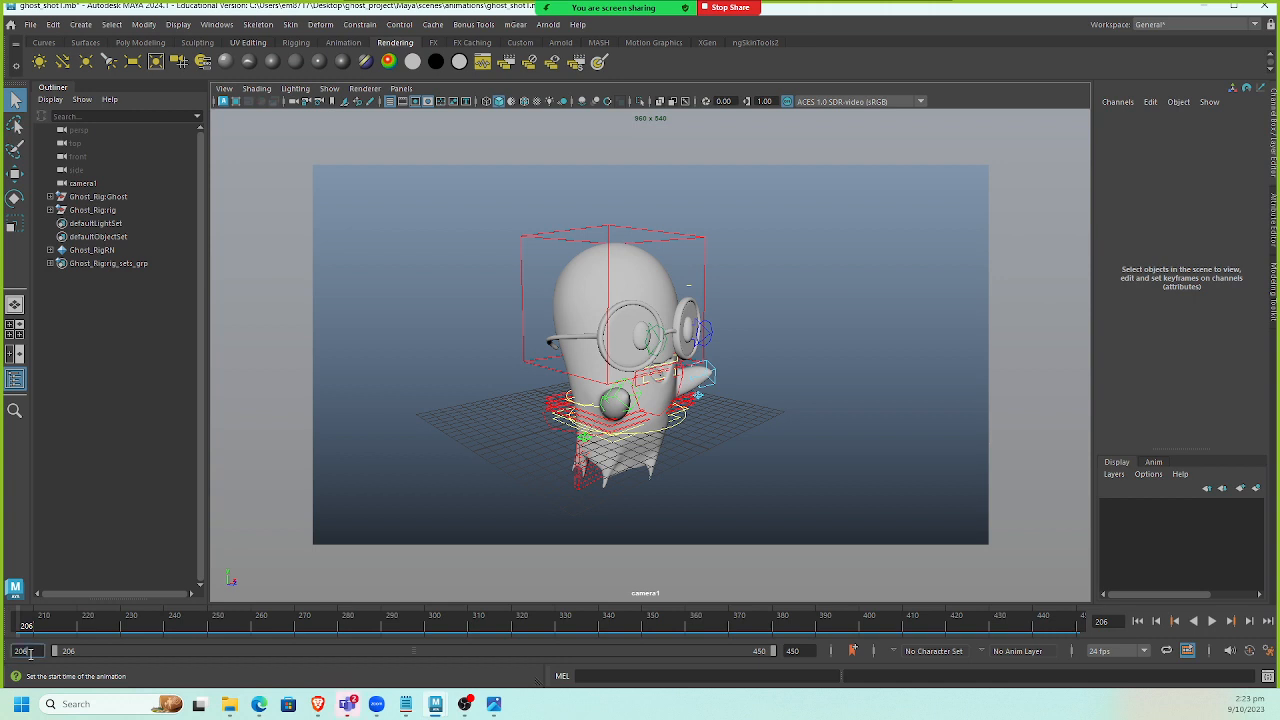
# Set the animation range to frames 1 through 100 and move the current frame to 1.
pyautogui.press('Return')
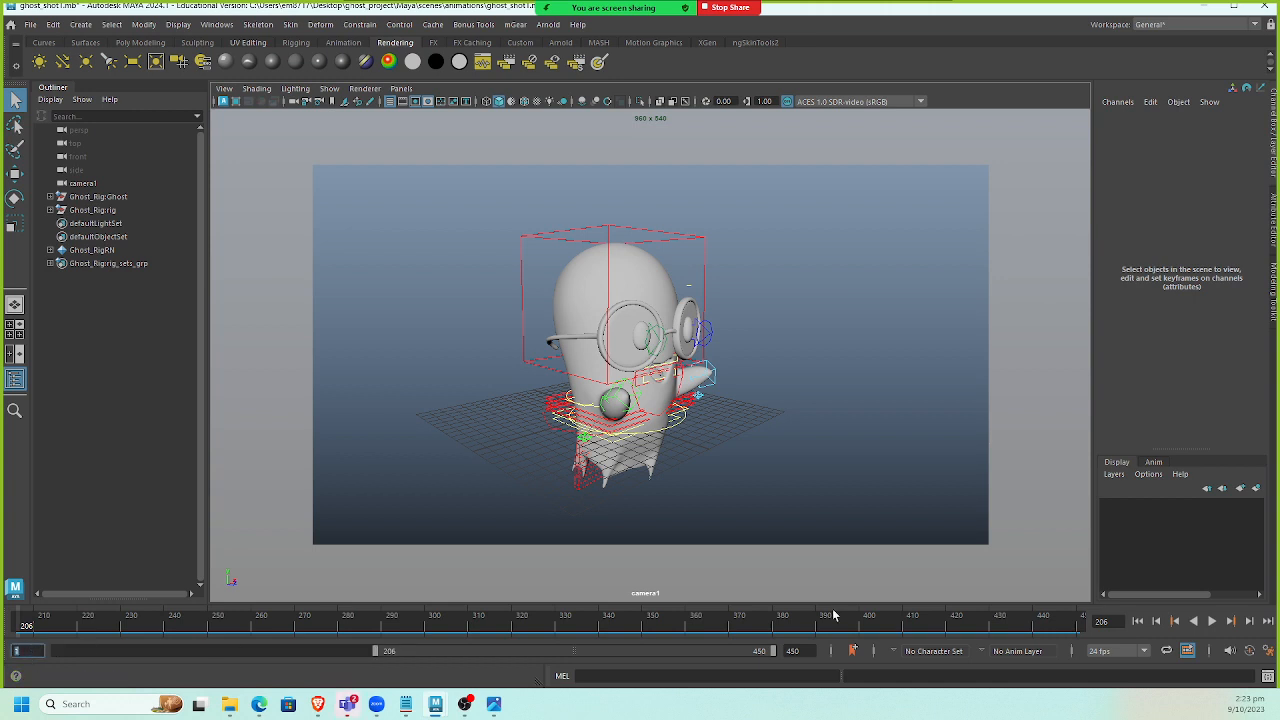
pyautogui.moveTo(811, 651); pyautogui.dragTo(541, 675)
pyautogui.write('100')
pyautogui.press('Return')
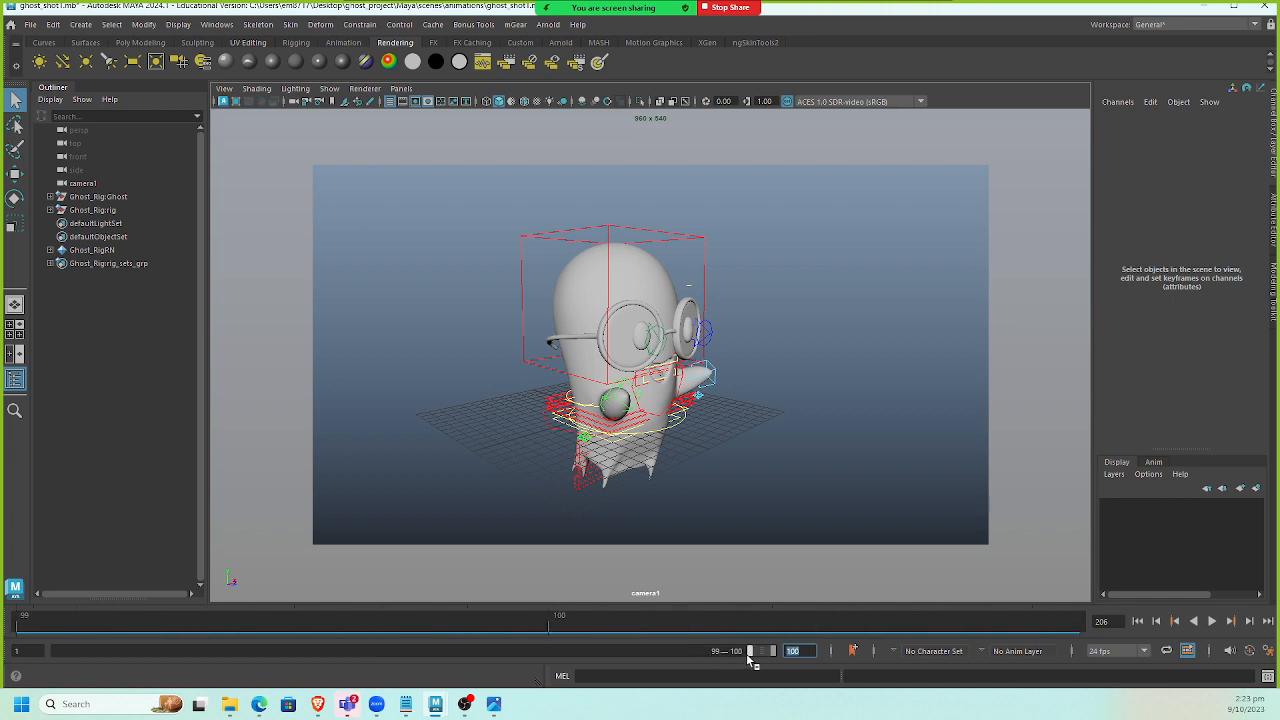
pyautogui.moveTo(714, 657); pyautogui.dragTo(22, 700)
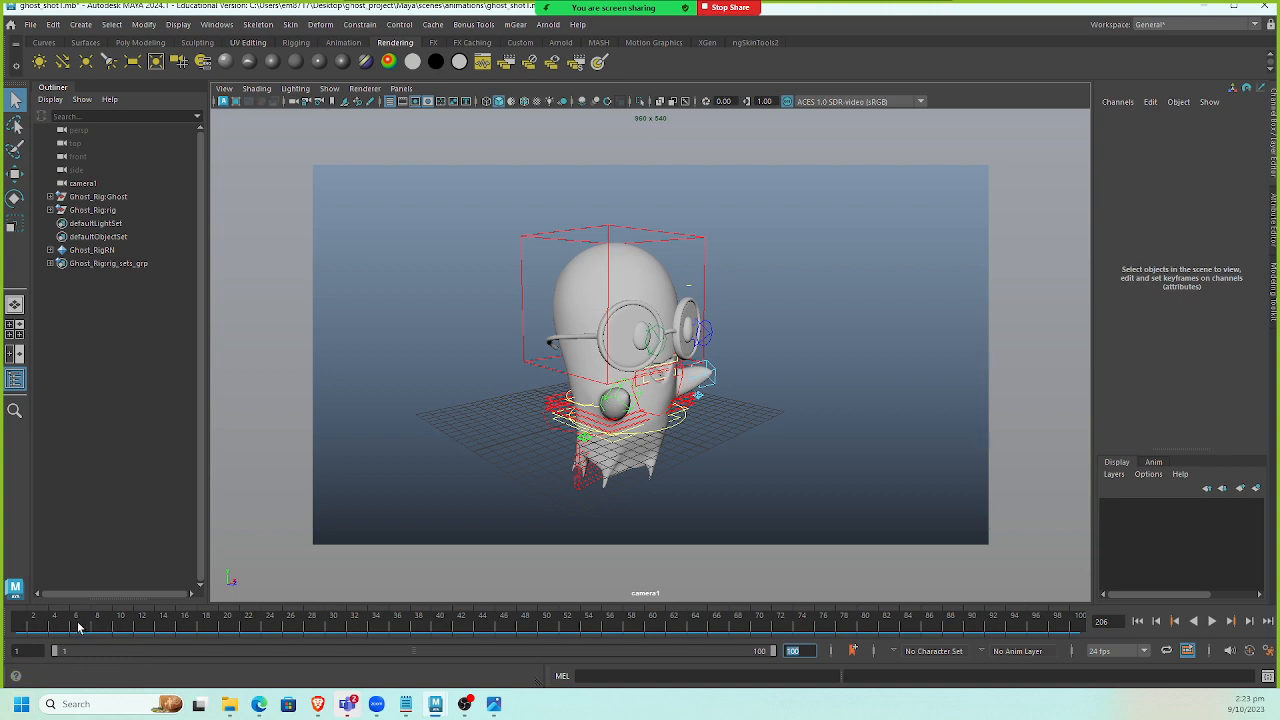
pyautogui.moveTo(78, 626); pyautogui.dragTo(7, 635)
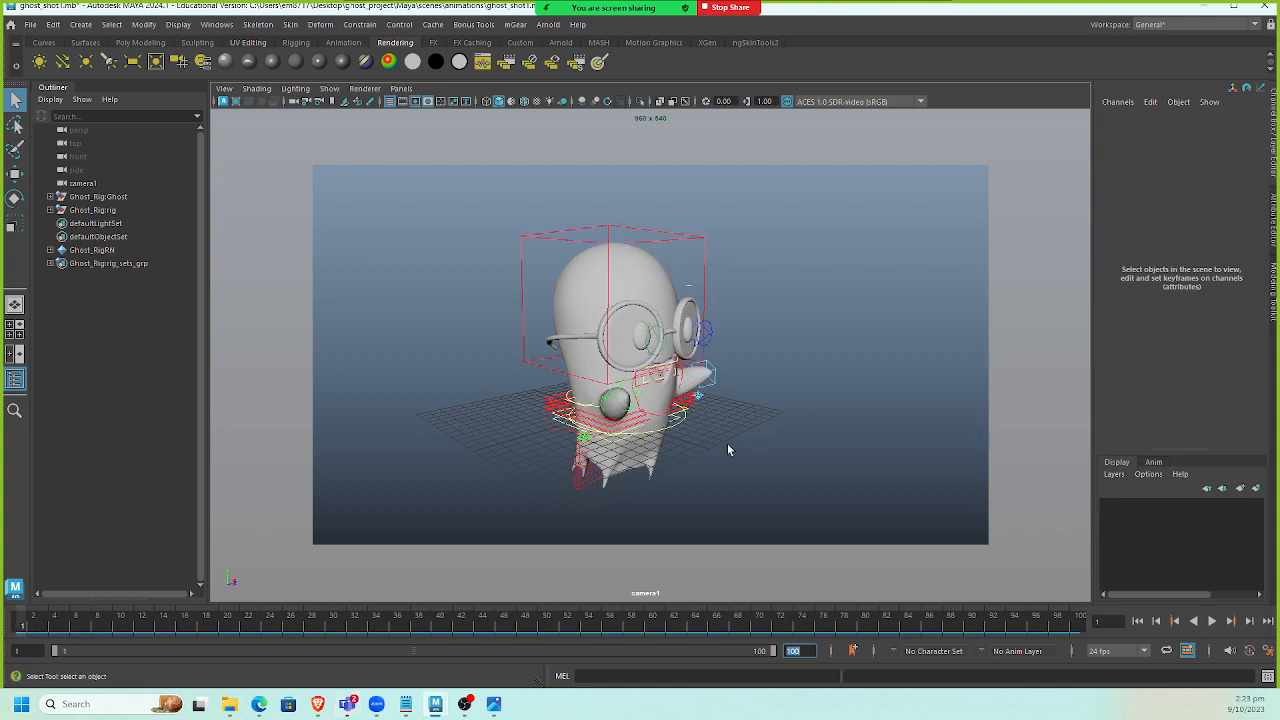
# Orbit the shot camera around the referenced ghost and select the rig's world control to inspect it.
pyautogui.keyDown('alt'); pyautogui.moveTo(713, 426); pyautogui.dragTo(721, 424); pyautogui.keyUp('alt')
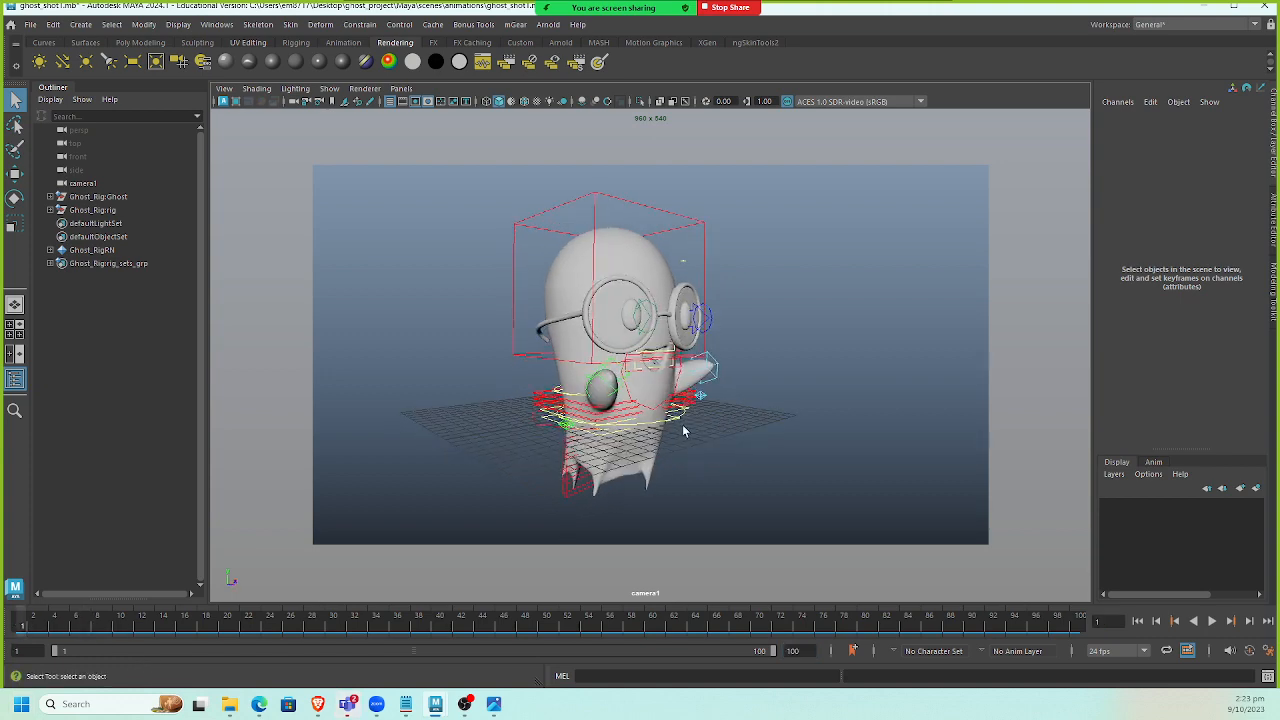
pyautogui.keyDown('alt'); pyautogui.moveTo(683, 429); pyautogui.dragTo(717, 440, button='right'); pyautogui.keyUp('alt')
pyautogui.keyDown('alt'); pyautogui.moveTo(717, 440); pyautogui.dragTo(755, 461, button='middle'); pyautogui.keyUp('alt')
pyautogui.keyDown('alt'); pyautogui.moveTo(755, 461); pyautogui.dragTo(763, 464, button='right'); pyautogui.keyUp('alt')
pyautogui.keyDown('alt'); pyautogui.moveTo(763, 464); pyautogui.dragTo(710, 482); pyautogui.keyUp('alt')
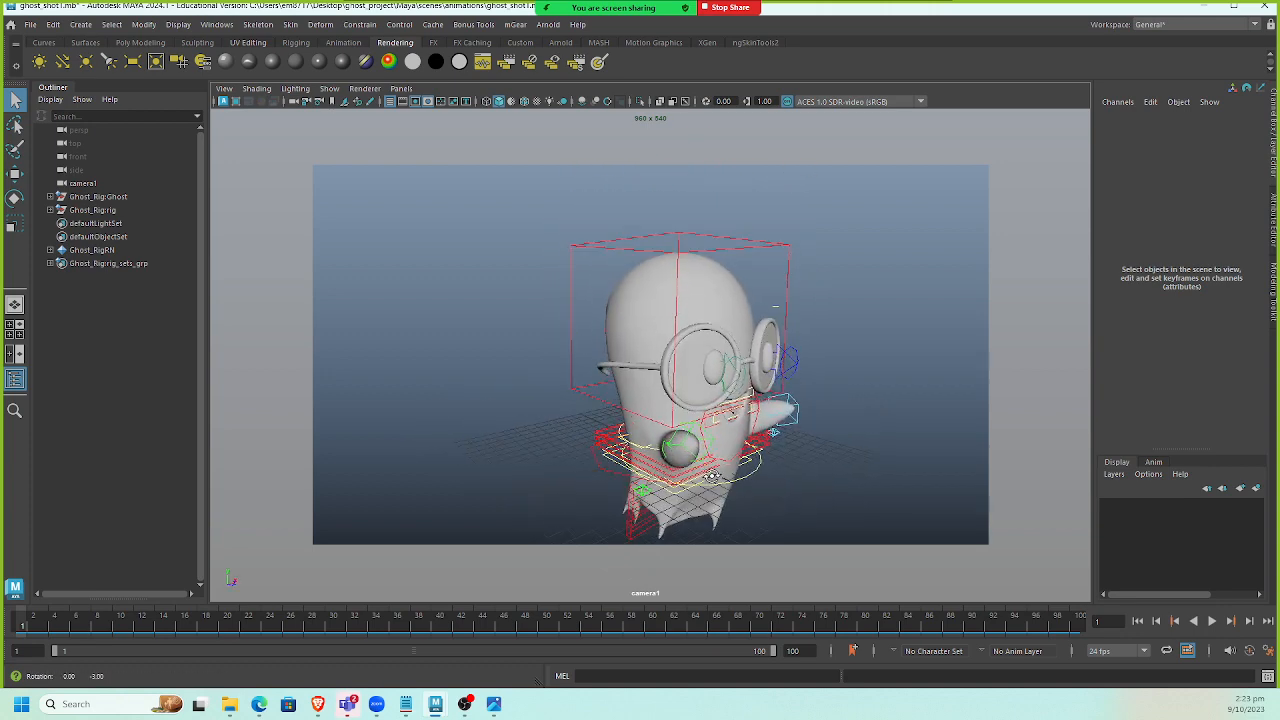
pyautogui.click(683, 495)
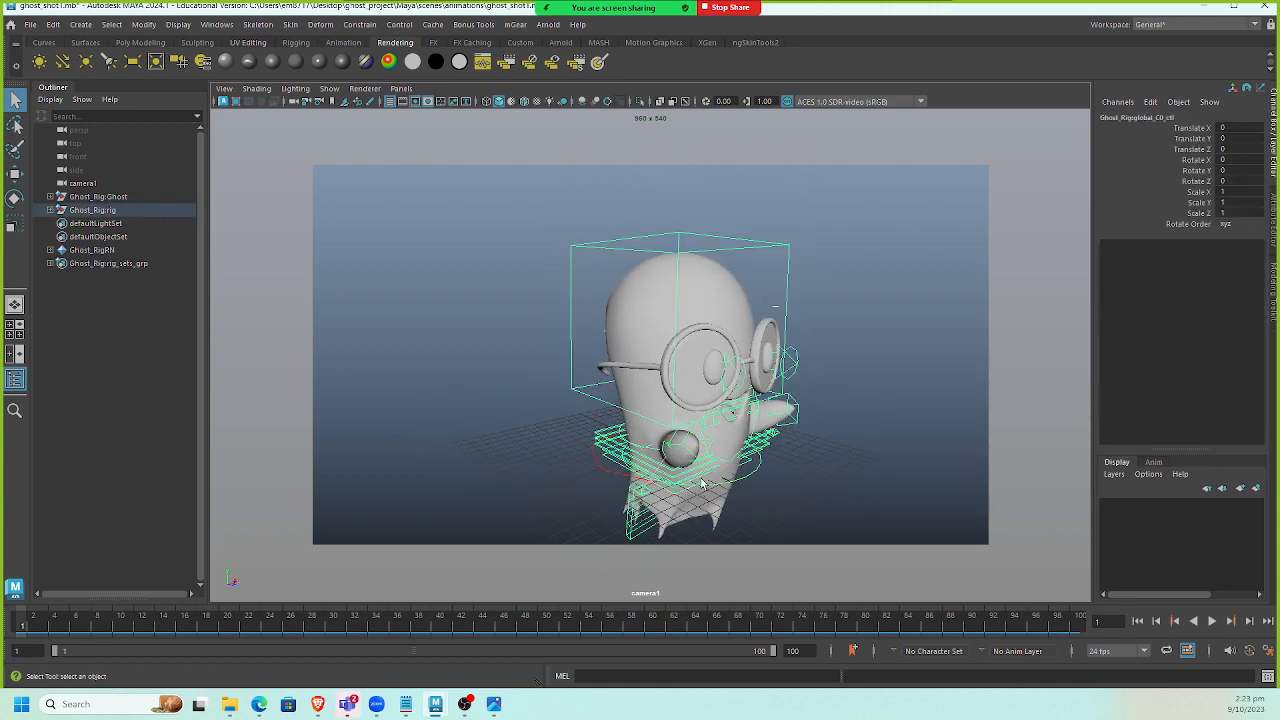
pyautogui.click(606, 474)
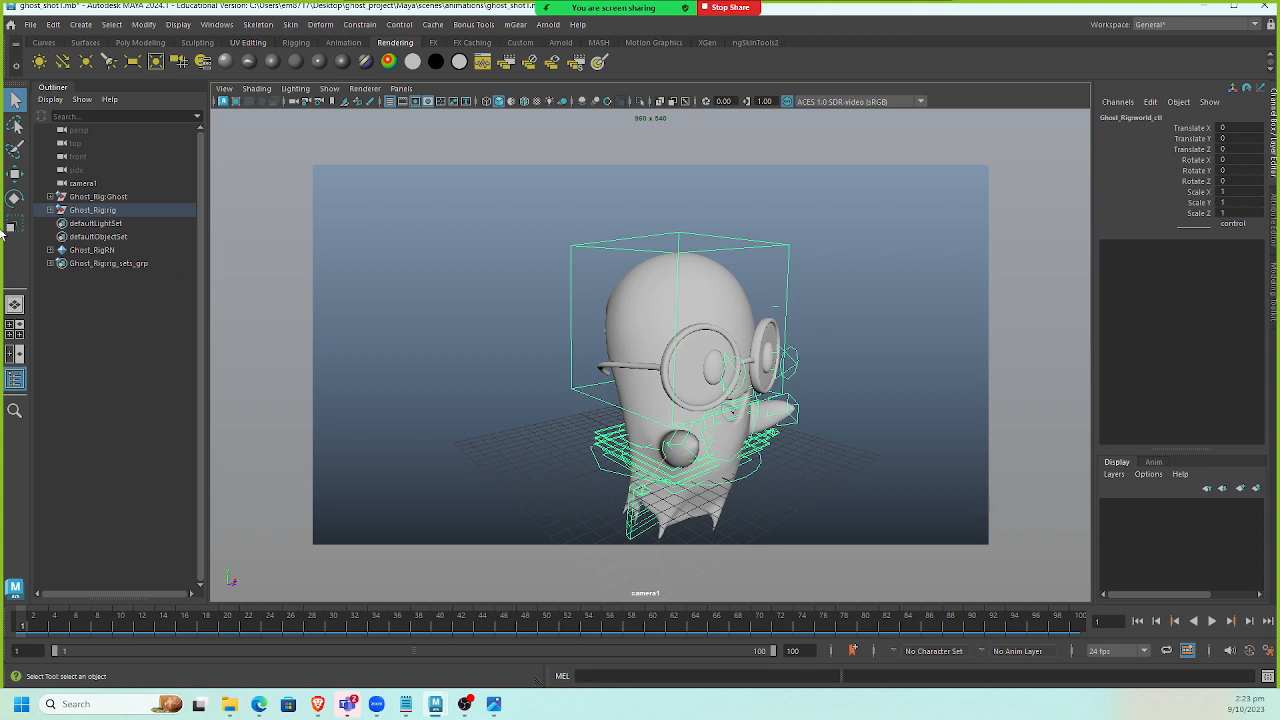
pyautogui.click(50, 210)
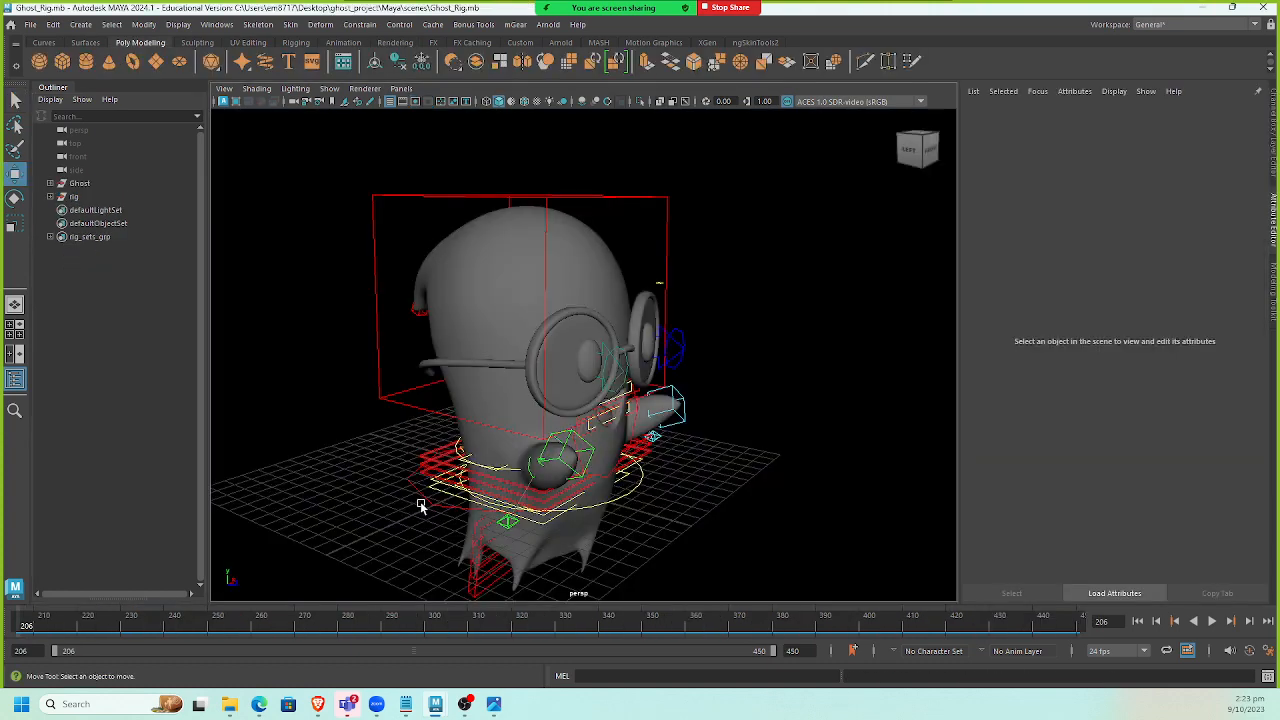
# In the rig scene, select the world control's CVs, scale them up and reposition them around the ghost's base.
pyautogui.click(432, 507)
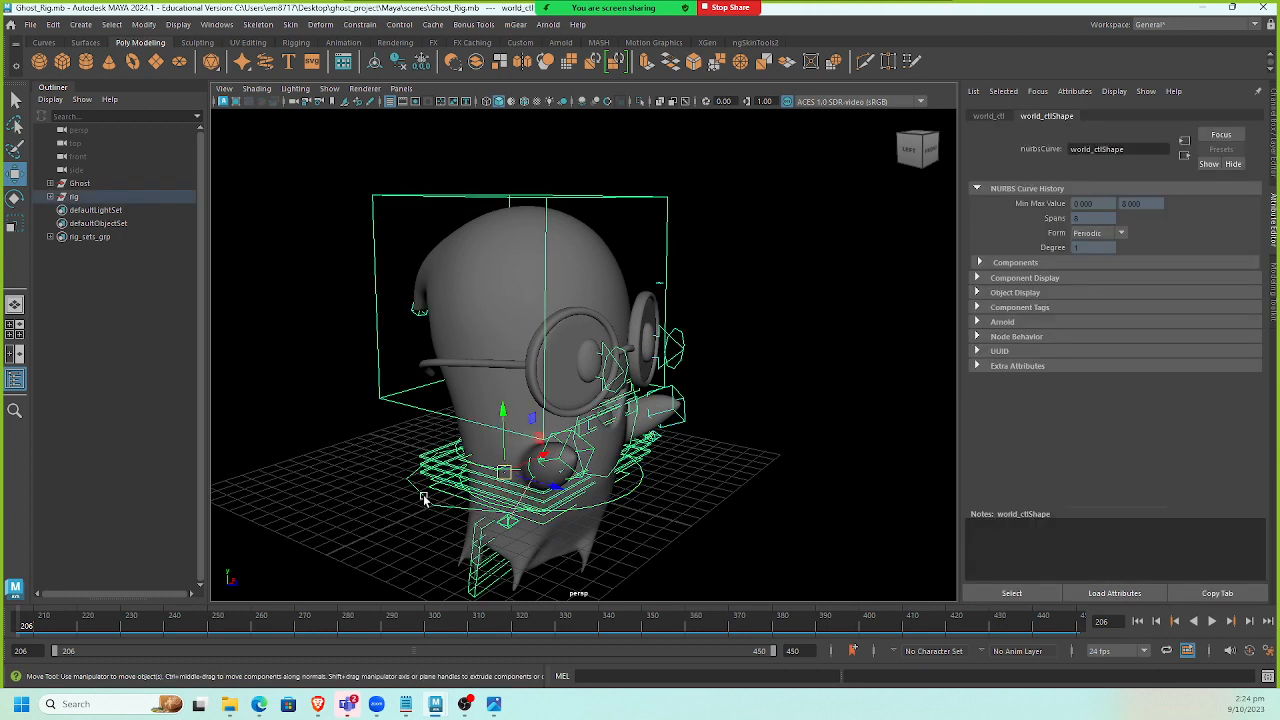
pyautogui.click(1050, 598)
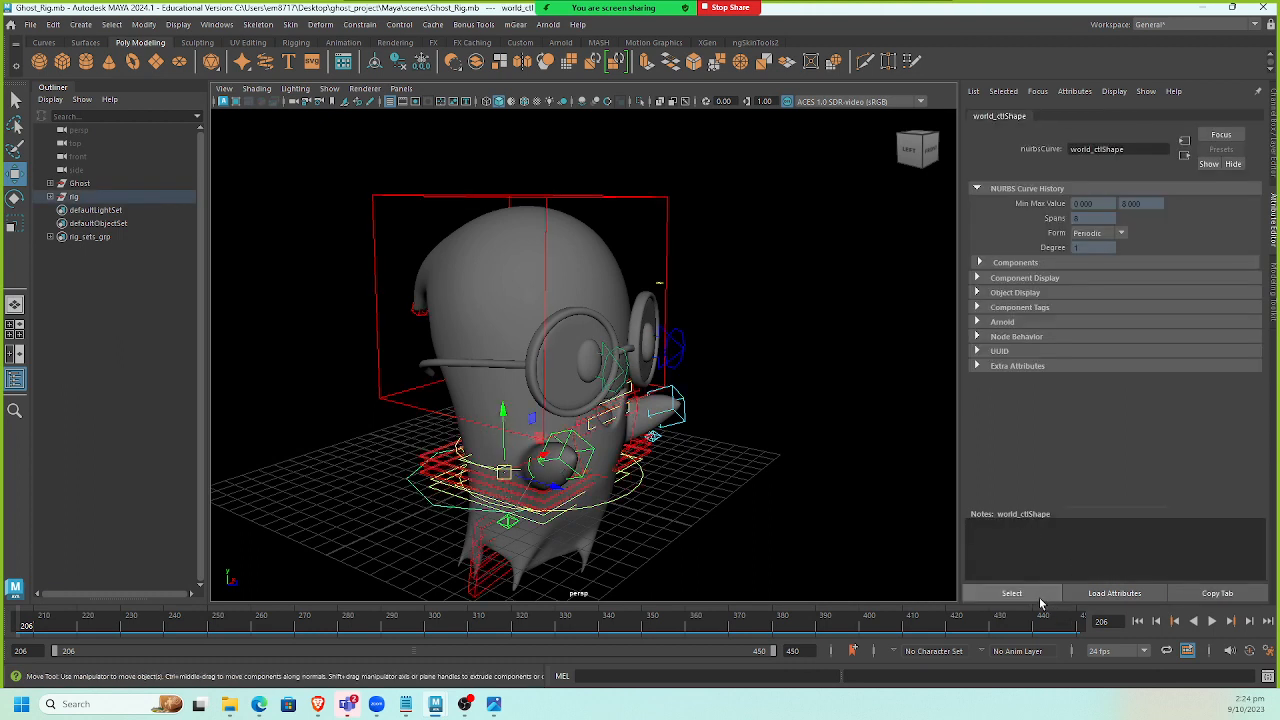
pyautogui.rightClick(354, 426)
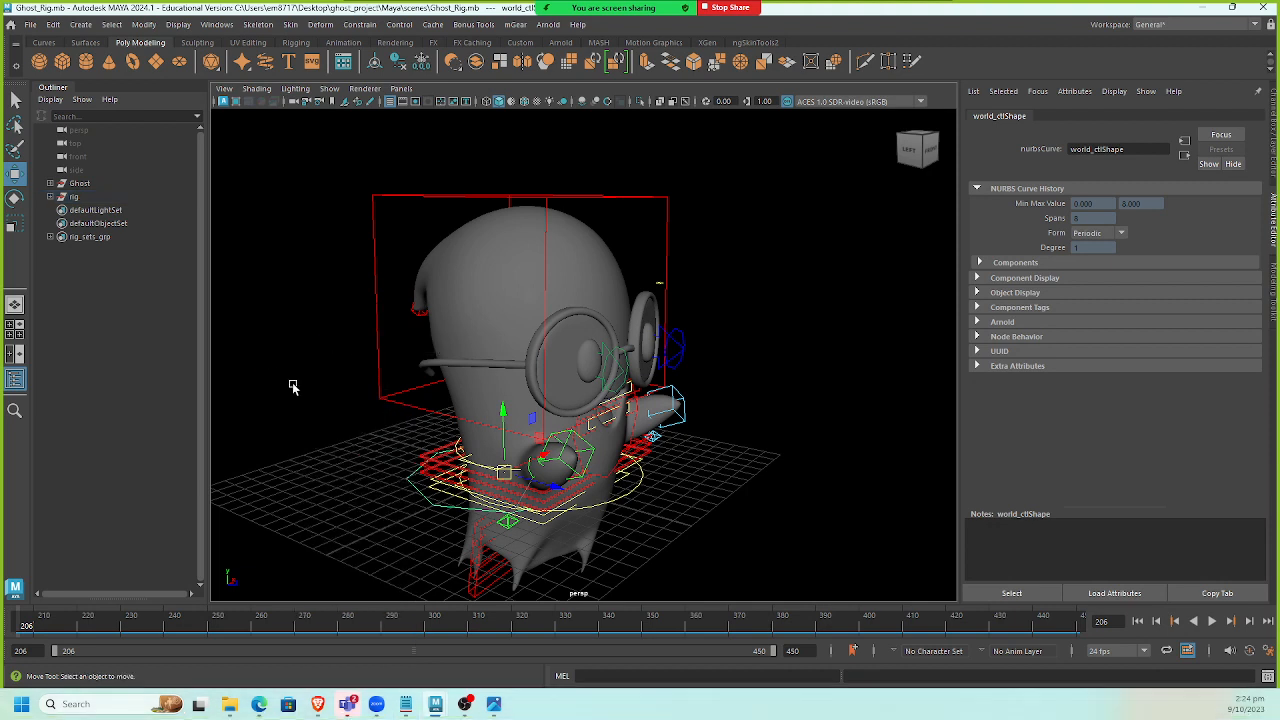
pyautogui.moveTo(292, 384); pyautogui.dragTo(696, 606)
pyautogui.press('r')
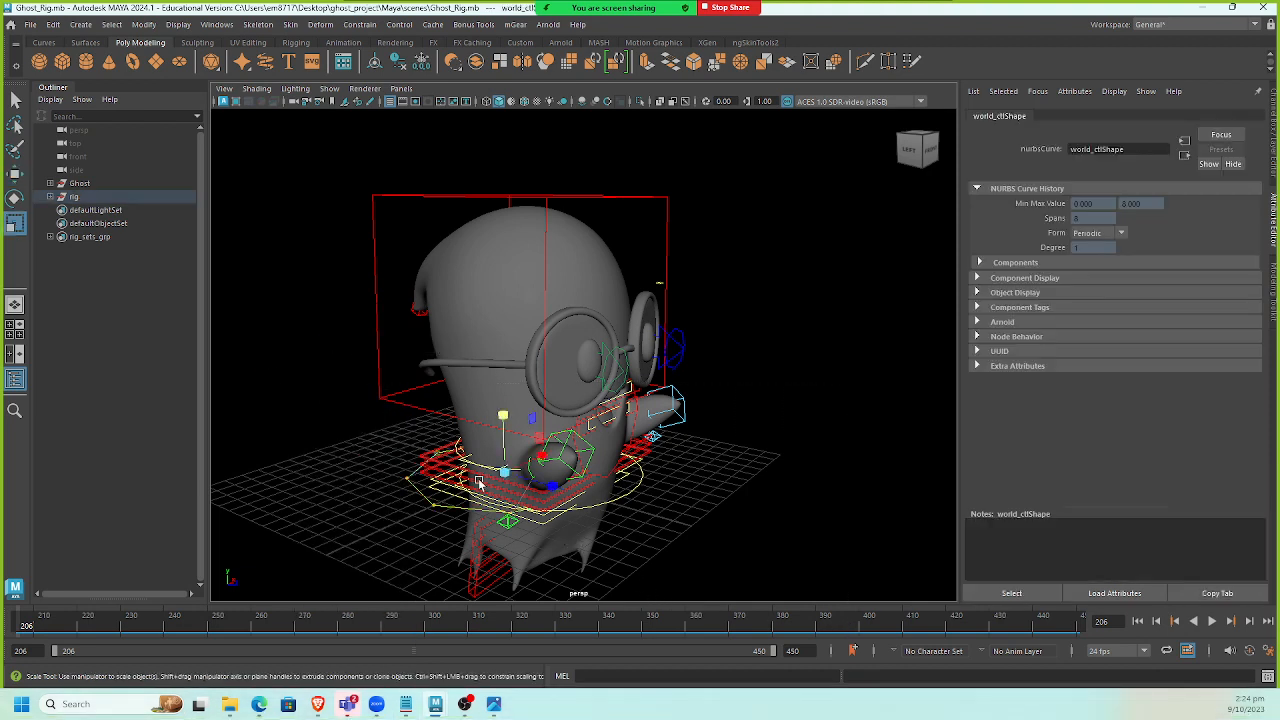
pyautogui.moveTo(510, 475); pyautogui.dragTo(627, 472)
pyautogui.press('w')
pyautogui.keyDown('alt'); pyautogui.moveTo(703, 494); pyautogui.dragTo(694, 456); pyautogui.keyUp('alt')
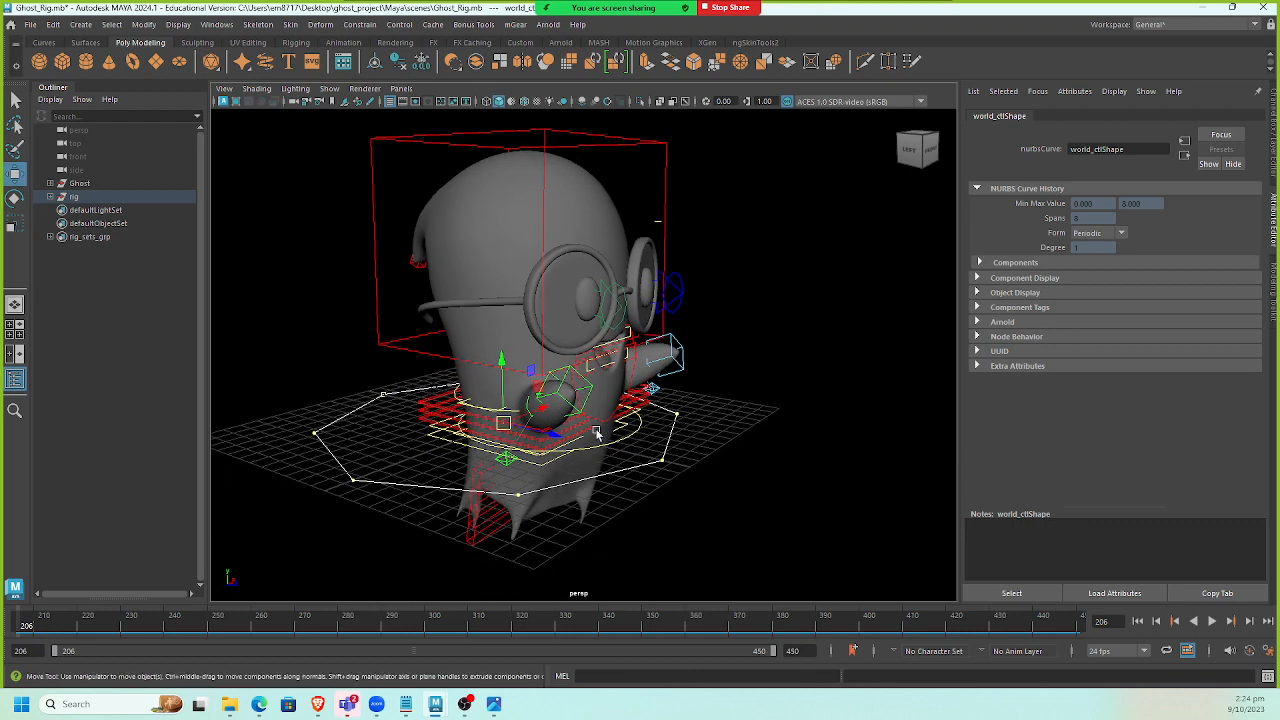
pyautogui.keyDown('alt'); pyautogui.moveTo(507, 461); pyautogui.dragTo(517, 474); pyautogui.keyUp('alt')
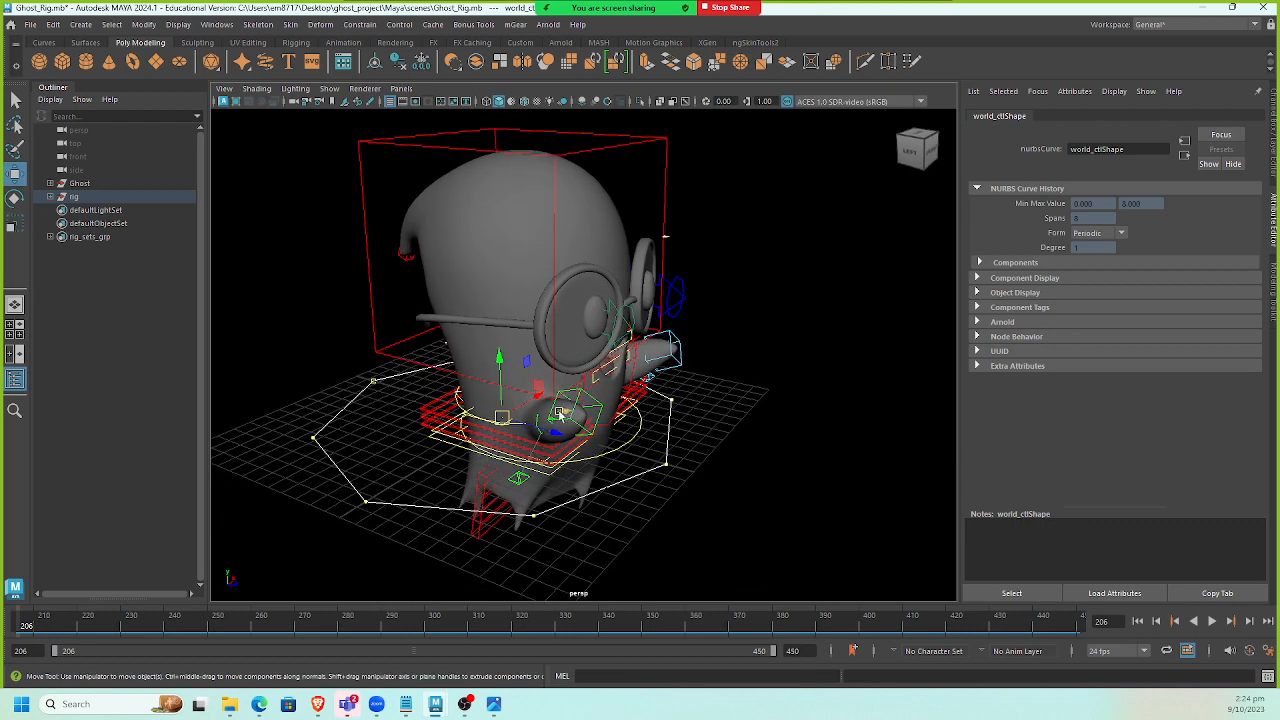
pyautogui.moveTo(561, 412); pyautogui.dragTo(602, 412)
pyautogui.keyDown('alt'); pyautogui.moveTo(728, 464); pyautogui.dragTo(638, 421); pyautogui.keyUp('alt')
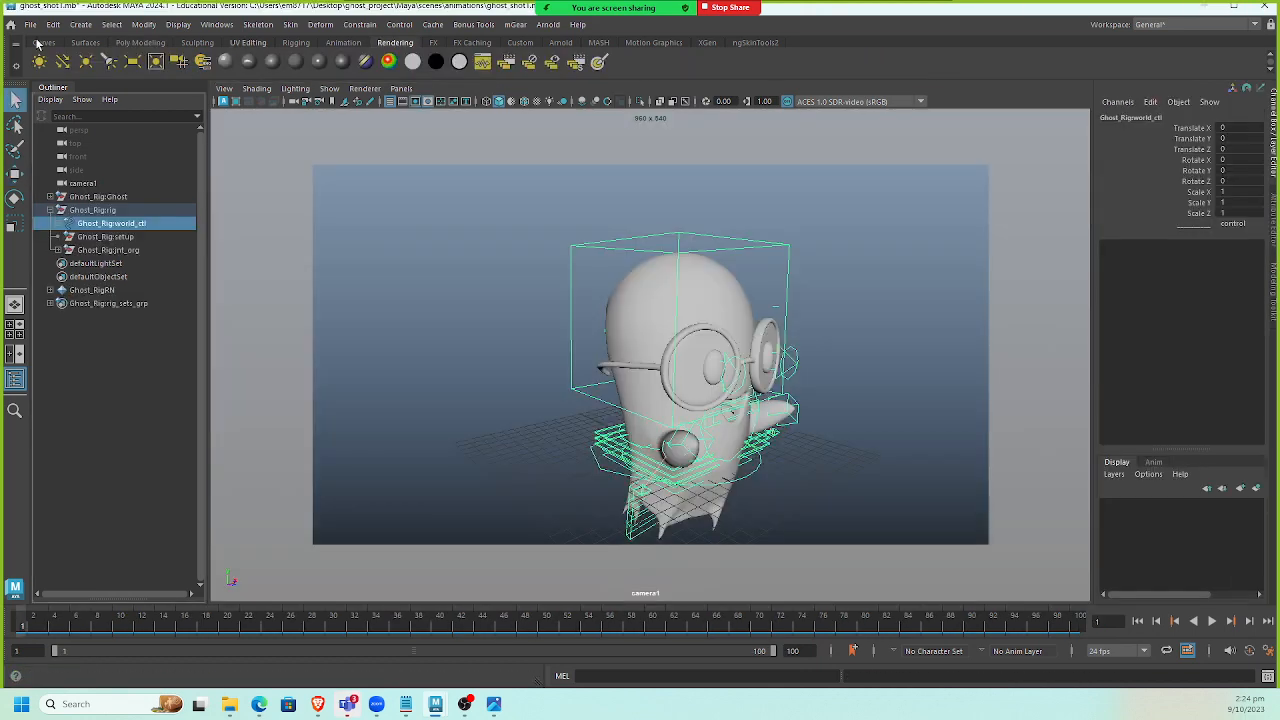
# Open the Reference Editor in ghost_shot1, refresh the Ghost_Rig reference, and minimize the editor.
pyautogui.click(30, 24)
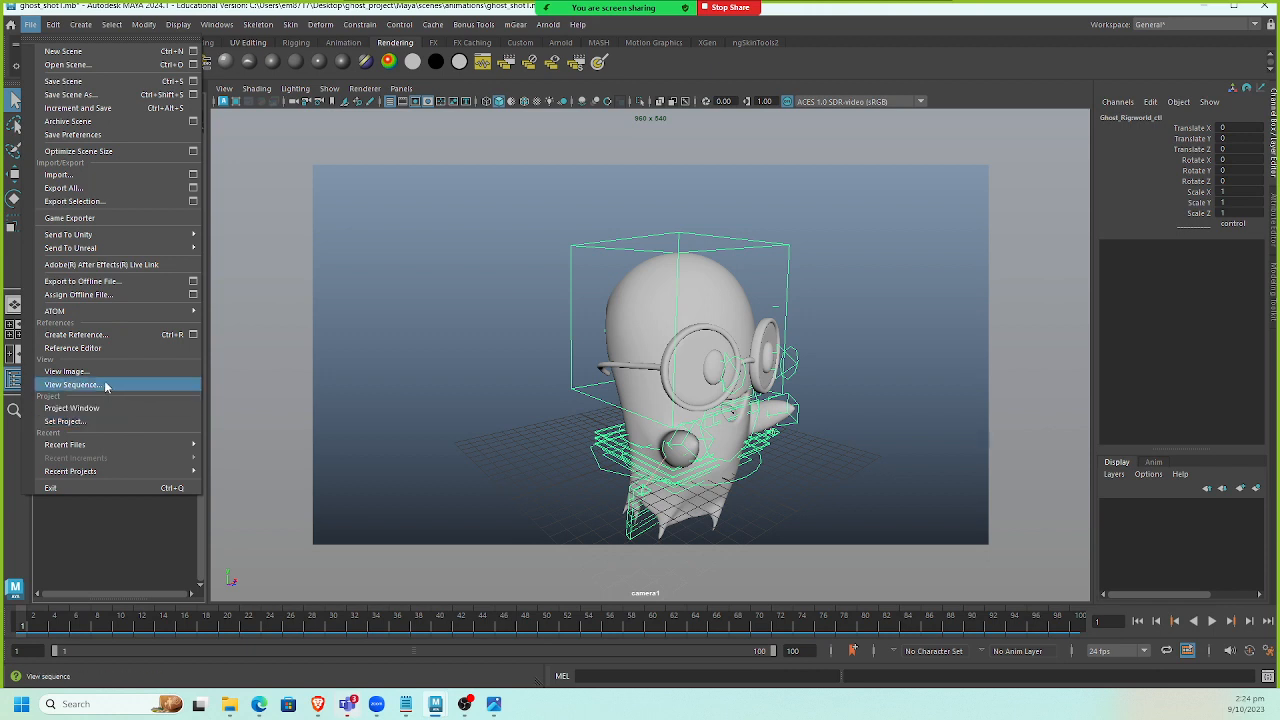
pyautogui.click(104, 348)
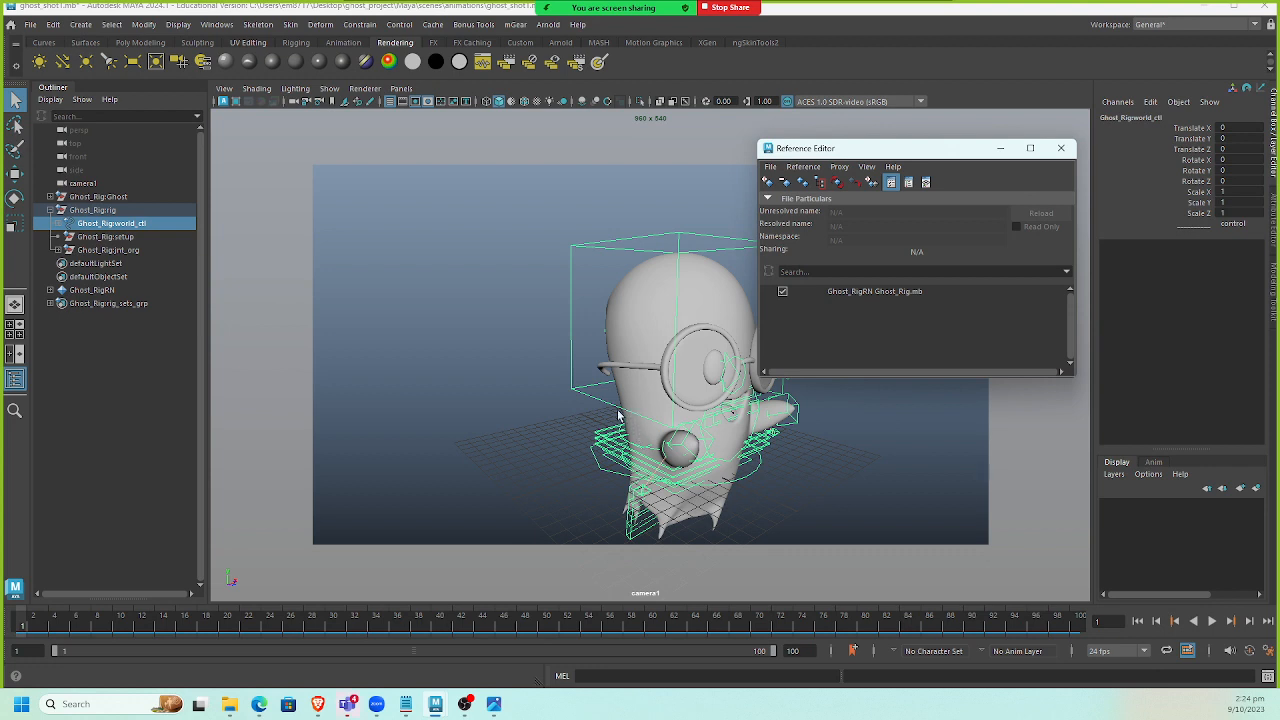
pyautogui.click(885, 292)
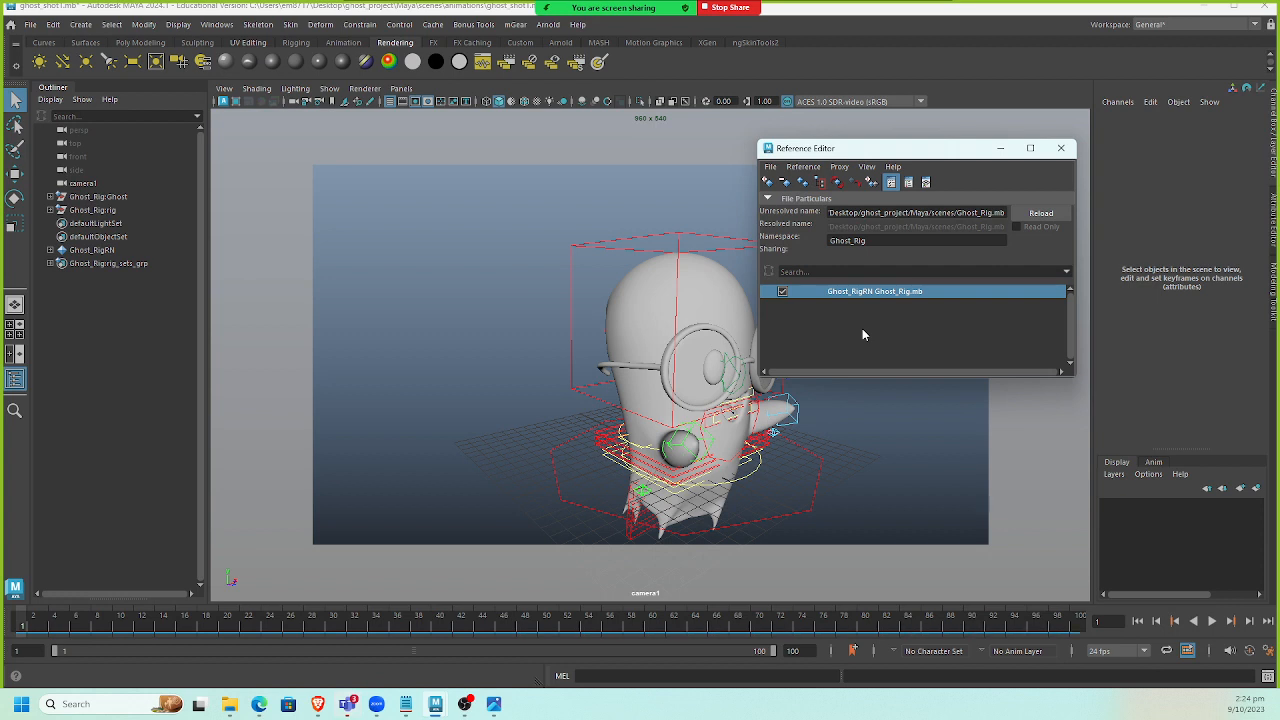
pyautogui.click(1001, 148)
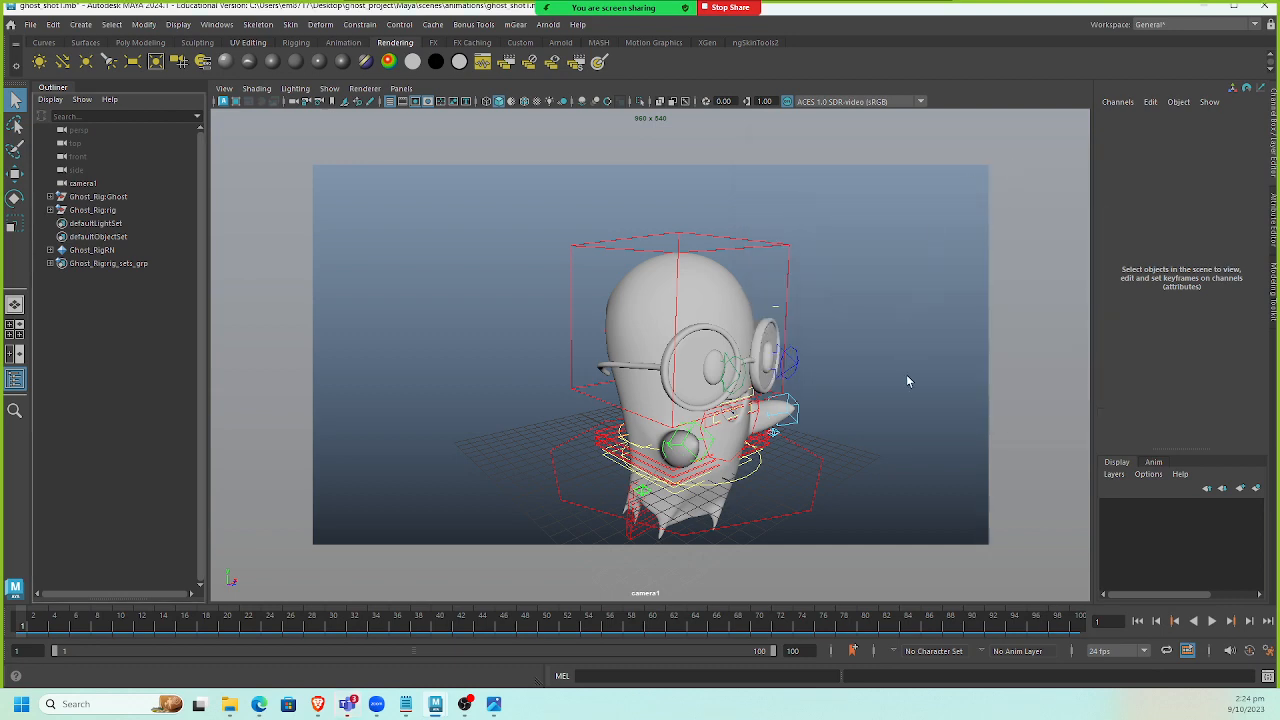
# Test moving the whole referenced rig with its world control, then undo the move.
pyautogui.click(816, 509)
pyautogui.press('w')
pyautogui.moveTo(665, 452); pyautogui.dragTo(320, 355)
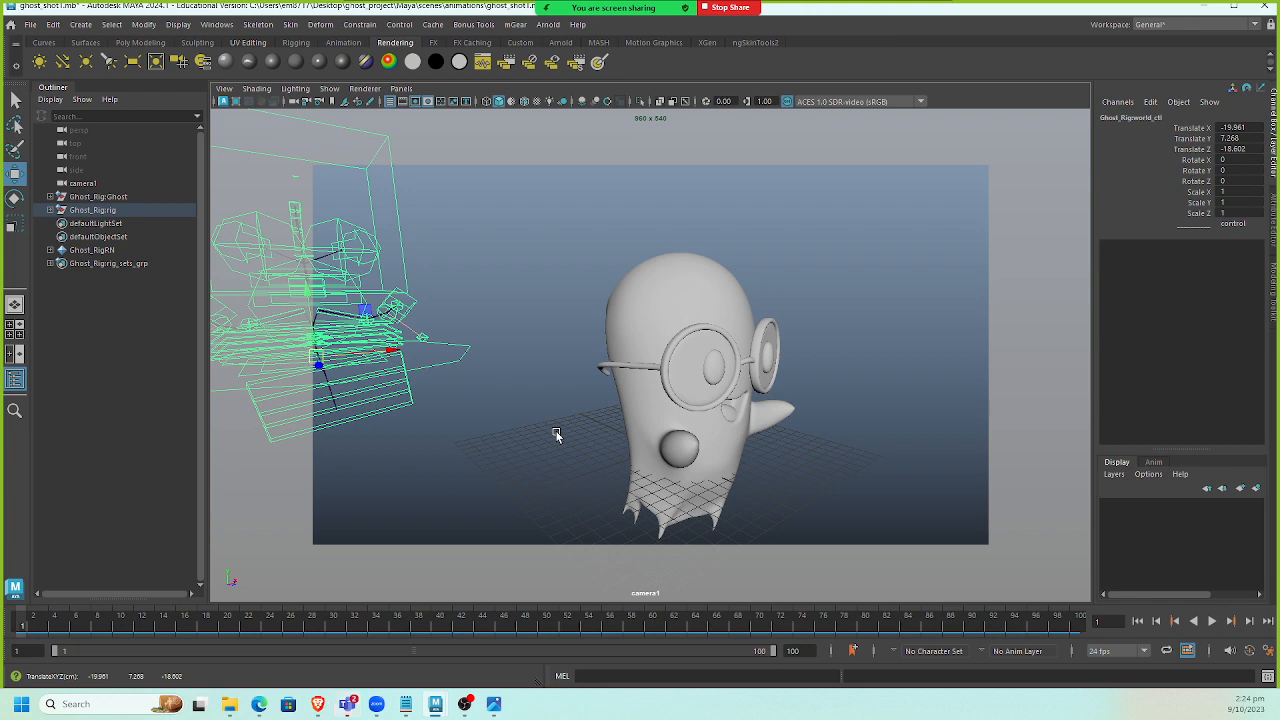
pyautogui.hotkey('ctrl', 'z')
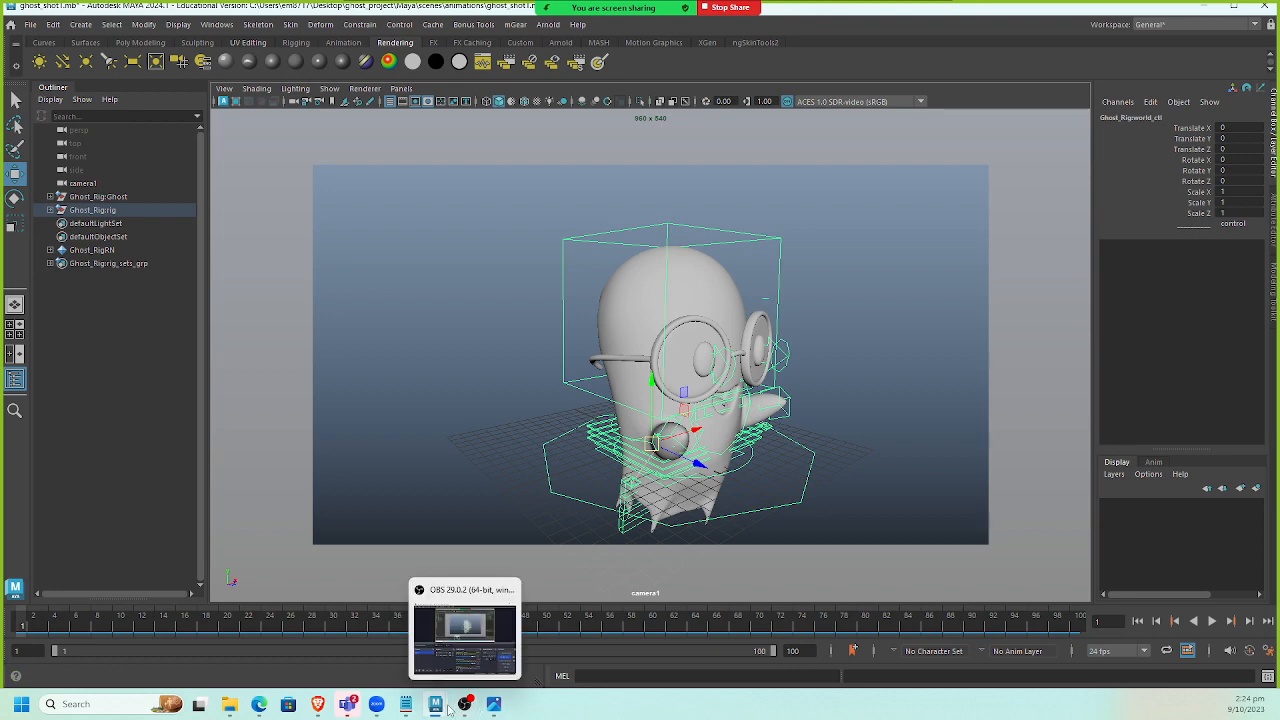
# Switch to the rig scene, test moving the rig by its world control, then undo the move.
pyautogui.moveTo(437, 686)
pyautogui.click(470, 635)
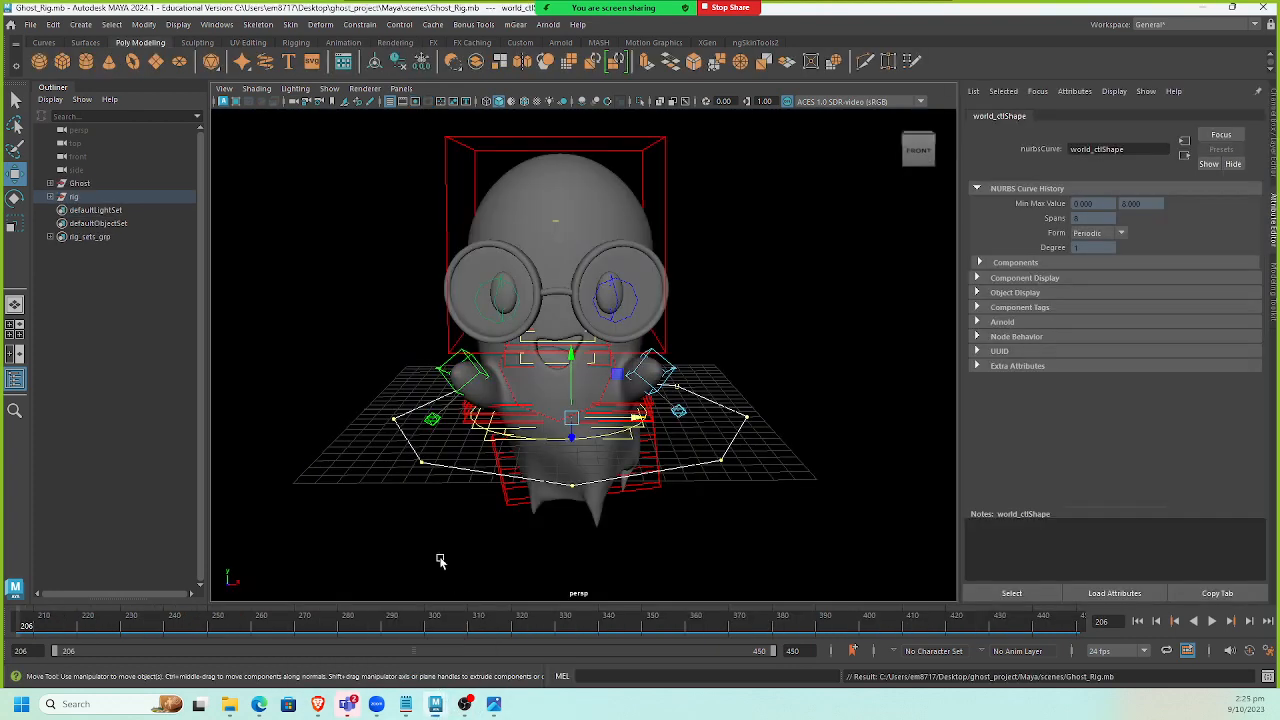
pyautogui.moveTo(720, 458); pyautogui.dragTo(789, 328, button='right')
pyautogui.click(737, 440)
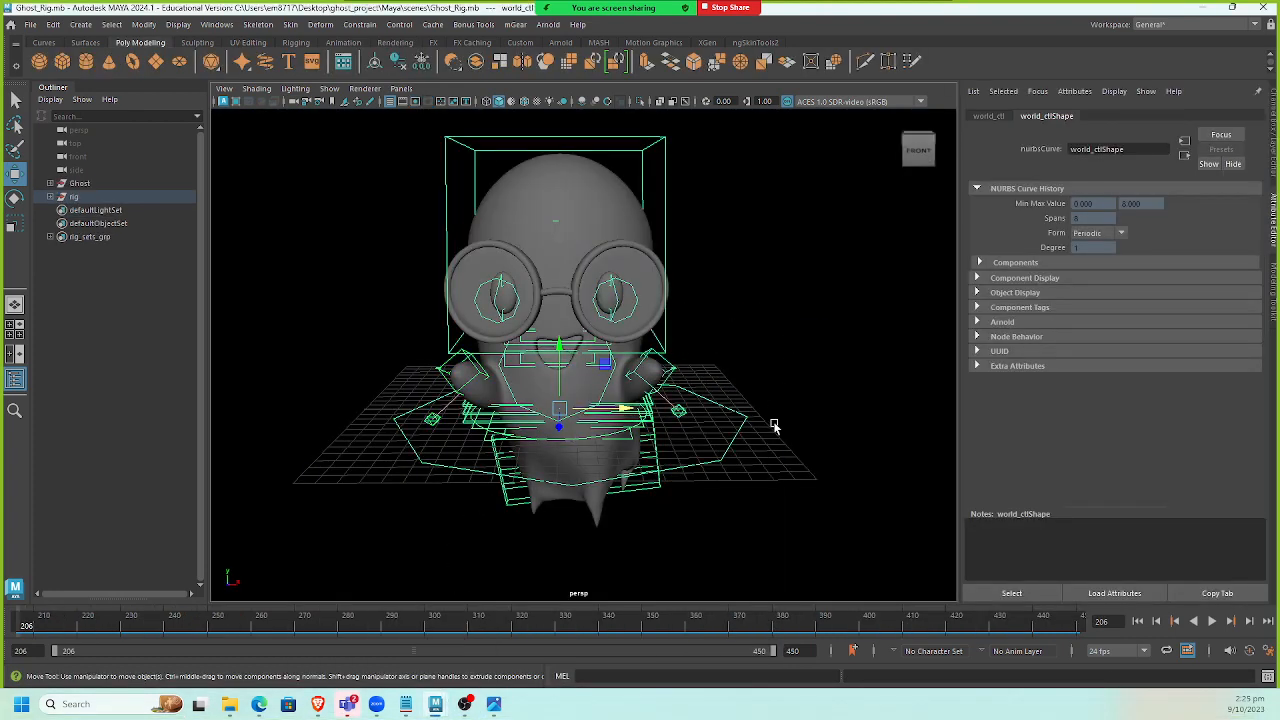
pyautogui.moveTo(560, 413); pyautogui.dragTo(733, 370)
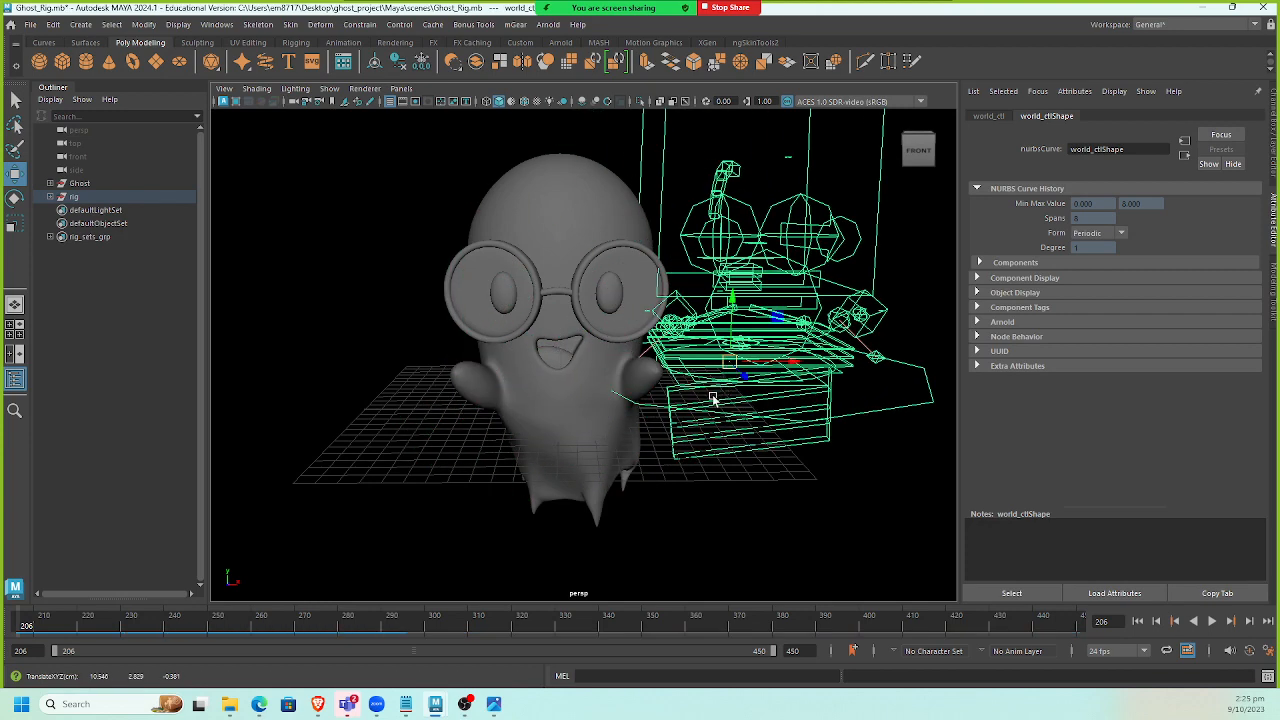
pyautogui.hotkey('ctrl', 'z')
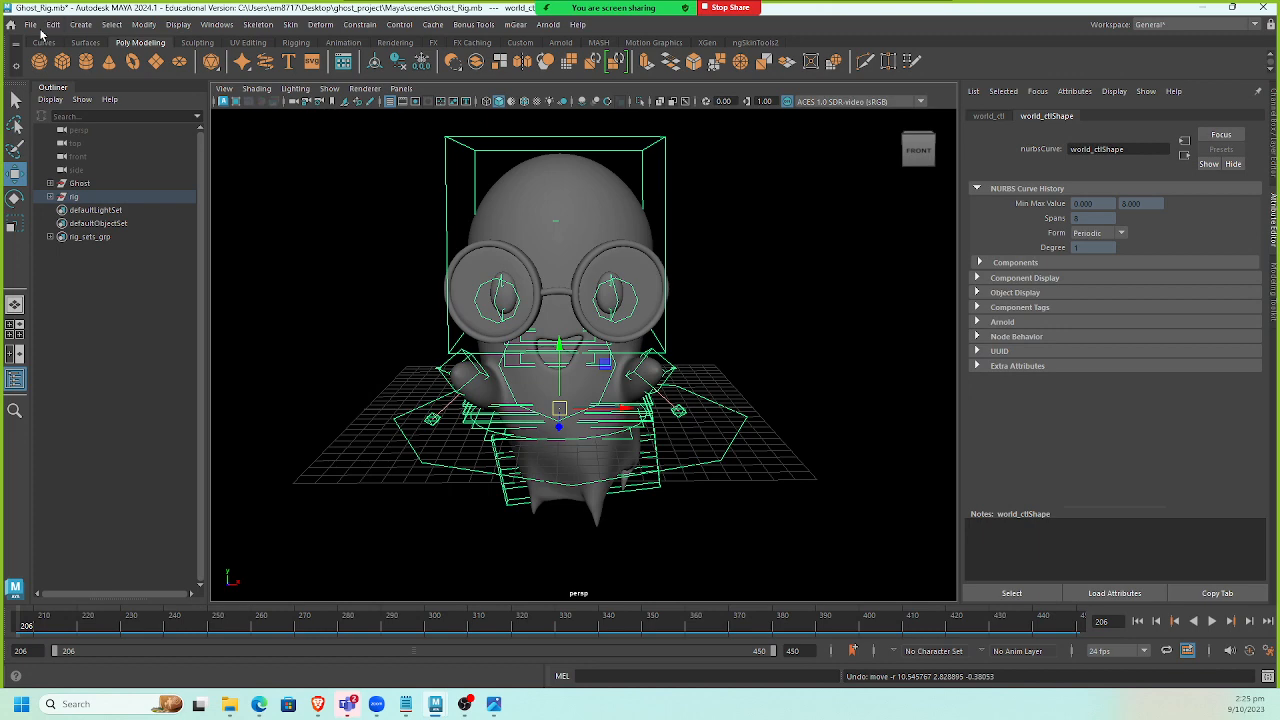
# Browse the Open Scene dialog into the rig_process scenes folder, then close the dialog.
pyautogui.click(32, 26)
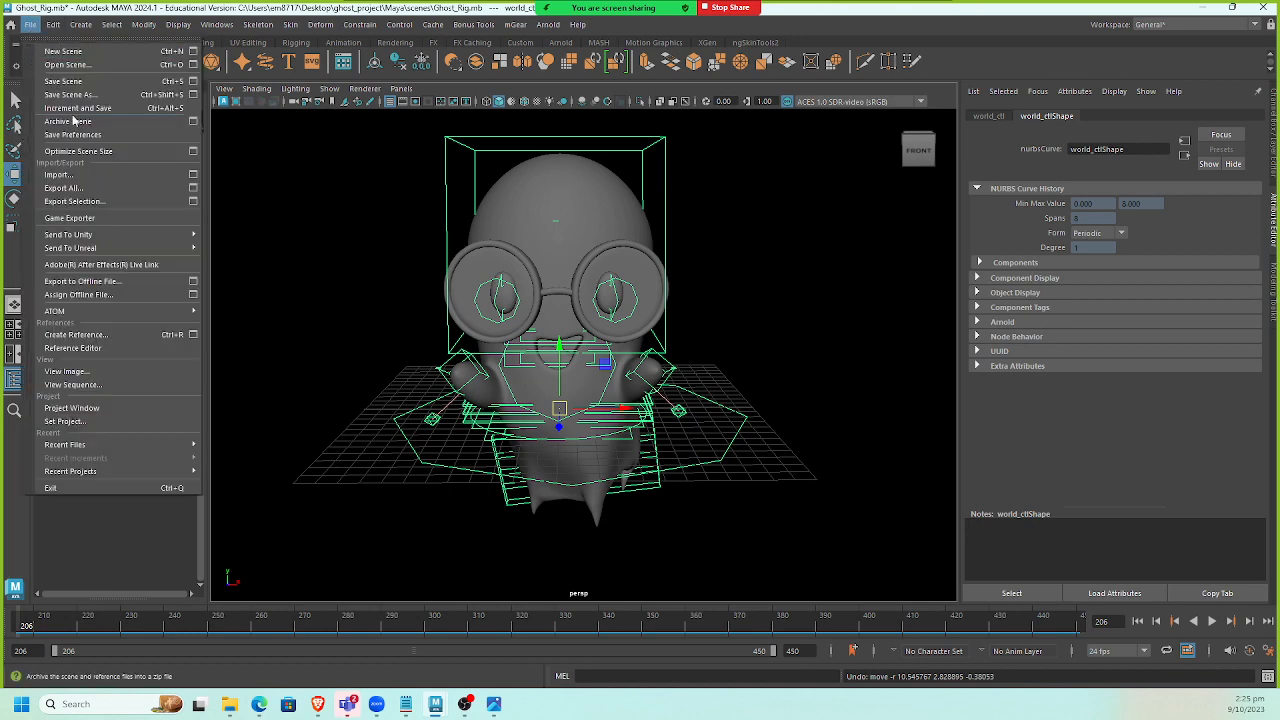
pyautogui.click(97, 65)
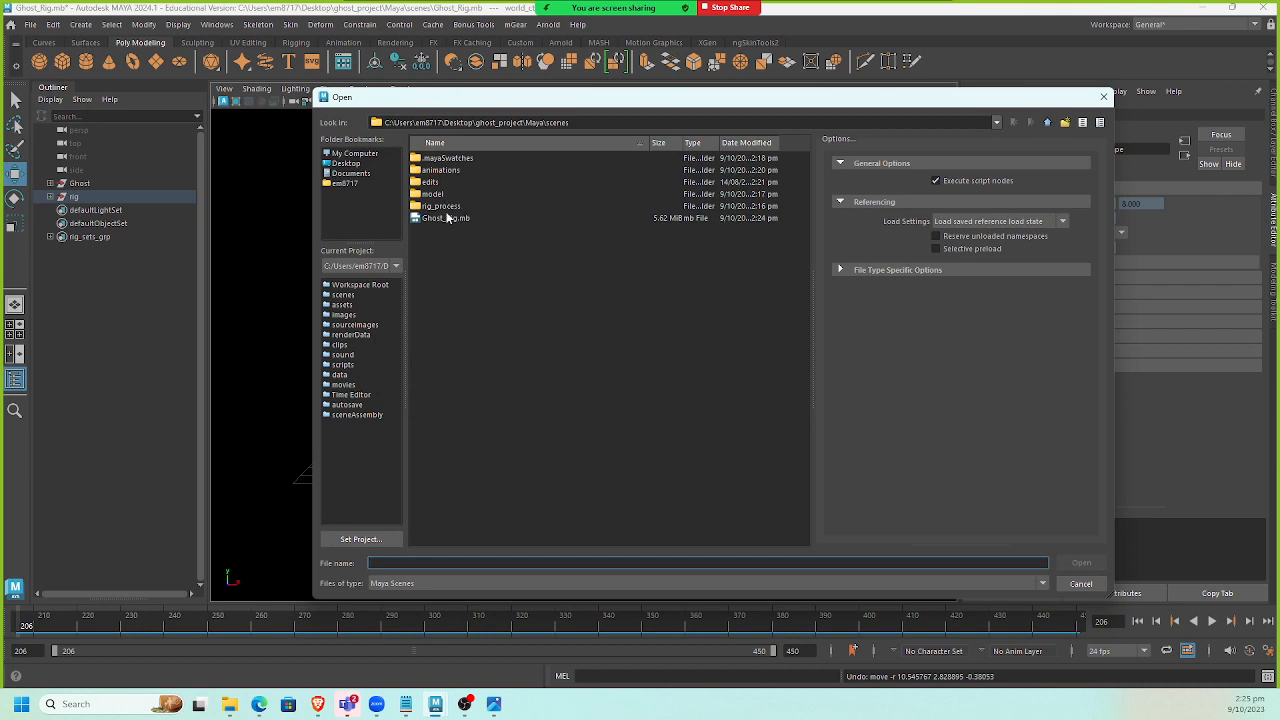
pyautogui.click(449, 207)
pyautogui.doubleClick(449, 207)
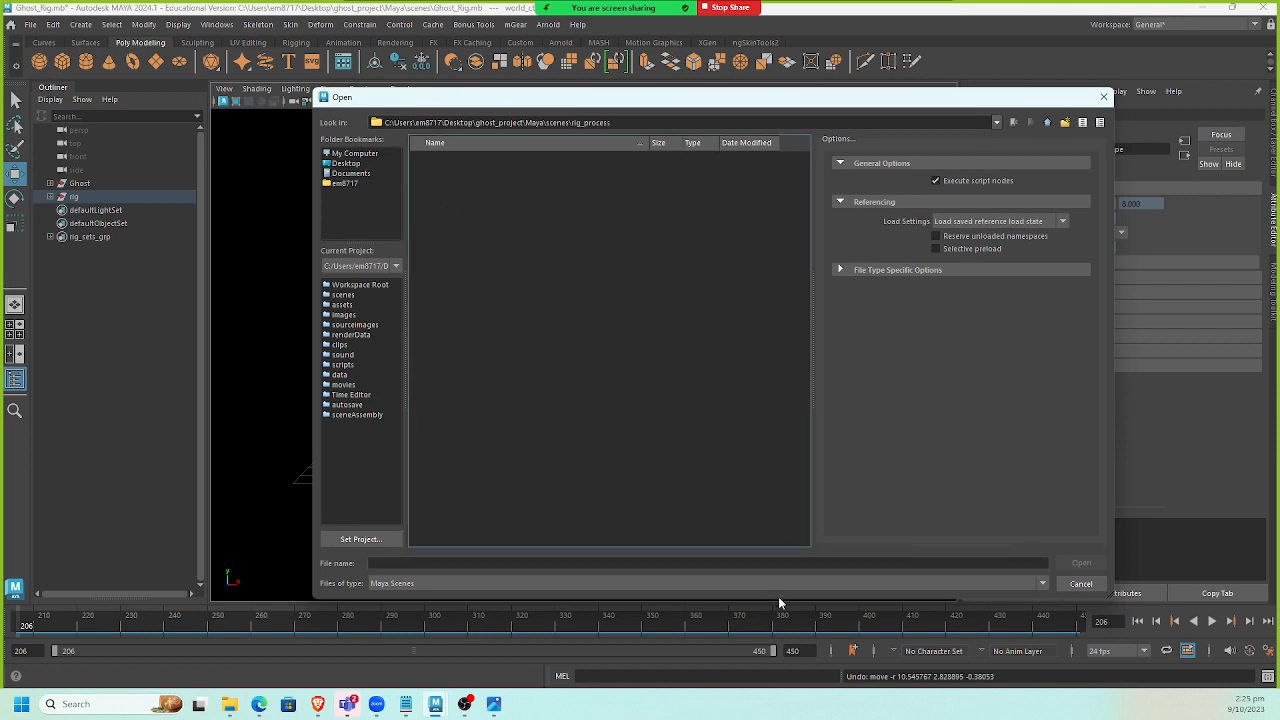
pyautogui.click(740, 584)
pyautogui.click(641, 509)
pyautogui.click(1103, 97)
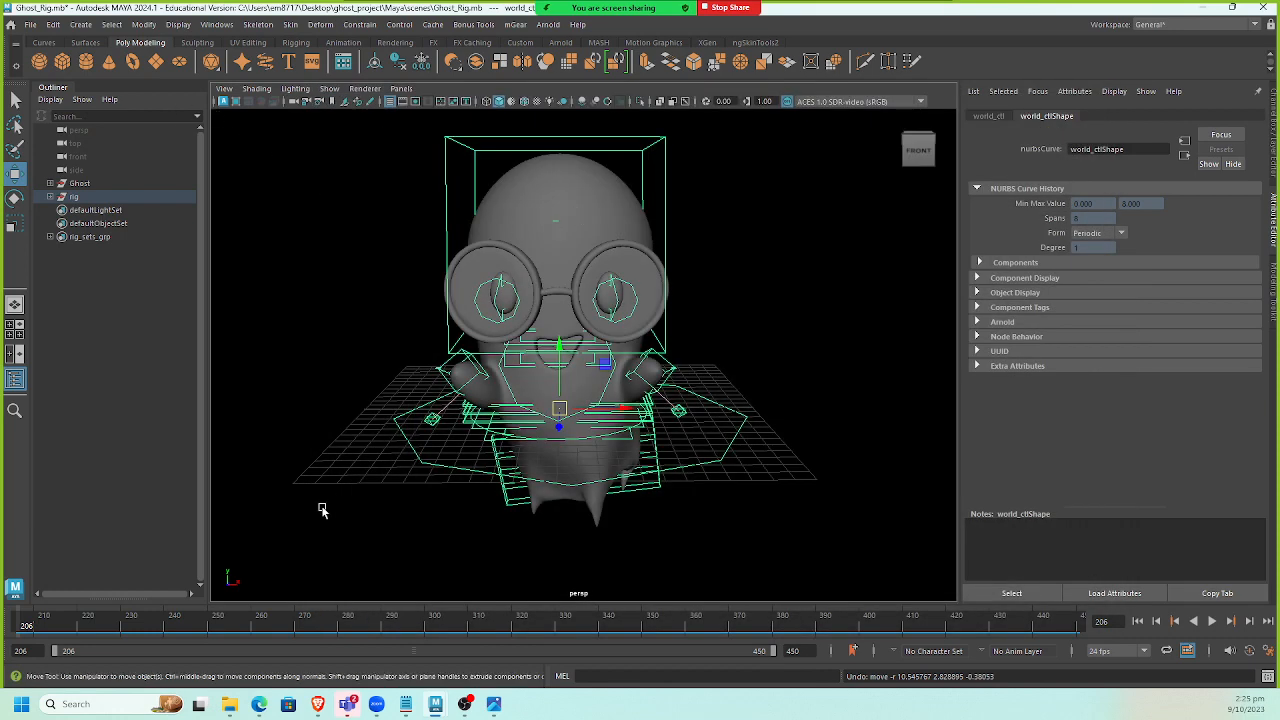
# Check the rig_process folder contents in File Explorer, then return to the Maya rig scene.
pyautogui.click(229, 704)
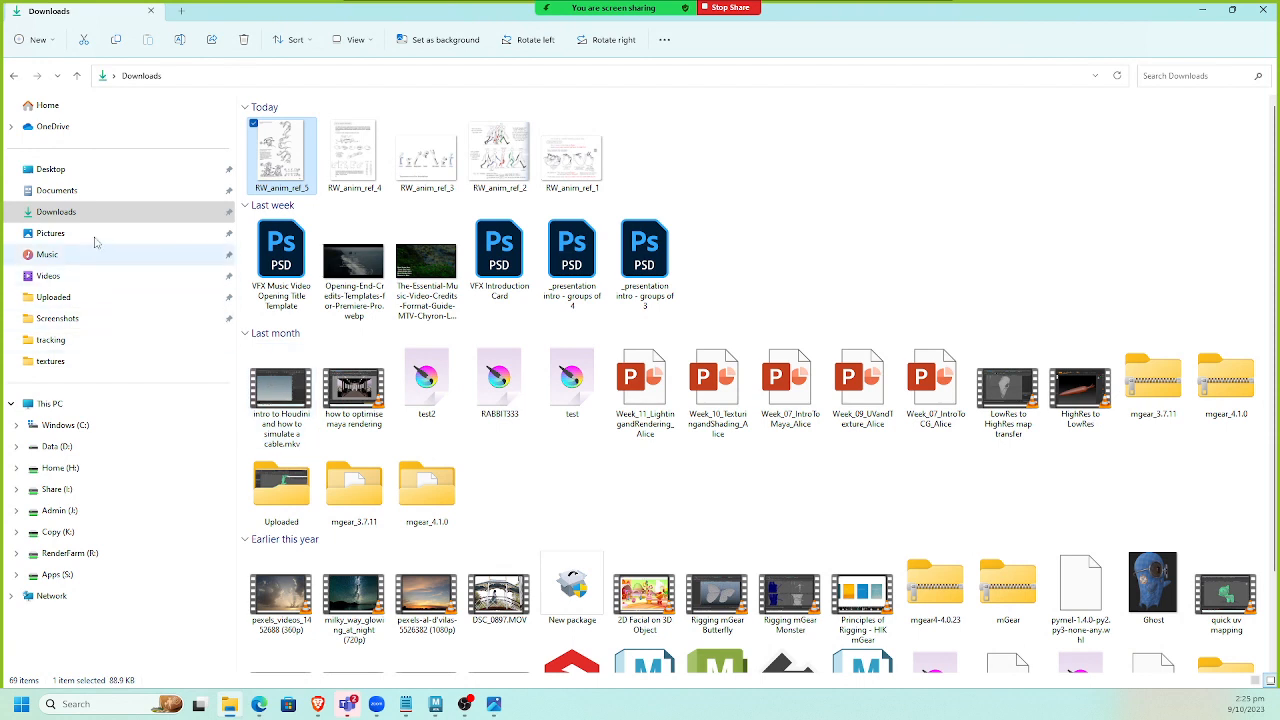
pyautogui.click(48, 168)
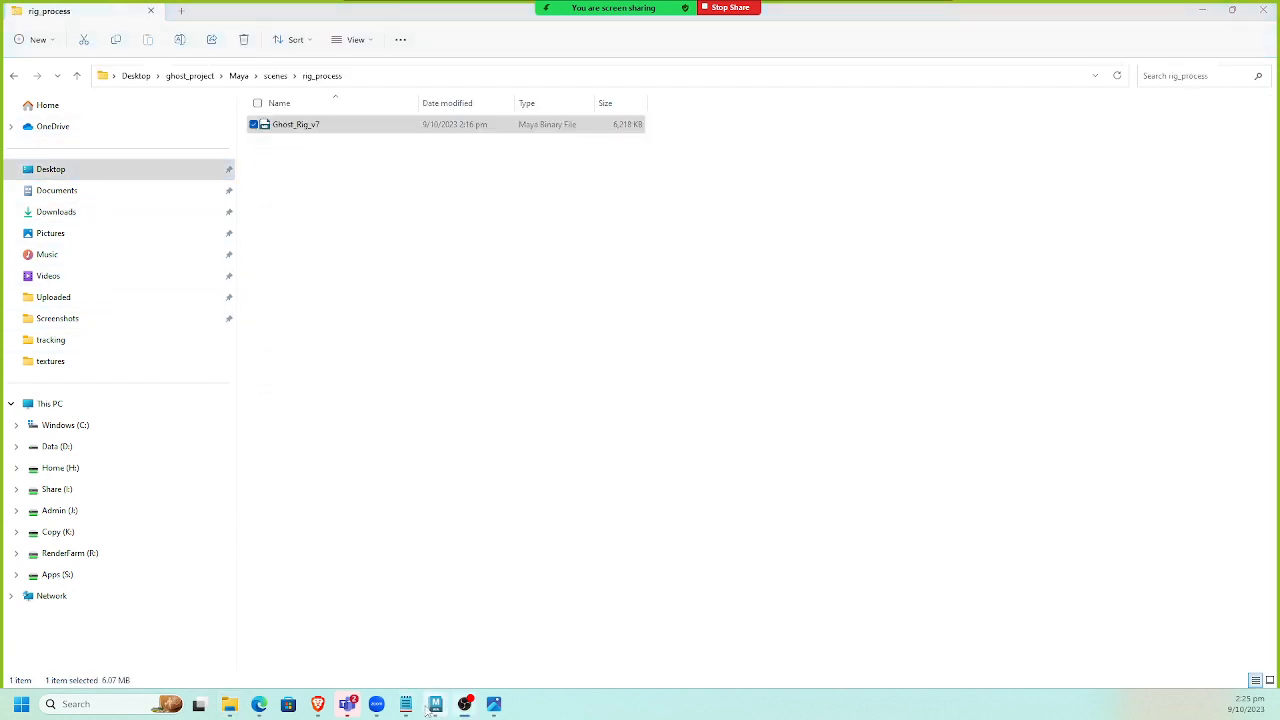
pyautogui.moveTo(428, 707)
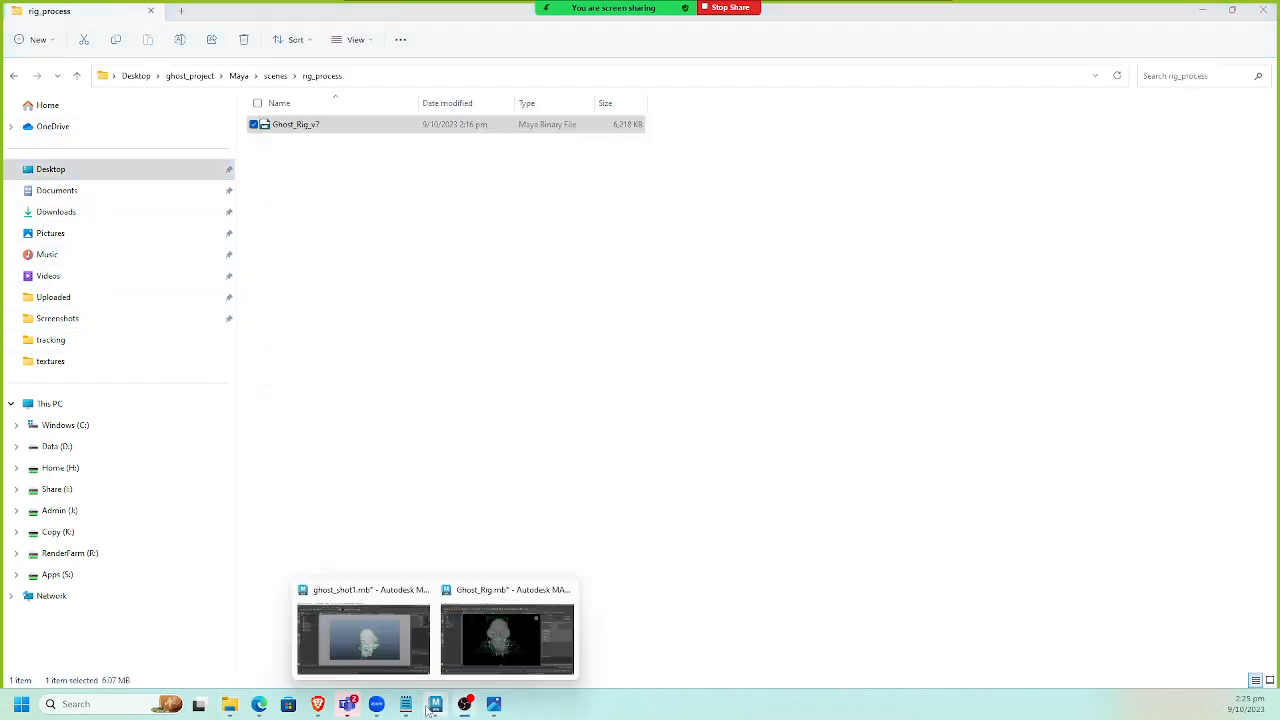
pyautogui.click(455, 665)
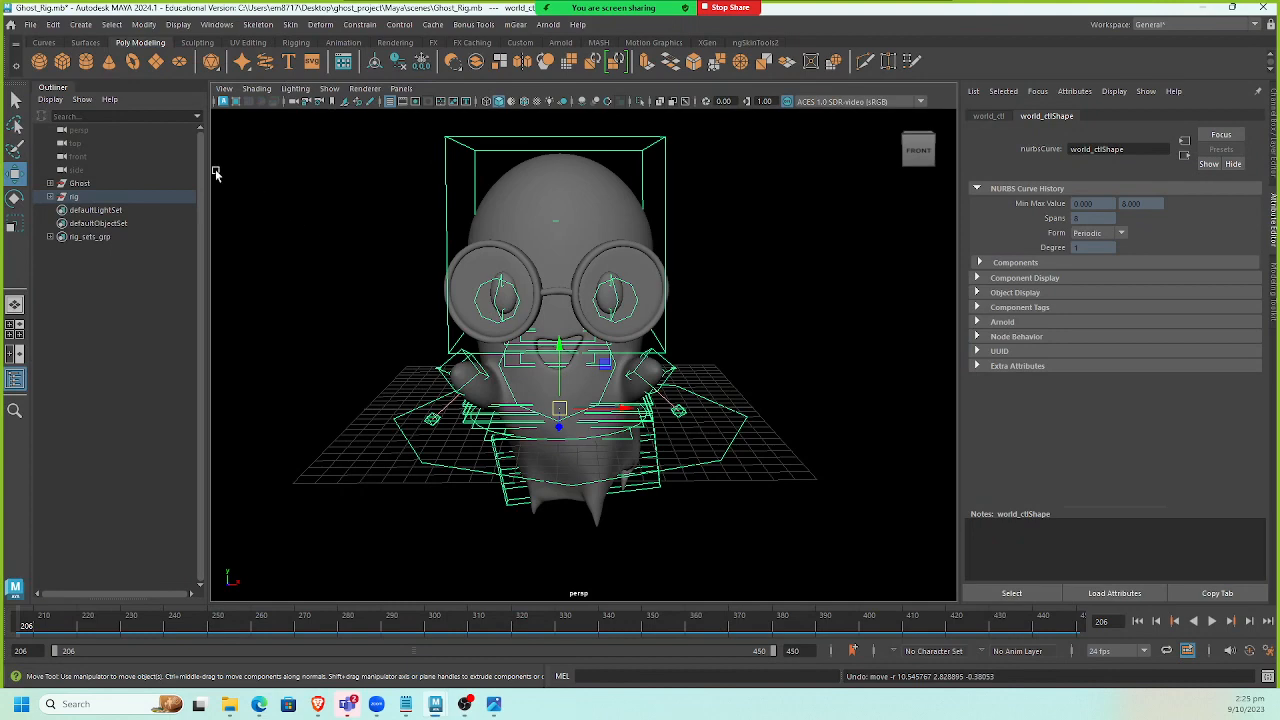
# Open Ghost_Rig_v7.mb from the rig_process scenes folder.
pyautogui.click(30, 25)
pyautogui.click(60, 67)
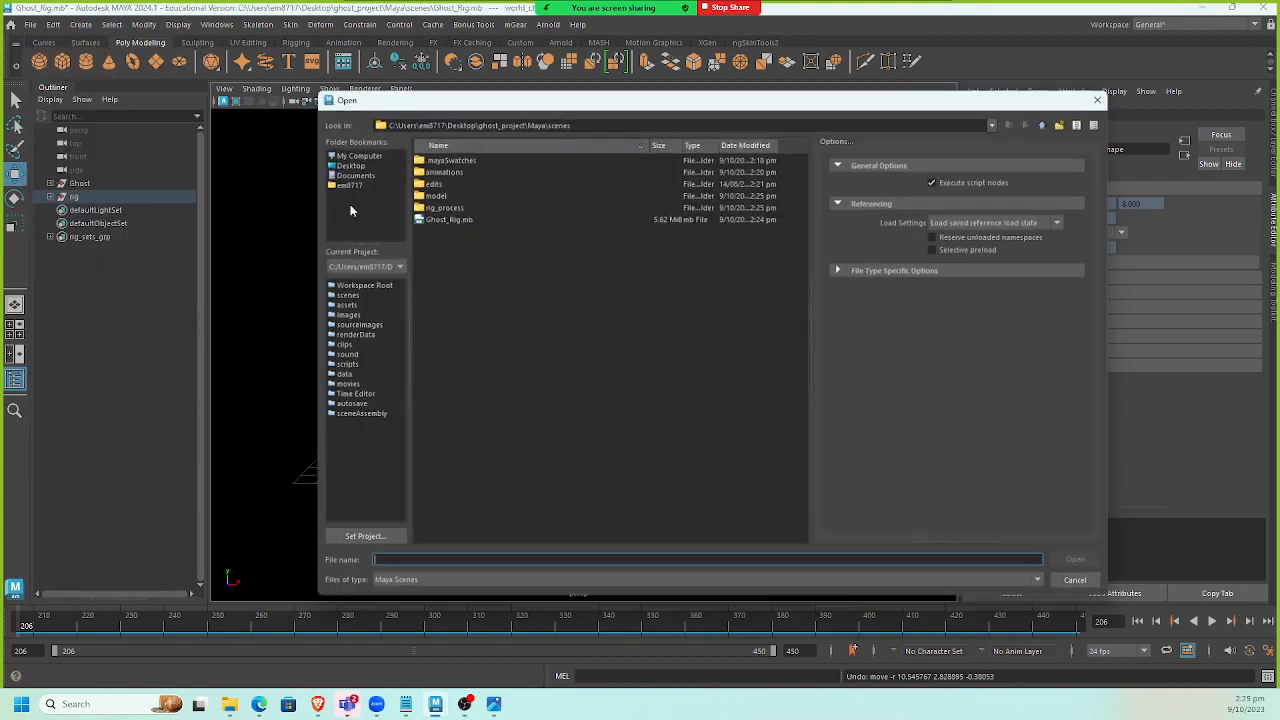
pyautogui.doubleClick(452, 206)
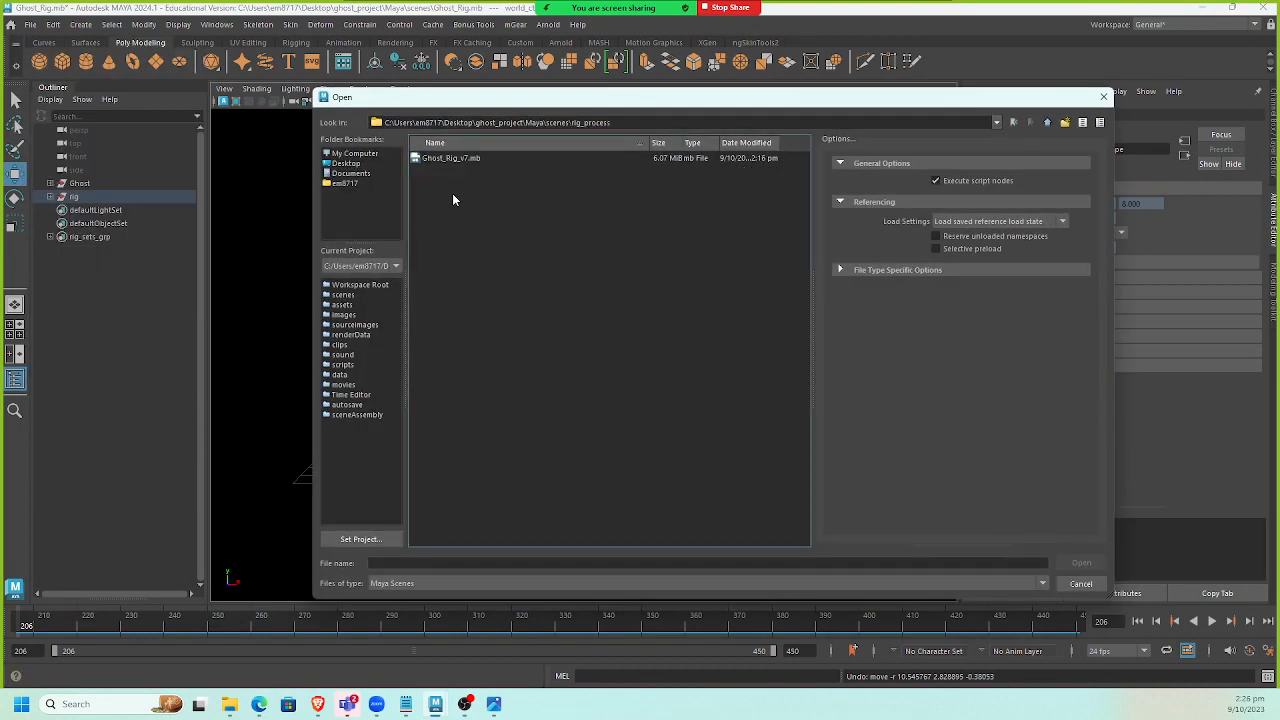
pyautogui.doubleClick(457, 161)
# Select the world control in Ghost_Rig_v7, test moving it, then undo the move.
pyautogui.click(653, 353)
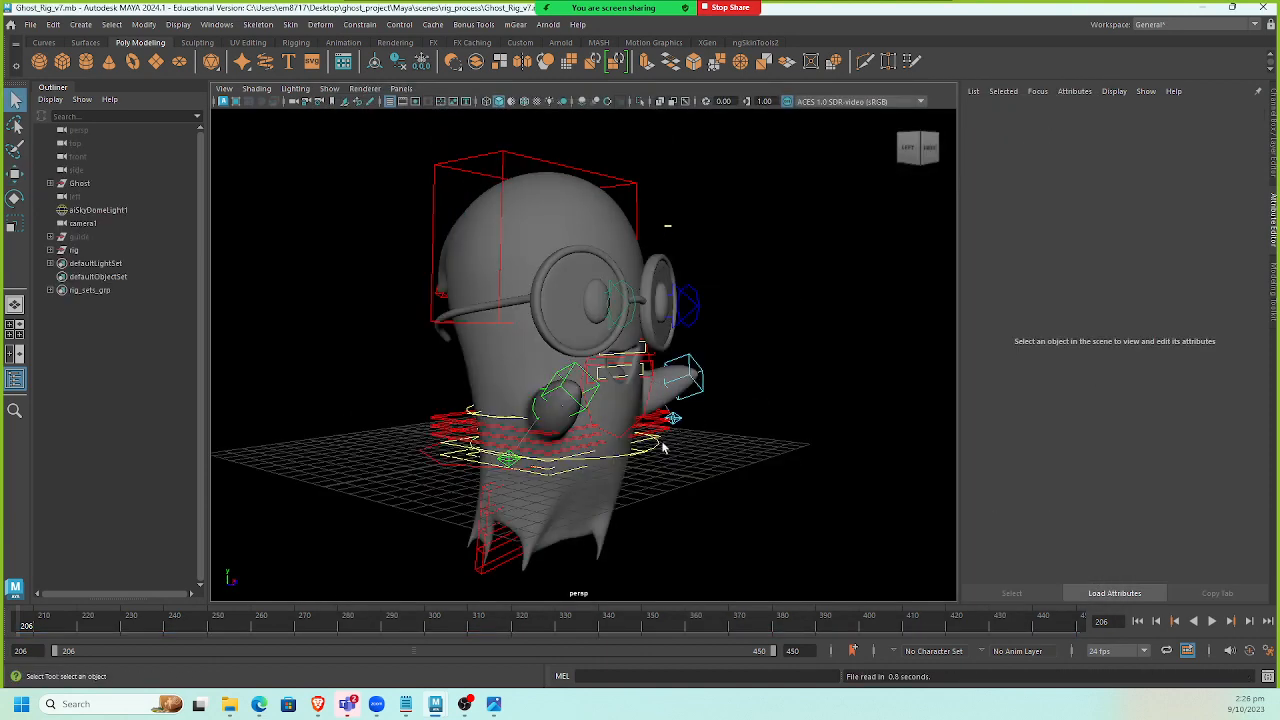
pyautogui.click(489, 453)
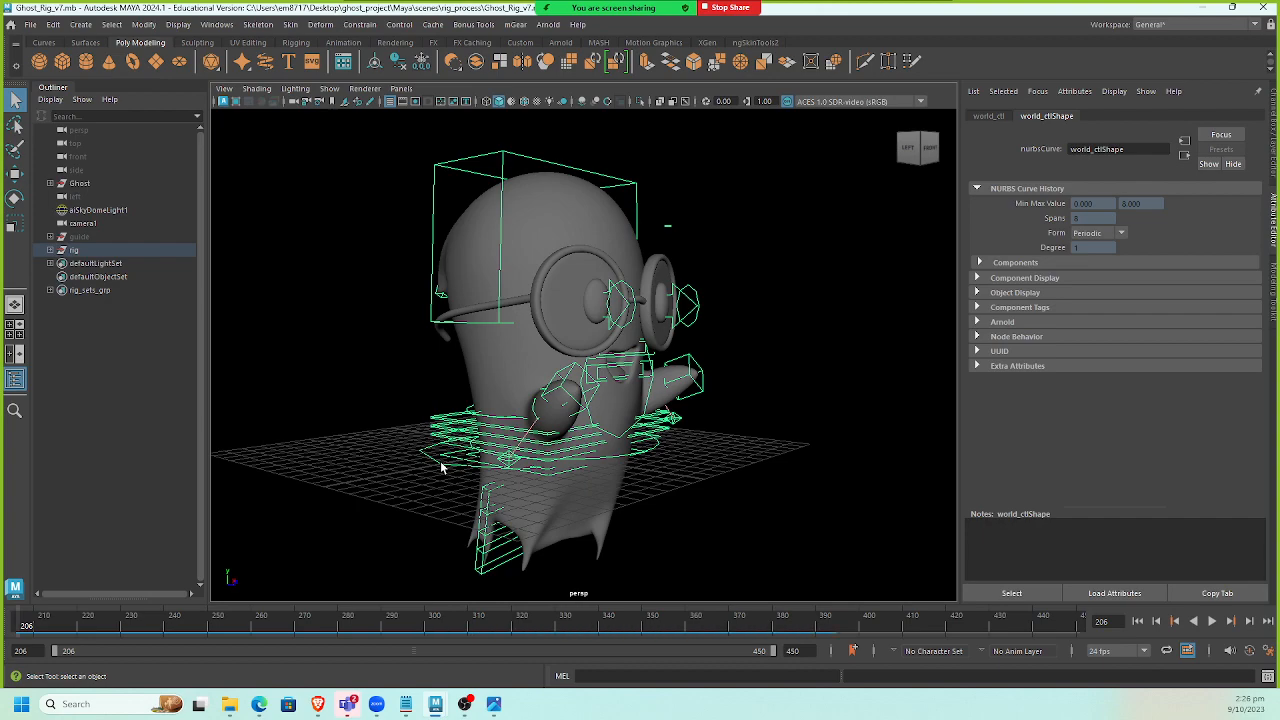
pyautogui.press('w')
pyautogui.moveTo(518, 451); pyautogui.dragTo(472, 395)
pyautogui.hotkey('ctrl', 'z')
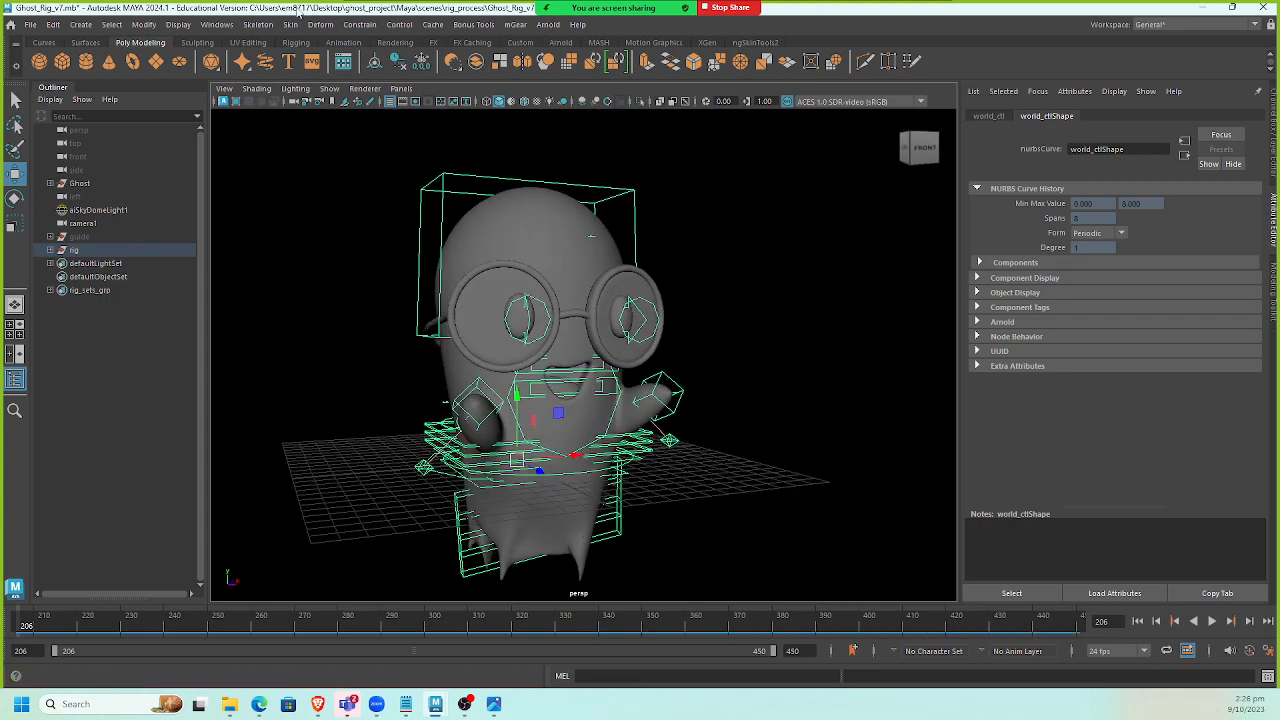
# Open the Hypershade editor and reposition its window.
pyautogui.click(217, 24)
pyautogui.moveTo(288, 150)
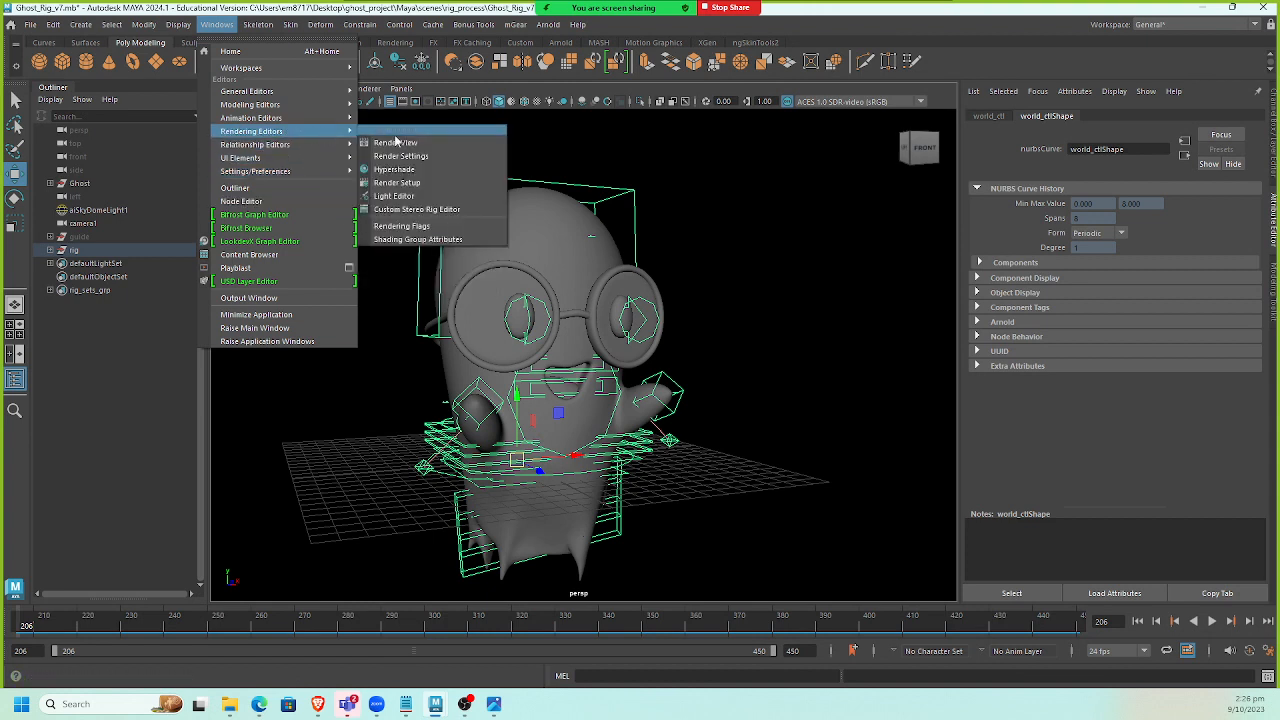
pyautogui.click(413, 169)
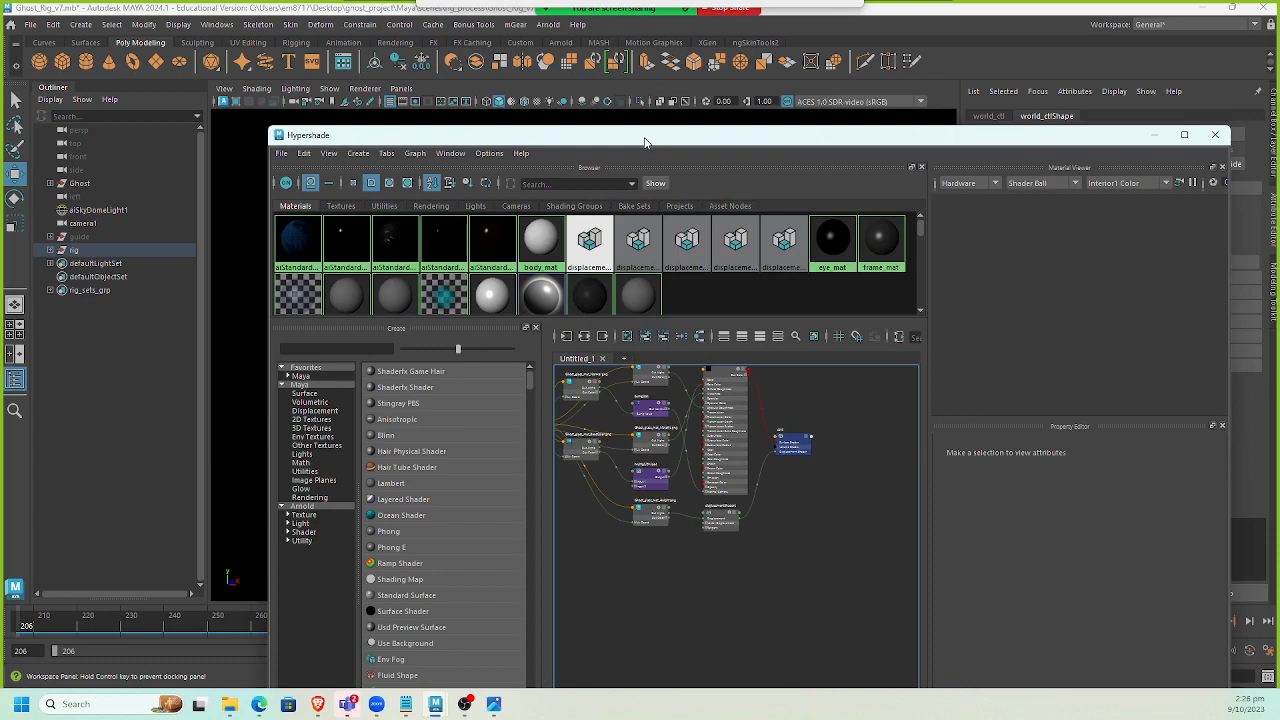
pyautogui.moveTo(645, 140); pyautogui.dragTo(671, 118)
pyautogui.moveTo(537, 118); pyautogui.dragTo(729, 120)
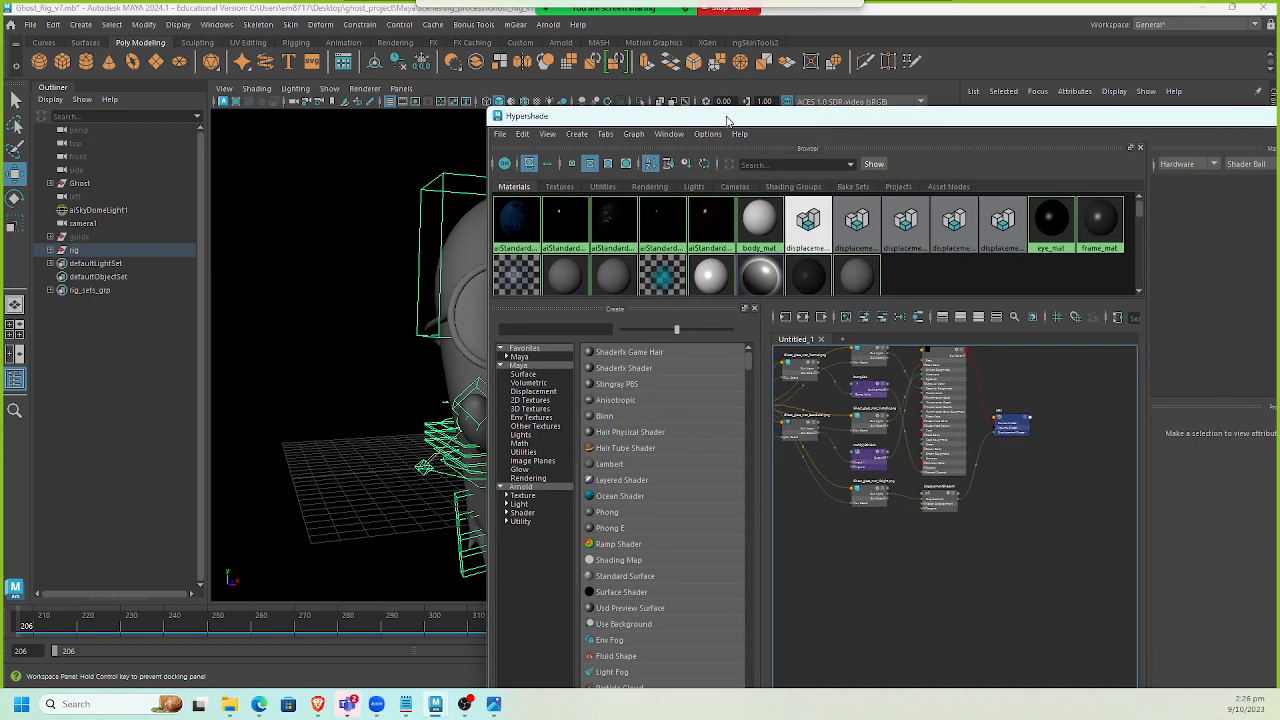
# Select a control on the rig, test moving it, then undo the move.
pyautogui.click(445, 218)
pyautogui.keyDown('alt'); pyautogui.moveTo(415, 250); pyautogui.dragTo(246, 270, button='middle'); pyautogui.keyUp('alt')
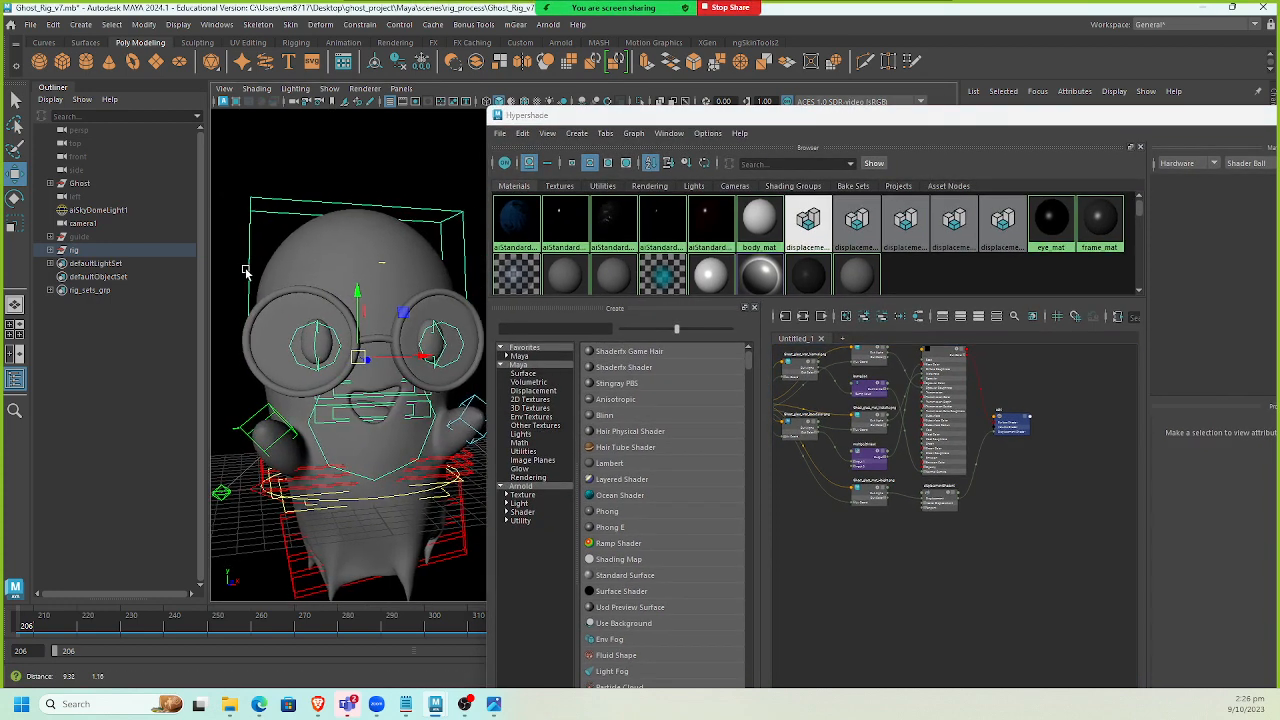
pyautogui.moveTo(357, 356); pyautogui.dragTo(287, 275)
pyautogui.hotkey('ctrl', 'z')
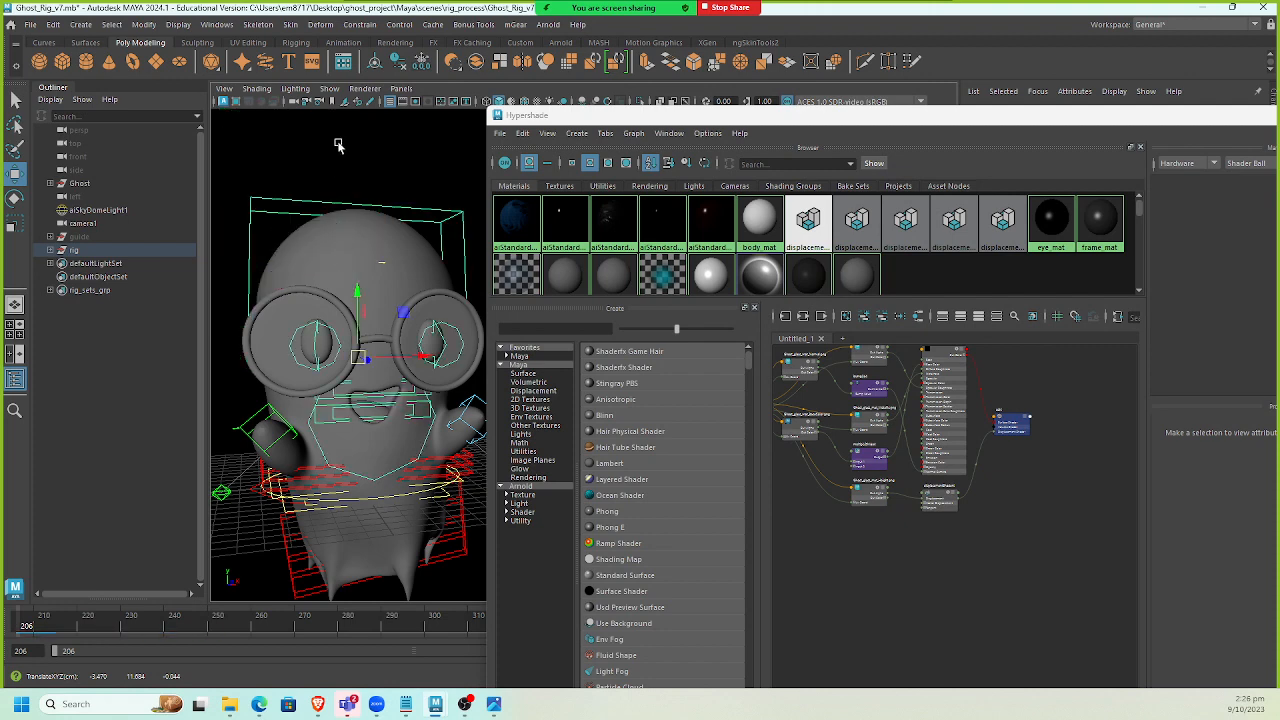
# Move the Hypershade window out of the way so the character is visible.
pyautogui.click(330, 88)
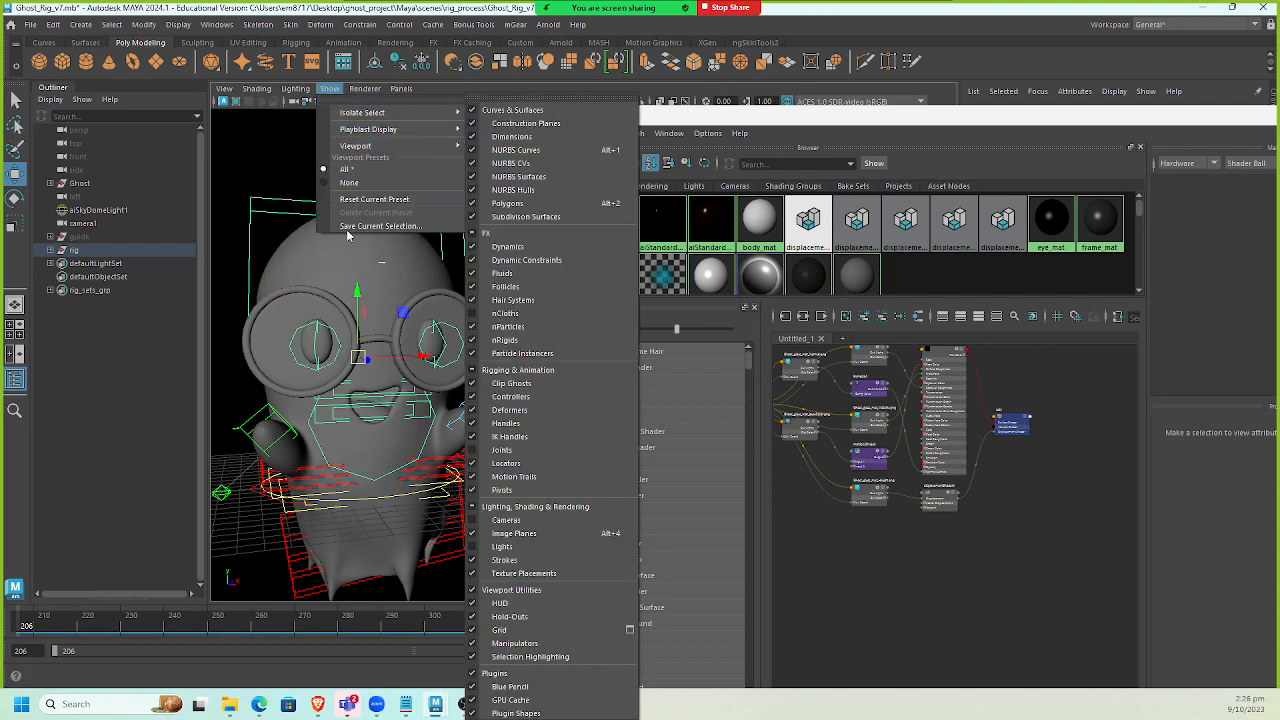
pyautogui.click(345, 279)
pyautogui.click(336, 276)
pyautogui.moveTo(1186, 115); pyautogui.dragTo(910, 339)
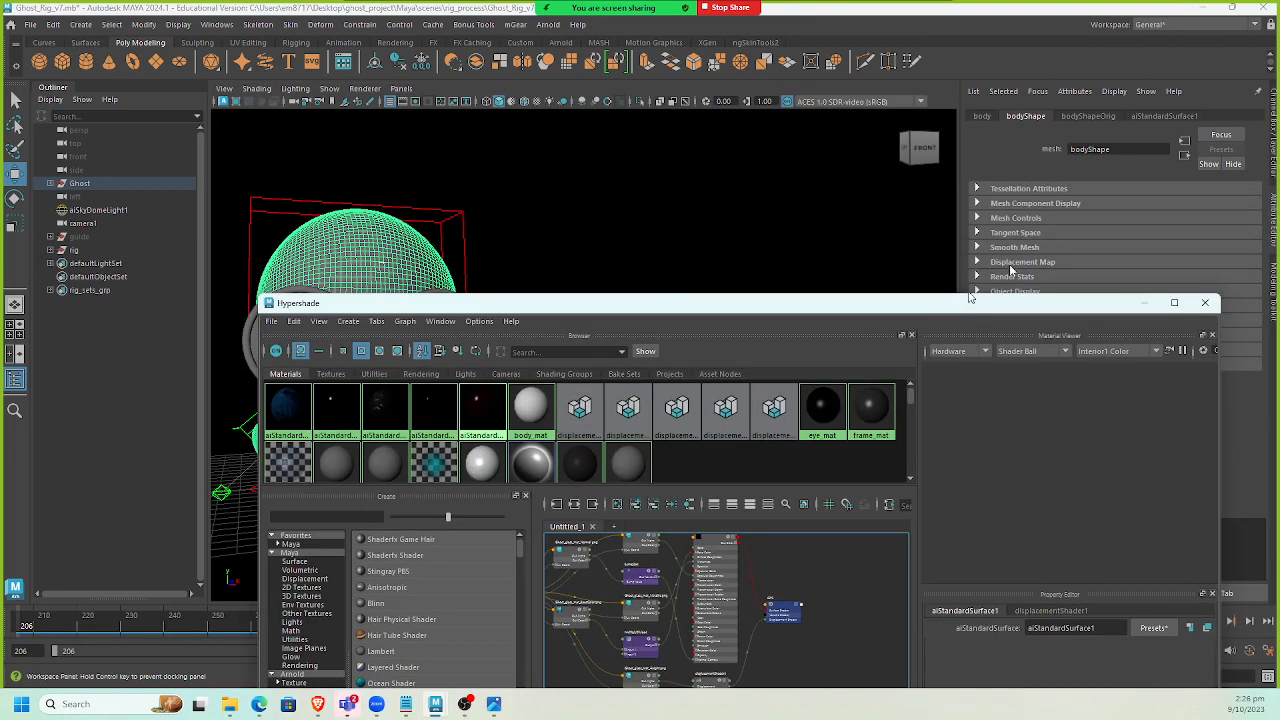
pyautogui.click(1274, 128)
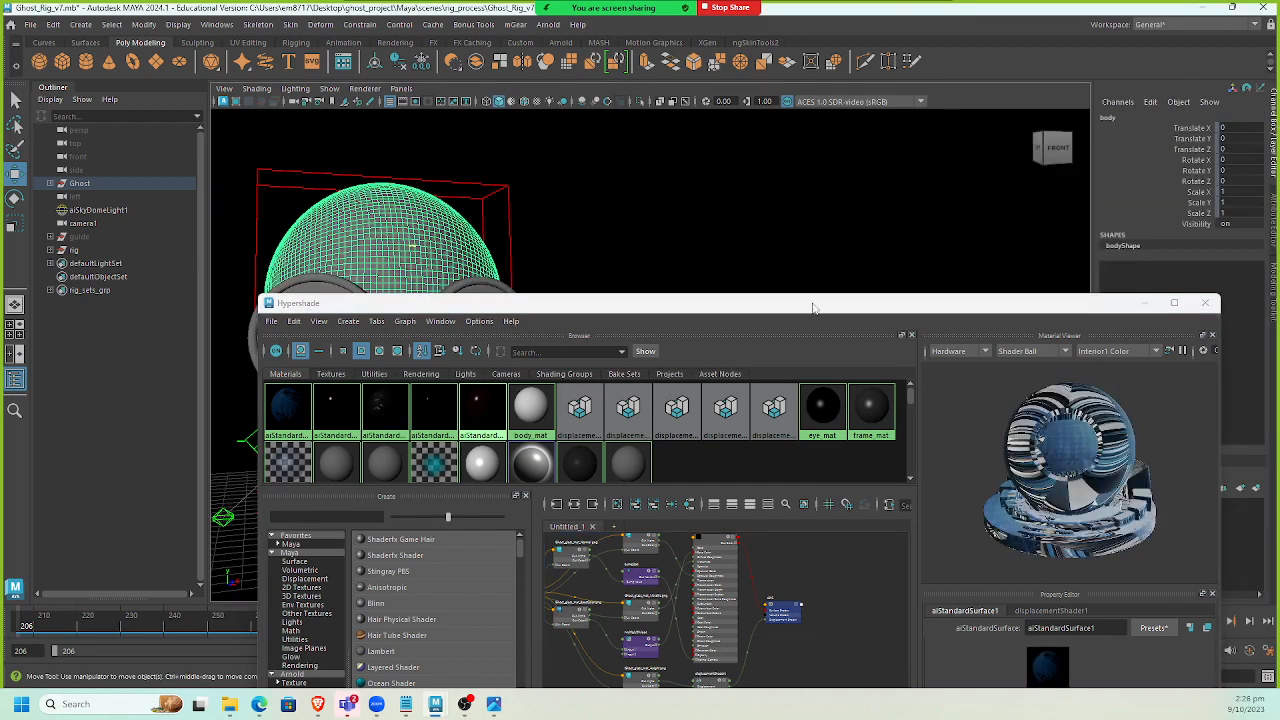
pyautogui.moveTo(813, 308); pyautogui.dragTo(674, 500)
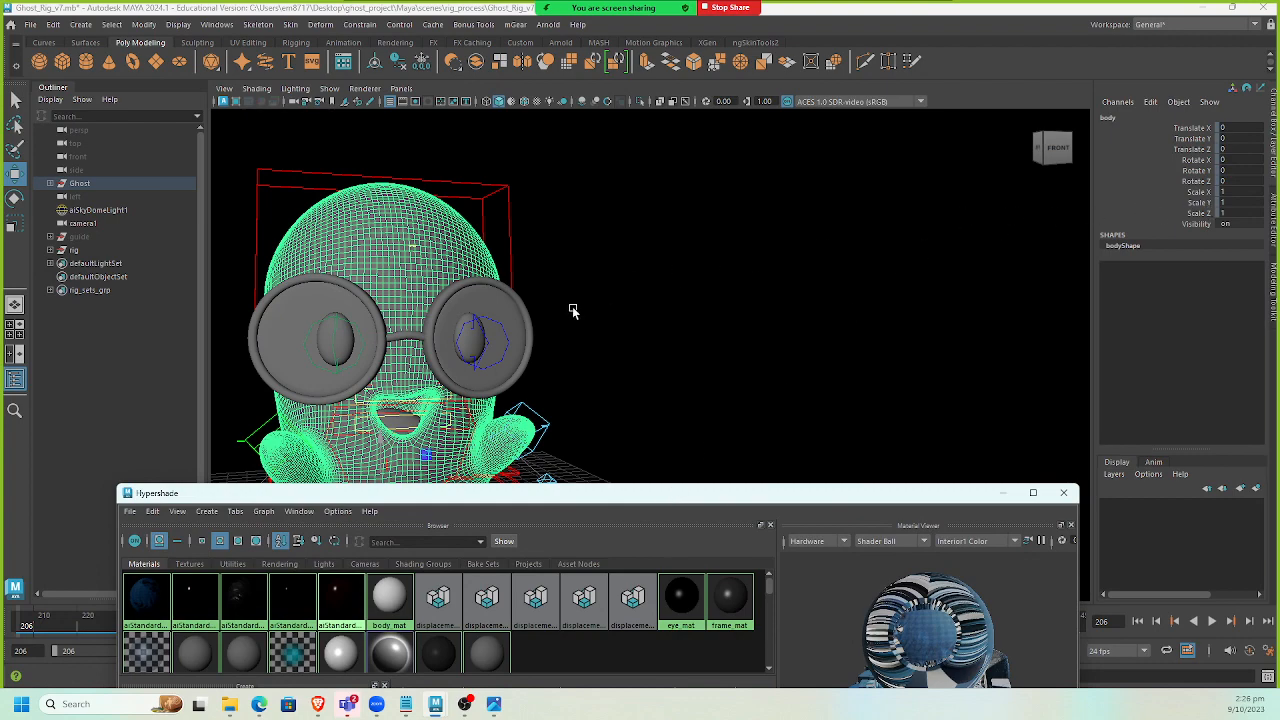
# Select the jaw and arm controls, test moving each one, and undo each move.
pyautogui.click(527, 330)
pyautogui.keyDown('alt'); pyautogui.moveTo(527, 330); pyautogui.dragTo(651, 329); pyautogui.keyUp('alt')
pyautogui.click(652, 330)
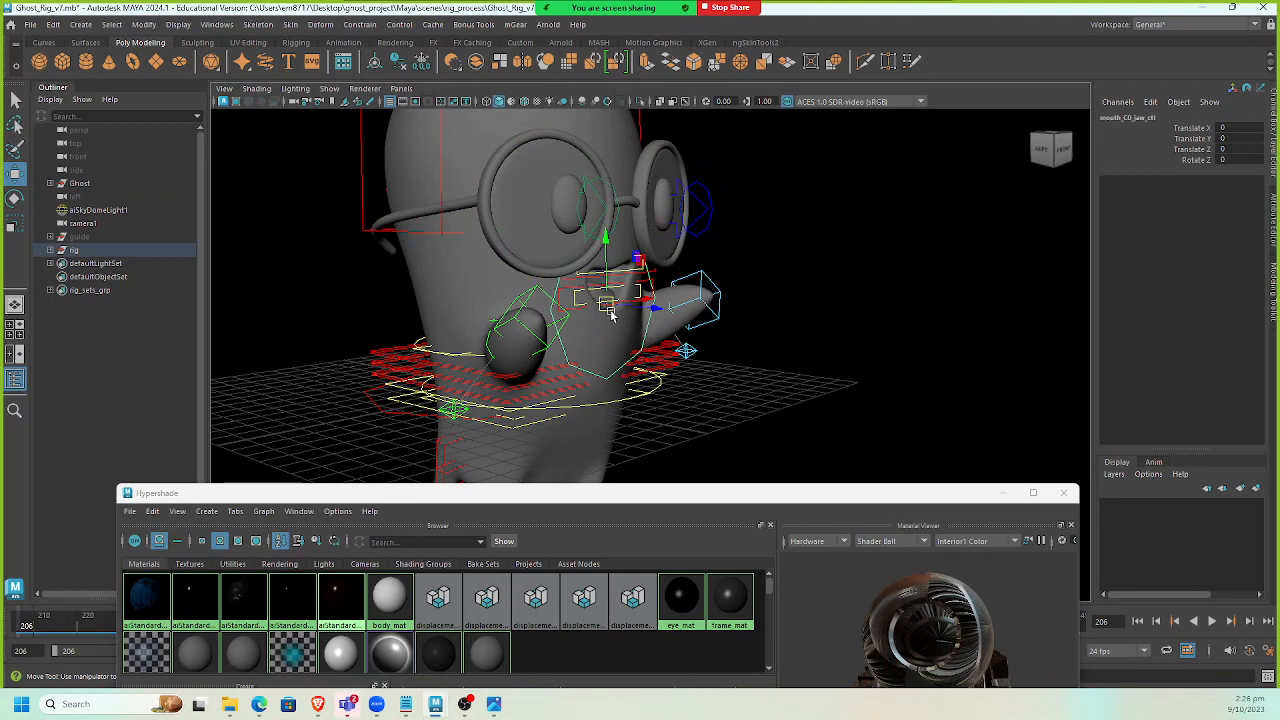
pyautogui.moveTo(750, 268); pyautogui.dragTo(787, 333)
pyautogui.hotkey('ctrl', 'z')
pyautogui.click(716, 316)
pyautogui.moveTo(692, 303); pyautogui.dragTo(616, 282)
pyautogui.hotkey('ctrl', 'z')
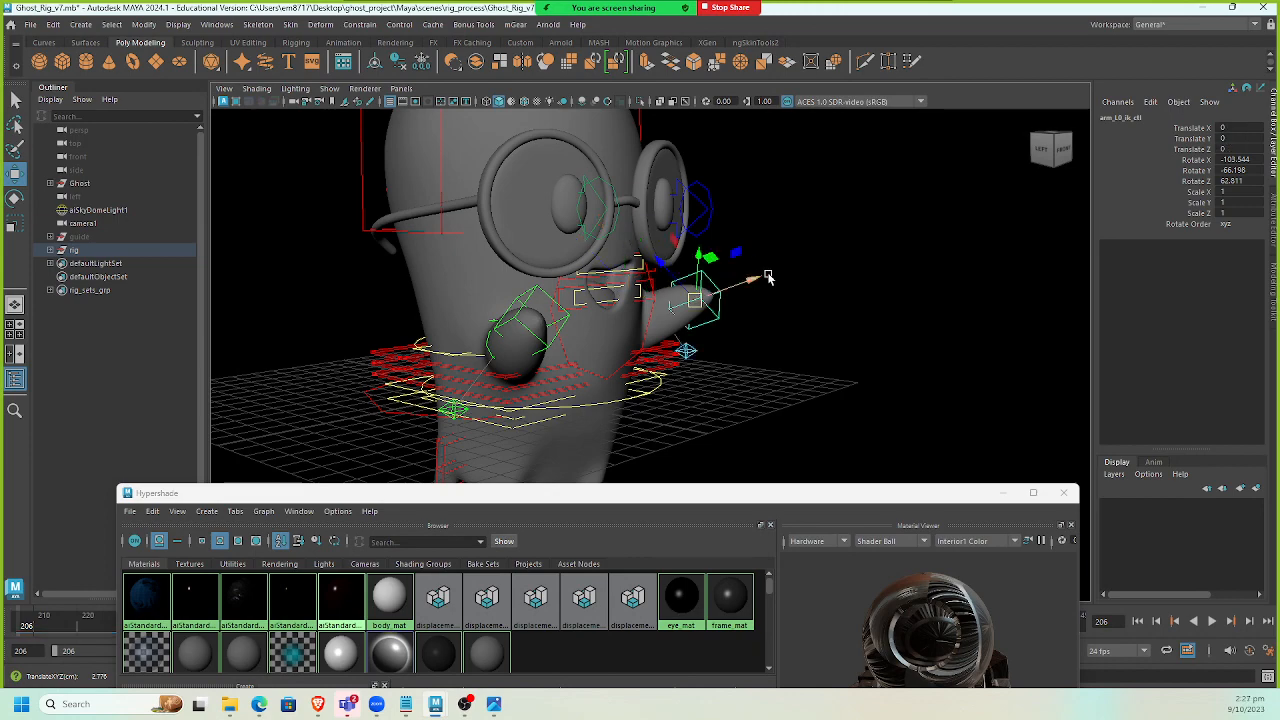
pyautogui.keyDown('alt'); pyautogui.moveTo(768, 277); pyautogui.dragTo(801, 250, button='middle'); pyautogui.keyUp('alt')
pyautogui.moveTo(900, 493); pyautogui.dragTo(980, 114)
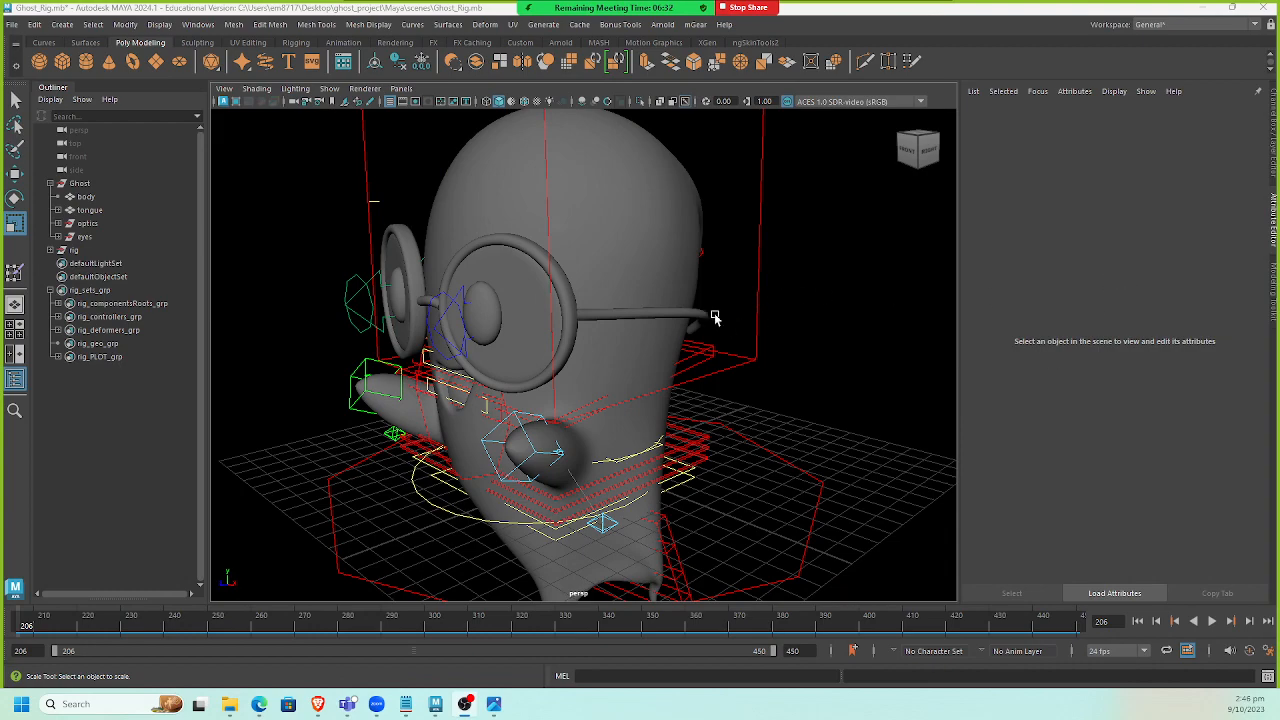
# Select the eye control in Ghost_Rig, test scaling and moving it, and undo the changes.
pyautogui.keyDown('alt'); pyautogui.moveTo(702, 261); pyautogui.dragTo(657, 269); pyautogui.keyUp('alt')
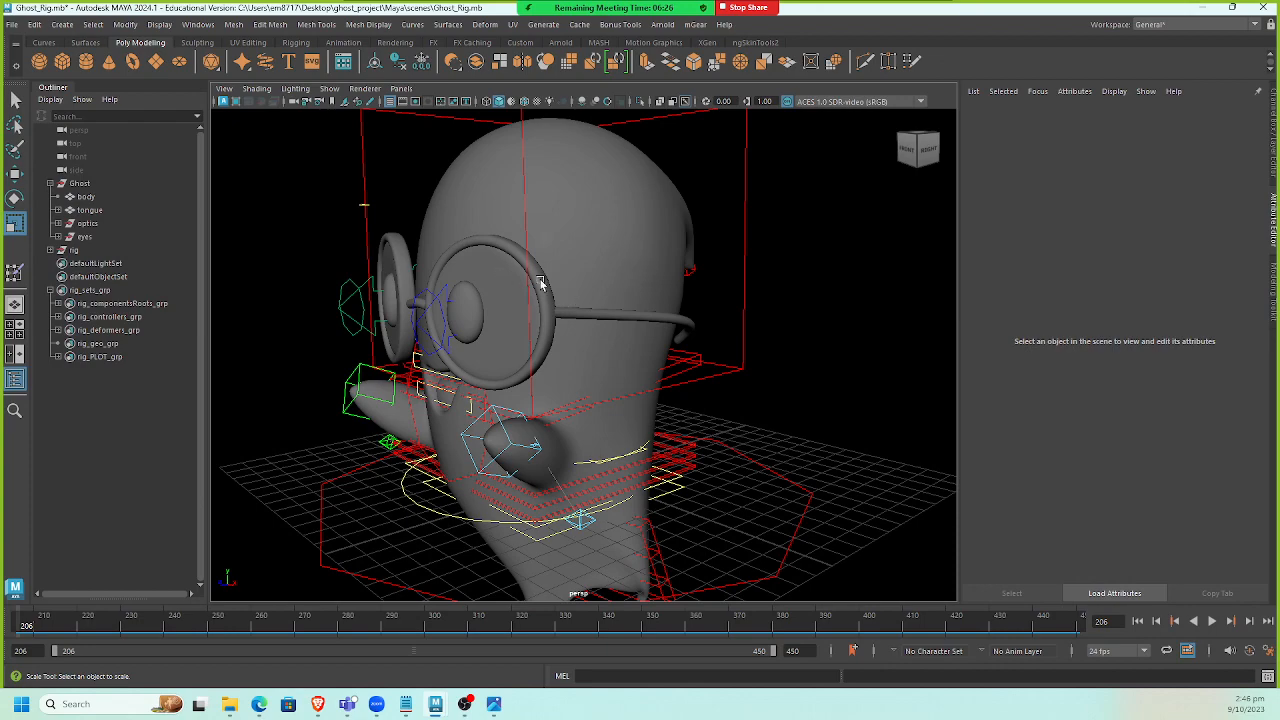
pyautogui.keyDown('alt'); pyautogui.moveTo(489, 302); pyautogui.dragTo(447, 347); pyautogui.keyUp('alt')
pyautogui.click(481, 376)
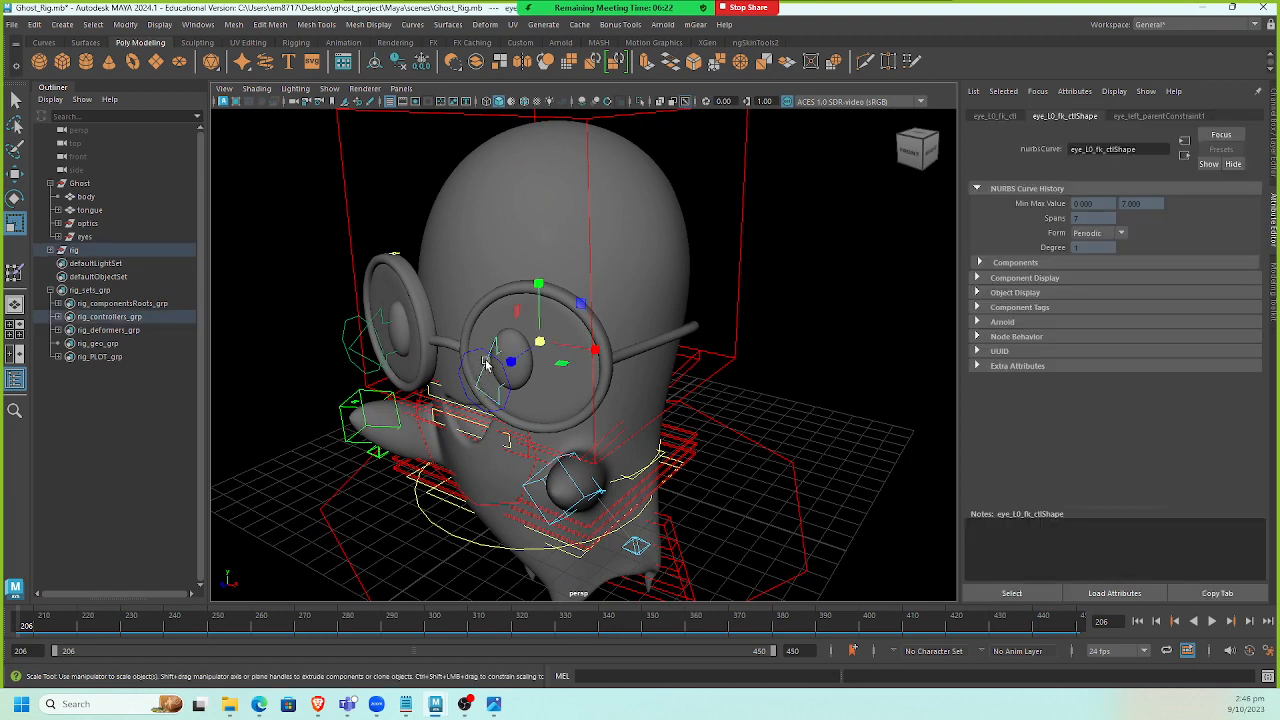
pyautogui.press('e')
pyautogui.moveTo(543, 357); pyautogui.dragTo(783, 426)
pyautogui.click(718, 380)
pyautogui.click(697, 378)
pyautogui.hotkey('ctrl', 'z')
pyautogui.click(807, 434)
pyautogui.press('w')
pyautogui.hotkey('ctrl', 'z')
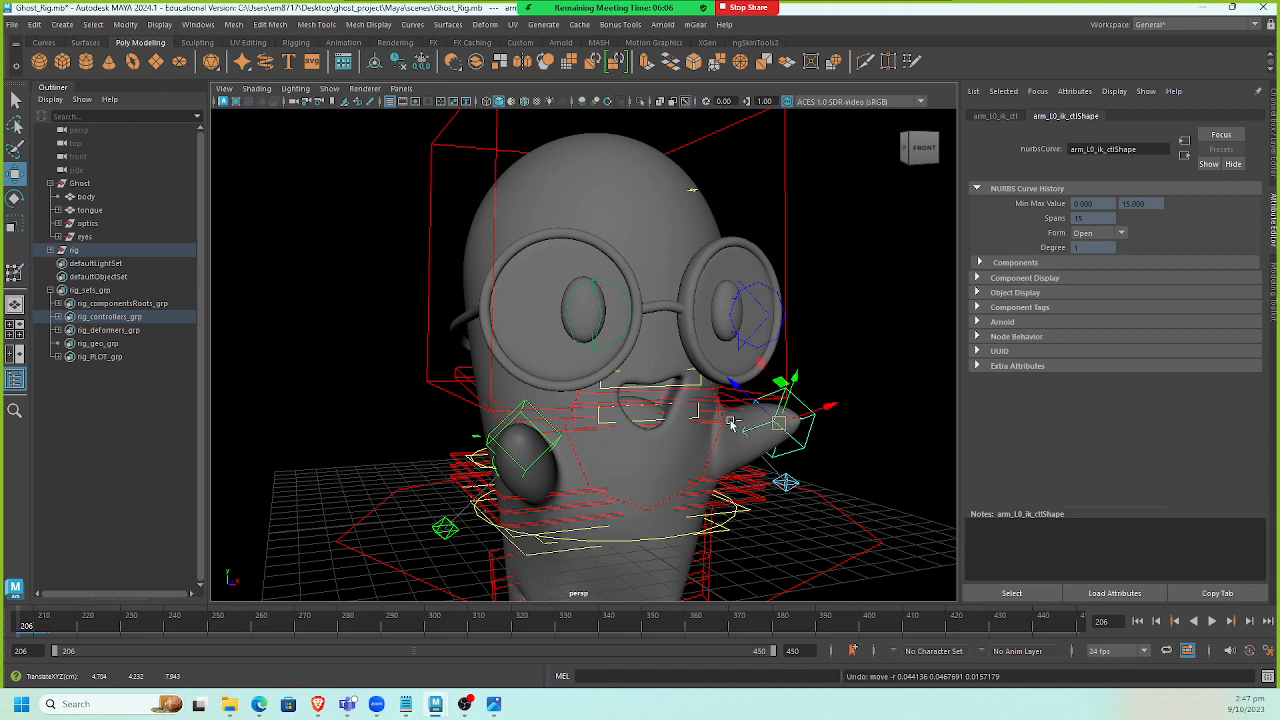
# Test moving the left arm IK control, then undo the move.
pyautogui.click(493, 445)
pyautogui.moveTo(514, 449); pyautogui.dragTo(488, 363)
pyautogui.hotkey('ctrl', 'z')
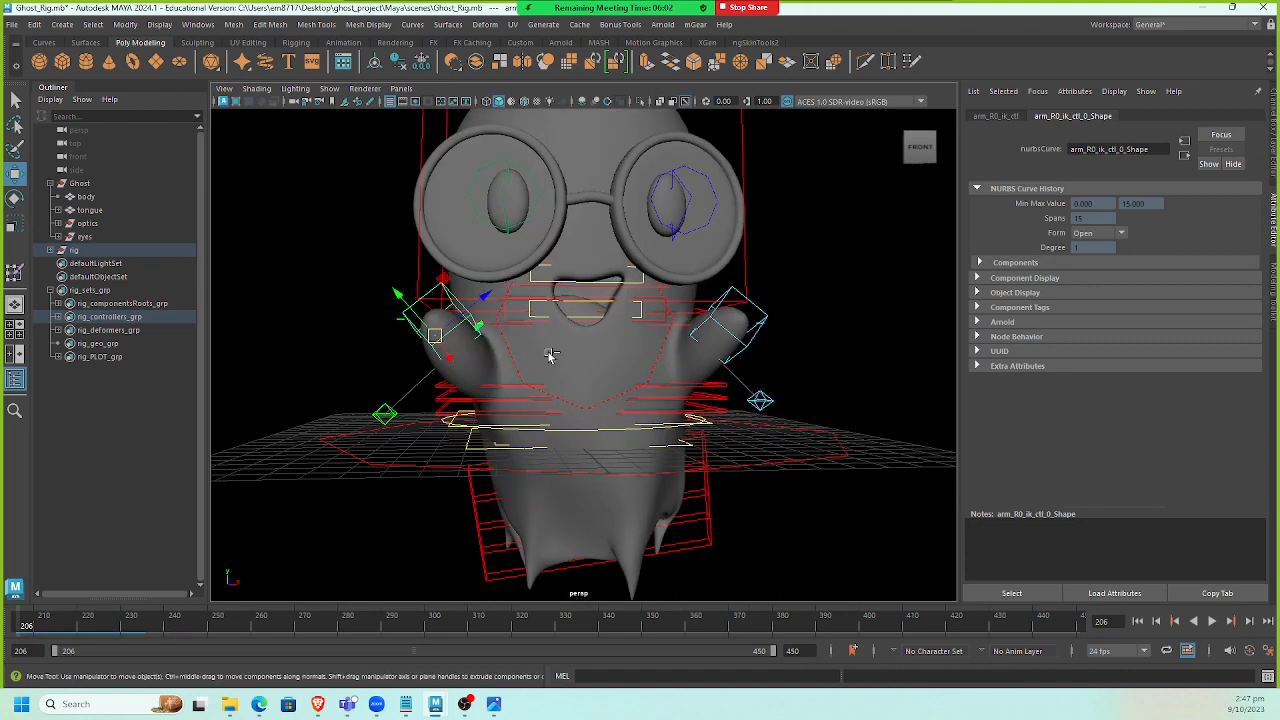
# Save the Ghost_Rig scene.
pyautogui.hotkey('ctrl', 's')
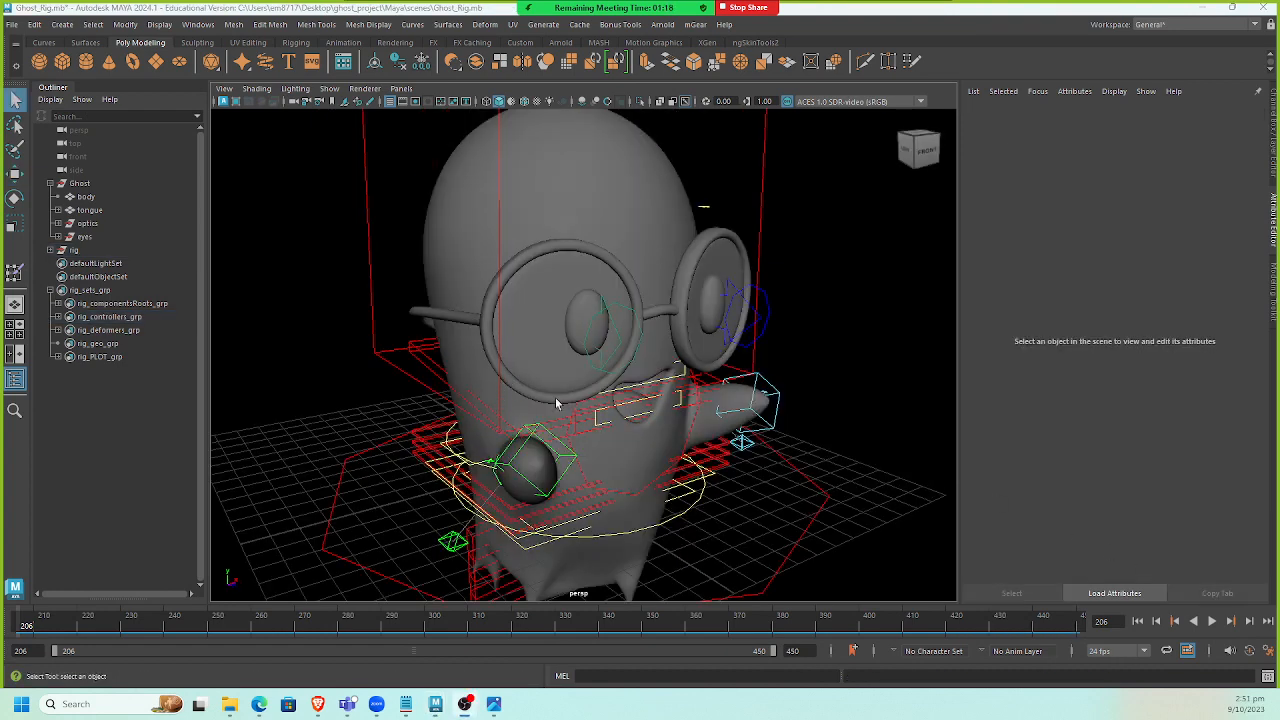
pyautogui.keyDown('alt'); pyautogui.moveTo(676, 445); pyautogui.dragTo(654, 409, button='middle'); pyautogui.keyUp('alt')
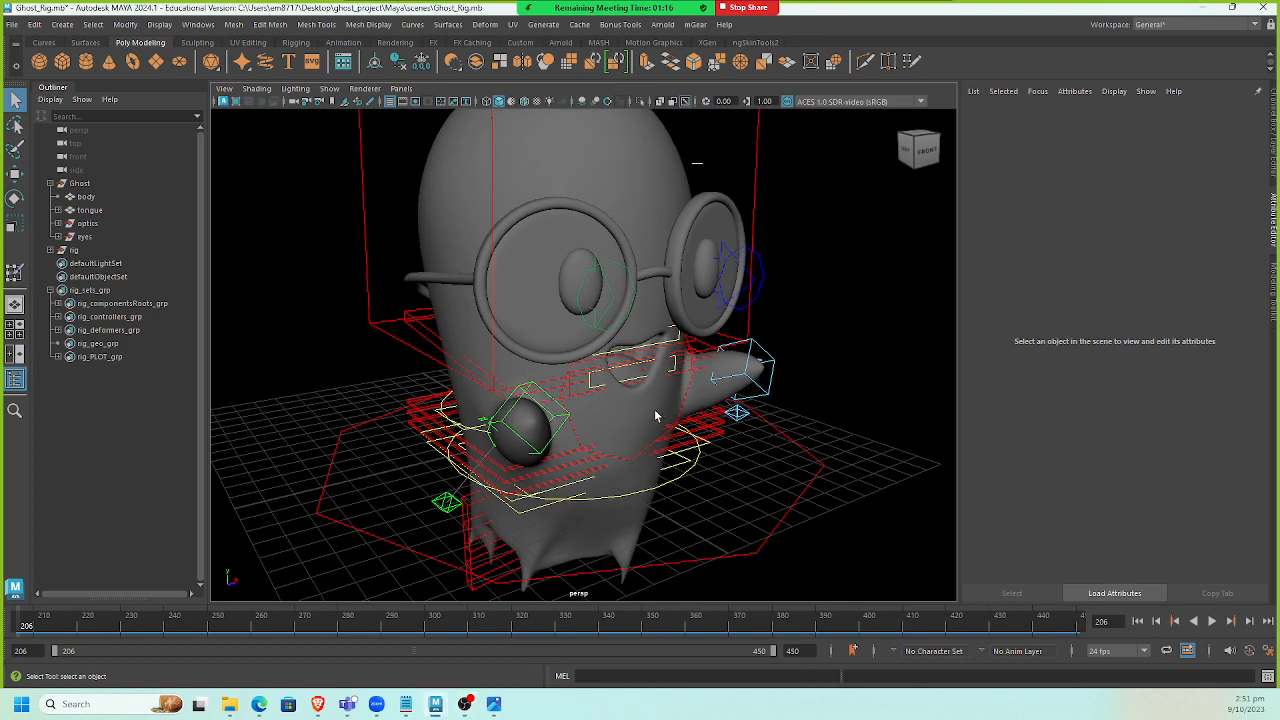
pyautogui.hotkey('ctrl', 's')
# Switch to the ghost_shot1 scene and reload the Ghost_Rig reference in the Reference Editor.
pyautogui.moveTo(436, 706)
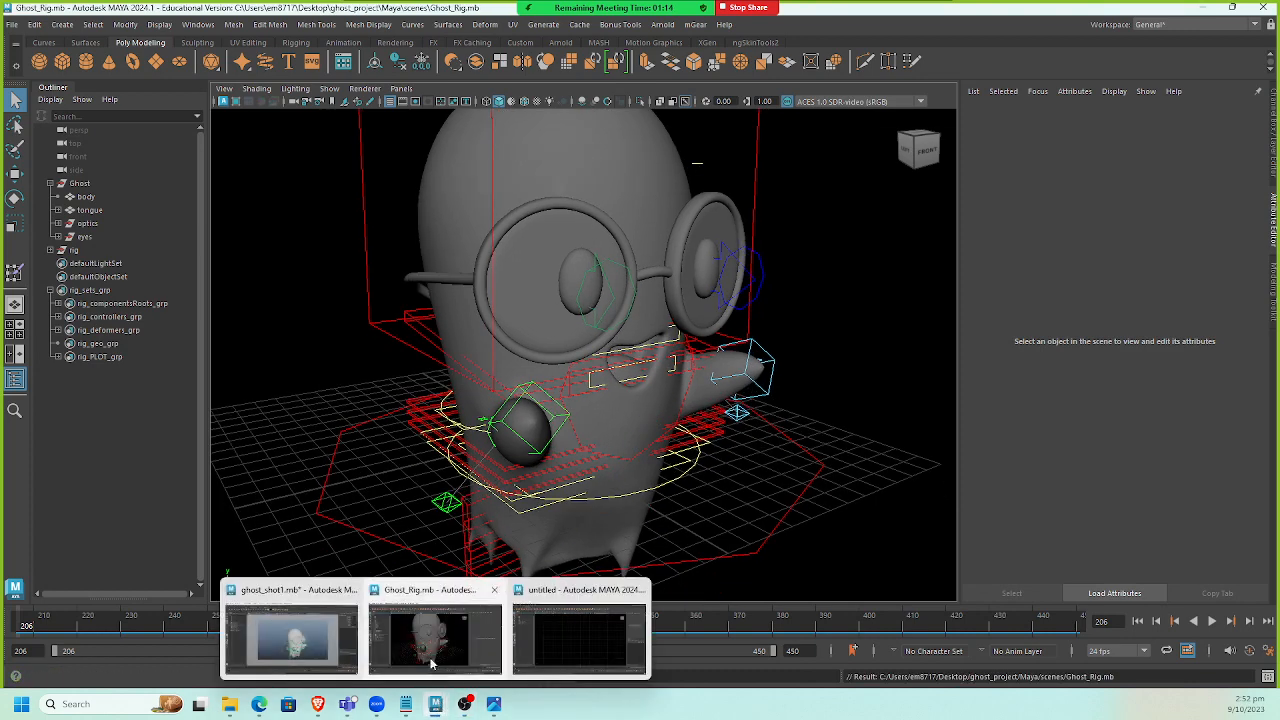
pyautogui.click(294, 634)
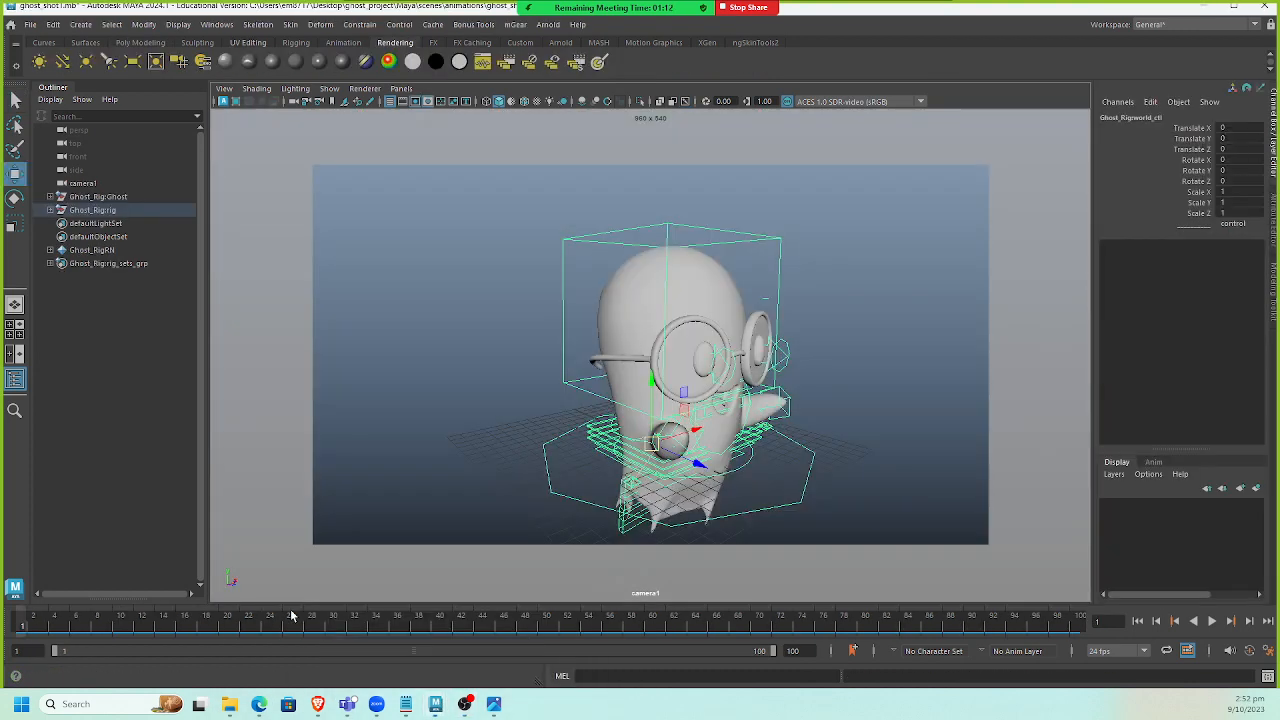
pyautogui.click(104, 214)
pyautogui.click(30, 24)
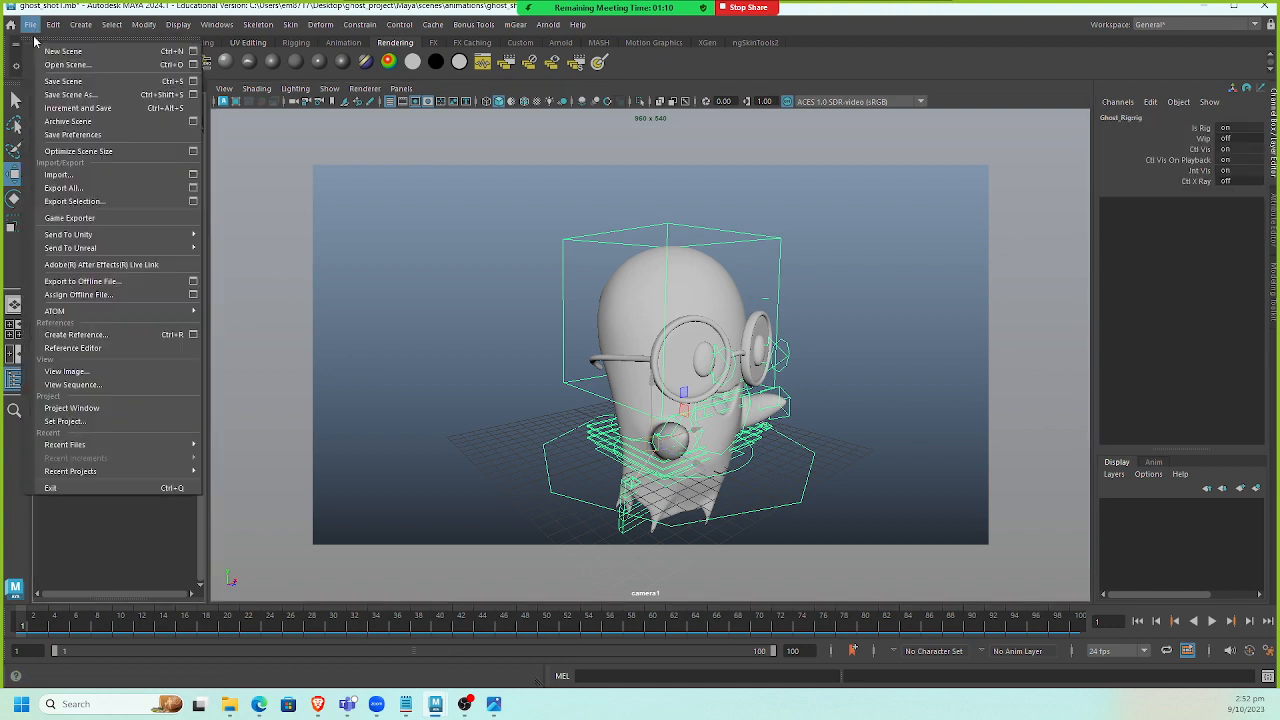
pyautogui.click(125, 348)
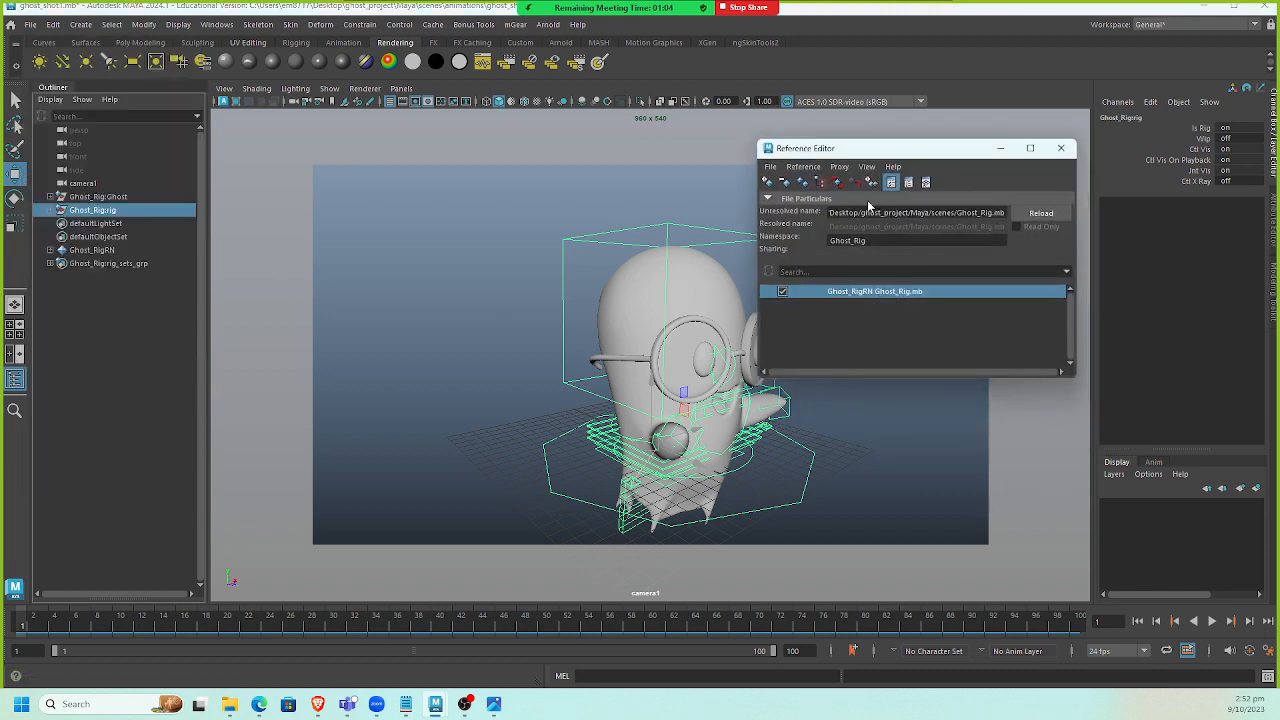
pyautogui.click(838, 183)
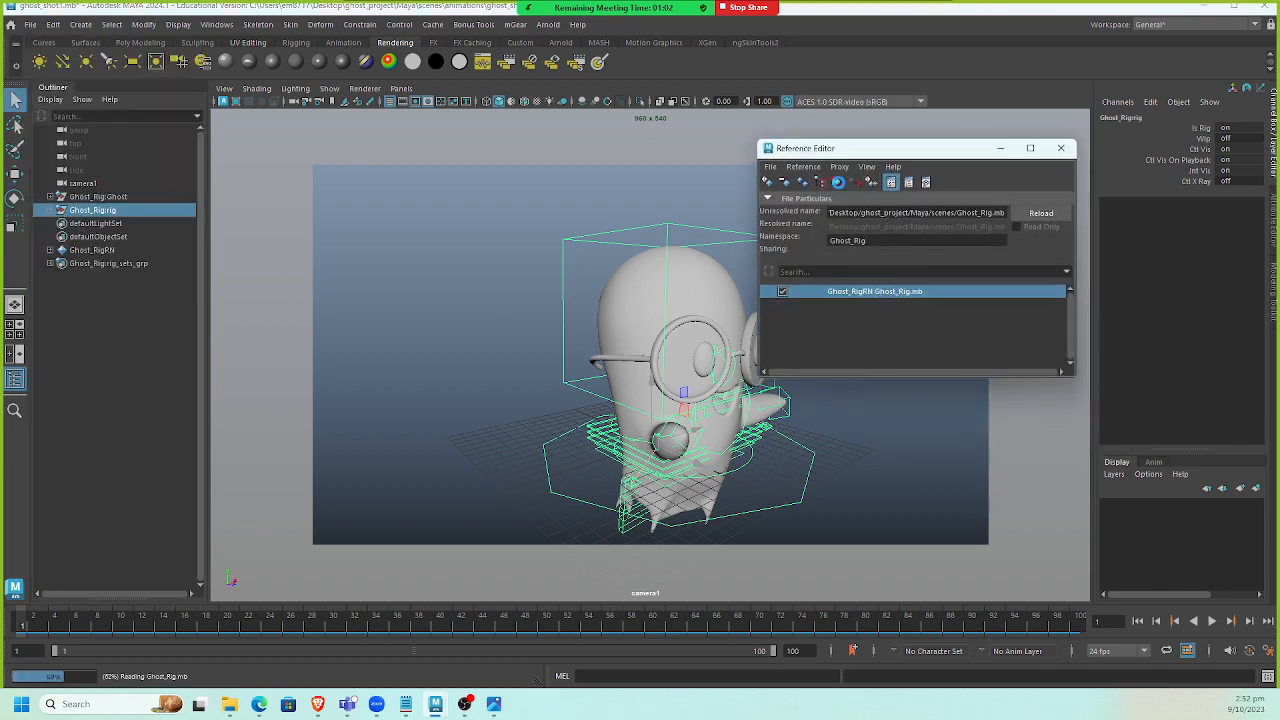
# Test moving the world control and rotating a spine control in the shot, undoing the rotation.
pyautogui.press('w')
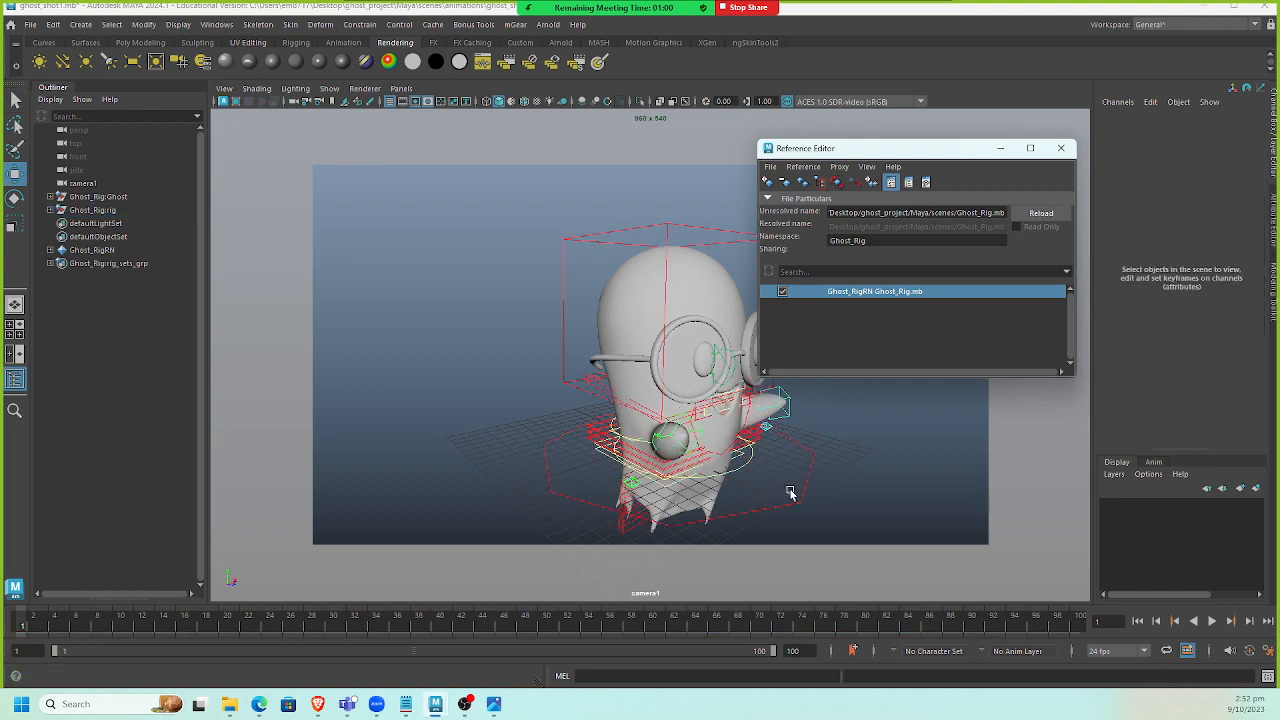
pyautogui.click(793, 496)
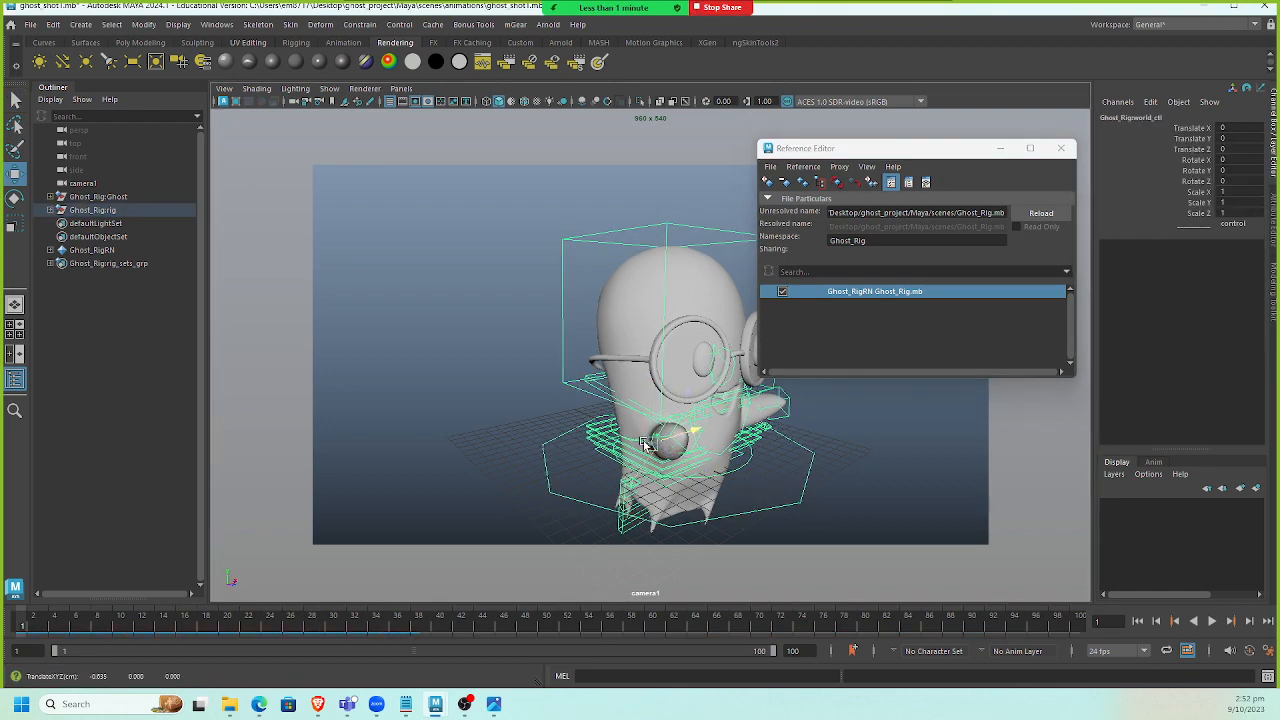
pyautogui.moveTo(674, 437); pyautogui.dragTo(688, 470)
pyautogui.click(703, 466)
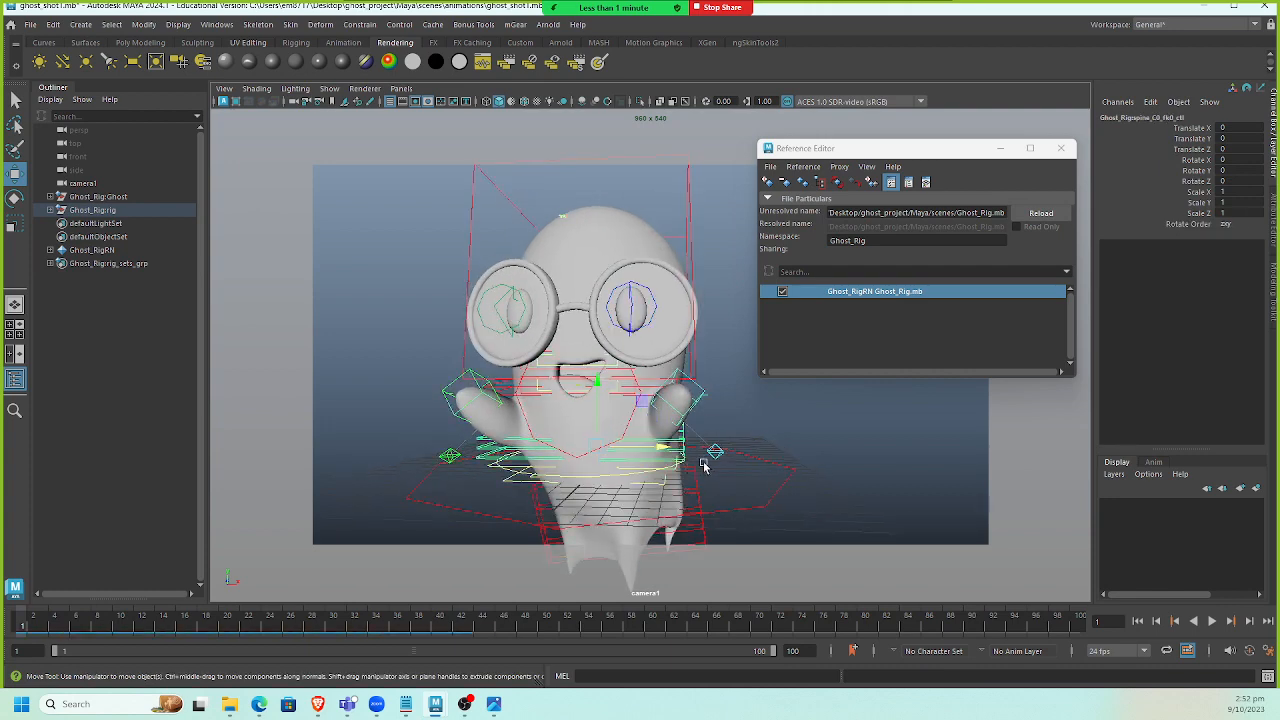
pyautogui.click(690, 441)
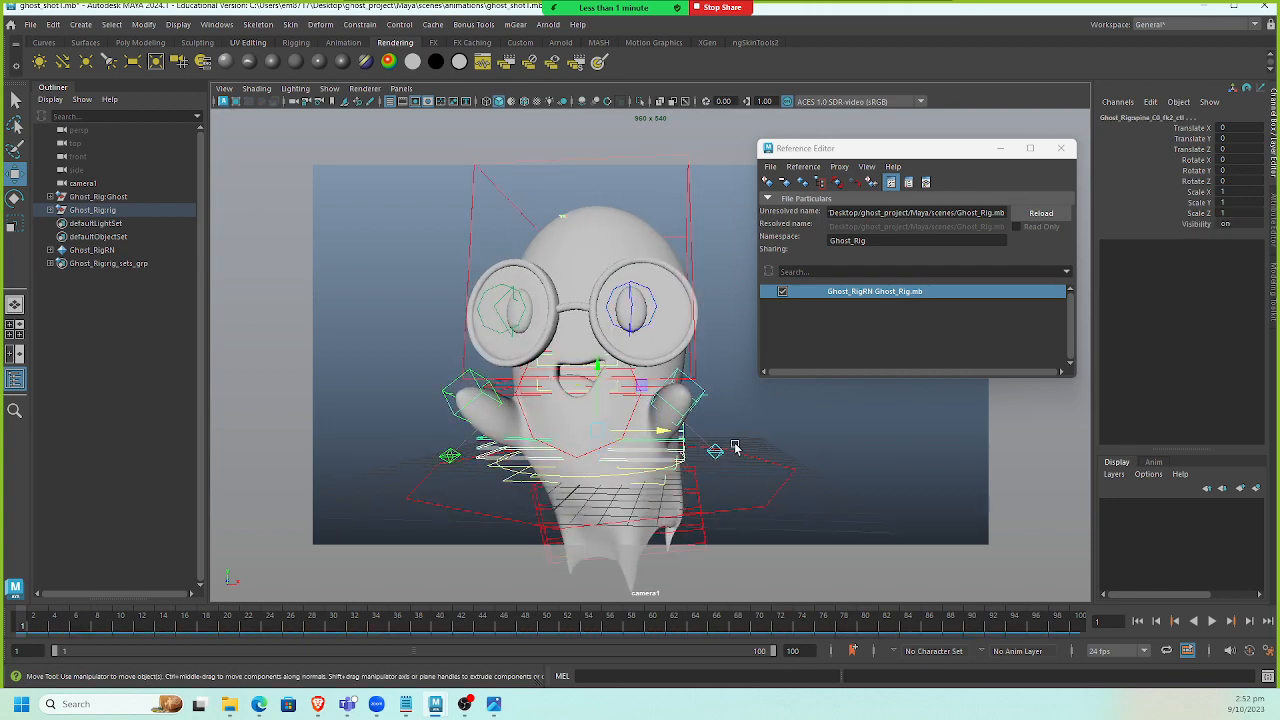
pyautogui.press('e')
pyautogui.moveTo(667, 430); pyautogui.dragTo(748, 466)
pyautogui.hotkey('ctrl', 'z')
pyautogui.scroll(-4, 633, 418)
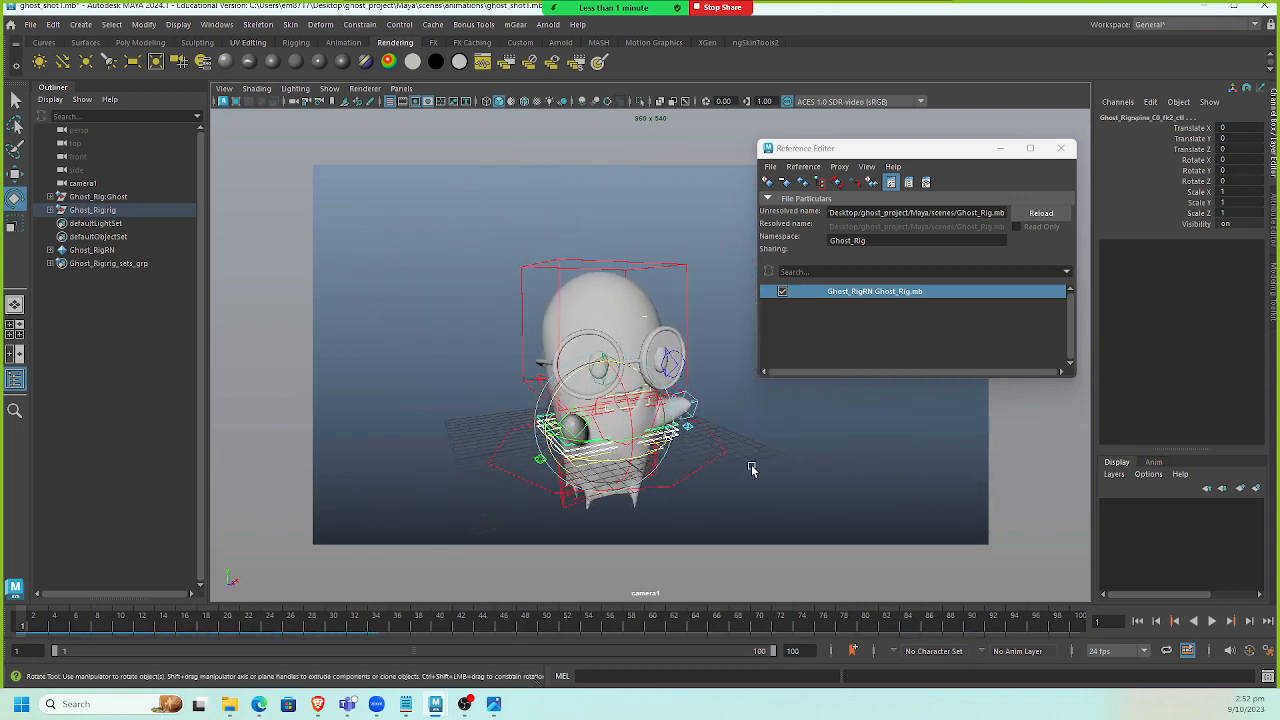
# Close the Reference Editor and select the rig's global control.
pyautogui.click(1061, 148)
pyautogui.click(806, 322)
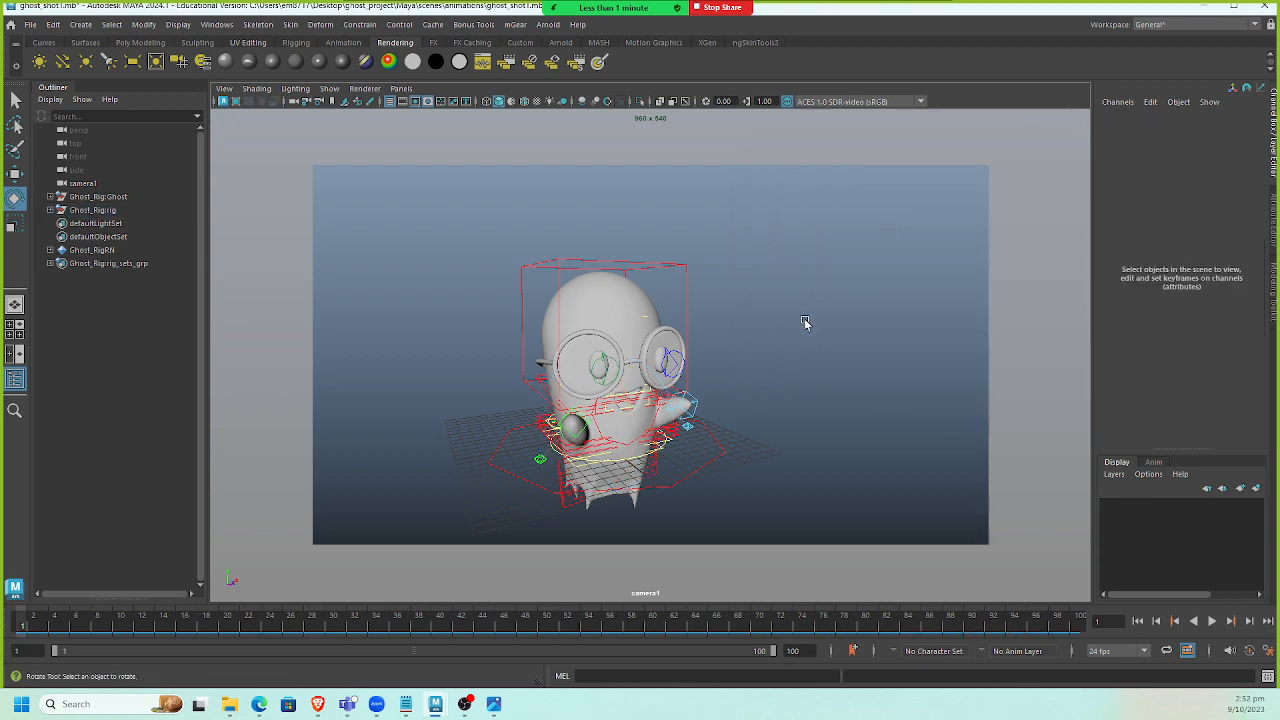
pyautogui.keyDown('alt'); pyautogui.moveTo(681, 385); pyautogui.dragTo(597, 395); pyautogui.keyUp('alt')
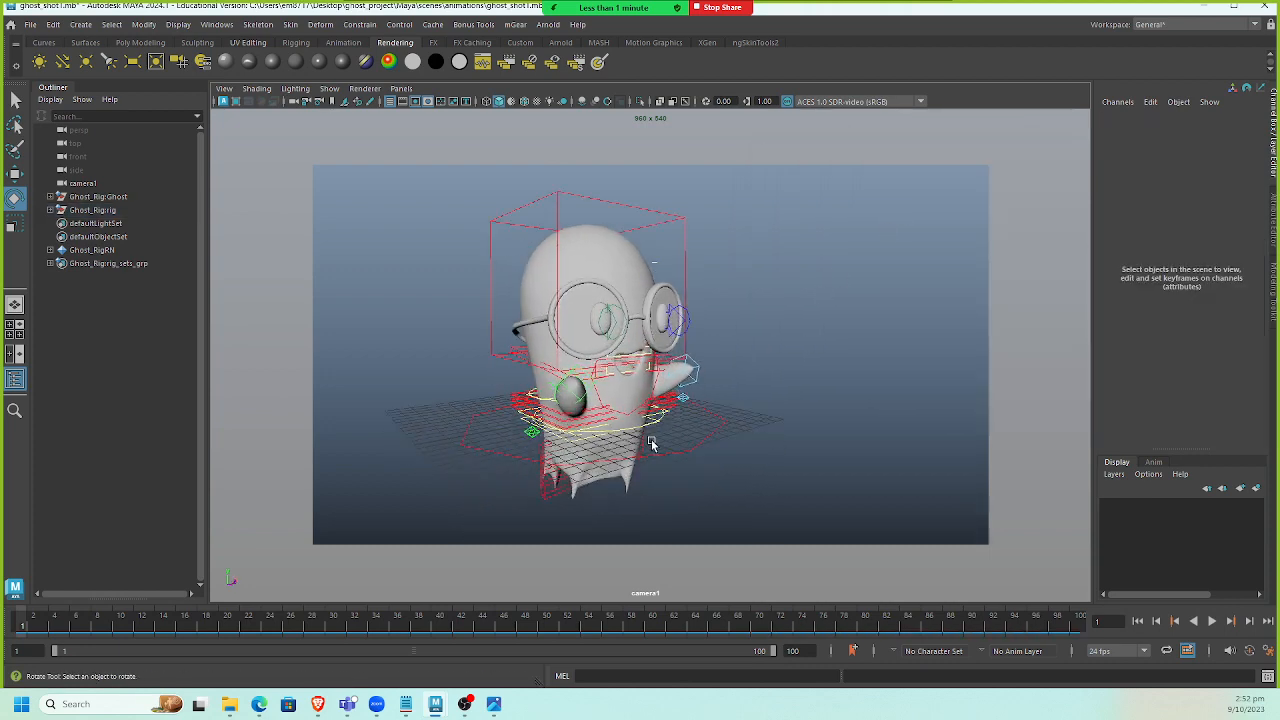
pyautogui.click(578, 446)
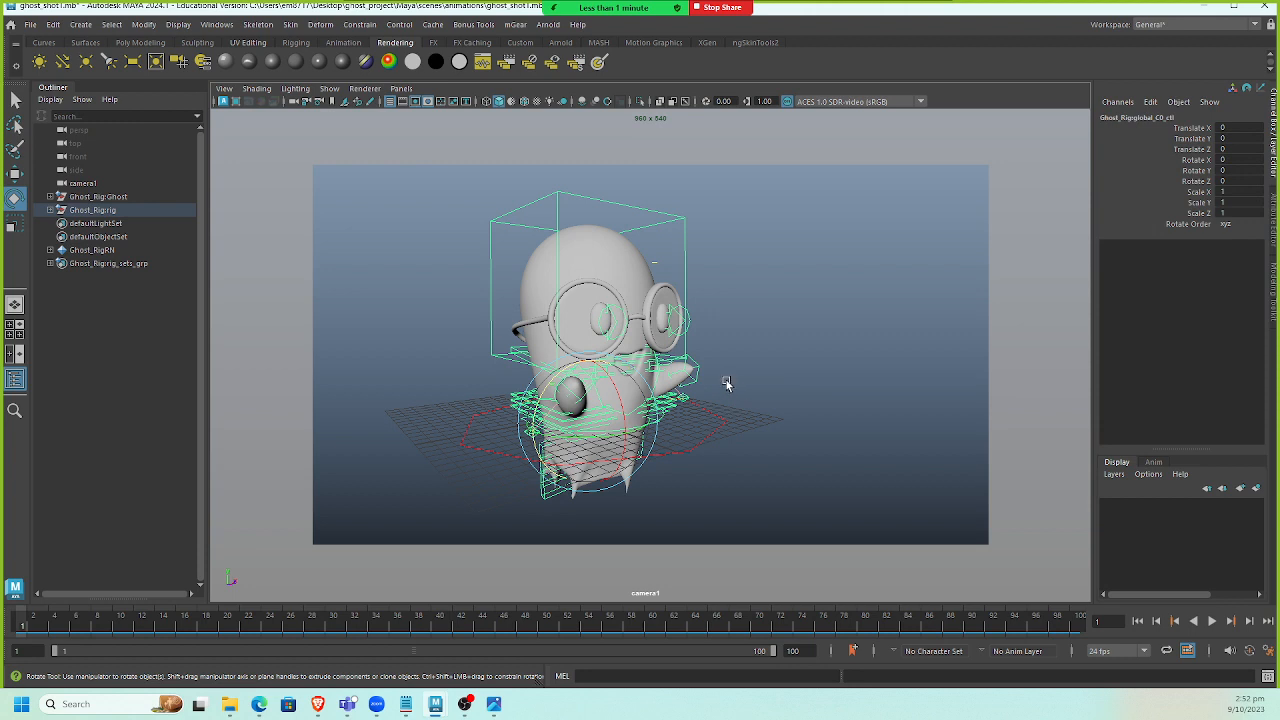
pyautogui.click(724, 460)
pyautogui.click(792, 430)
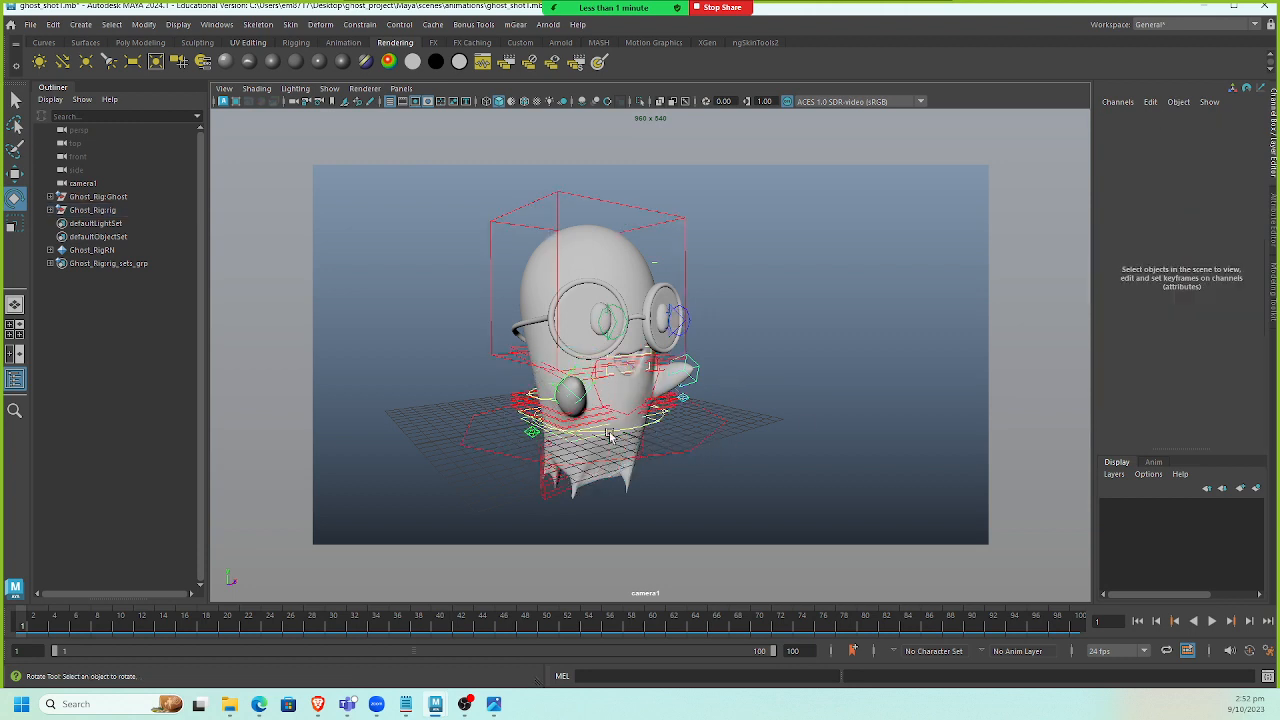
pyautogui.click(590, 440)
pyautogui.click(791, 417)
pyautogui.click(573, 443)
# Test rotating and moving the global control, then undo the changes.
pyautogui.moveTo(617, 420); pyautogui.dragTo(448, 378)
pyautogui.press('w')
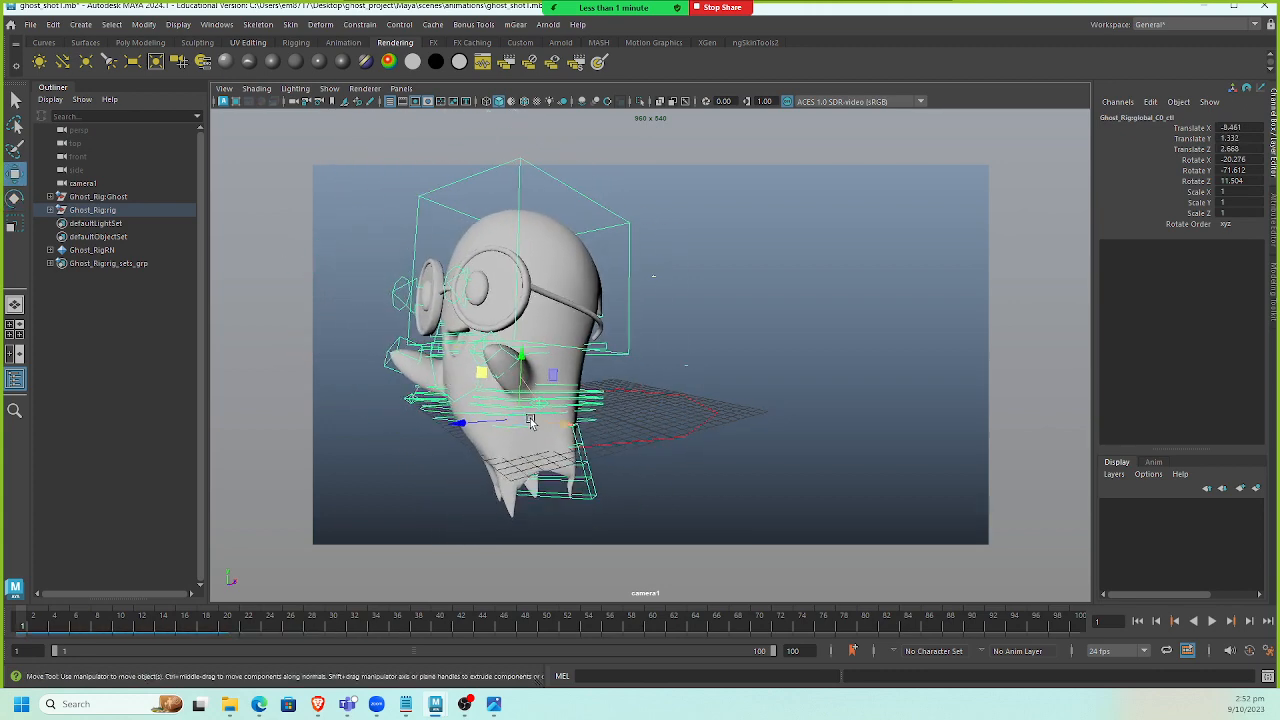
pyautogui.moveTo(525, 421); pyautogui.dragTo(432, 420)
pyautogui.hotkey('ctrl', 'z')
pyautogui.hotkey('ctrl', 'z')
pyautogui.hotkey('ctrl', 'z')
pyautogui.hotkey('ctrl', 'z')
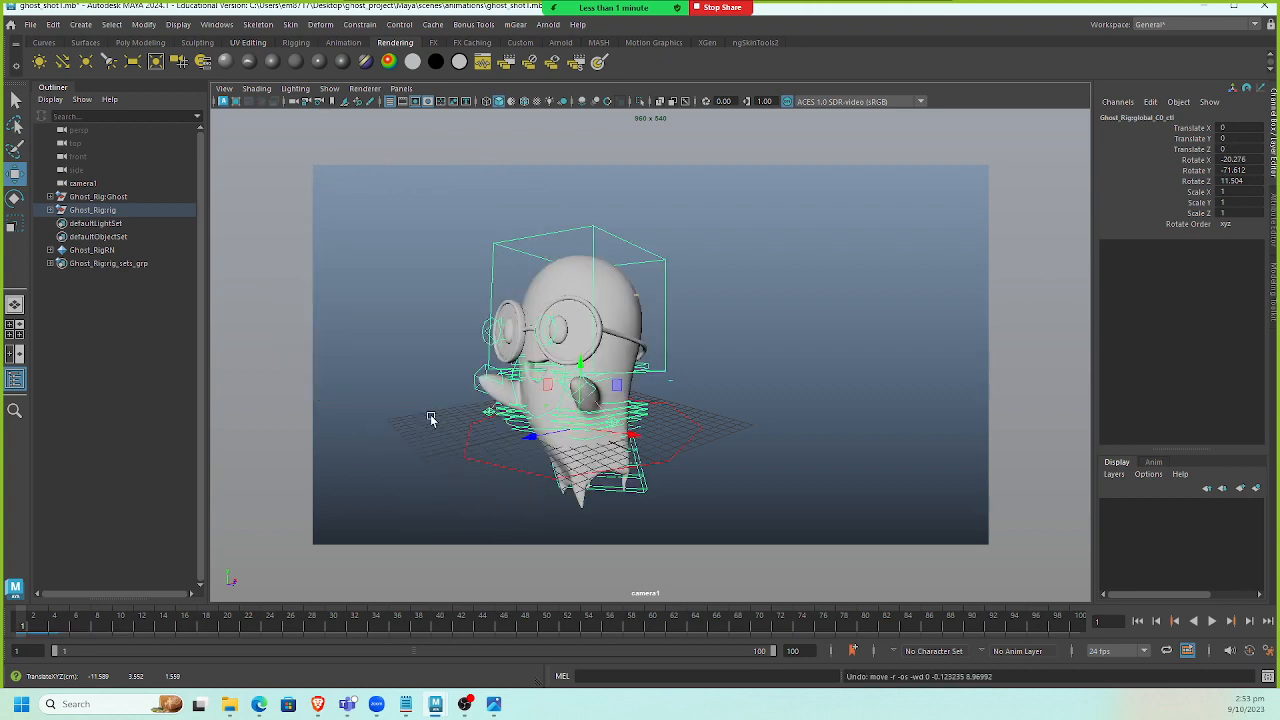
pyautogui.hotkey('ctrl', 'z')
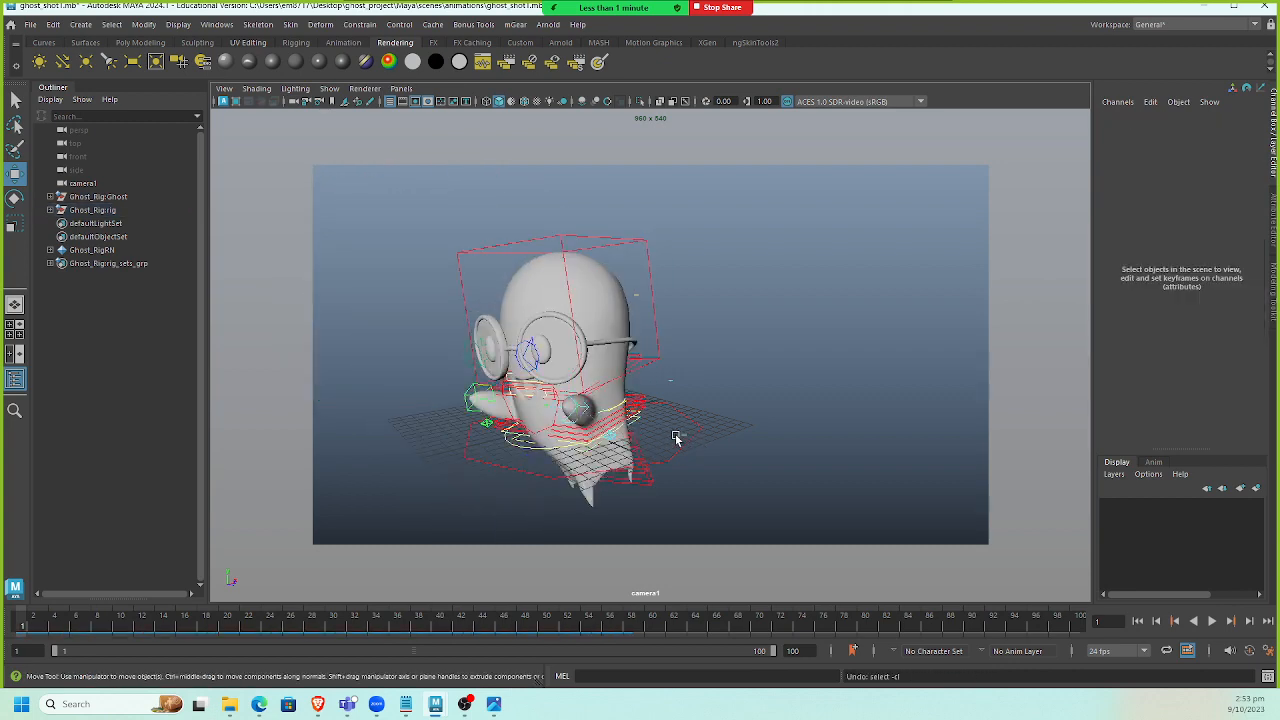
# Orbit close around the rig to inspect its controls near the head.
pyautogui.hotkey('ctrl', 'z')
pyautogui.click(688, 447)
pyautogui.moveTo(568, 422); pyautogui.dragTo(400, 404)
pyautogui.hotkey('ctrl', 'z')
pyautogui.moveTo(631, 418)
pyautogui.keyDown('alt'); pyautogui.mouseDown()
pyautogui.moveTo(558, 419)
pyautogui.moveTo(618, 418)
pyautogui.mouseUp(); pyautogui.keyUp('alt')
pyautogui.keyDown('alt'); pyautogui.moveTo(622, 418); pyautogui.dragTo(729, 440, button='right'); pyautogui.keyUp('alt')
pyautogui.keyDown('alt'); pyautogui.moveTo(672, 417); pyautogui.dragTo(685, 397, button='middle'); pyautogui.keyUp('alt')
pyautogui.keyDown('alt'); pyautogui.moveTo(685, 397); pyautogui.dragTo(631, 423); pyautogui.keyUp('alt')
pyautogui.click(607, 378)
pyautogui.keyDown('alt'); pyautogui.moveTo(631, 423); pyautogui.dragTo(663, 453, button='right'); pyautogui.keyUp('alt')
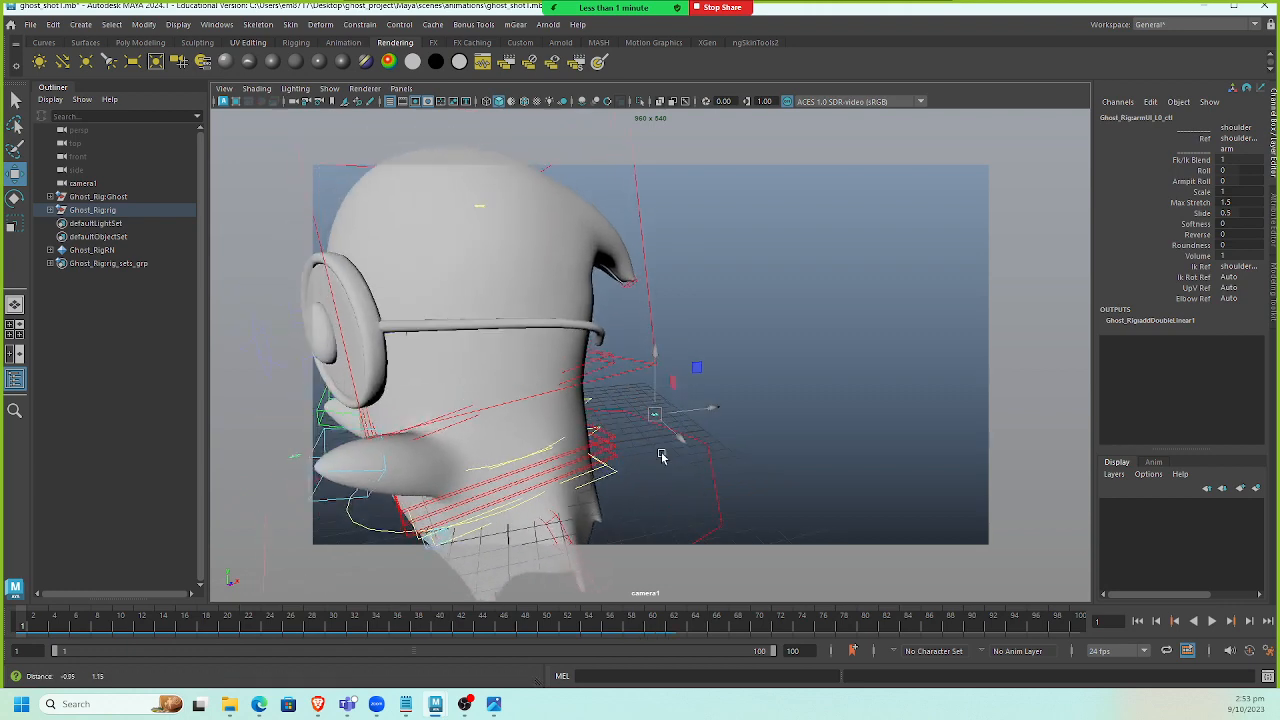
pyautogui.keyDown('alt'); pyautogui.moveTo(663, 453); pyautogui.dragTo(669, 451, button='middle'); pyautogui.keyUp('alt')
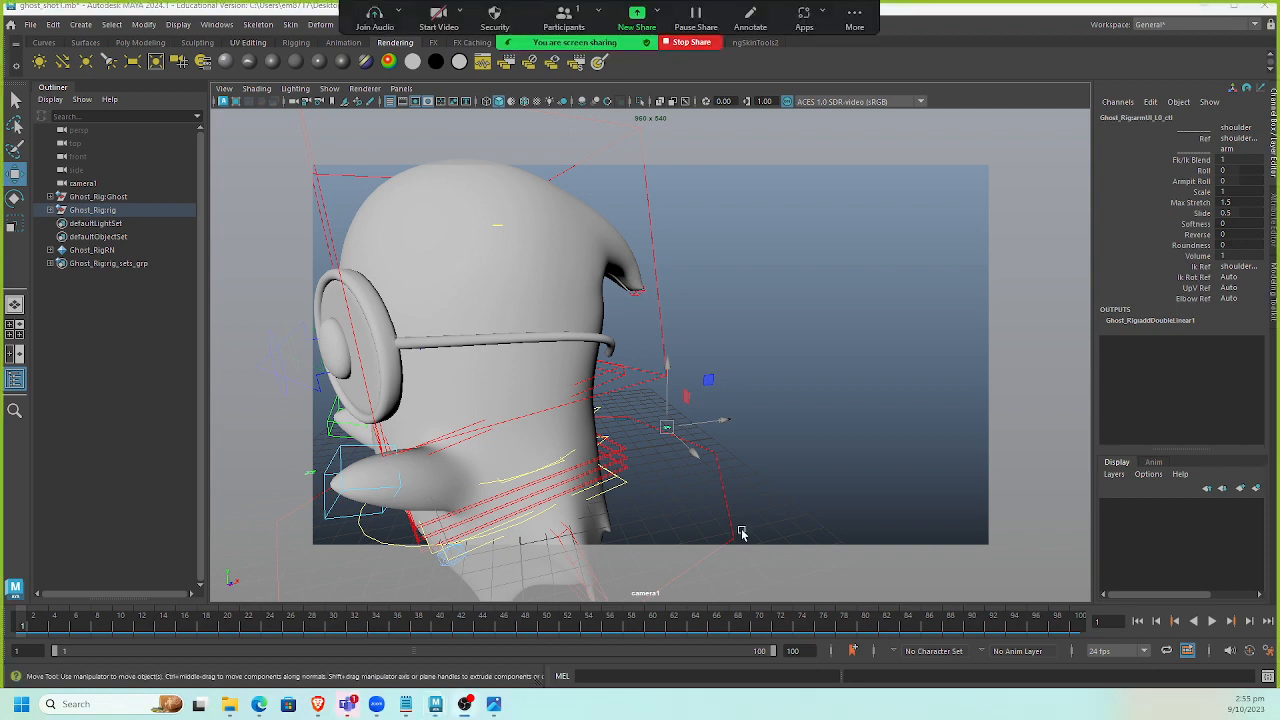
# Select the world control and reframe the whole rig in the camera view.
pyautogui.click(726, 490)
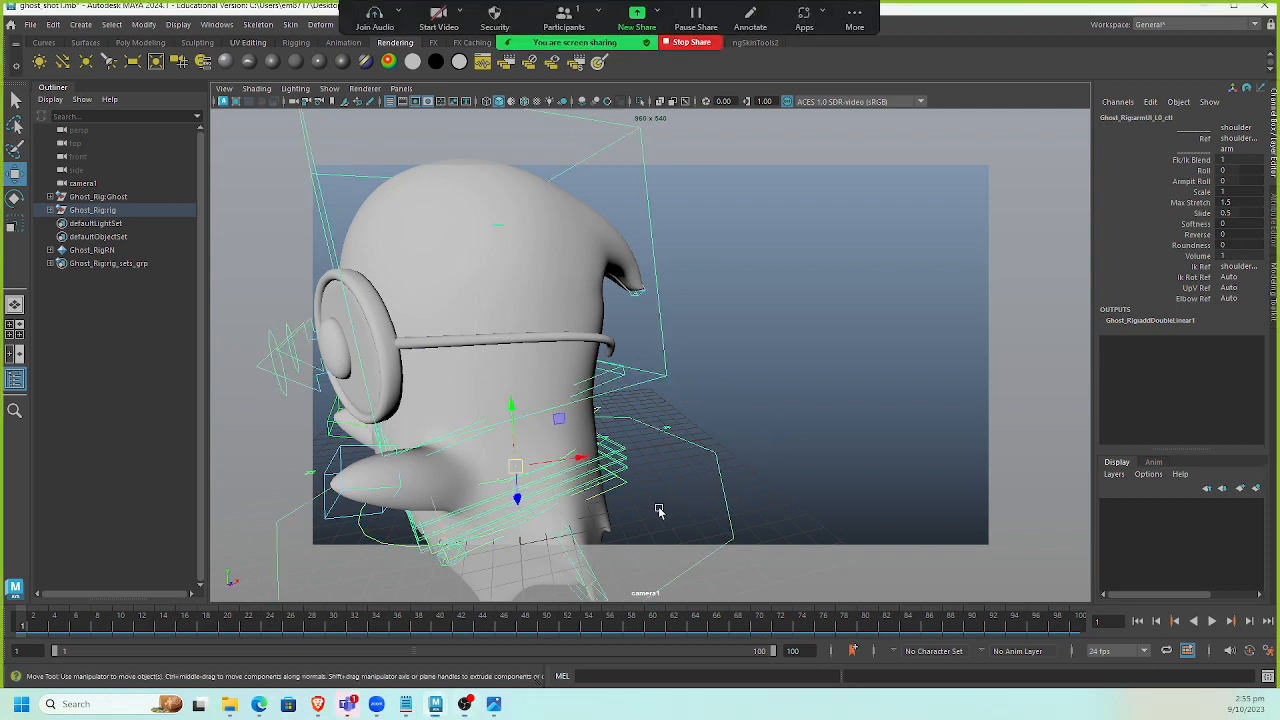
pyautogui.click(668, 428)
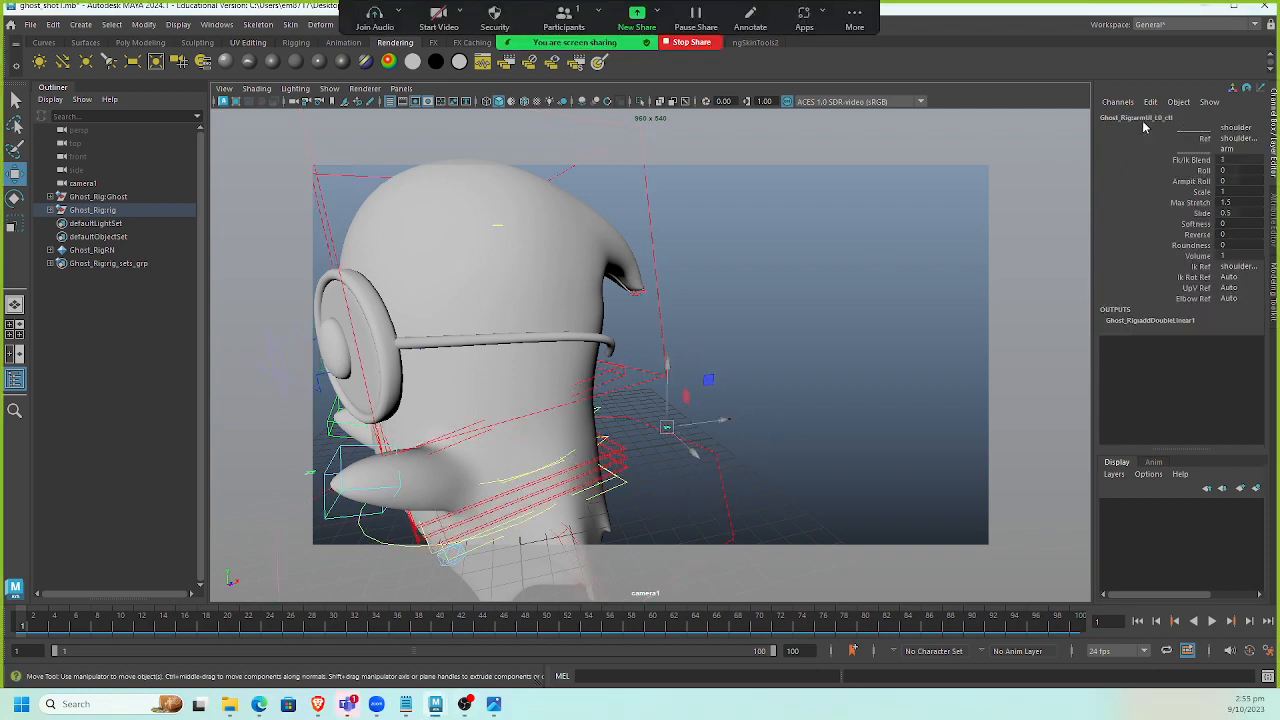
pyautogui.click(732, 488)
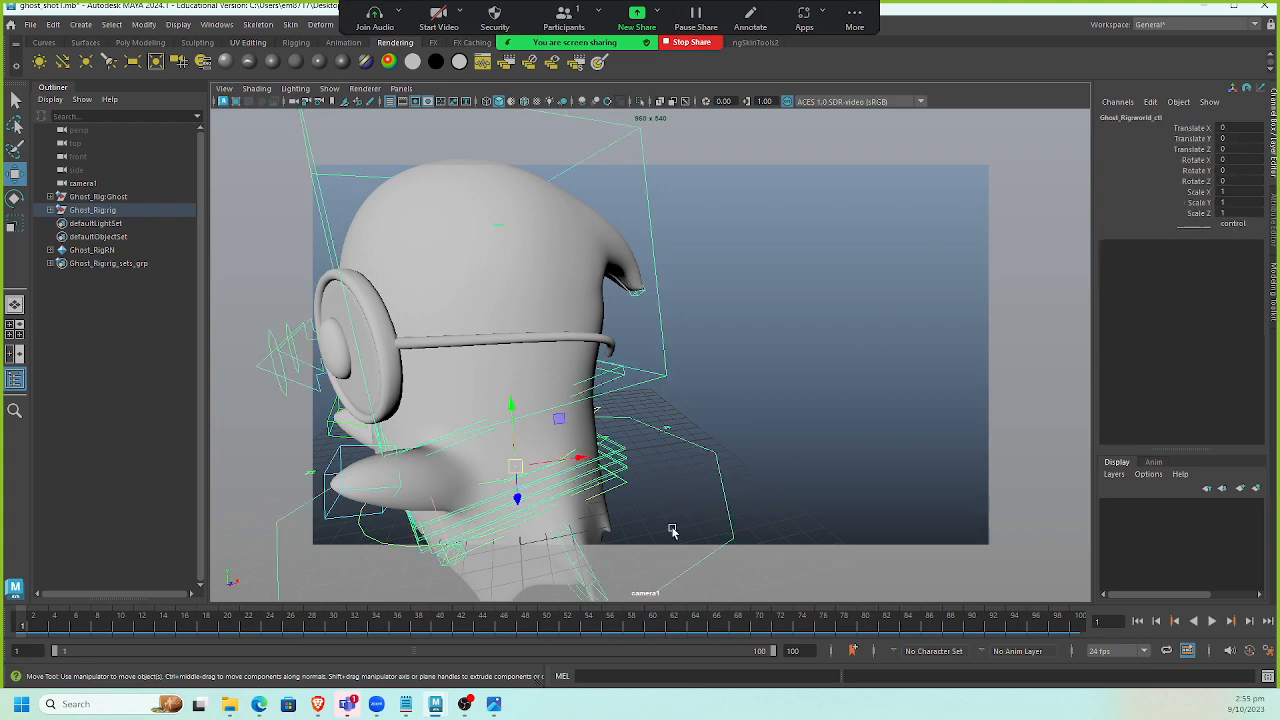
pyautogui.scroll(-5, 684, 474)
pyautogui.scroll(2, 665, 458)
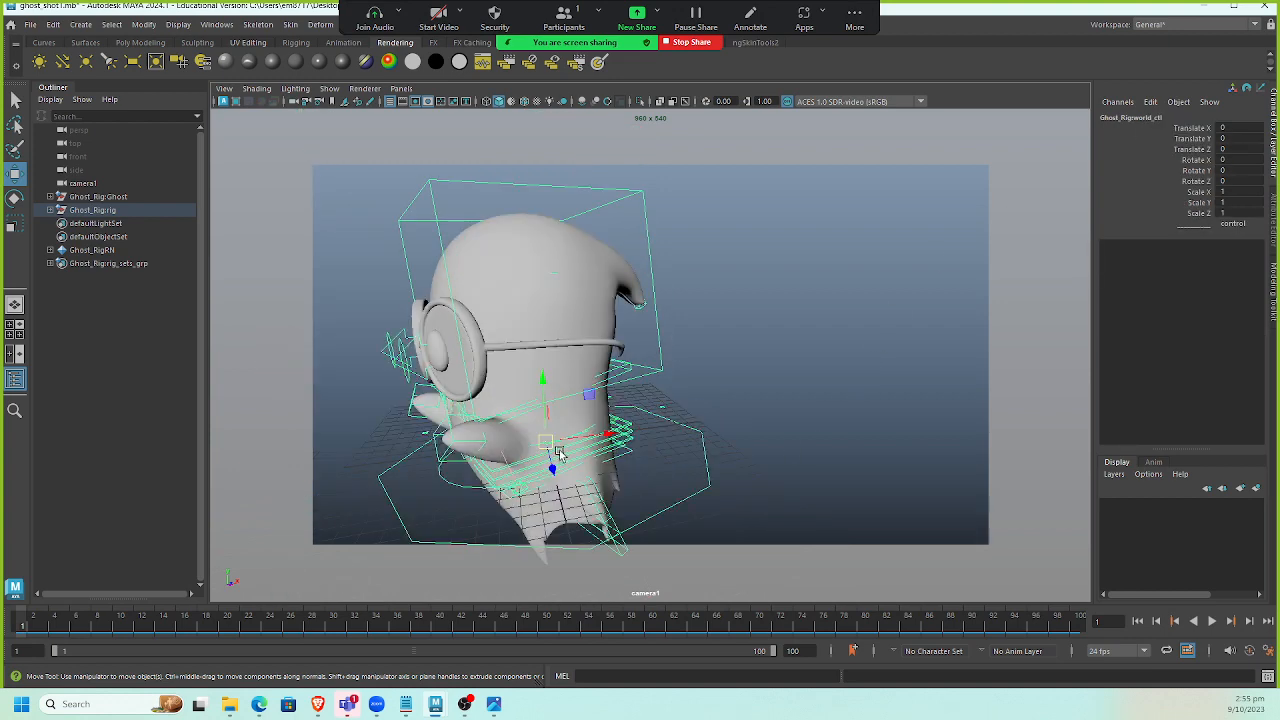
pyautogui.keyDown('alt'); pyautogui.moveTo(560, 455); pyautogui.dragTo(632, 435); pyautogui.keyUp('alt')
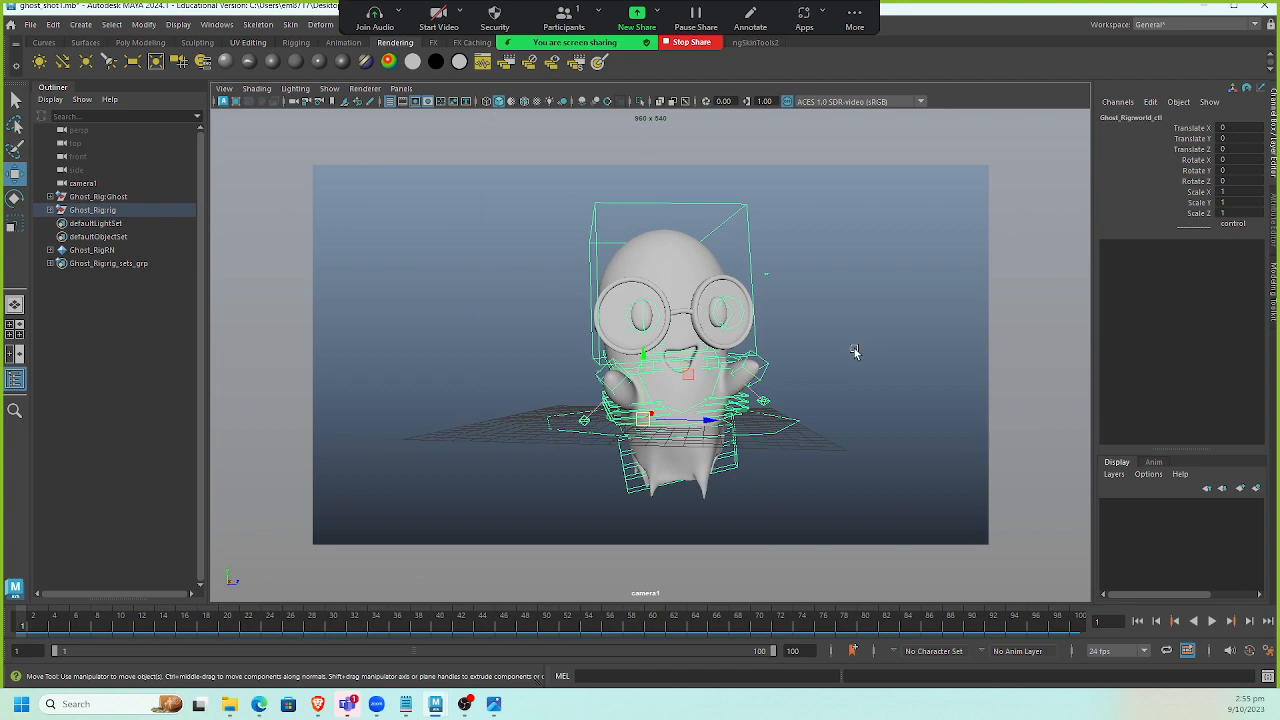
# Undo the selection and rotation, then set the global control's Rotate X, Y and Z to 0.
pyautogui.hotkey('ctrl', 'z')
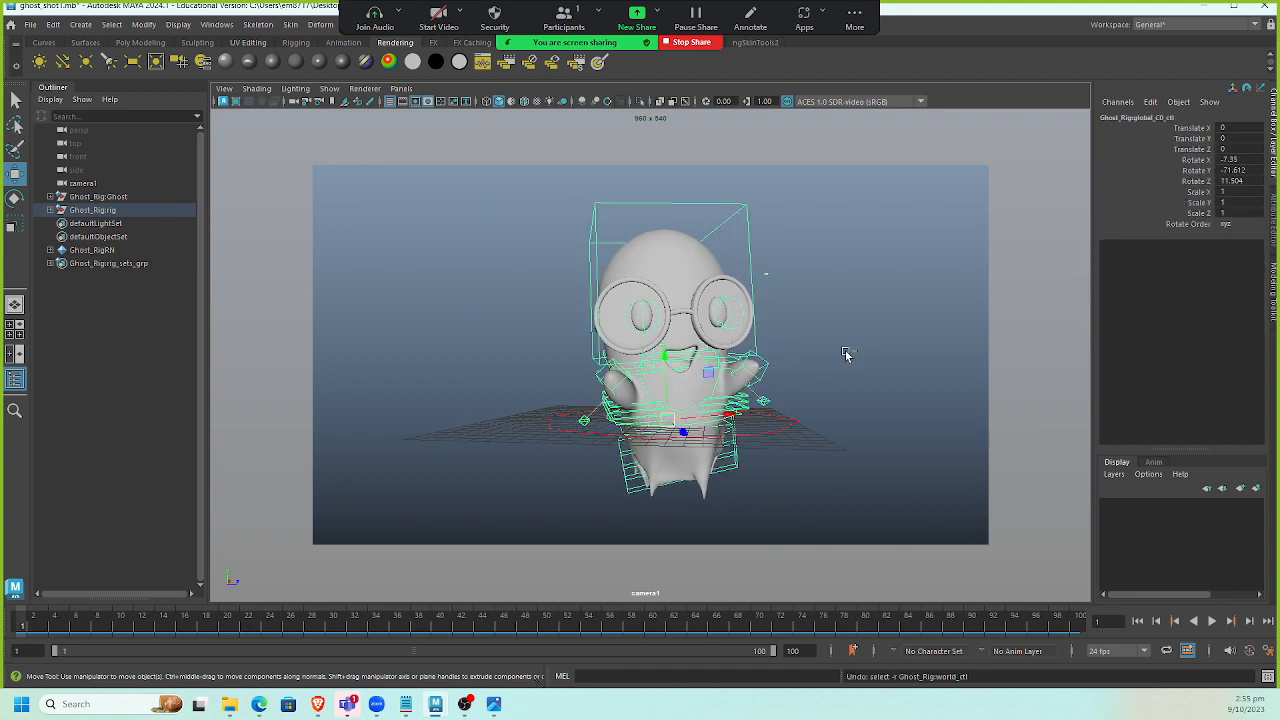
pyautogui.hotkey('ctrl', 'z')
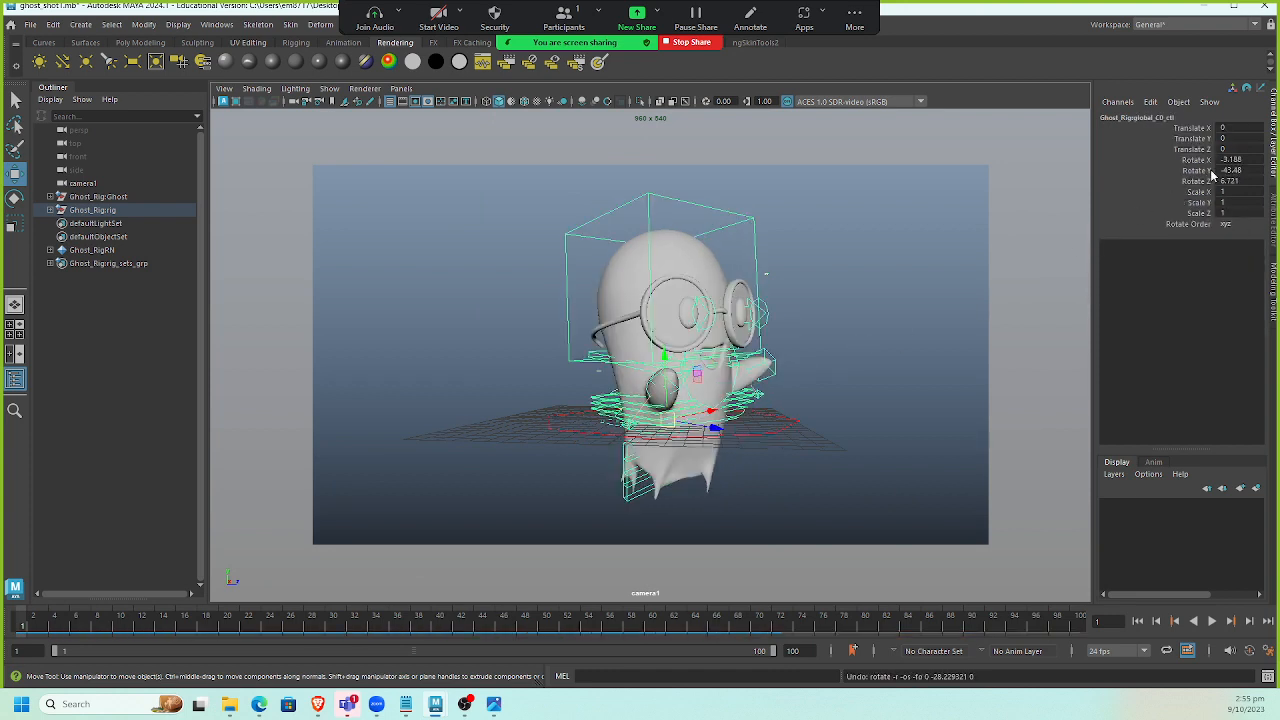
pyautogui.moveTo(1228, 159); pyautogui.dragTo(1249, 178)
pyautogui.write('0')
pyautogui.press('Return')
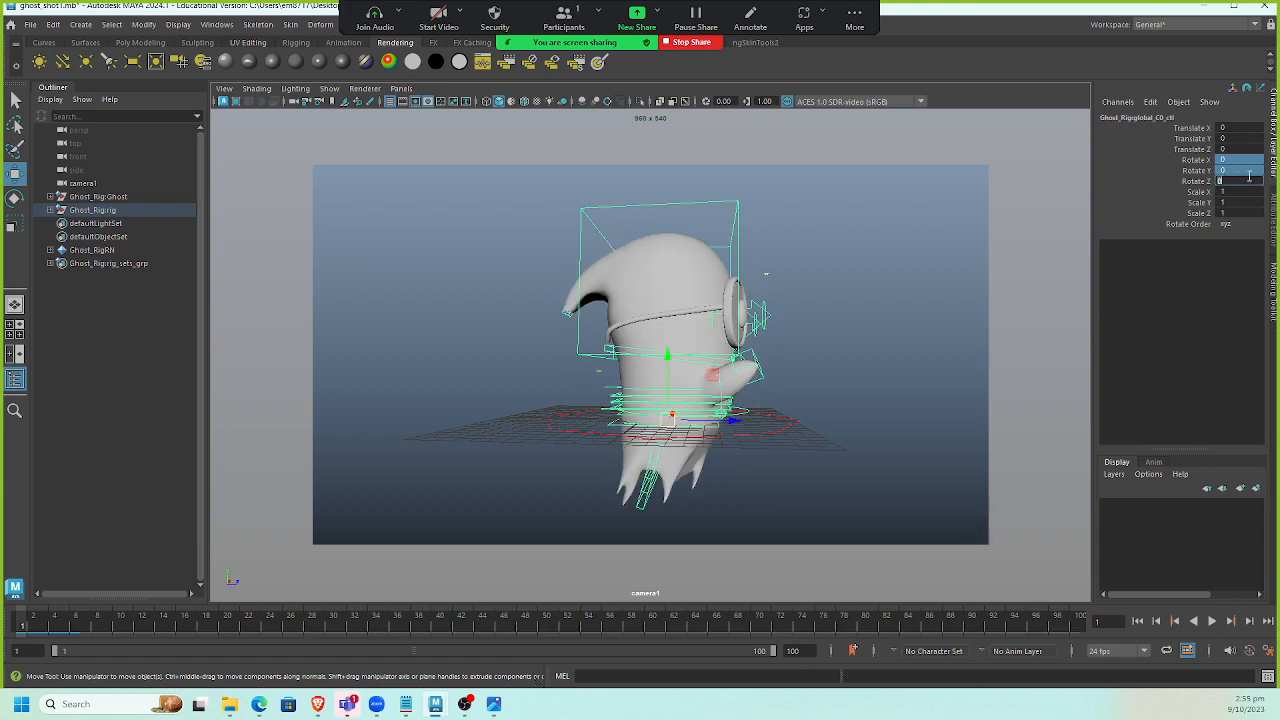
# Move and rotate the world control to test it.
pyautogui.keyDown('alt'); pyautogui.moveTo(1046, 329); pyautogui.dragTo(647, 420); pyautogui.keyUp('alt')
pyautogui.moveTo(668, 402); pyautogui.dragTo(471, 387)
pyautogui.press('e')
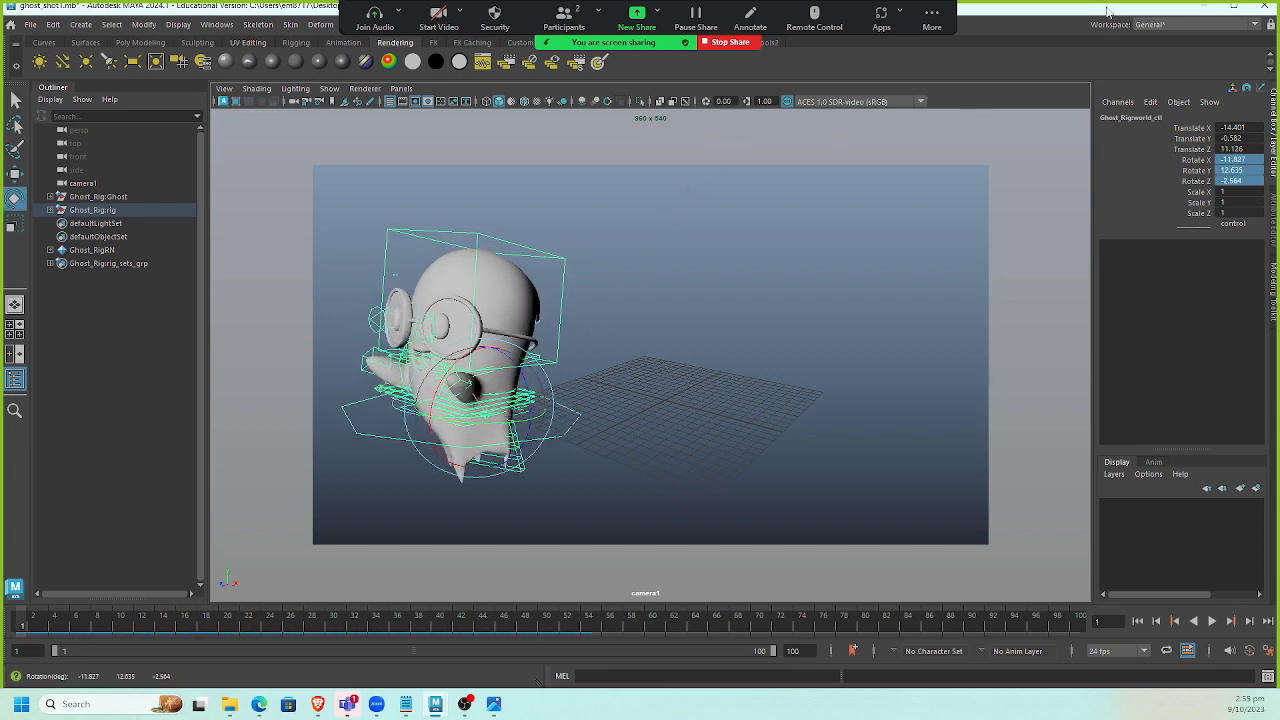
# Maximize the scene window and open the mGear Anim Picker.
pyautogui.doubleClick(1093, 14)
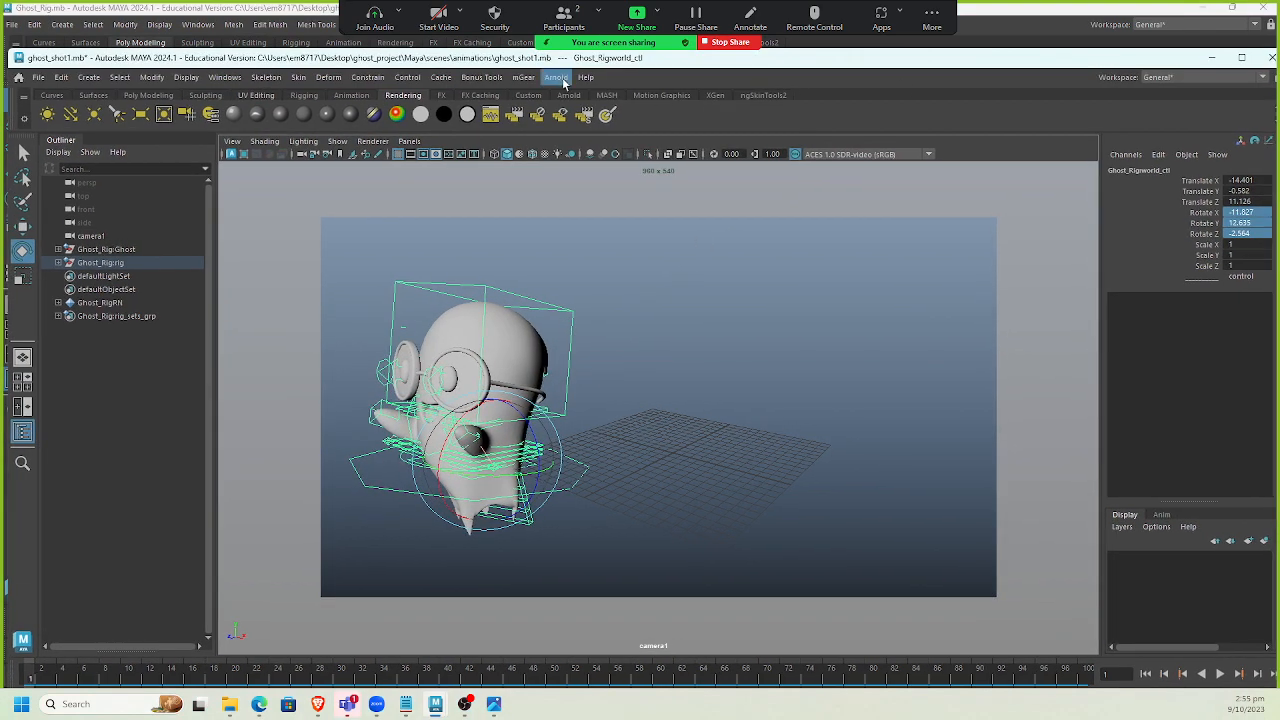
pyautogui.click(523, 77)
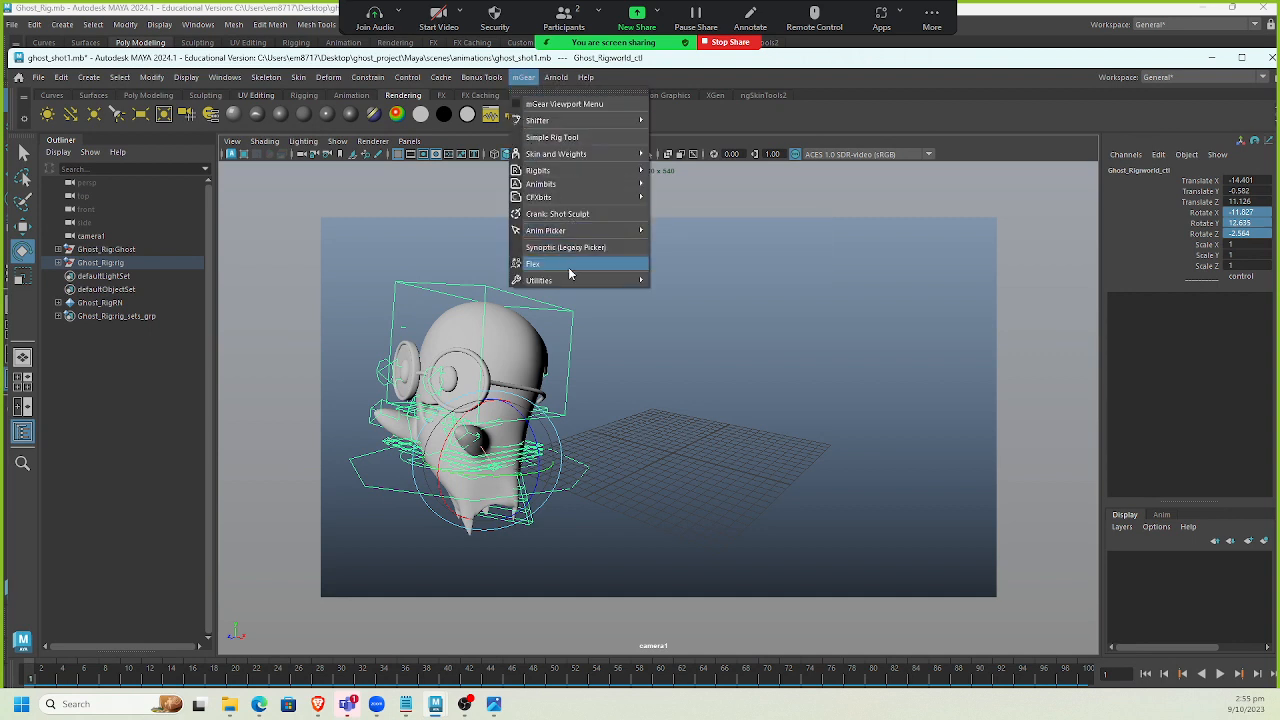
pyautogui.moveTo(580, 233)
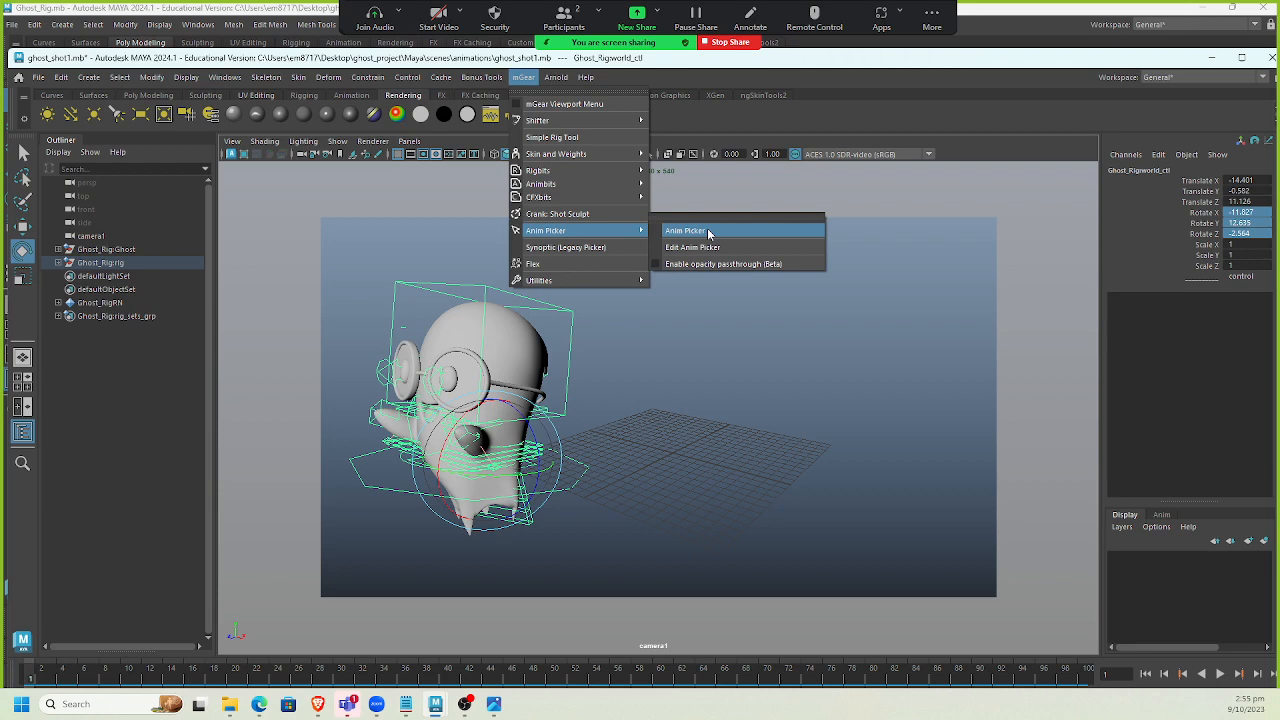
pyautogui.click(564, 252)
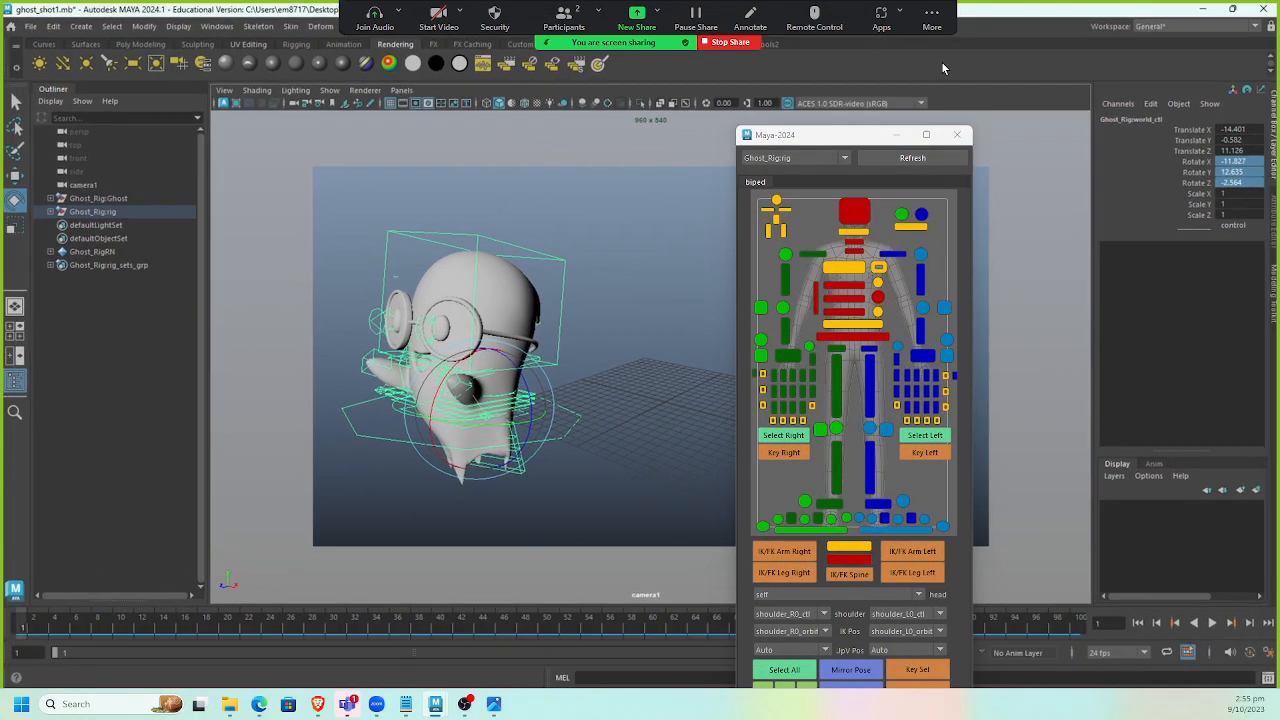
# Move the picker aside, select rig controls in the viewport, and reset the rig to its bind pose.
pyautogui.moveTo(866, 140); pyautogui.dragTo(1072, 96)
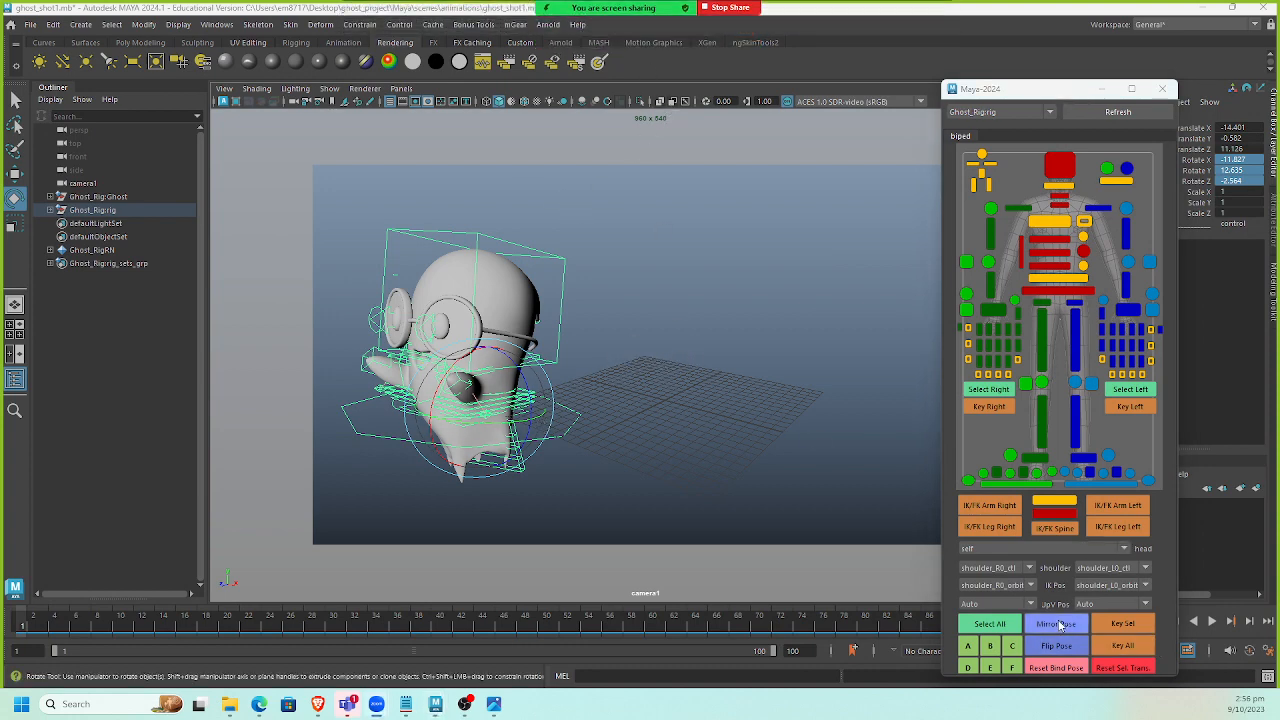
pyautogui.click(571, 336)
pyautogui.click(563, 360)
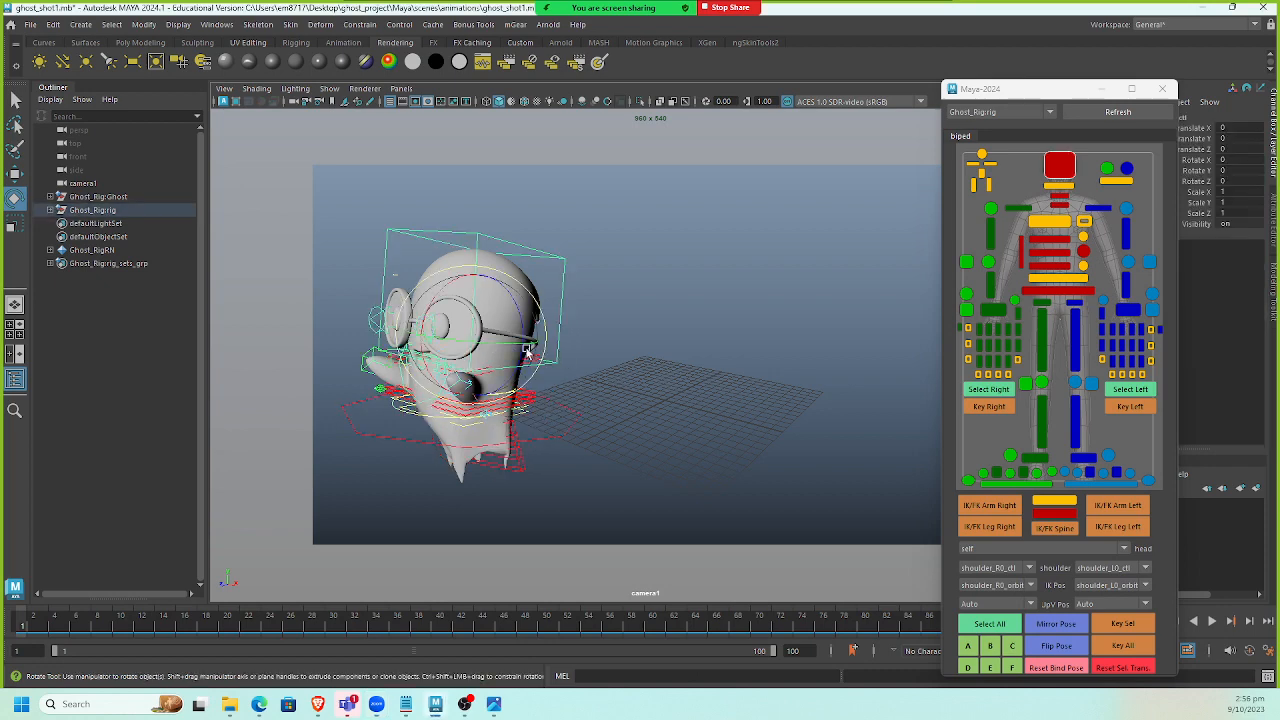
pyautogui.moveTo(527, 350)
pyautogui.mouseDown()
pyautogui.moveTo(512, 340)
pyautogui.moveTo(532, 341)
pyautogui.mouseUp()
pyautogui.click(567, 443)
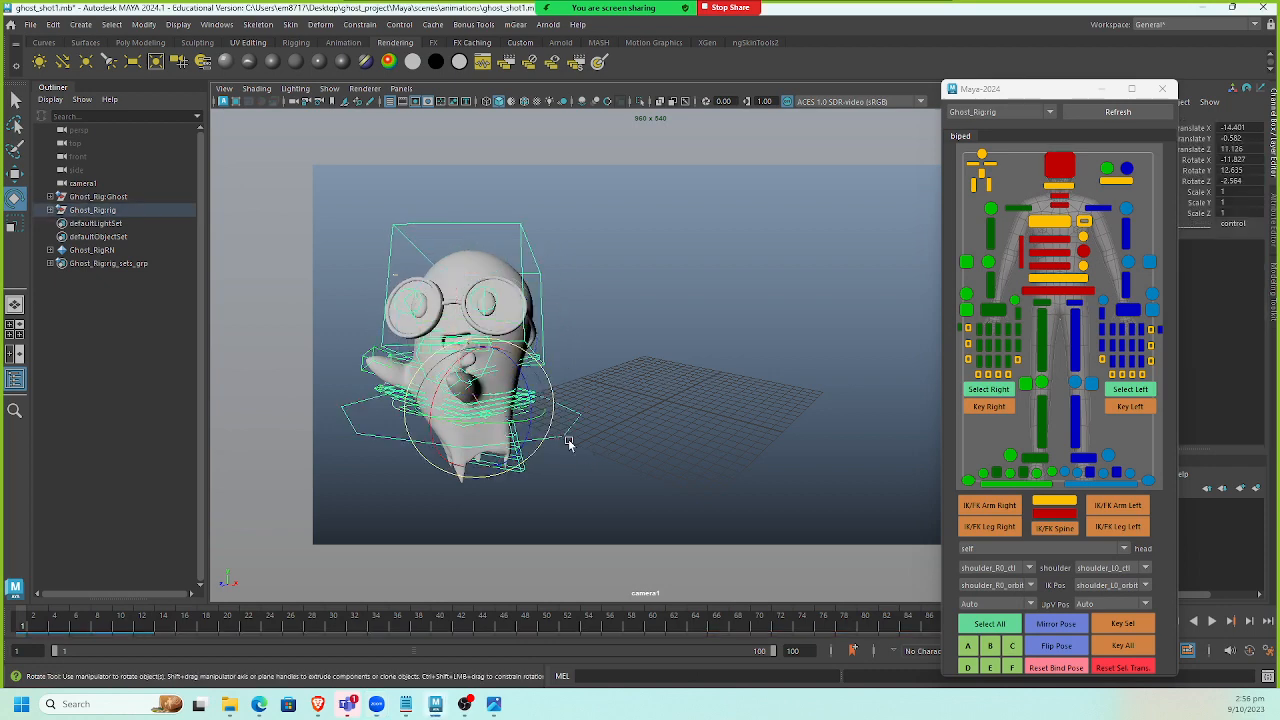
pyautogui.click(628, 388)
pyautogui.click(473, 358)
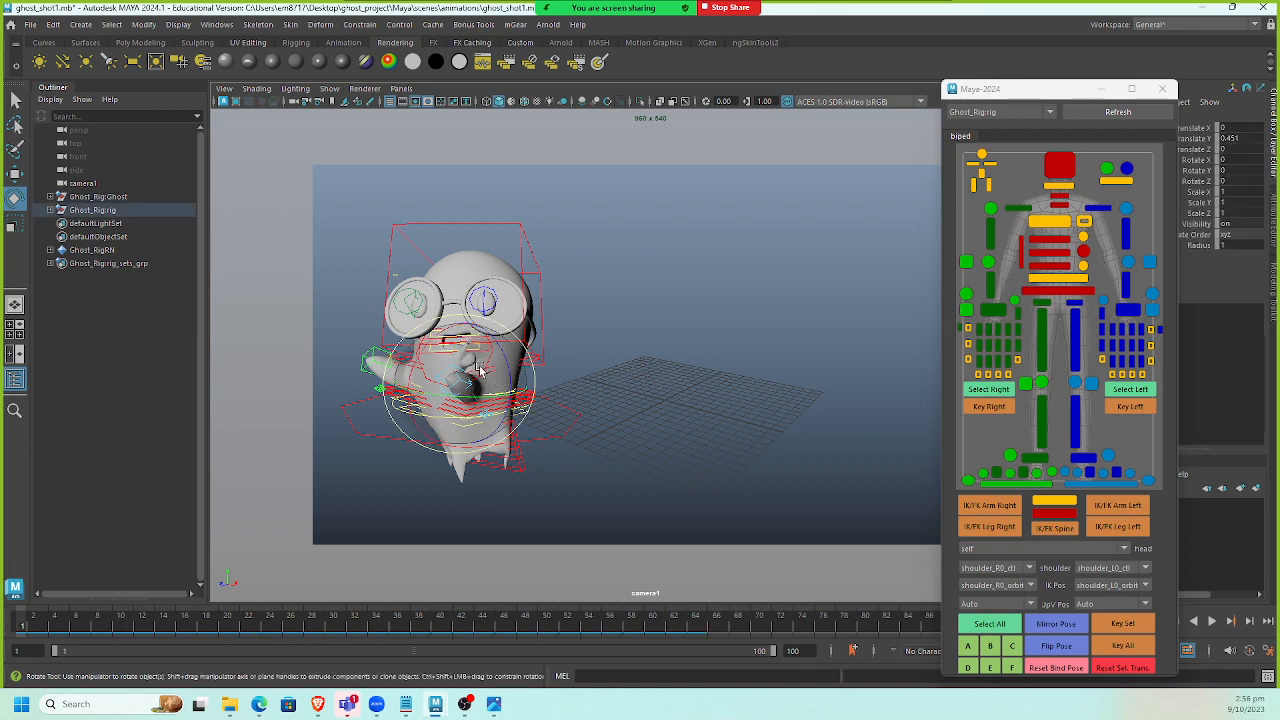
pyautogui.click(645, 389)
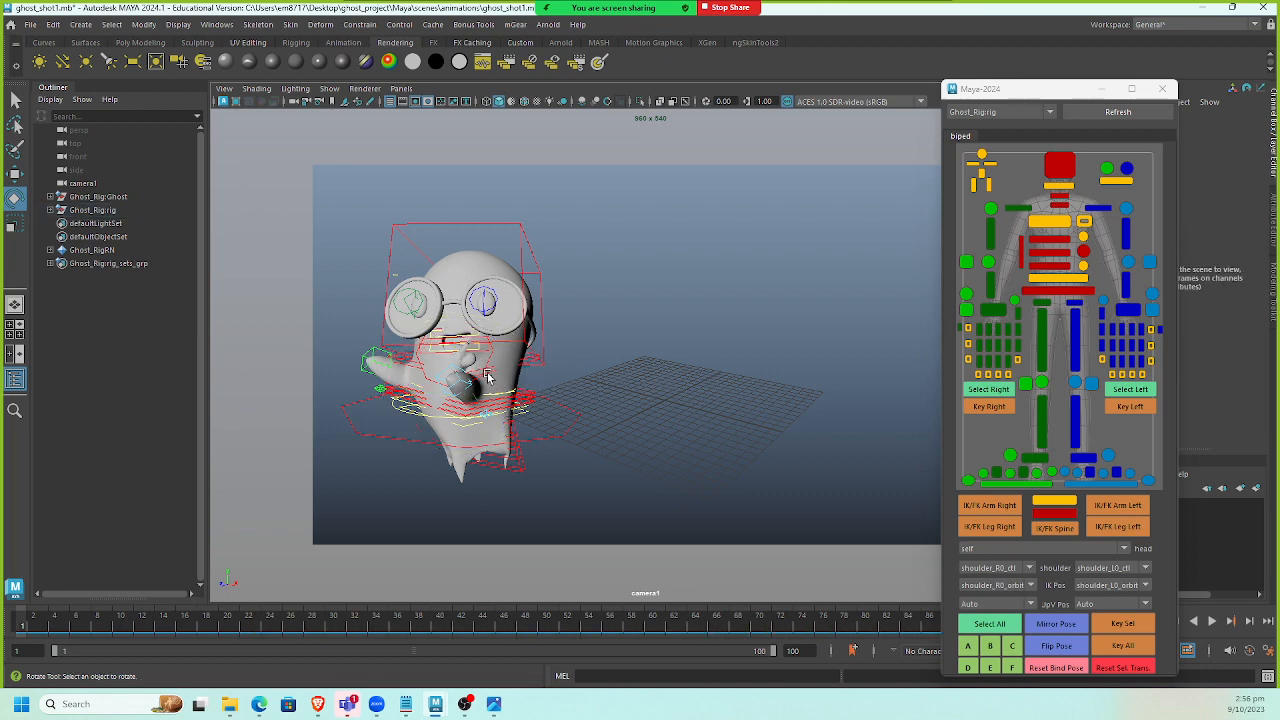
pyautogui.click(1070, 668)
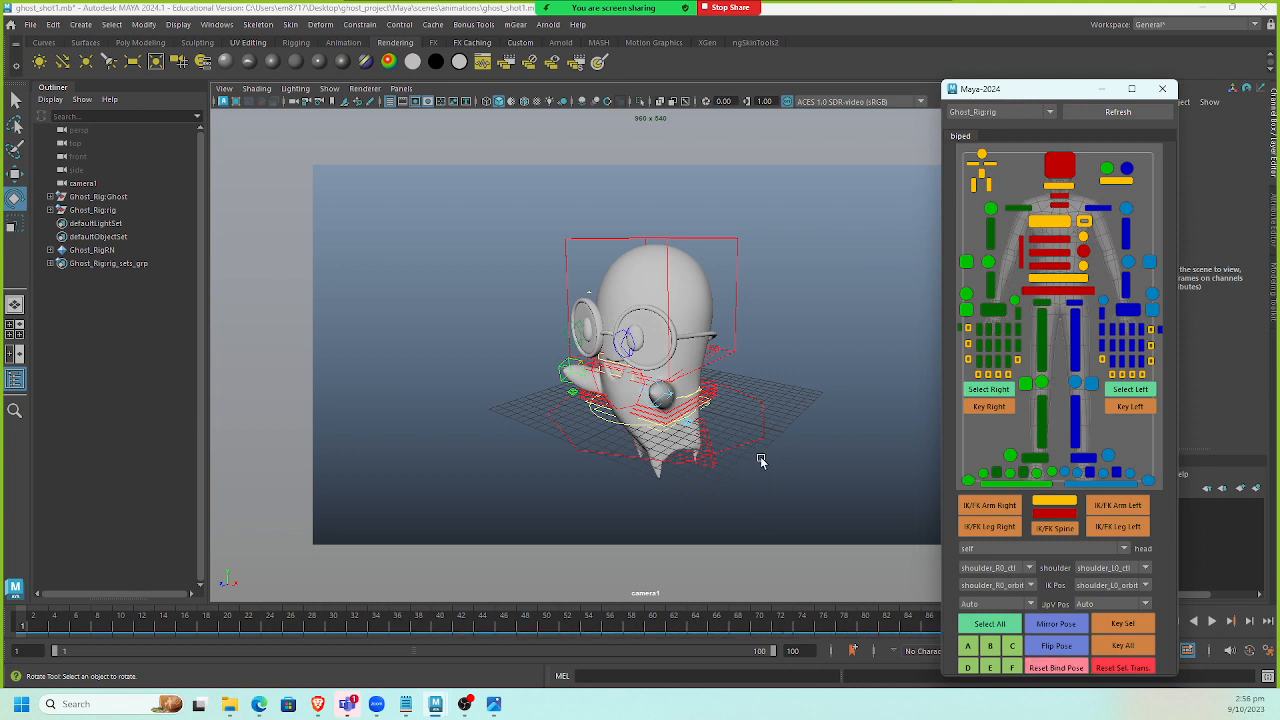
# Move and rotate the world control, then key all controls on frame 1.
pyautogui.click(706, 440)
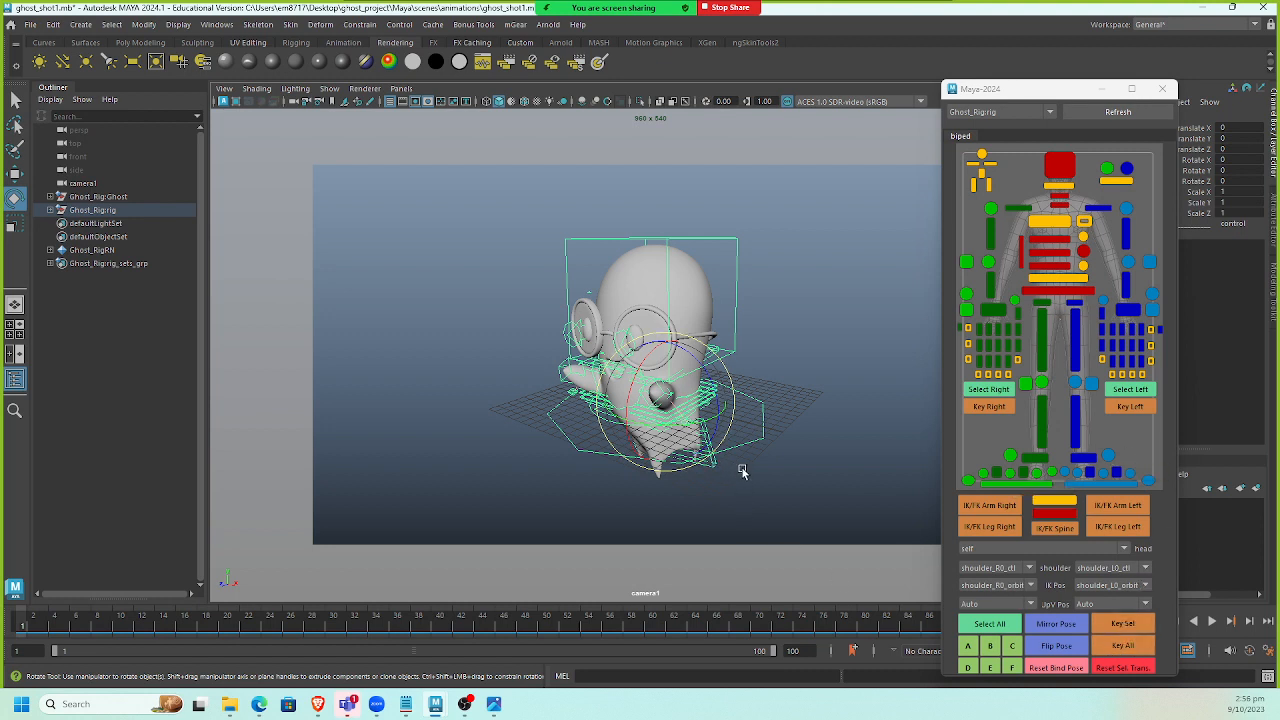
pyautogui.press('w')
pyautogui.moveTo(672, 434); pyautogui.dragTo(487, 409)
pyautogui.press('e')
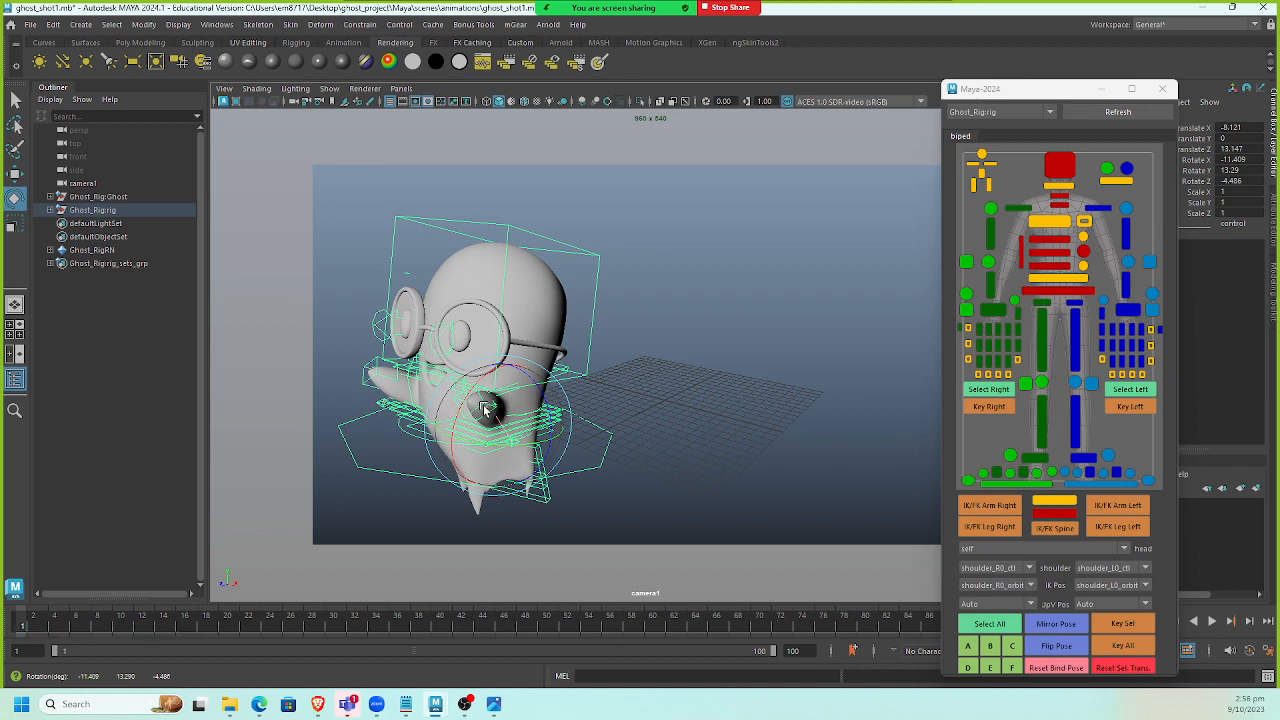
pyautogui.click(1124, 648)
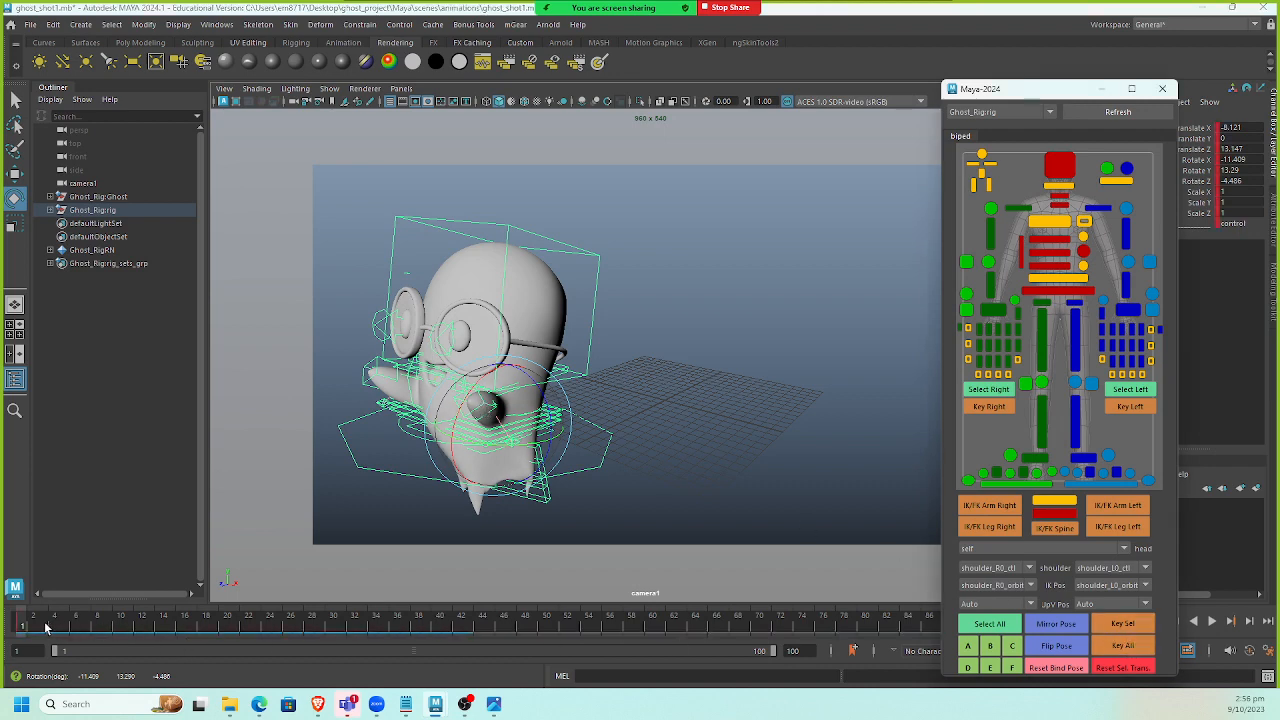
# Go to frame 10, rotate the world control, and key all controls.
pyautogui.moveTo(45, 627); pyautogui.dragTo(120, 627)
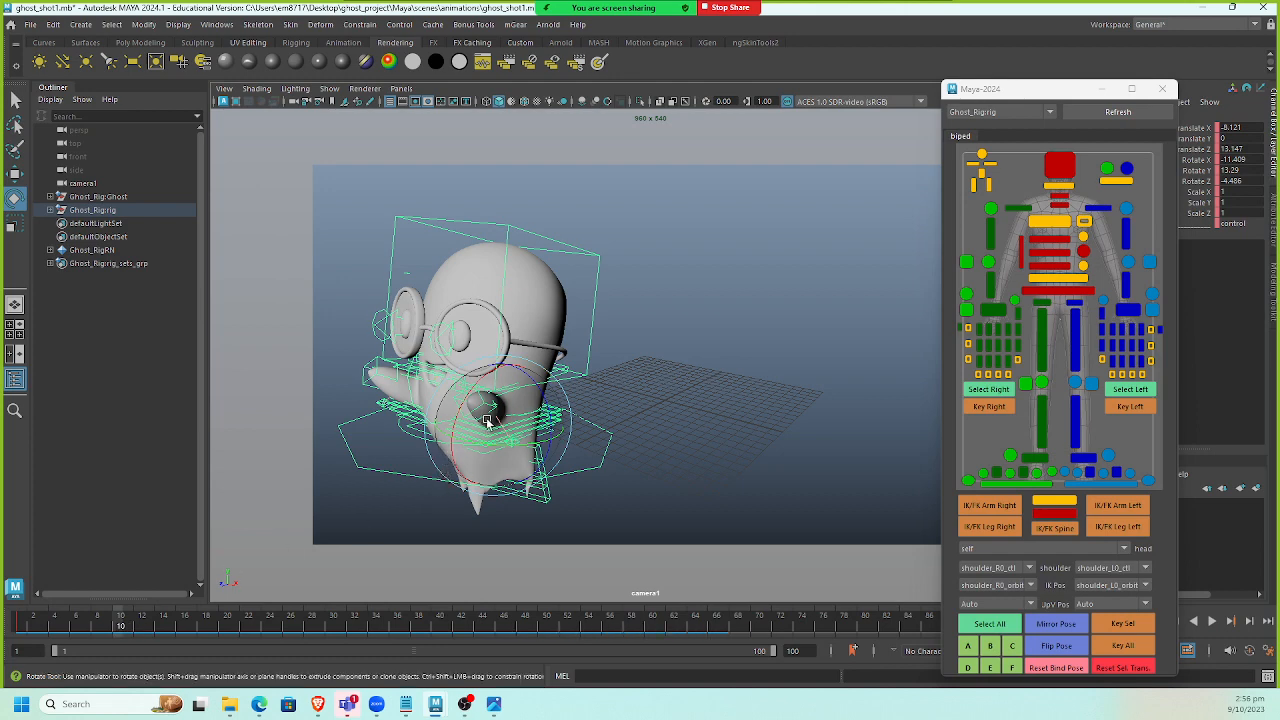
pyautogui.moveTo(487, 420); pyautogui.dragTo(480, 410)
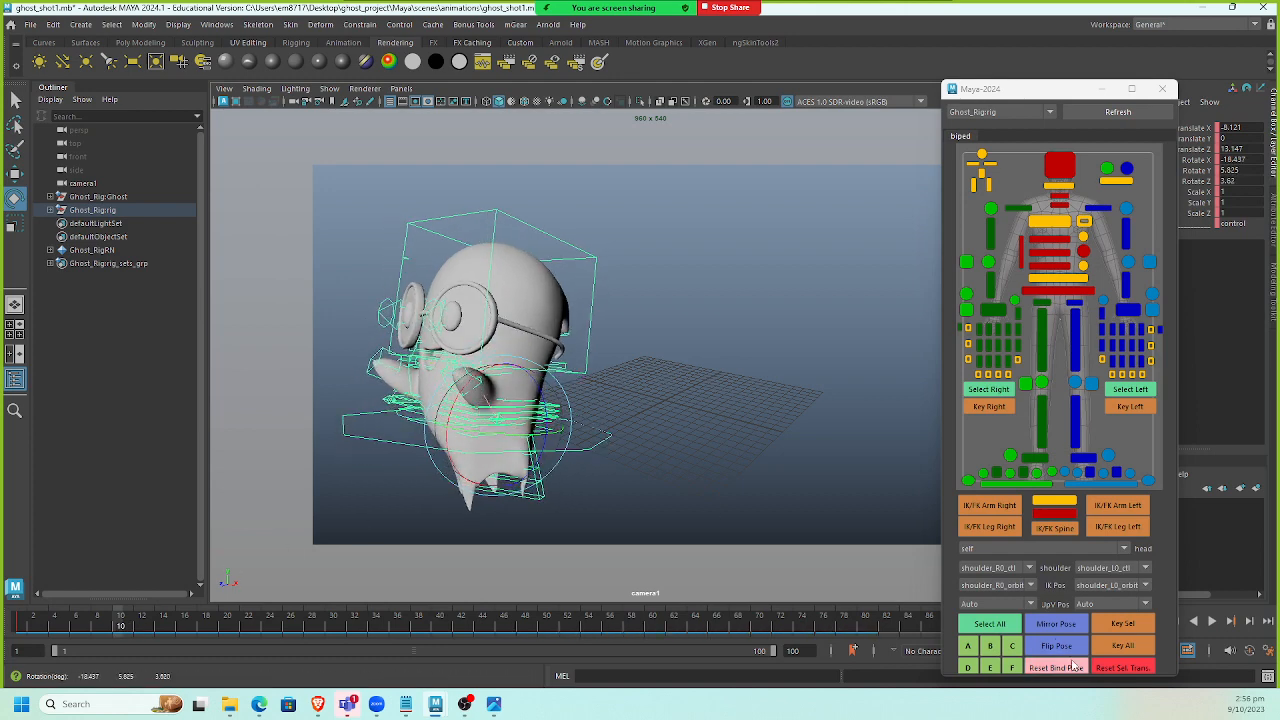
pyautogui.click(1121, 650)
# At frame 44, move and rotate the world control and key all controls.
pyautogui.hotkey('alt', 'v')
pyautogui.moveTo(280, 628); pyautogui.dragTo(482, 628)
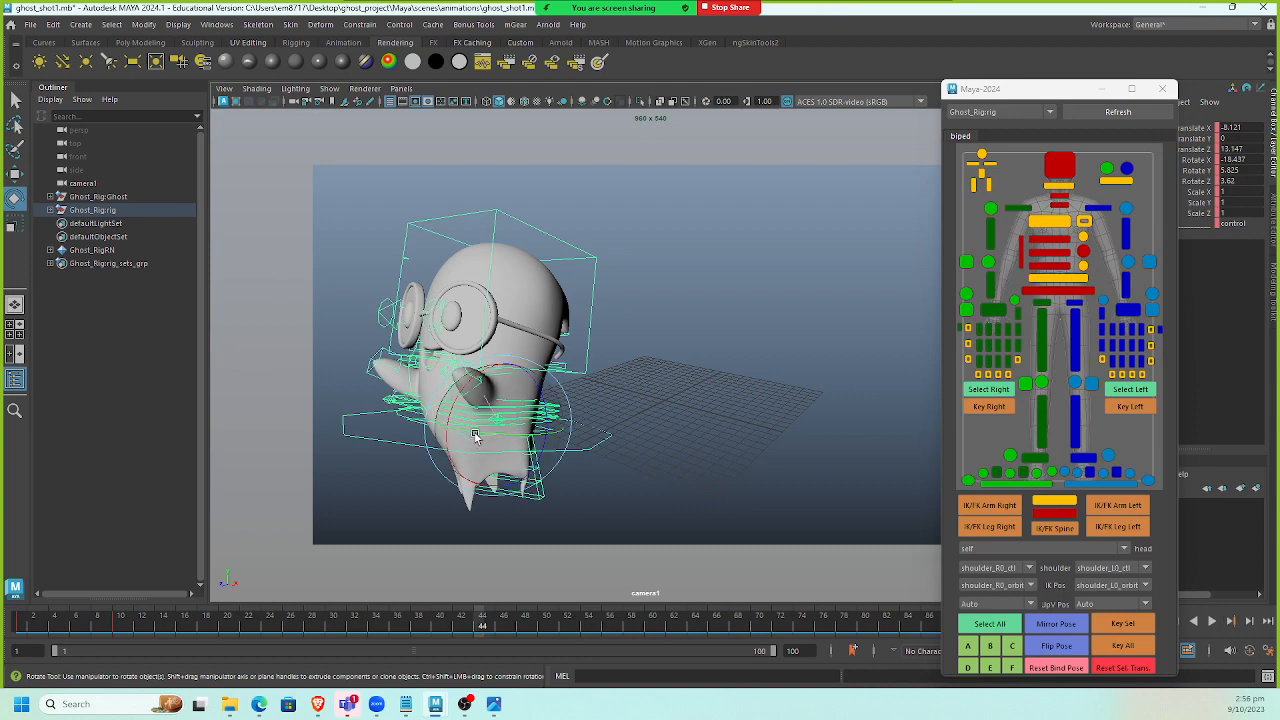
pyautogui.moveTo(500, 437); pyautogui.dragTo(607, 430)
pyautogui.moveTo(530, 437); pyautogui.dragTo(773, 428)
pyautogui.press('w')
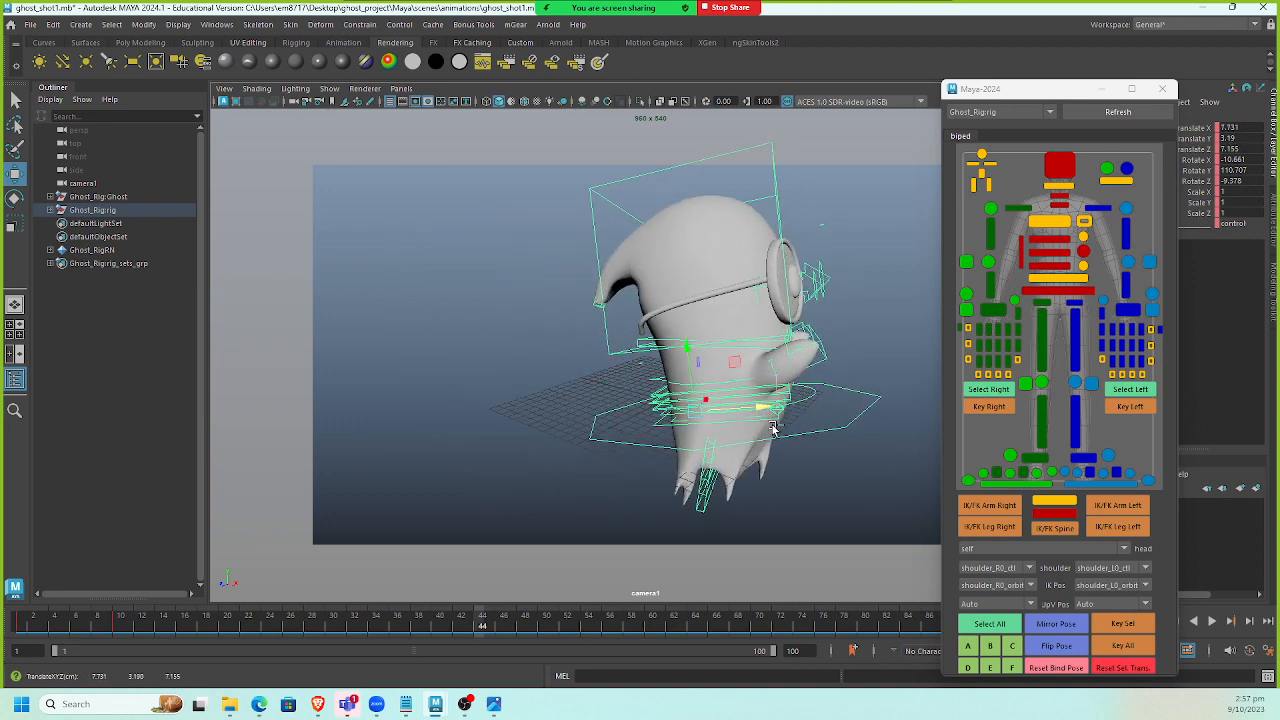
pyautogui.hotkey('ctrl', 'z')
pyautogui.moveTo(498, 470); pyautogui.dragTo(440, 469)
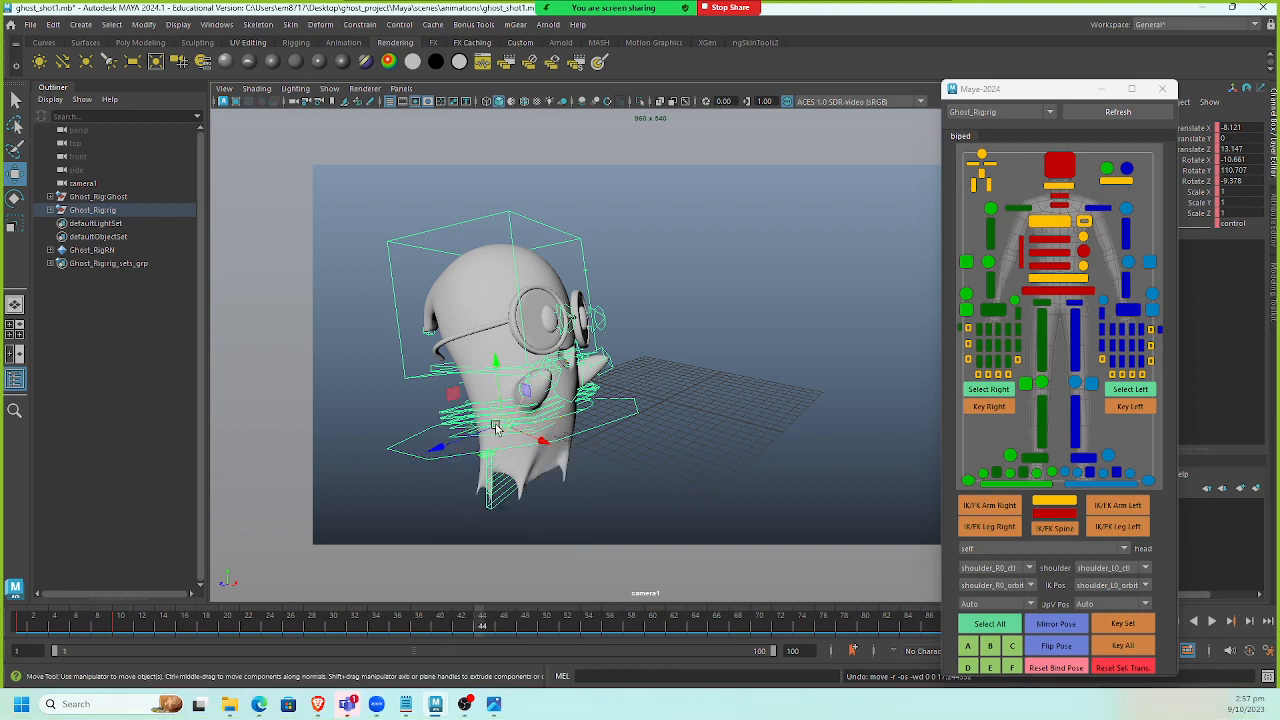
pyautogui.moveTo(492, 428); pyautogui.dragTo(771, 402)
pyautogui.press('e')
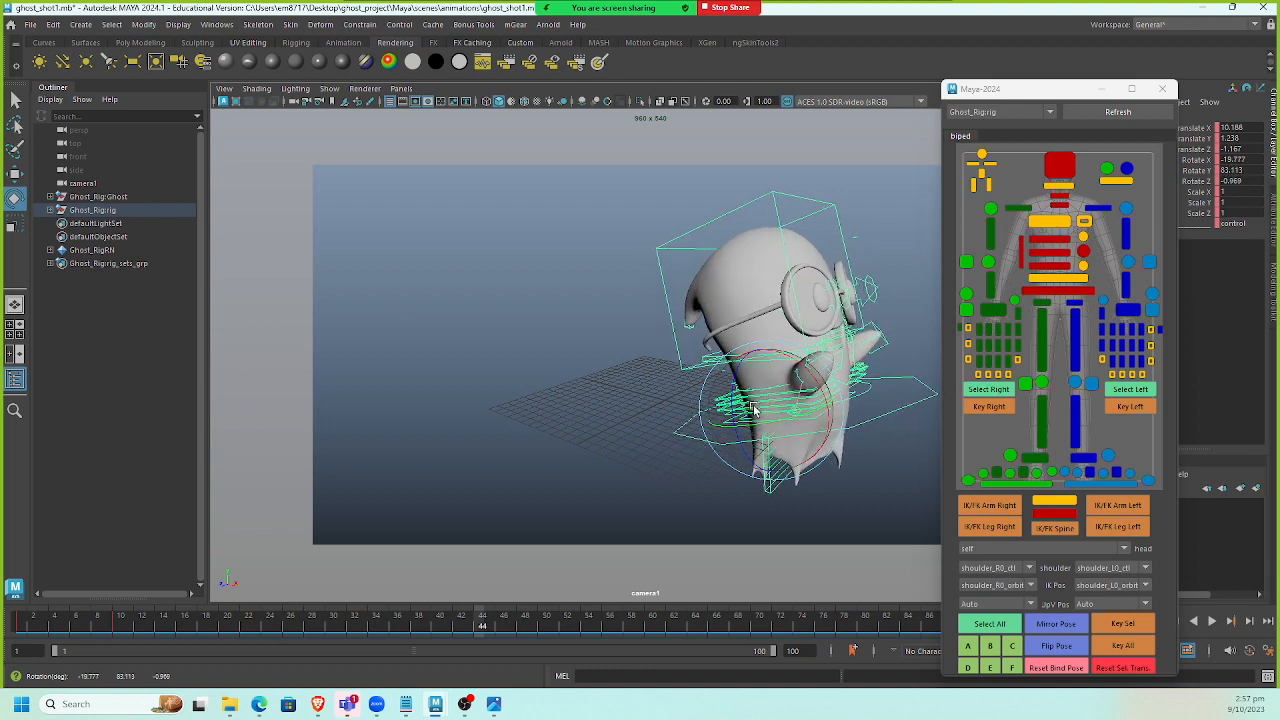
pyautogui.click(1123, 645)
# Advance to around frame 61, rotate the world control, and key all controls.
pyautogui.press('.')
pyautogui.press('.')
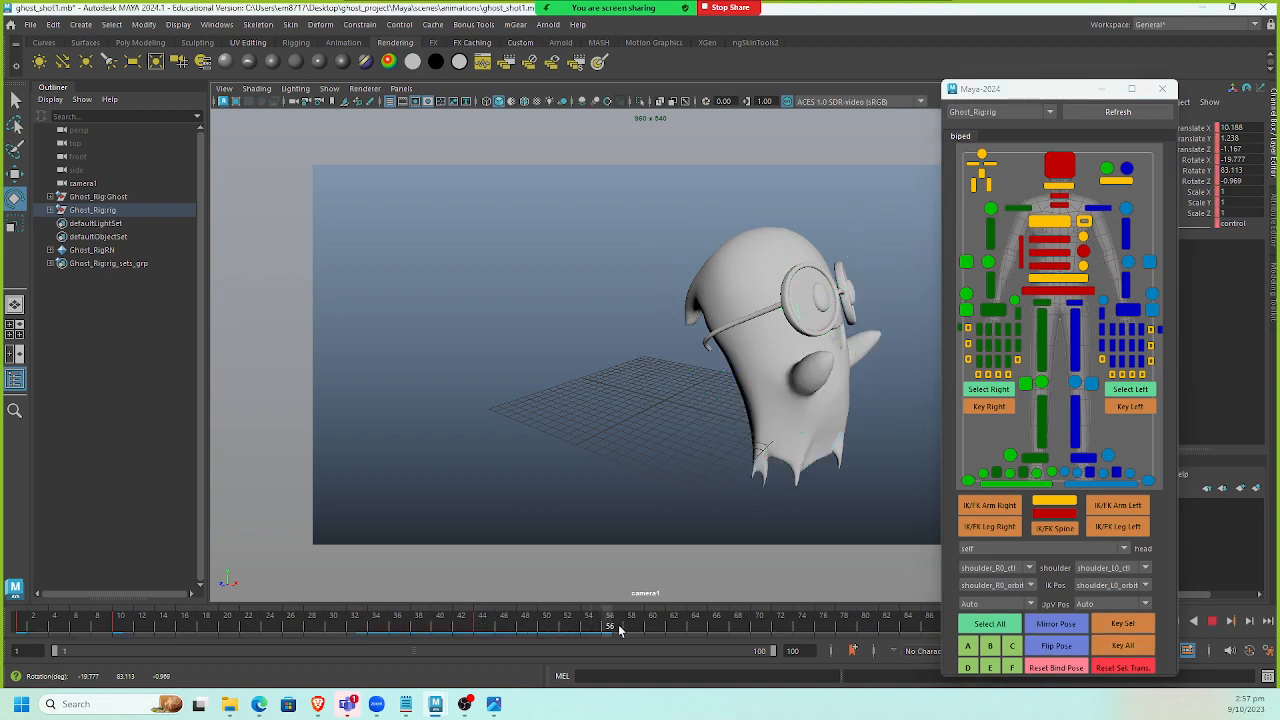
pyautogui.moveTo(757, 420); pyautogui.dragTo(779, 388)
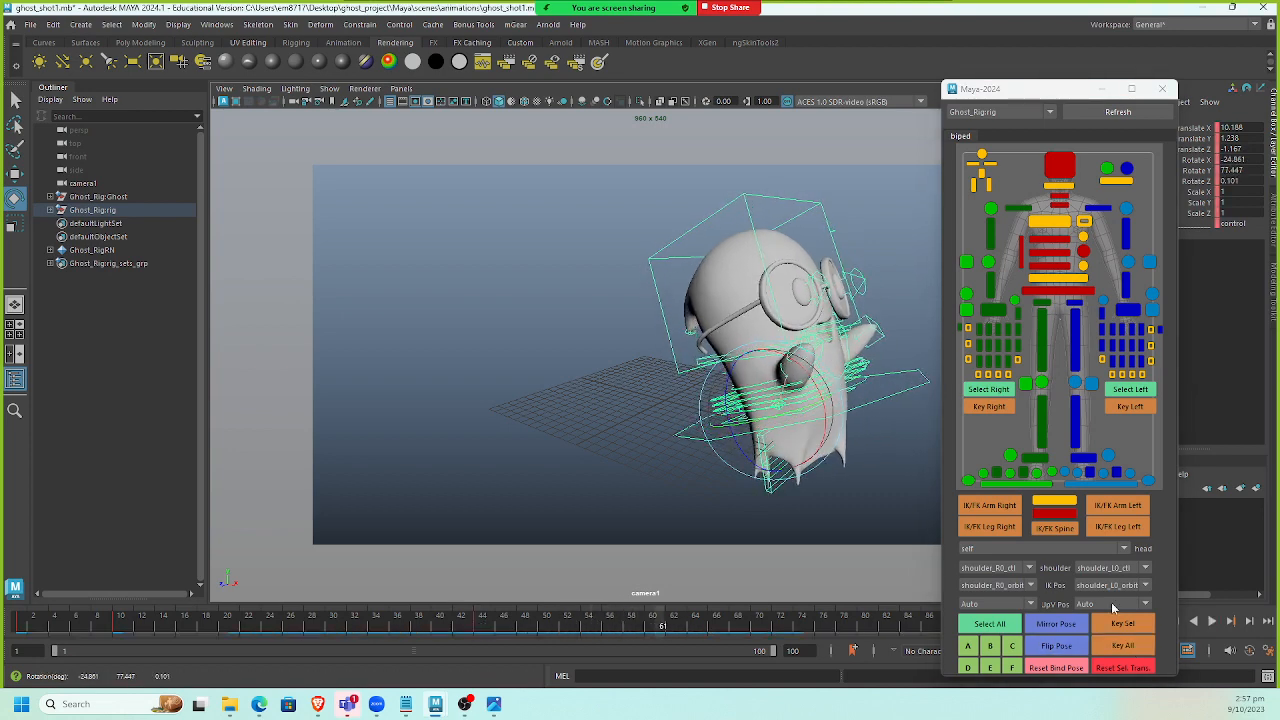
pyautogui.click(1125, 649)
# Scrub back to the start and play the animation.
pyautogui.moveTo(640, 626); pyautogui.dragTo(20, 662)
pyautogui.moveTo(1036, 94); pyautogui.dragTo(1014, 74)
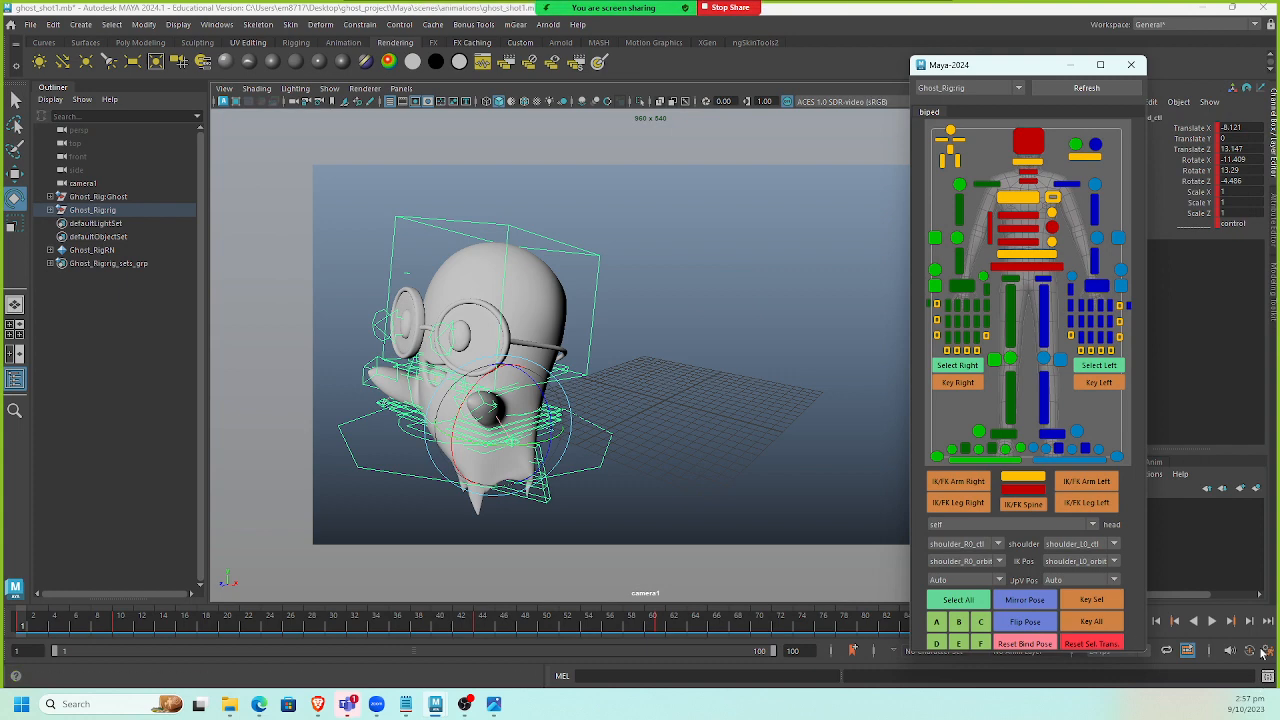
pyautogui.click(1211, 621)
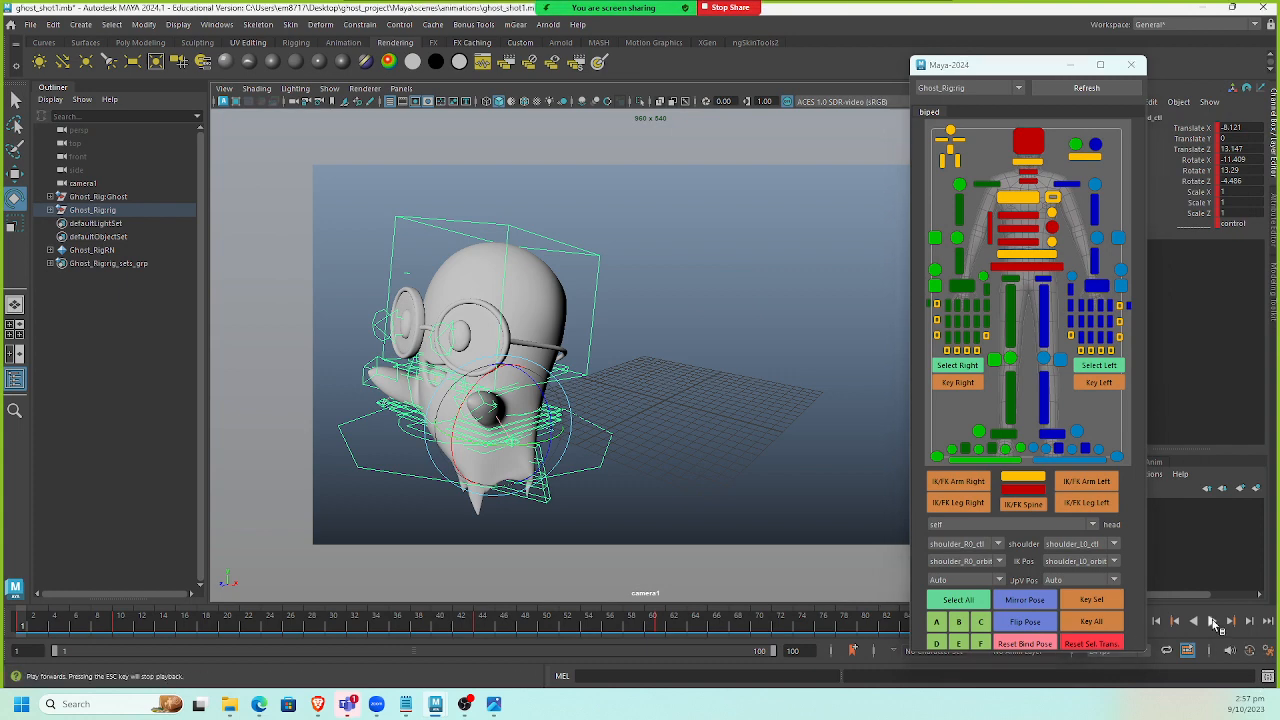
# Set the playback speed to real-time and play the animation.
pyautogui.rightClick(679, 627)
pyautogui.moveTo(740, 508)
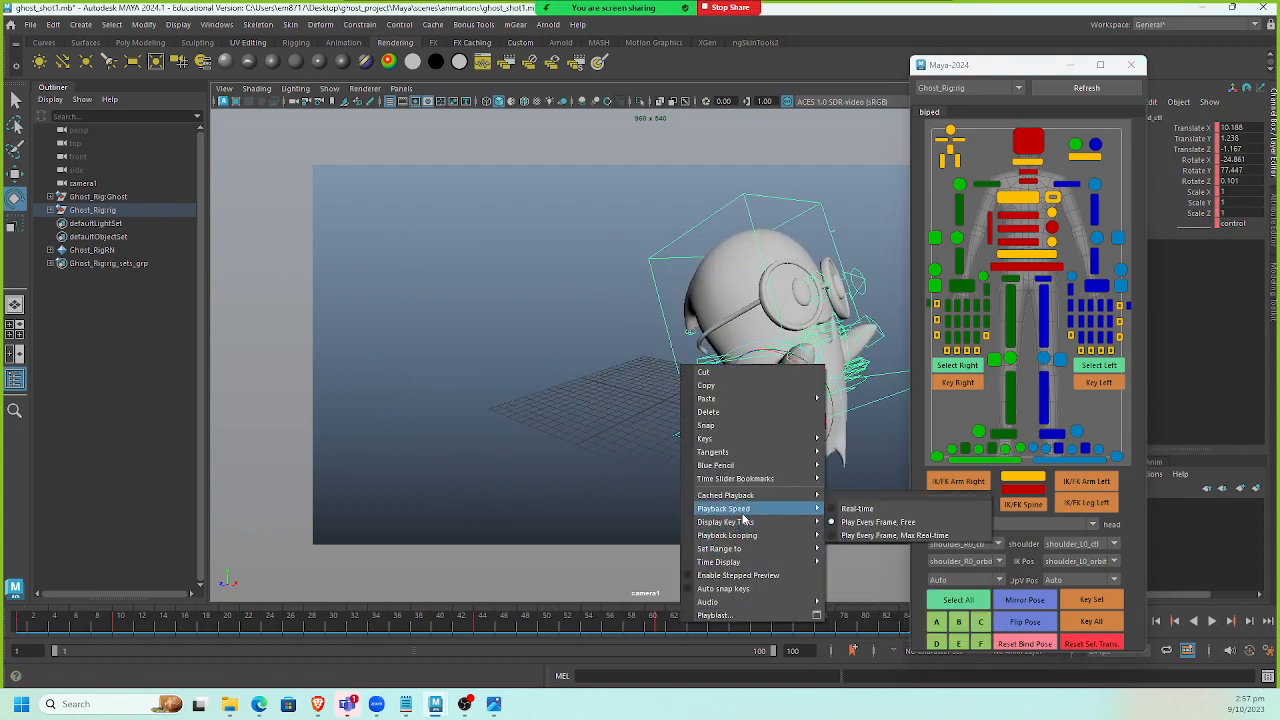
pyautogui.click(884, 512)
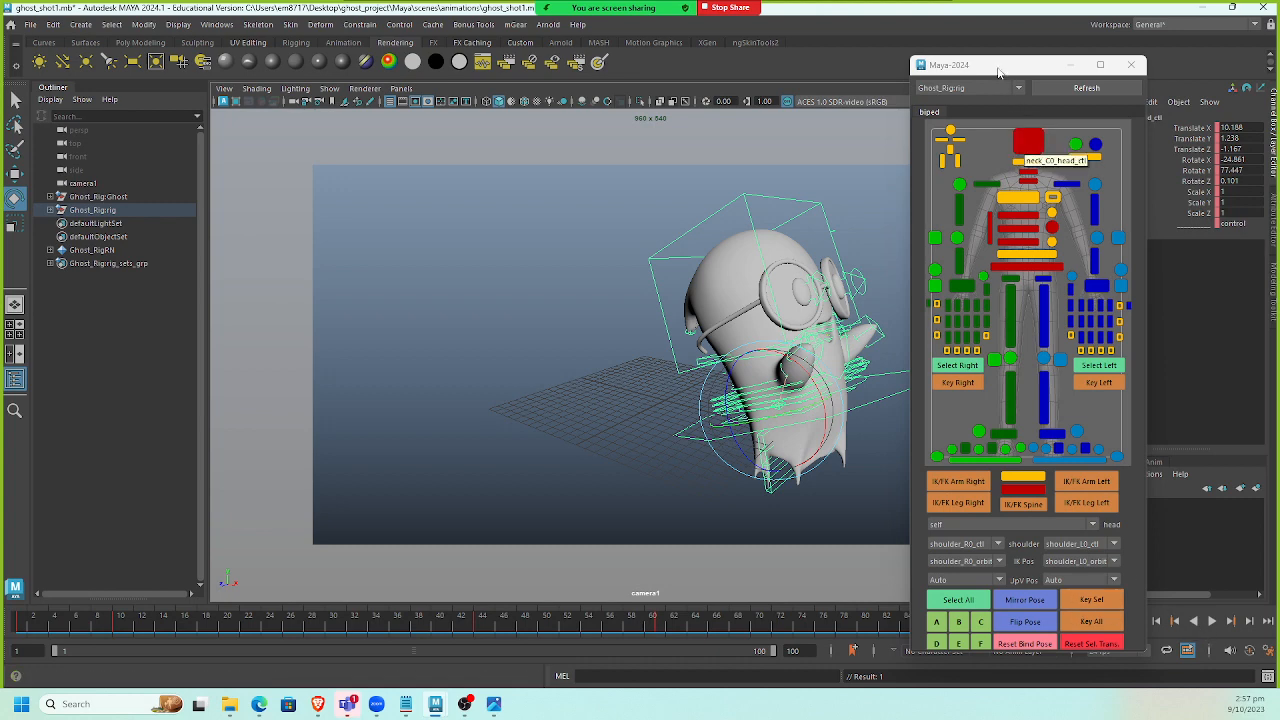
pyautogui.moveTo(998, 72); pyautogui.dragTo(950, 71)
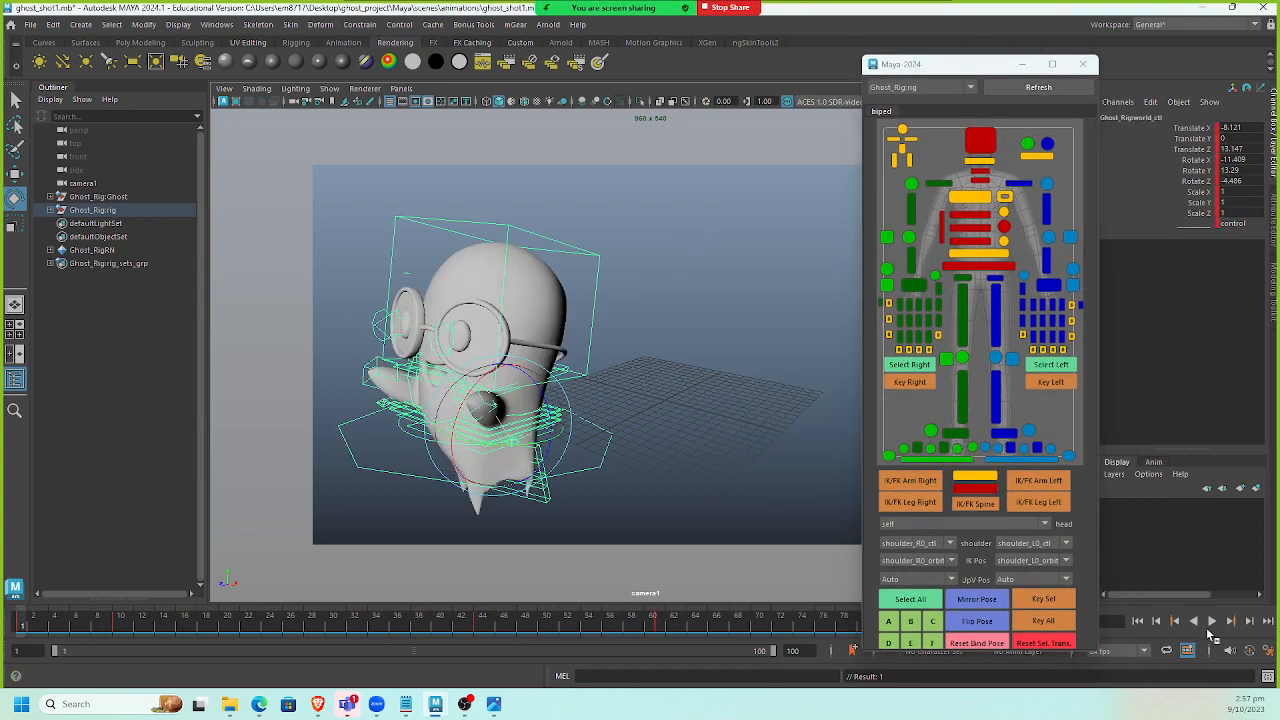
pyautogui.moveTo(969, 72); pyautogui.dragTo(950, 33)
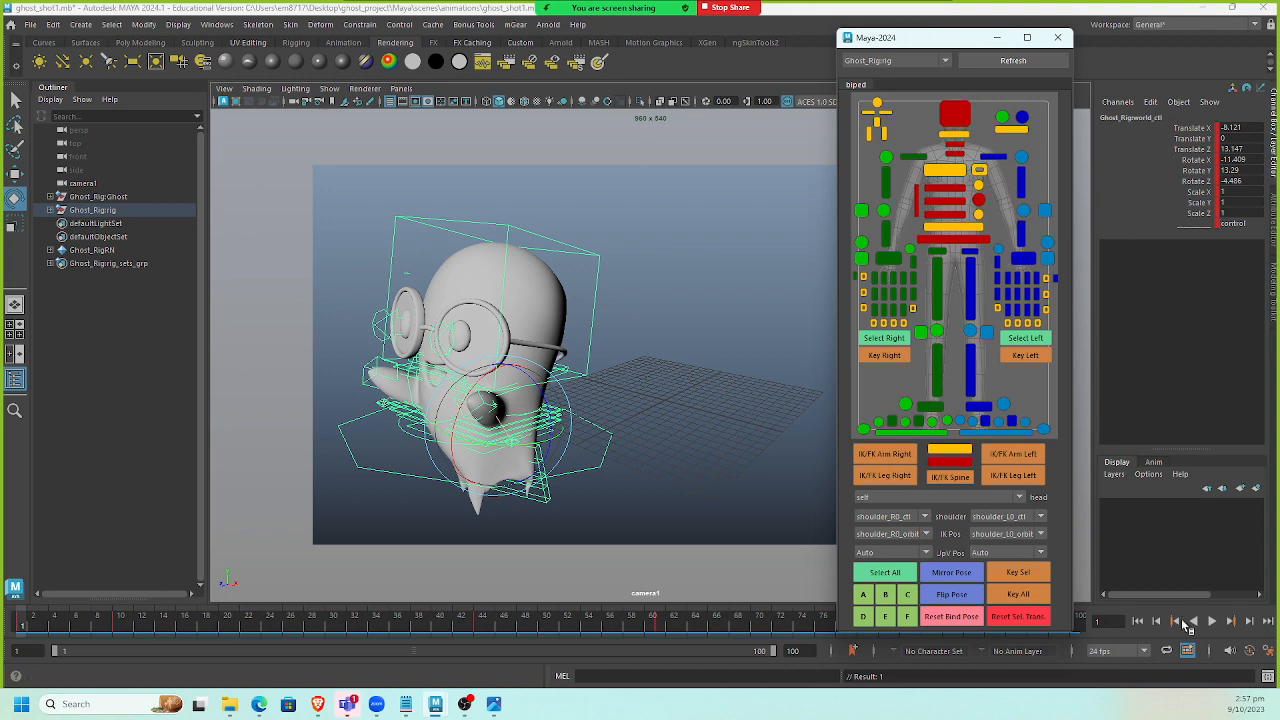
pyautogui.click(1211, 621)
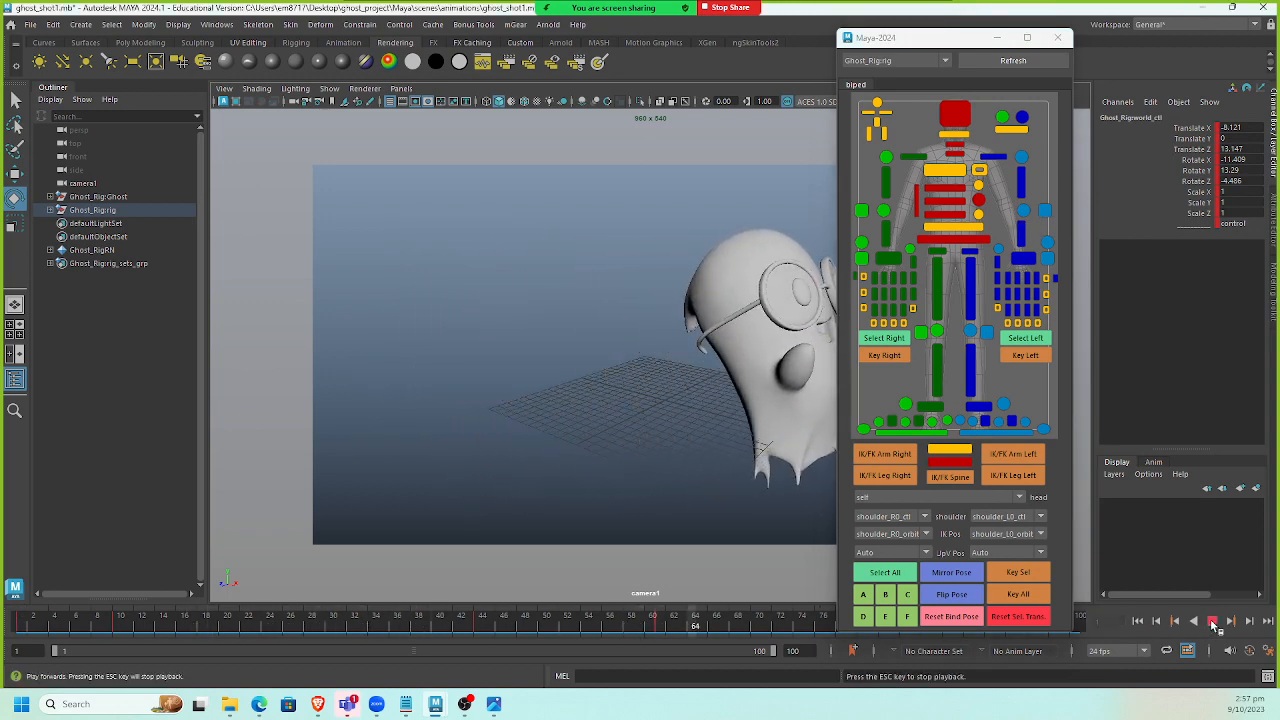
pyautogui.click(1211, 621)
# Select a range of keys on the time slider, shift them earlier, and replay from the start.
pyautogui.moveTo(700, 628)
pyautogui.mouseDown()
pyautogui.moveTo(190, 651)
pyautogui.moveTo(695, 627)
pyautogui.mouseUp()
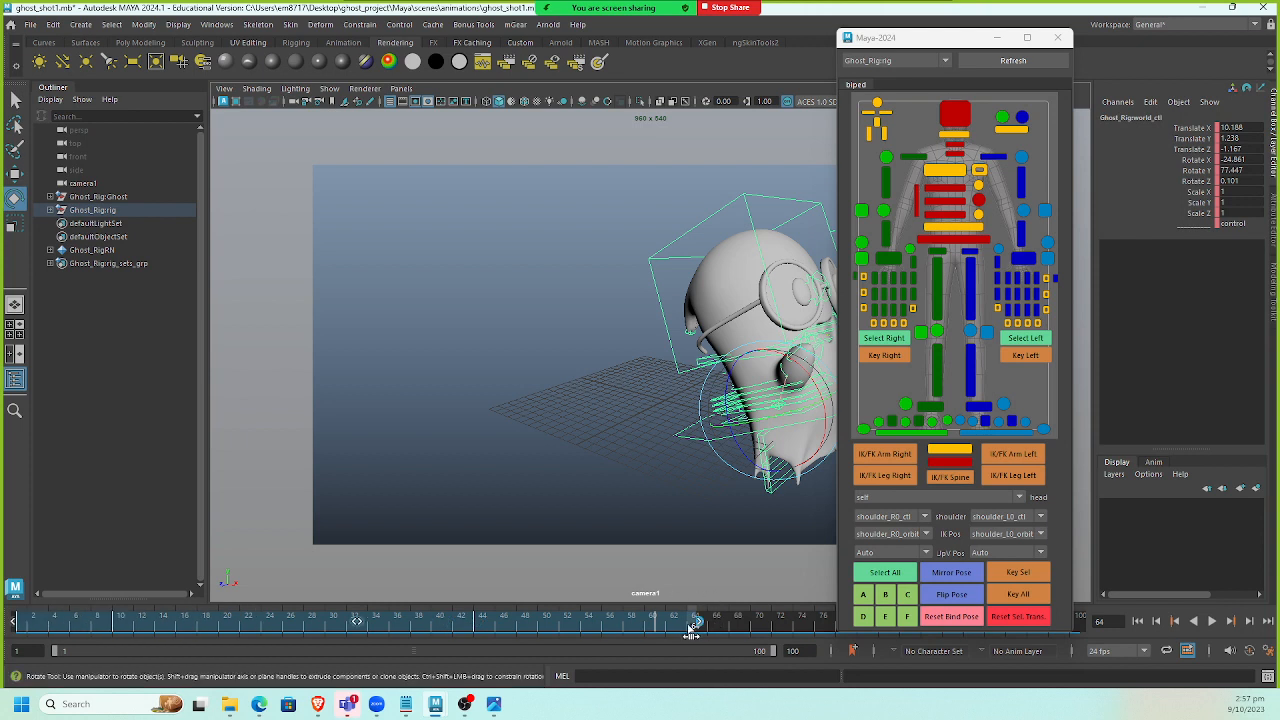
pyautogui.moveTo(570, 641); pyautogui.dragTo(530, 643)
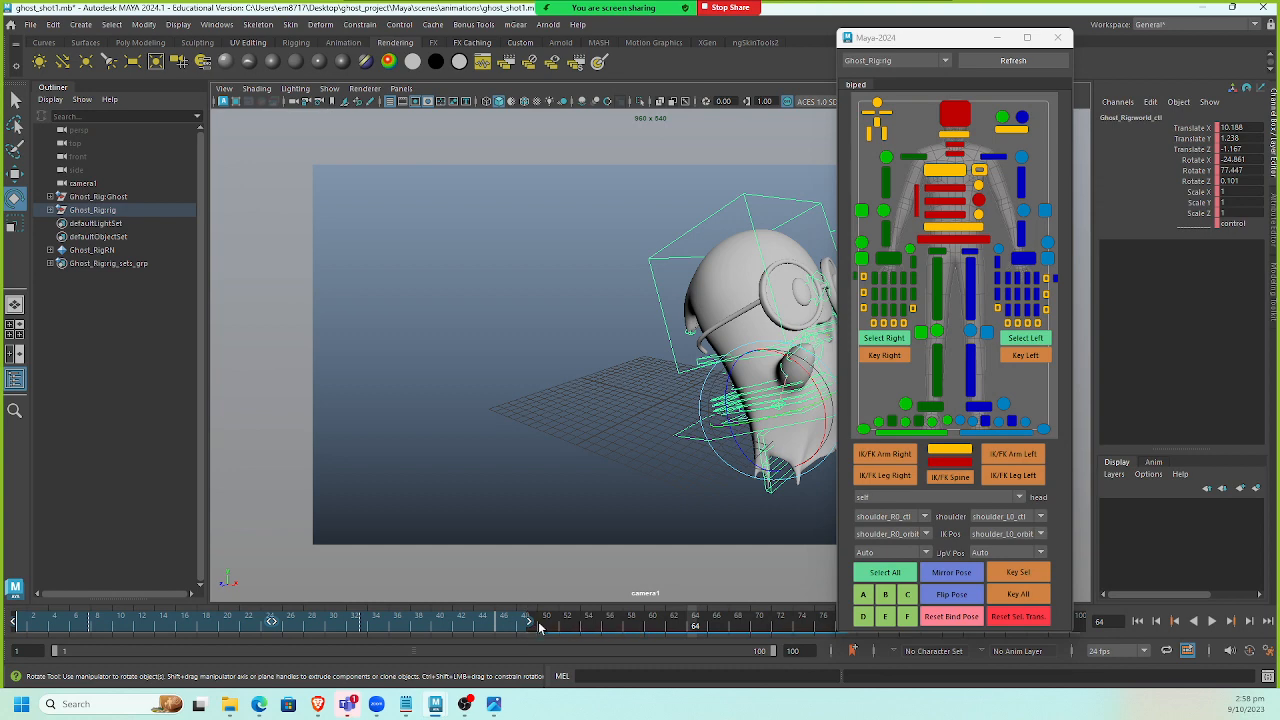
pyautogui.click(540, 627)
pyautogui.click(1137, 621)
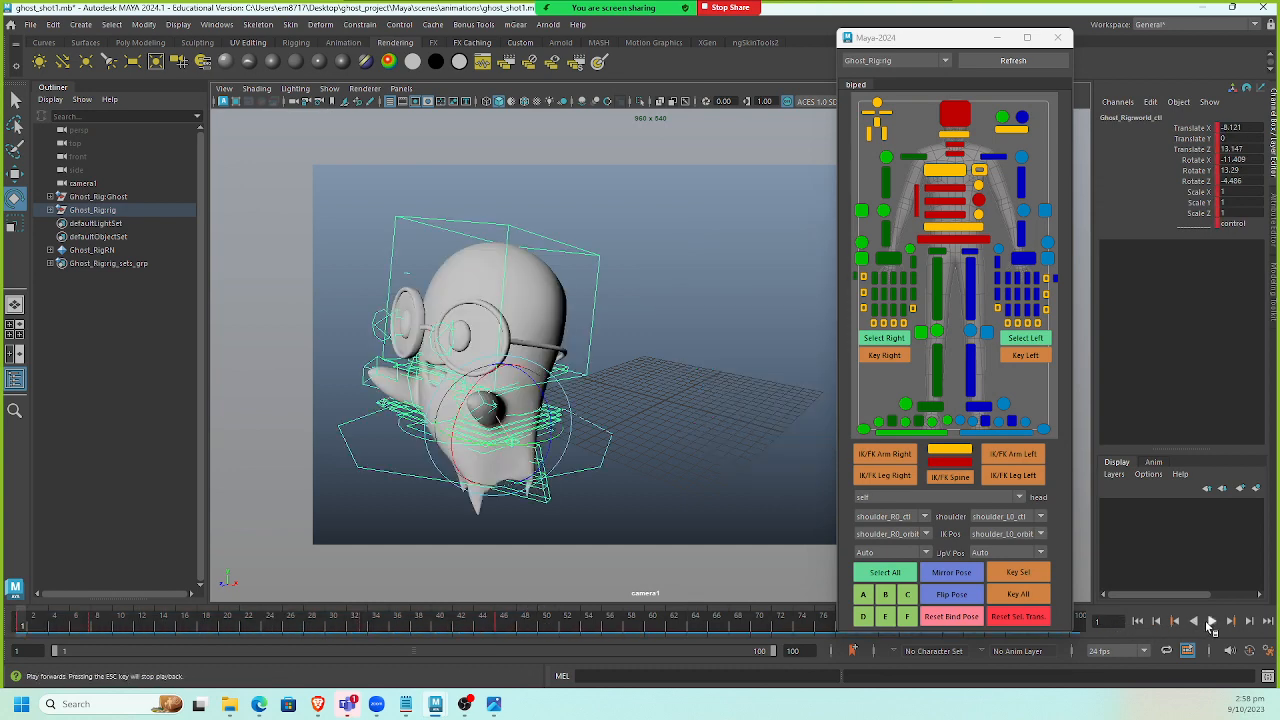
pyautogui.click(1210, 622)
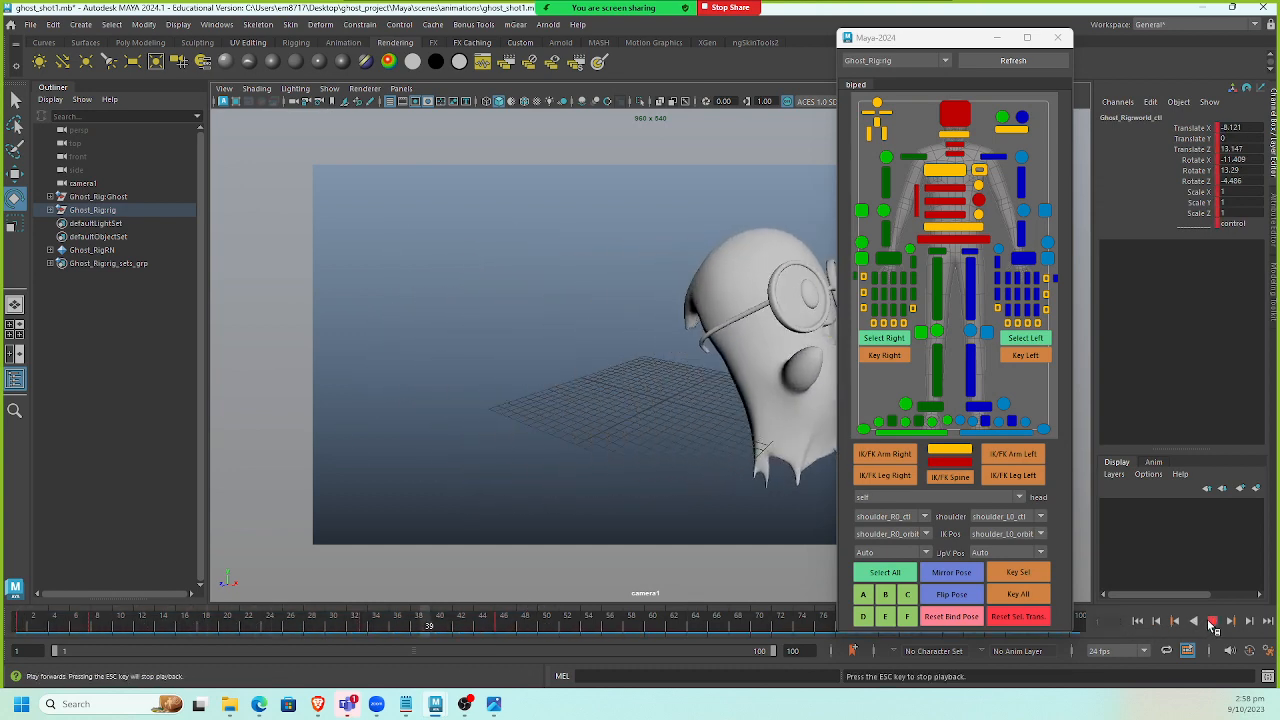
pyautogui.click(1212, 622)
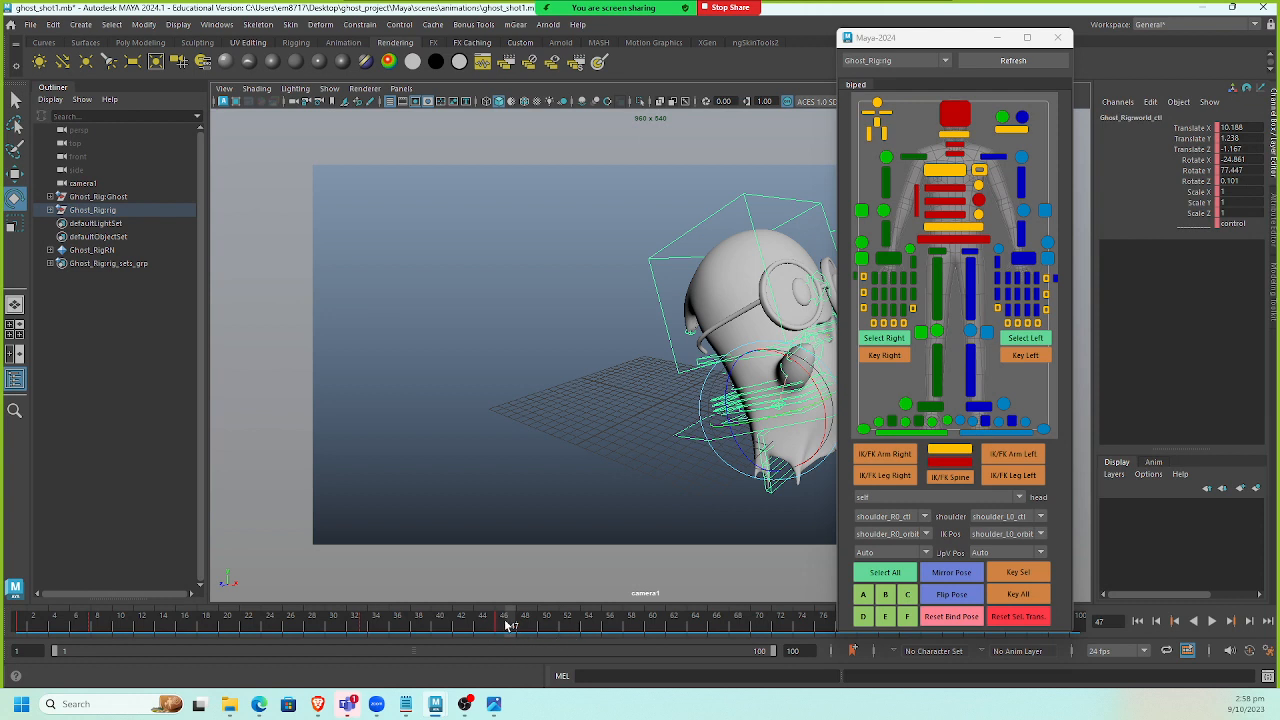
# Select another range of keys on the time slider, move them earlier, and play the animation.
pyautogui.keyDown('shift'); pyautogui.moveTo(507, 625); pyautogui.dragTo(2, 656); pyautogui.keyUp('shift')
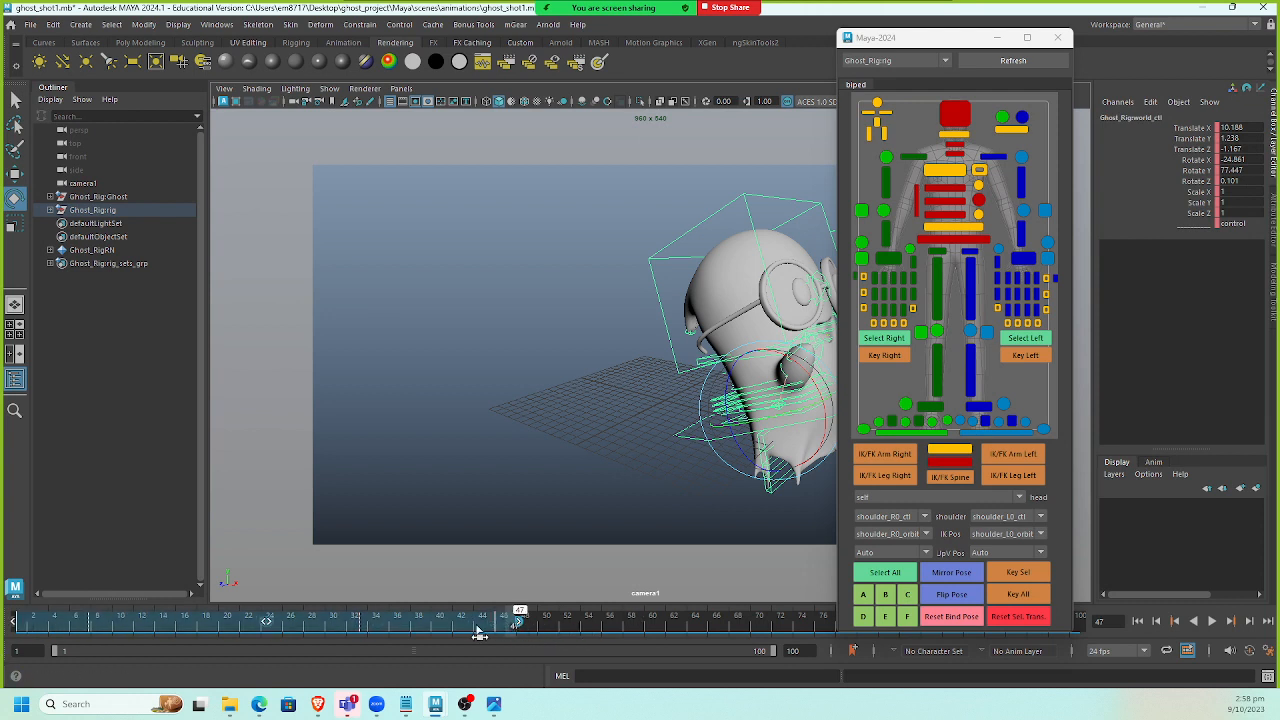
pyautogui.moveTo(479, 633); pyautogui.dragTo(371, 645)
pyautogui.click(414, 625)
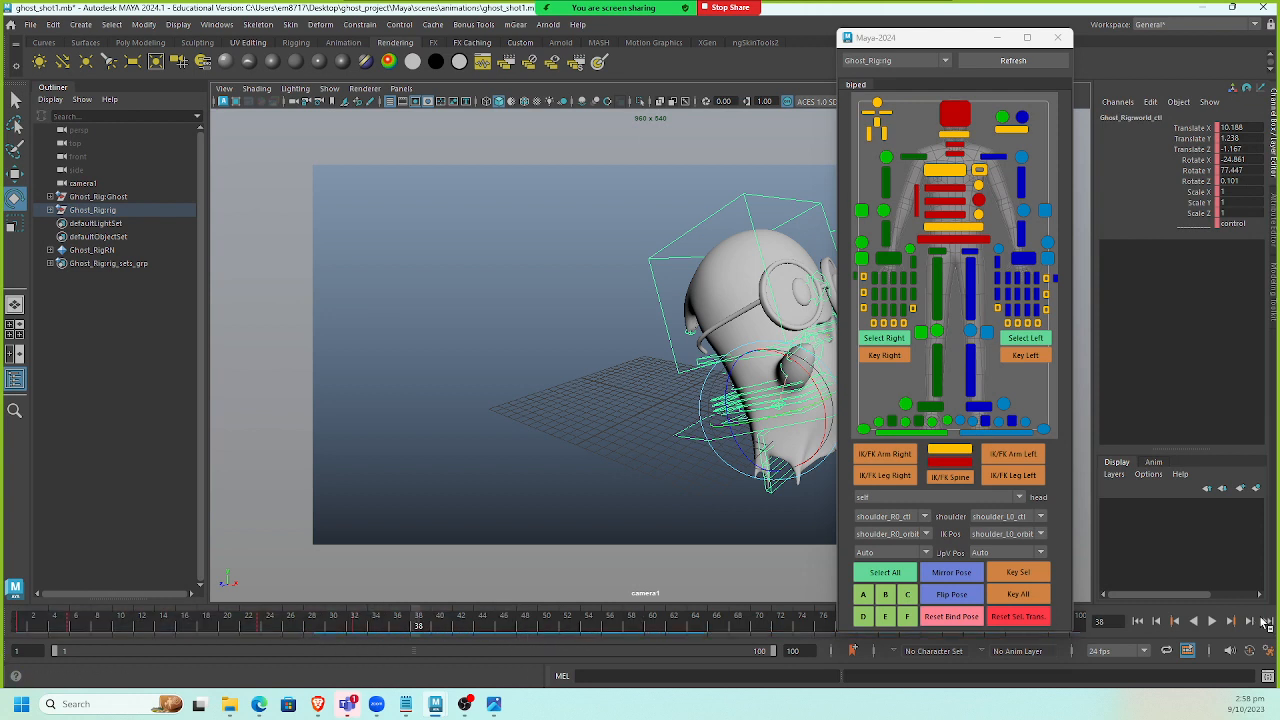
pyautogui.click(1211, 621)
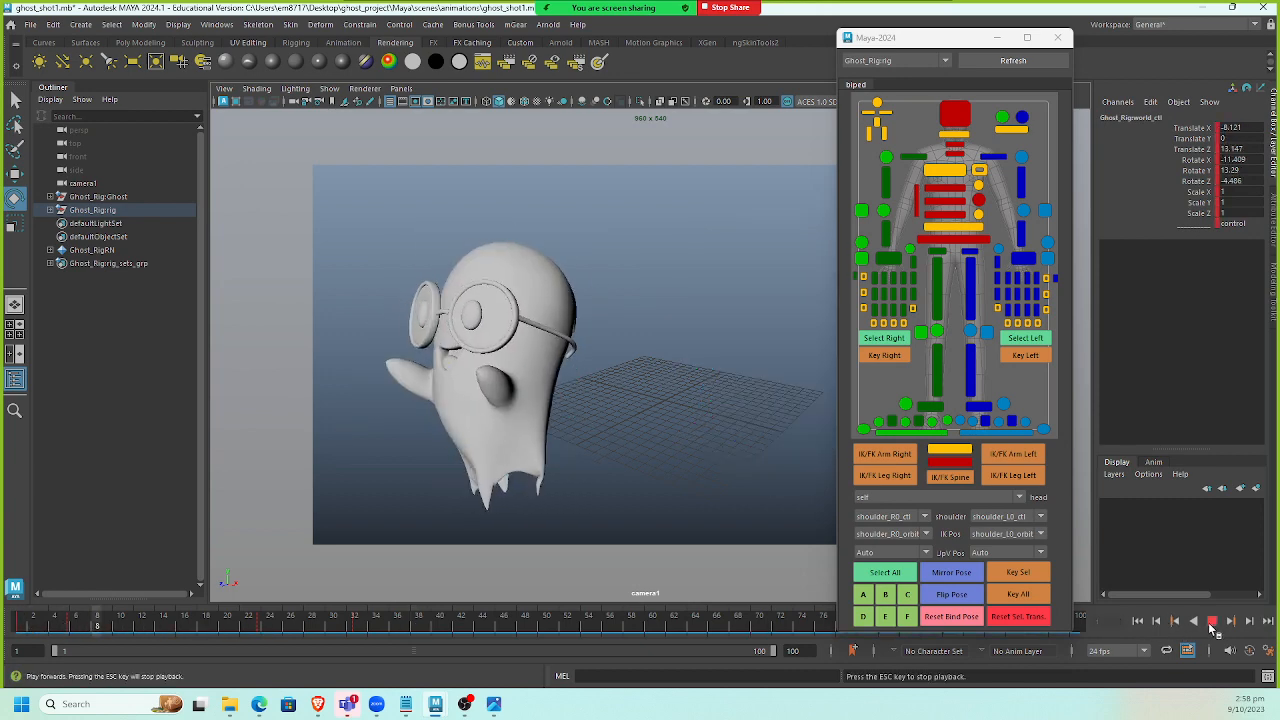
pyautogui.click(1211, 621)
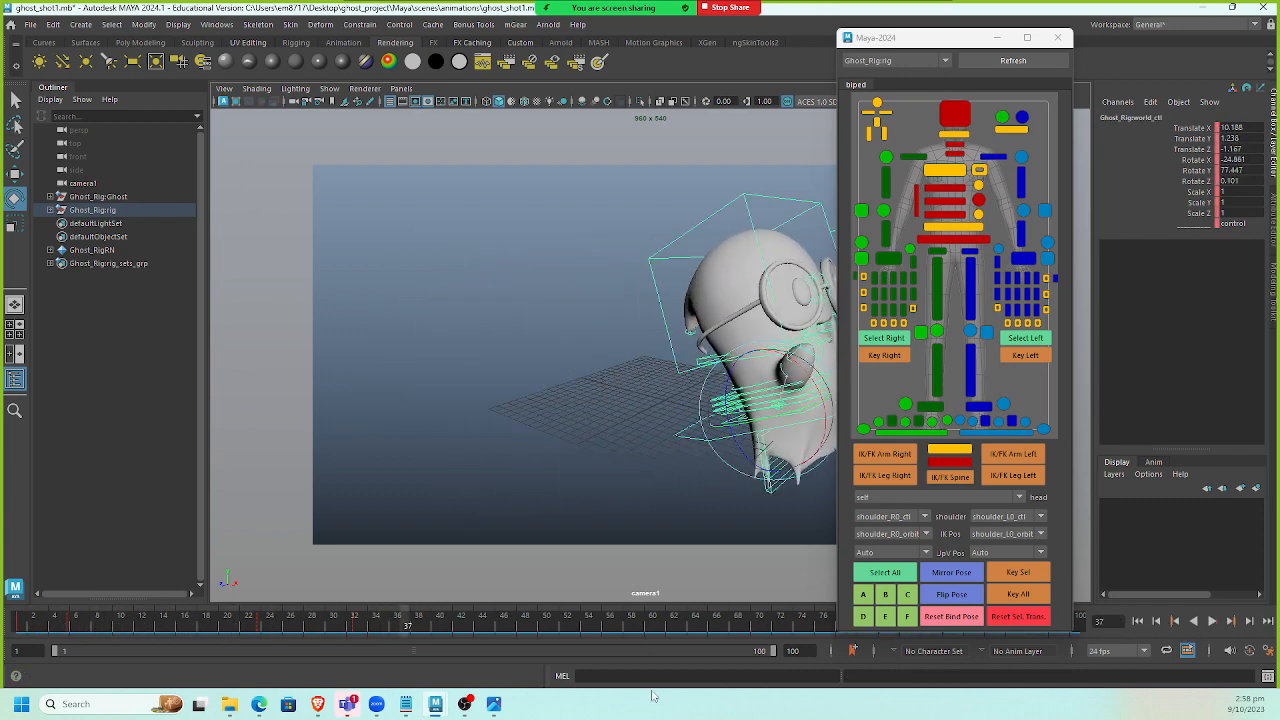
# Select the keys from frame 4 onward on the time slider and shift them later.
pyautogui.click(57, 628)
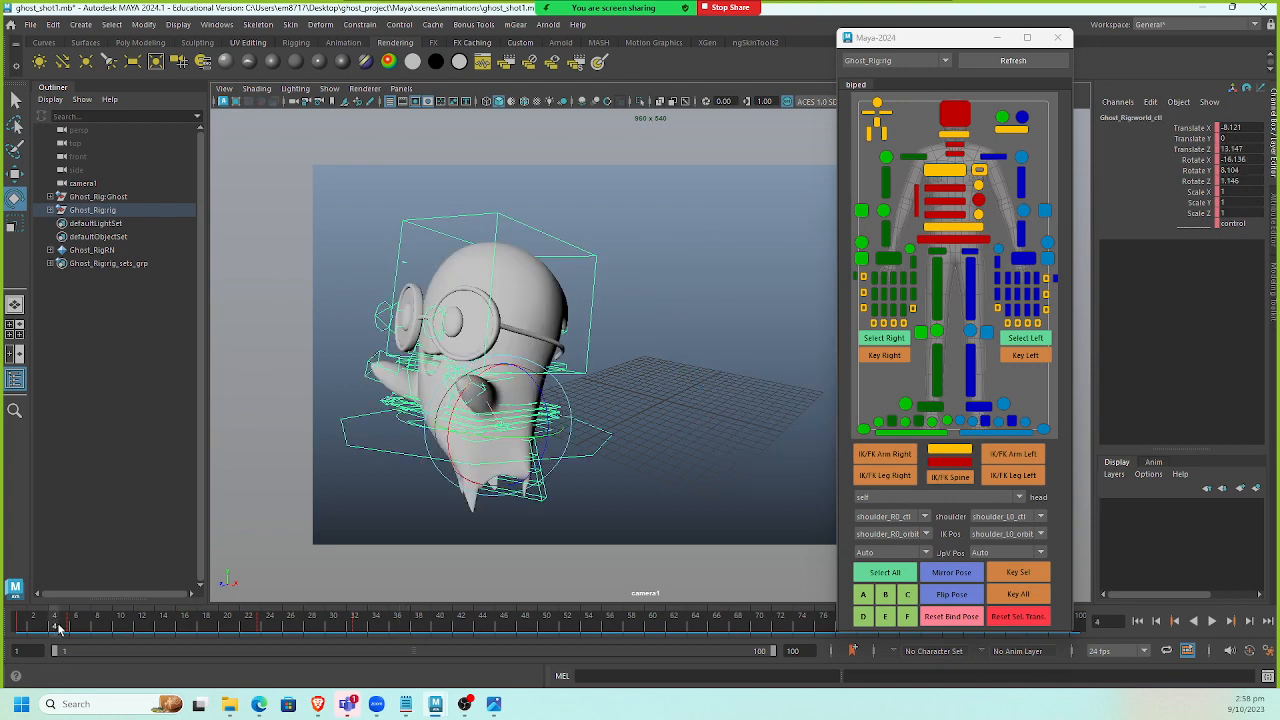
pyautogui.keyDown('shift'); pyautogui.moveTo(57, 628); pyautogui.dragTo(372, 627); pyautogui.keyUp('shift')
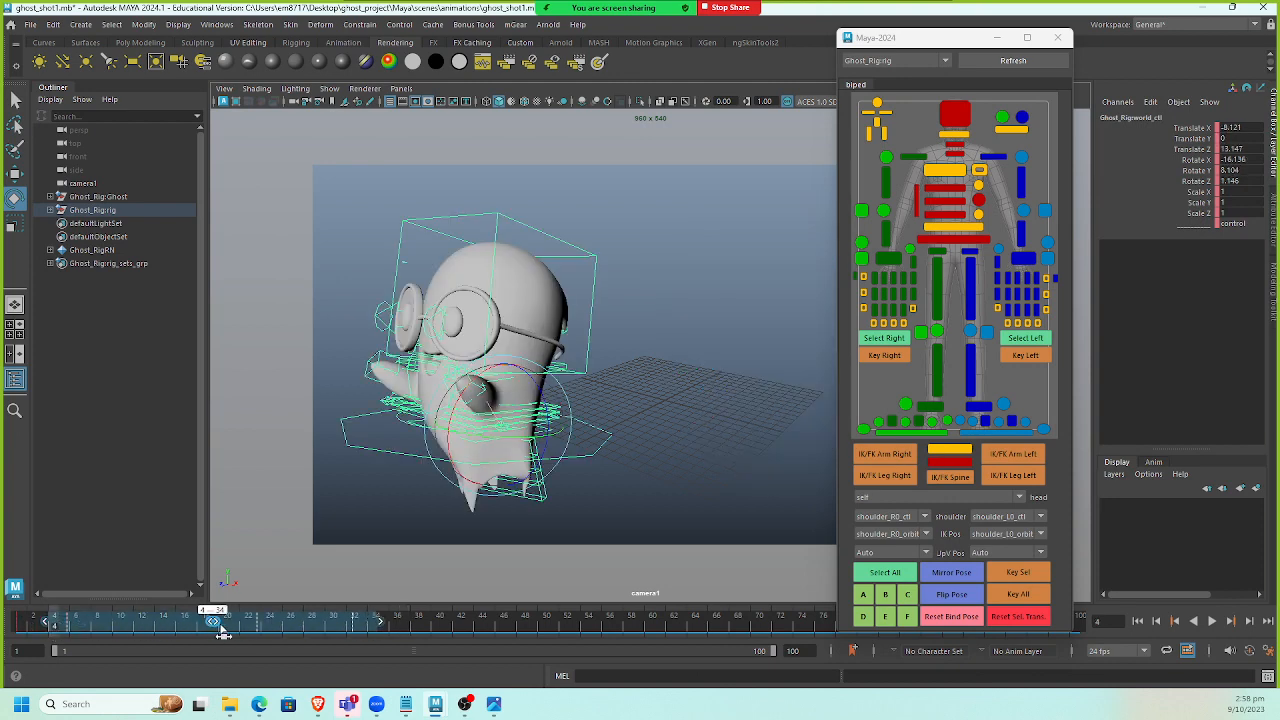
pyautogui.moveTo(223, 634); pyautogui.dragTo(277, 634)
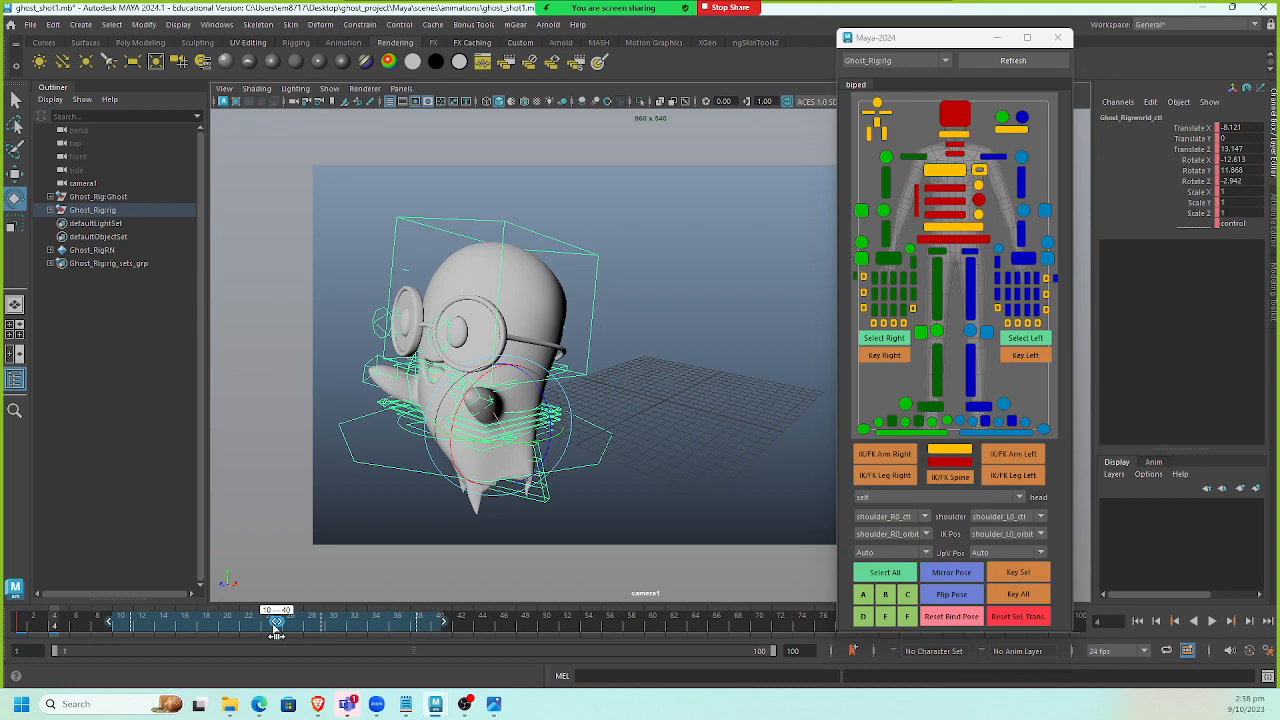
pyautogui.click(578, 623)
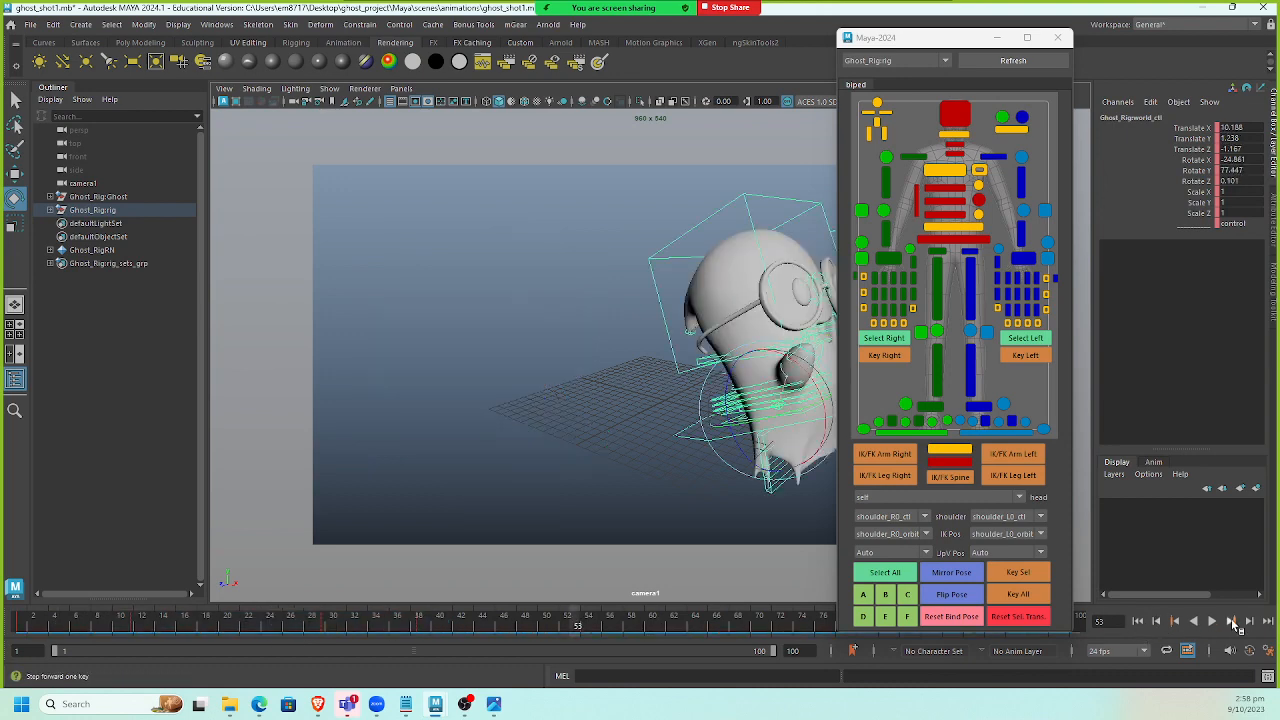
pyautogui.click(1138, 621)
# Shift the selected keys earlier on the time slider and play from the start.
pyautogui.moveTo(388, 623)
pyautogui.mouseDown()
pyautogui.moveTo(462, 628)
pyautogui.moveTo(291, 636)
pyautogui.mouseUp()
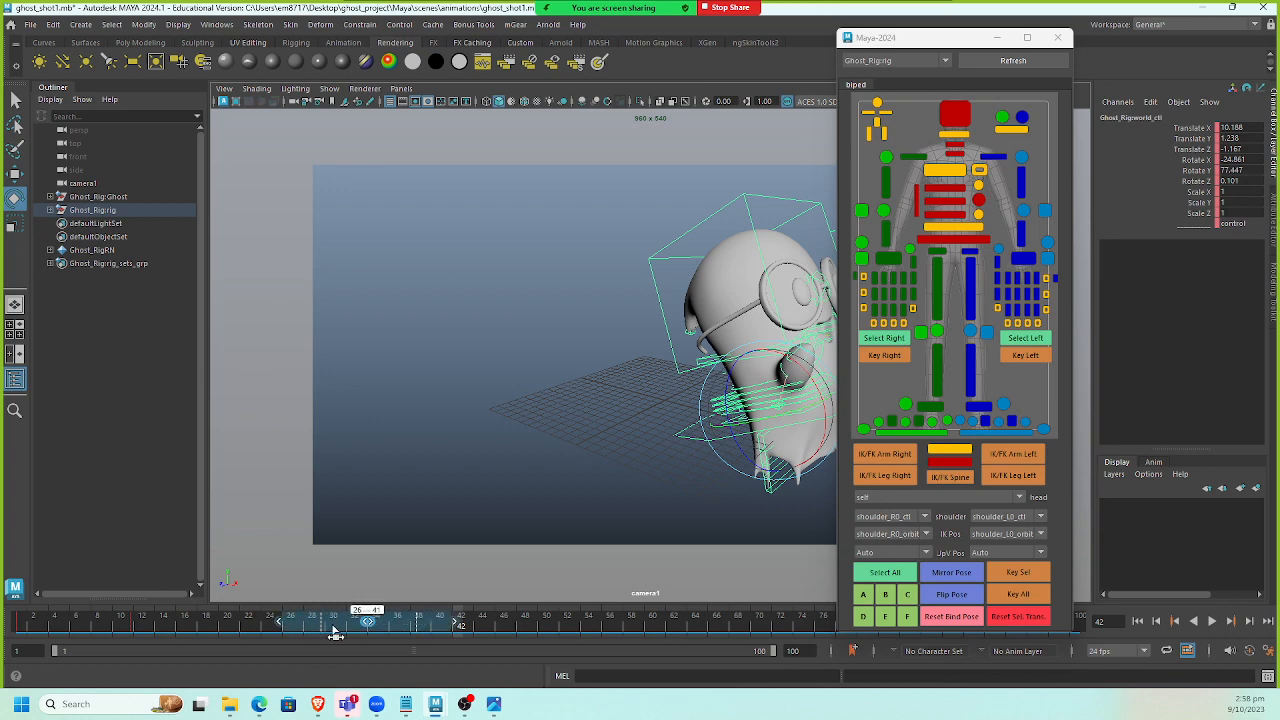
pyautogui.click(1138, 621)
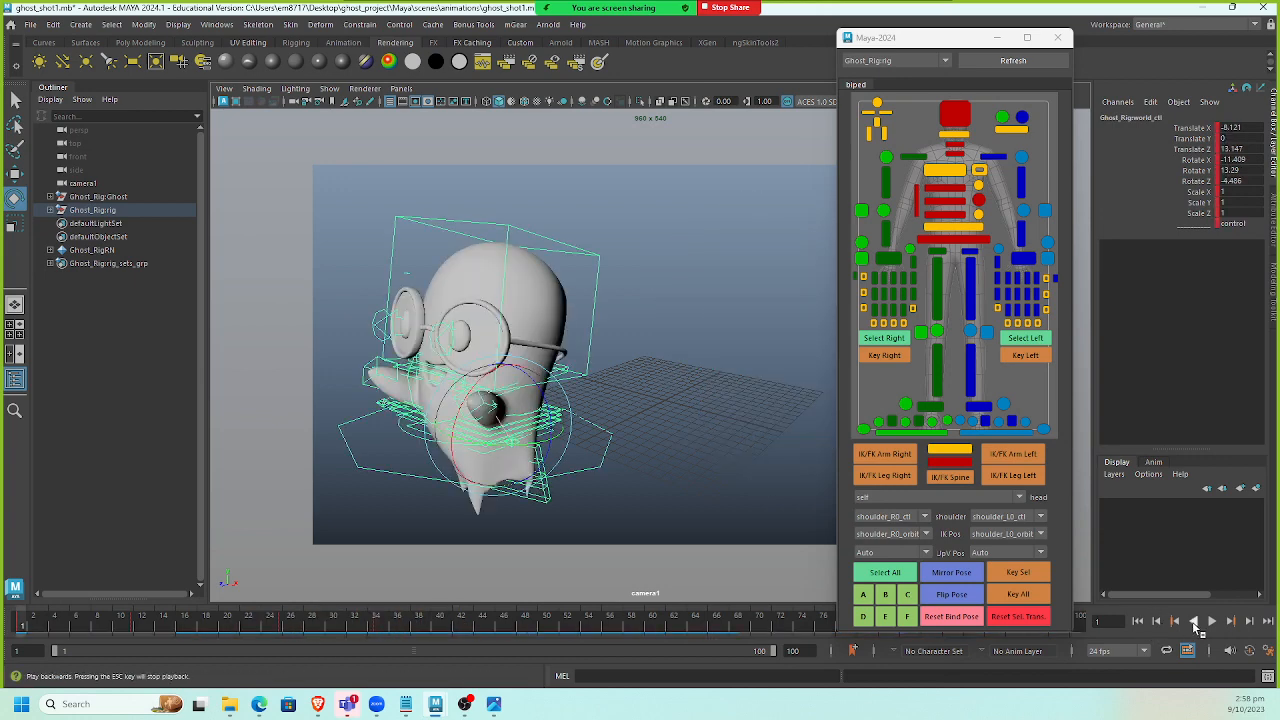
pyautogui.click(1213, 621)
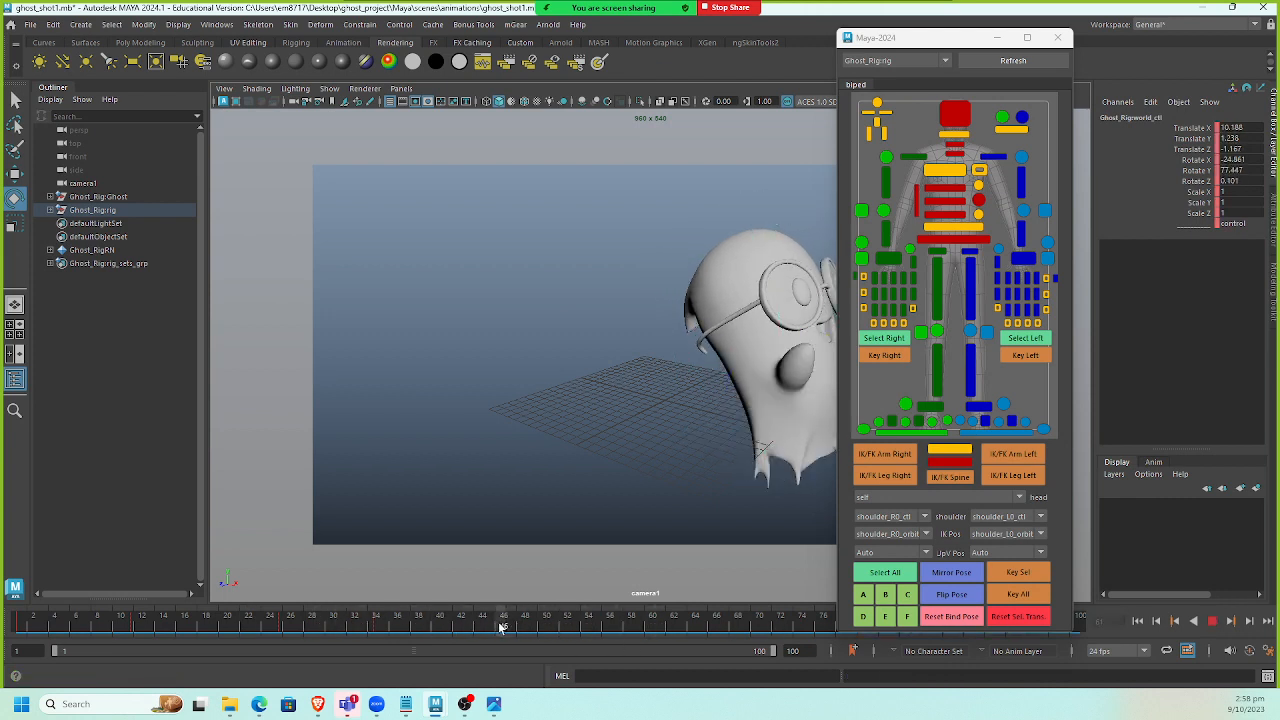
# Set the end of the playback range to frame 50.
pyautogui.click(557, 628)
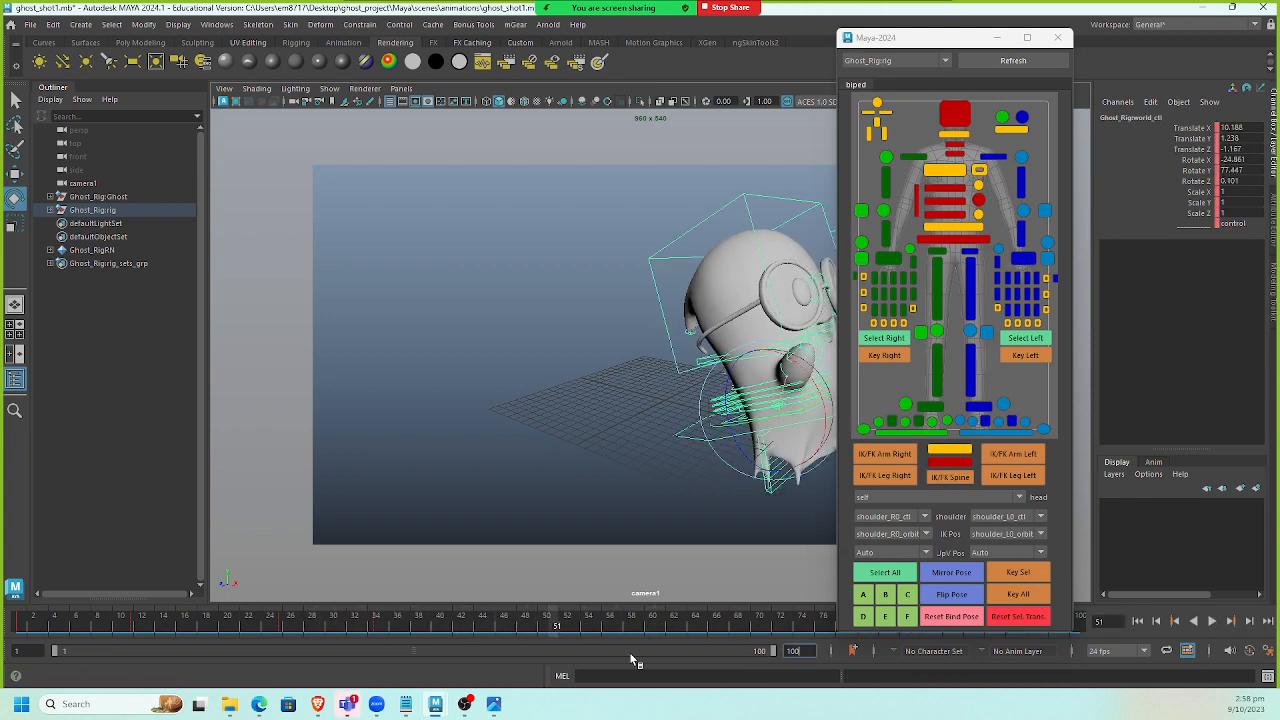
pyautogui.write('50')
pyautogui.press('Return')
# Play the shortened animation and return to the first frame.
pyautogui.moveTo(908, 42); pyautogui.dragTo(1279, 60)
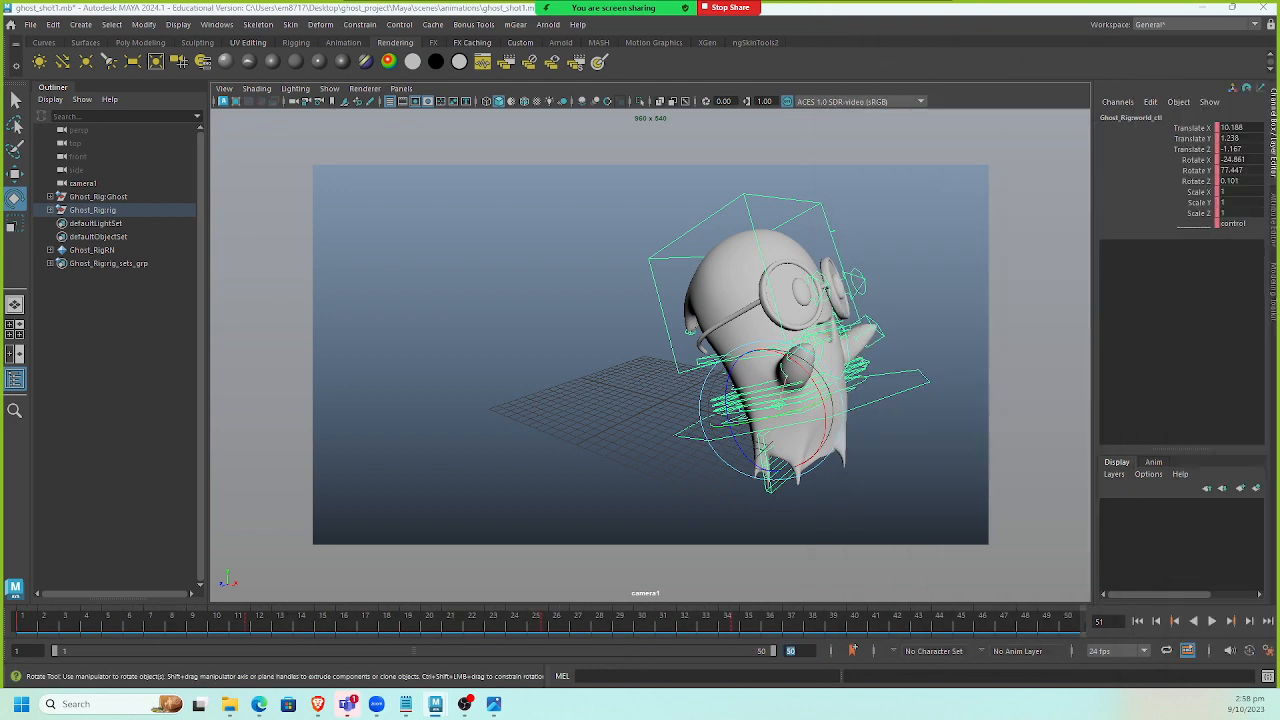
pyautogui.click(1138, 621)
pyautogui.click(1211, 621)
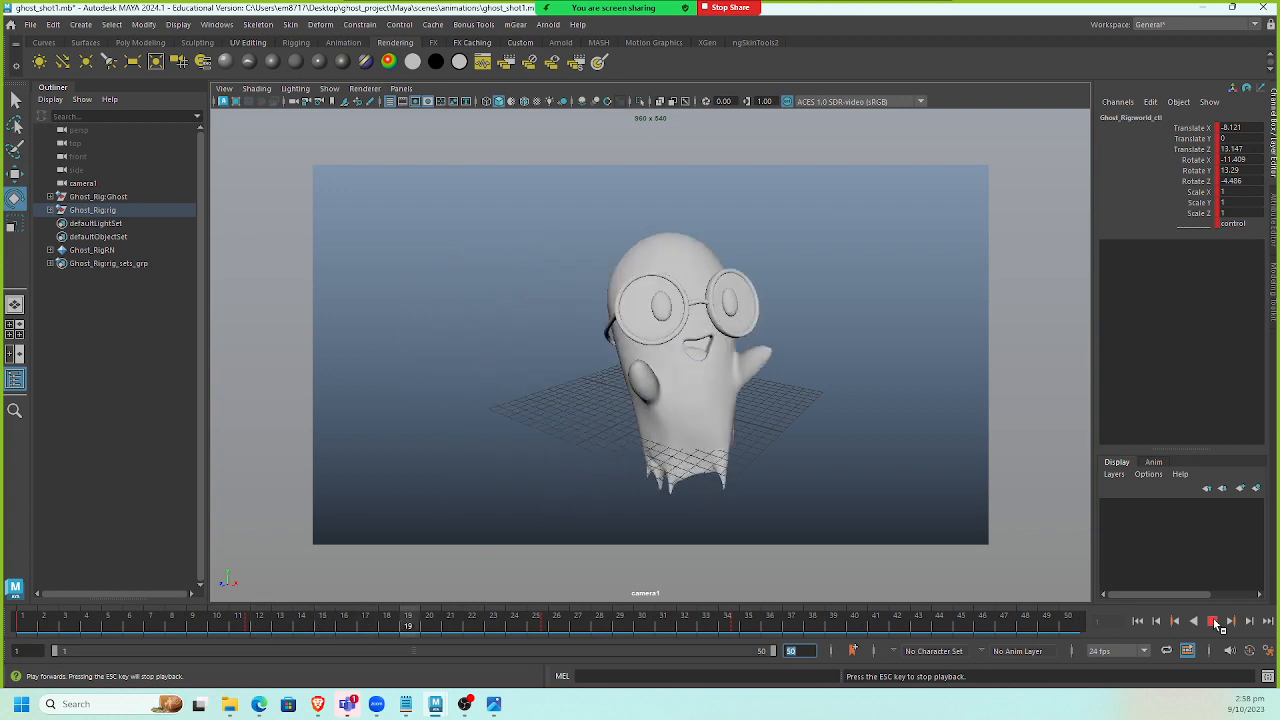
pyautogui.click(1211, 621)
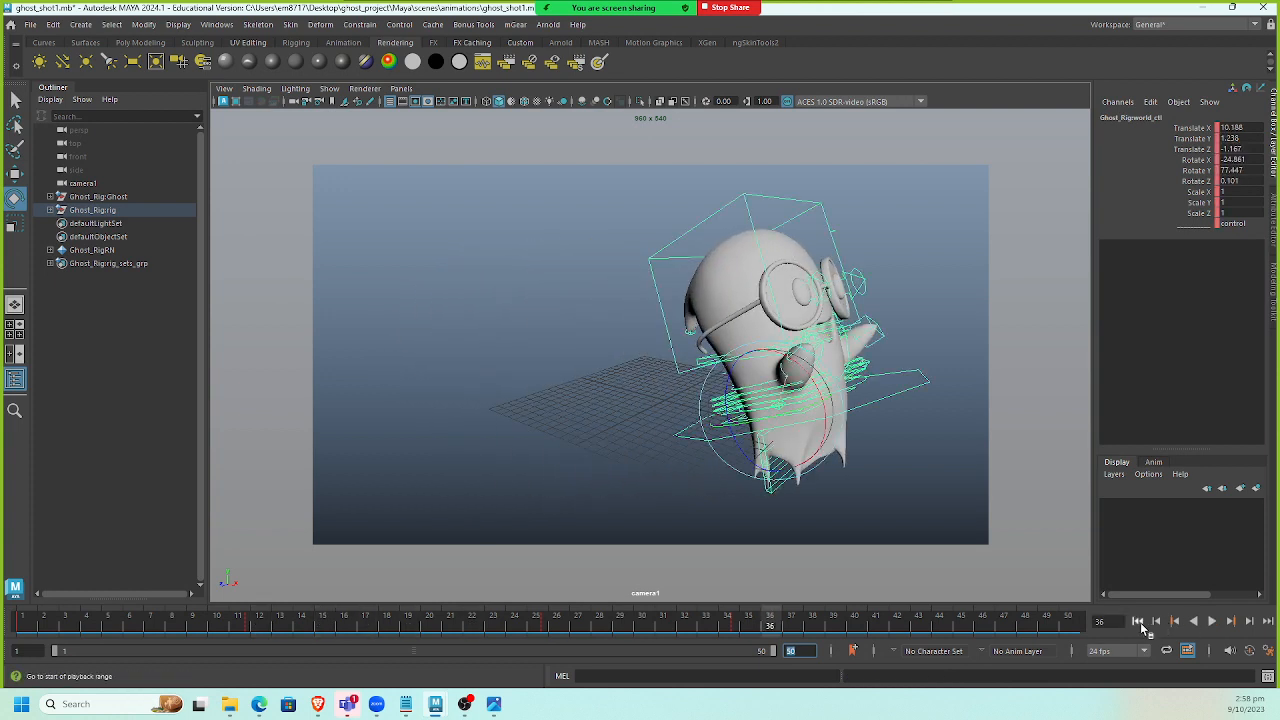
pyautogui.click(1138, 621)
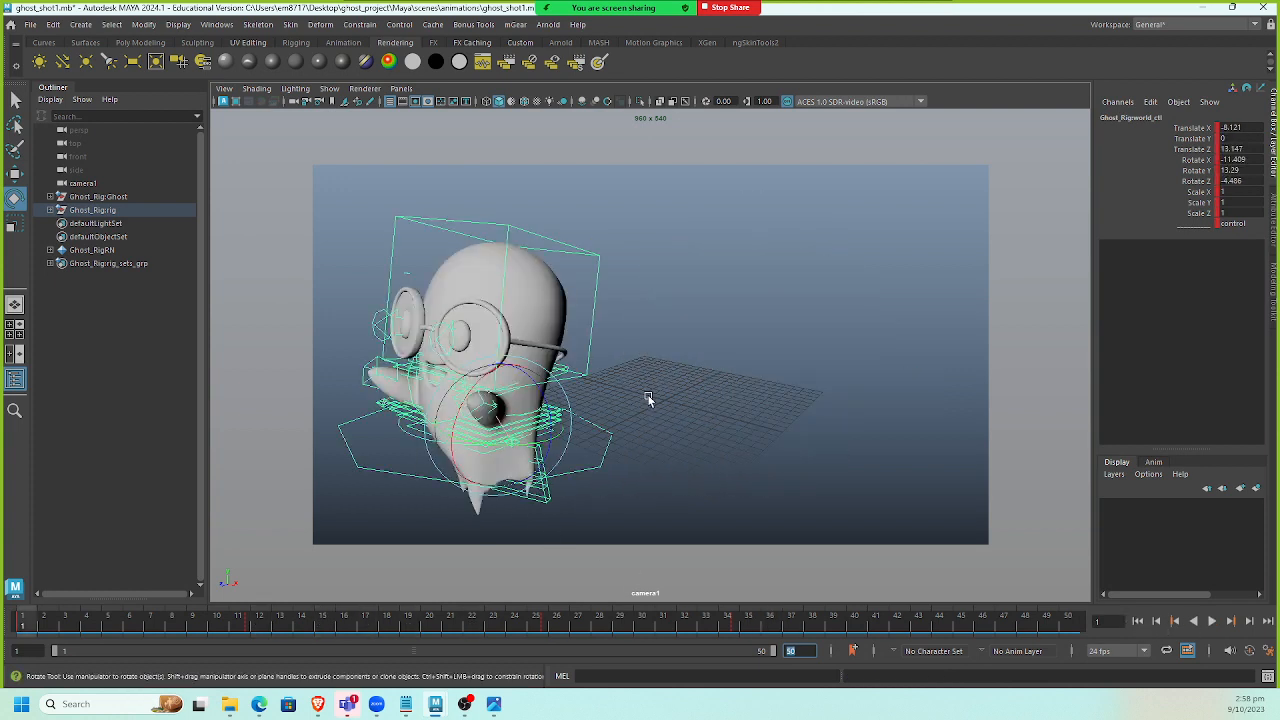
# Select the head control, play the animation through, and go back to frame 1.
pyautogui.click(590, 324)
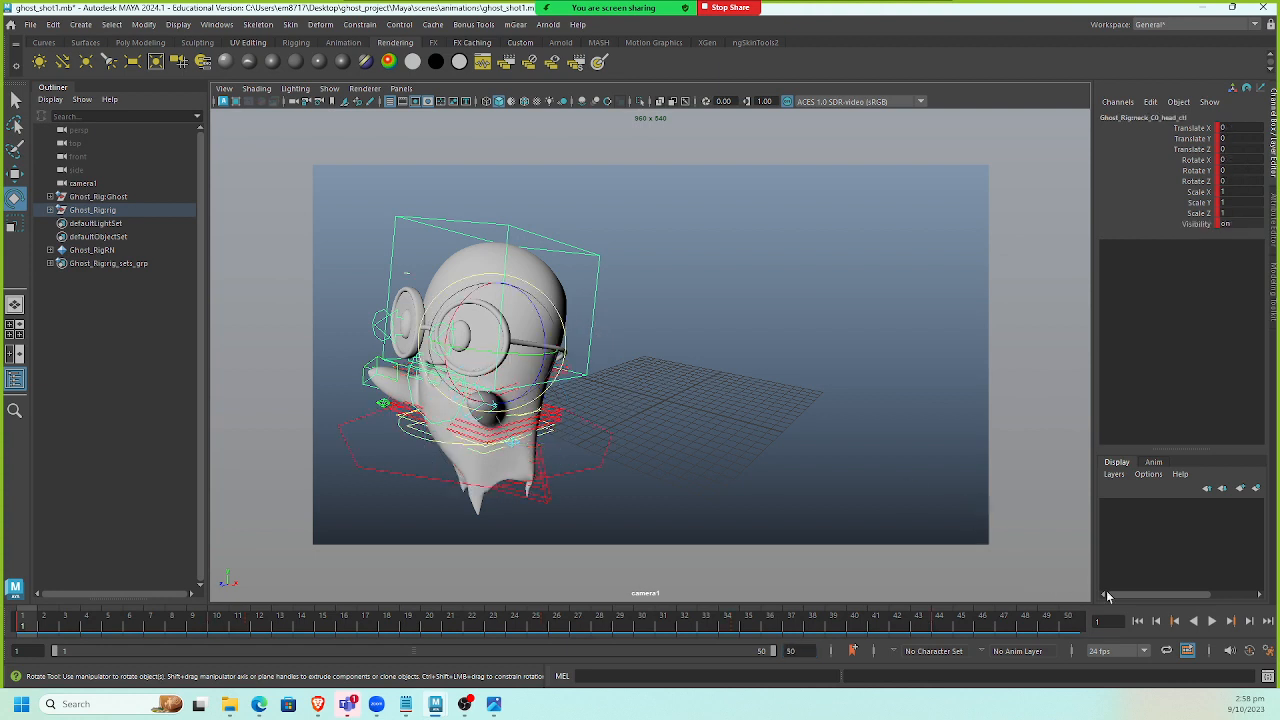
pyautogui.click(1211, 621)
pyautogui.click(1211, 621)
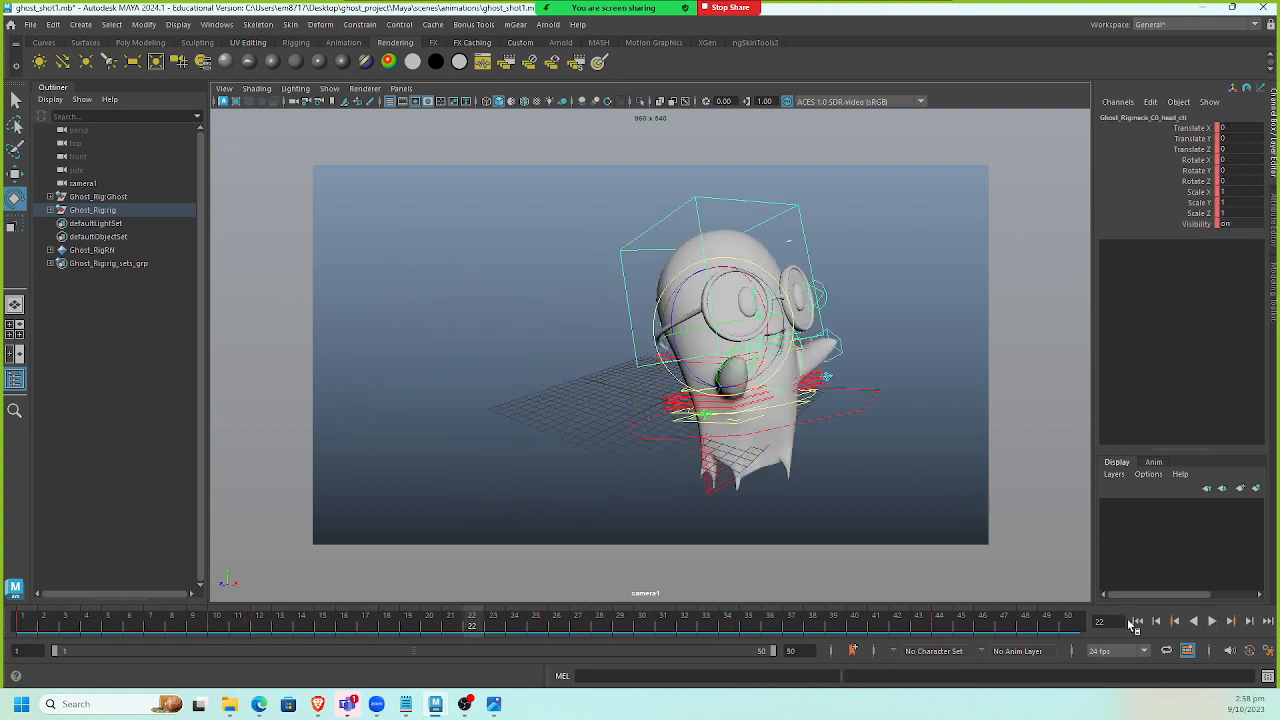
pyautogui.click(1138, 621)
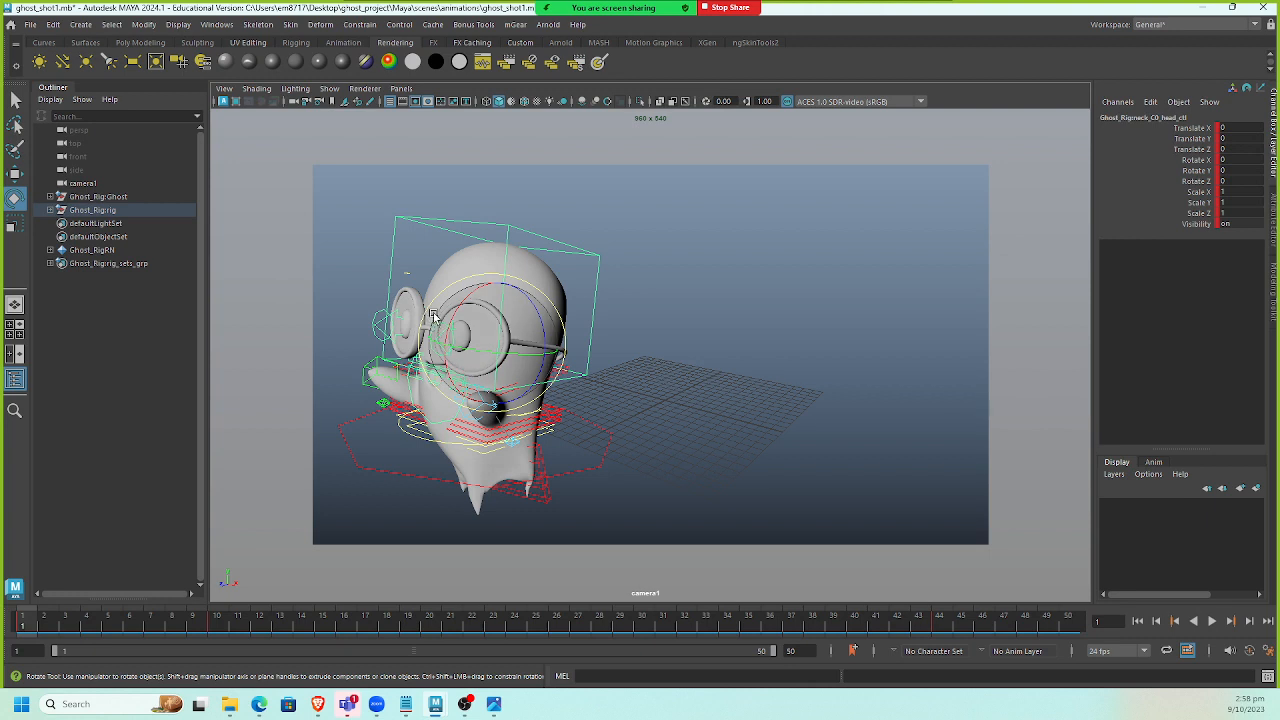
# At frame 1, rotate the head control slightly and set a key on it.
pyautogui.click(470, 323)
pyautogui.moveTo(474, 307); pyautogui.dragTo(474, 304)
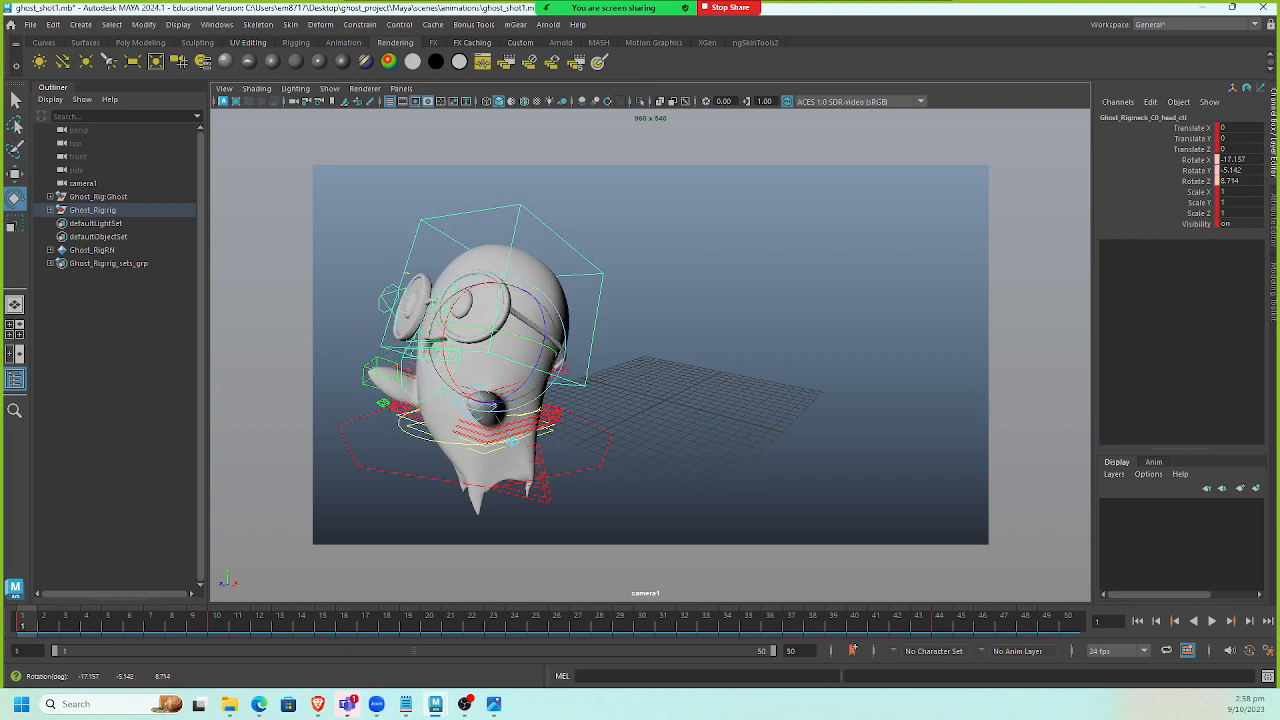
pyautogui.moveTo(1089, 143); pyautogui.dragTo(993, 80)
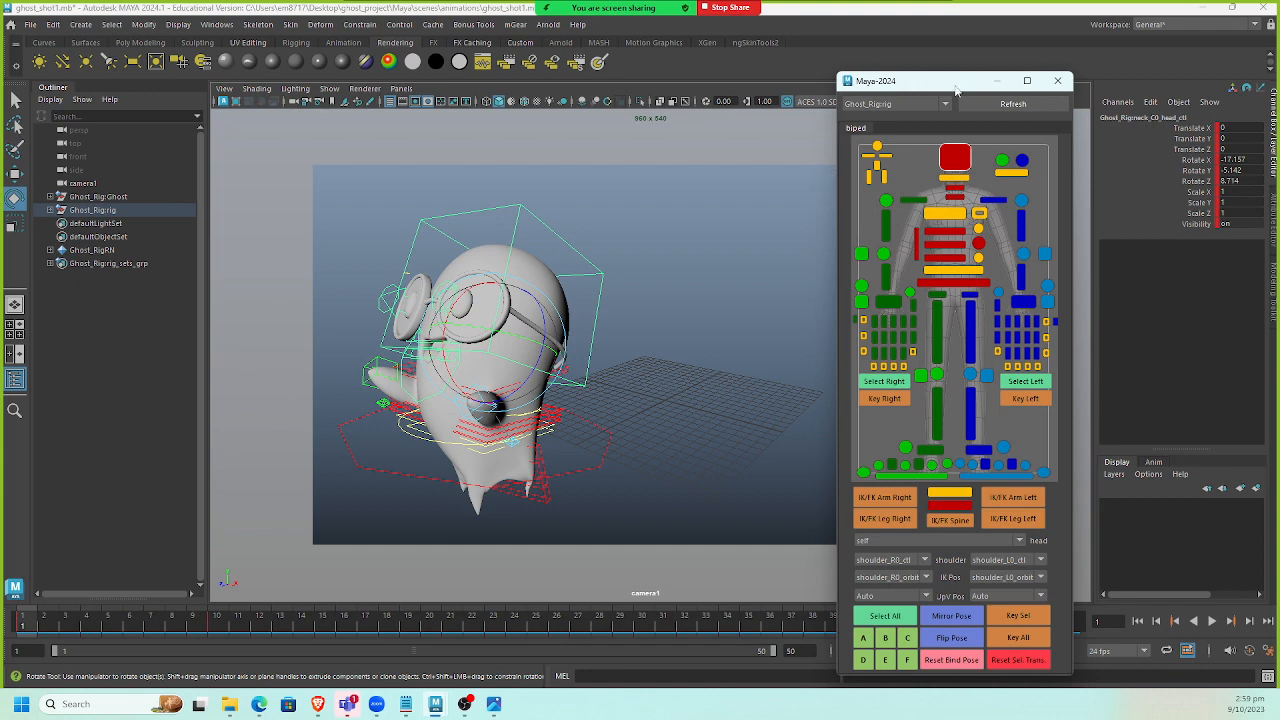
pyautogui.moveTo(955, 87); pyautogui.dragTo(1279, 104)
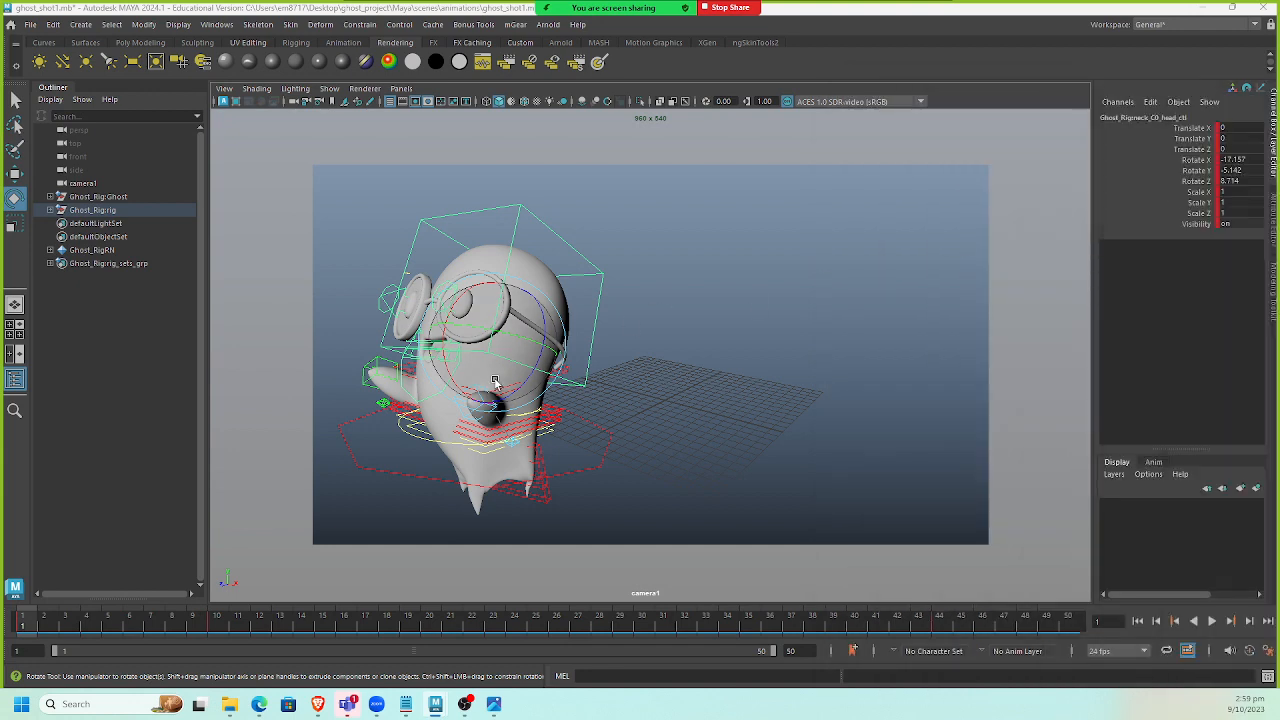
pyautogui.press('s')
# Scrub to frame 6 and view the overlapping action reference image.
pyautogui.moveTo(35, 628); pyautogui.dragTo(129, 632)
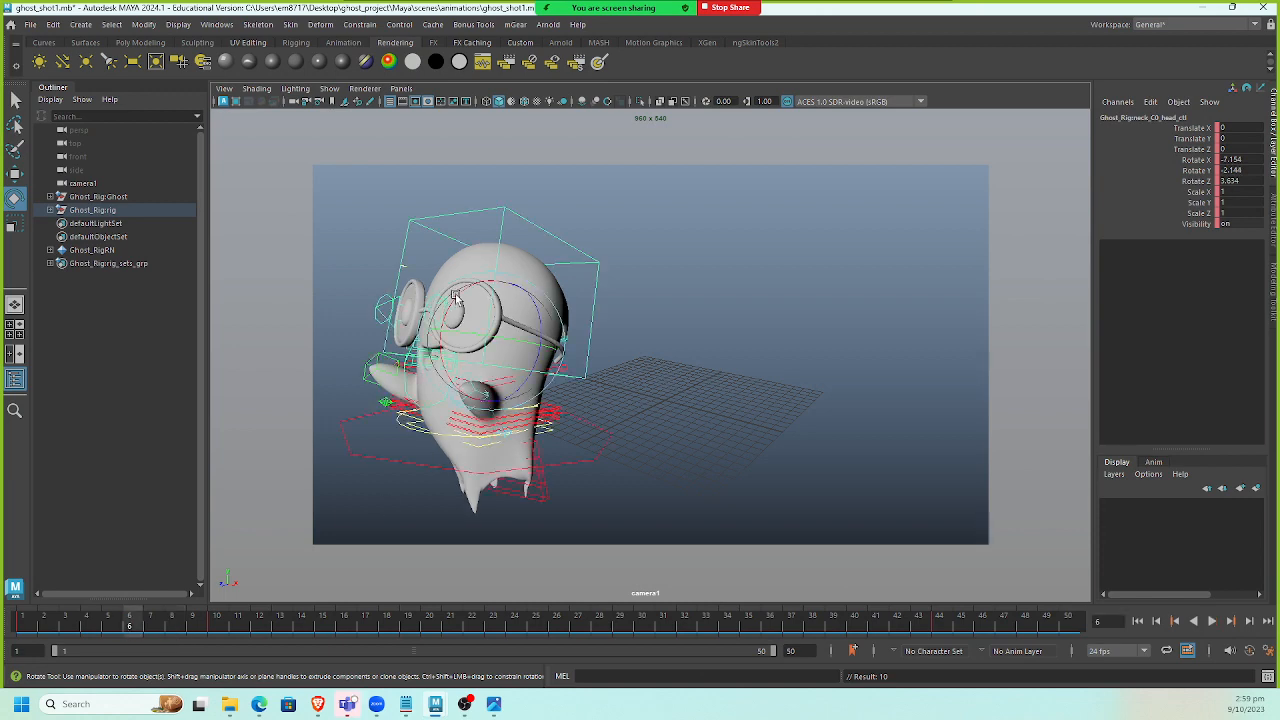
pyautogui.click(493, 704)
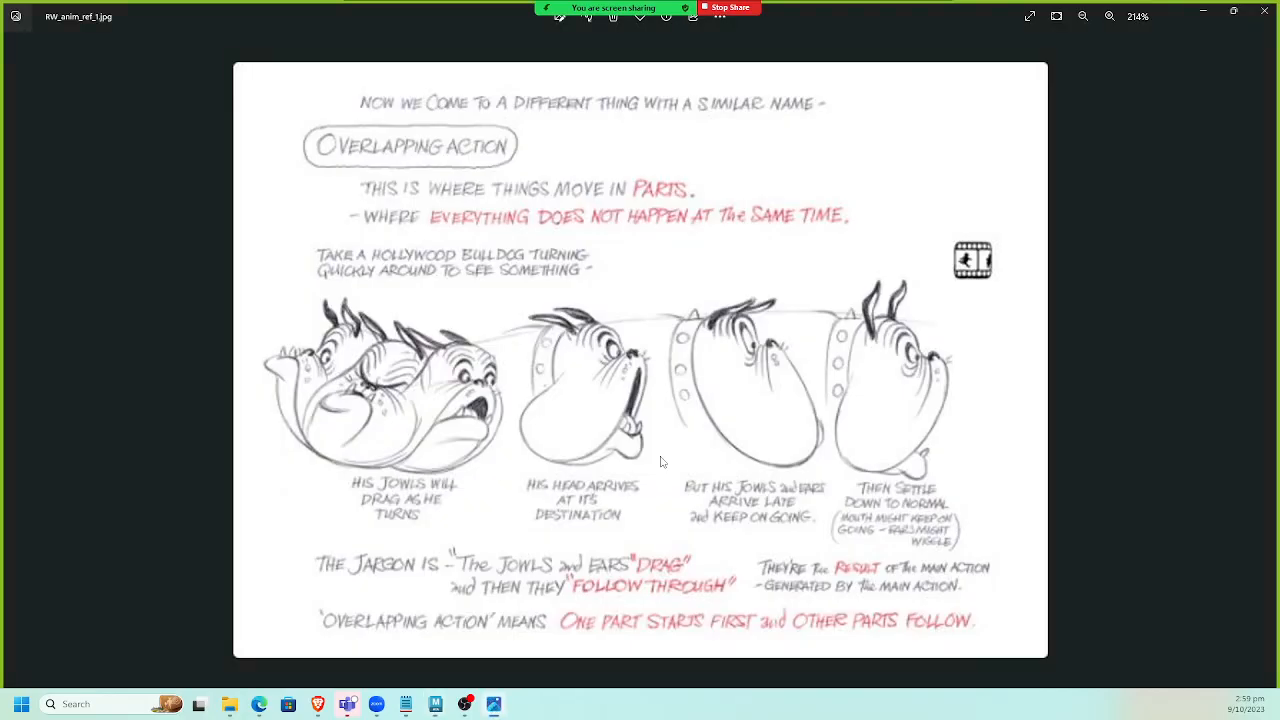
pyautogui.click(493, 704)
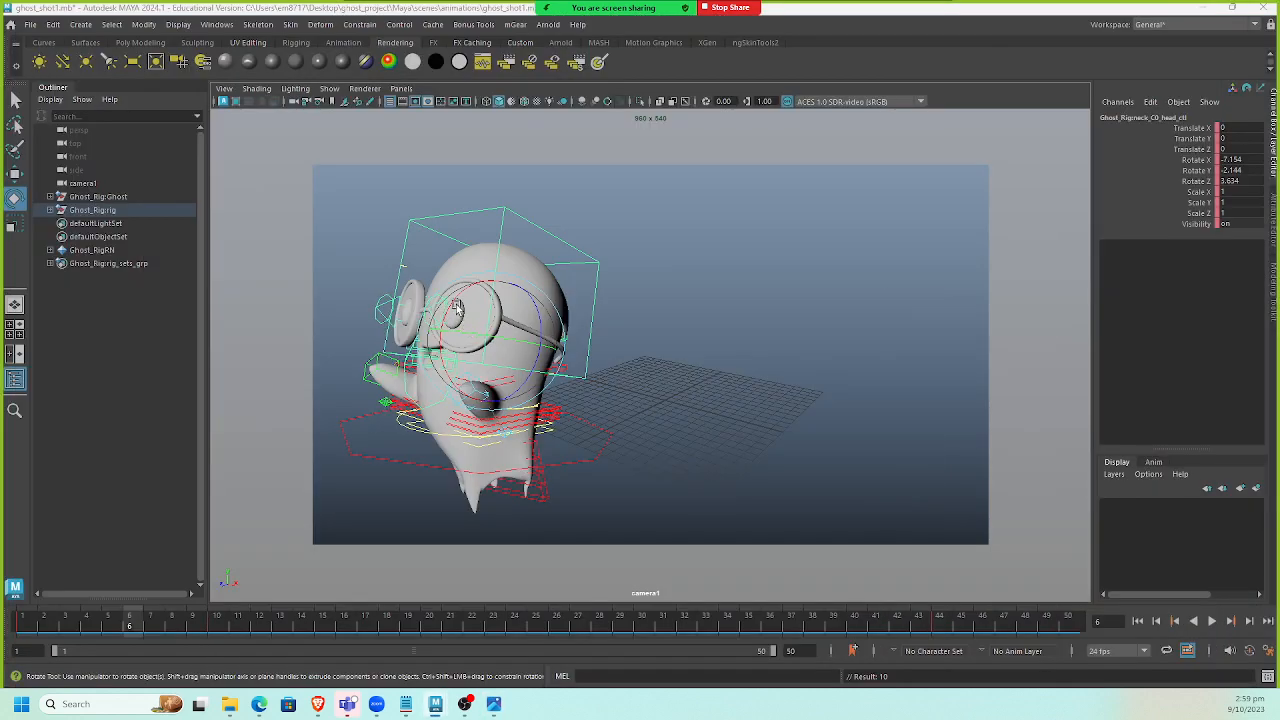
# At frame 6, rotate the head control slightly and set a key on it.
pyautogui.moveTo(455, 283); pyautogui.dragTo(463, 348)
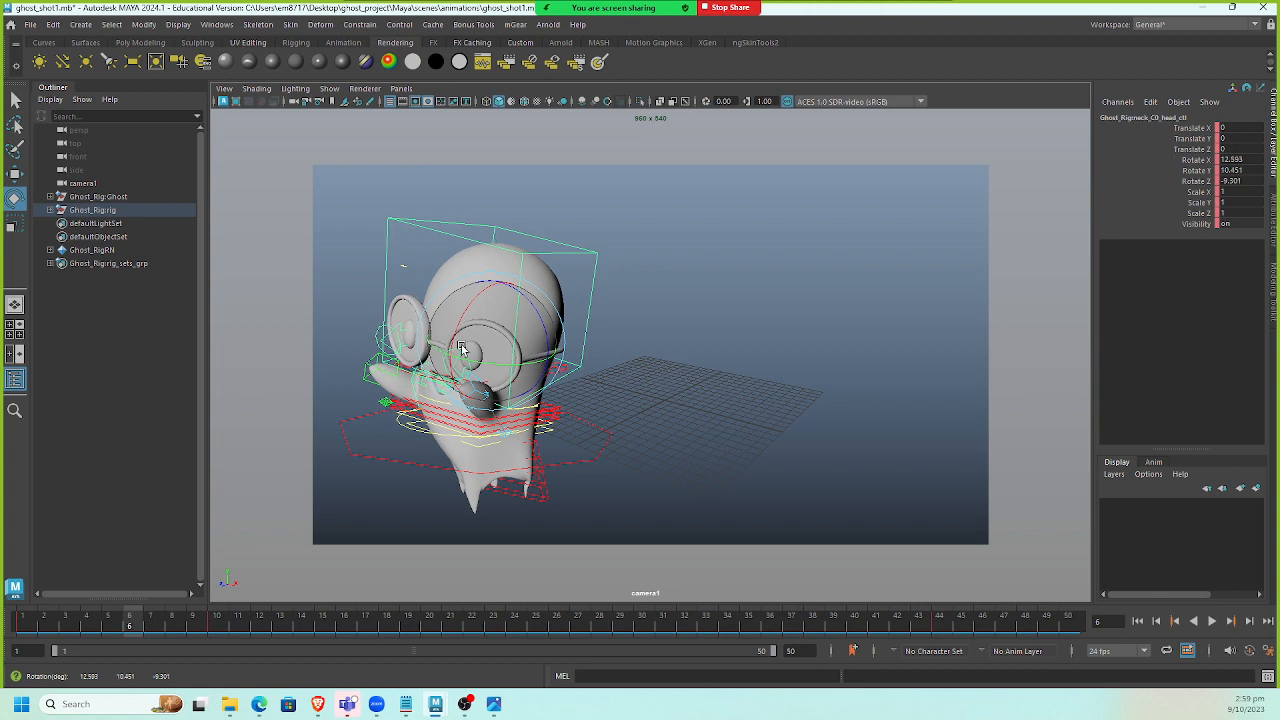
pyautogui.press('s')
pyautogui.moveTo(128, 623); pyautogui.dragTo(220, 626)
pyautogui.moveTo(467, 330); pyautogui.dragTo(540, 342)
pyautogui.hotkey('ctrl', 'z')
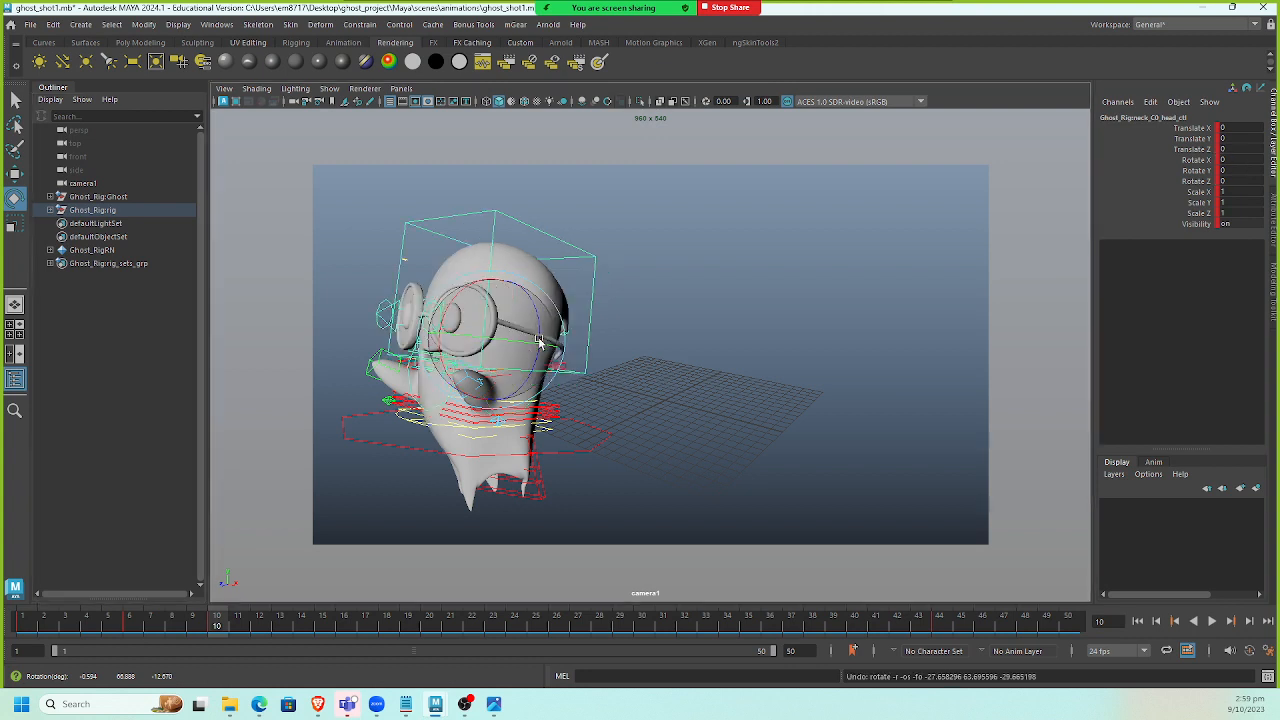
# Select the neck_C0_fk0_ctl neck control and, at frame 6, rotate it slightly and set a key.
pyautogui.click(662, 369)
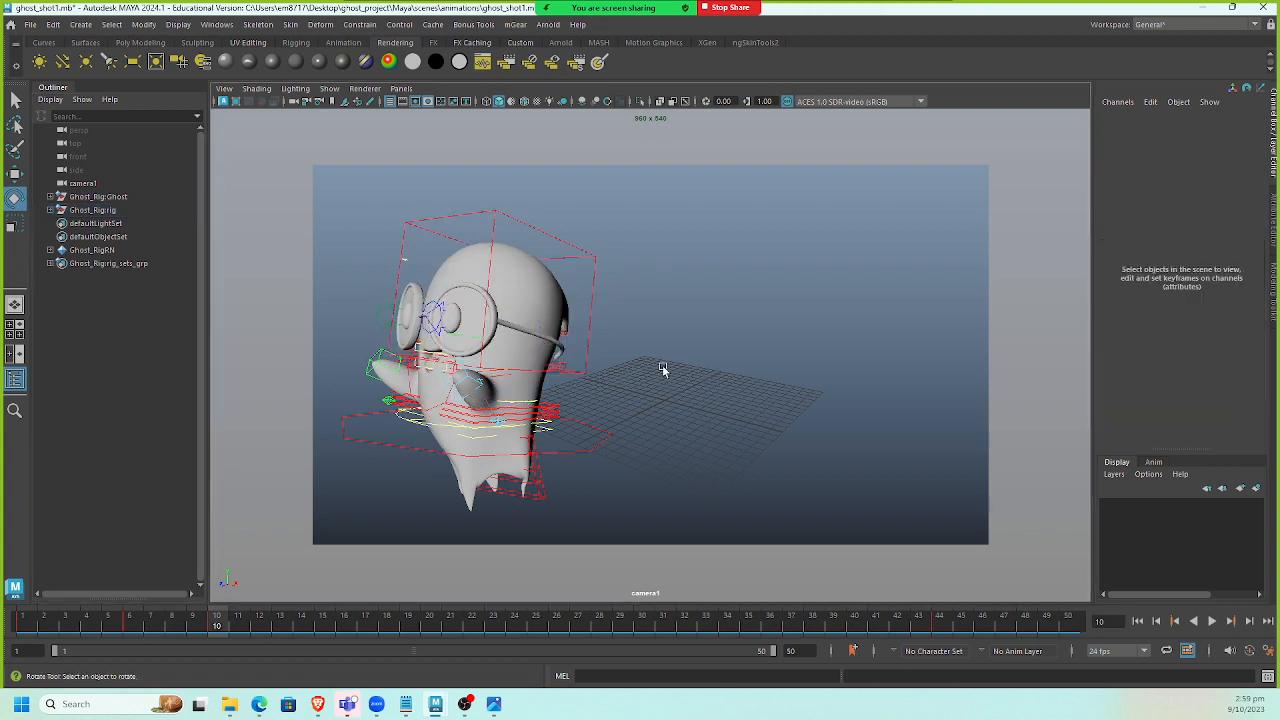
pyautogui.click(562, 366)
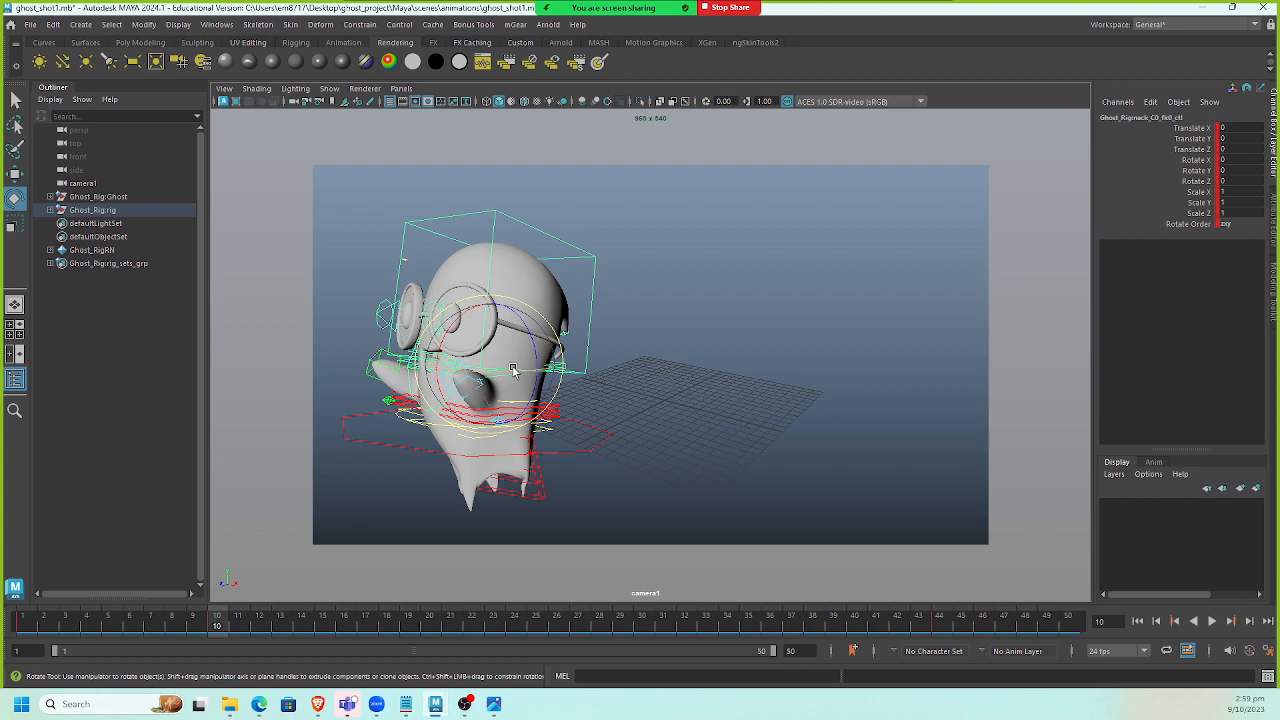
pyautogui.hotkey('alt', 'v')
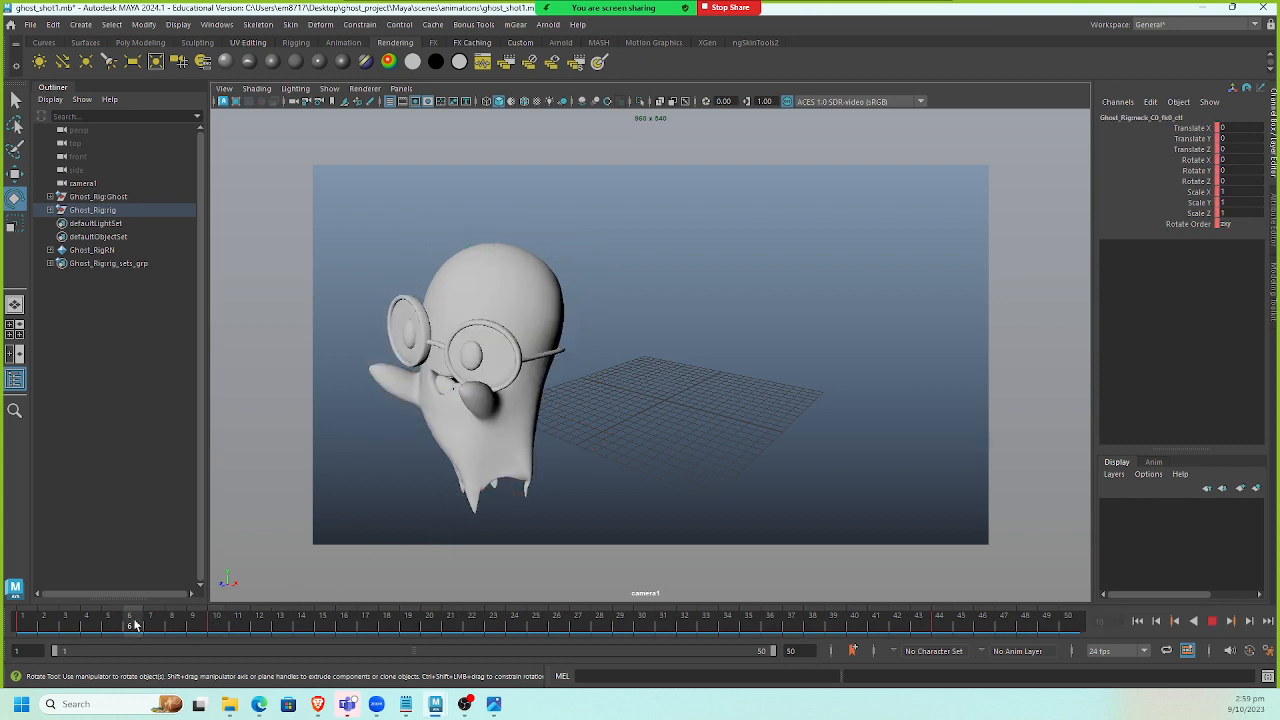
pyautogui.moveTo(32, 625); pyautogui.dragTo(13, 625)
pyautogui.hotkey('alt', 'v')
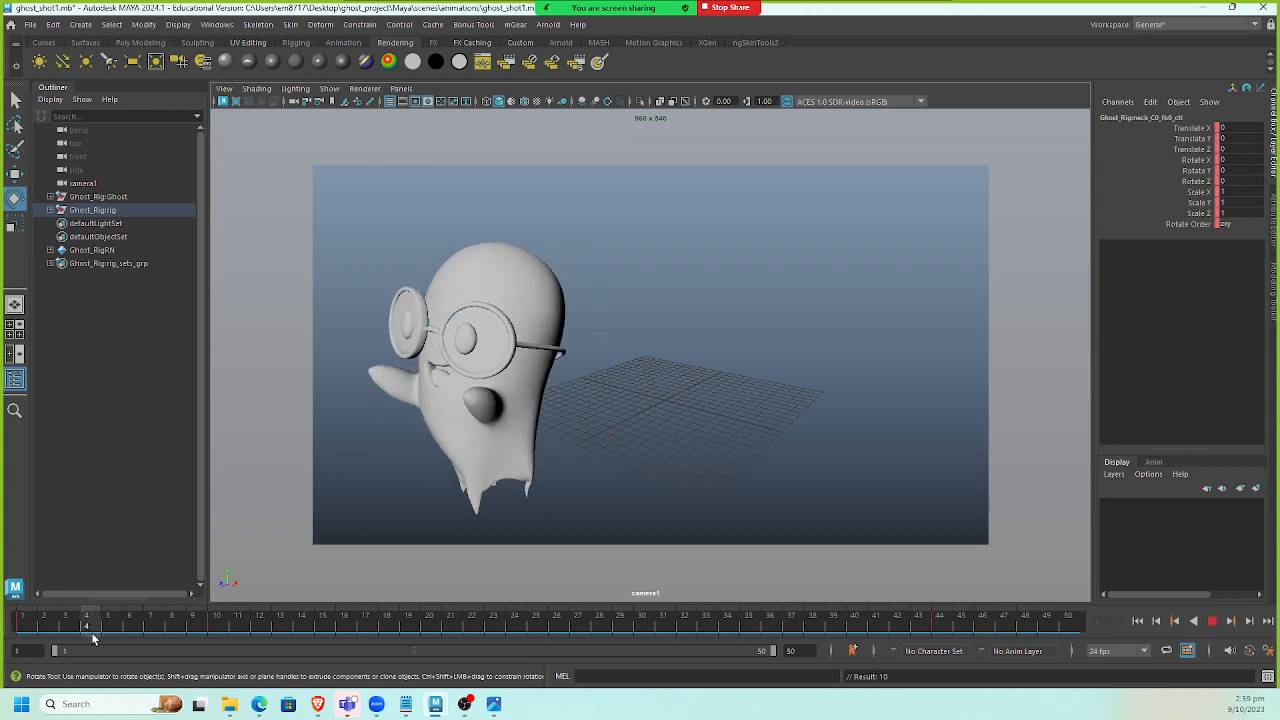
pyautogui.hotkey('alt', 'v')
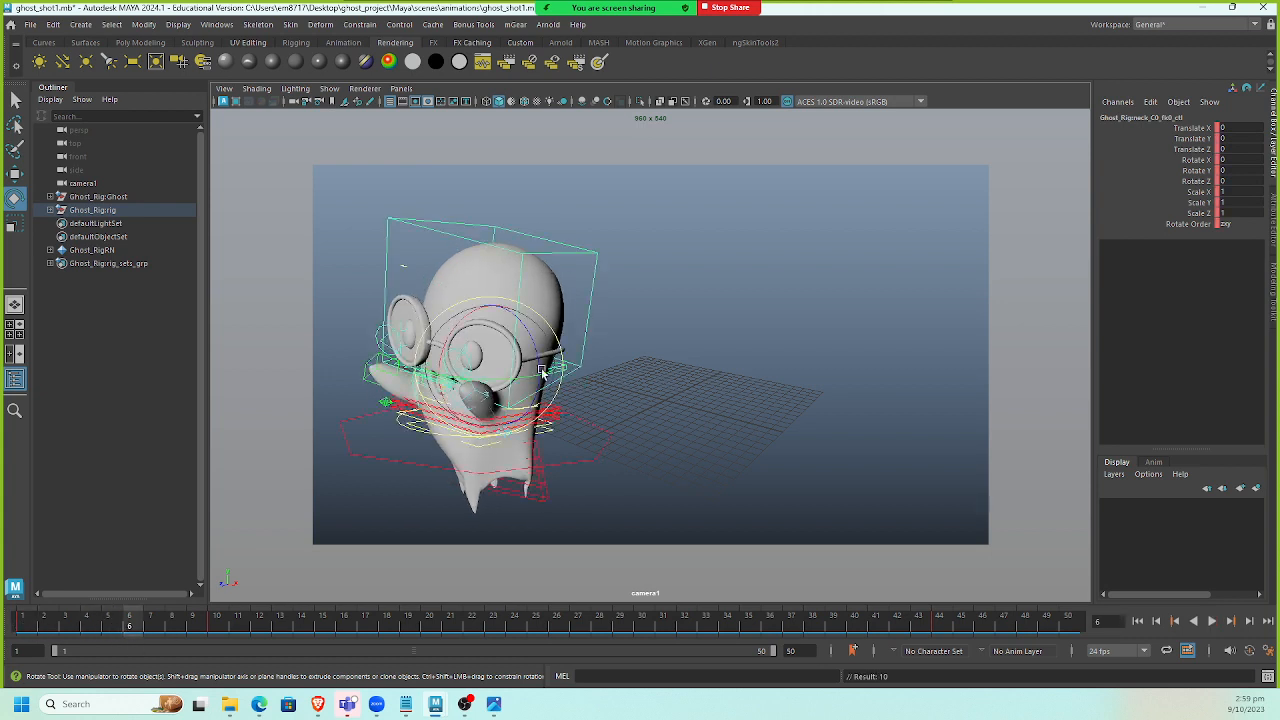
pyautogui.moveTo(478, 355); pyautogui.dragTo(465, 358)
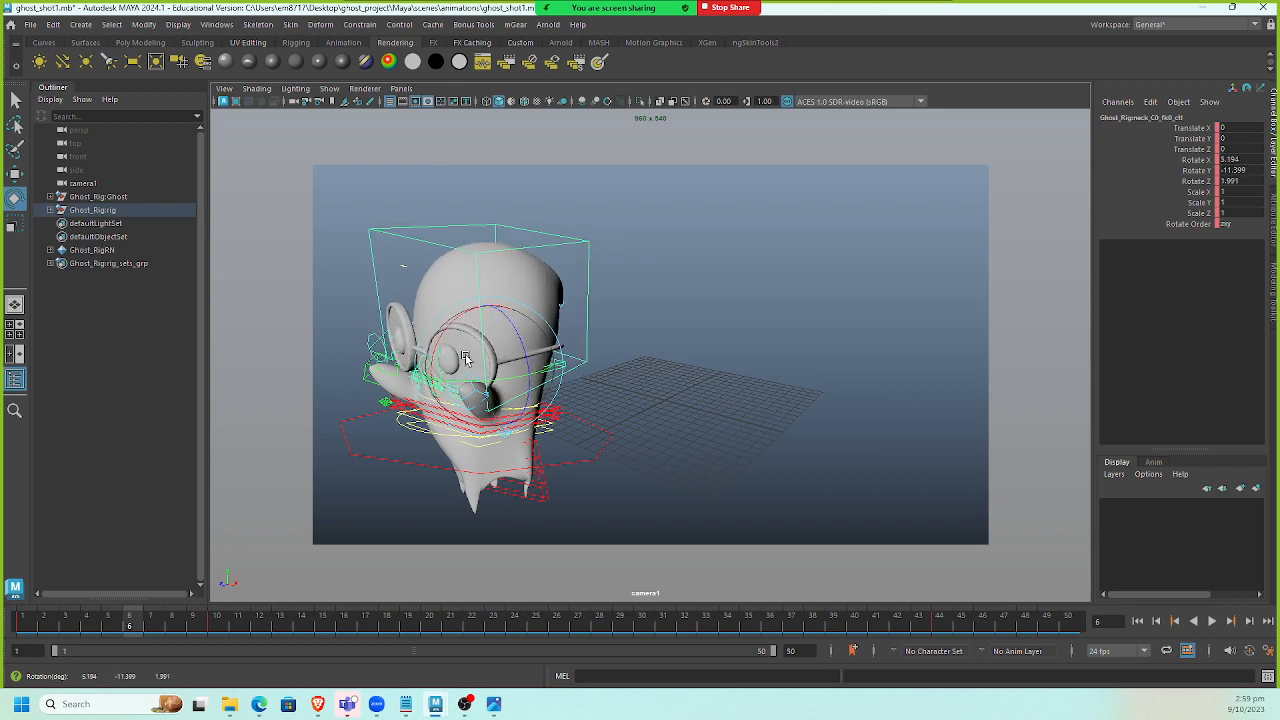
pyautogui.press('s')
# Move to frame 10 and briefly view the overlapping action reference image before returning to the ghost_shot1 scene.
pyautogui.moveTo(137, 636); pyautogui.dragTo(218, 632)
pyautogui.hotkey('alt', 'Tab')
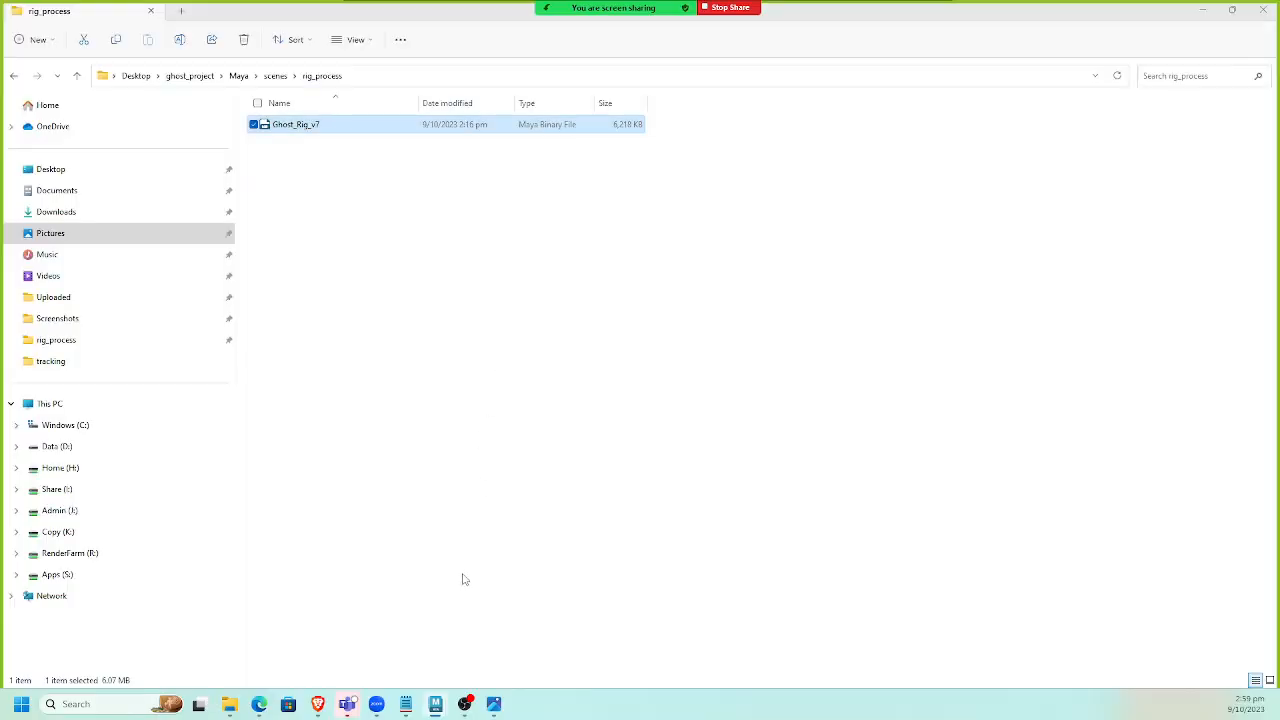
pyautogui.hotkey('alt', 'Tab')
pyautogui.moveTo(446, 712)
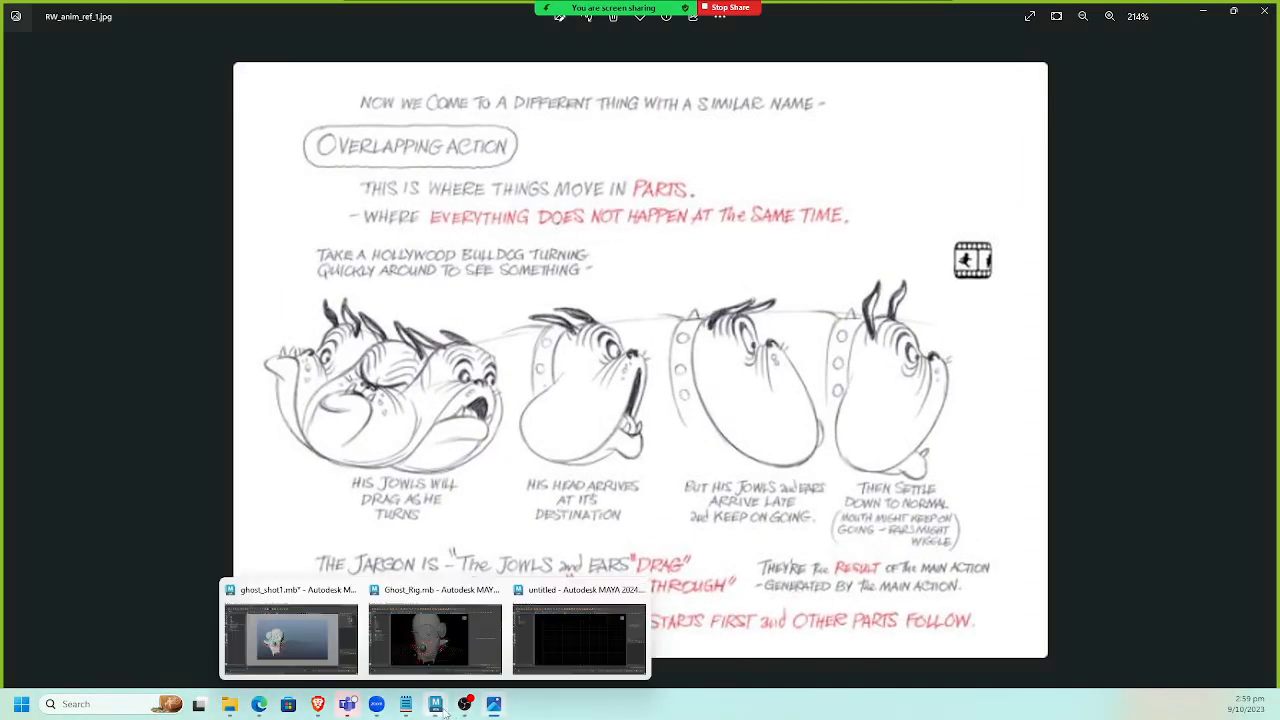
pyautogui.click(356, 675)
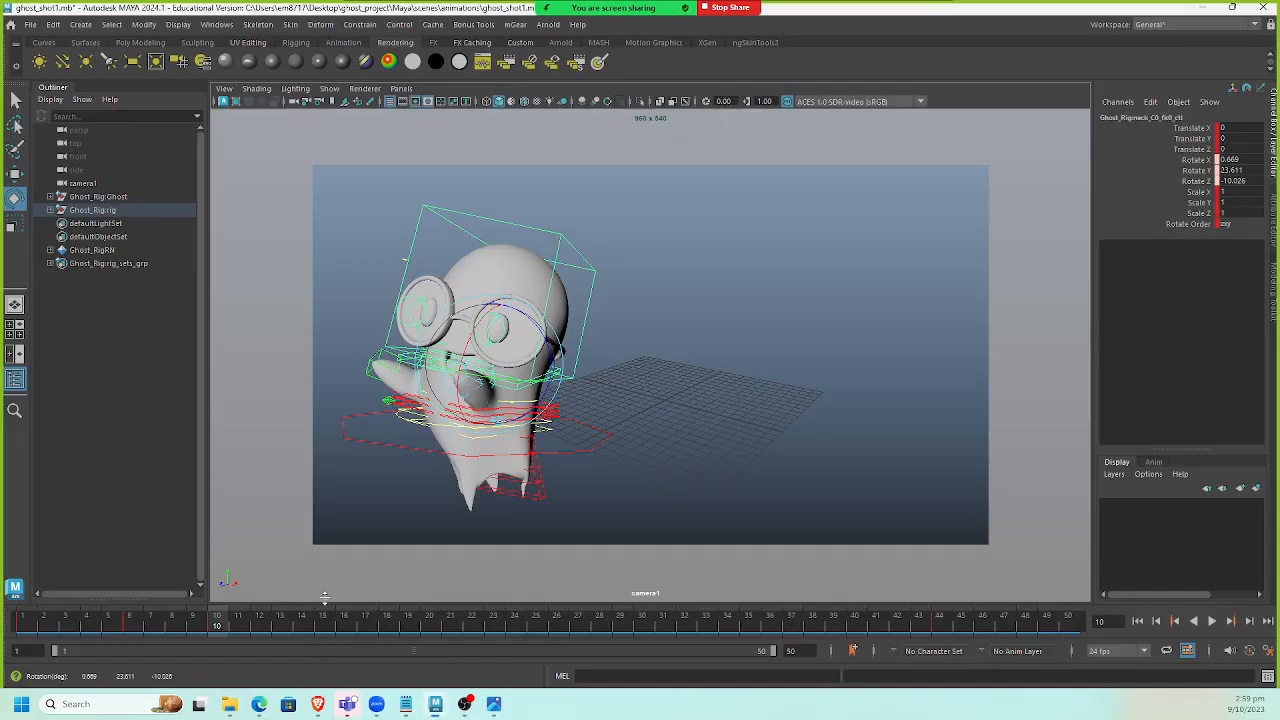
pyautogui.moveTo(494, 354); pyautogui.dragTo(465, 342)
pyautogui.press('w')
pyautogui.hotkey('ctrl', 'z')
pyautogui.hotkey('ctrl', 'z')
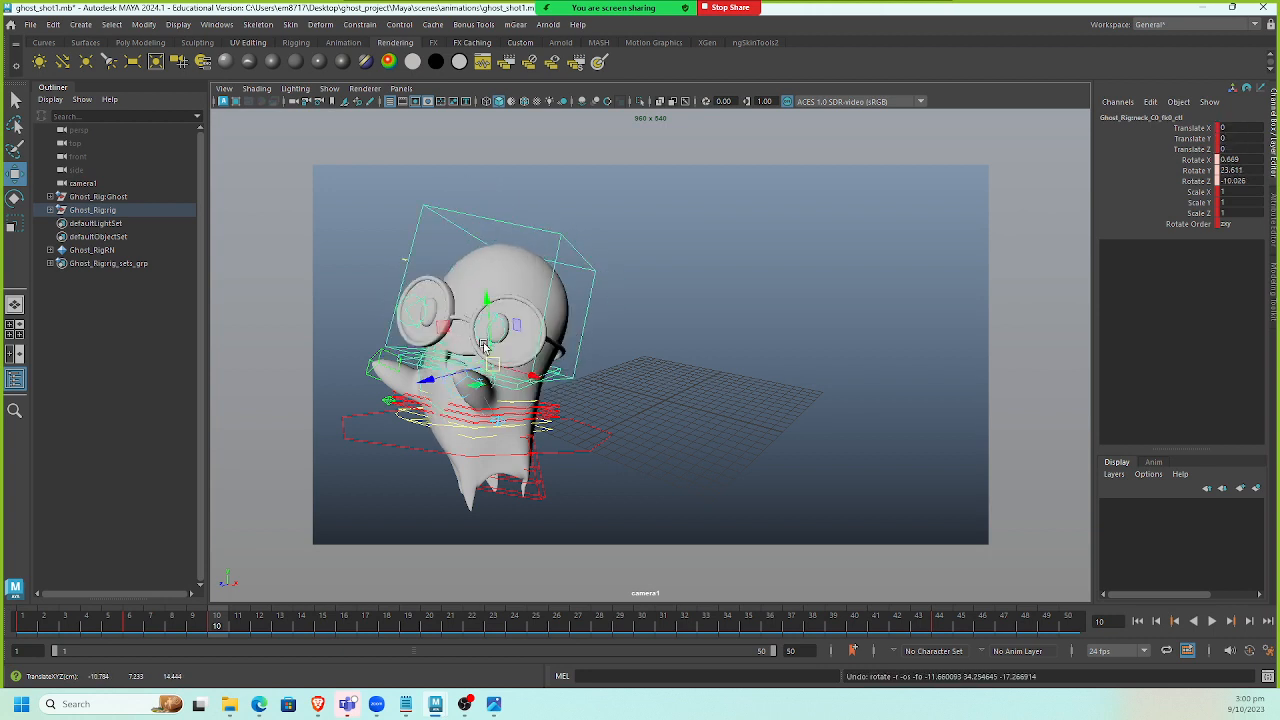
# At frame 10, rotate the neck_C0_fk0_ctl control further so the head turns toward the grid.
pyautogui.press('e')
pyautogui.moveTo(483, 345); pyautogui.dragTo(496, 360)
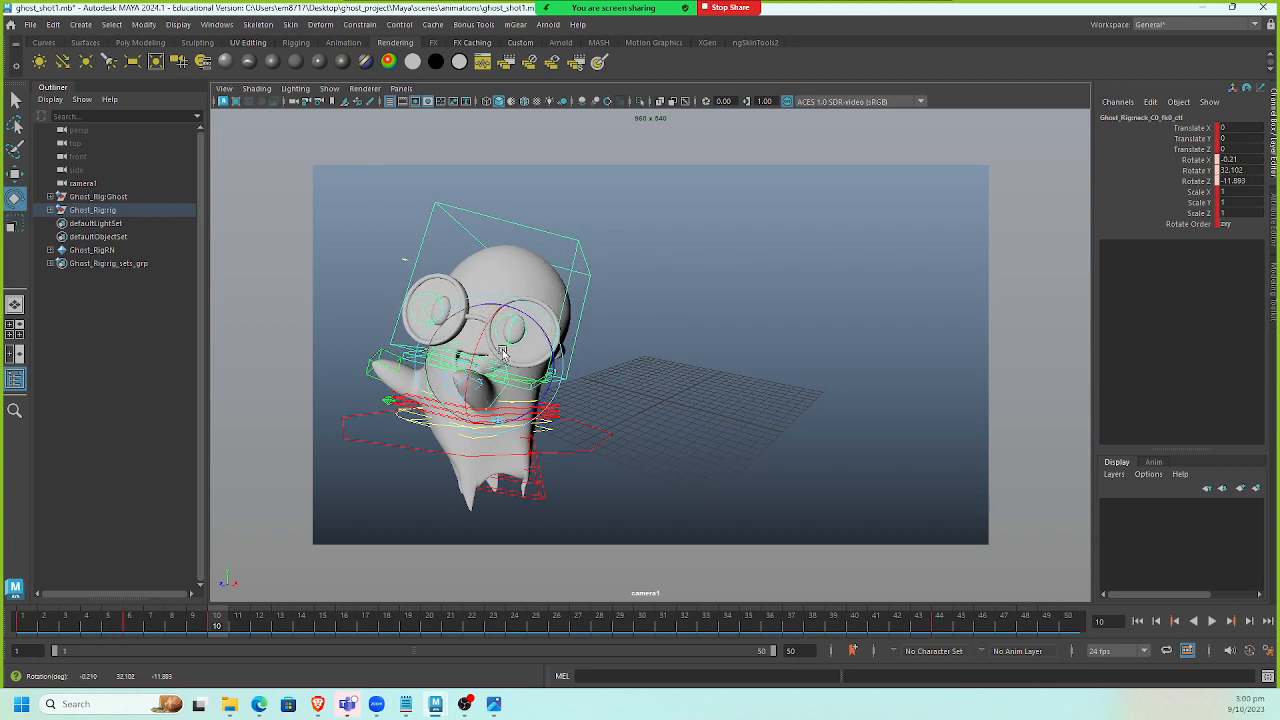
# Play the animation from frame 1, stop it, and return to frame 10.
pyautogui.moveTo(205, 630); pyautogui.dragTo(8, 618)
pyautogui.click(1212, 623)
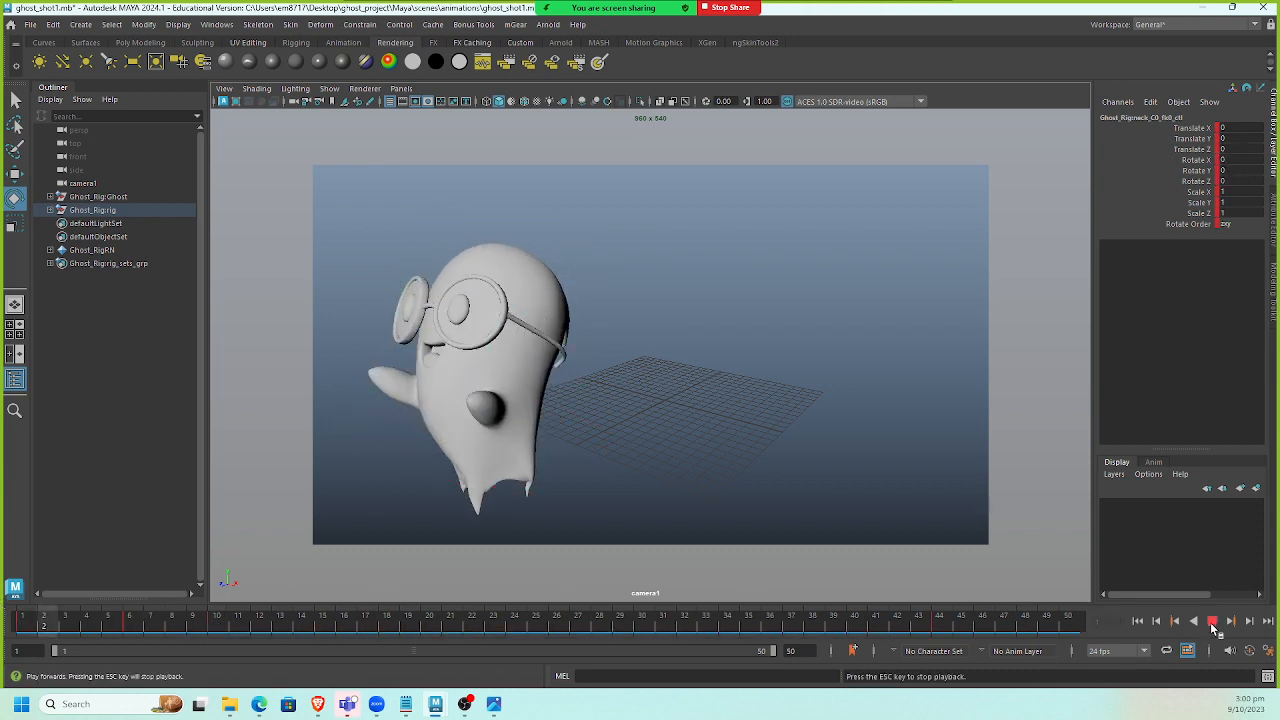
pyautogui.click(1212, 623)
pyautogui.moveTo(405, 615); pyautogui.dragTo(220, 643)
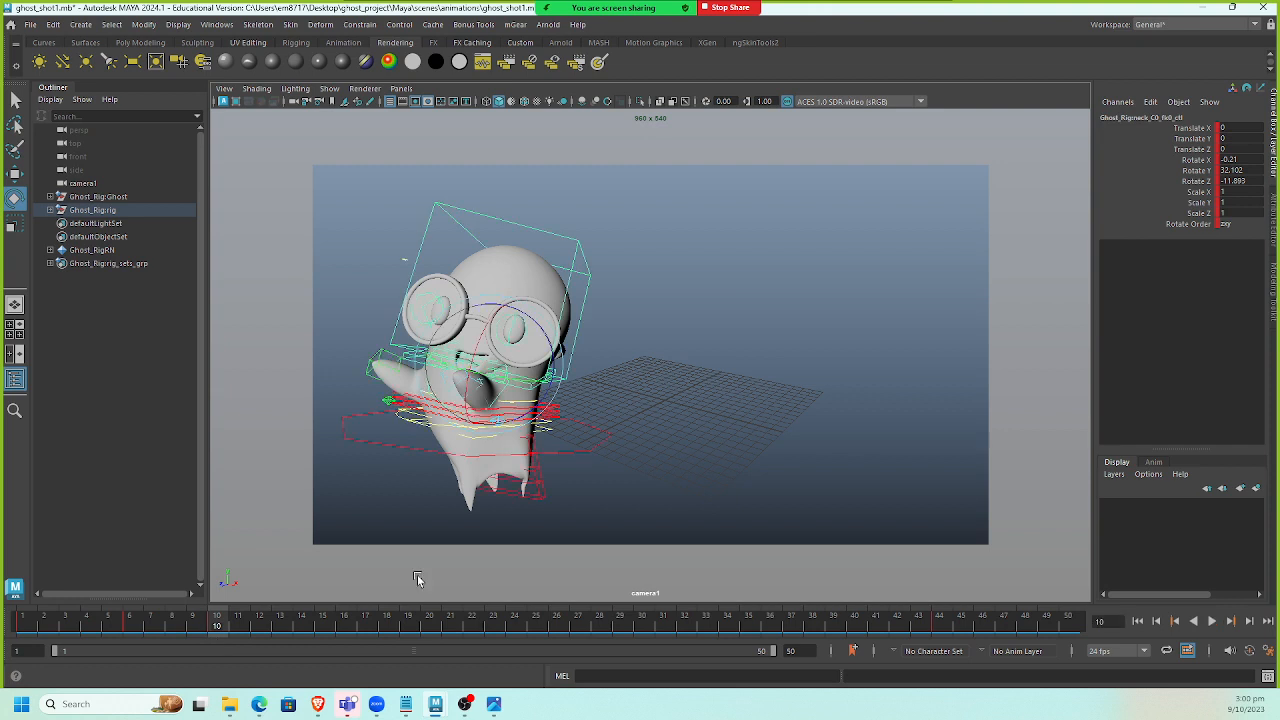
# Select the spine_C0_fk2_ctl spine control and, at frame 5, rotate it slightly and set a key.
pyautogui.click(593, 403)
pyautogui.click(553, 420)
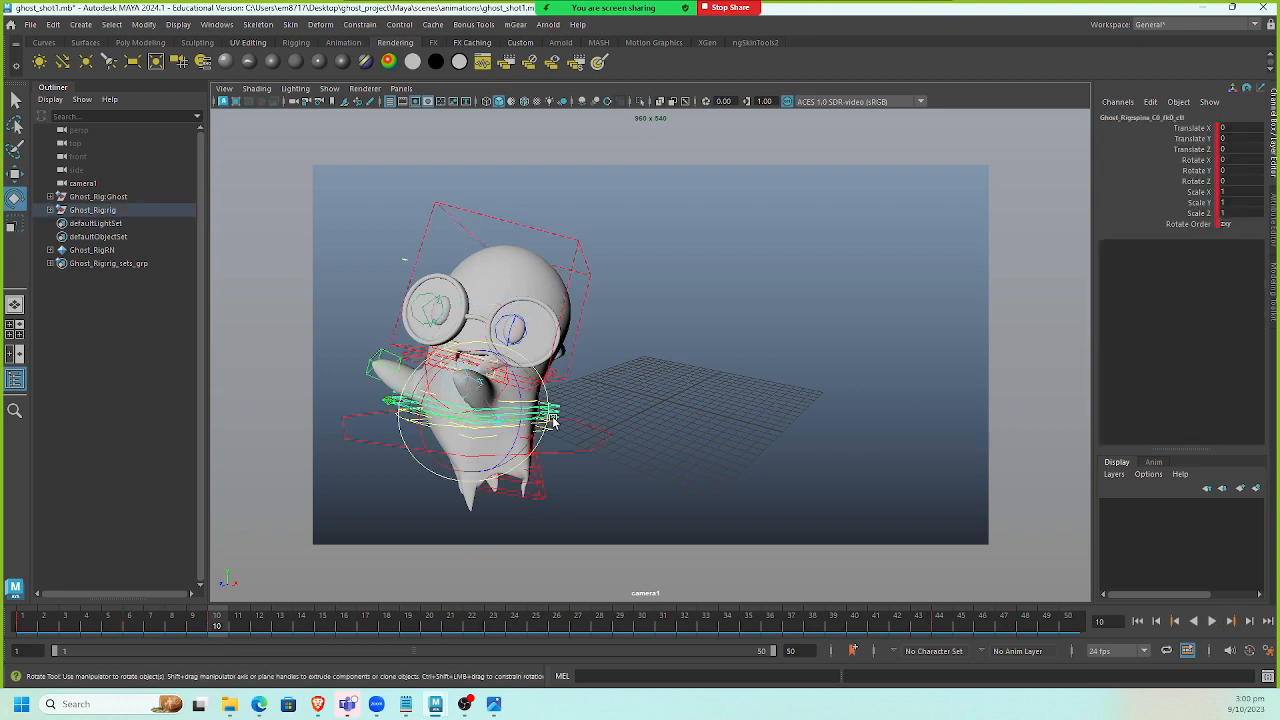
pyautogui.press('q')
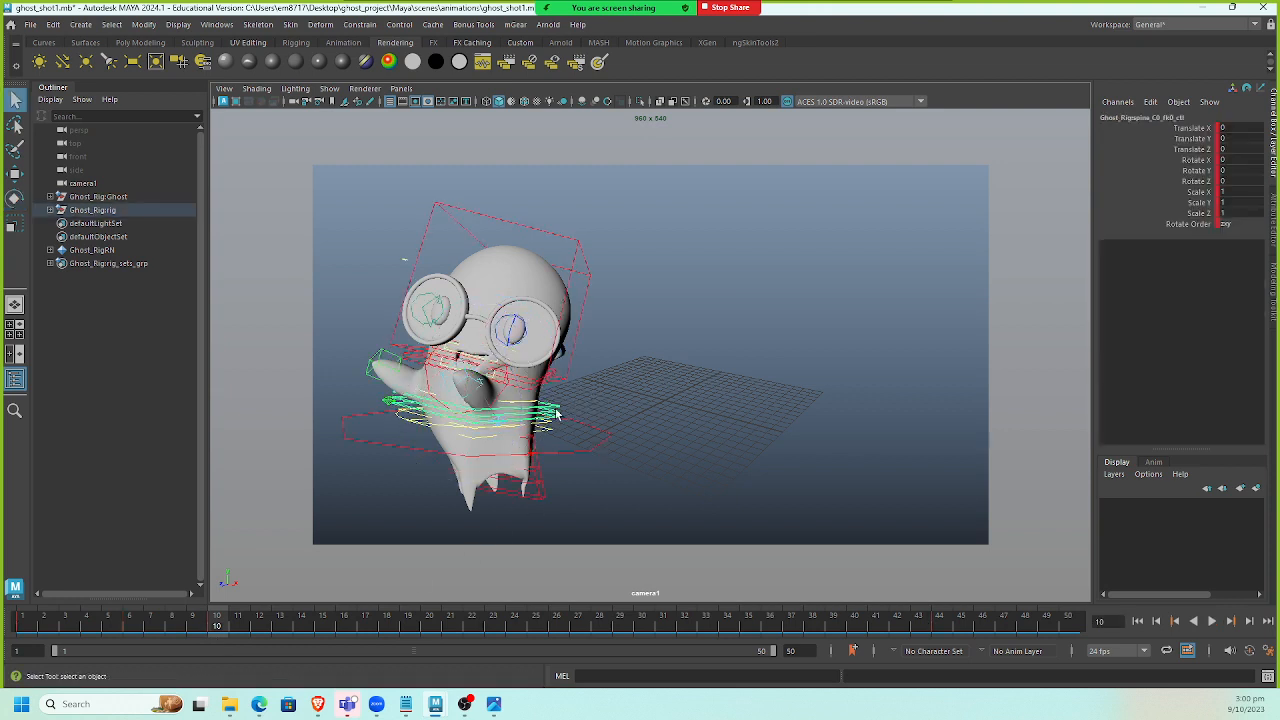
pyautogui.click(561, 416)
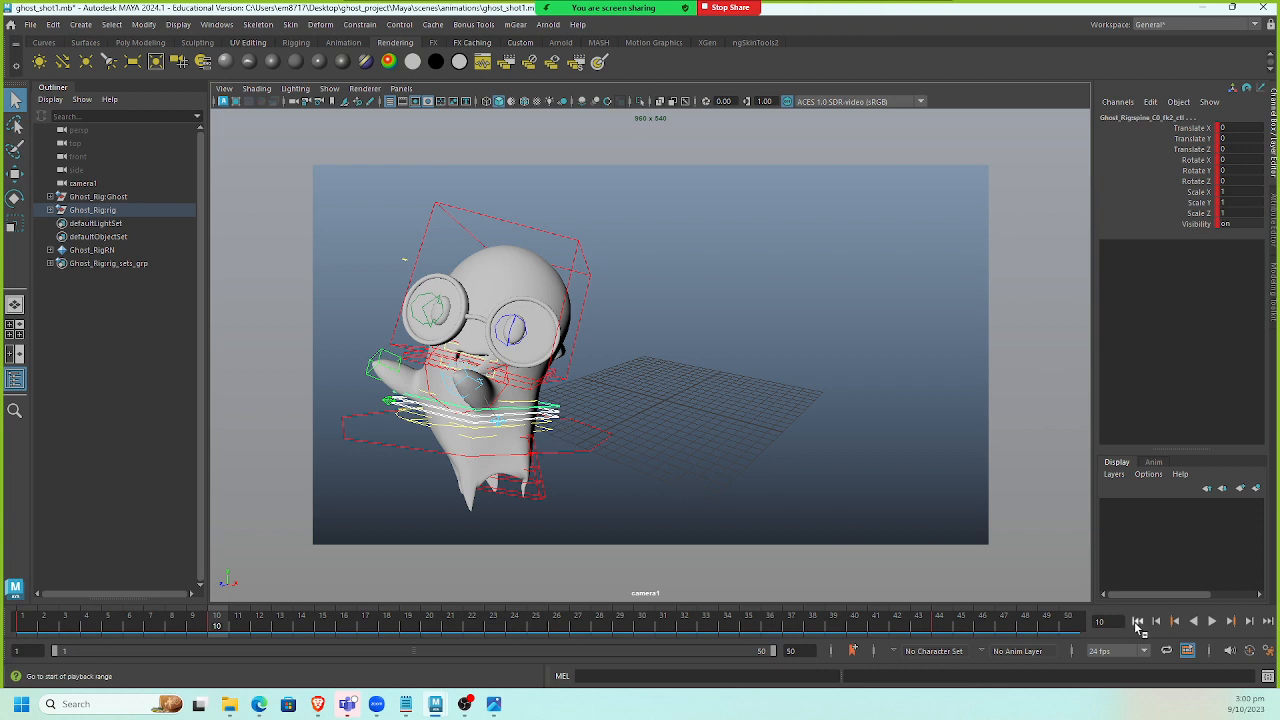
pyautogui.click(1138, 621)
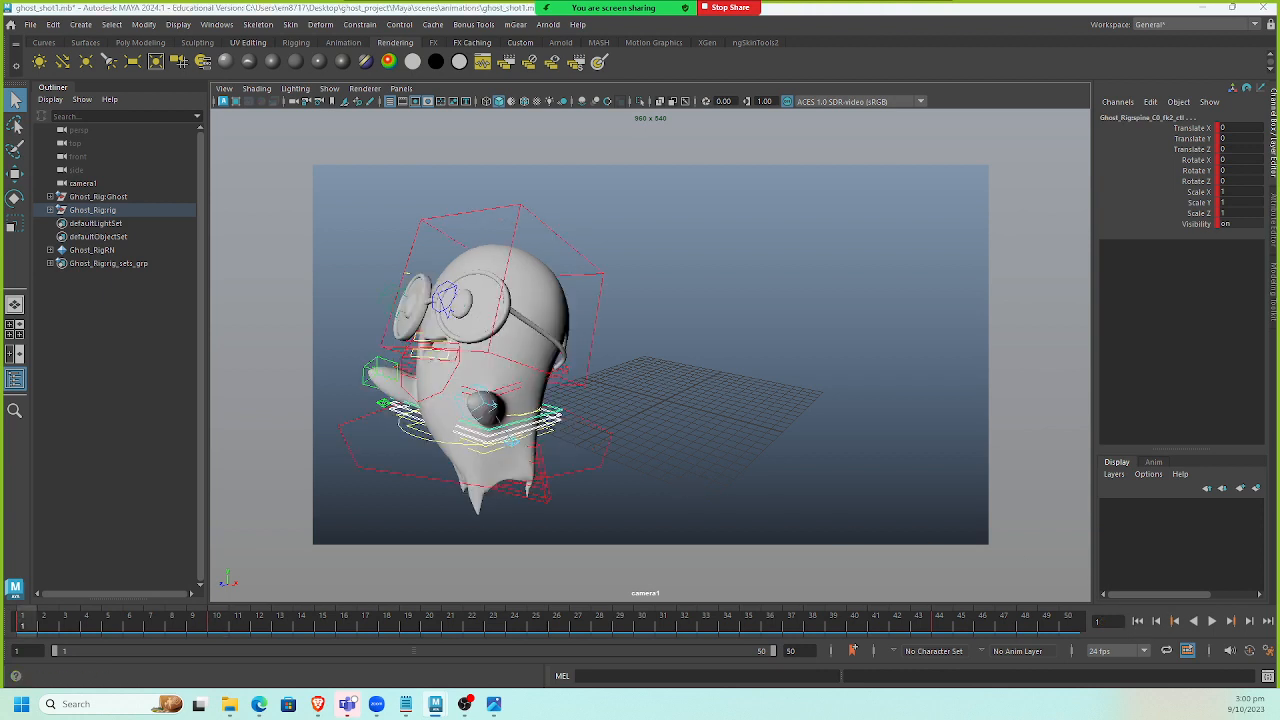
pyautogui.hotkey('alt', 'v')
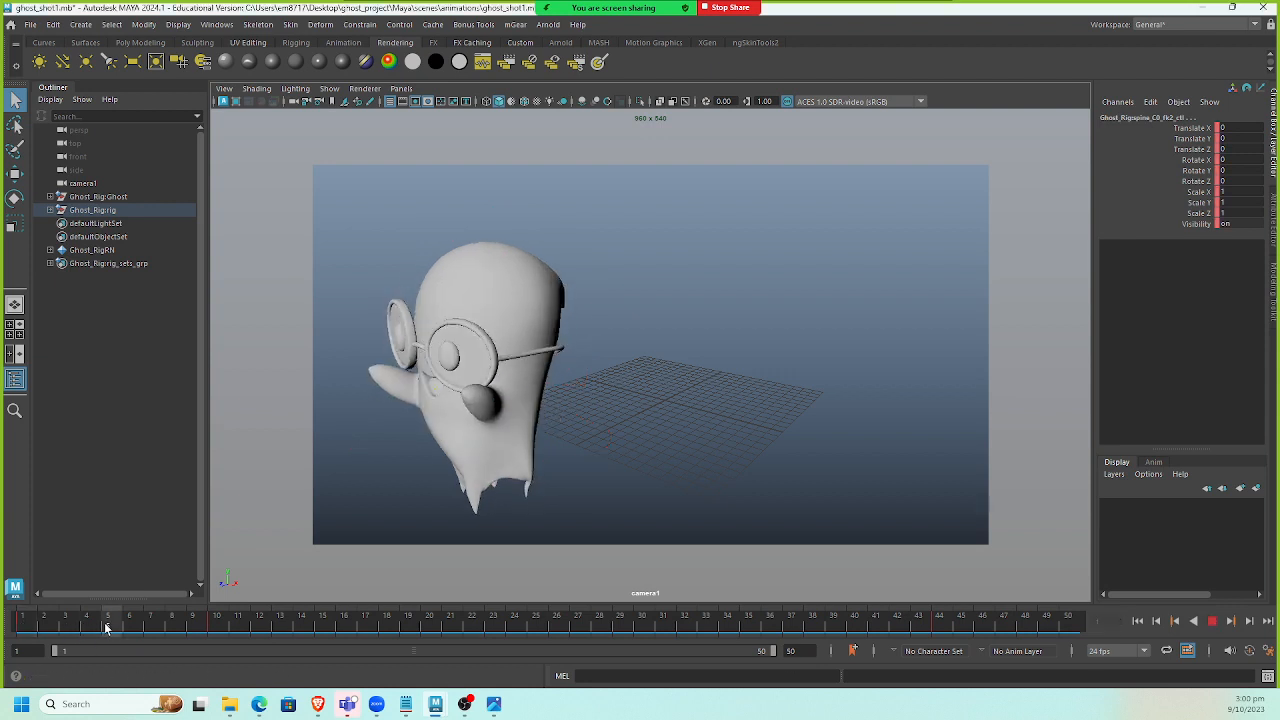
pyautogui.hotkey('alt', 'v')
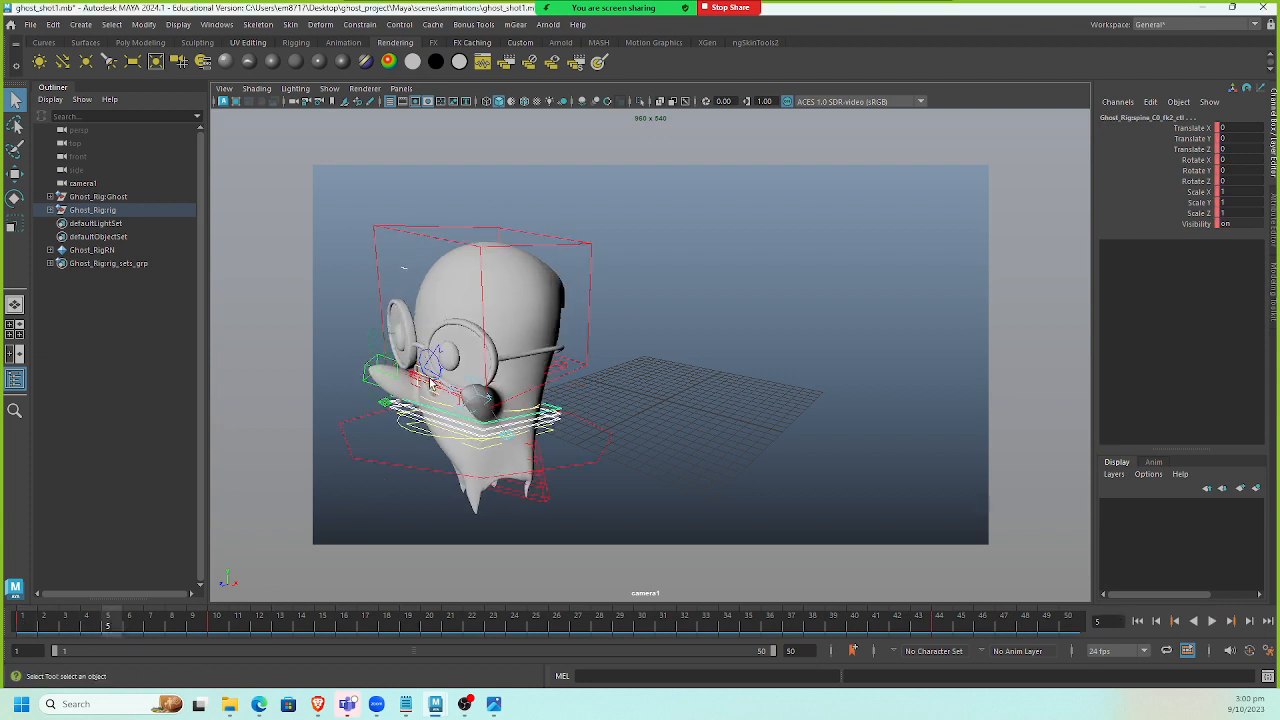
pyautogui.press('e')
pyautogui.moveTo(446, 358); pyautogui.dragTo(479, 381)
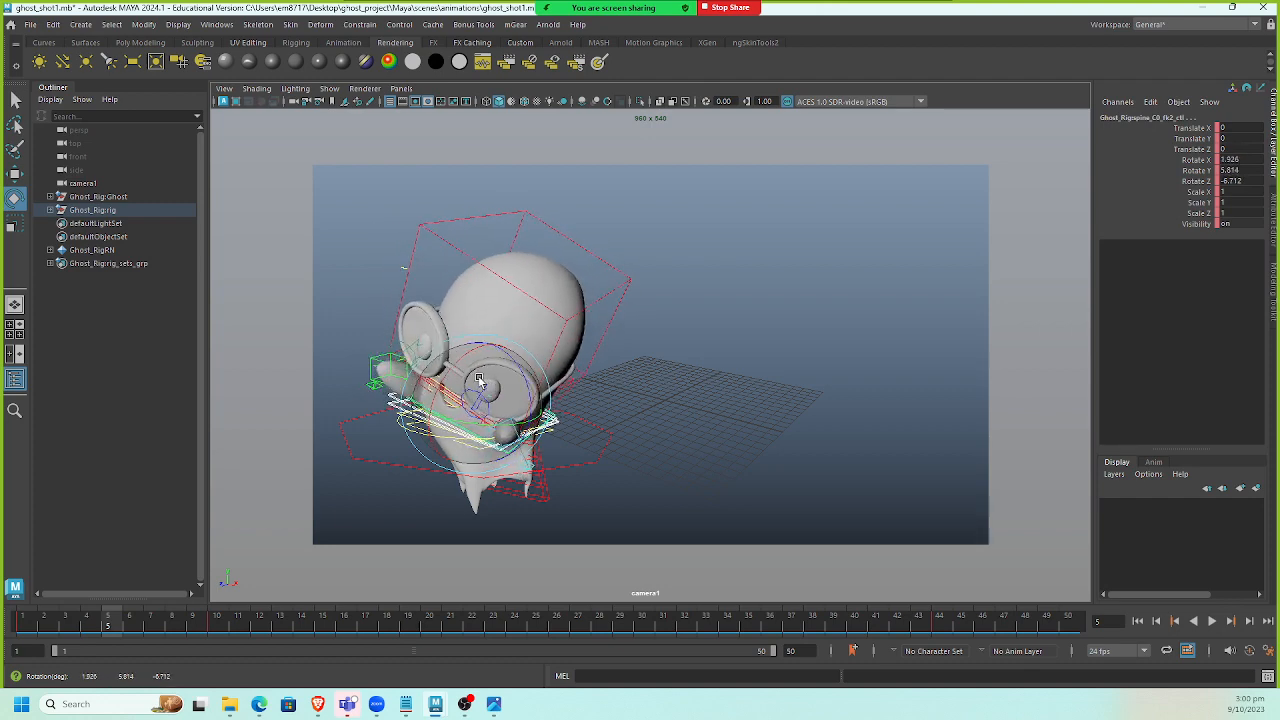
pyautogui.press('s')
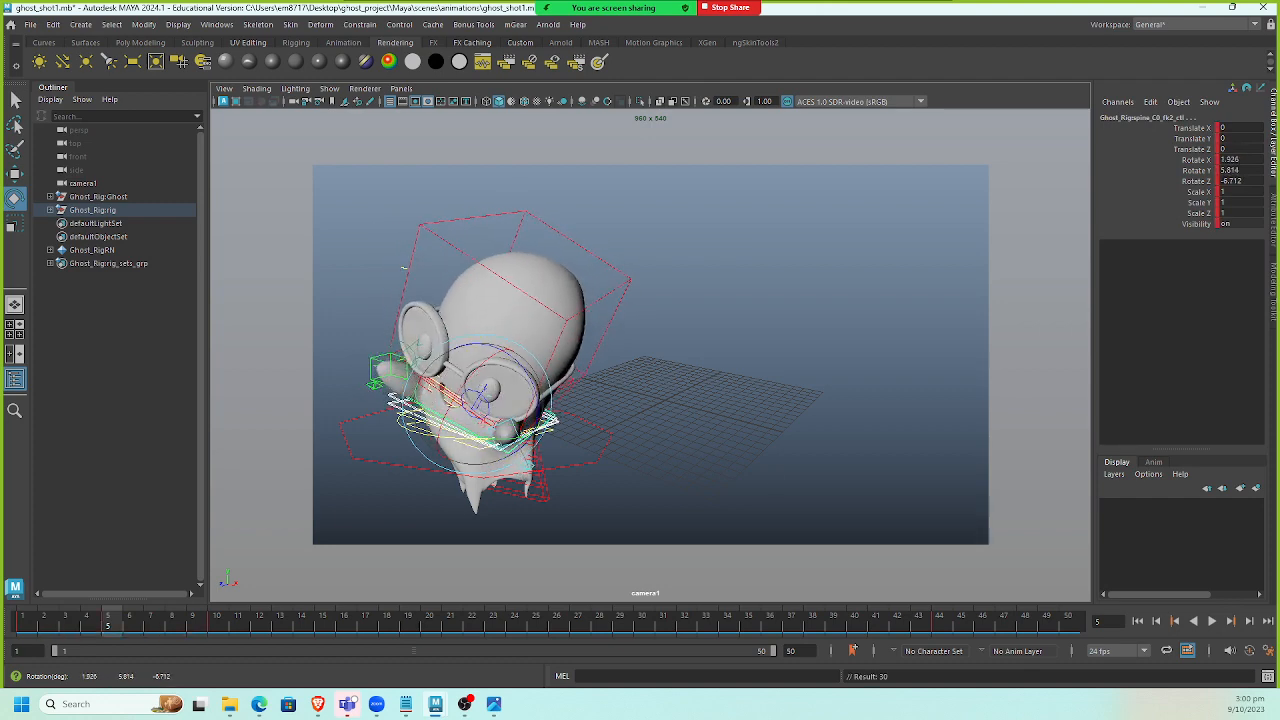
# At frame 10, rotate the spine_C0_fk2_ctl control so the body turns toward the grid.
pyautogui.click(216, 615)
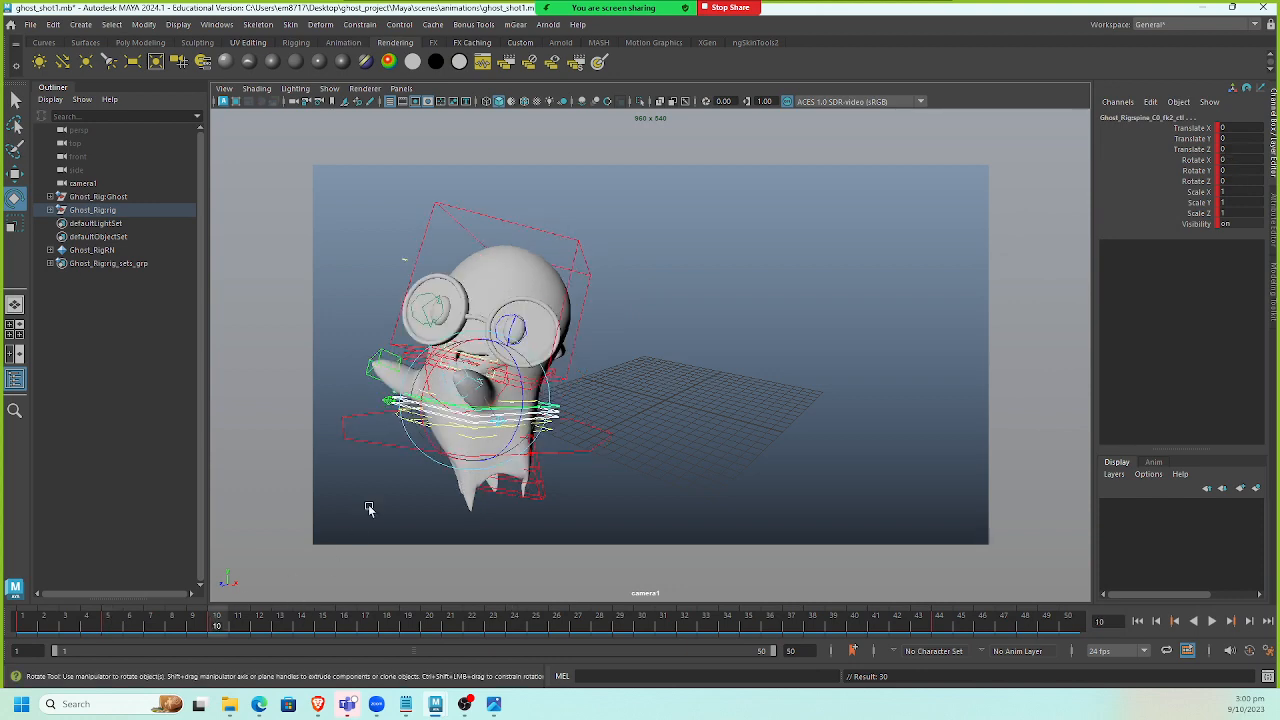
pyautogui.moveTo(452, 423); pyautogui.dragTo(477, 421)
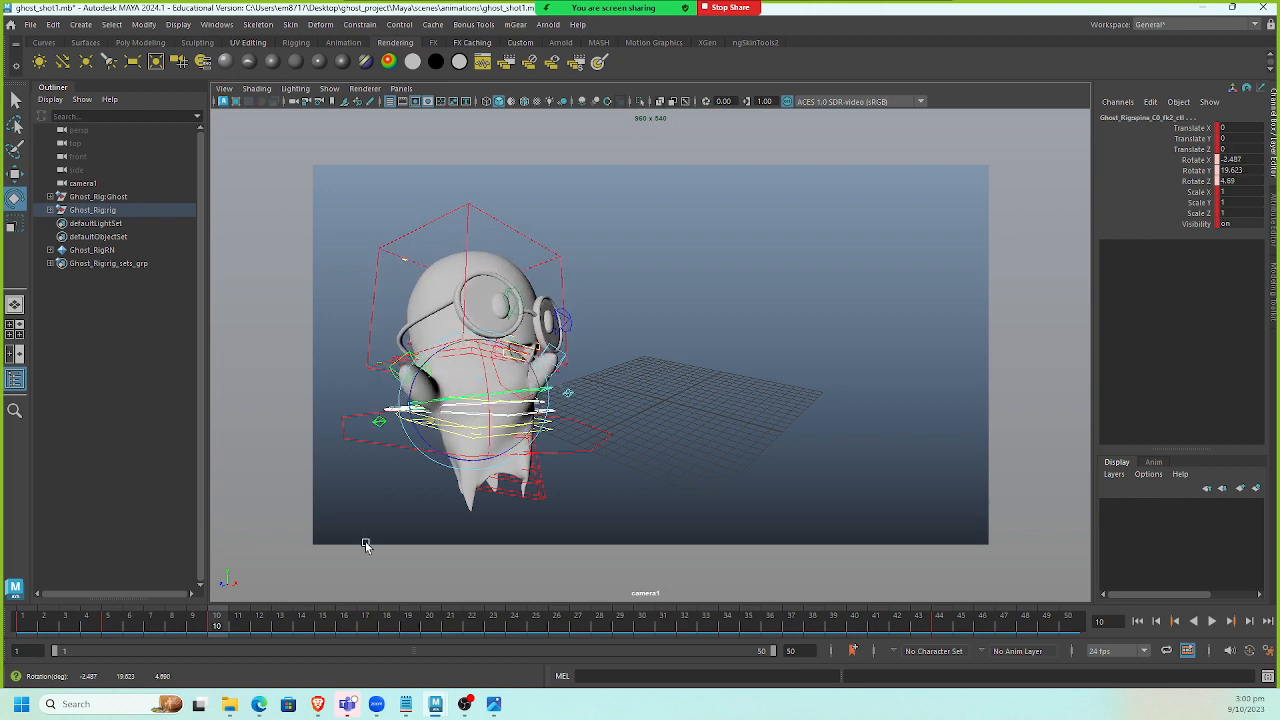
# Play the animation from frame 1, stop it, and return to the first frame.
pyautogui.moveTo(206, 619); pyautogui.dragTo(24, 622)
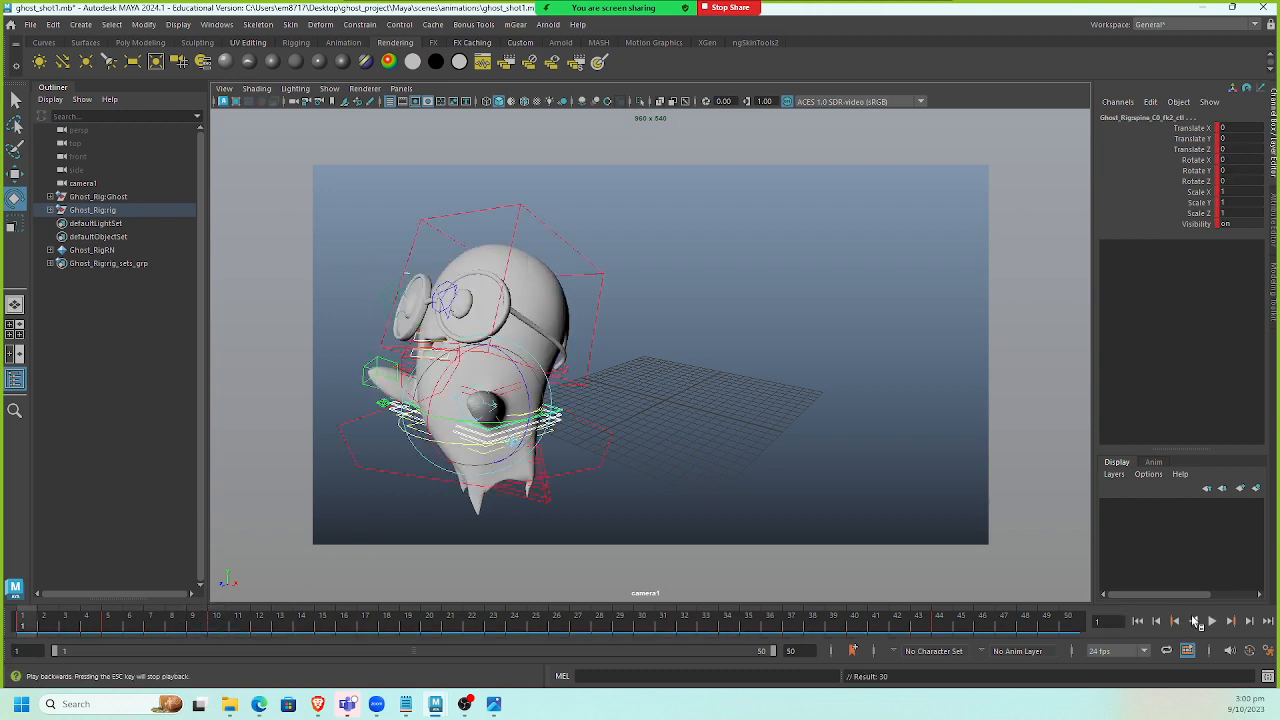
pyautogui.click(1211, 621)
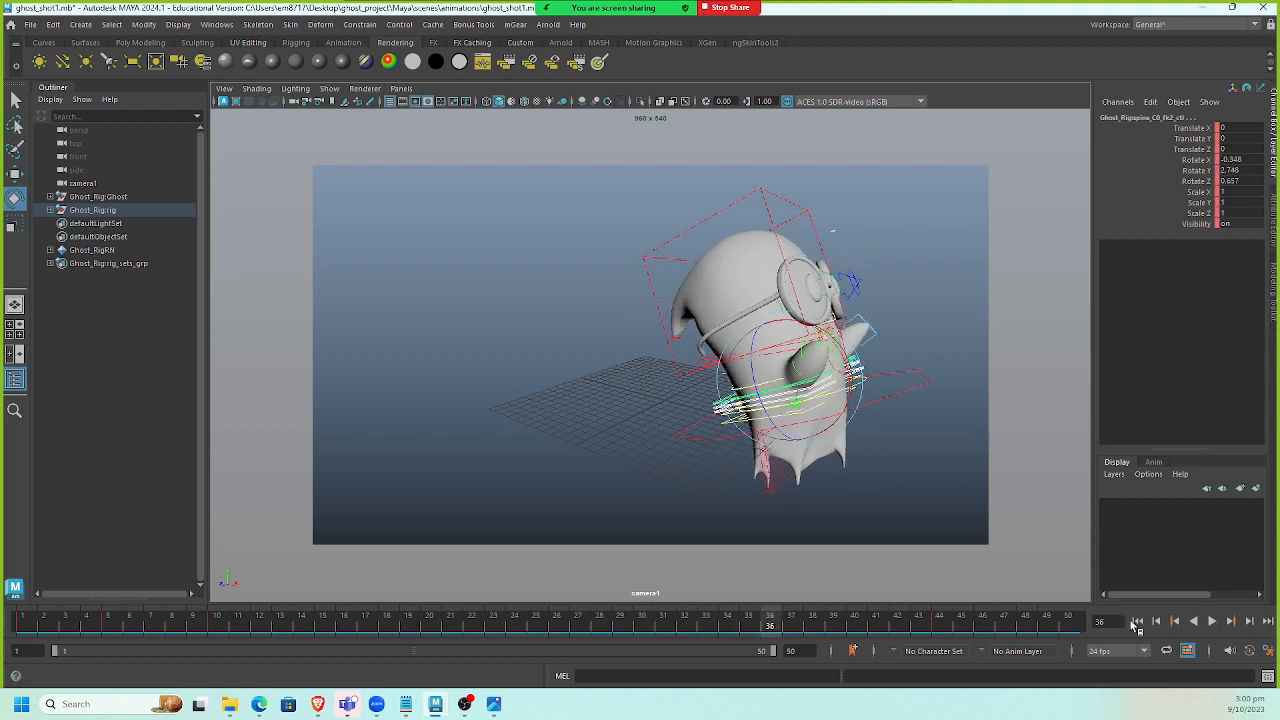
pyautogui.moveTo(268, 622); pyautogui.dragTo(3, 592)
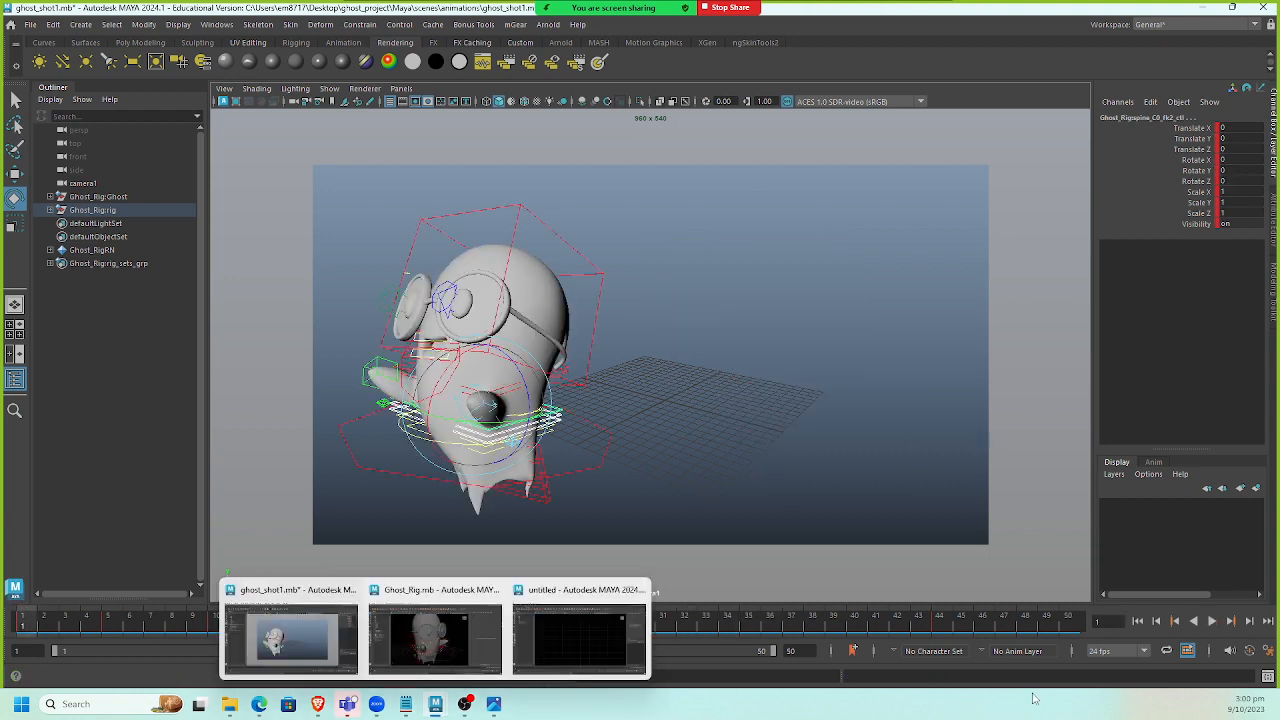
pyautogui.click(1213, 622)
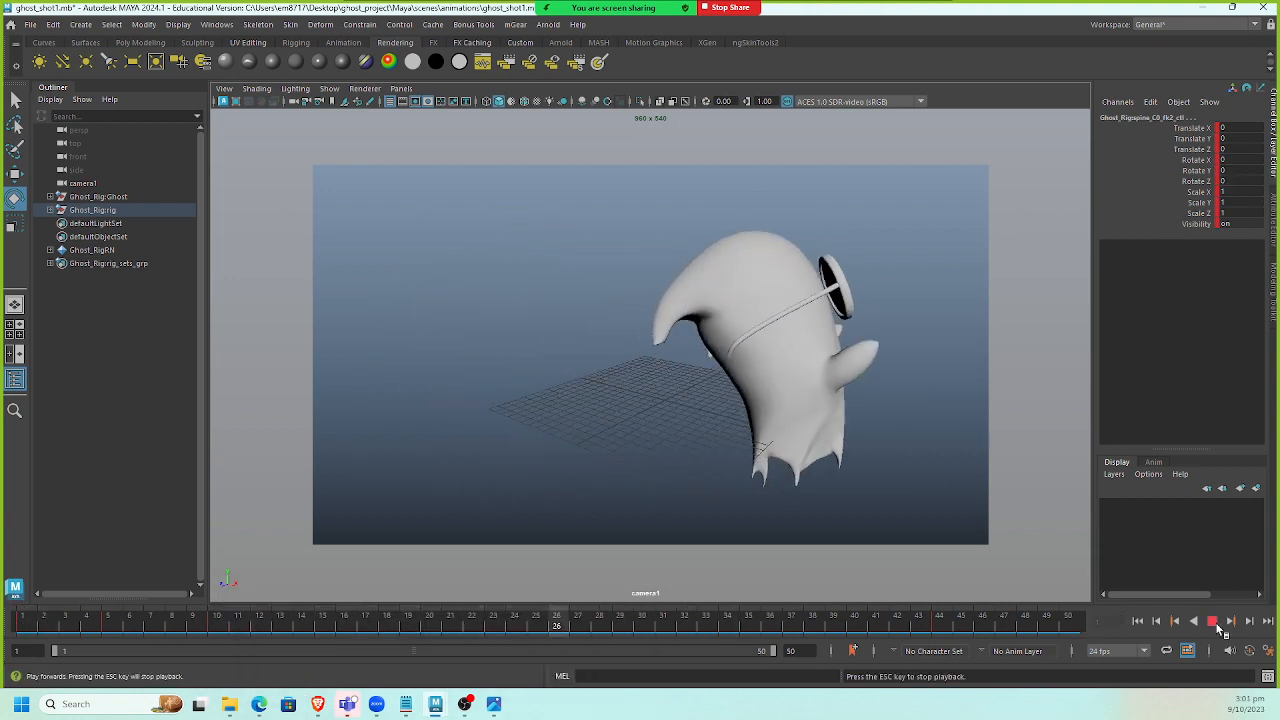
pyautogui.click(1213, 622)
pyautogui.moveTo(165, 625); pyautogui.dragTo(8, 632)
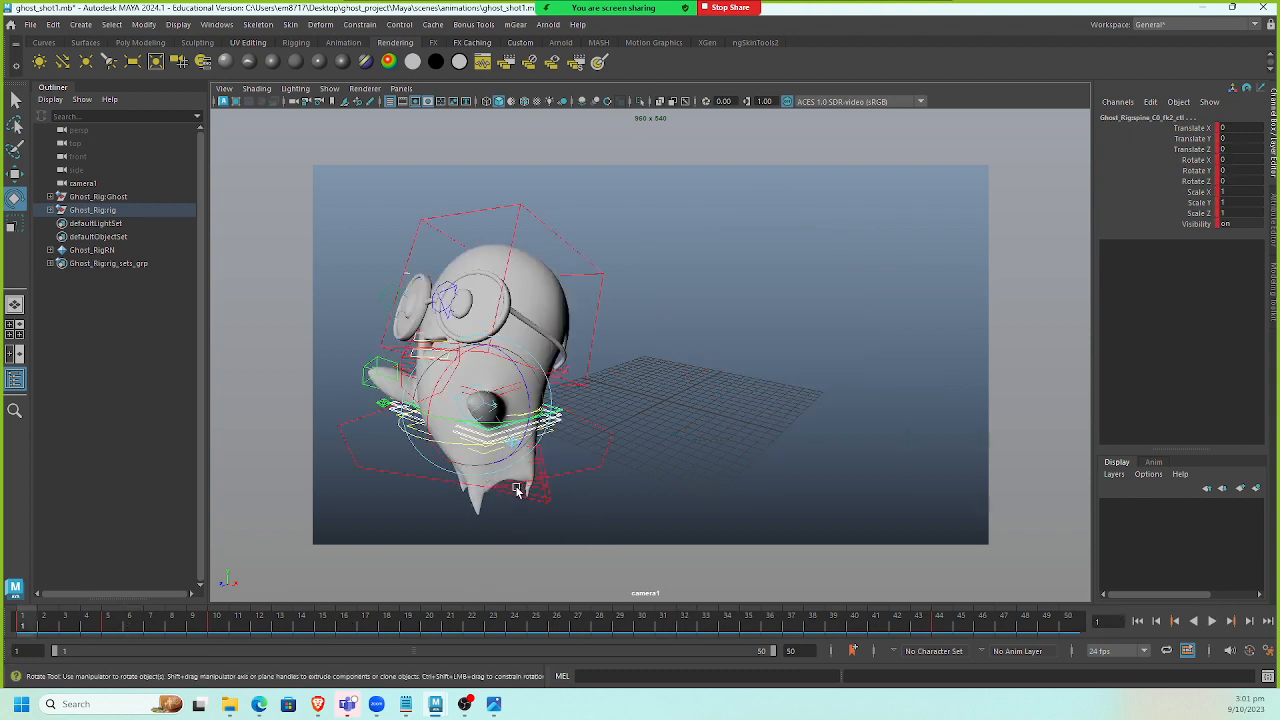
# Review the overlapping action reference drawing, then scrub the timeline to frame 19.
pyautogui.click(493, 704)
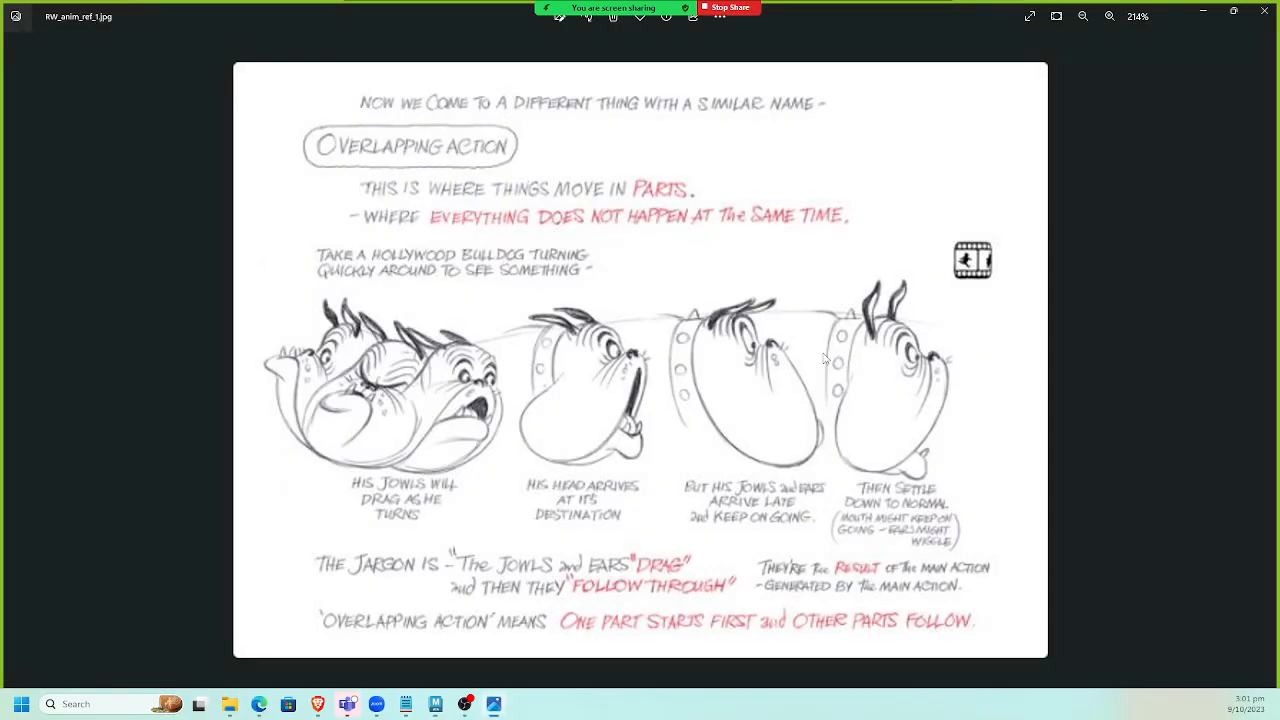
pyautogui.hotkey('alt', 'Tab')
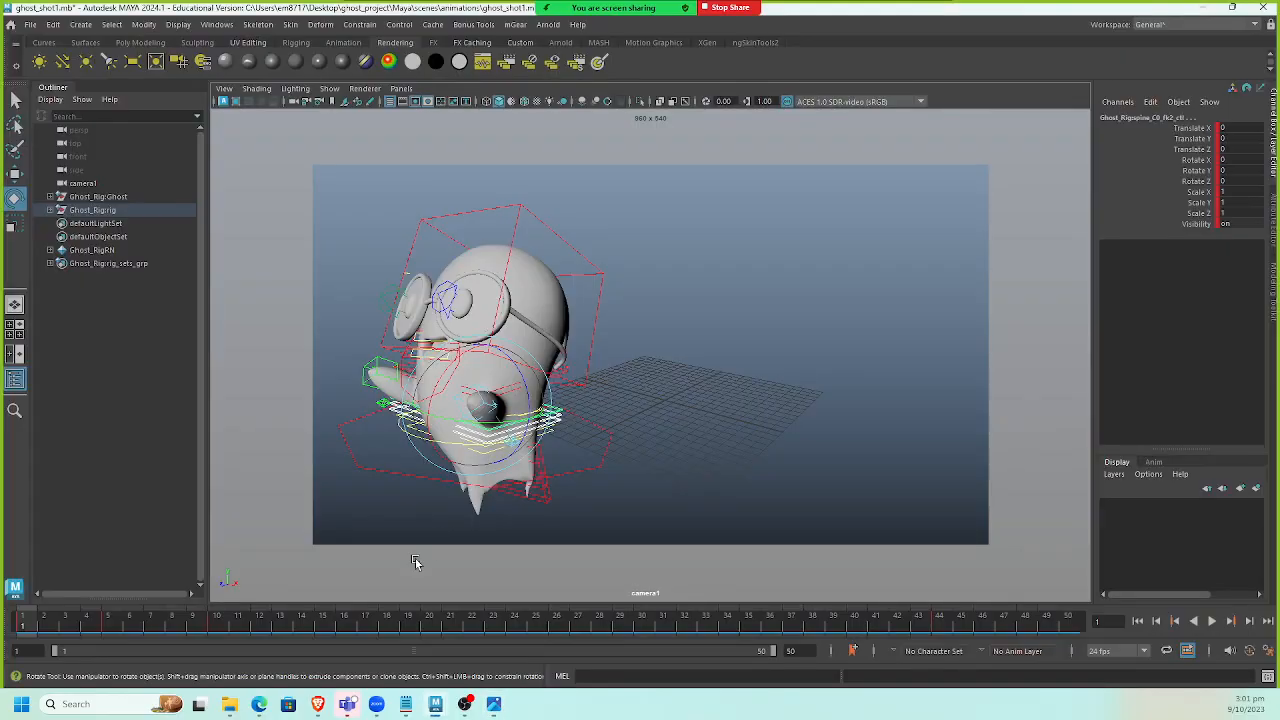
pyautogui.moveTo(44, 626); pyautogui.dragTo(405, 637)
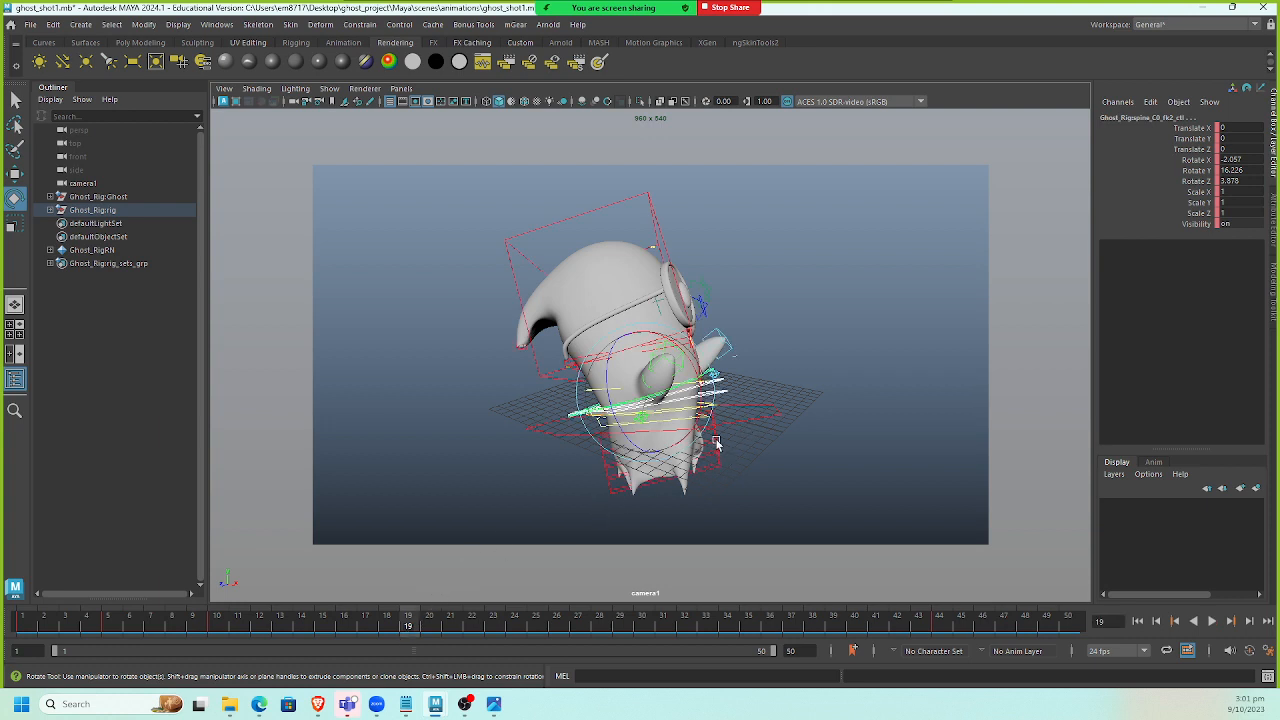
# Select the world control, rotate it to about -36° on Z at frame 19, and key all controls.
pyautogui.moveTo(716, 444); pyautogui.dragTo(767, 451)
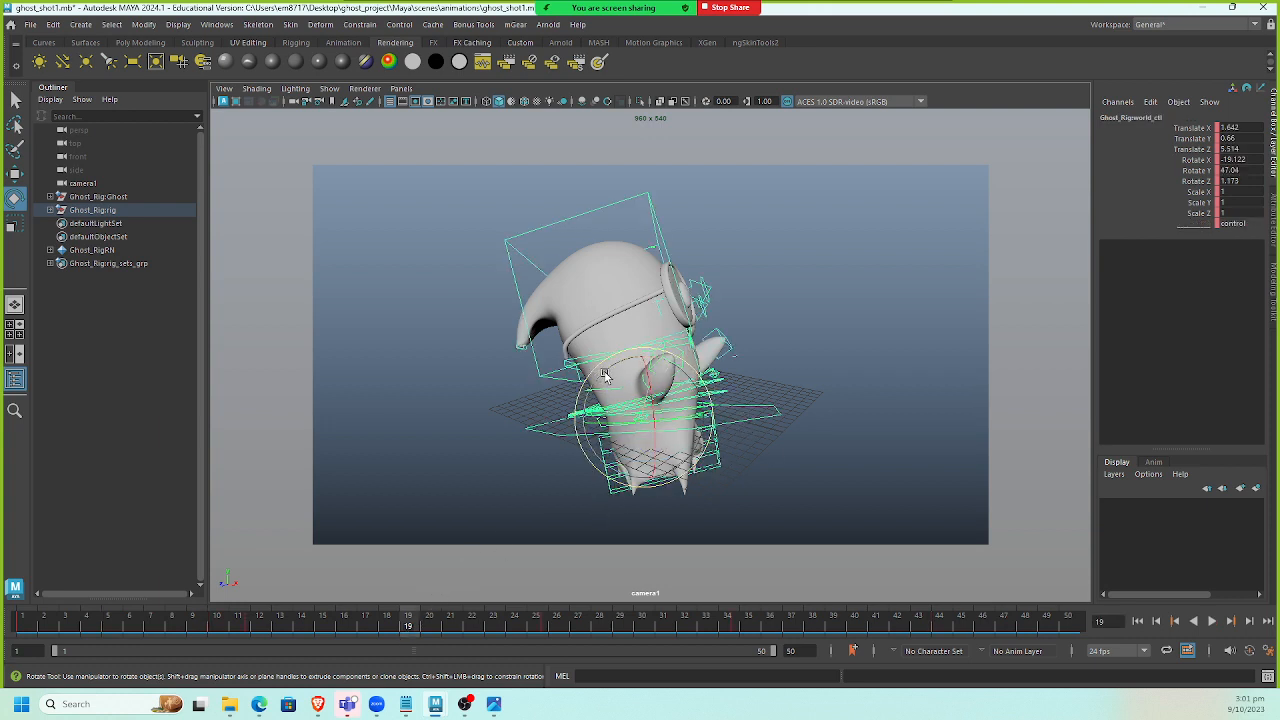
pyautogui.moveTo(604, 376); pyautogui.dragTo(647, 370)
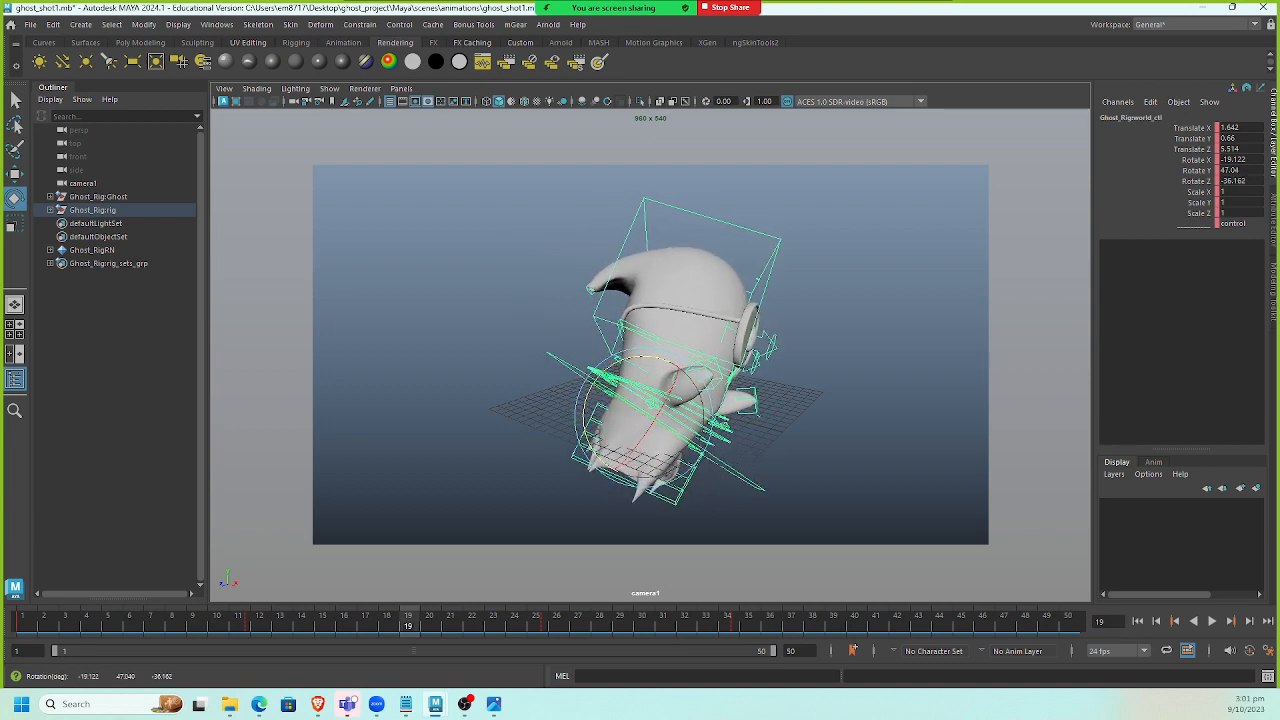
pyautogui.moveTo(2, 100); pyautogui.dragTo(757, 58)
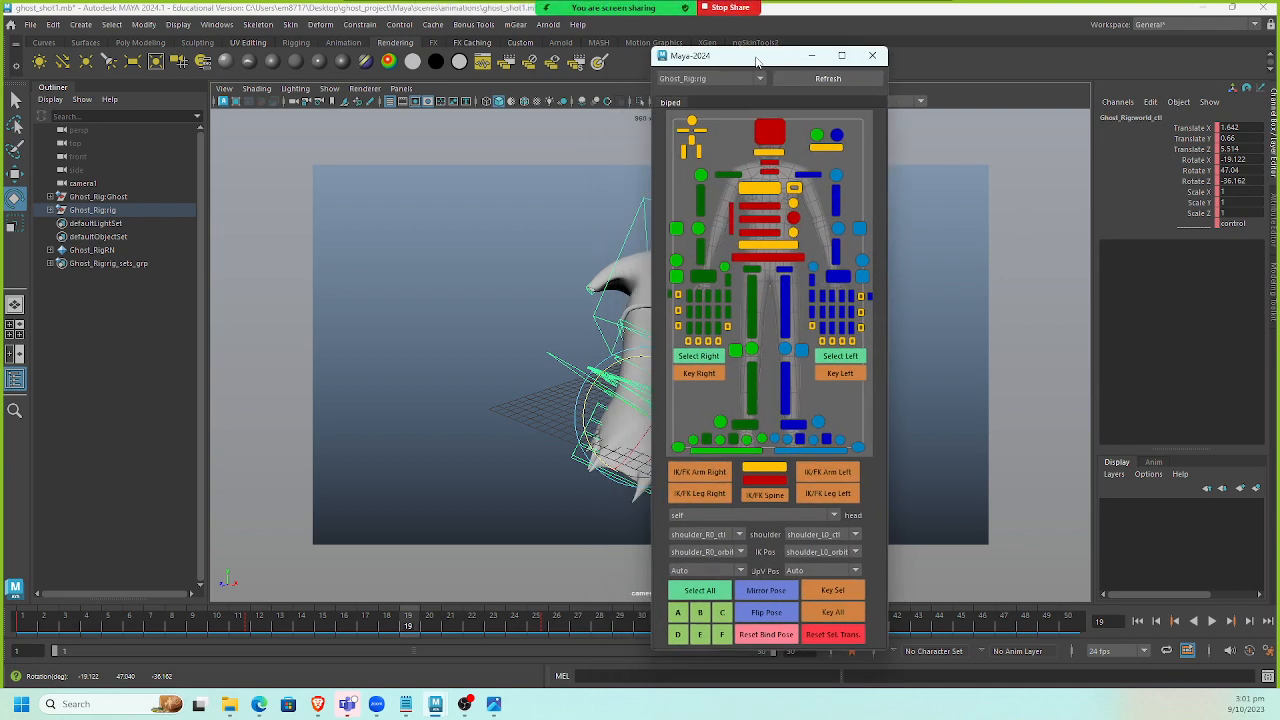
pyautogui.click(838, 617)
pyautogui.moveTo(756, 58); pyautogui.dragTo(1278, 72)
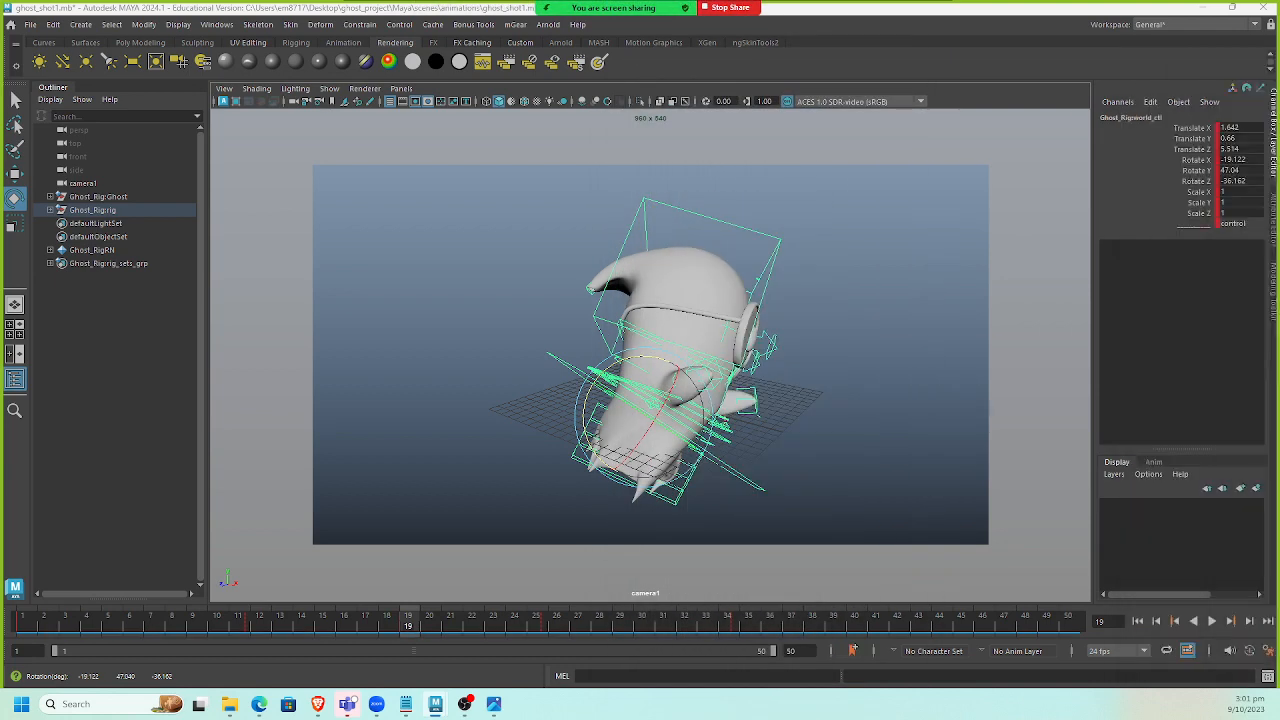
# Select camera1 and lock all of its transform and visibility channels.
pyautogui.click(784, 452)
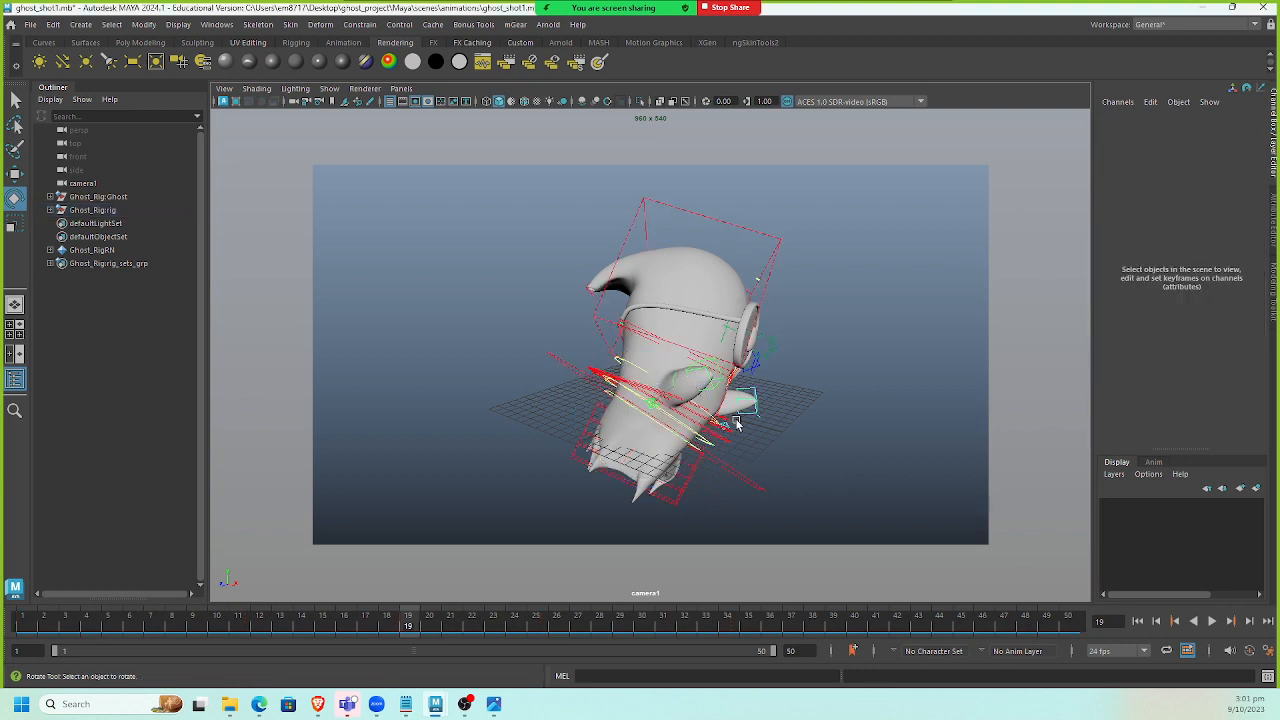
pyautogui.click(302, 105)
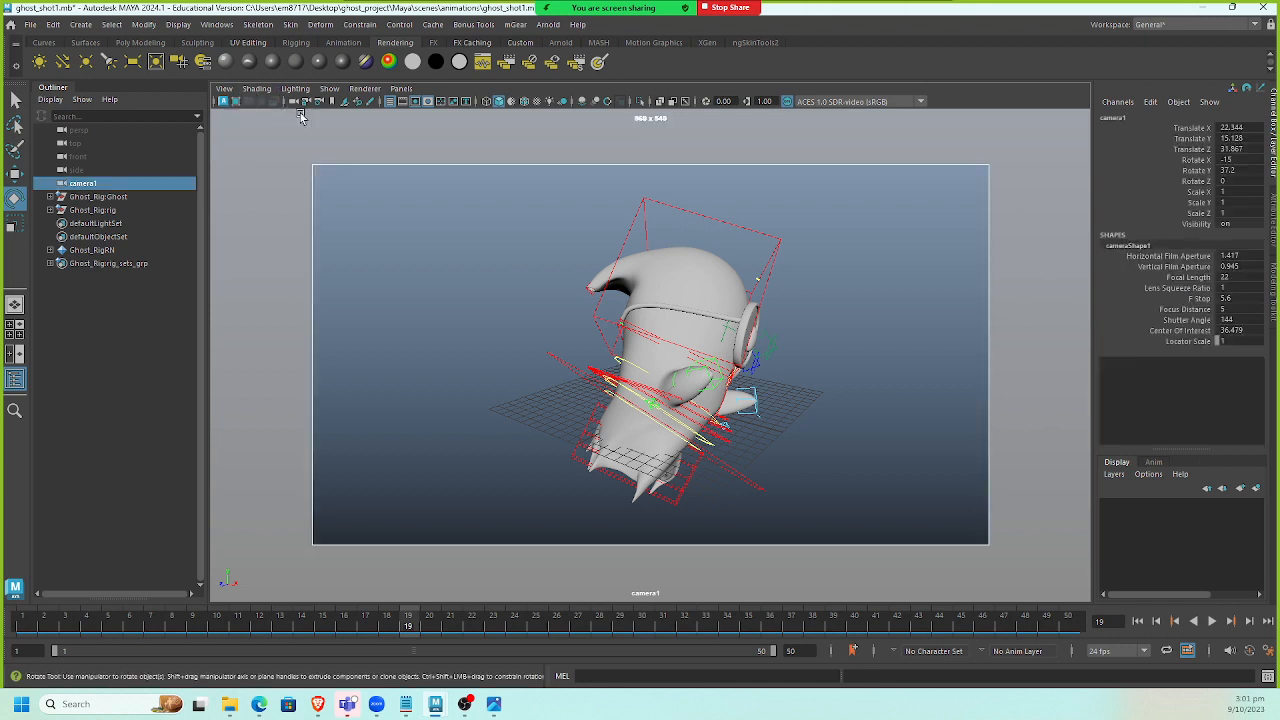
pyautogui.moveTo(1192, 130); pyautogui.dragTo(1205, 228)
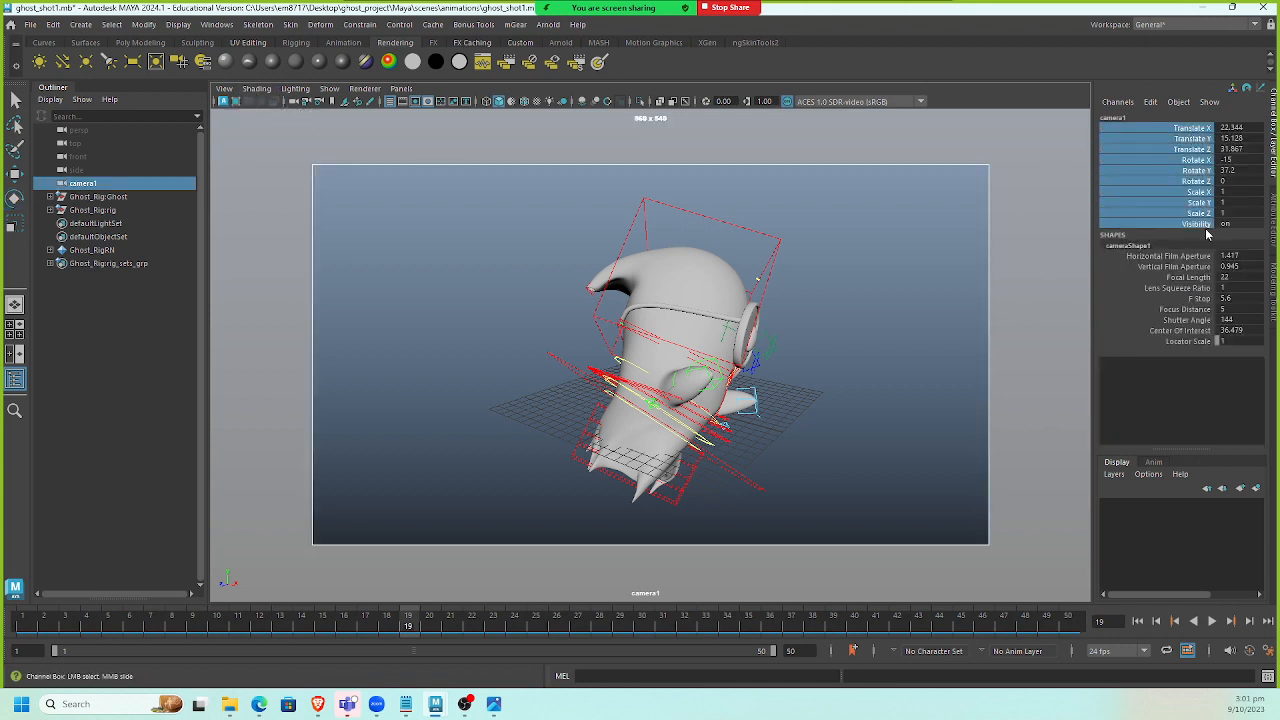
pyautogui.rightClick(1198, 194)
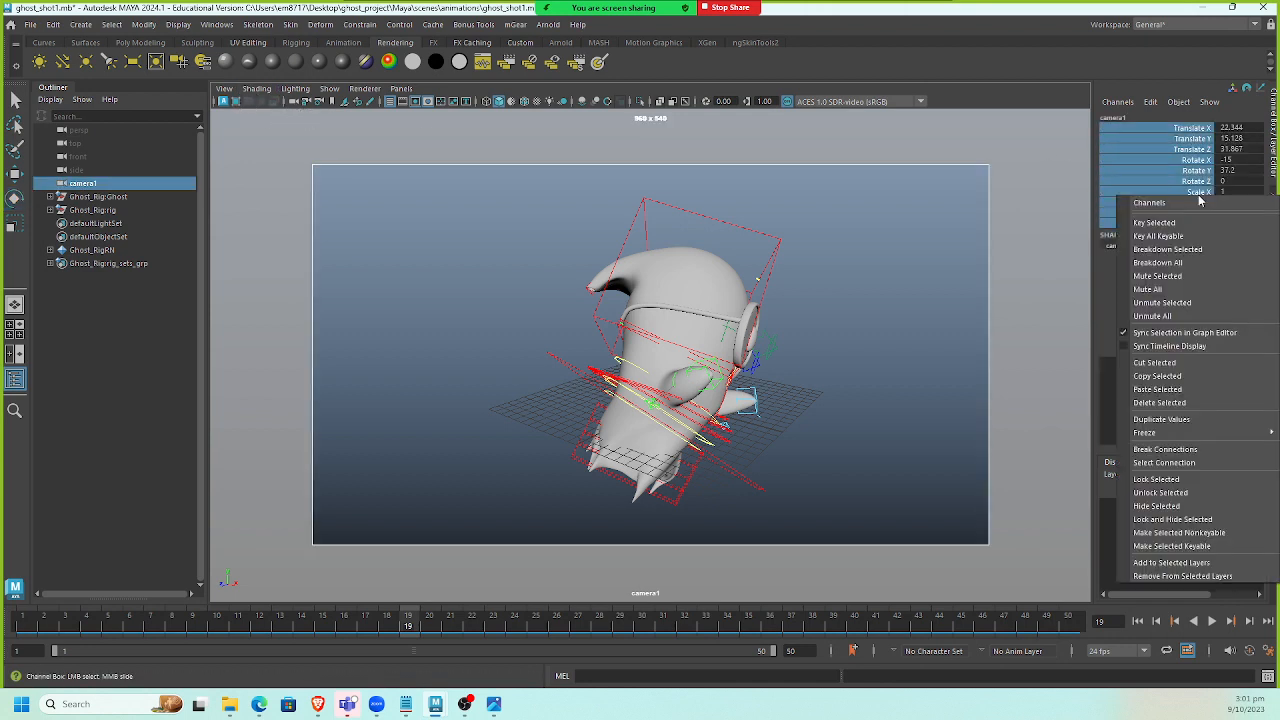
pyautogui.click(1183, 480)
pyautogui.keyDown('alt'); pyautogui.moveTo(567, 364); pyautogui.dragTo(539, 342); pyautogui.keyUp('alt')
pyautogui.keyDown('alt'); pyautogui.moveTo(515, 337); pyautogui.dragTo(530, 341, button='right'); pyautogui.keyUp('alt')
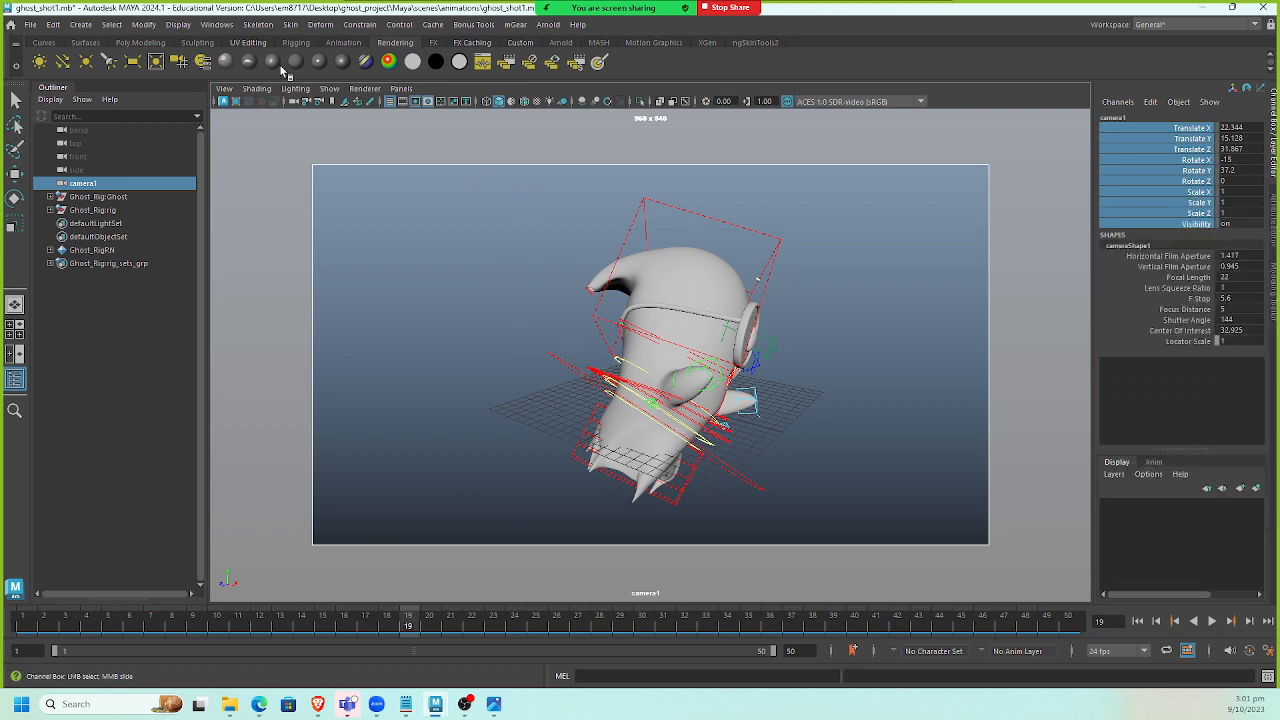
pyautogui.click(401, 88)
pyautogui.moveTo(434, 134)
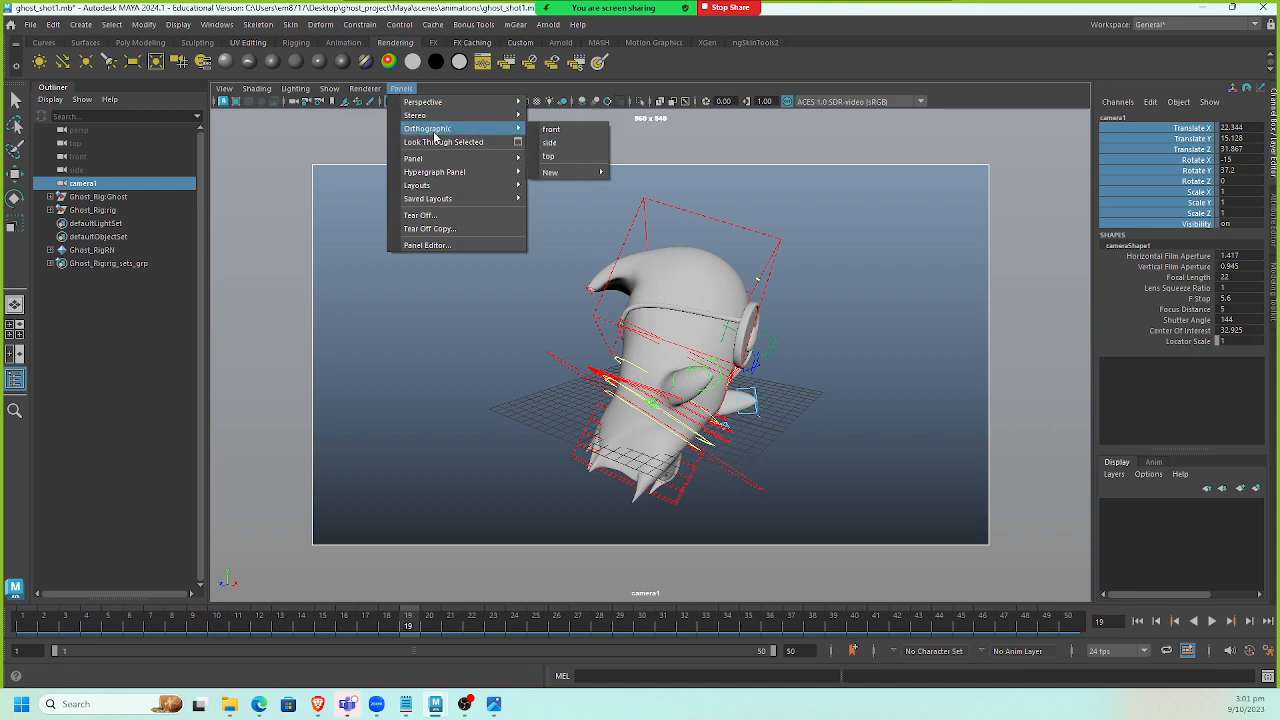
pyautogui.click(429, 229)
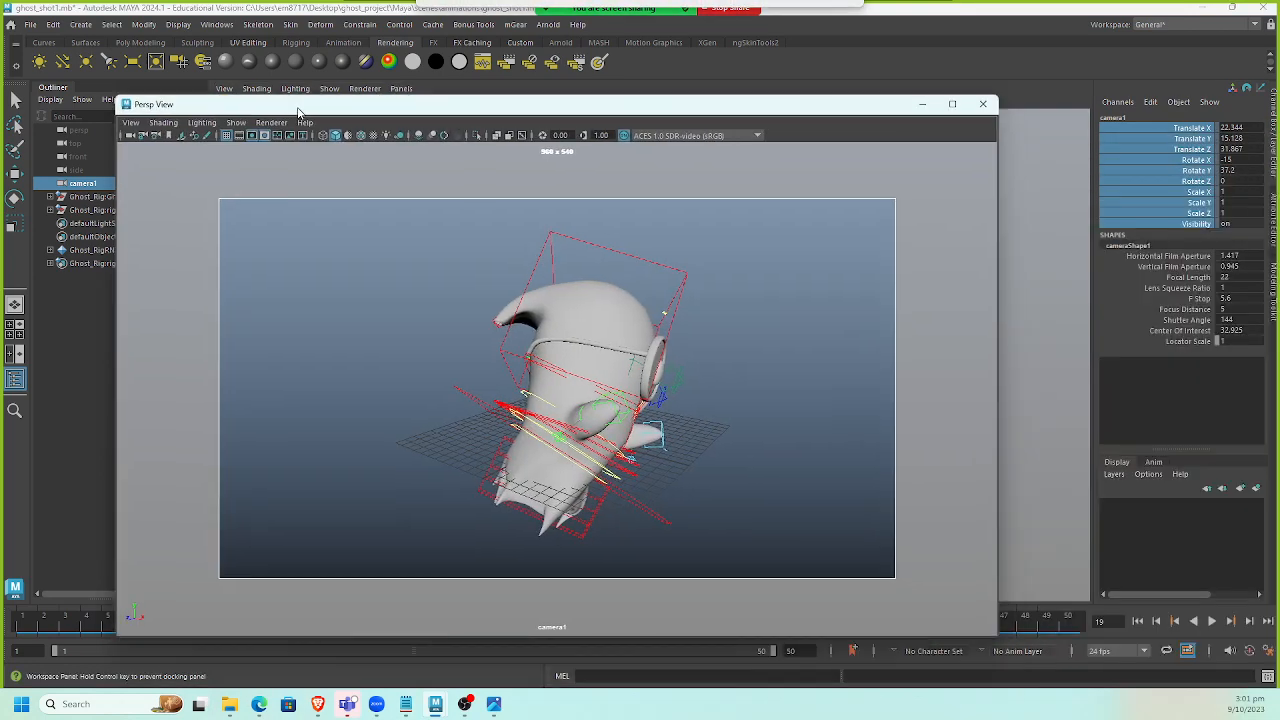
pyautogui.click(983, 104)
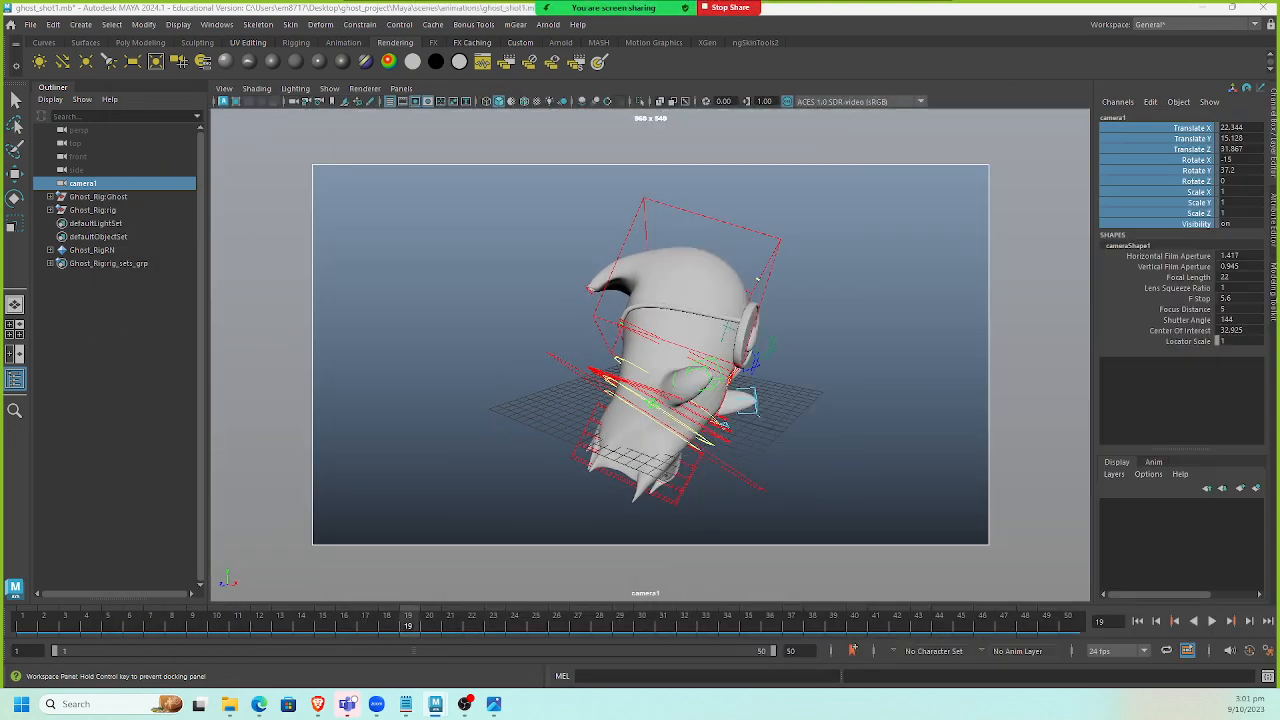
# Switch to the perspective view of the ghost's body and select the spine_C0_fk2_ctl control.
pyautogui.click(403, 90)
pyautogui.click(447, 91)
pyautogui.press('space')
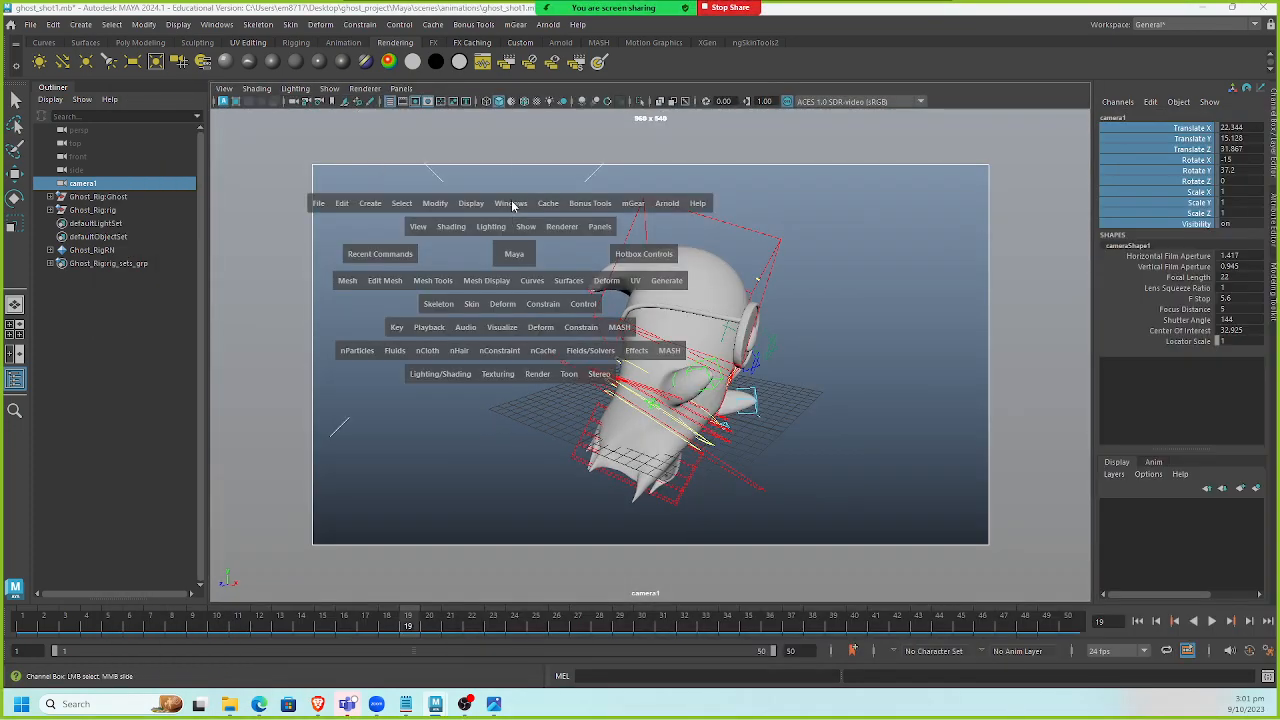
pyautogui.moveTo(514, 254); pyautogui.dragTo(512, 205)
pyautogui.keyDown('alt'); pyautogui.moveTo(630, 330); pyautogui.dragTo(391, 349); pyautogui.keyUp('alt')
pyautogui.keyDown('alt'); pyautogui.moveTo(391, 349); pyautogui.dragTo(439, 401, button='right'); pyautogui.keyUp('alt')
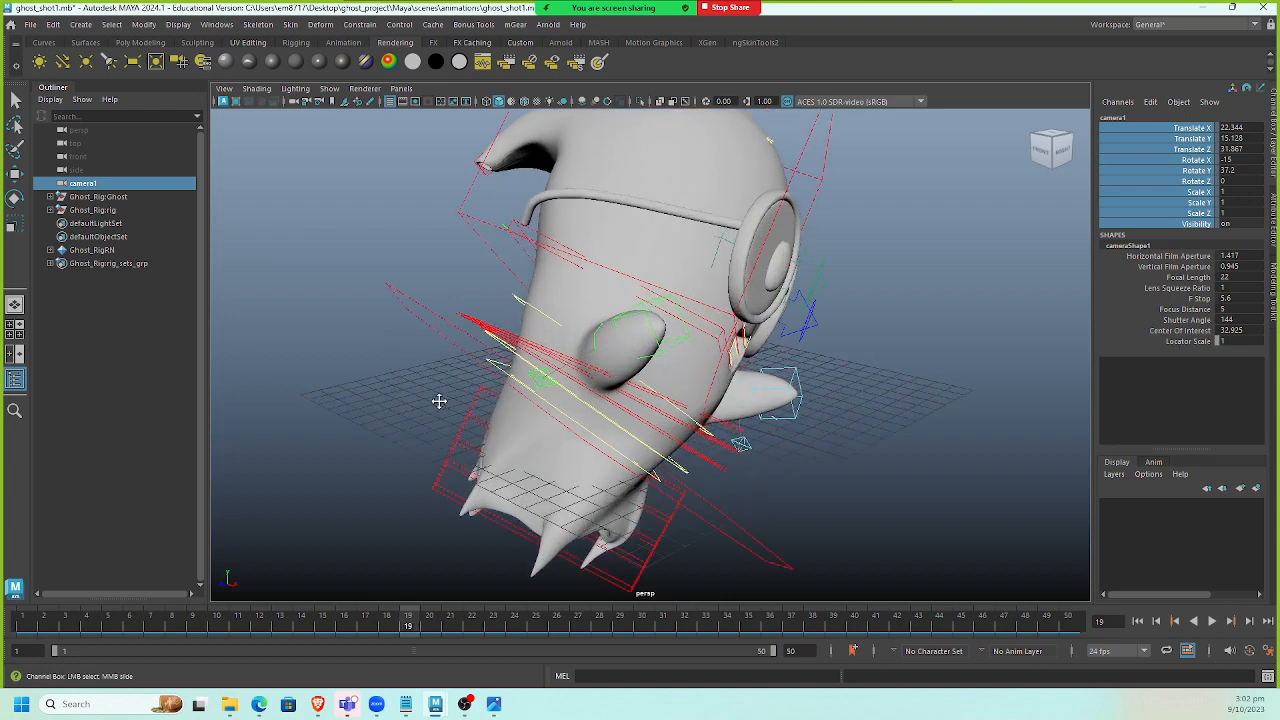
pyautogui.keyDown('alt'); pyautogui.moveTo(439, 401); pyautogui.dragTo(382, 346, button='middle'); pyautogui.keyUp('alt')
pyautogui.keyDown('alt'); pyautogui.moveTo(382, 346); pyautogui.dragTo(486, 438, button='right'); pyautogui.keyUp('alt')
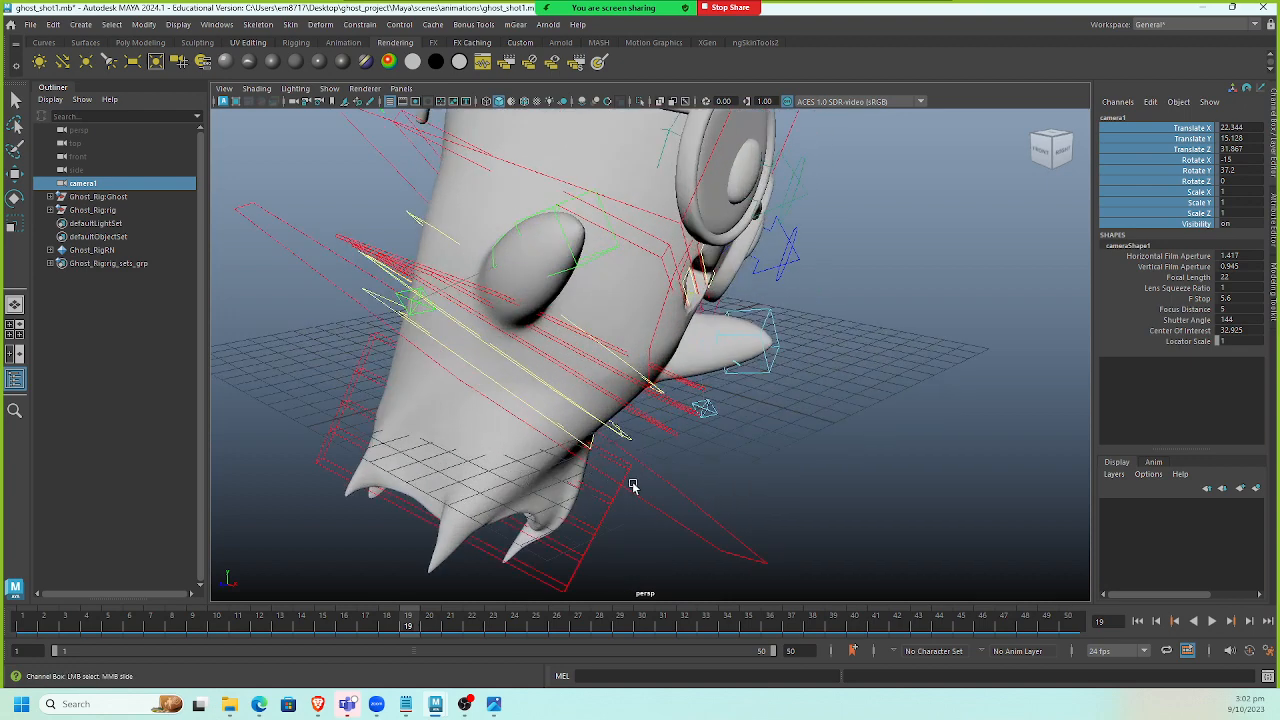
pyautogui.click(662, 428)
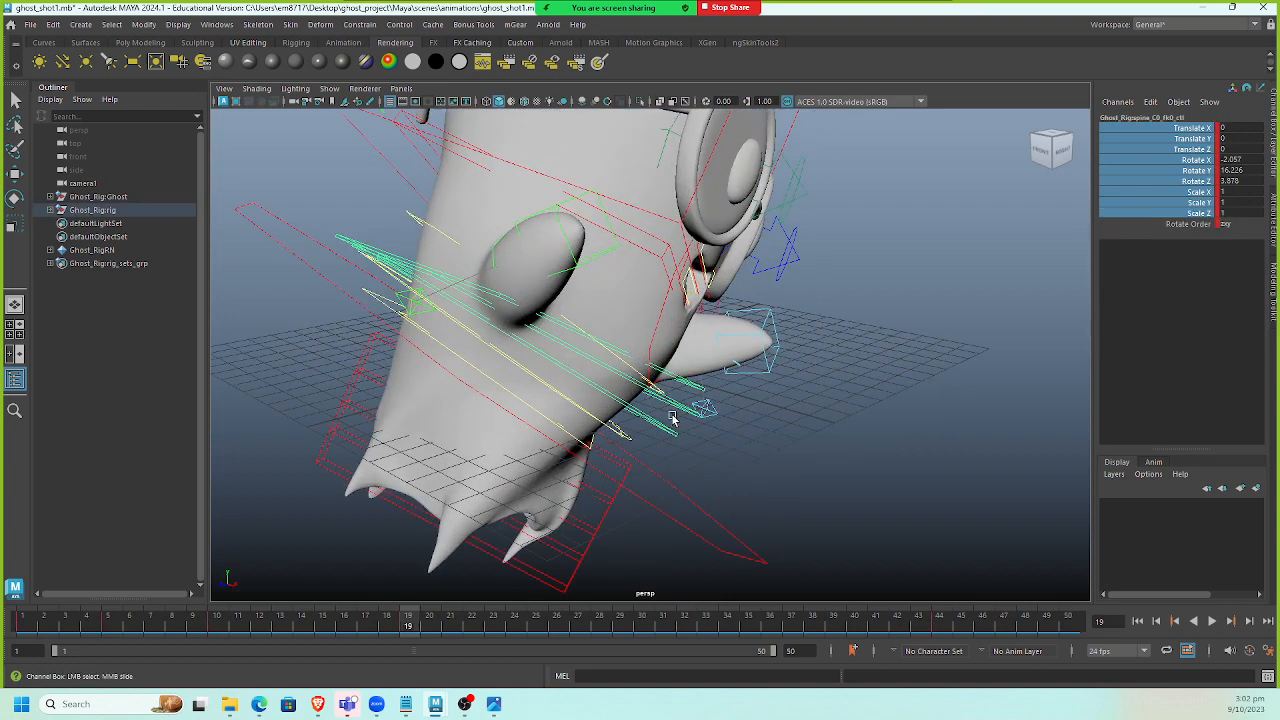
pyautogui.click(692, 370)
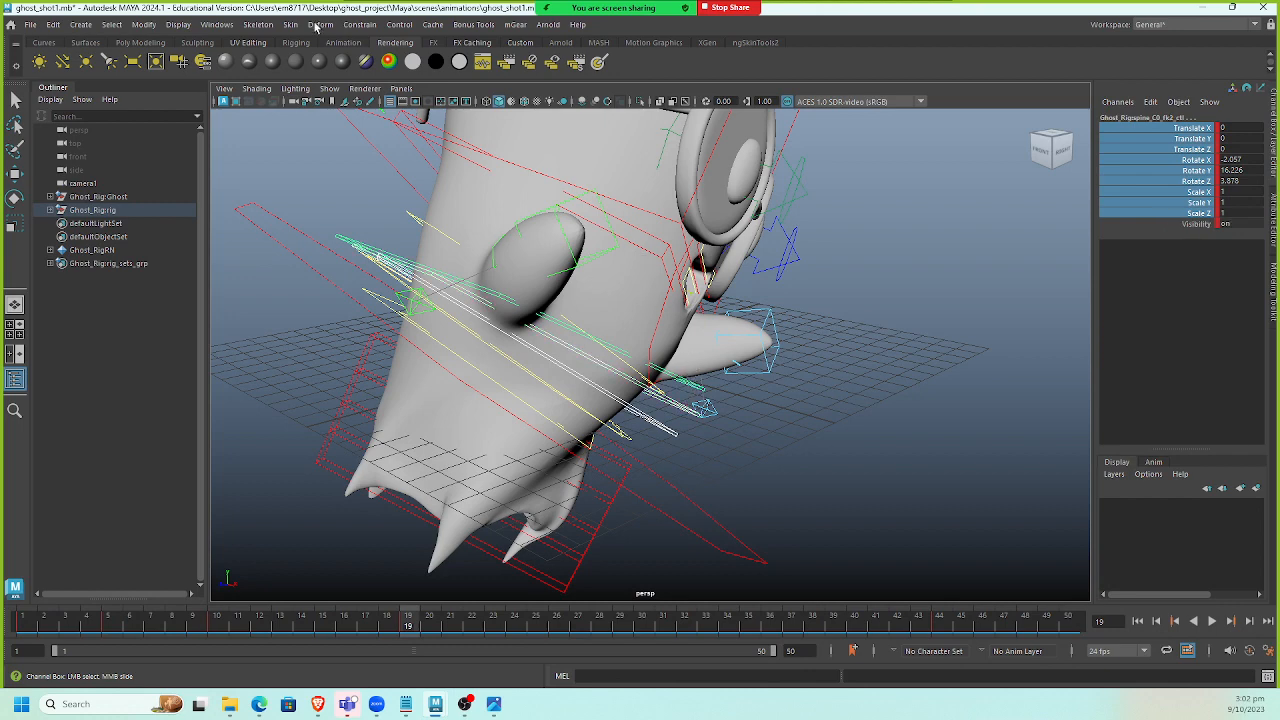
# Return the viewport to camera1 and activate the Rotate tool.
pyautogui.click(401, 88)
pyautogui.moveTo(482, 125)
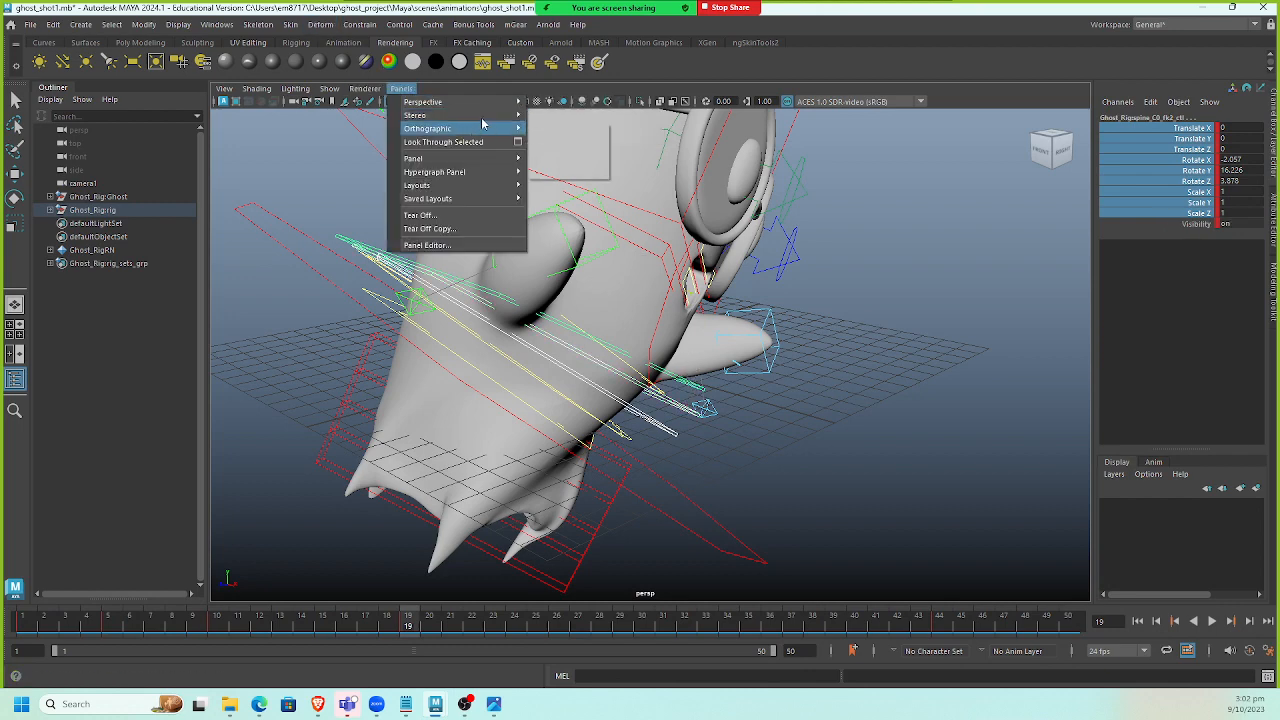
pyautogui.moveTo(481, 103)
pyautogui.click(555, 104)
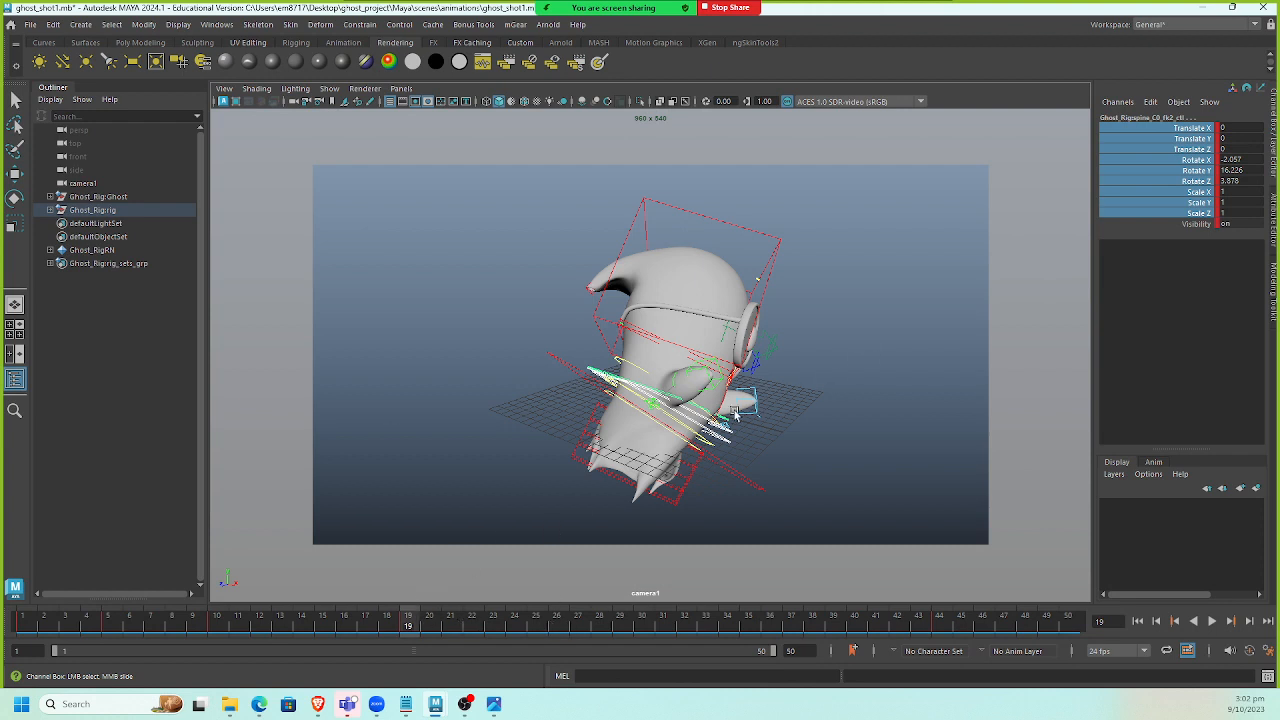
pyautogui.press('e')
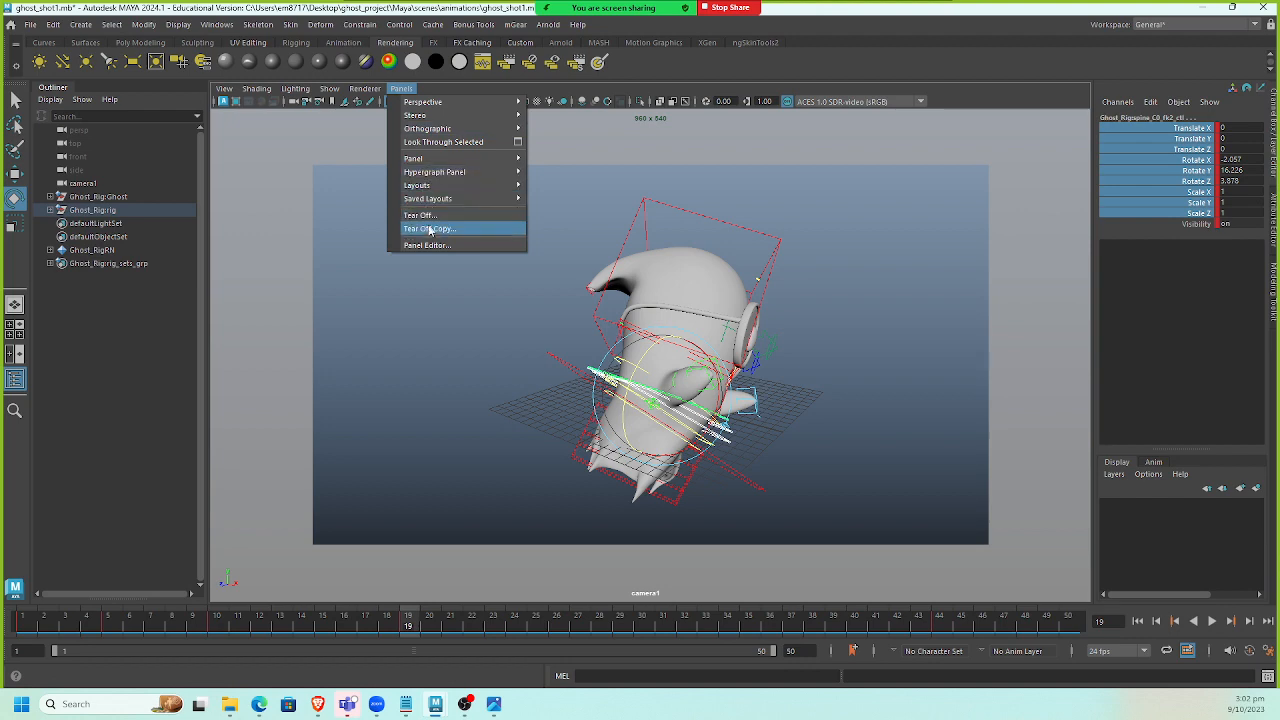
pyautogui.press('Escape')
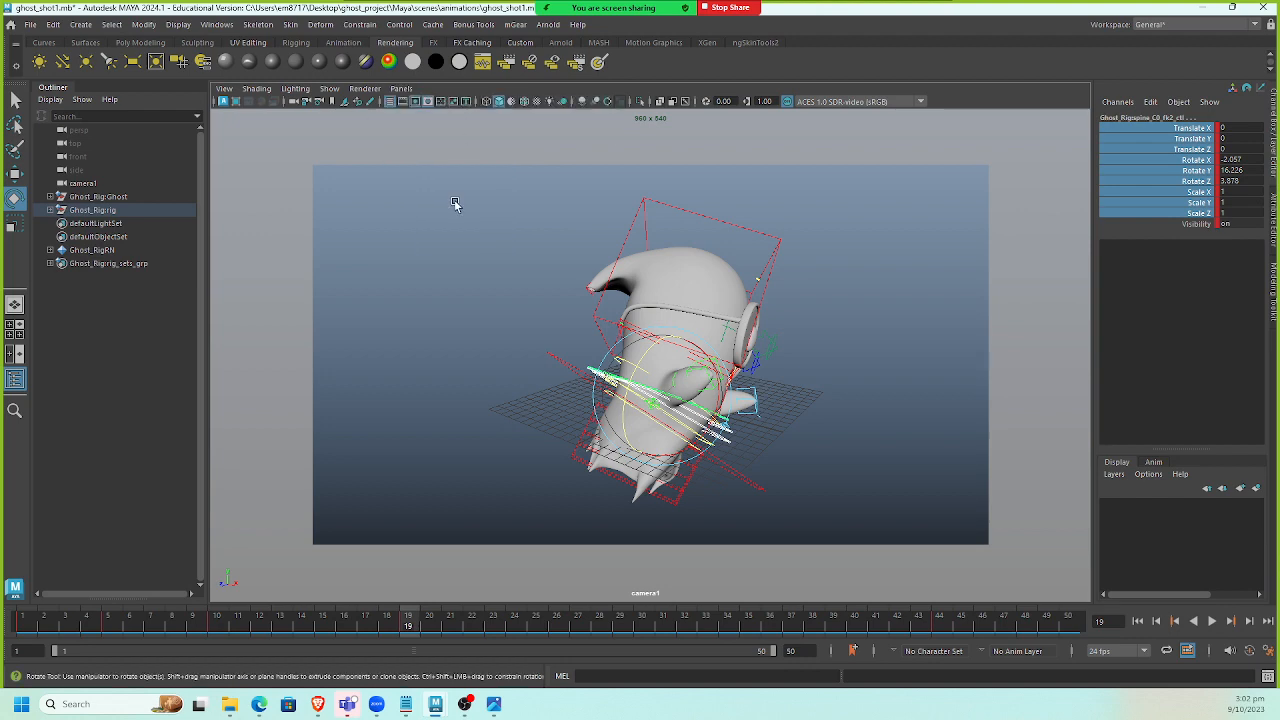
# Inspect the spine controls in the perspective view, then look through camera1 again.
pyautogui.press('space')
pyautogui.moveTo(455, 203); pyautogui.dragTo(455, 180)
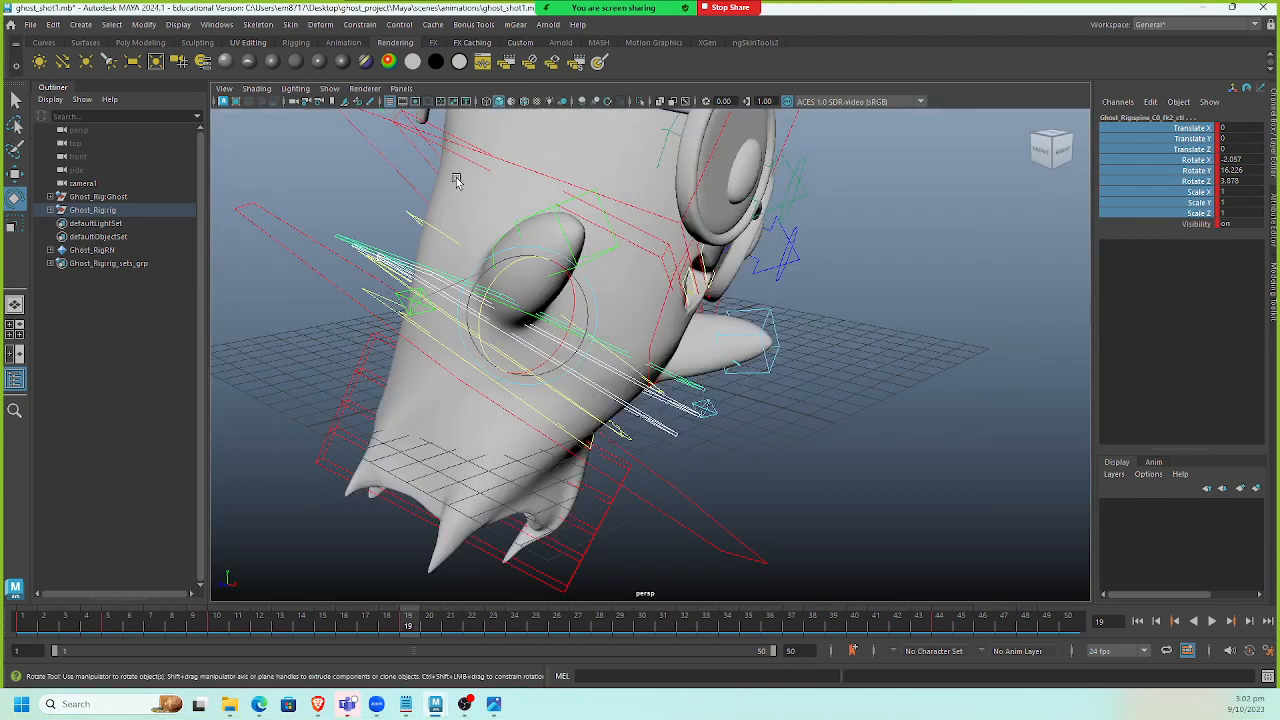
pyautogui.click(402, 89)
pyautogui.click(456, 228)
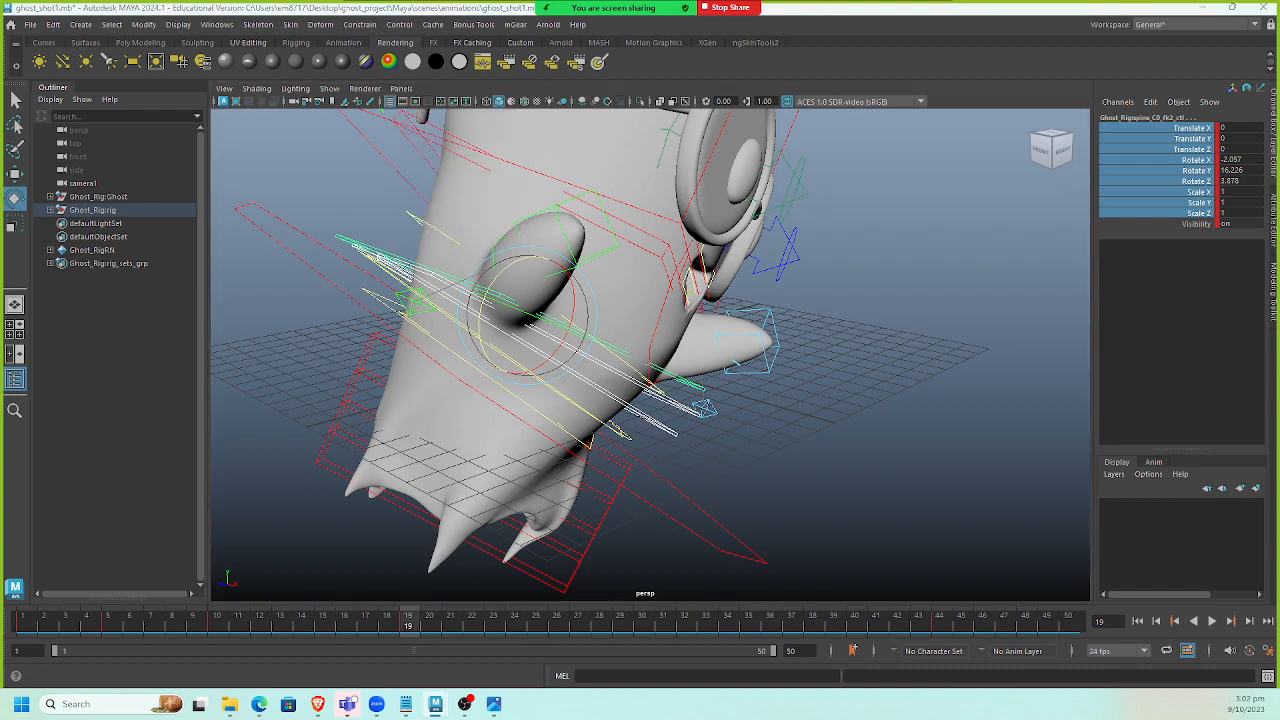
pyautogui.keyDown('alt'); pyautogui.moveTo(1082, 395); pyautogui.dragTo(1062, 358, button='right'); pyautogui.keyUp('alt')
pyautogui.keyDown('alt'); pyautogui.moveTo(1062, 358); pyautogui.dragTo(1080, 433, button='middle'); pyautogui.keyUp('alt')
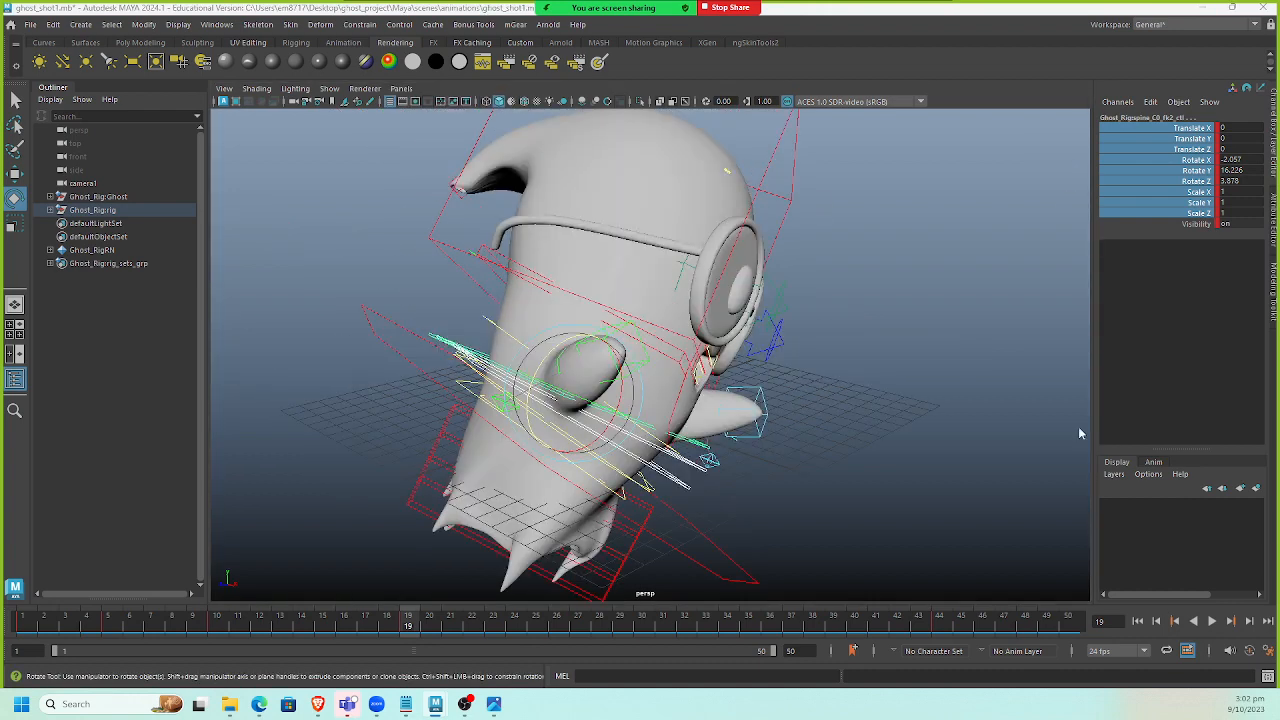
pyautogui.click(401, 88)
pyautogui.moveTo(470, 104)
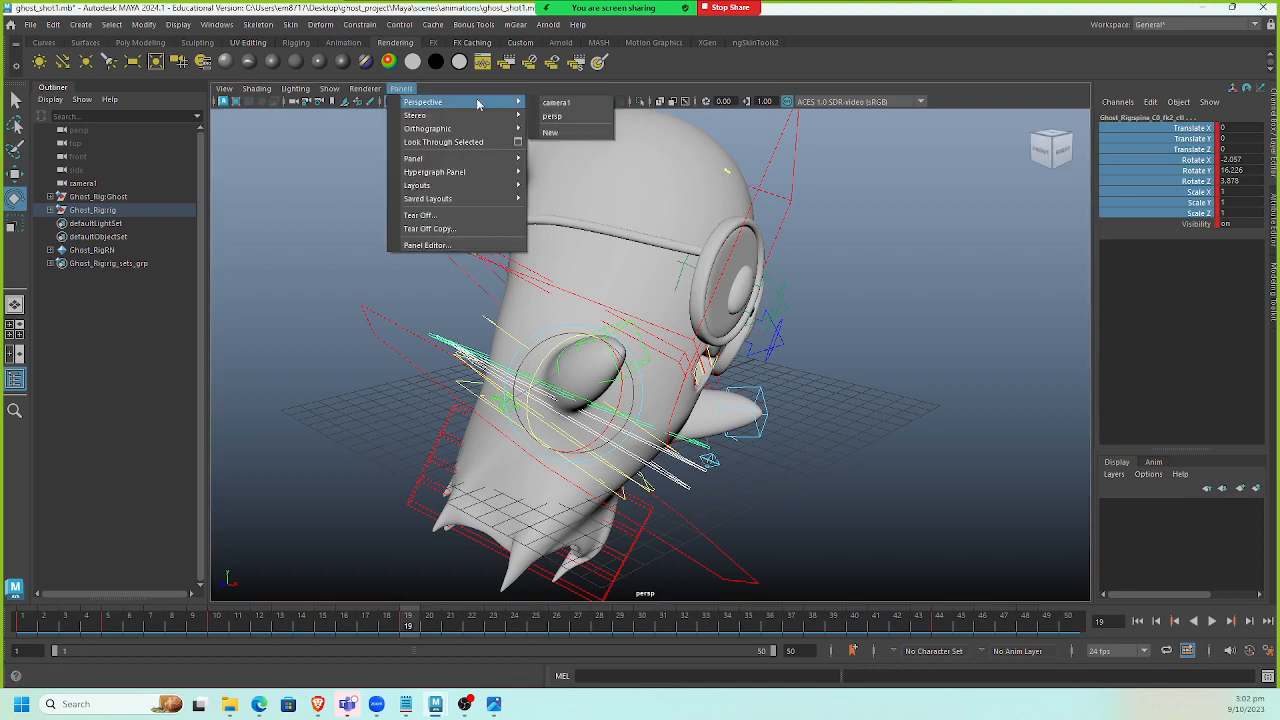
pyautogui.click(572, 108)
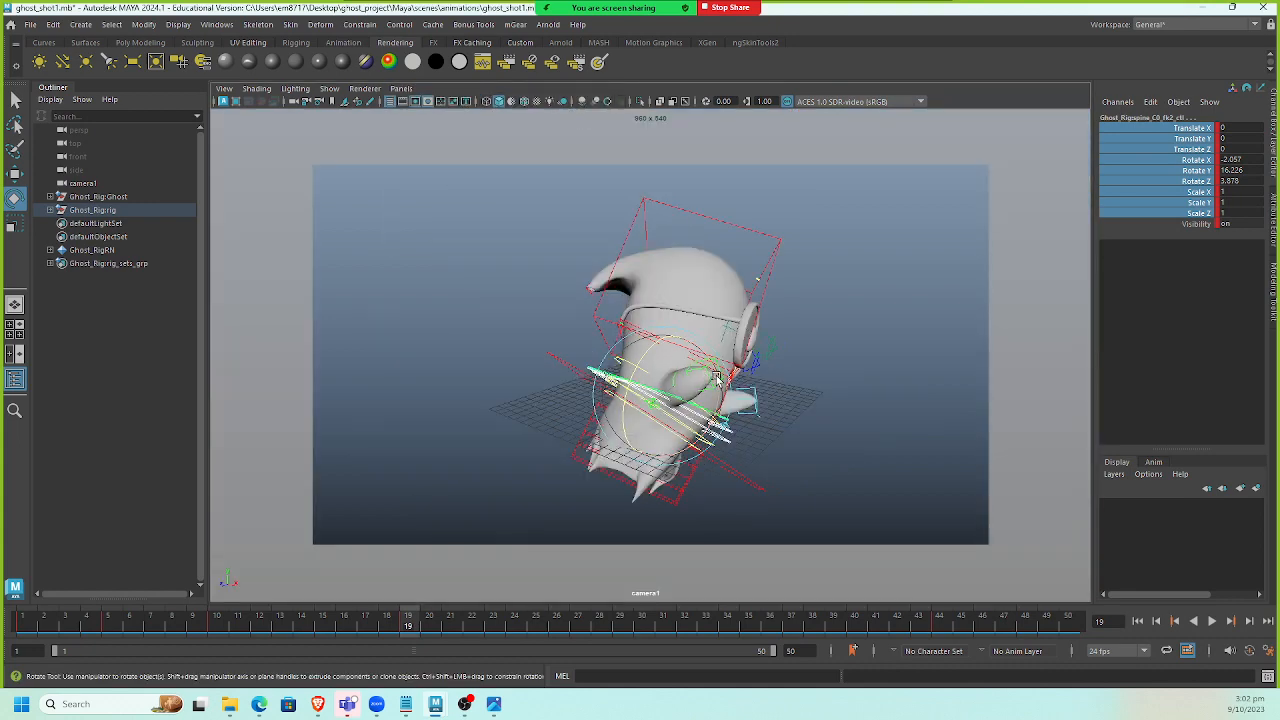
# Try a slight rotation of the spine_C0_fk2_ctl control and undo it.
pyautogui.moveTo(716, 377); pyautogui.dragTo(717, 382)
pyautogui.hotkey('ctrl', 'z')
pyautogui.hotkey('ctrl', 'z')
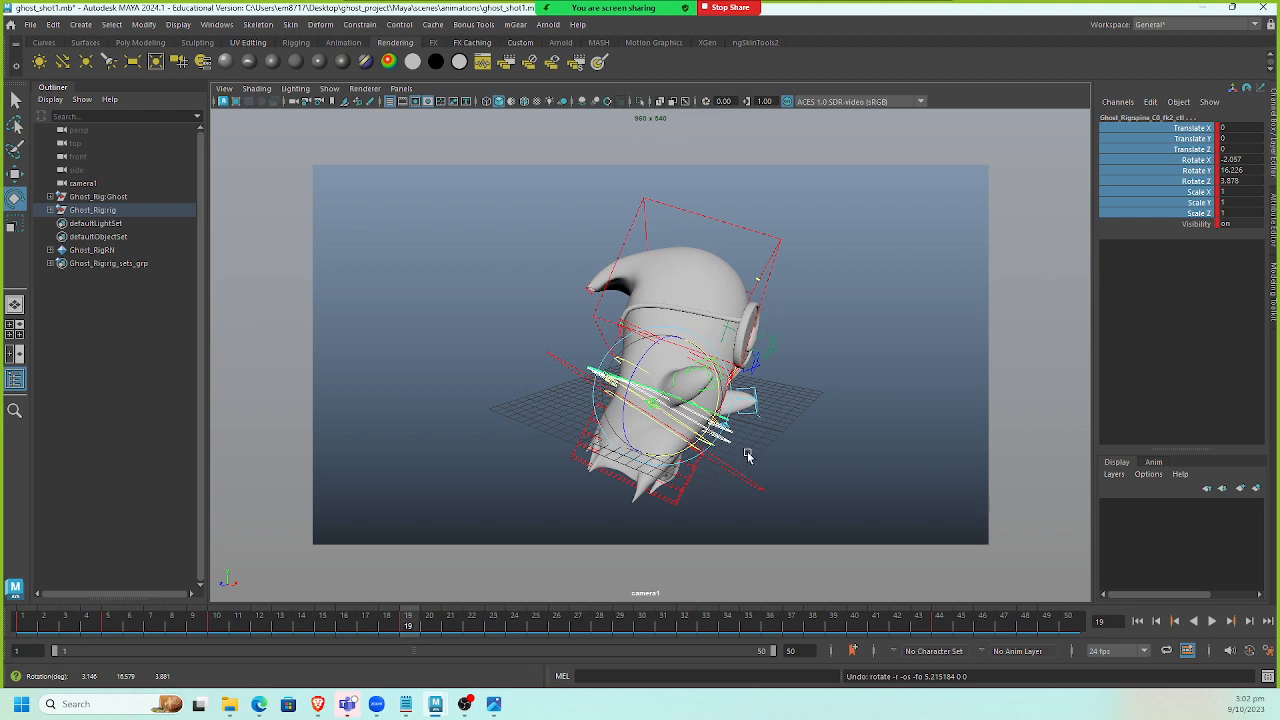
# Select the spine_C0_ik0_ctl control and rotate it to about -20° on Z at frame 19.
pyautogui.click(747, 455)
pyautogui.click(710, 450)
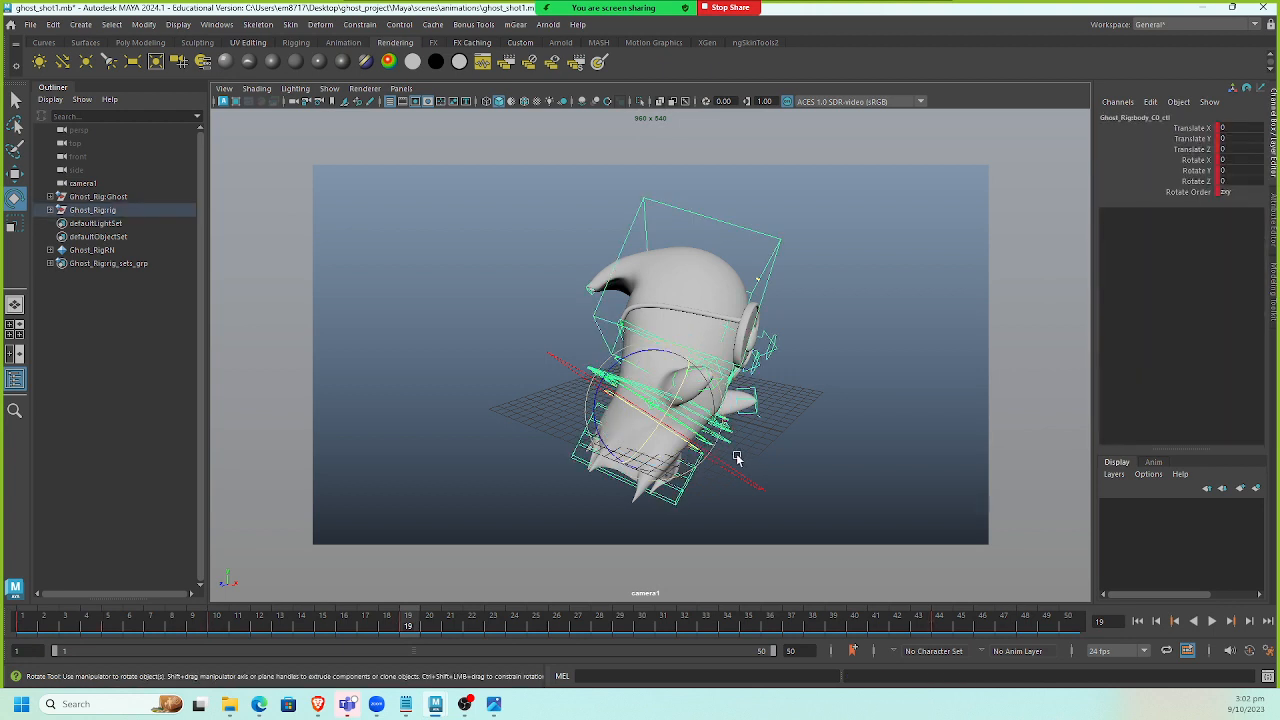
pyautogui.click(592, 400)
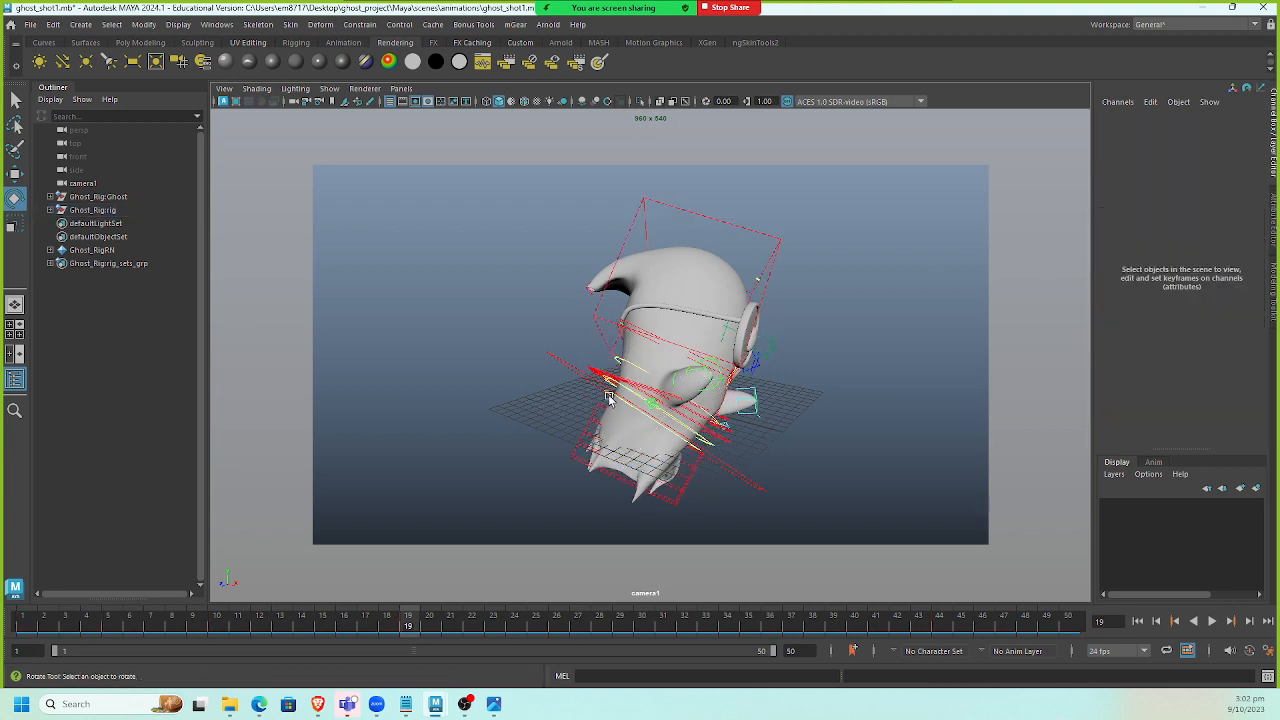
pyautogui.click(613, 397)
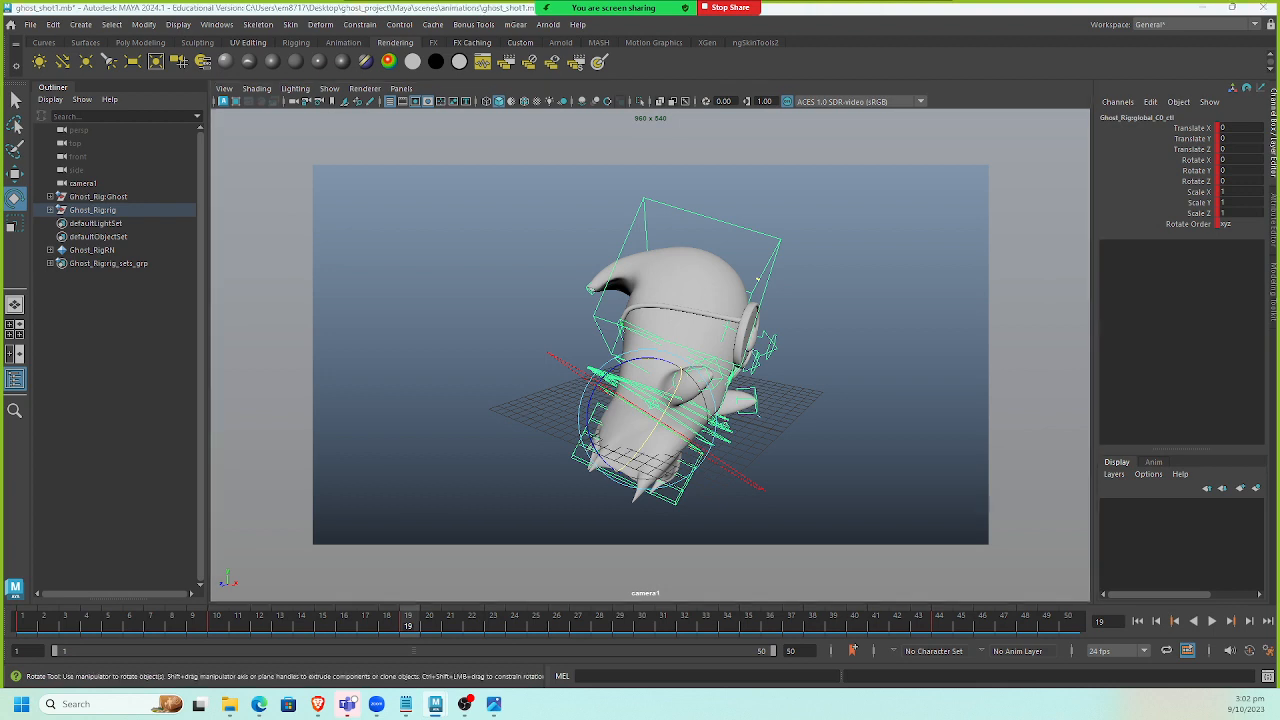
pyautogui.click(655, 405)
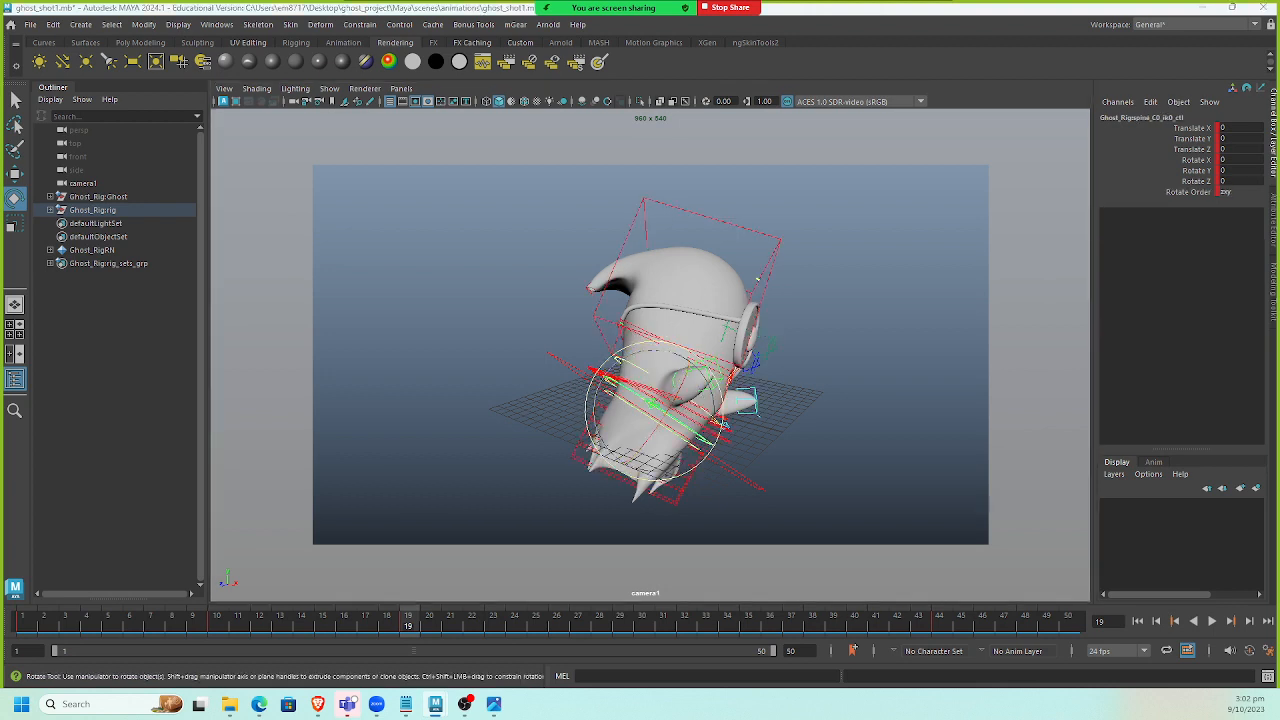
pyautogui.moveTo(722, 424); pyautogui.dragTo(704, 450)
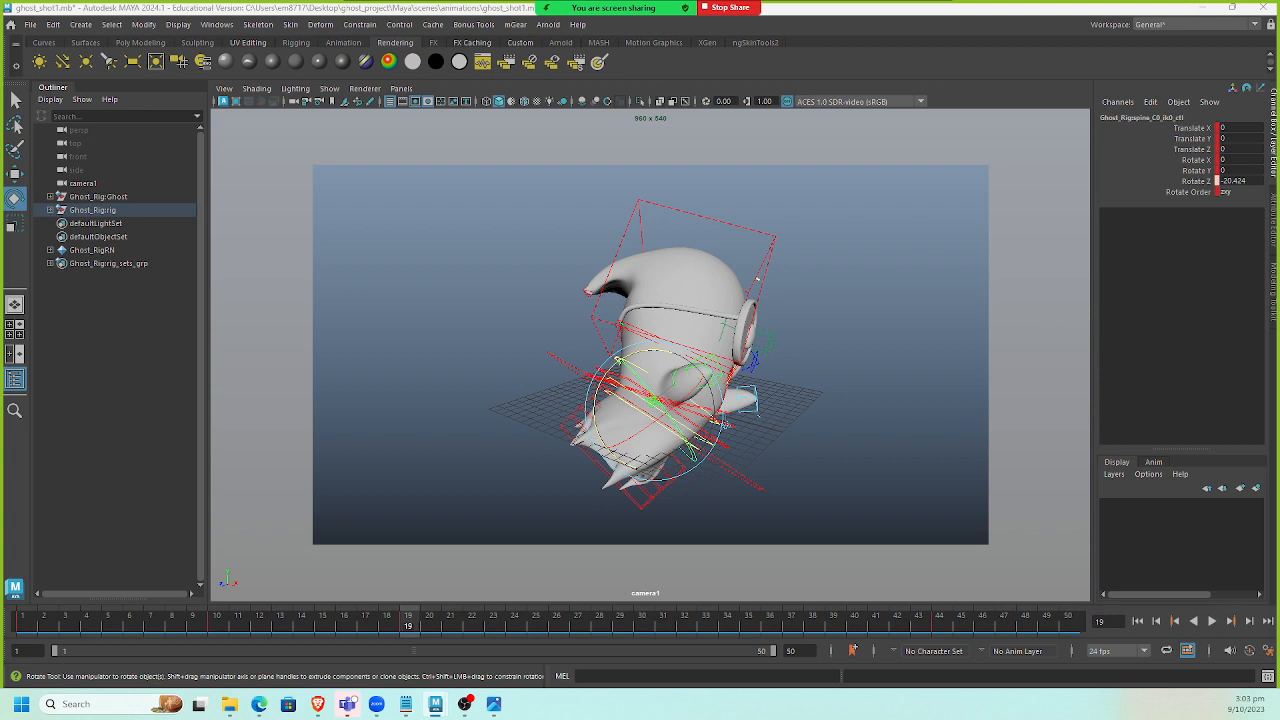
# Key the spine_C0_ik0_ctl rotation at frame 19 and return the time slider to frame 1.
pyautogui.press('s')
pyautogui.moveTo(380, 628)
pyautogui.mouseDown()
pyautogui.moveTo(241, 630)
pyautogui.moveTo(1, 671)
pyautogui.mouseUp()
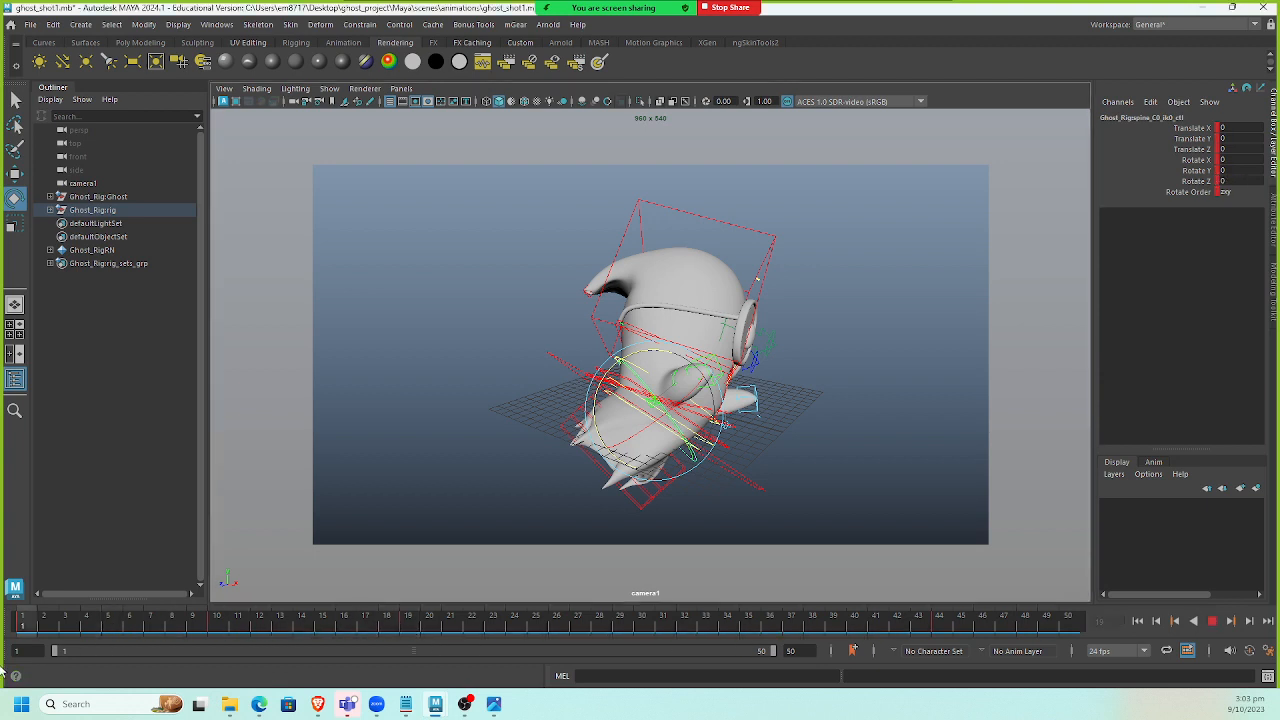
pyautogui.moveTo(594, 191); pyautogui.dragTo(598, 196, button='middle')
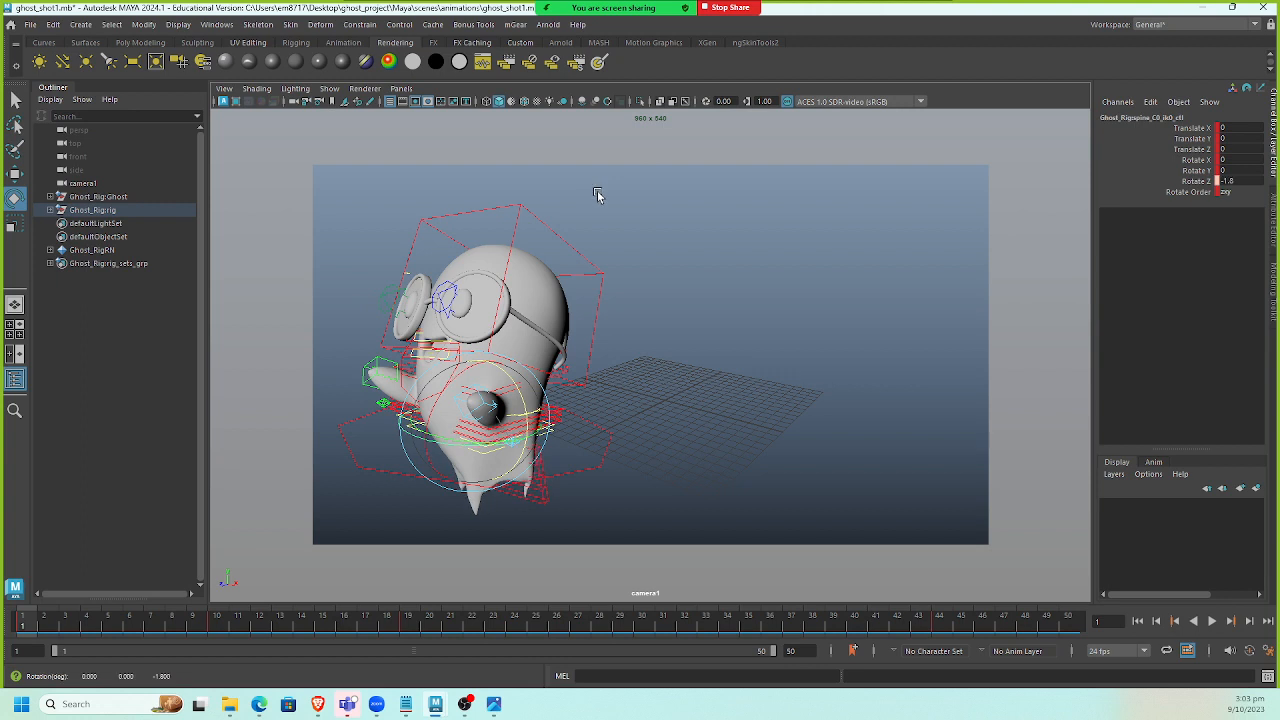
# Play back and scrub the animation repeatedly to review the spine motion against the world turn.
pyautogui.click(1211, 621)
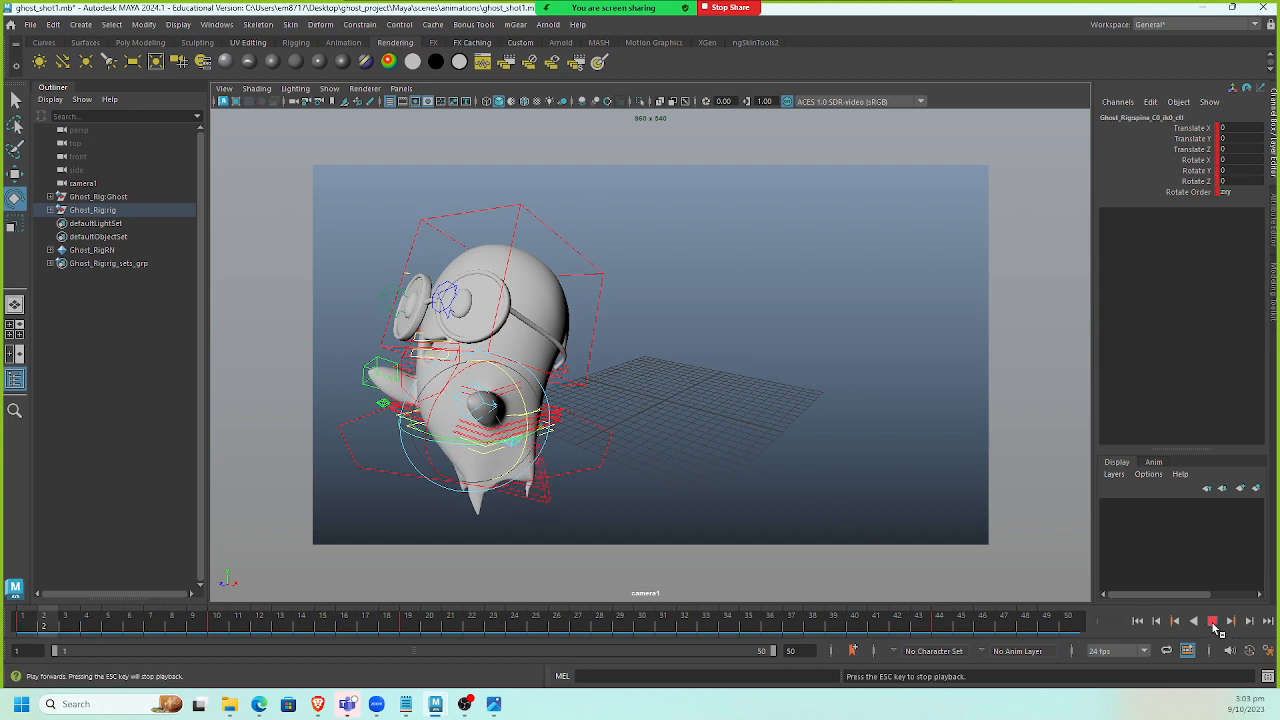
pyautogui.click(1211, 621)
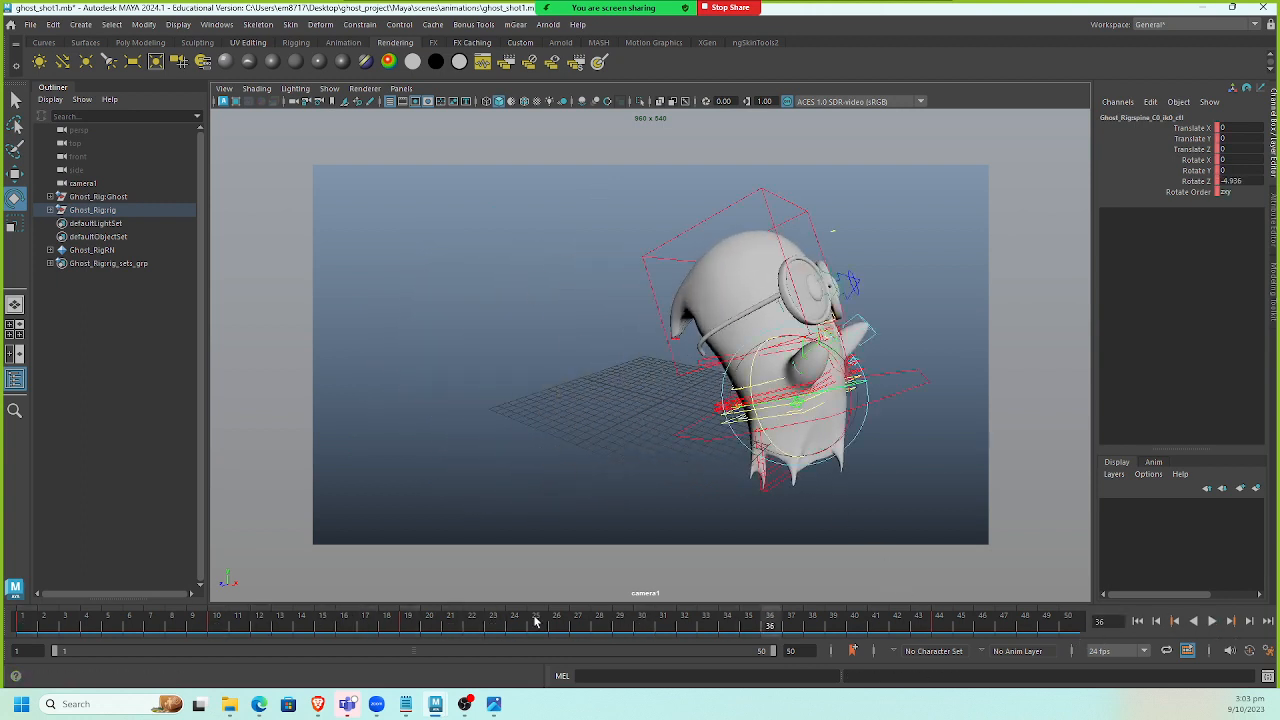
pyautogui.moveTo(535, 621); pyautogui.dragTo(8, 622)
pyautogui.click(1211, 621)
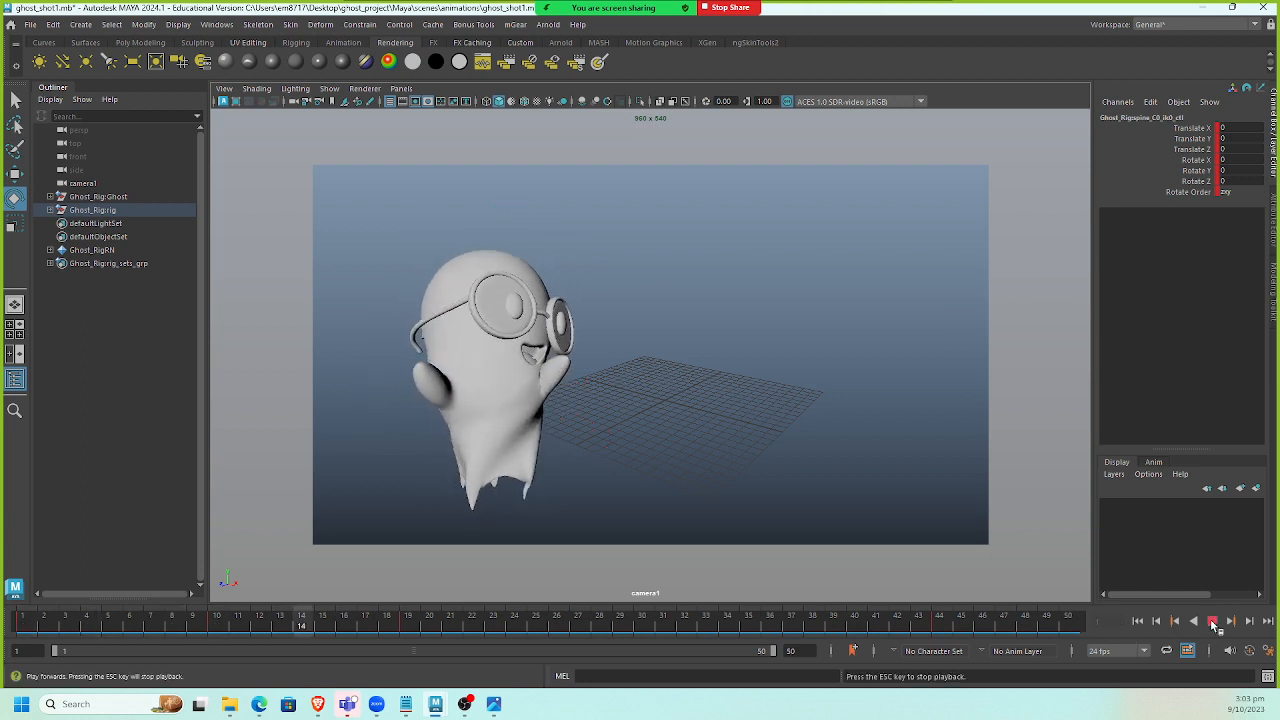
pyautogui.click(1211, 621)
pyautogui.moveTo(525, 623); pyautogui.dragTo(5, 643)
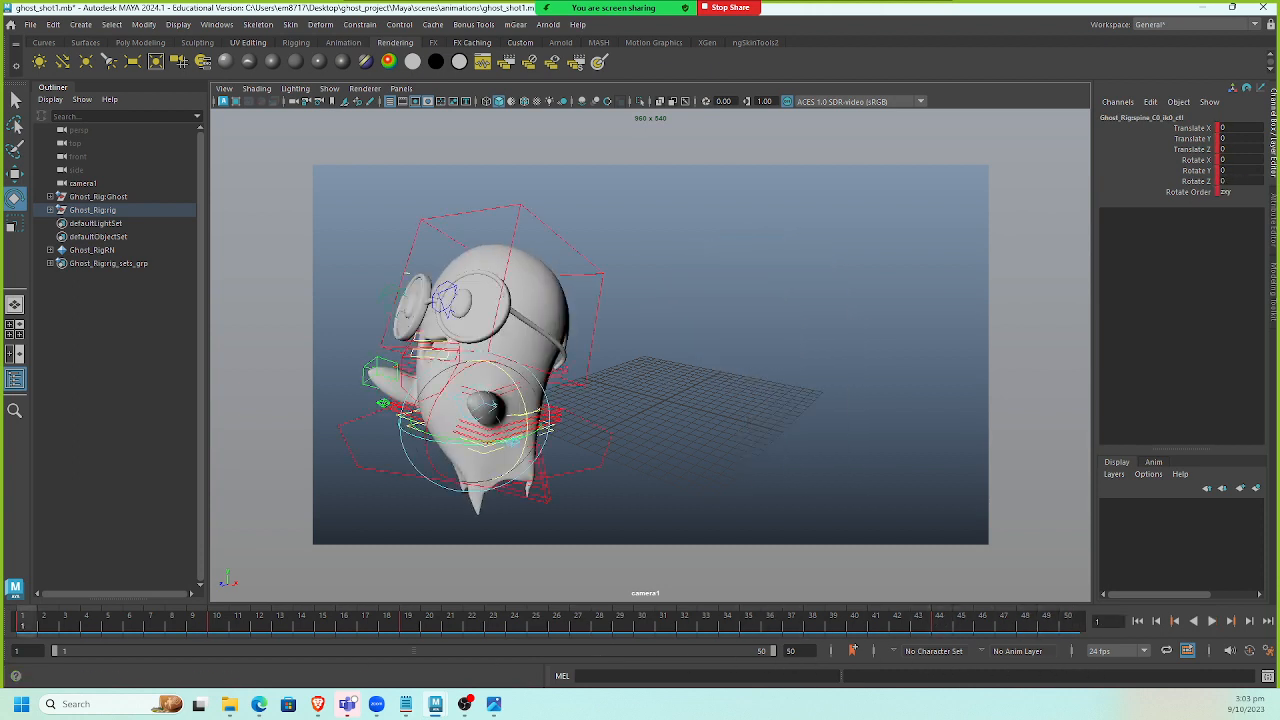
pyautogui.click(1212, 621)
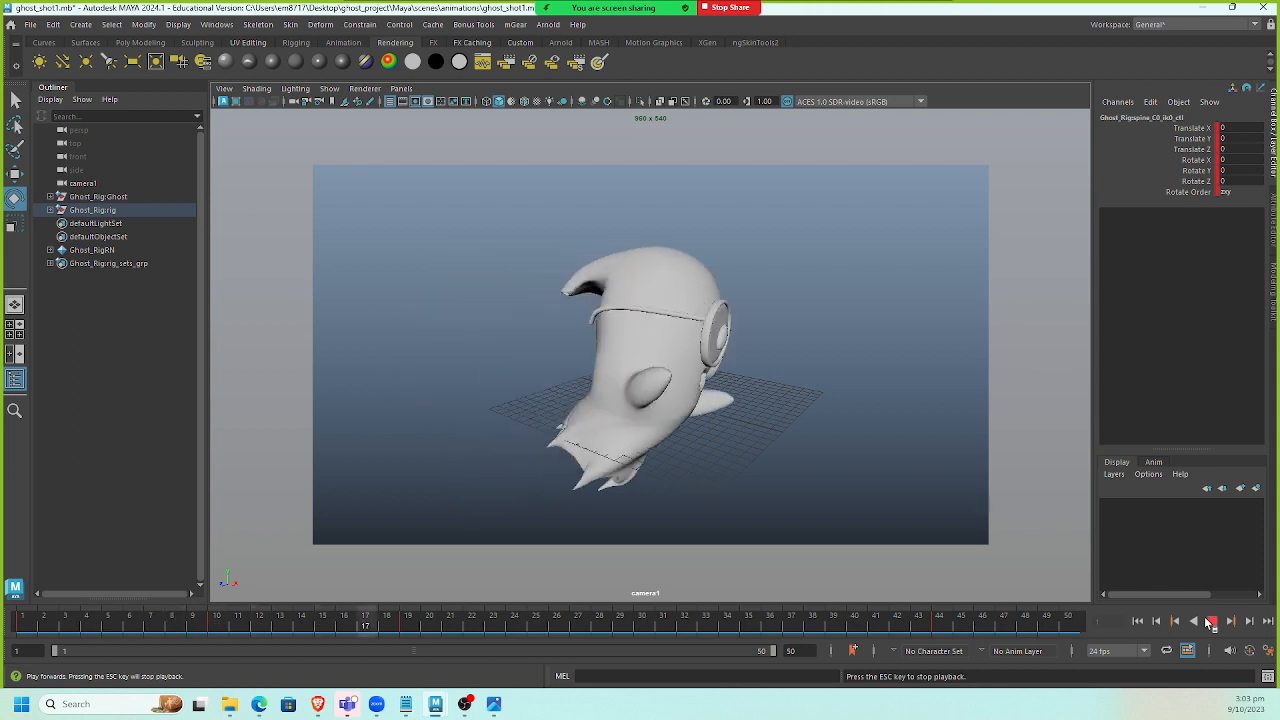
pyautogui.click(1212, 621)
pyautogui.moveTo(717, 631); pyautogui.dragTo(918, 648)
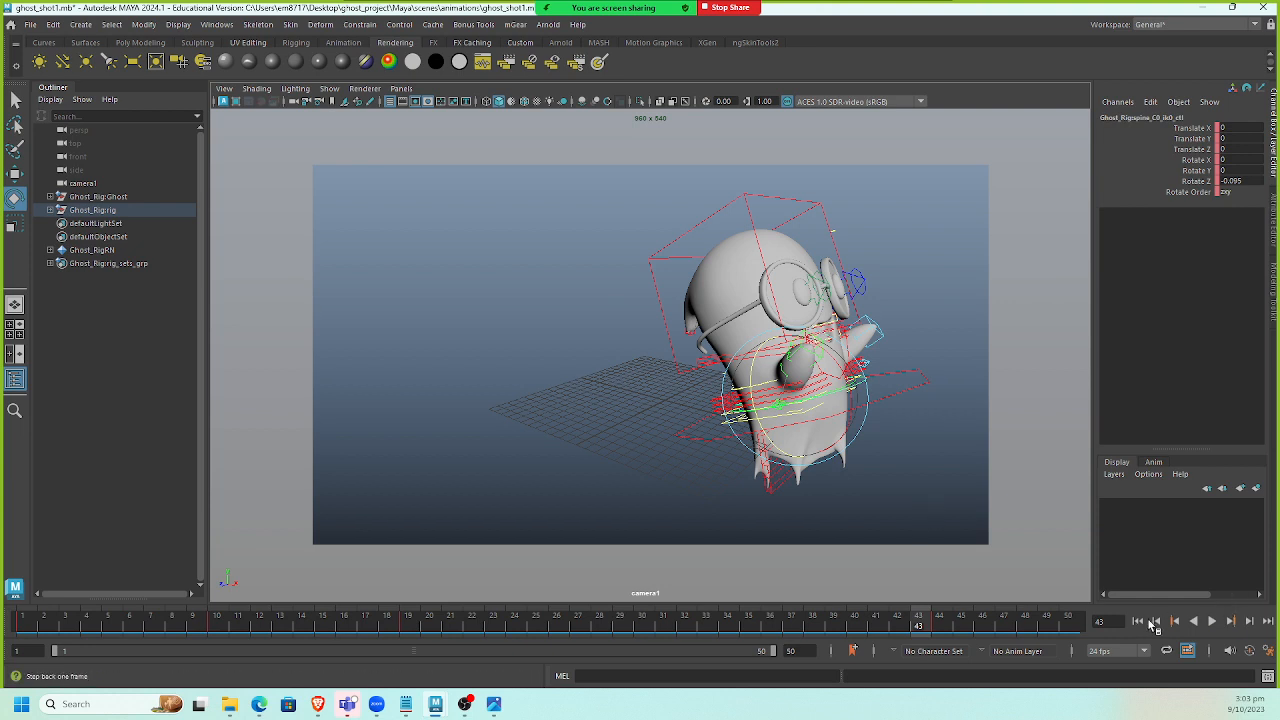
pyautogui.click(1211, 621)
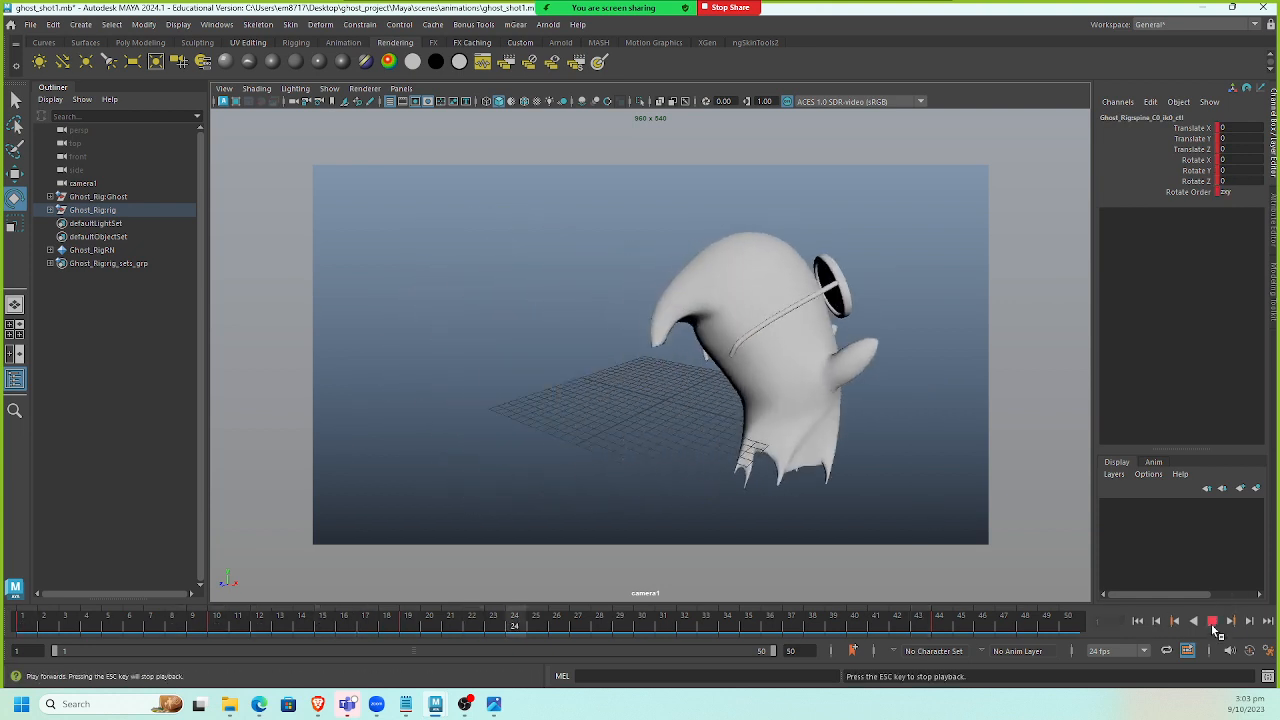
pyautogui.click(1211, 621)
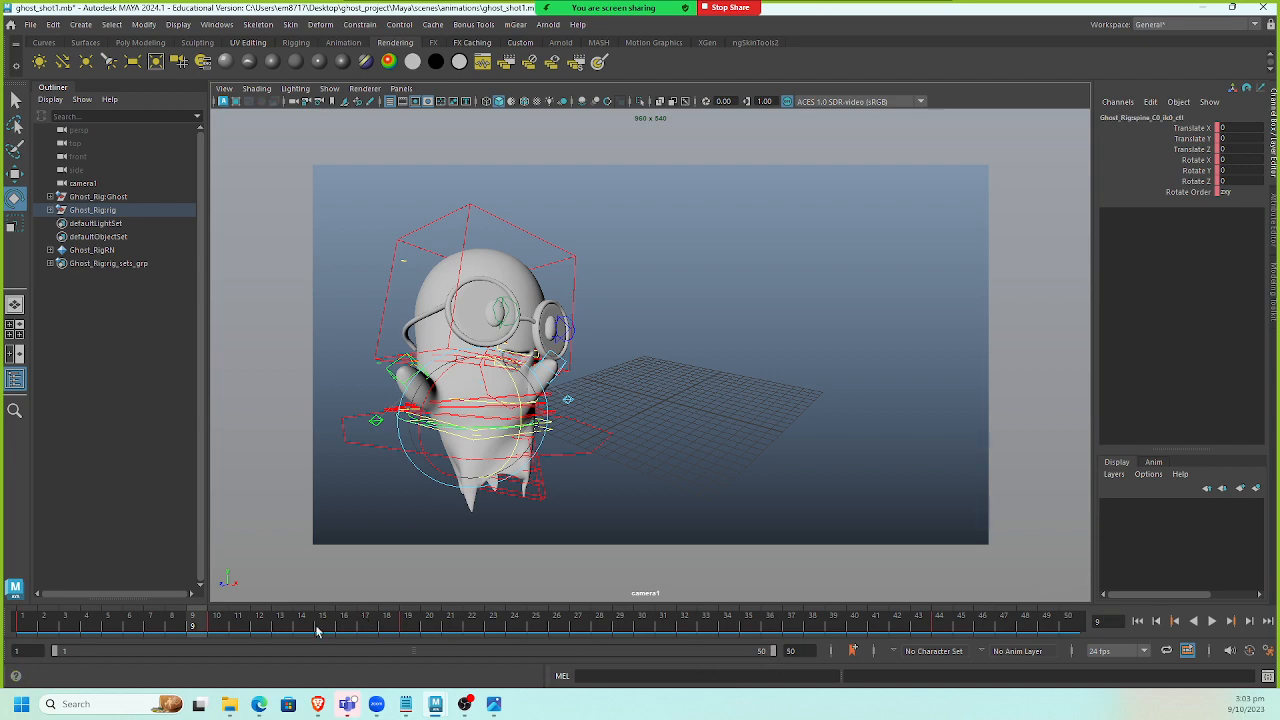
pyautogui.moveTo(316, 631); pyautogui.dragTo(5, 645)
# Examine the overlapping action reference image, then switch to the Ghost_Rig scene window.
pyautogui.click(494, 704)
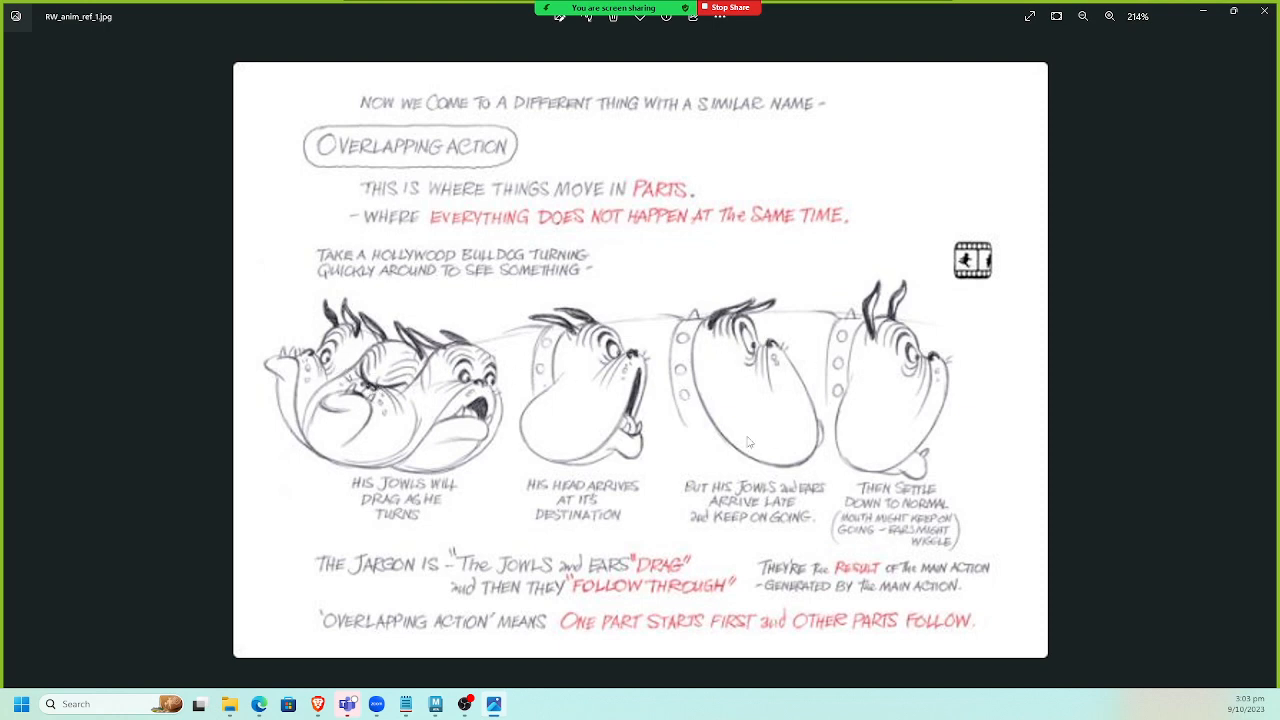
pyautogui.moveTo(434, 713)
pyautogui.click(456, 607)
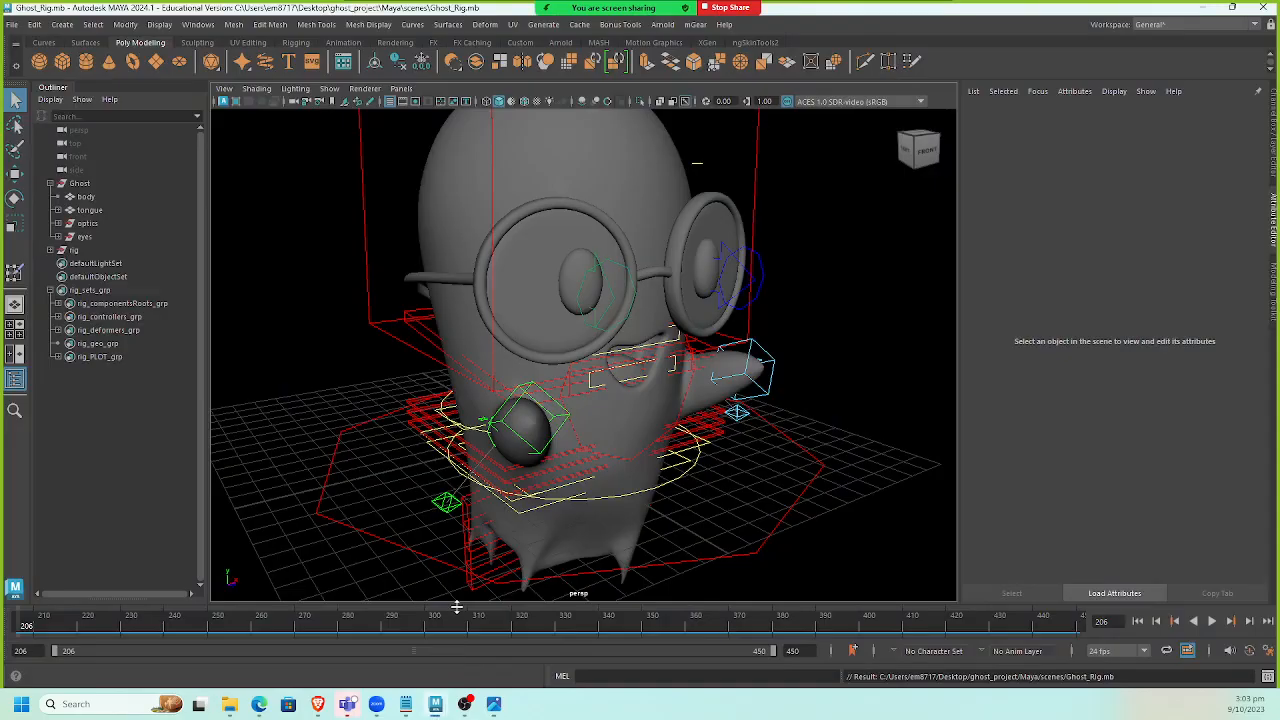
# Select the left eye mesh and open the Shape Editor from the animation editors.
pyautogui.click(712, 262)
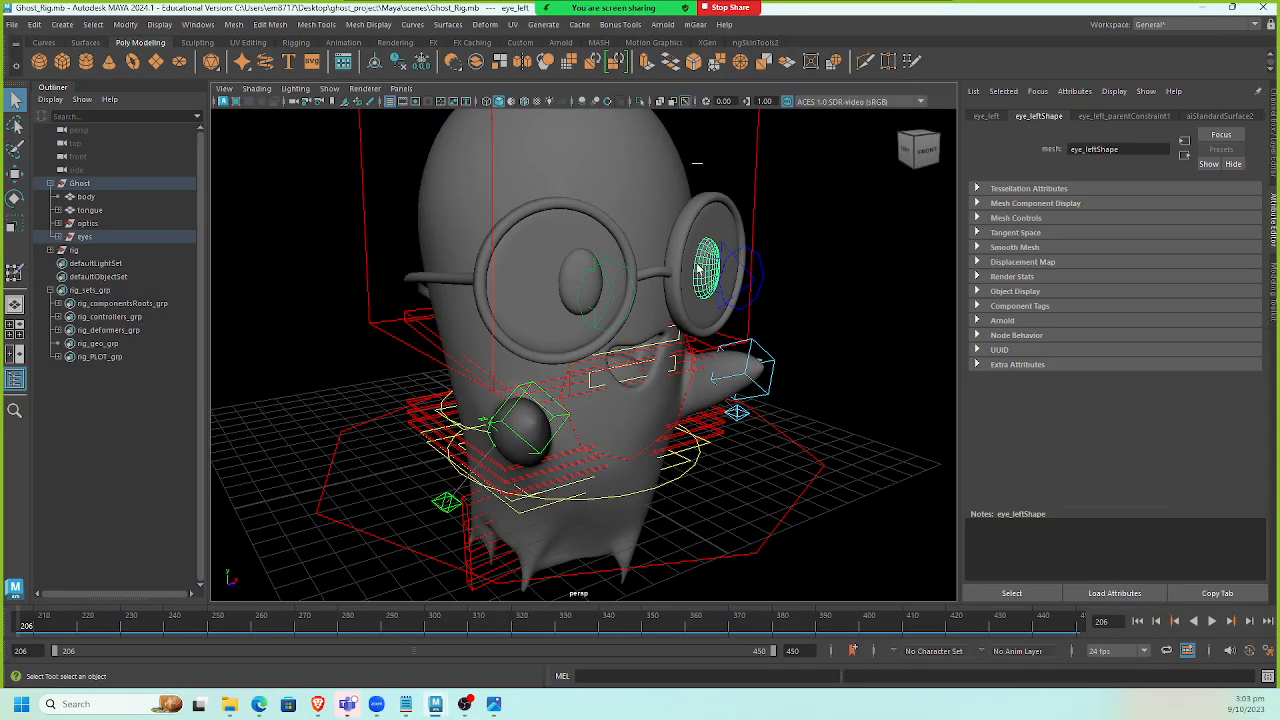
pyautogui.click(1275, 115)
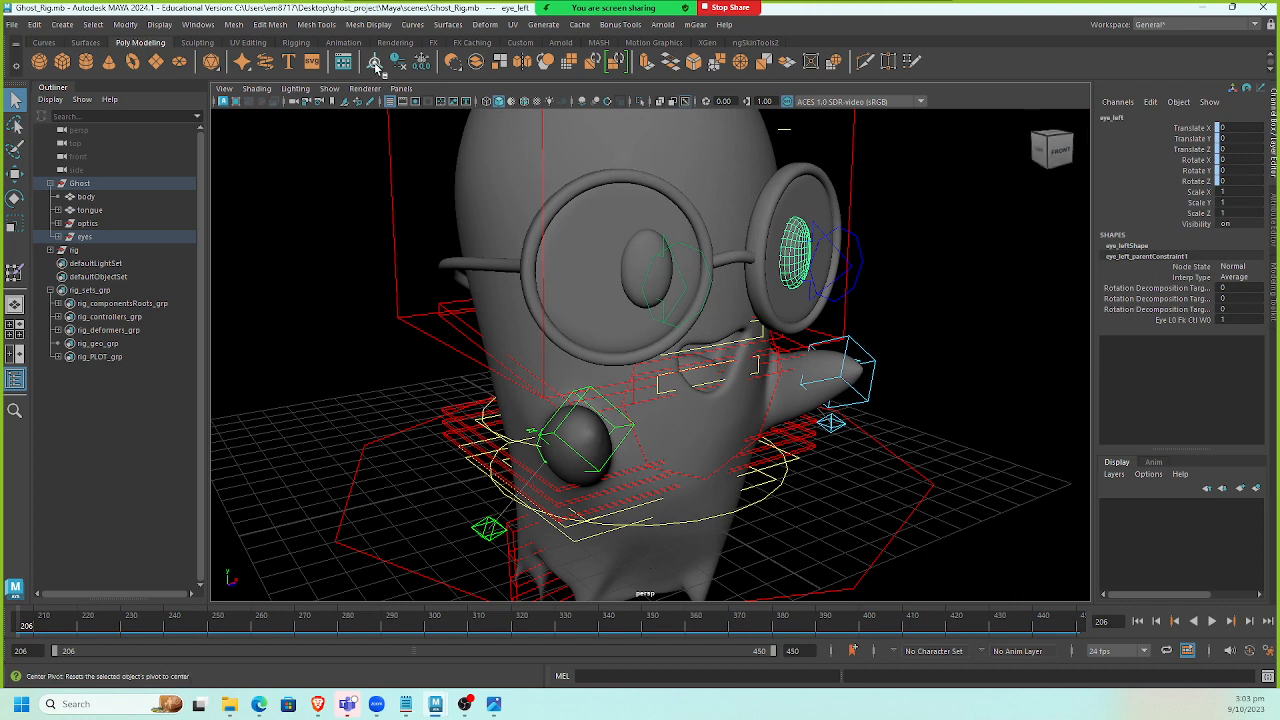
pyautogui.click(198, 24)
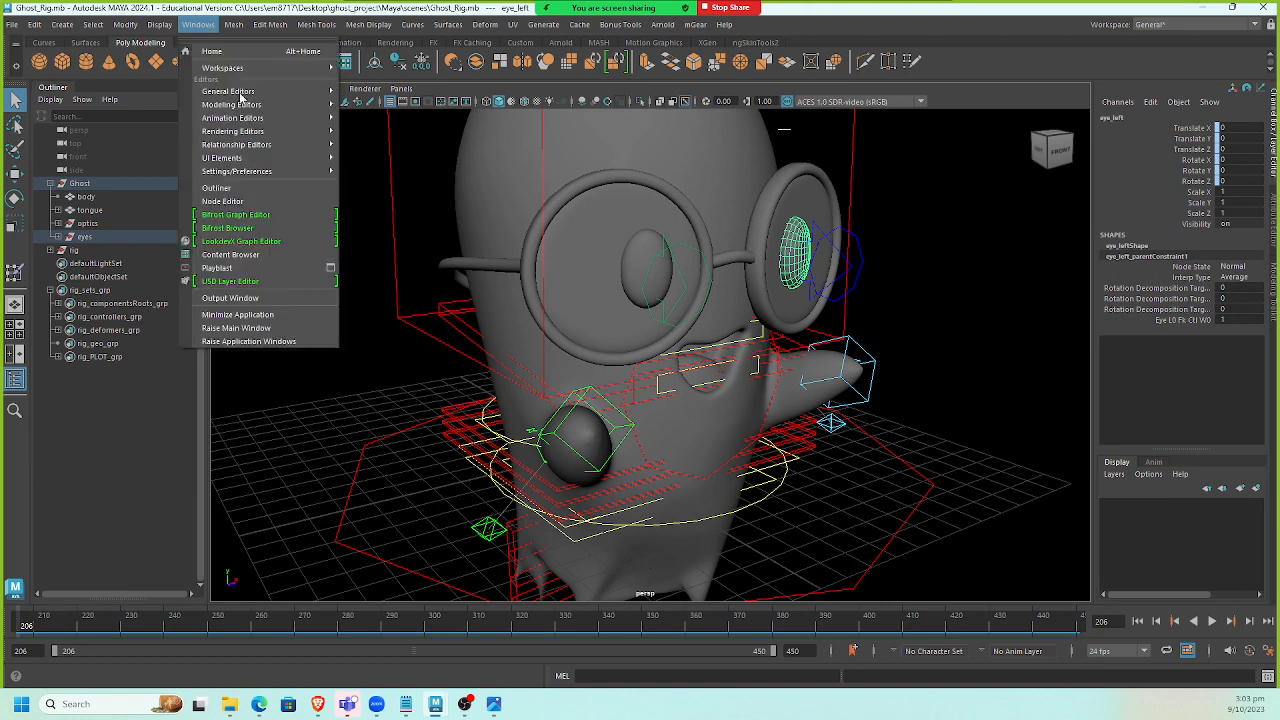
pyautogui.moveTo(268, 131)
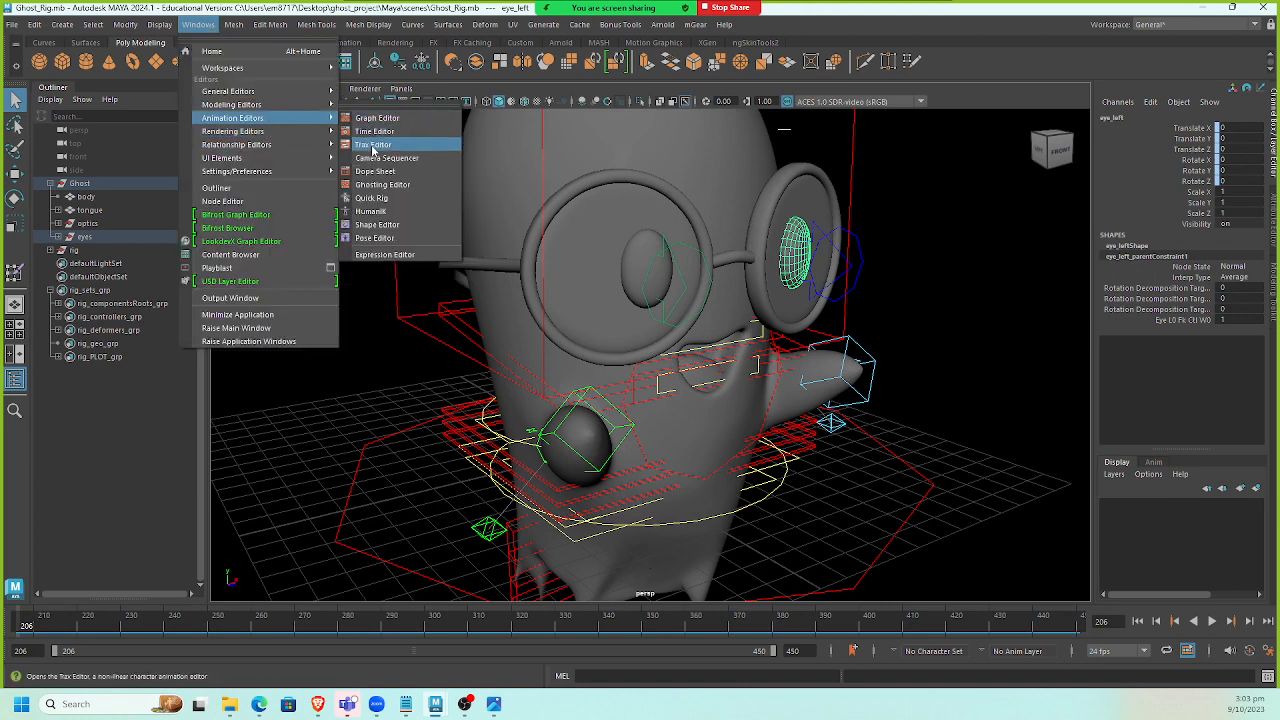
pyautogui.click(414, 228)
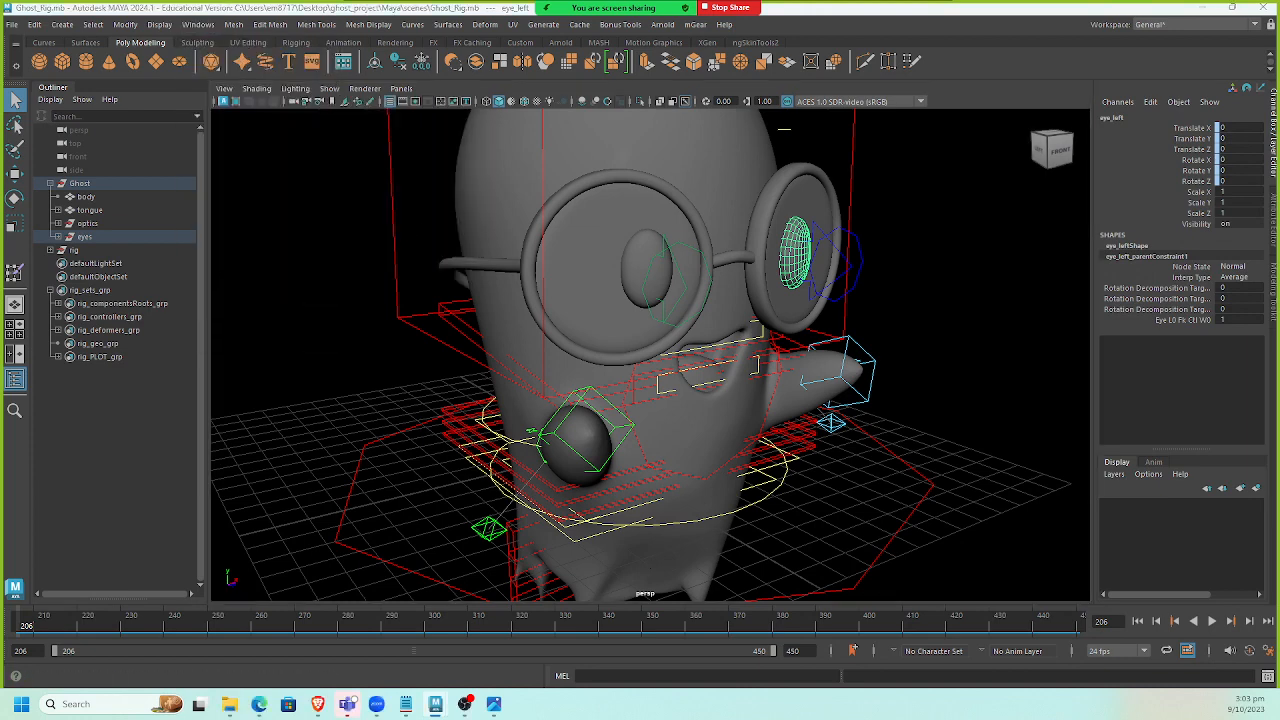
pyautogui.moveTo(650, 238); pyautogui.dragTo(382, 189)
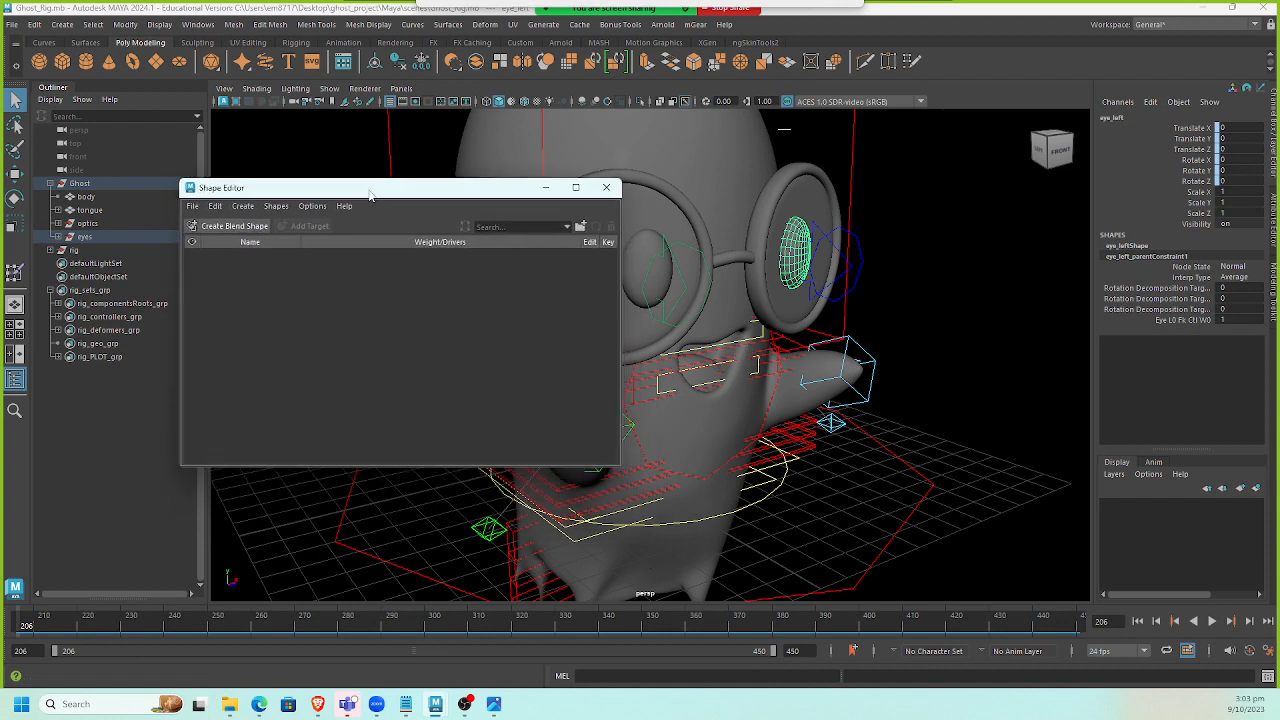
# Create a blend shape deformer on the left eye mesh.
pyautogui.click(648, 268)
pyautogui.click(246, 225)
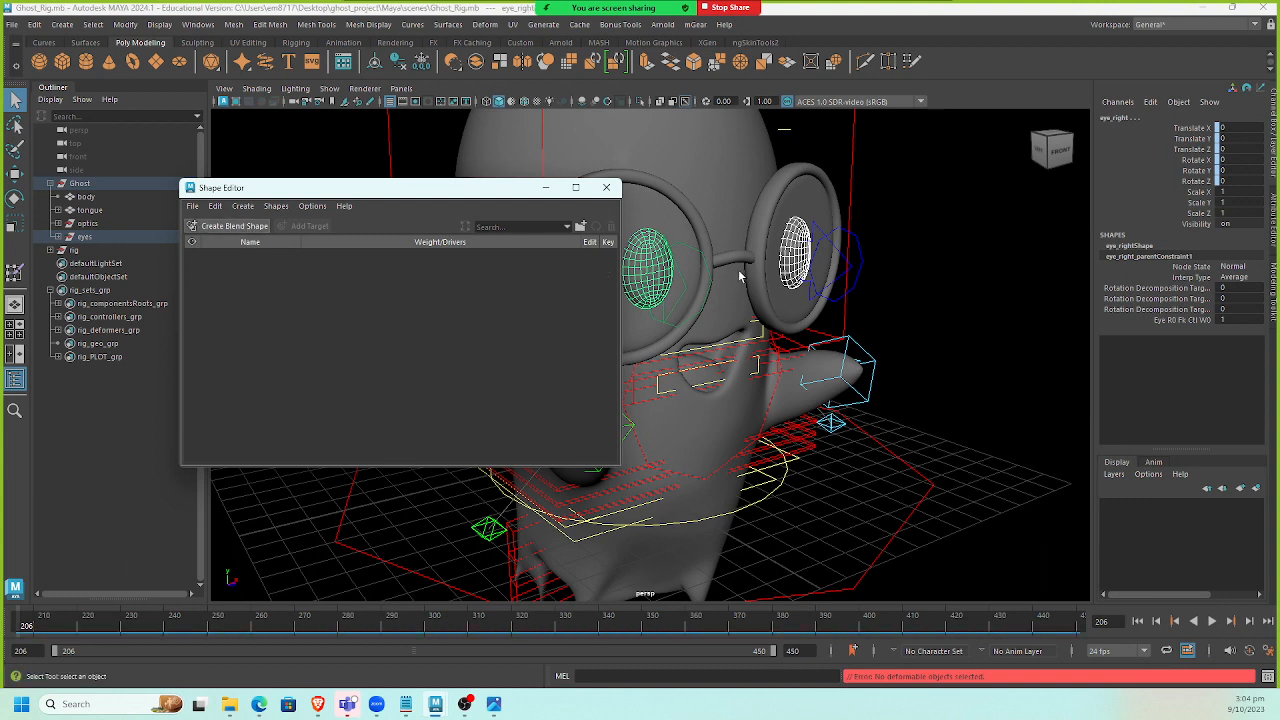
pyautogui.click(792, 235)
pyautogui.click(249, 226)
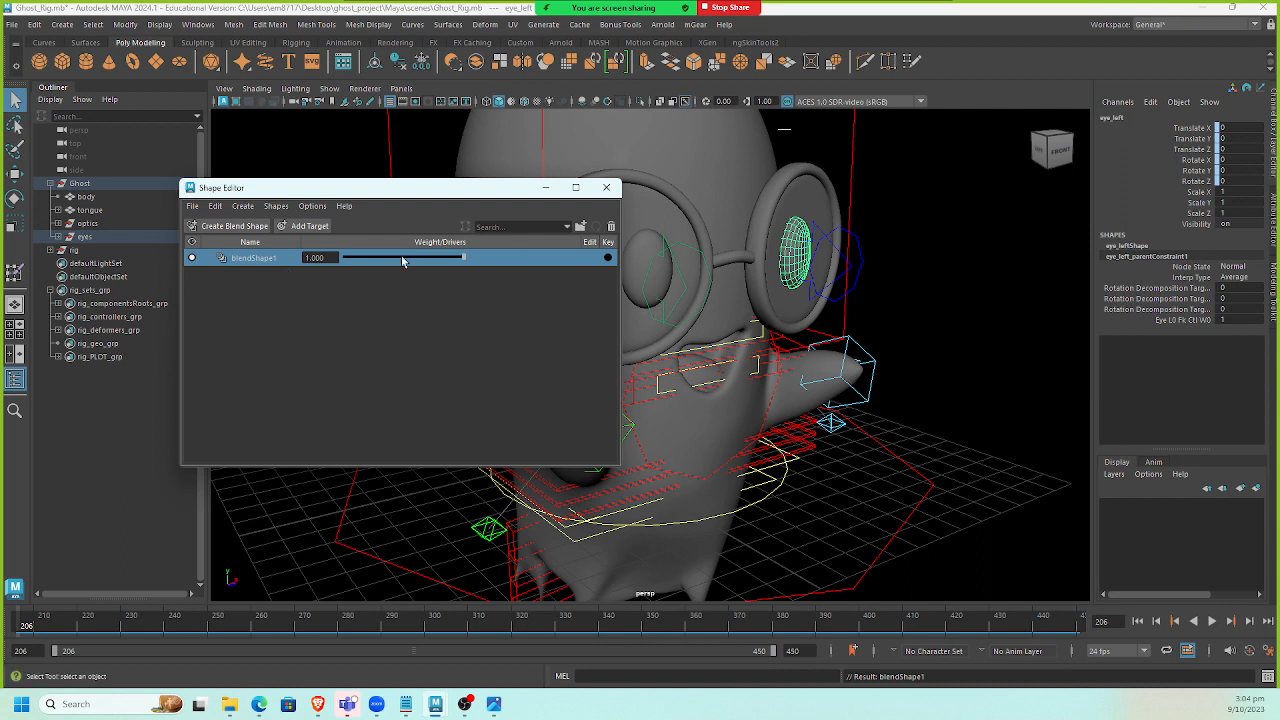
# Add a target to blendShape1 and scale the left eye's vertices flat vertically to sculpt a closed-eye shape.
pyautogui.rightClick(288, 258)
pyautogui.click(282, 277)
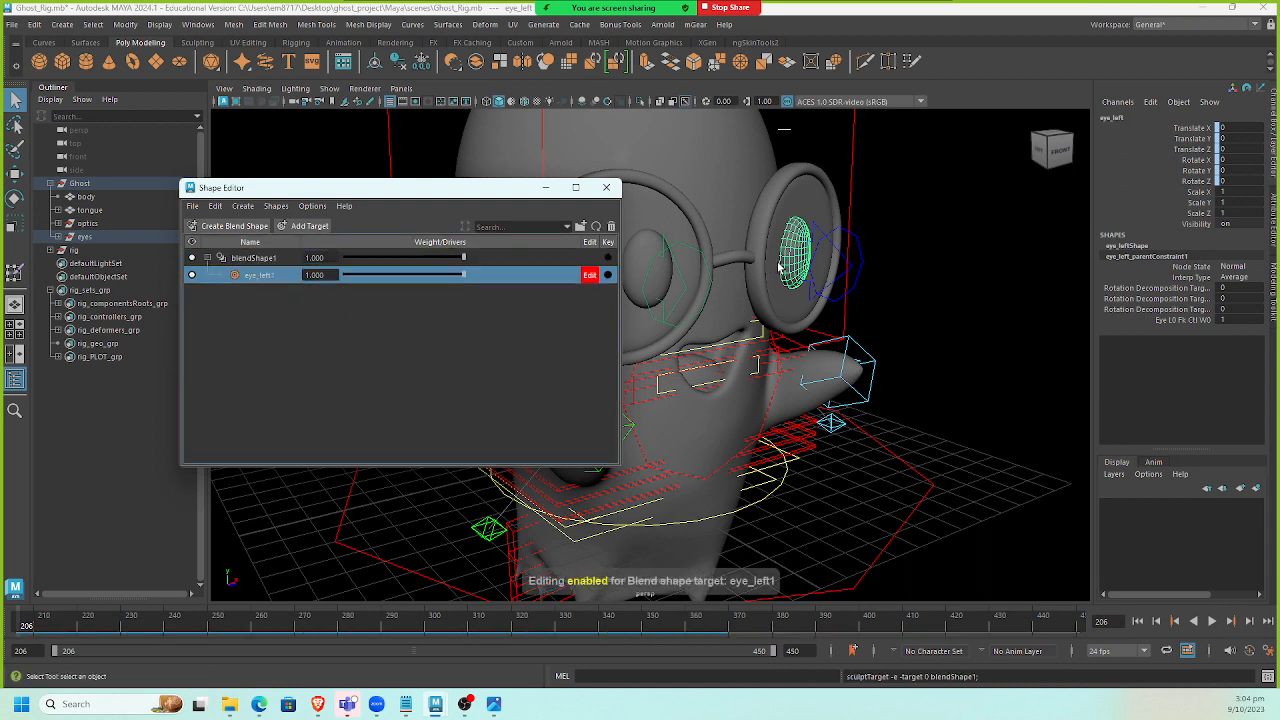
pyautogui.rightClick(798, 238)
pyautogui.moveTo(784, 236); pyautogui.dragTo(769, 231, button='right')
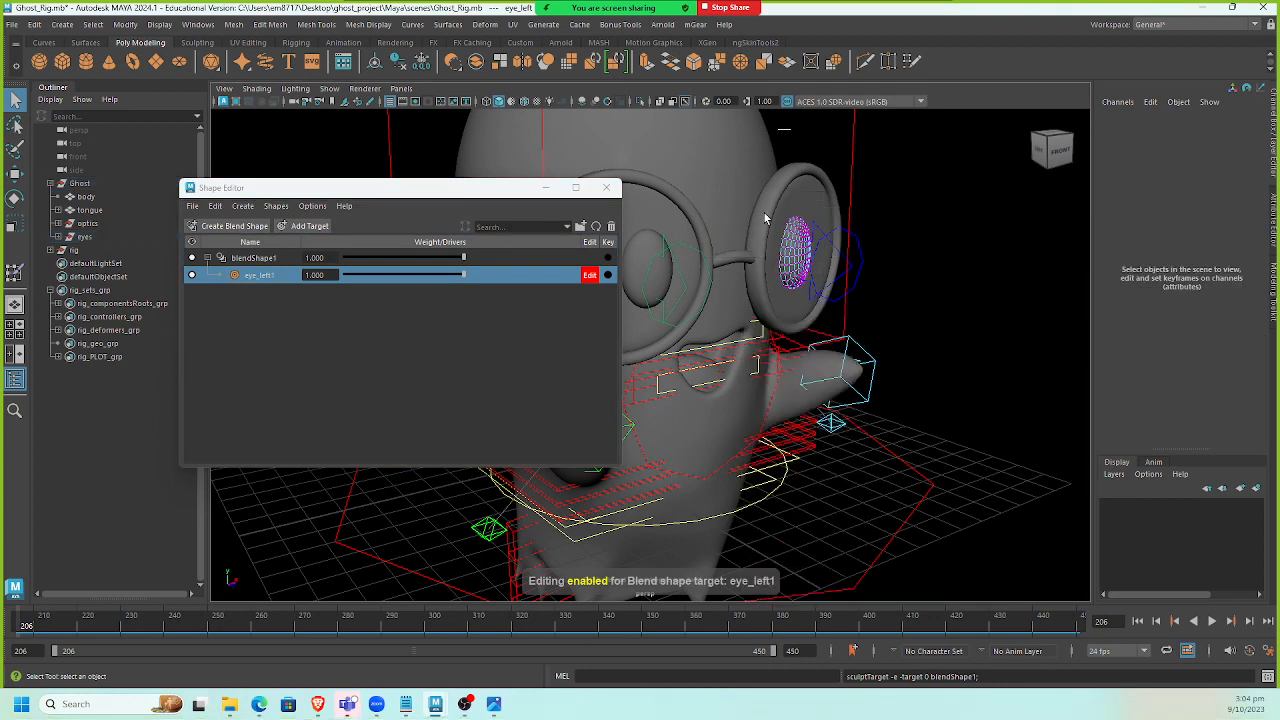
pyautogui.moveTo(765, 213); pyautogui.dragTo(870, 337)
pyautogui.press('r')
pyautogui.moveTo(796, 193); pyautogui.dragTo(808, 248)
pyautogui.press('w')
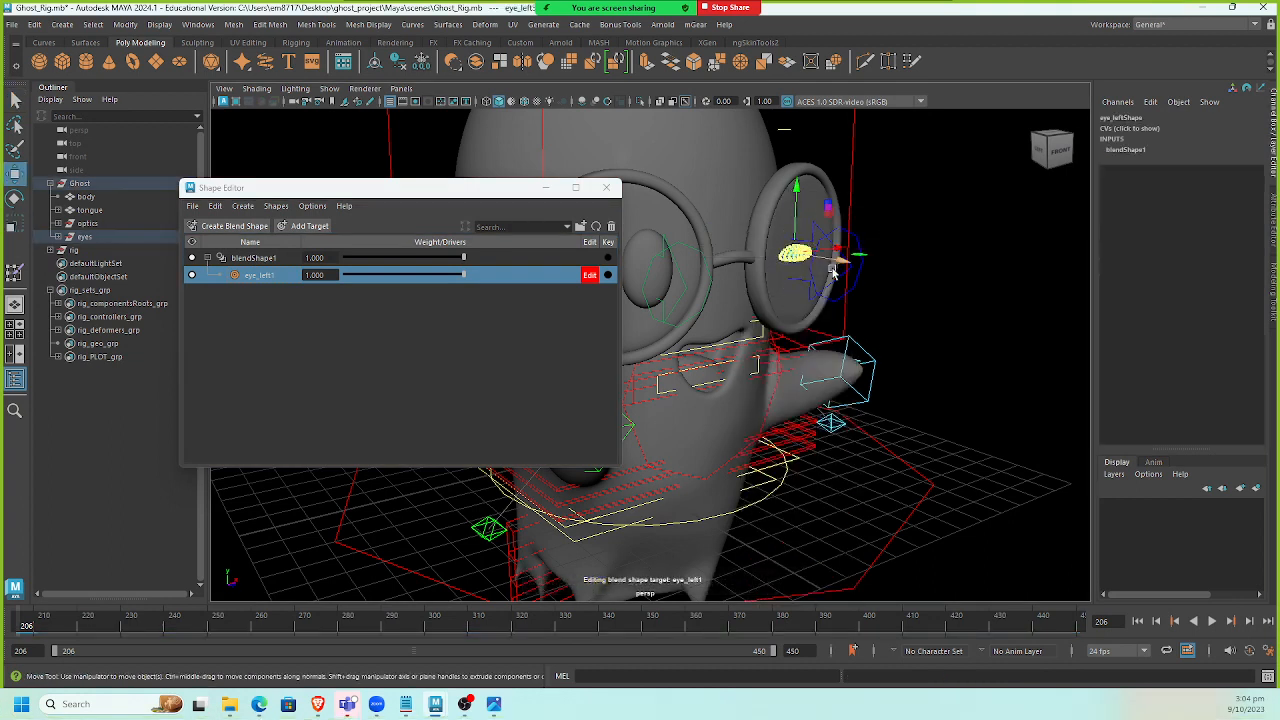
# Select the right eye mesh, create a blend shape on it and add a target for editing.
pyautogui.click(645, 263)
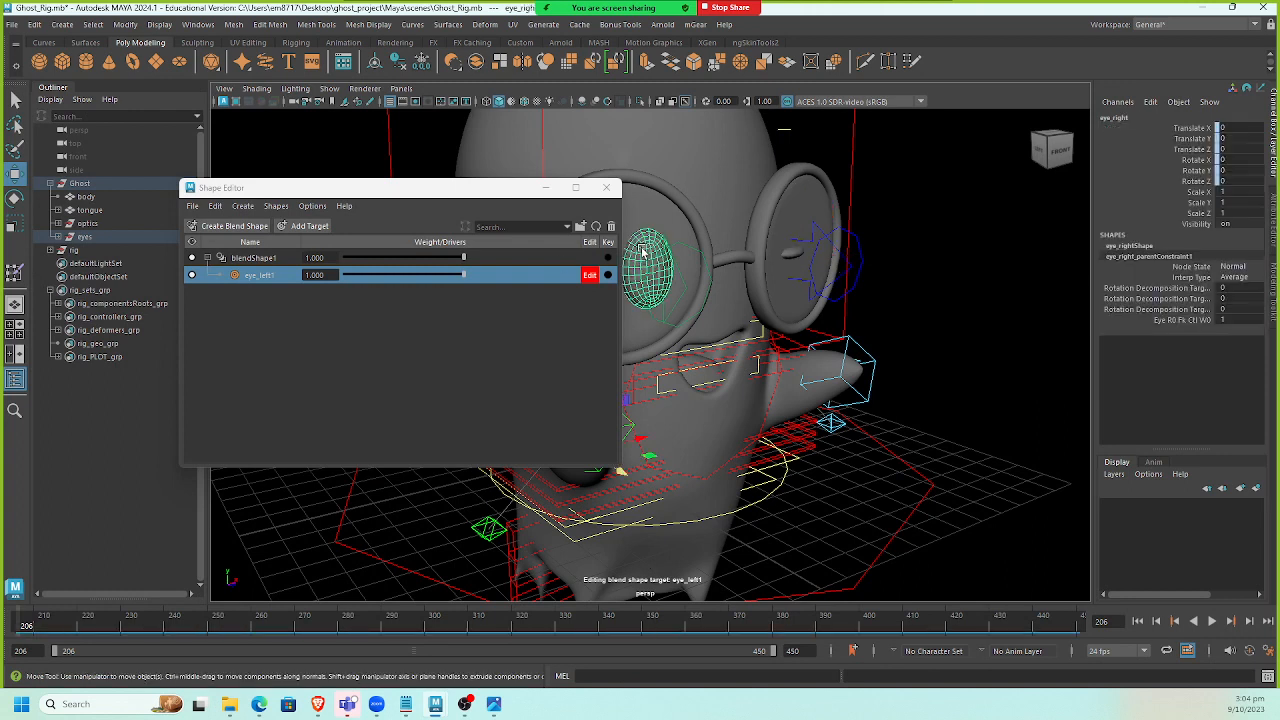
pyautogui.click(230, 226)
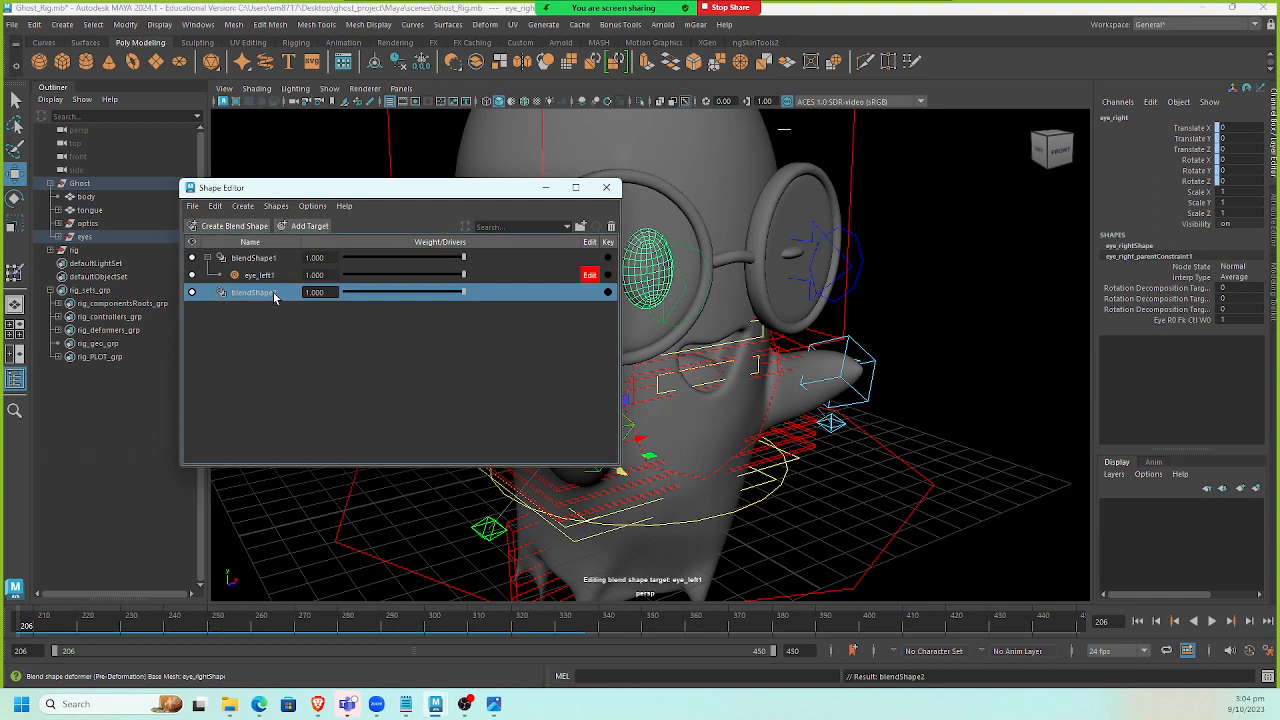
pyautogui.rightClick(274, 292)
pyautogui.click(305, 304)
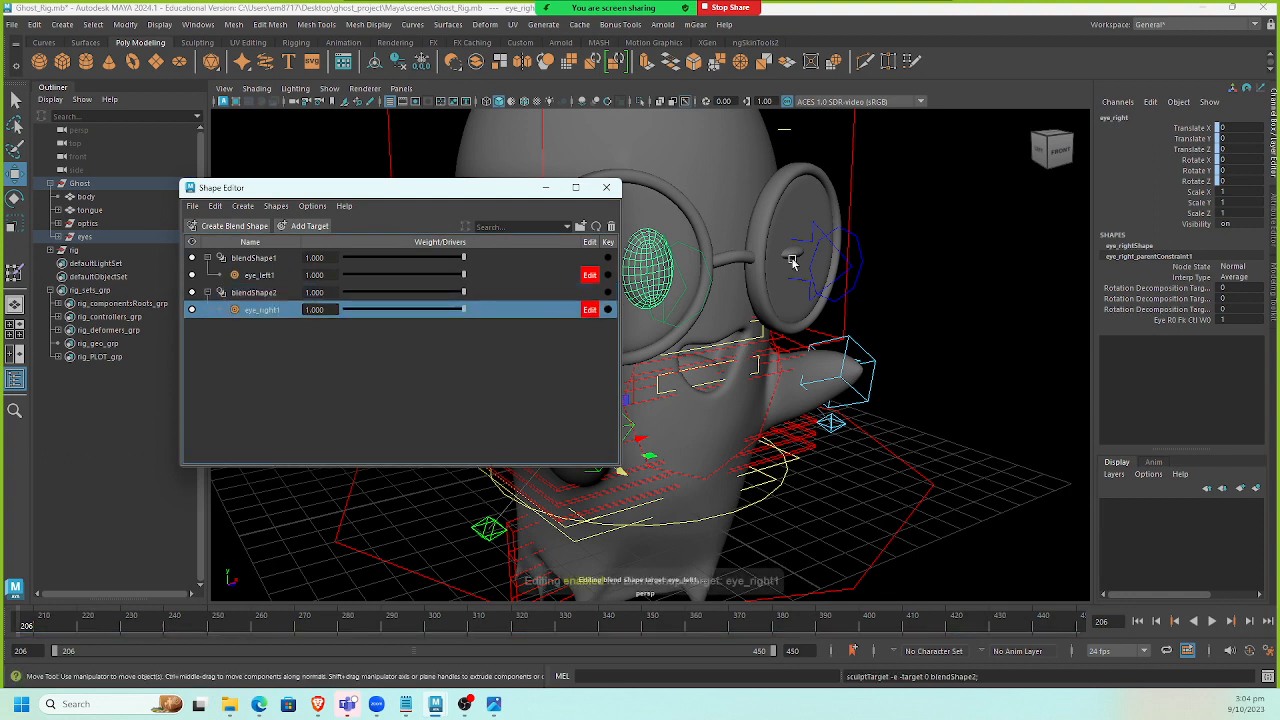
# Select the right eye's vertices and scale them flat vertically to sculpt its closed-eye target.
pyautogui.moveTo(650, 238); pyautogui.dragTo(623, 237, button='right')
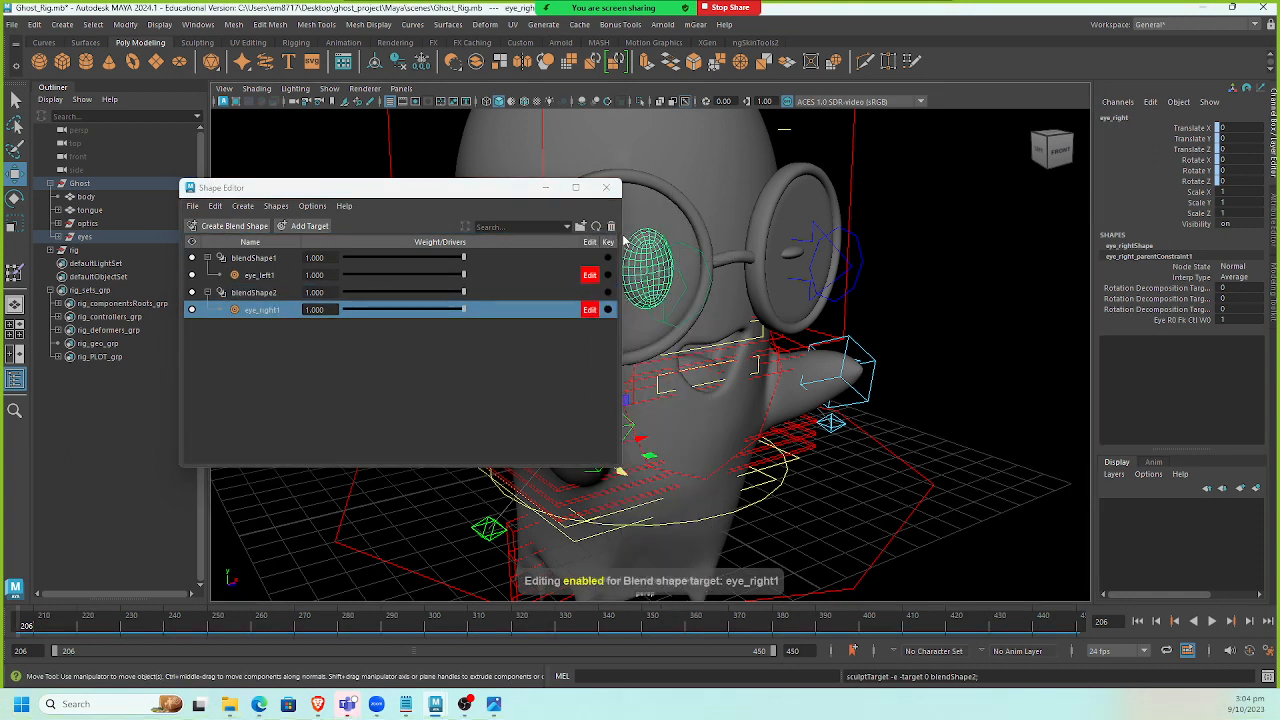
pyautogui.doubleClick(673, 248)
pyautogui.keyDown('alt'); pyautogui.moveTo(709, 282); pyautogui.dragTo(758, 327); pyautogui.keyUp('alt')
pyautogui.press('r')
pyautogui.moveTo(768, 277); pyautogui.dragTo(770, 314)
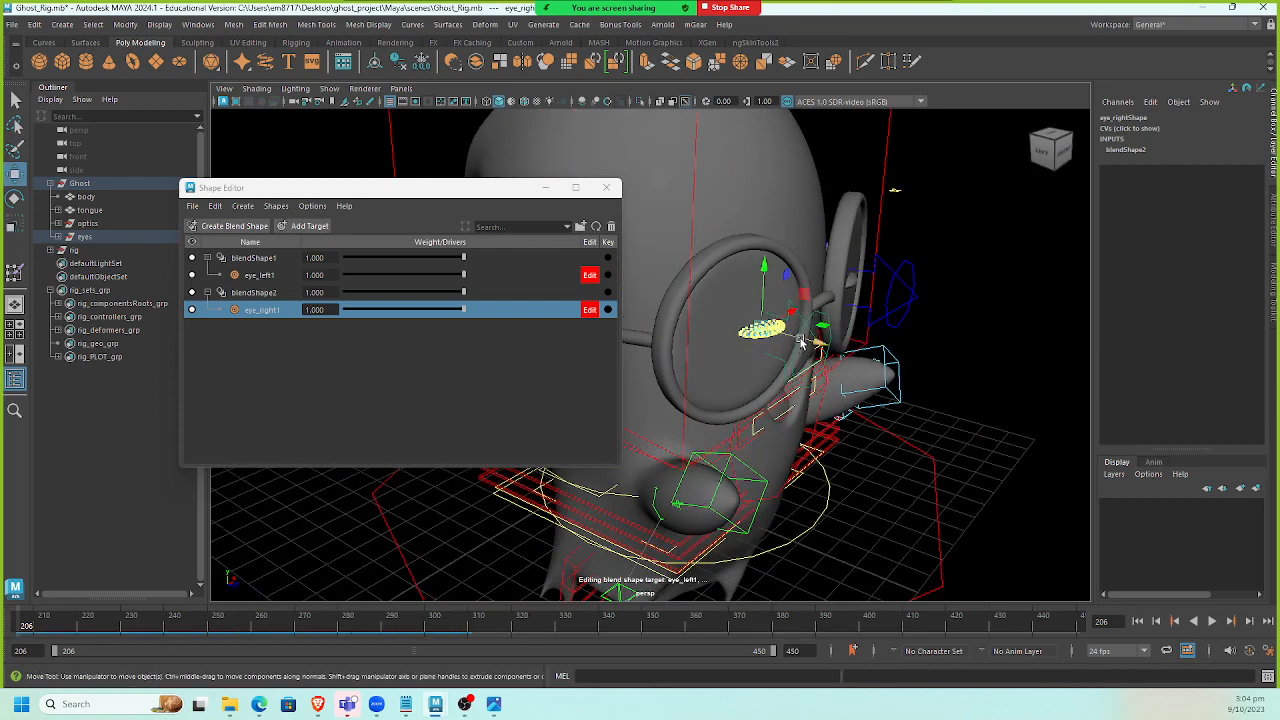
pyautogui.press('w')
# Turn off target editing and set both the eye_left1 and eye_right1 weights to 0.
pyautogui.click(463, 354)
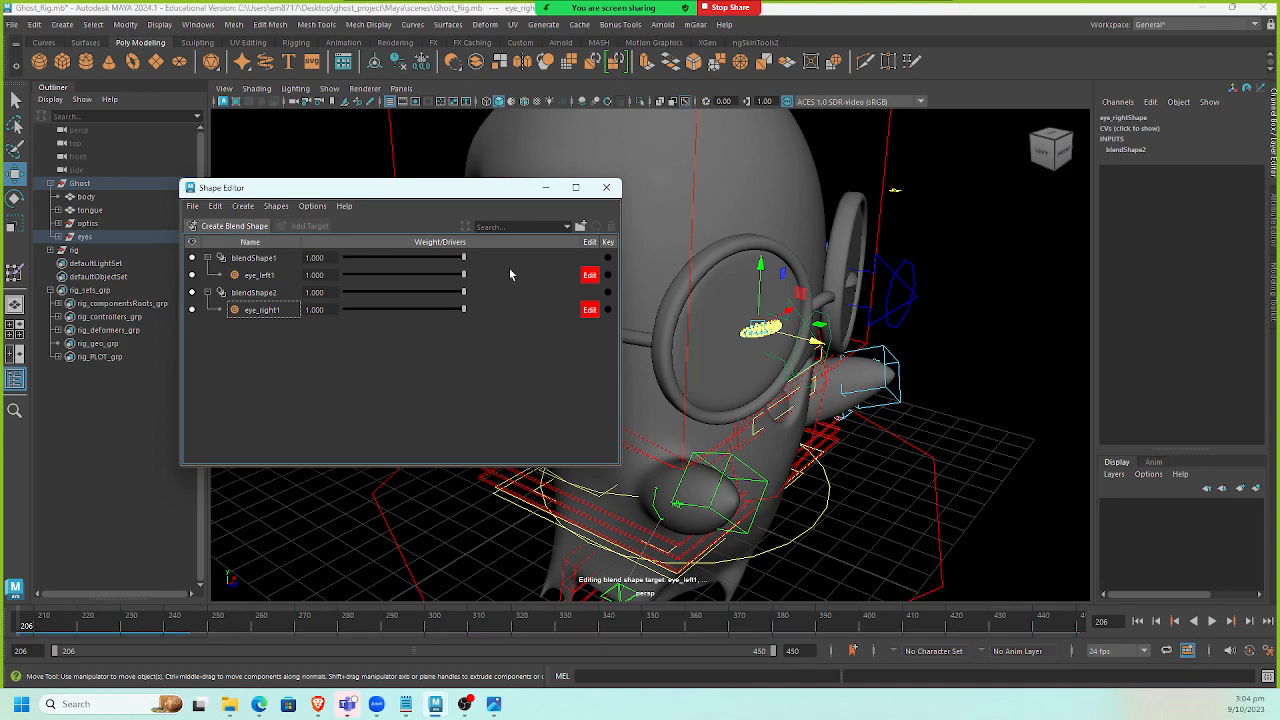
pyautogui.click(590, 311)
pyautogui.moveTo(464, 275); pyautogui.dragTo(304, 293)
pyautogui.keyDown('alt'); pyautogui.moveTo(672, 319); pyautogui.dragTo(560, 309); pyautogui.keyUp('alt')
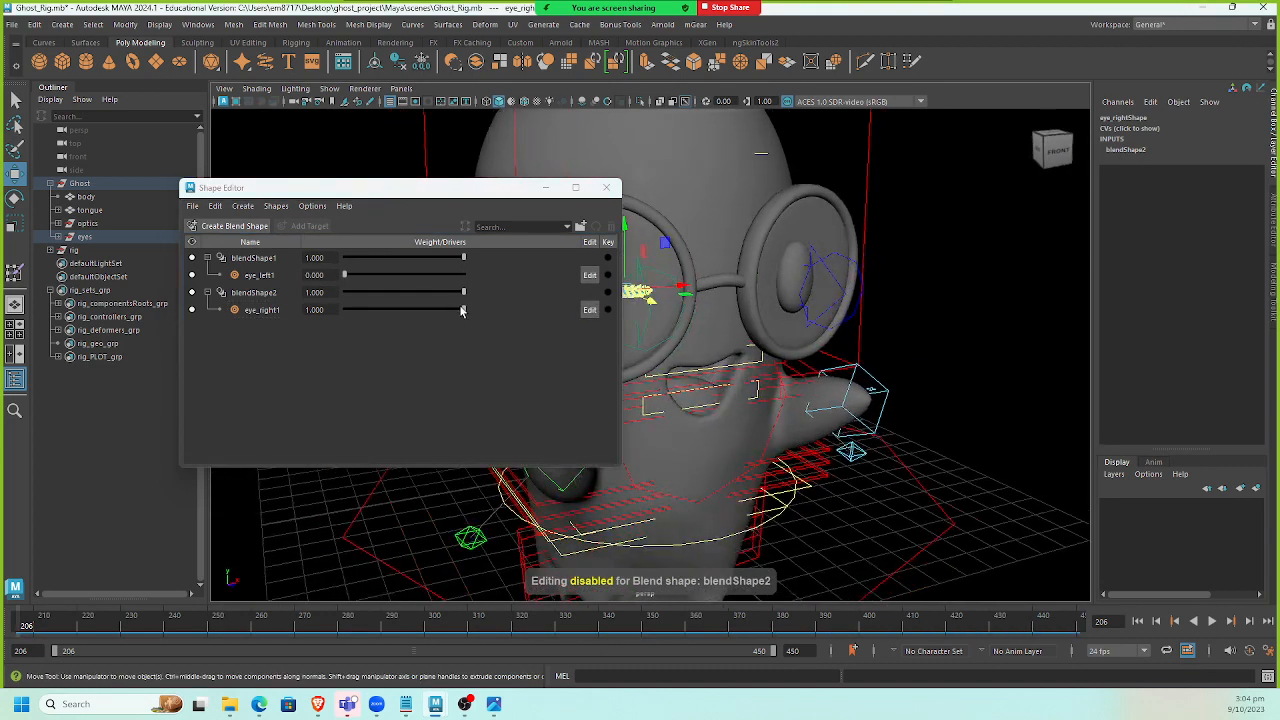
pyautogui.moveTo(464, 310); pyautogui.dragTo(275, 316)
pyautogui.click(879, 318)
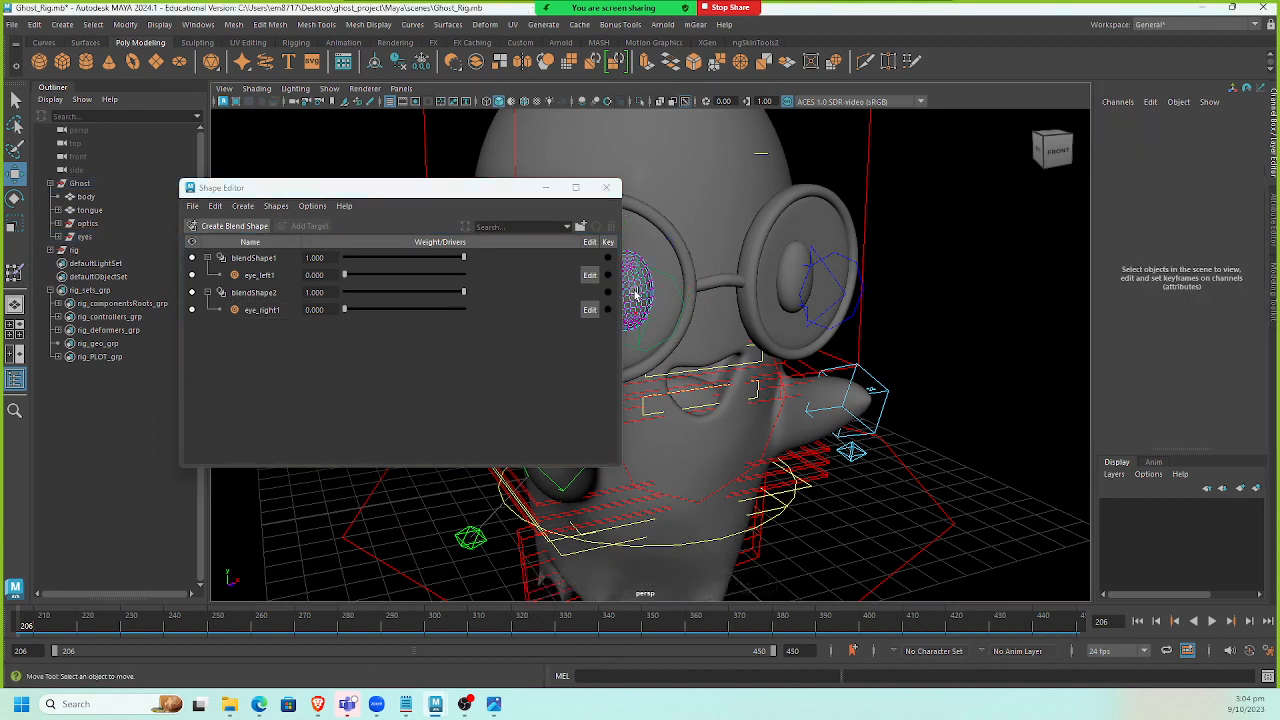
# Select the right eye mesh and open the Connection Editor.
pyautogui.moveTo(637, 294); pyautogui.dragTo(699, 268, button='right')
pyautogui.keyDown('alt'); pyautogui.moveTo(960, 302); pyautogui.dragTo(810, 320); pyautogui.keyUp('alt')
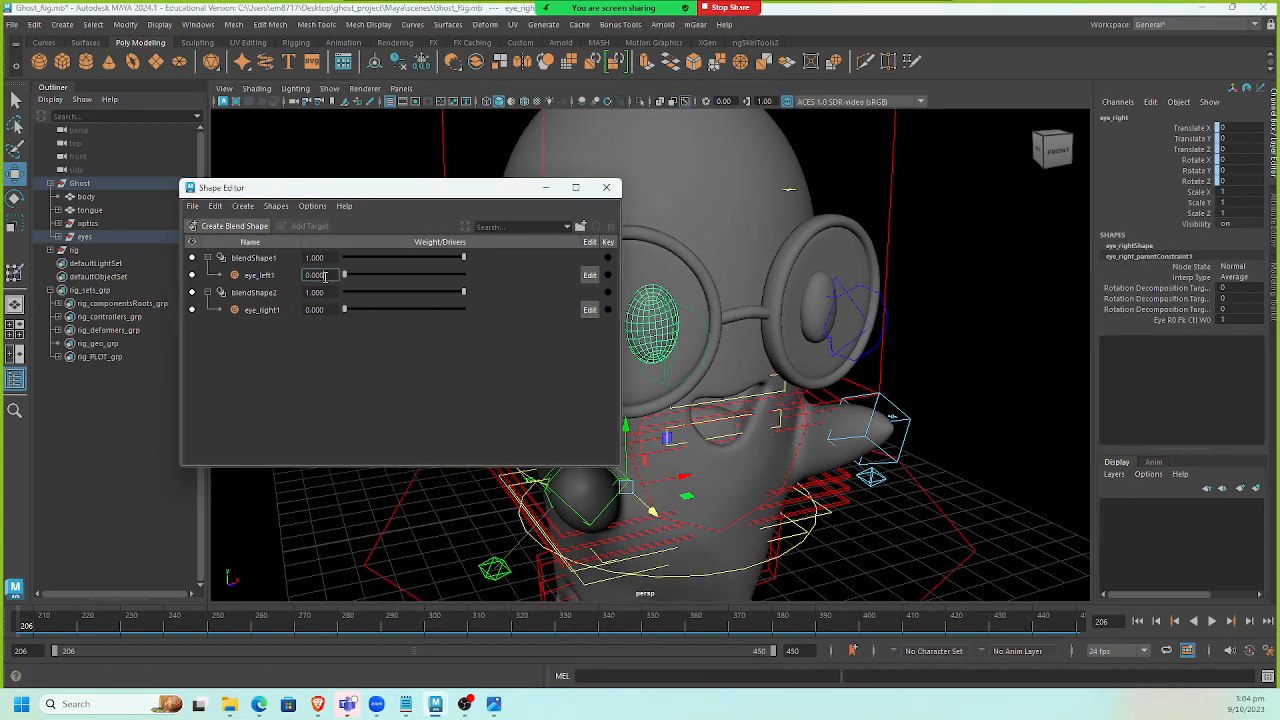
pyautogui.click(197, 24)
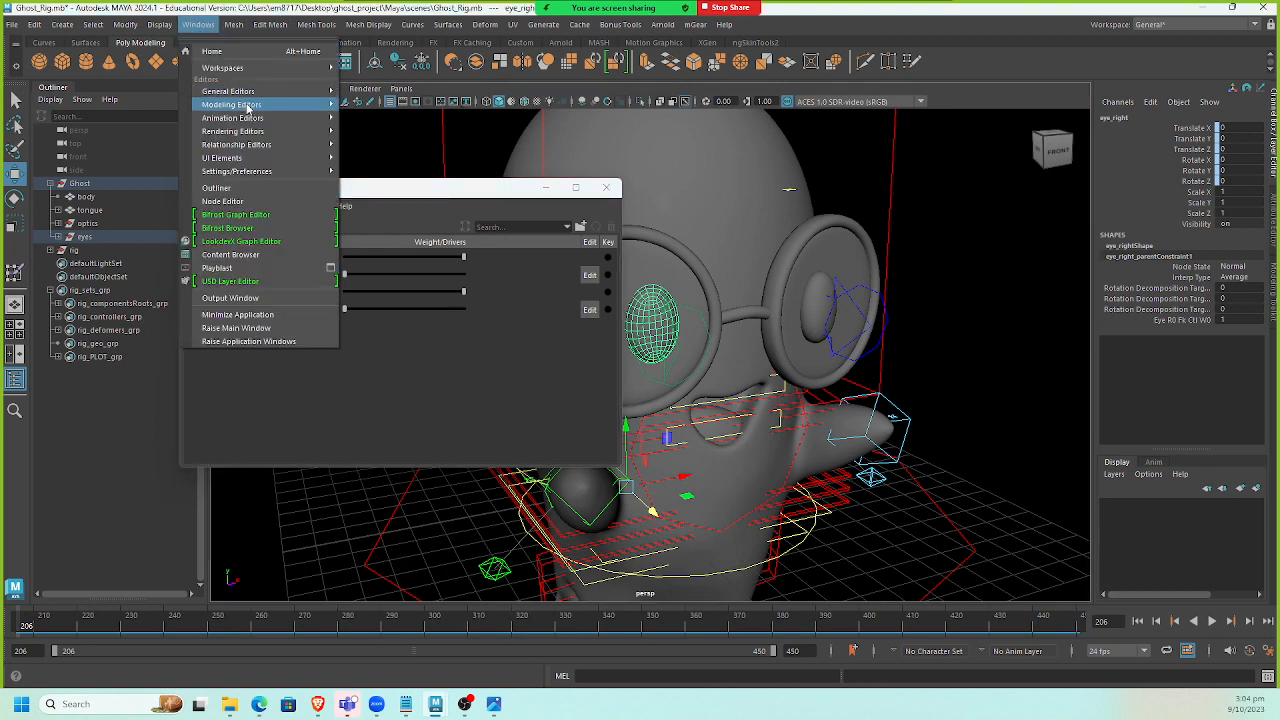
pyautogui.moveTo(248, 106)
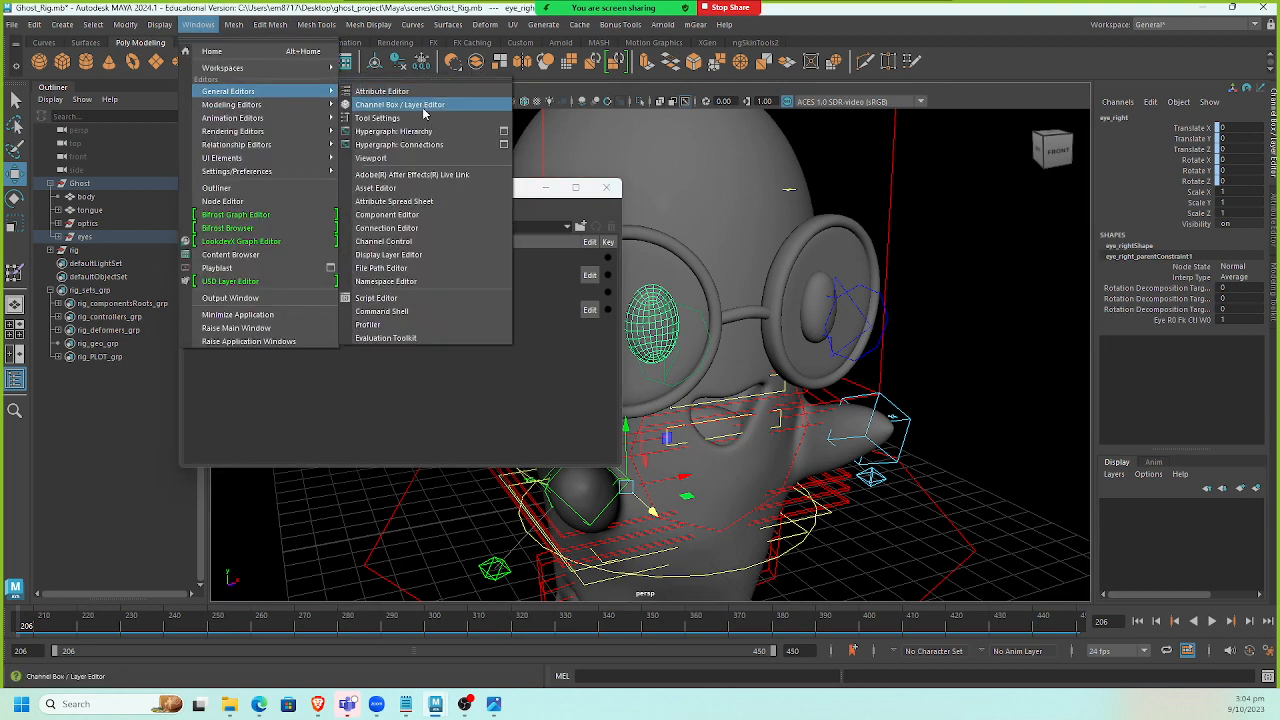
pyautogui.click(433, 236)
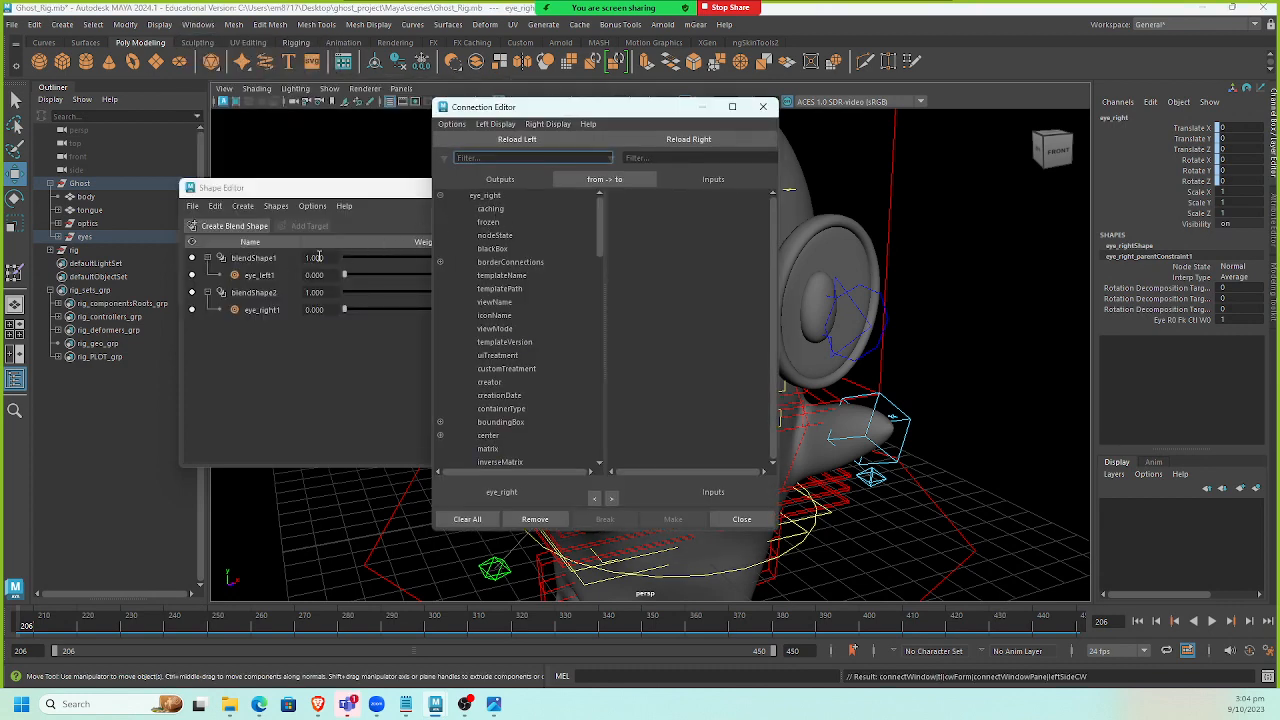
# Select the blendShape1 node and try to load it into the left side of the Connection Editor.
pyautogui.click(276, 259)
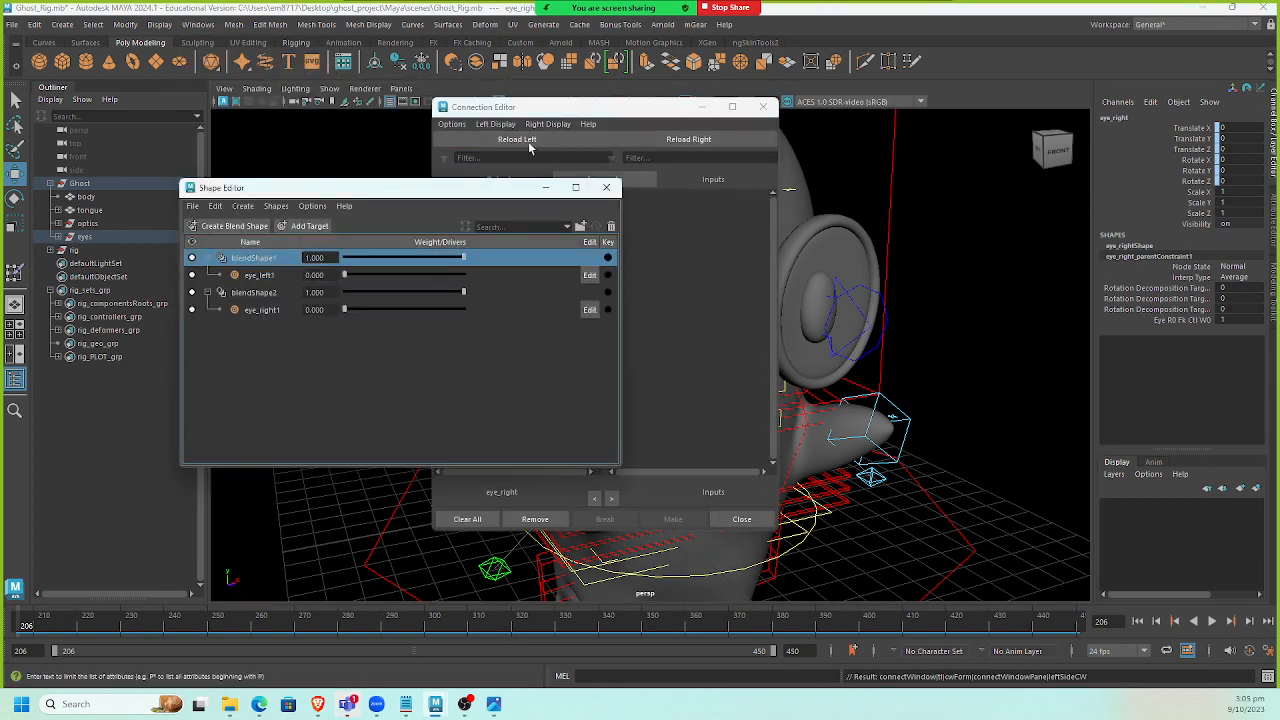
pyautogui.moveTo(545, 107); pyautogui.dragTo(607, 90)
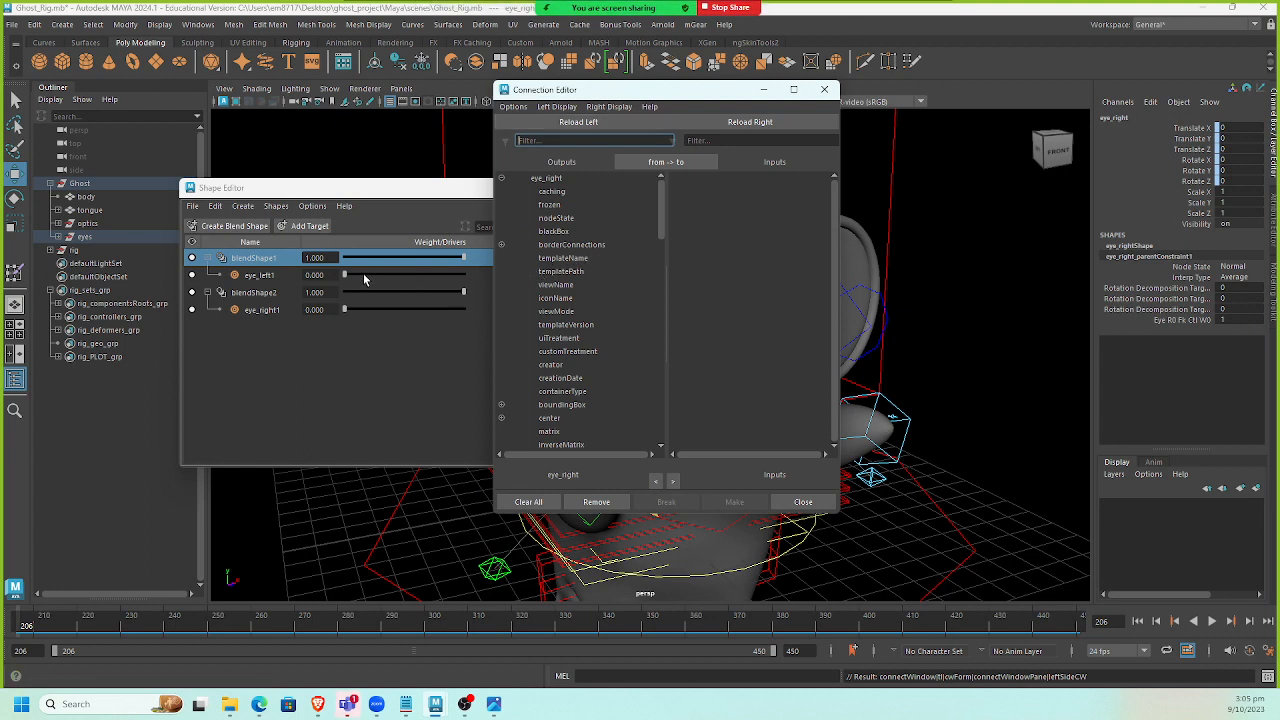
pyautogui.rightClick(306, 260)
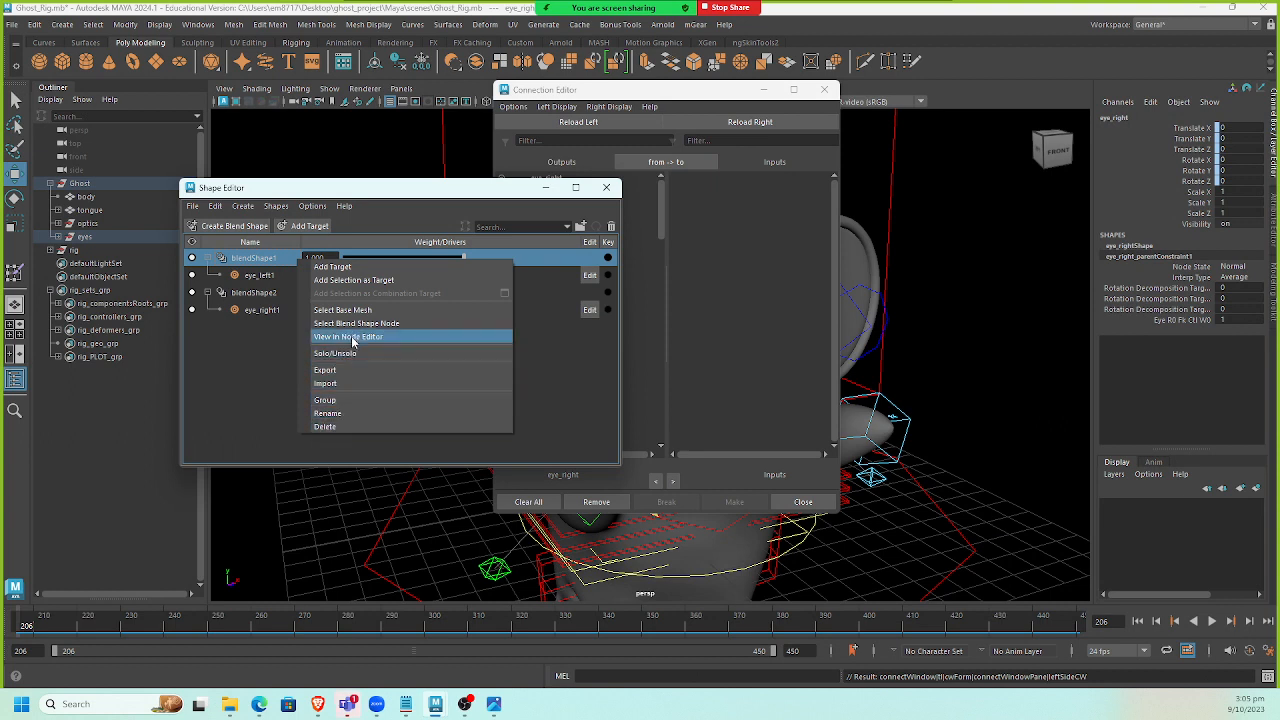
pyautogui.click(364, 323)
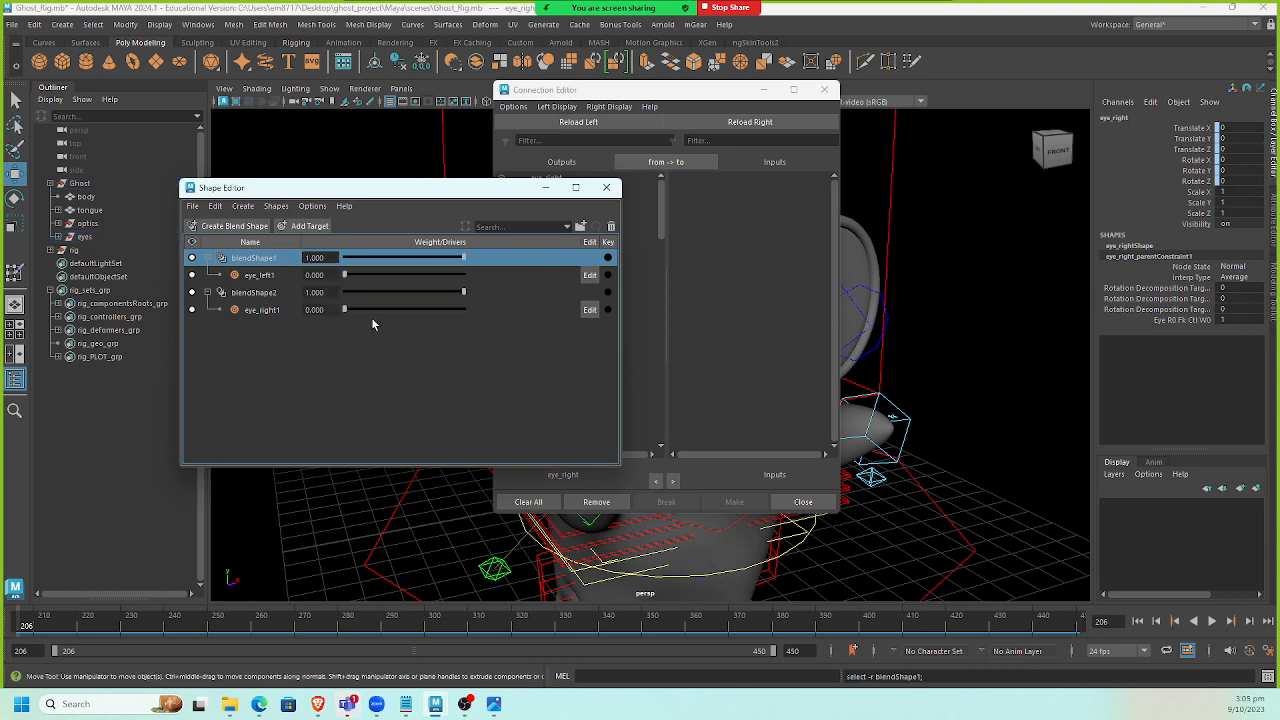
pyautogui.click(611, 124)
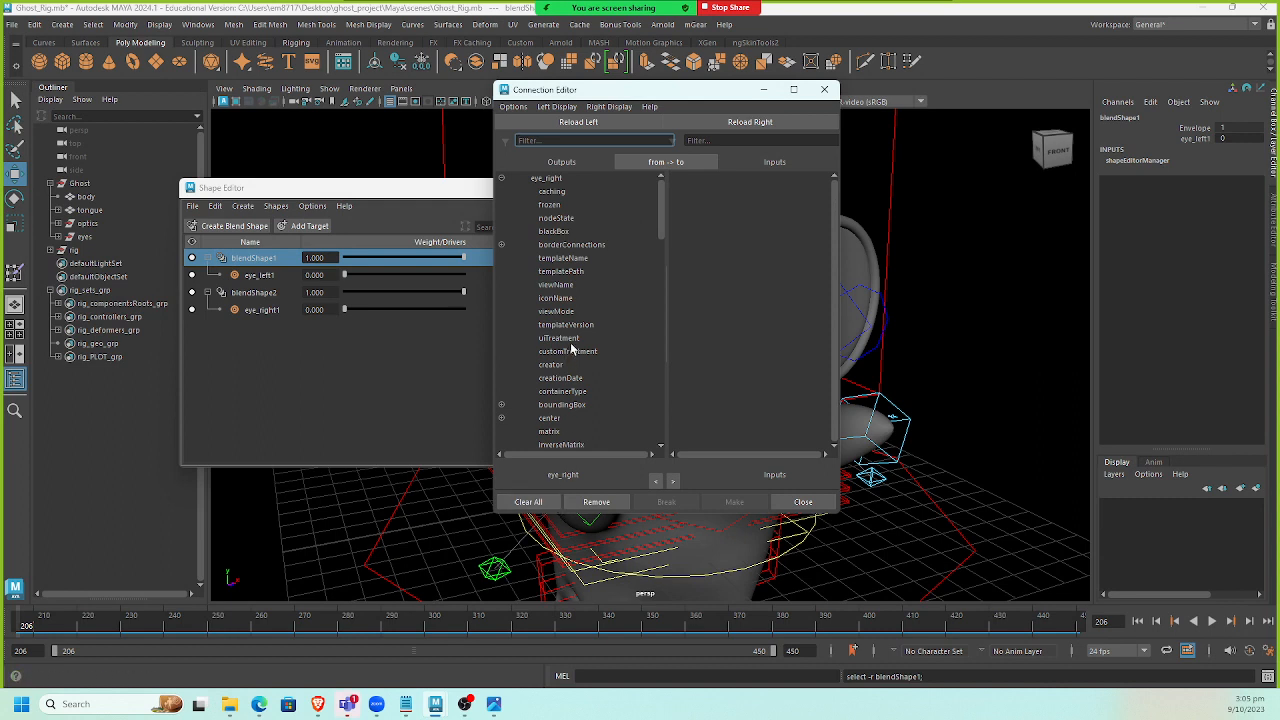
# Select blendShape2's base mesh and load it into the right side of the Connection Editor.
pyautogui.click(306, 307)
pyautogui.rightClick(262, 292)
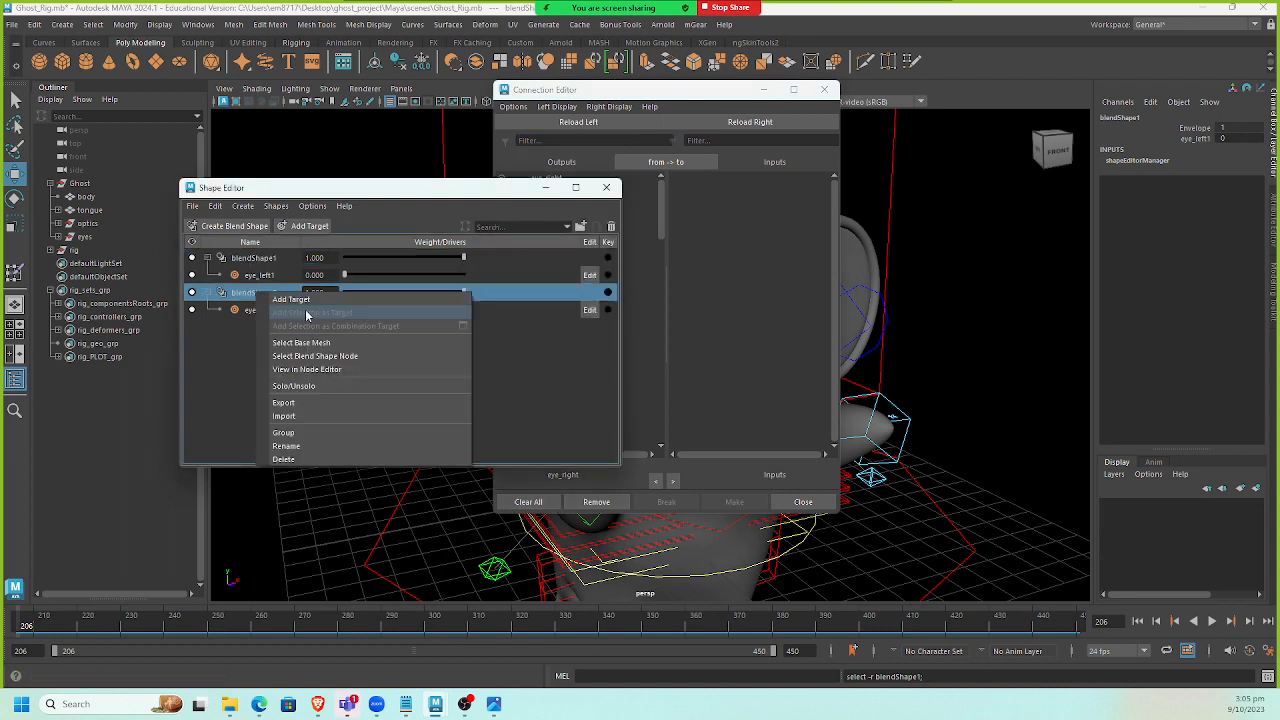
pyautogui.click(305, 343)
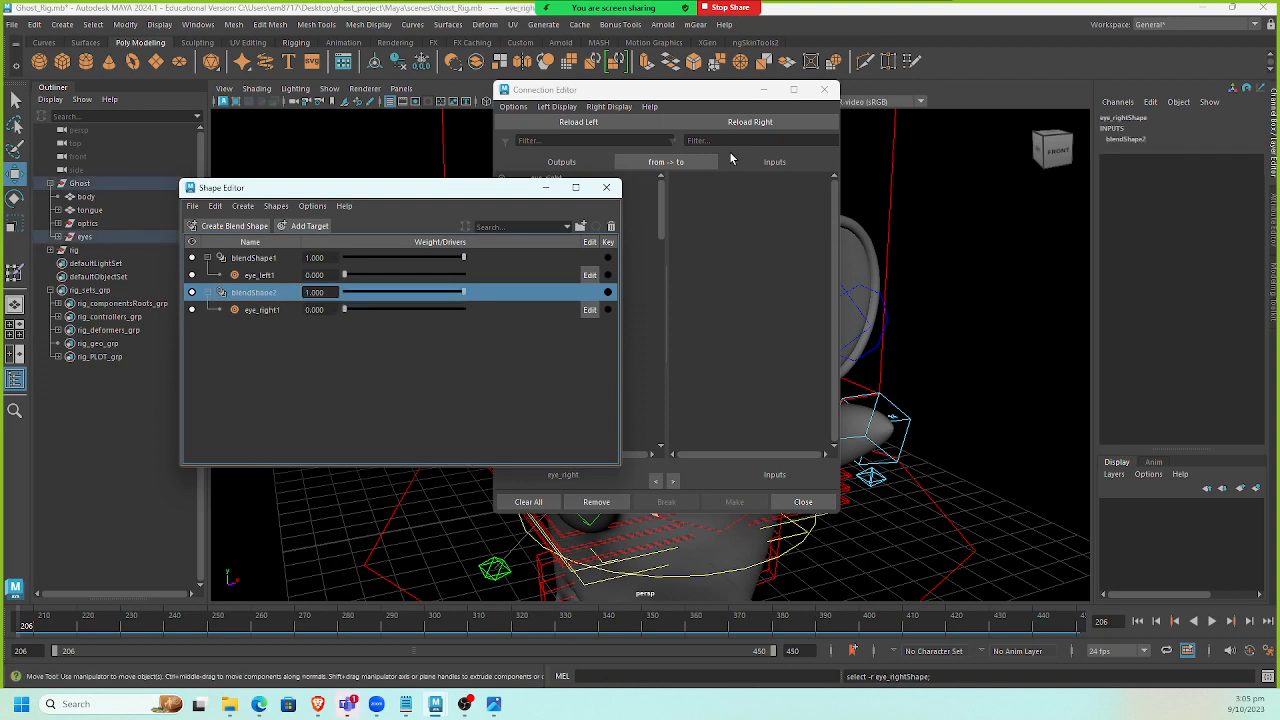
pyautogui.click(750, 121)
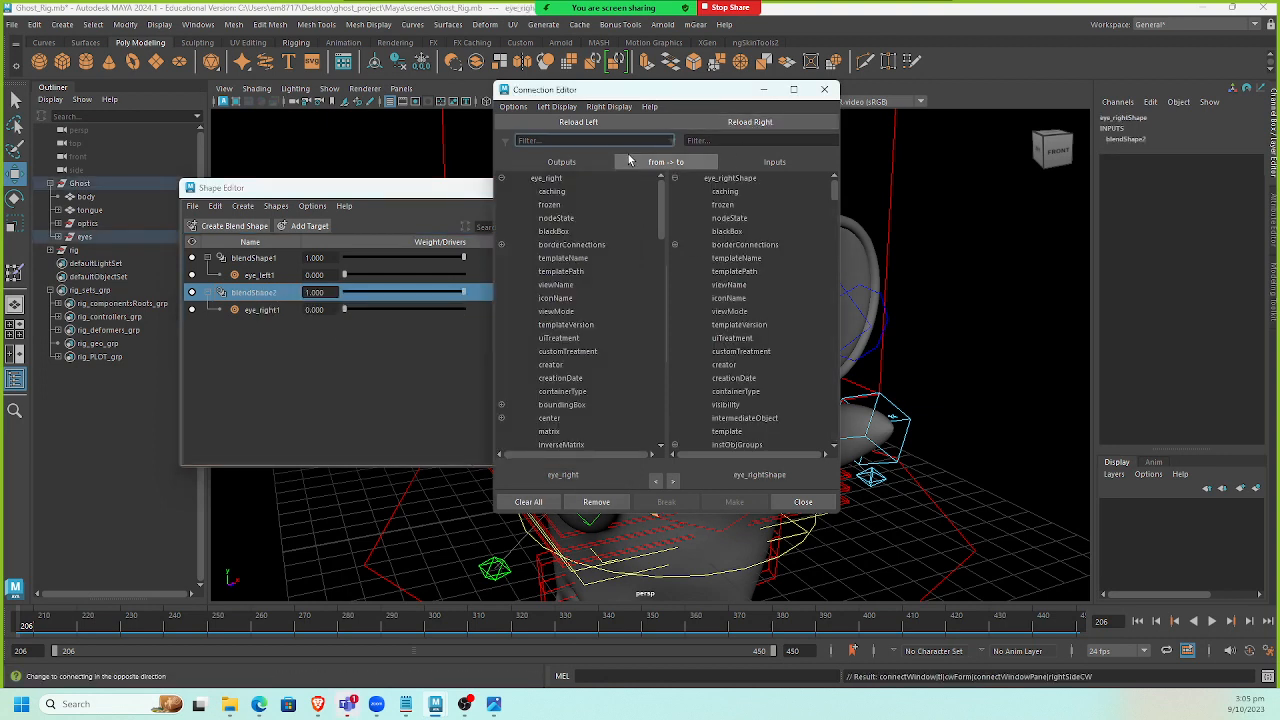
# Load the blendShape1 node on the left and the blendShape2 node on the right of the Connection Editor.
pyautogui.rightClick(265, 262)
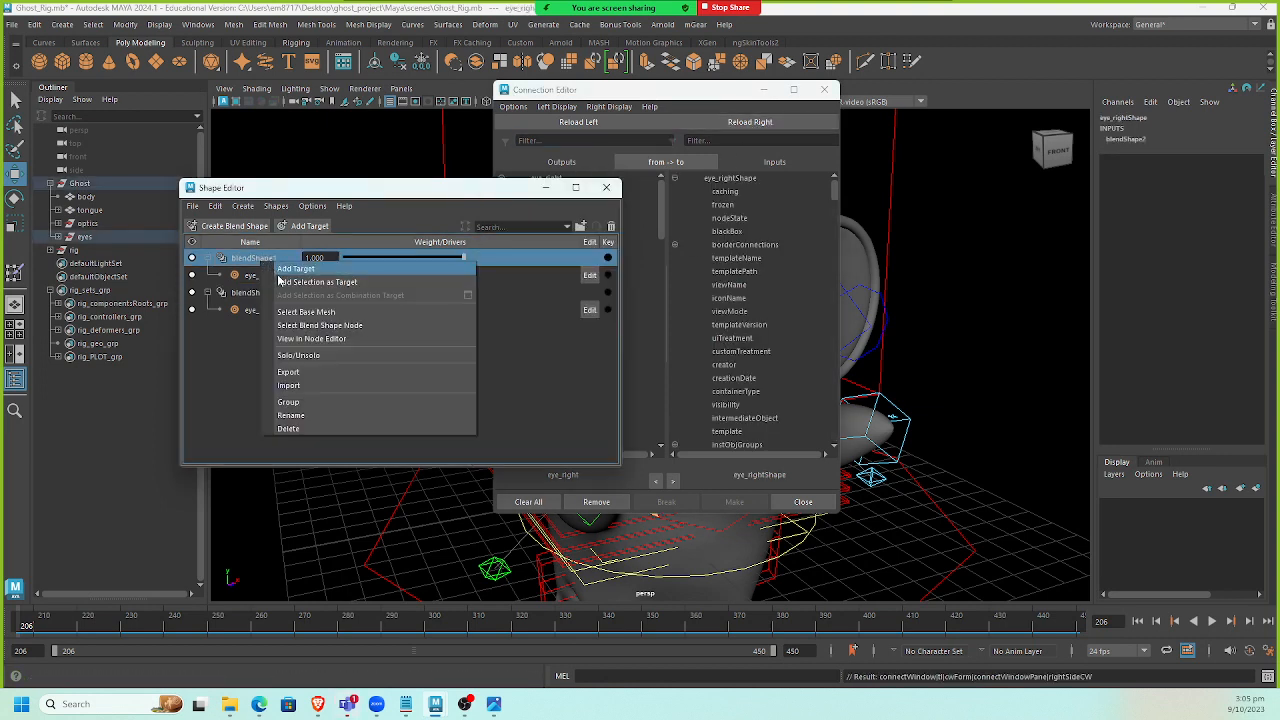
pyautogui.click(337, 325)
pyautogui.click(587, 122)
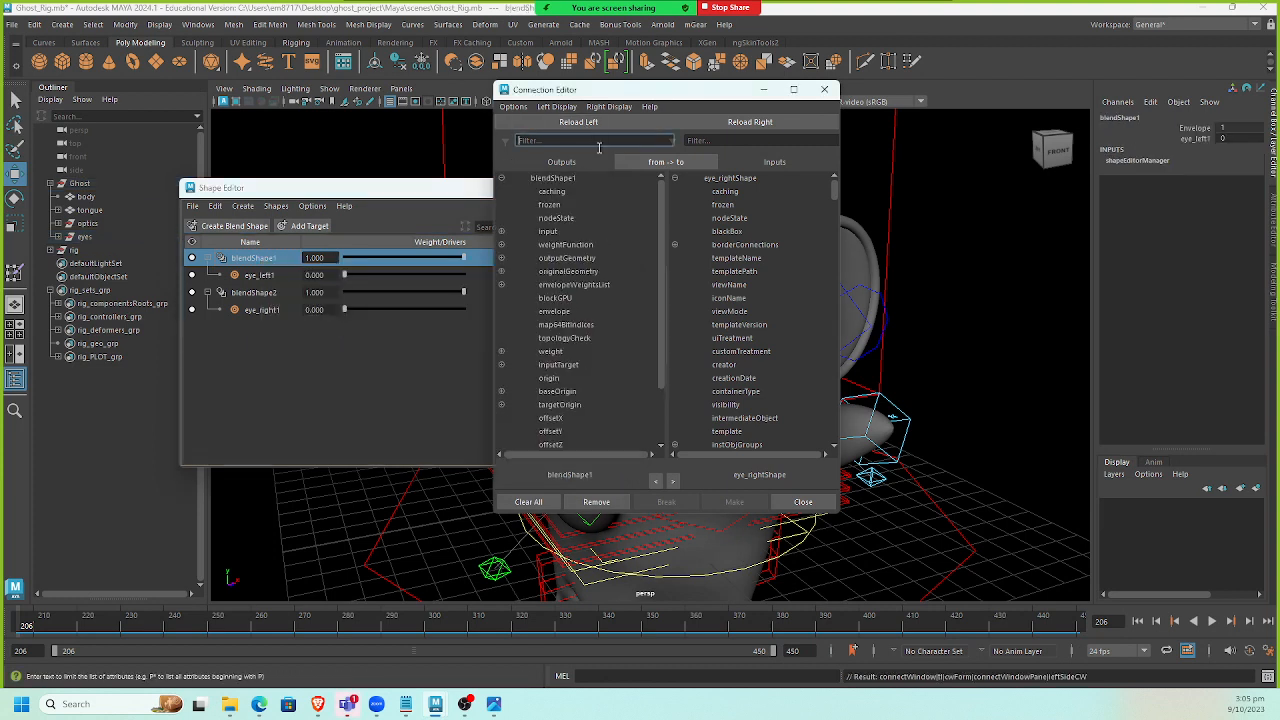
pyautogui.rightClick(253, 296)
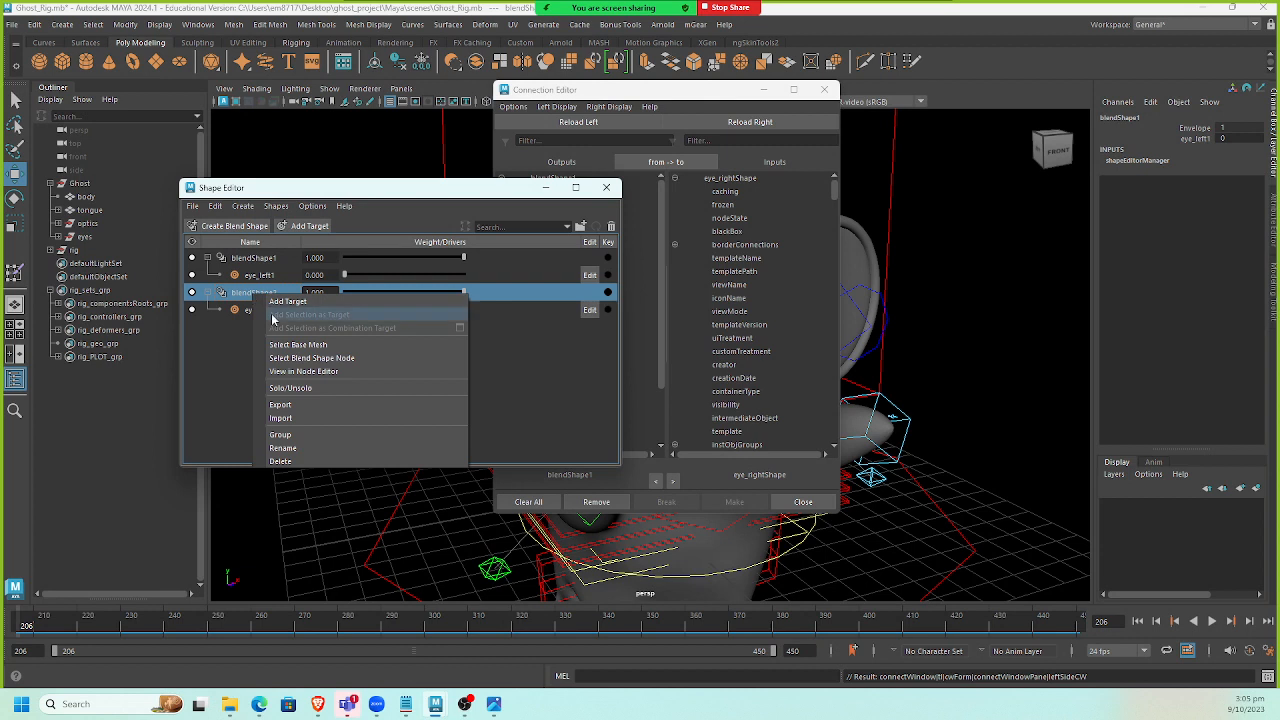
pyautogui.click(292, 358)
pyautogui.click(740, 122)
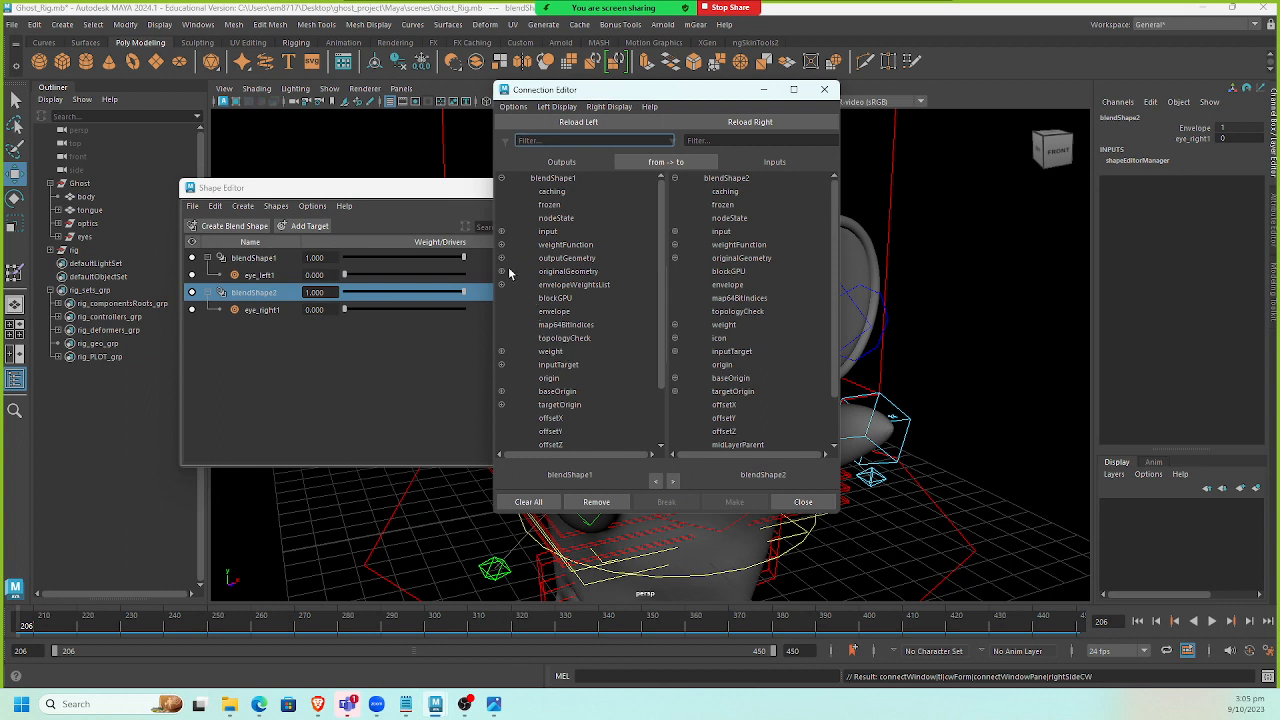
# Connect blendShape1's eye_left1 weight to blendShape2's eye_right1 weight and close the Connection Editor.
pyautogui.click(502, 352)
pyautogui.click(562, 365)
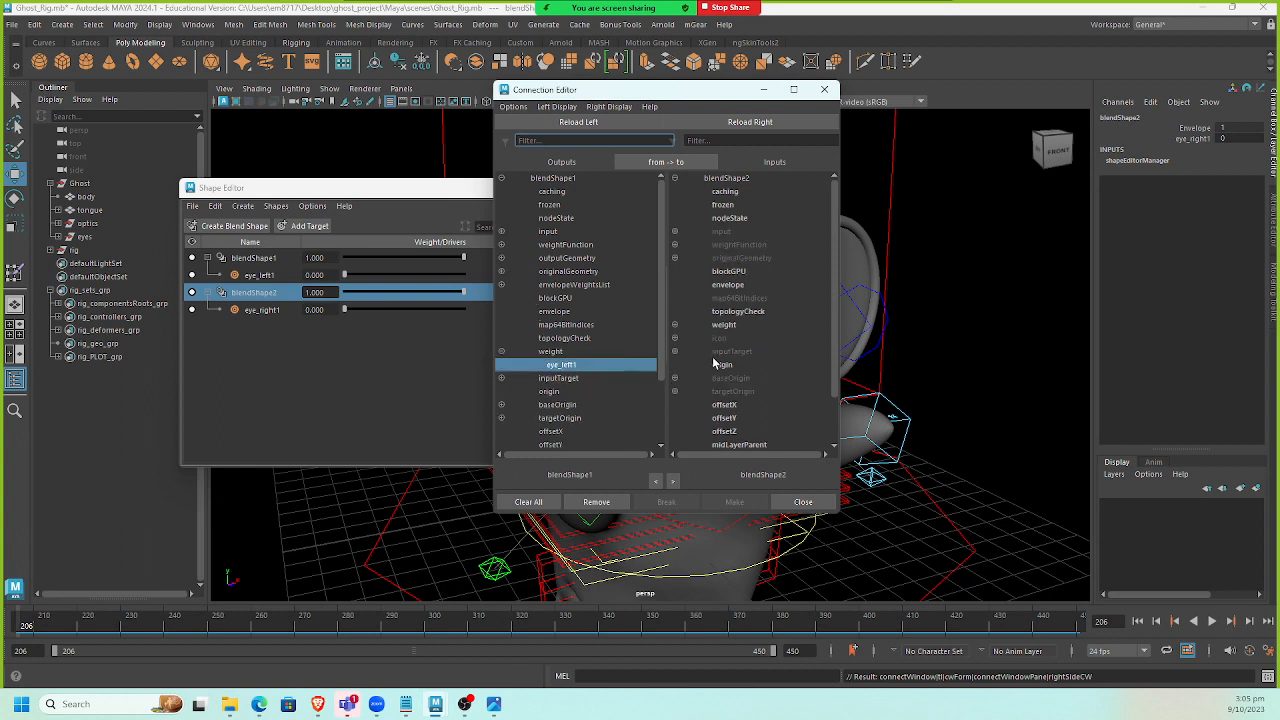
pyautogui.click(674, 325)
pyautogui.click(735, 339)
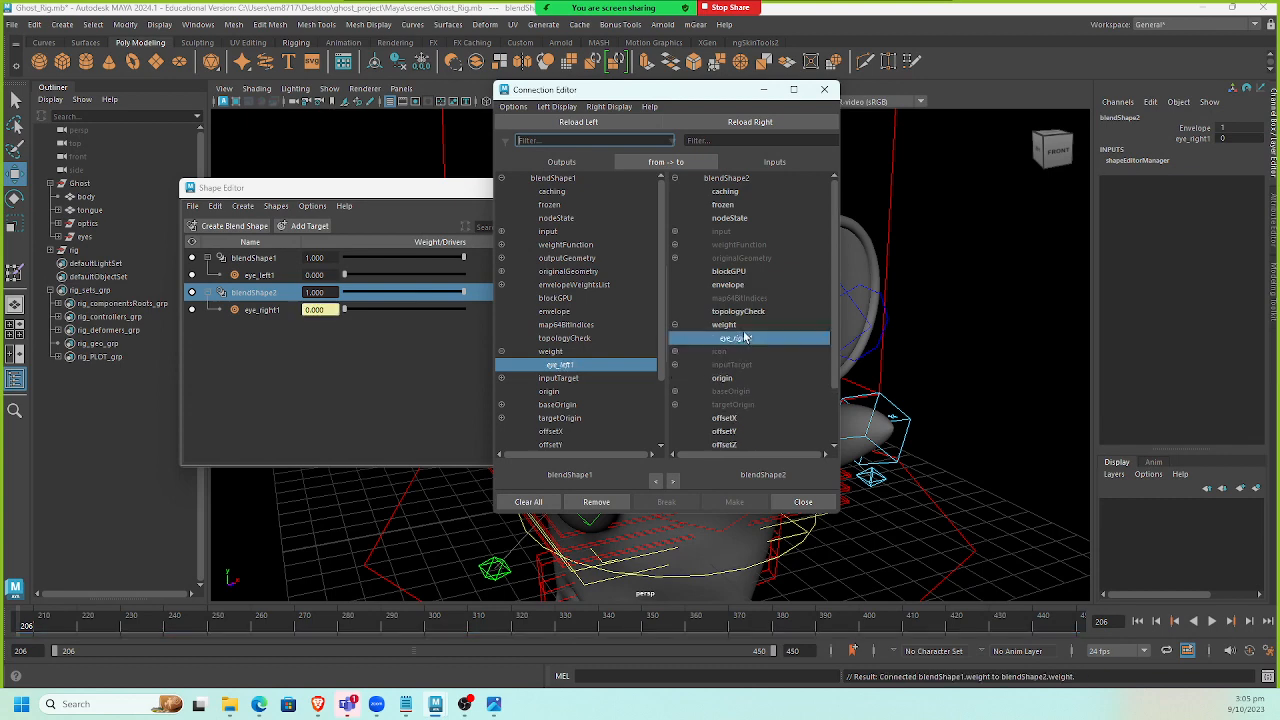
pyautogui.click(763, 89)
# Save the Ghost_Rig scene.
pyautogui.moveTo(345, 275); pyautogui.dragTo(299, 329)
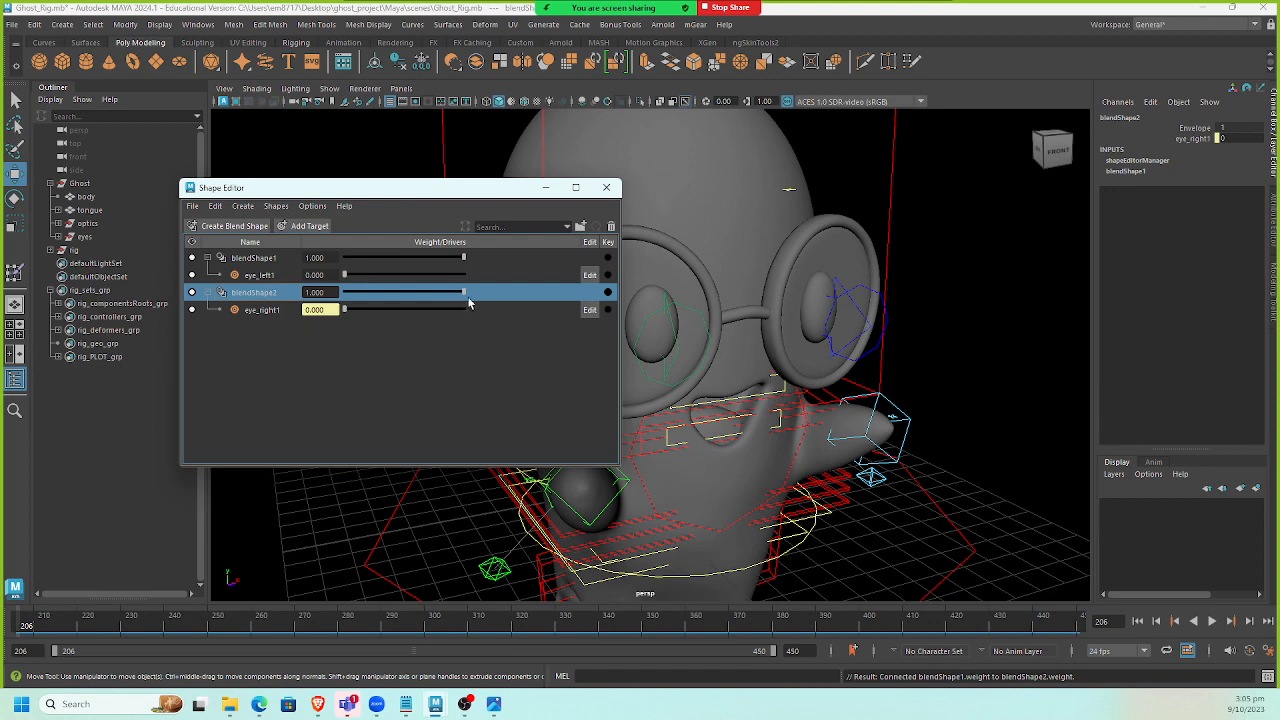
pyautogui.press('q')
pyautogui.hotkey('ctrl', 's')
pyautogui.press('w')
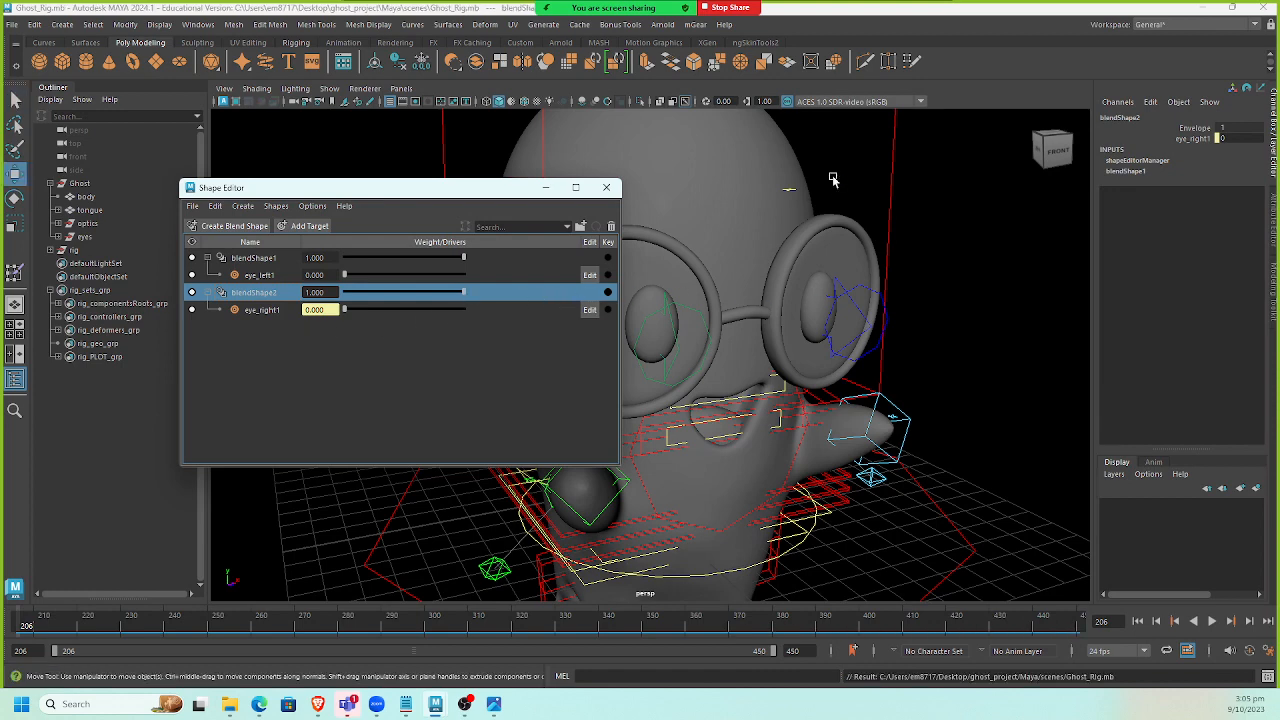
# Switch to the ghost_shot1 scene window and save it.
pyautogui.moveTo(435, 704)
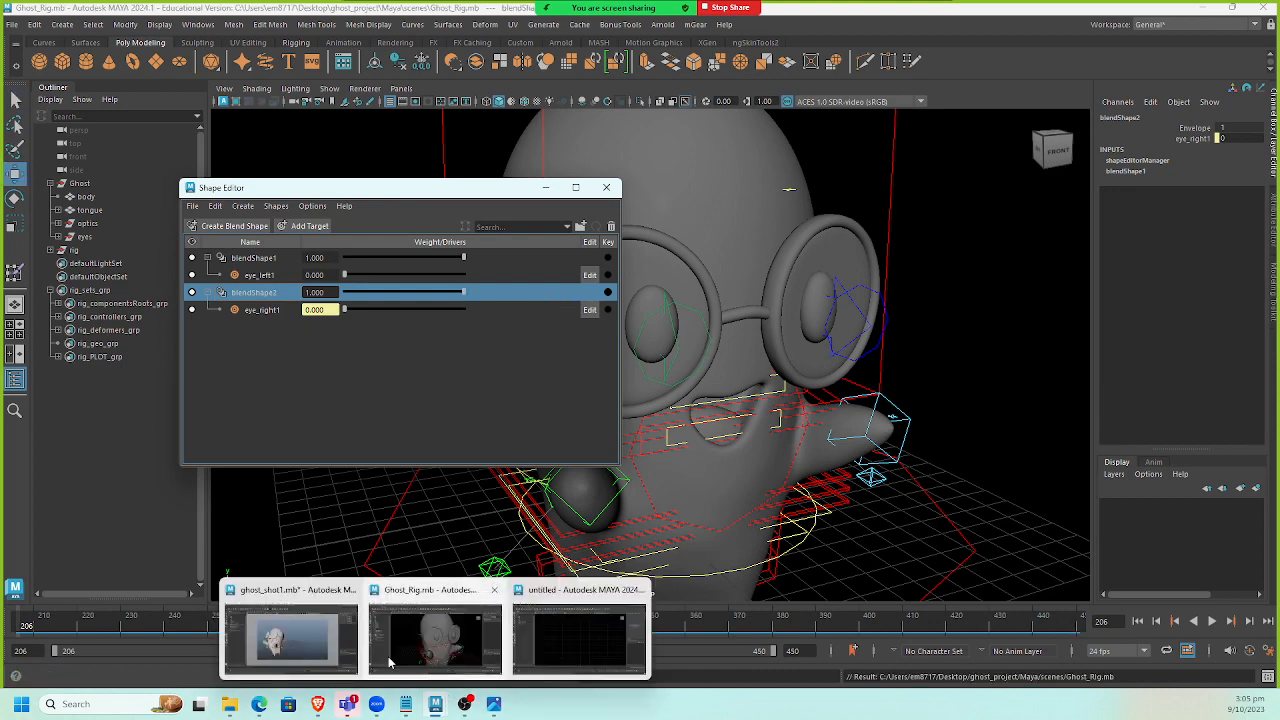
pyautogui.click(300, 650)
pyautogui.click(30, 25)
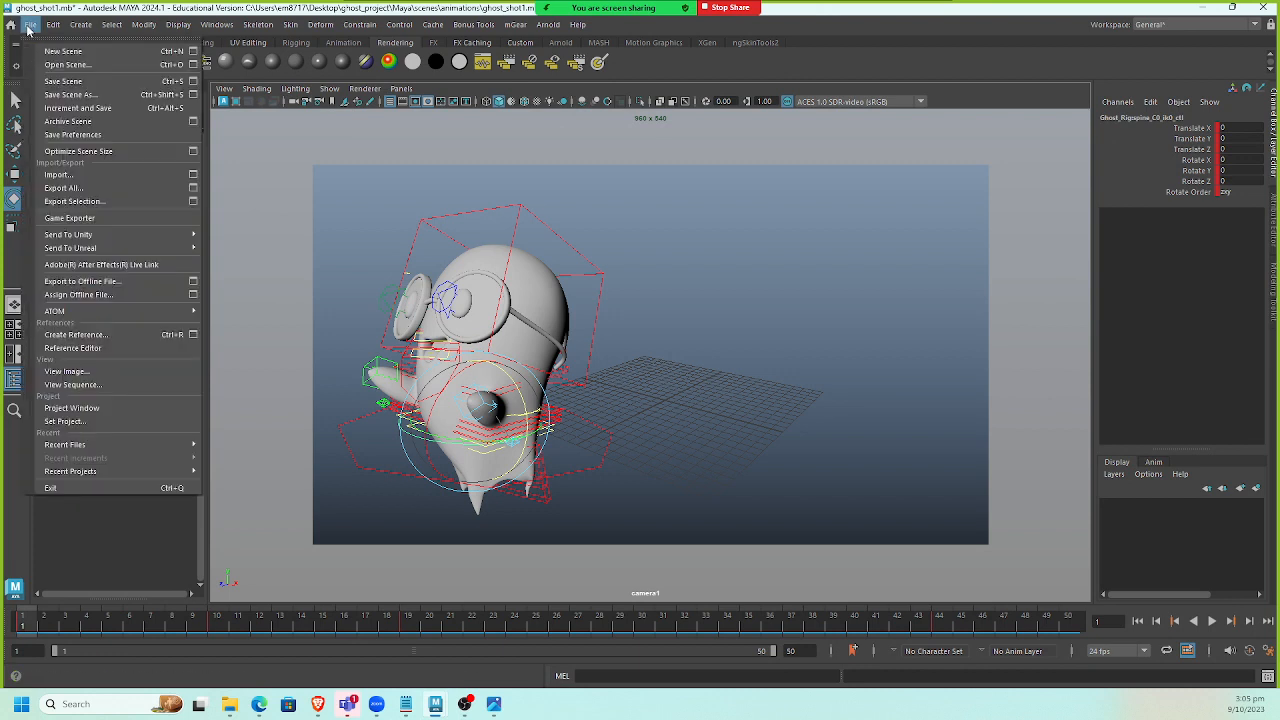
pyautogui.click(895, 59)
pyautogui.hotkey('ctrl', 's')
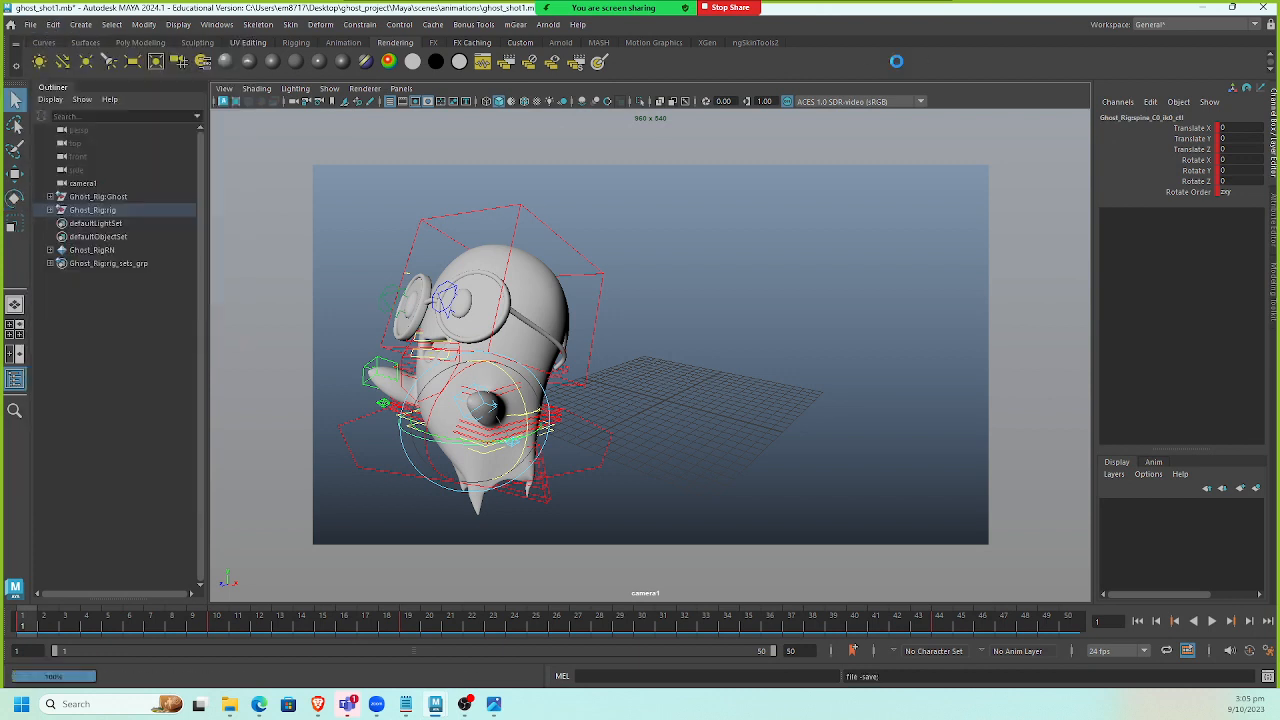
# Open the Reference Editor and reload the Ghost_RigRN reference from Ghost_Rig.mb.
pyautogui.click(30, 25)
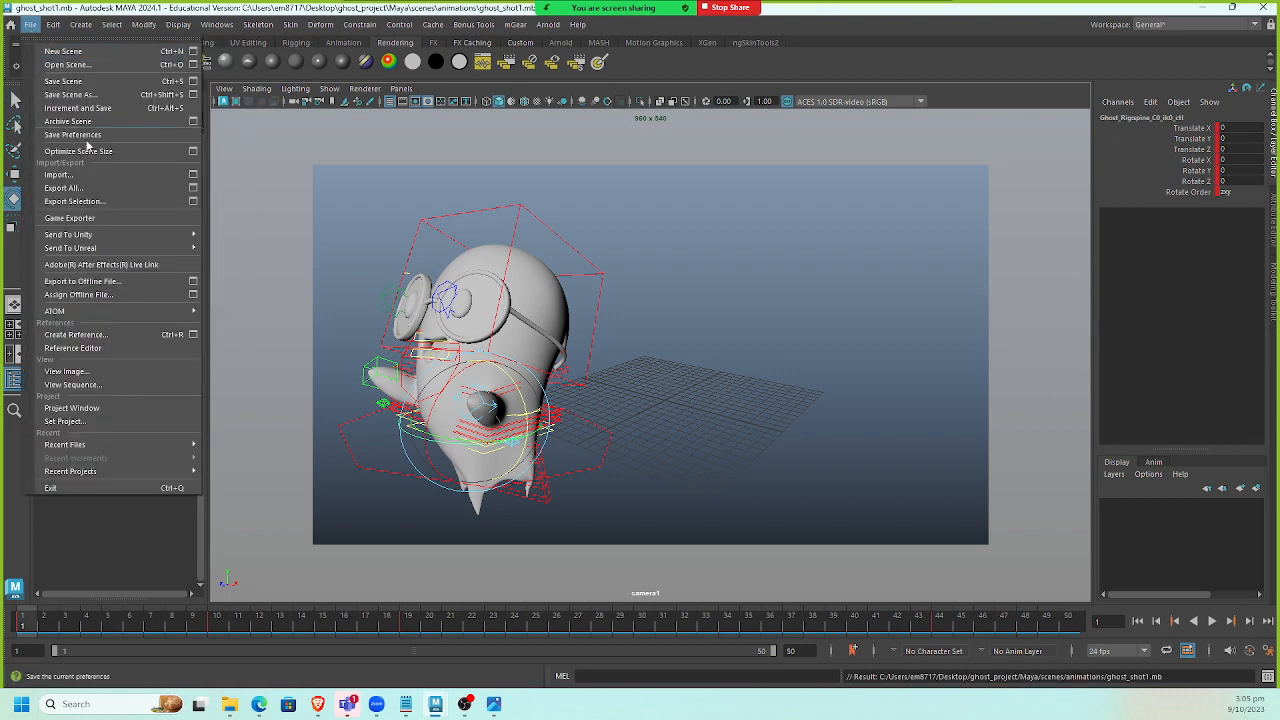
pyautogui.click(78, 348)
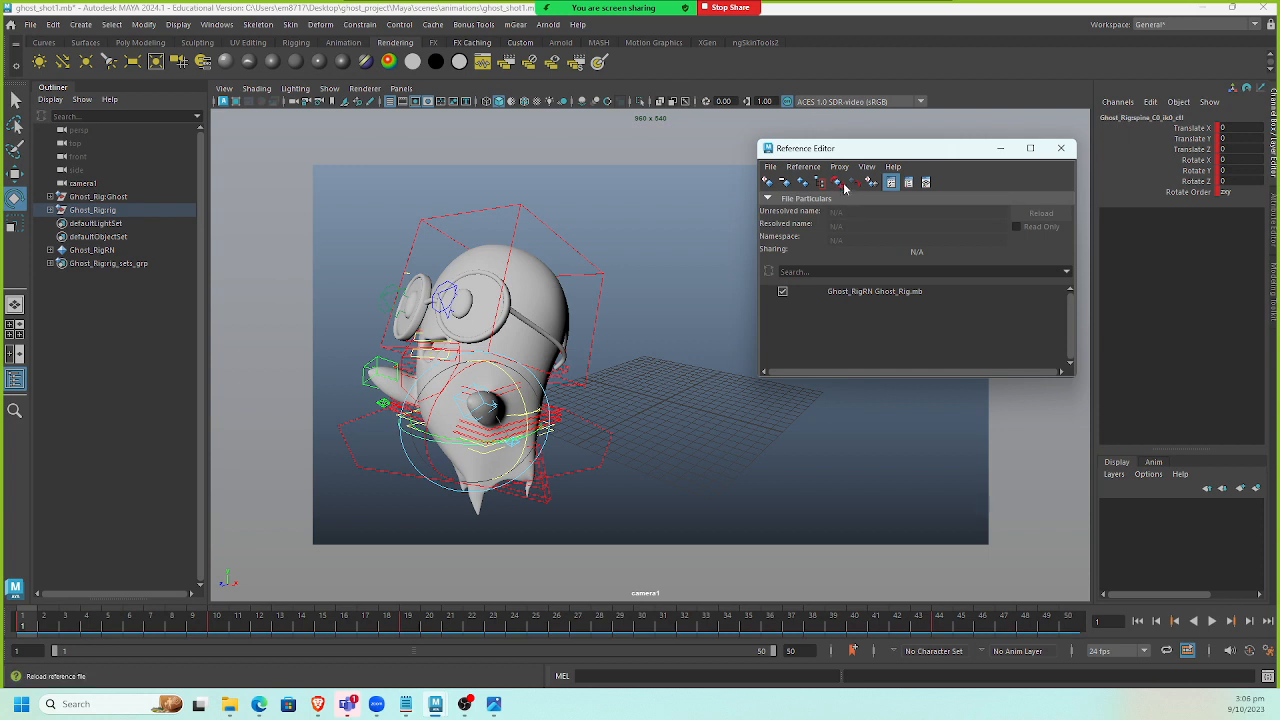
pyautogui.click(870, 291)
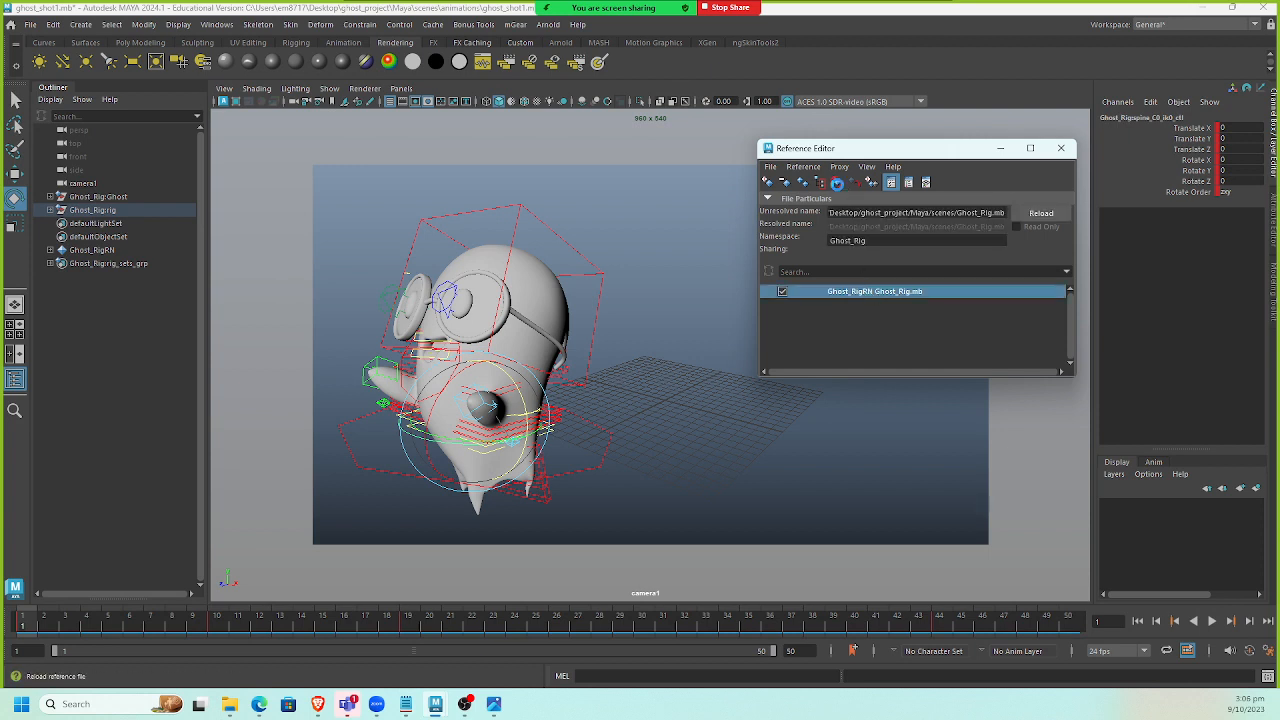
pyautogui.click(837, 183)
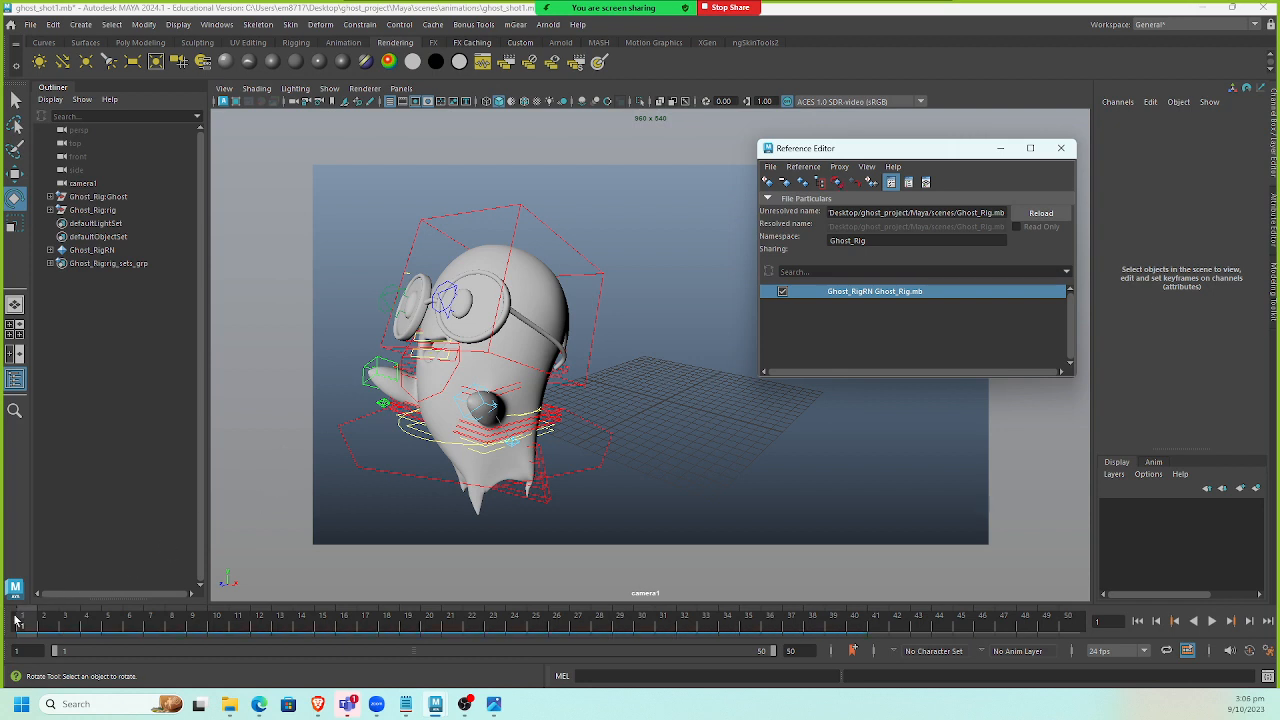
# Select the left eye mesh at frame 9 and expand its blendShape1 input in the channel box.
pyautogui.moveTo(32, 622); pyautogui.dragTo(207, 626)
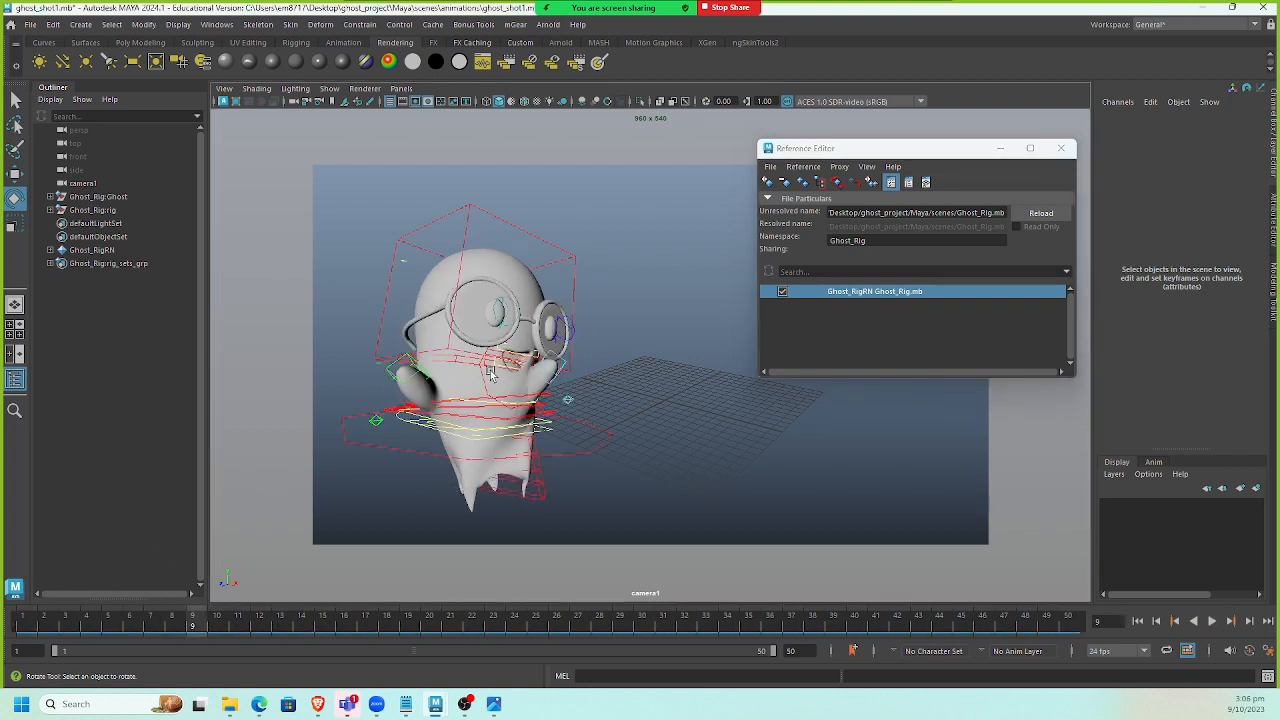
pyautogui.click(498, 313)
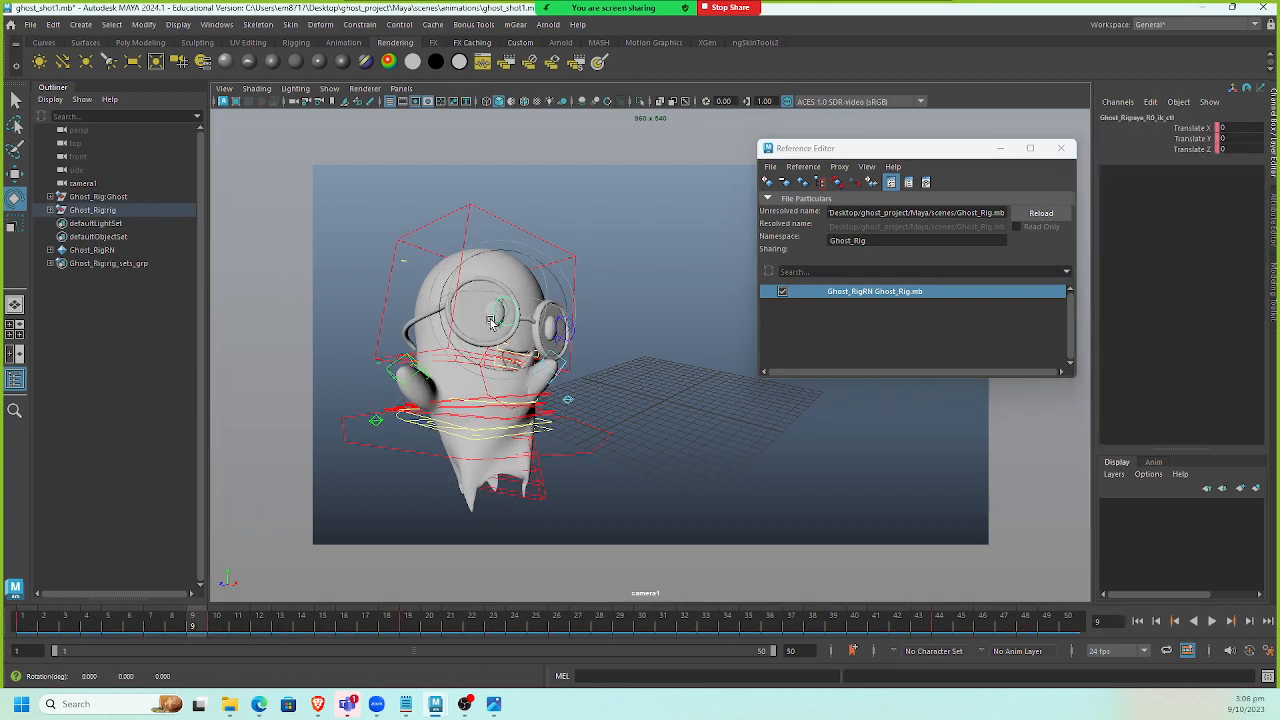
pyautogui.click(300, 162)
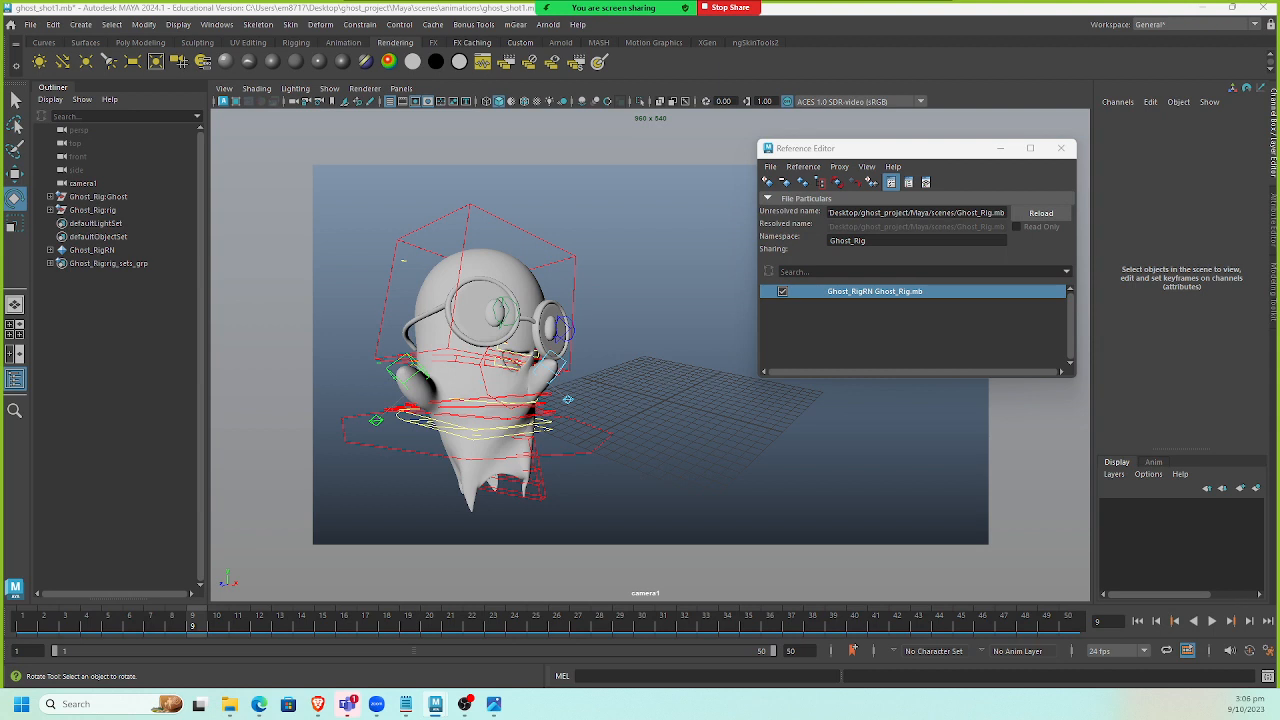
pyautogui.click(496, 313)
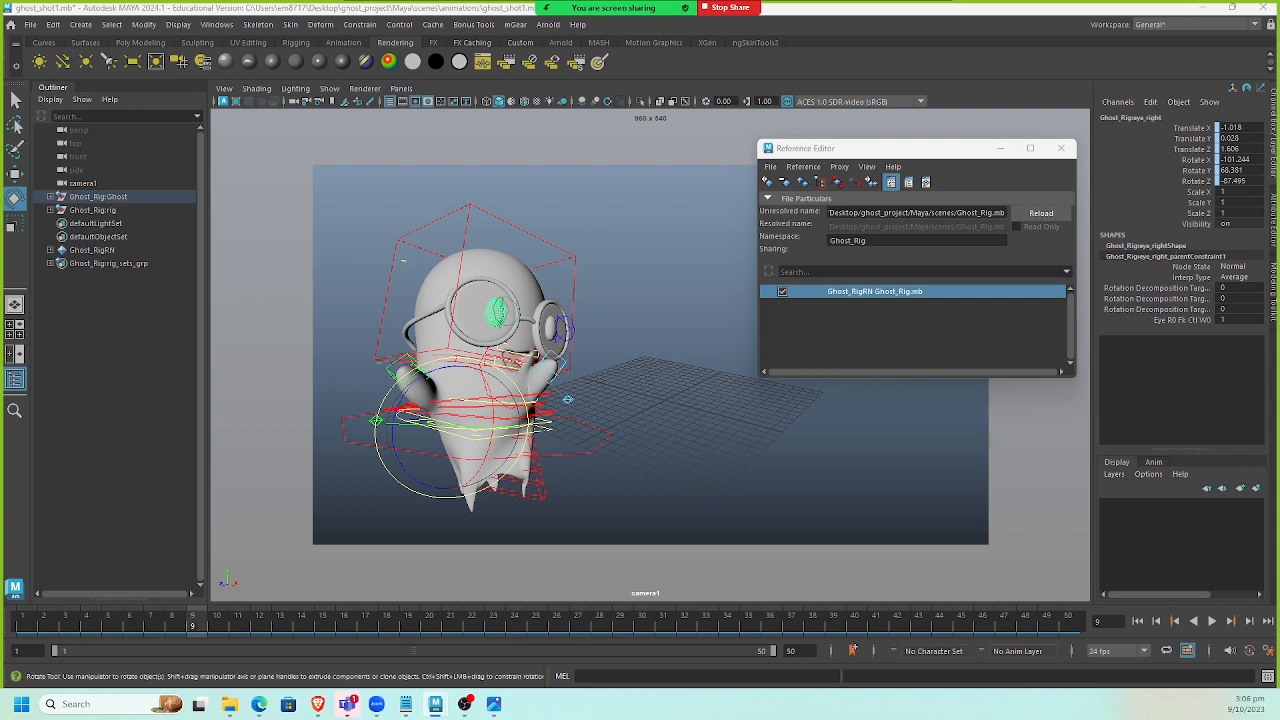
pyautogui.click(551, 328)
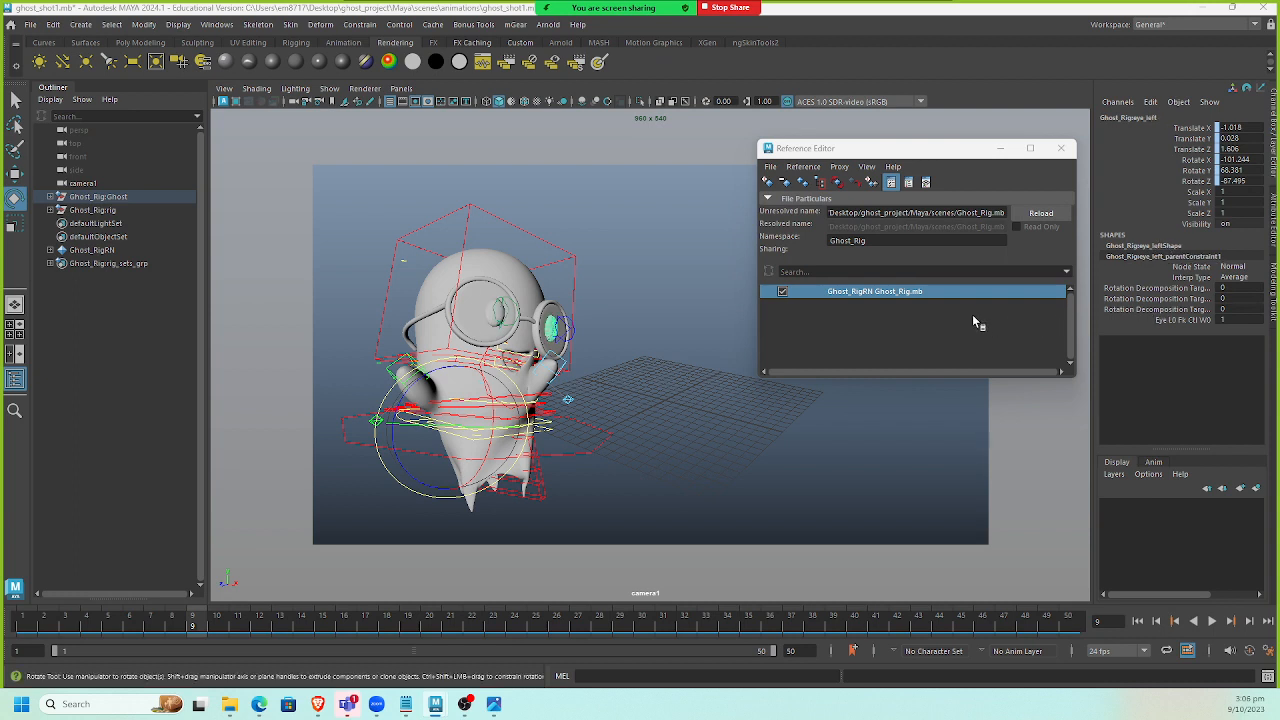
pyautogui.click(1178, 246)
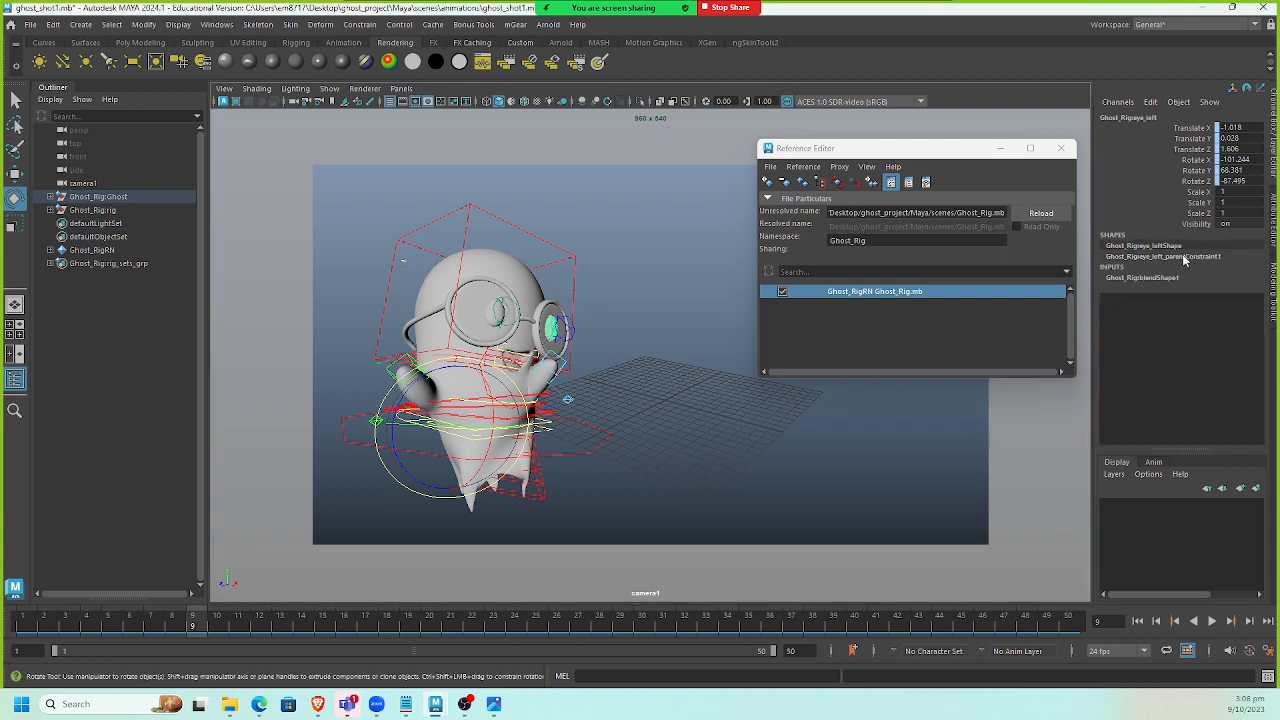
pyautogui.click(1145, 277)
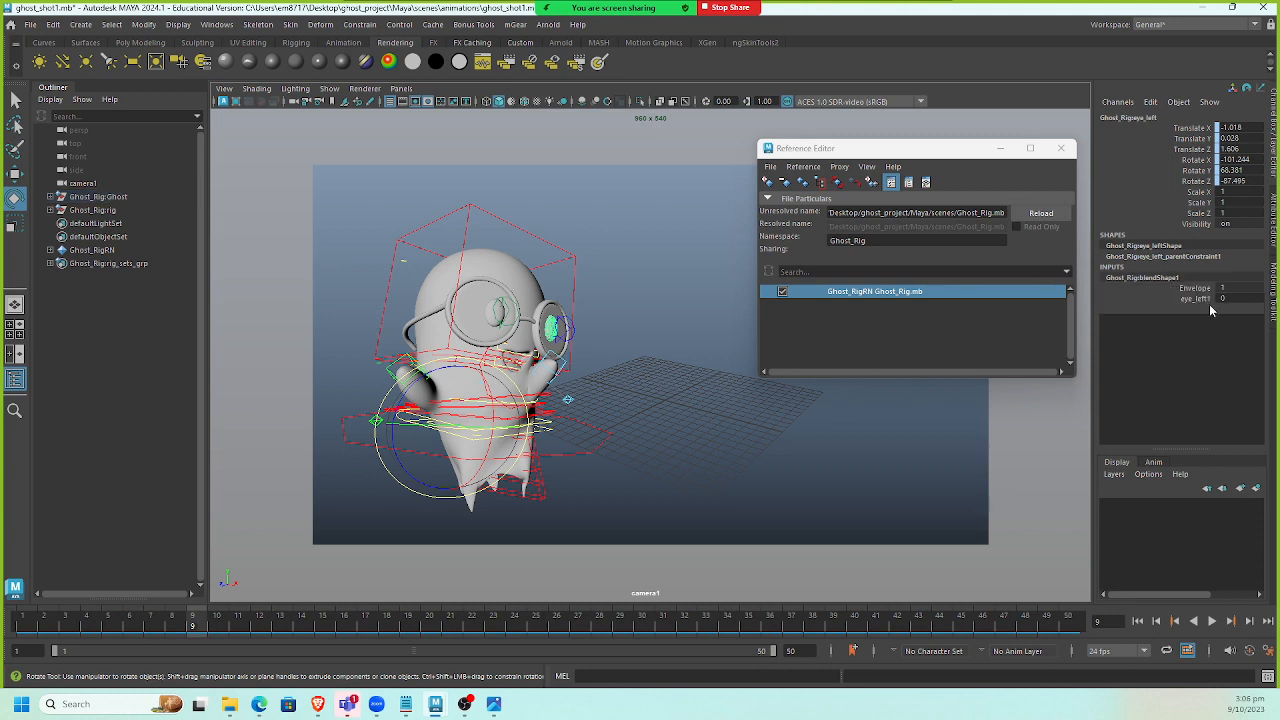
# Key the eye_left1 blend shape weight at frame 3.
pyautogui.click(1195, 298)
pyautogui.moveTo(677, 434); pyautogui.dragTo(418, 434, button='middle')
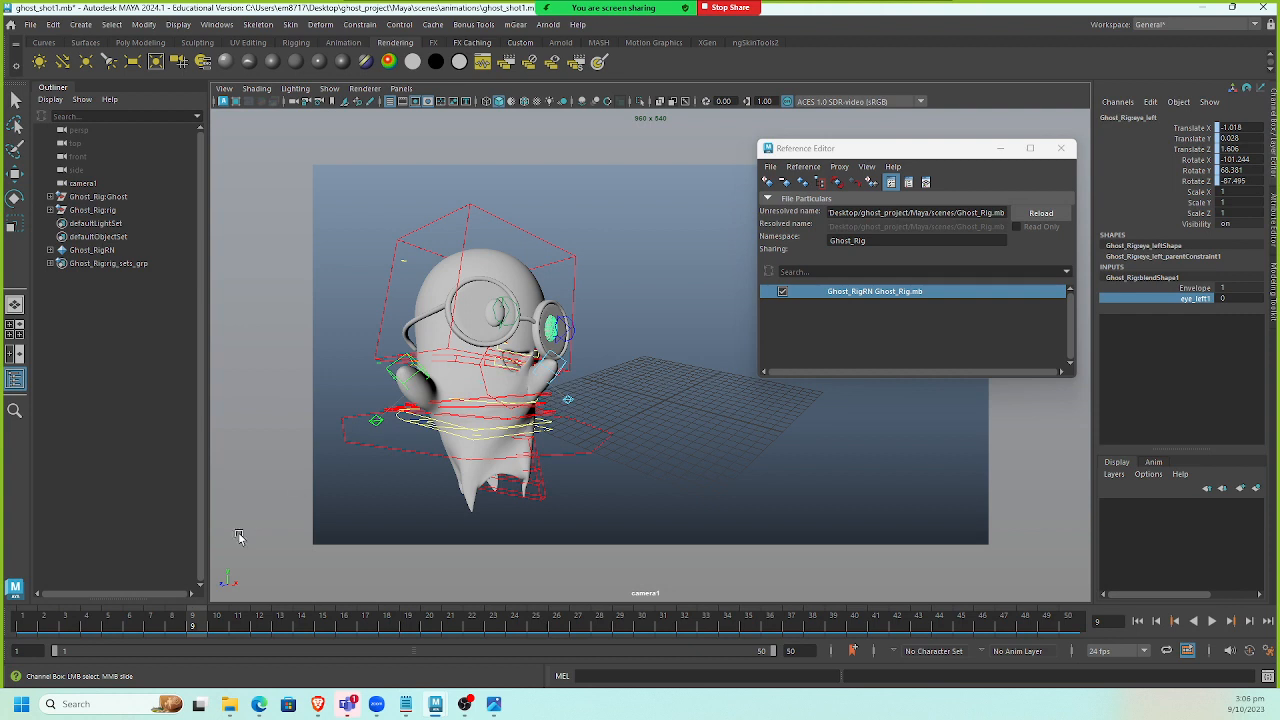
pyautogui.moveTo(177, 625); pyautogui.dragTo(65, 621)
pyautogui.rightClick(1177, 300)
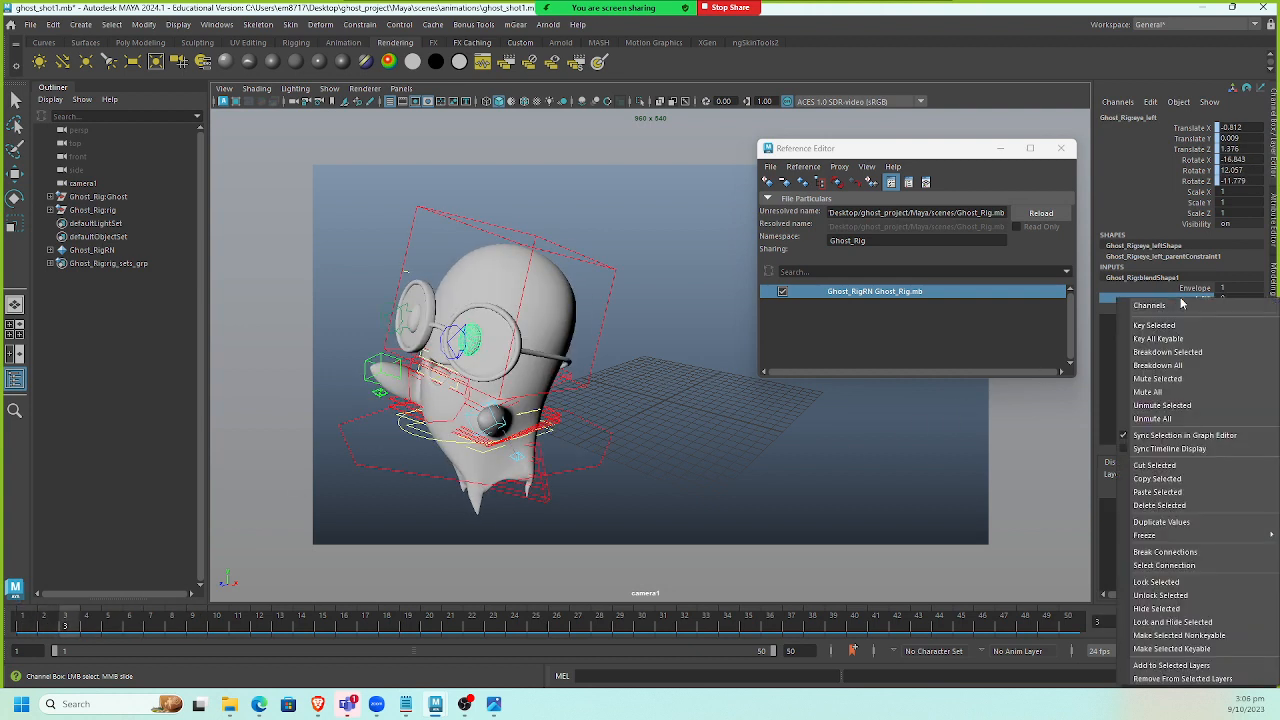
pyautogui.click(1134, 325)
# Close the Reference Editor and set a key on the left eye at frame 5.
pyautogui.click(1002, 149)
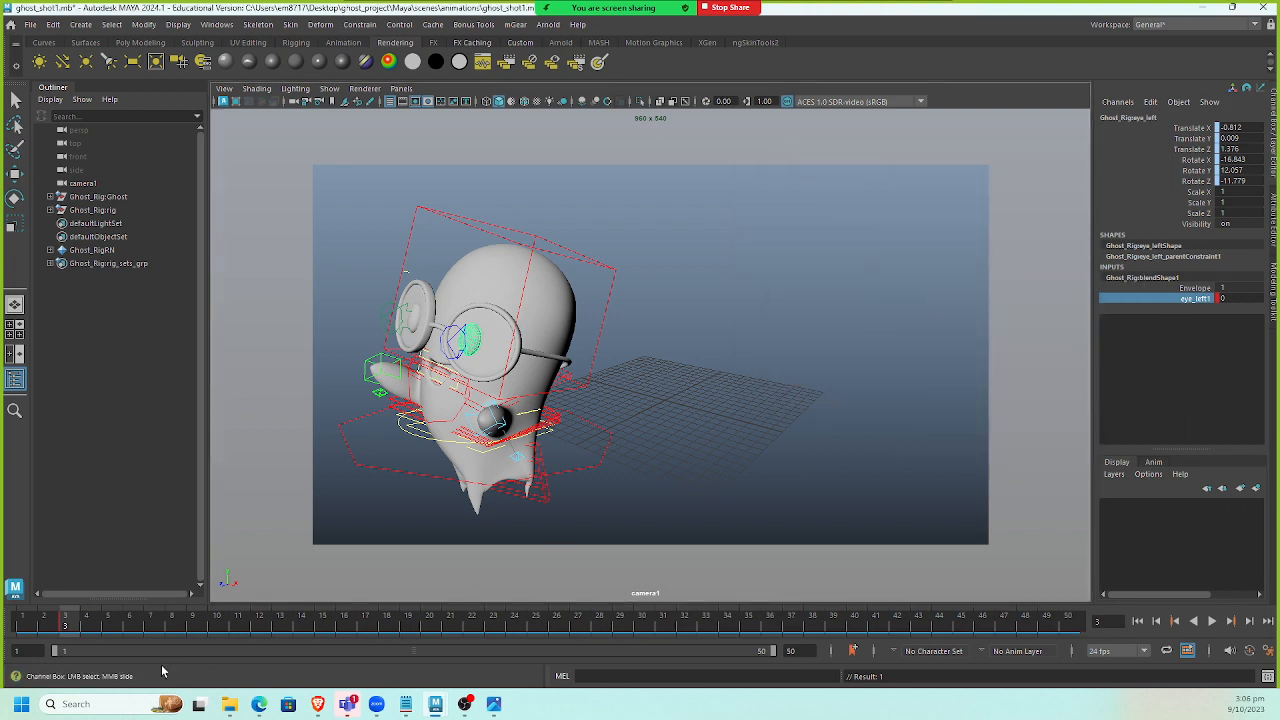
pyautogui.hotkey('alt', 'v')
pyautogui.hotkey('alt', 'v')
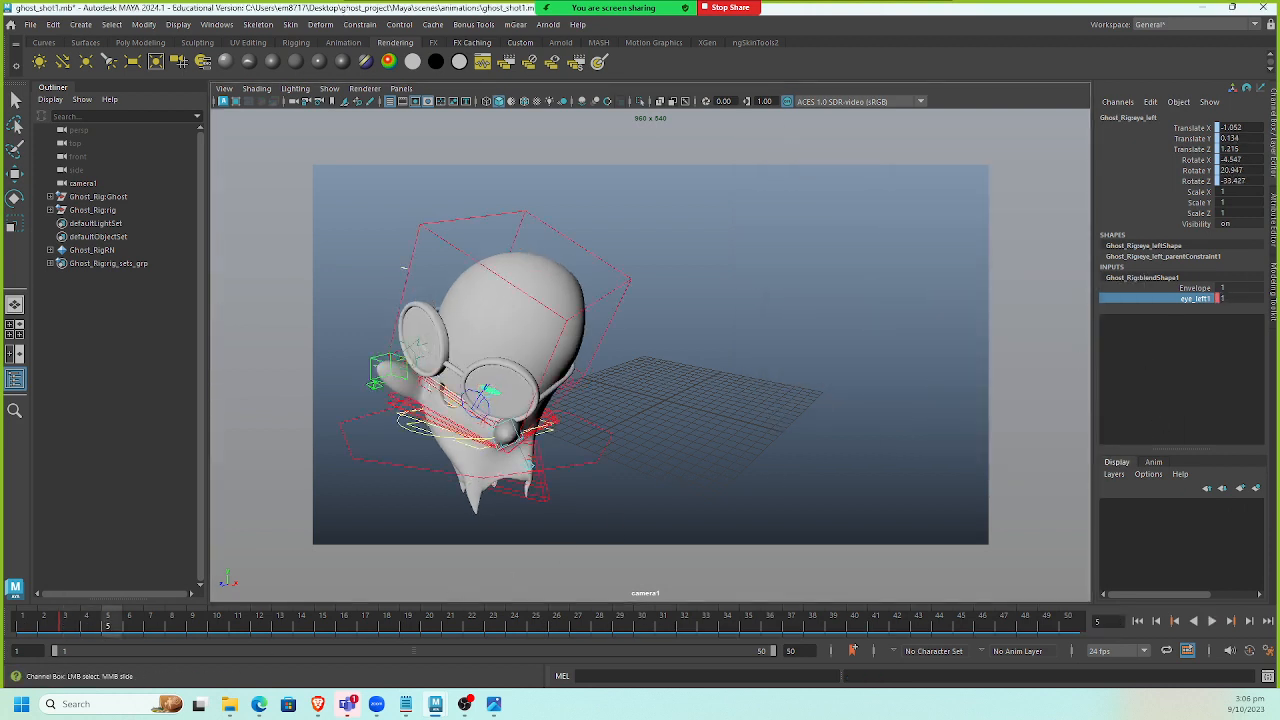
pyautogui.press('s')
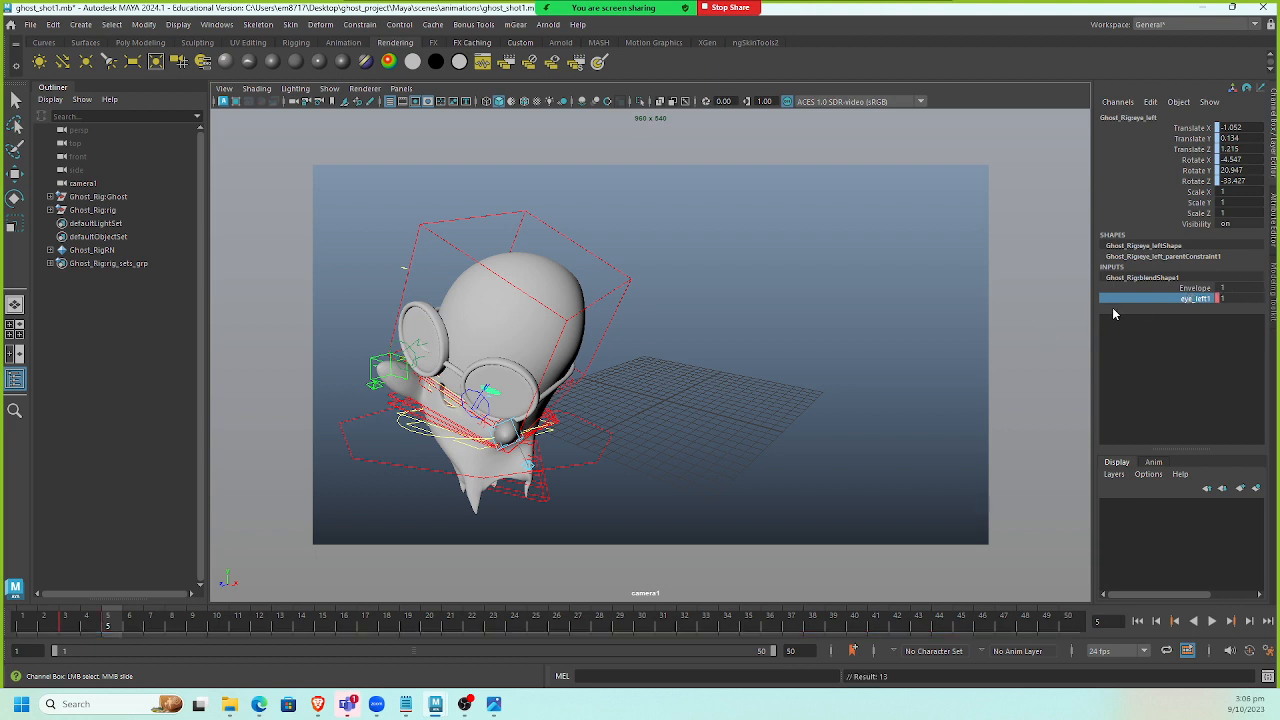
# Undo the last two keys and key the eye_left1 blend shape weight at 0 at frame 5.
pyautogui.hotkey('ctrl', 'z')
pyautogui.hotkey('ctrl', 'z')
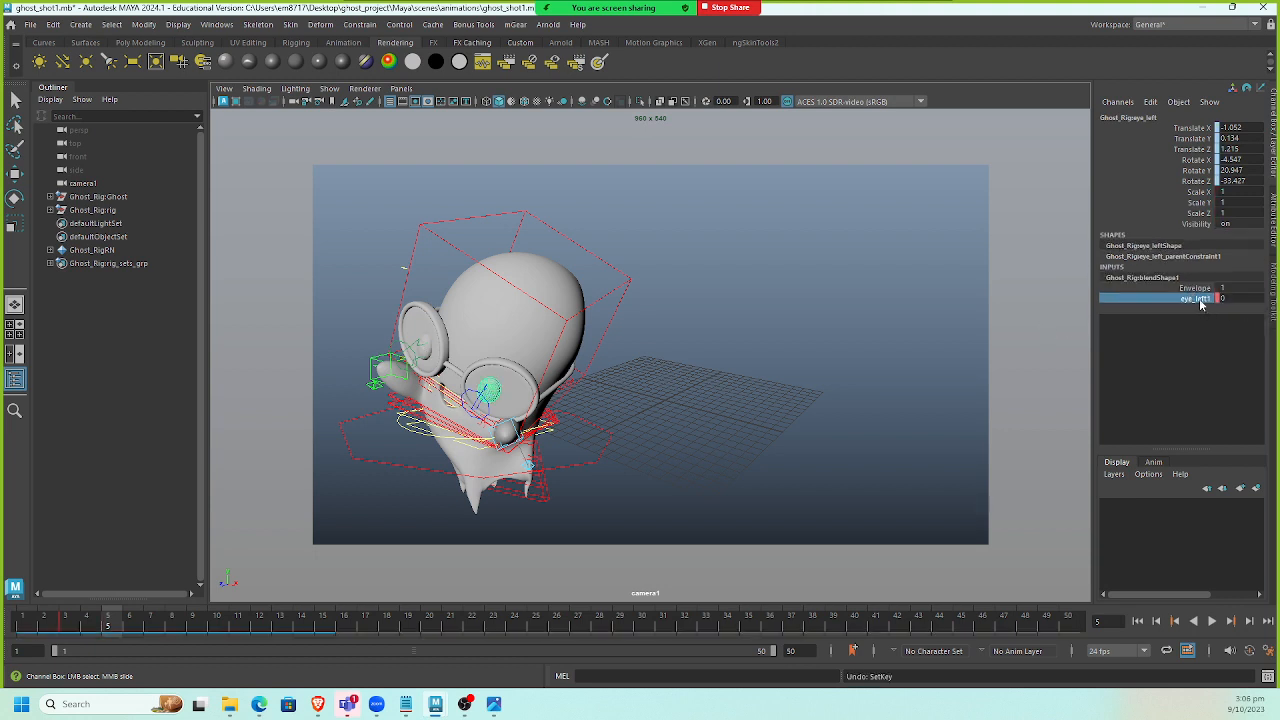
pyautogui.rightClick(1200, 300)
pyautogui.click(1200, 320)
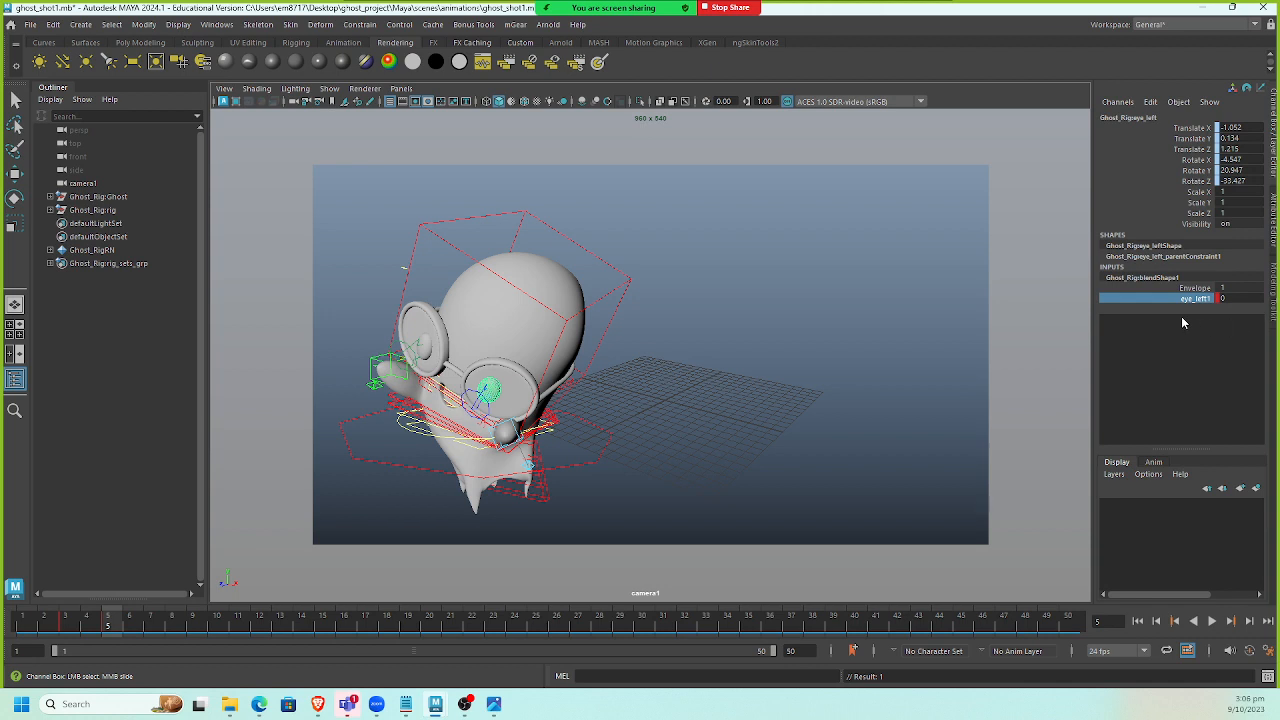
# Set the eye_left1 weight to 1 and key it again at frame 5.
pyautogui.moveTo(108, 625)
pyautogui.mouseDown()
pyautogui.moveTo(28, 627)
pyautogui.moveTo(107, 629)
pyautogui.mouseUp()
pyautogui.moveTo(1014, 328); pyautogui.dragTo(1005, 383, button='middle')
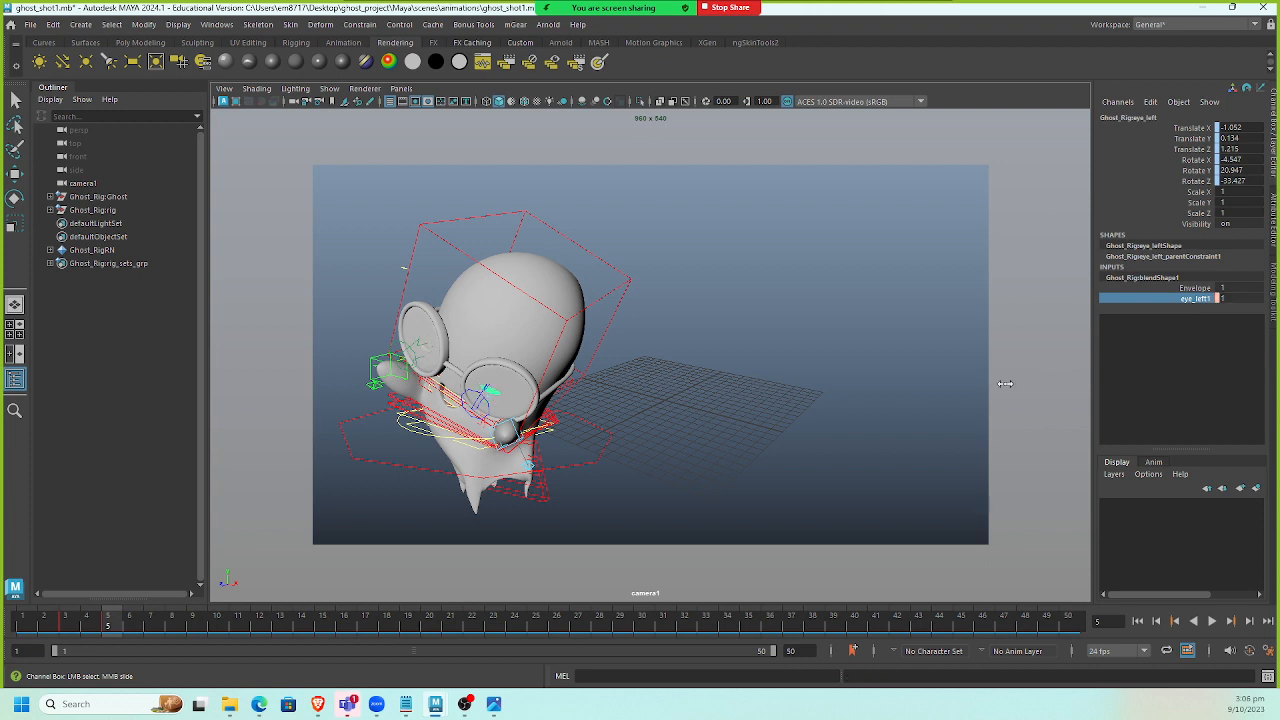
pyautogui.rightClick(1204, 298)
pyautogui.click(1197, 325)
# Set the eye_left1 weight to 0 and key it at frame 8.
pyautogui.moveTo(104, 621); pyautogui.dragTo(171, 633)
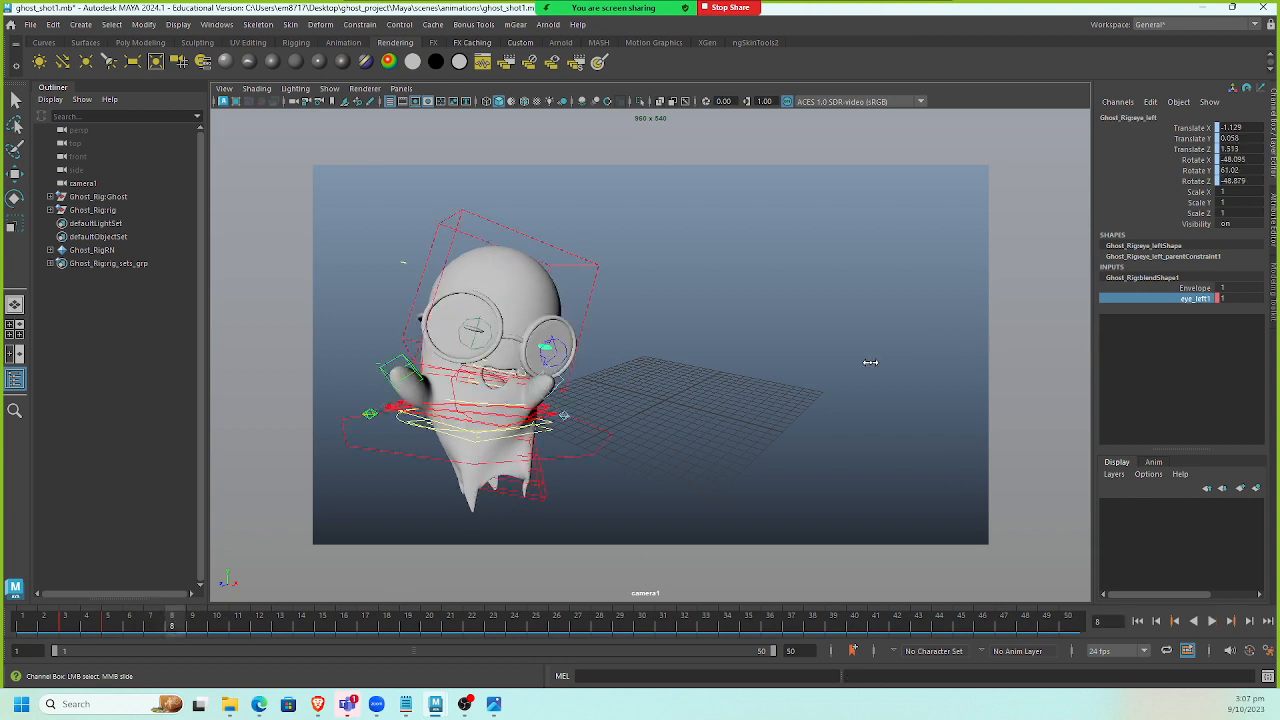
pyautogui.moveTo(870, 362); pyautogui.dragTo(1098, 356, button='middle')
pyautogui.rightClick(1182, 302)
pyautogui.click(1191, 324)
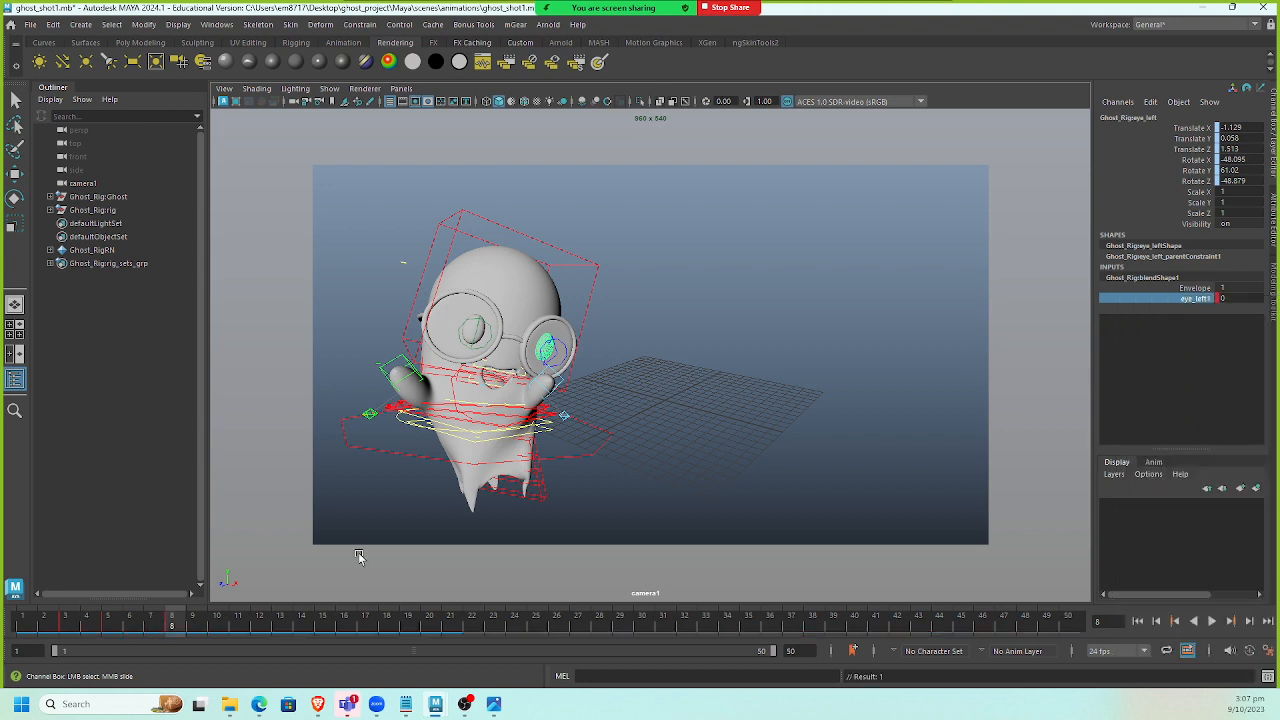
# Play back the animation from frame 1 to review the first blink.
pyautogui.moveTo(166, 625); pyautogui.dragTo(24, 625)
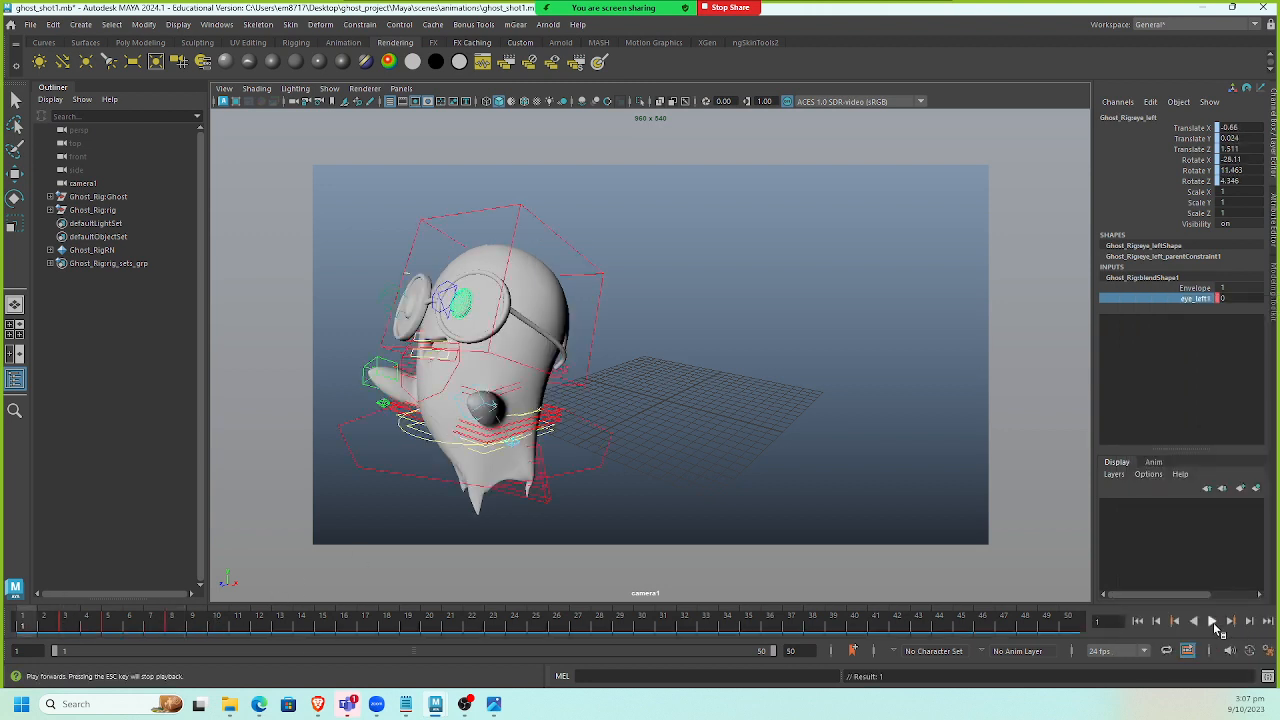
pyautogui.click(1212, 622)
pyautogui.click(1212, 622)
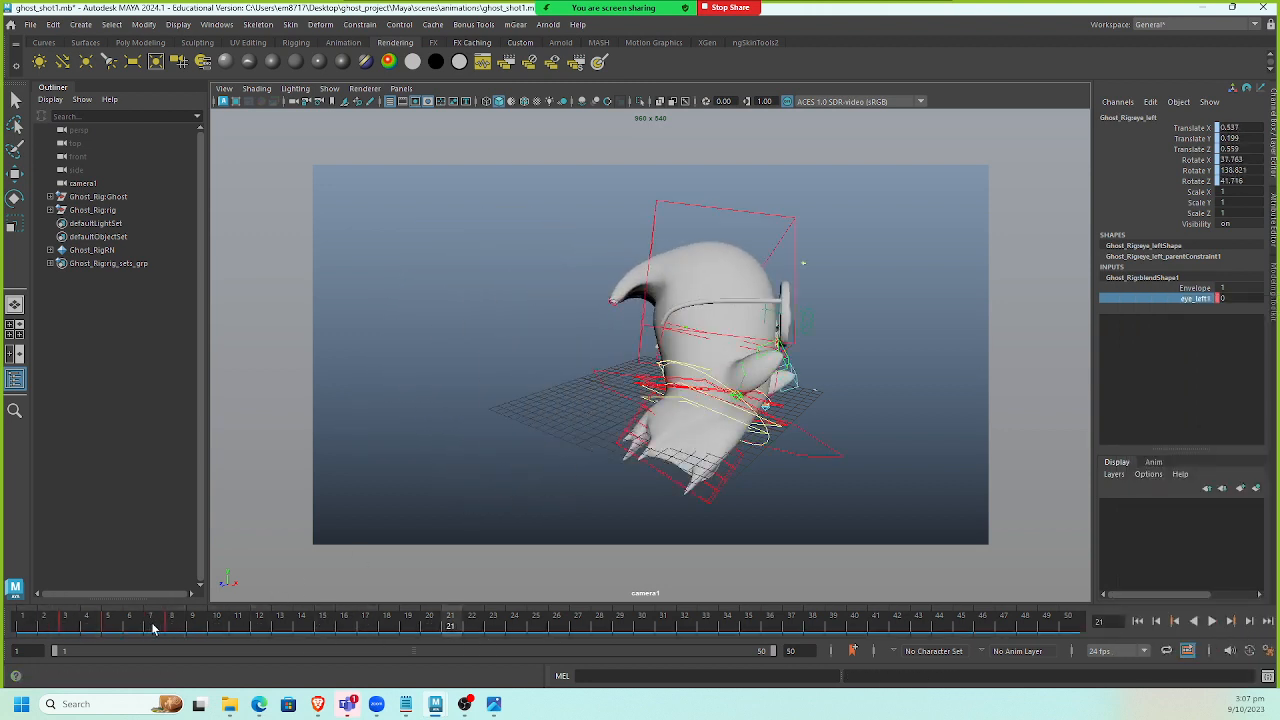
pyautogui.click(171, 625)
pyautogui.click(1212, 622)
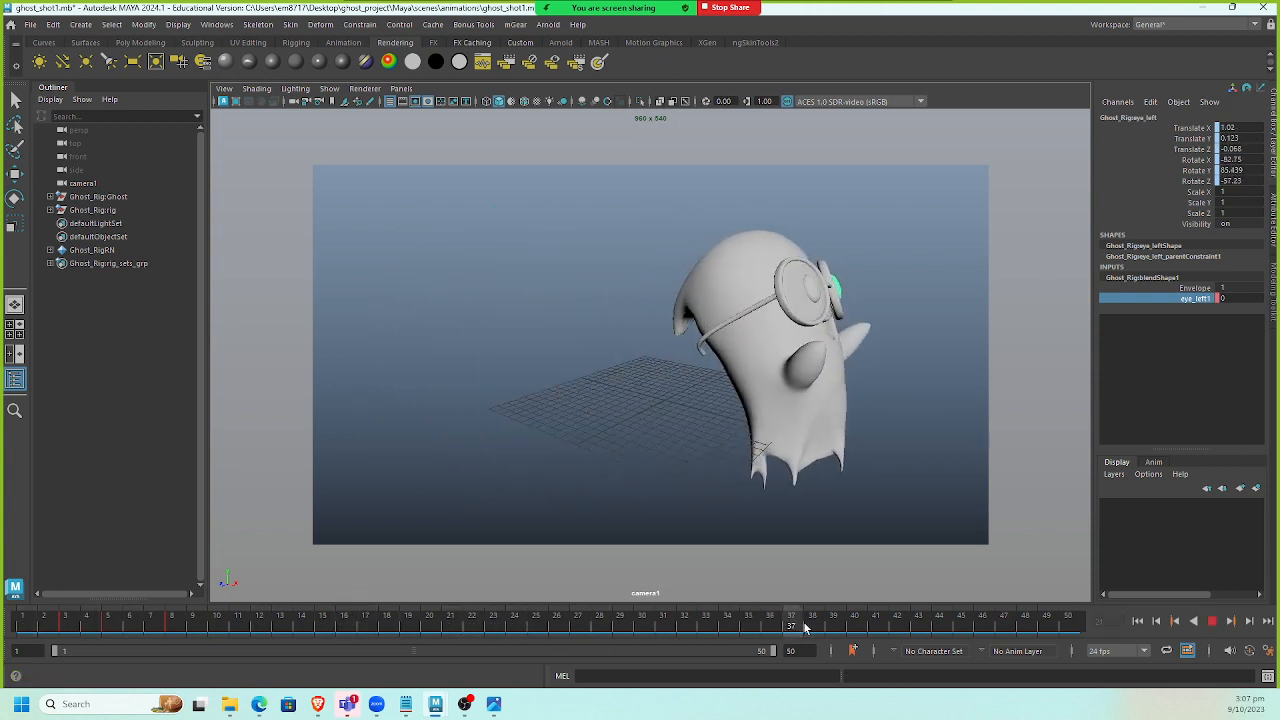
# Key the eye_left1 weight at 0 at frame 41.
pyautogui.click(876, 626)
pyautogui.rightClick(1202, 300)
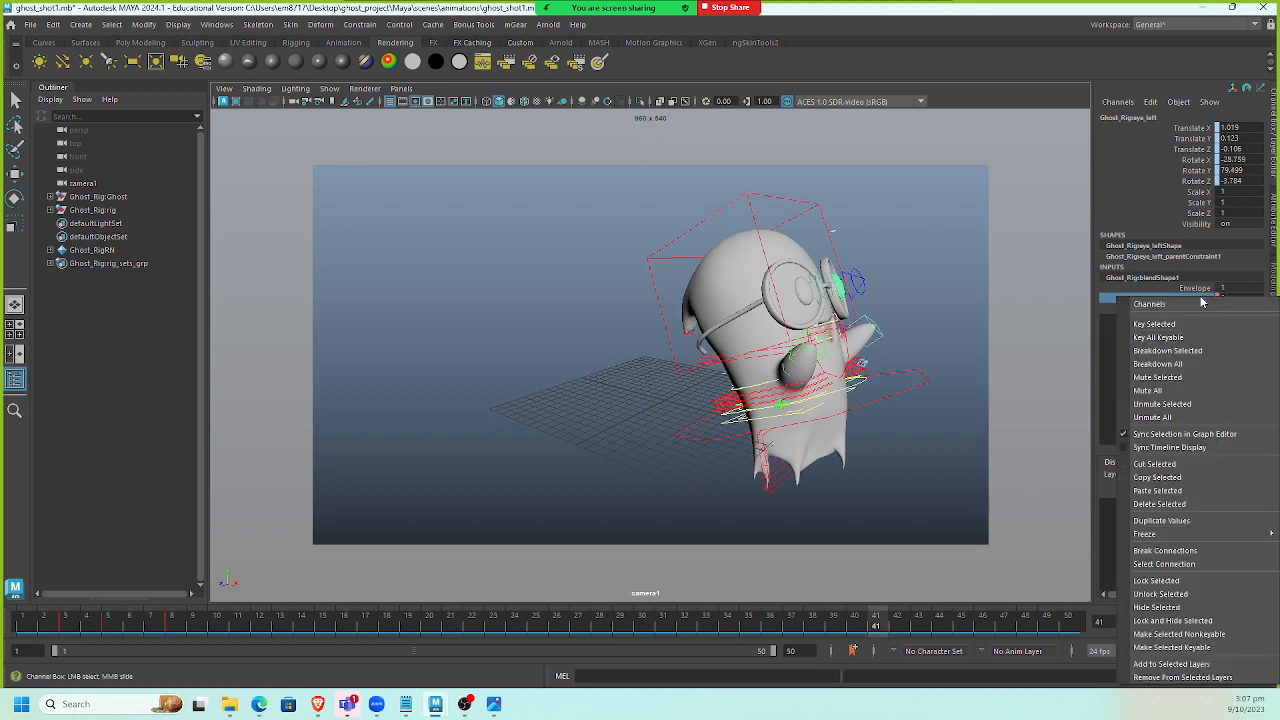
pyautogui.click(1154, 324)
# Set the eye_left1 weight to 1 and key it at frame 43.
pyautogui.moveTo(889, 626); pyautogui.dragTo(918, 626)
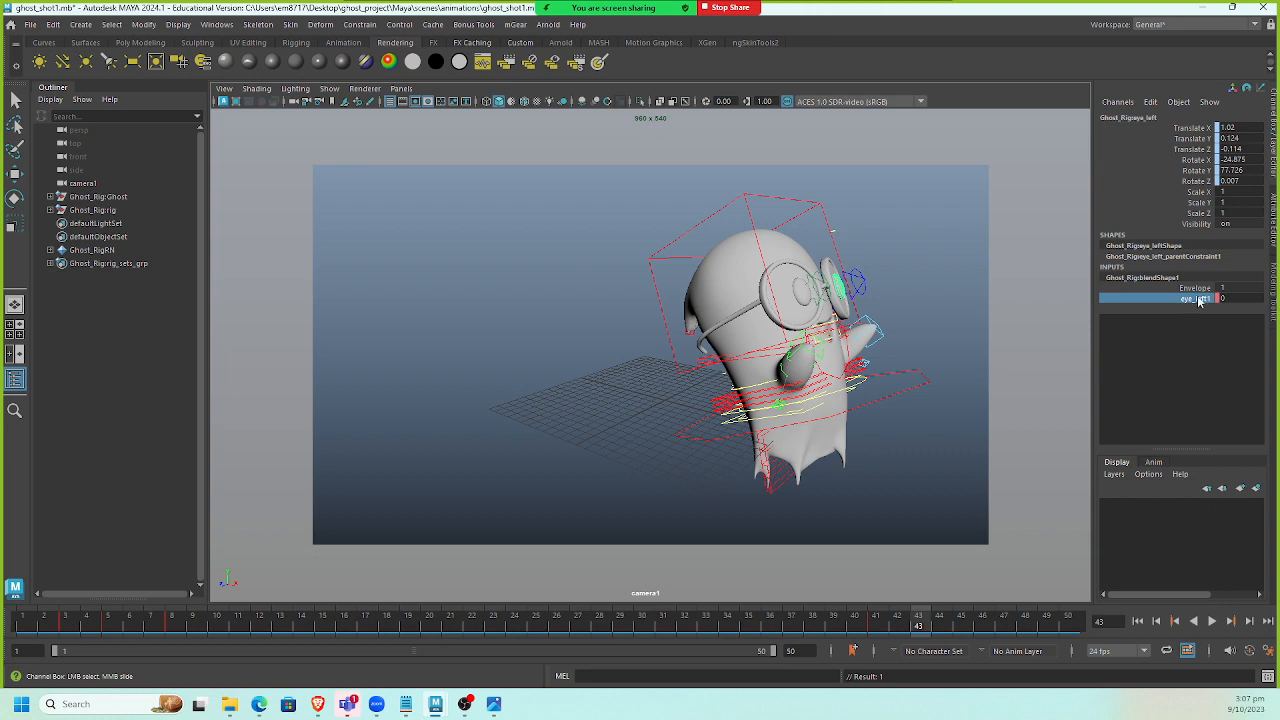
pyautogui.moveTo(929, 342); pyautogui.dragTo(1010, 342, button='middle')
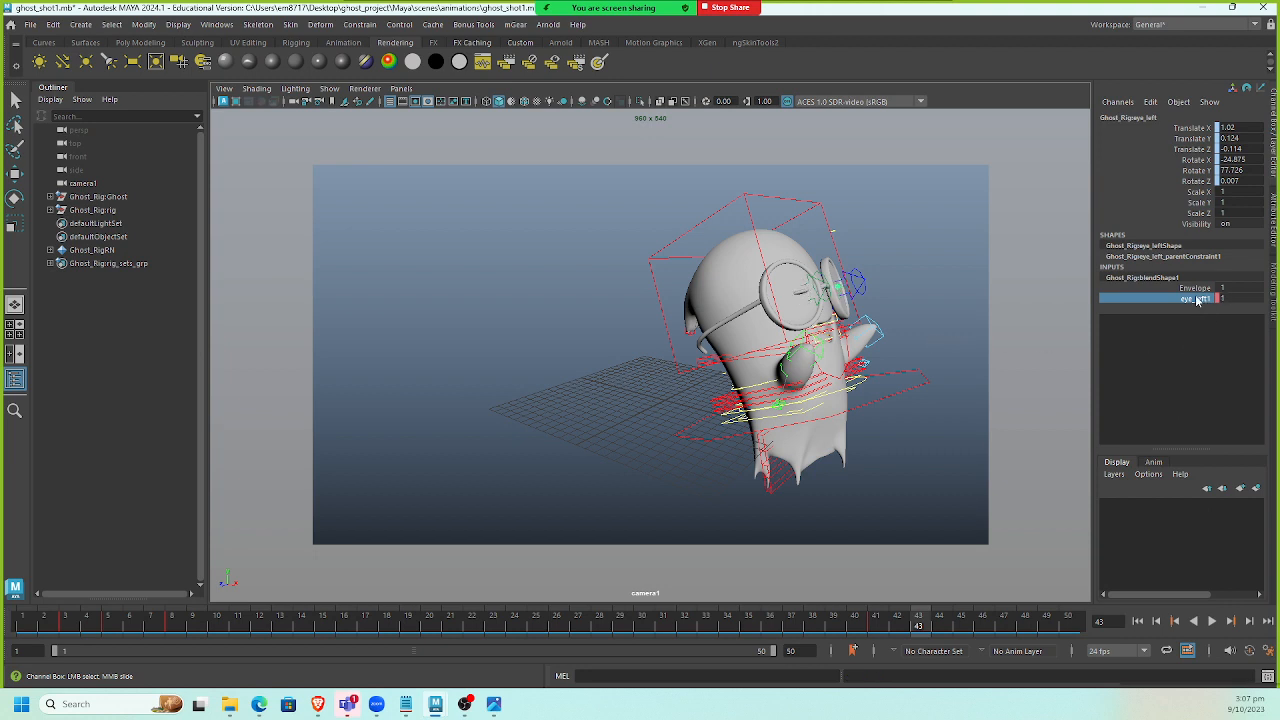
pyautogui.rightClick(1200, 300)
pyautogui.click(1197, 323)
# Set the eye_left1 weight to 0 and key it at frame 45.
pyautogui.moveTo(918, 628); pyautogui.dragTo(960, 624)
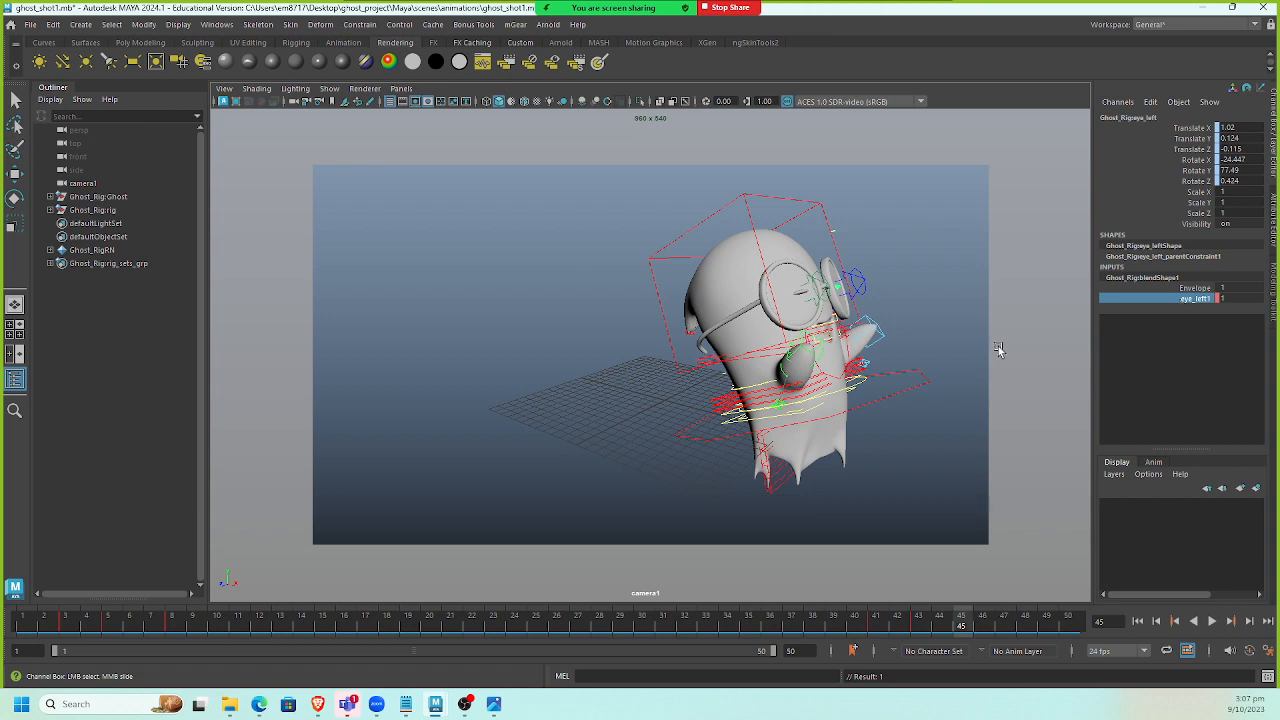
pyautogui.moveTo(998, 346); pyautogui.dragTo(751, 355, button='middle')
pyautogui.rightClick(1194, 300)
pyautogui.click(1197, 323)
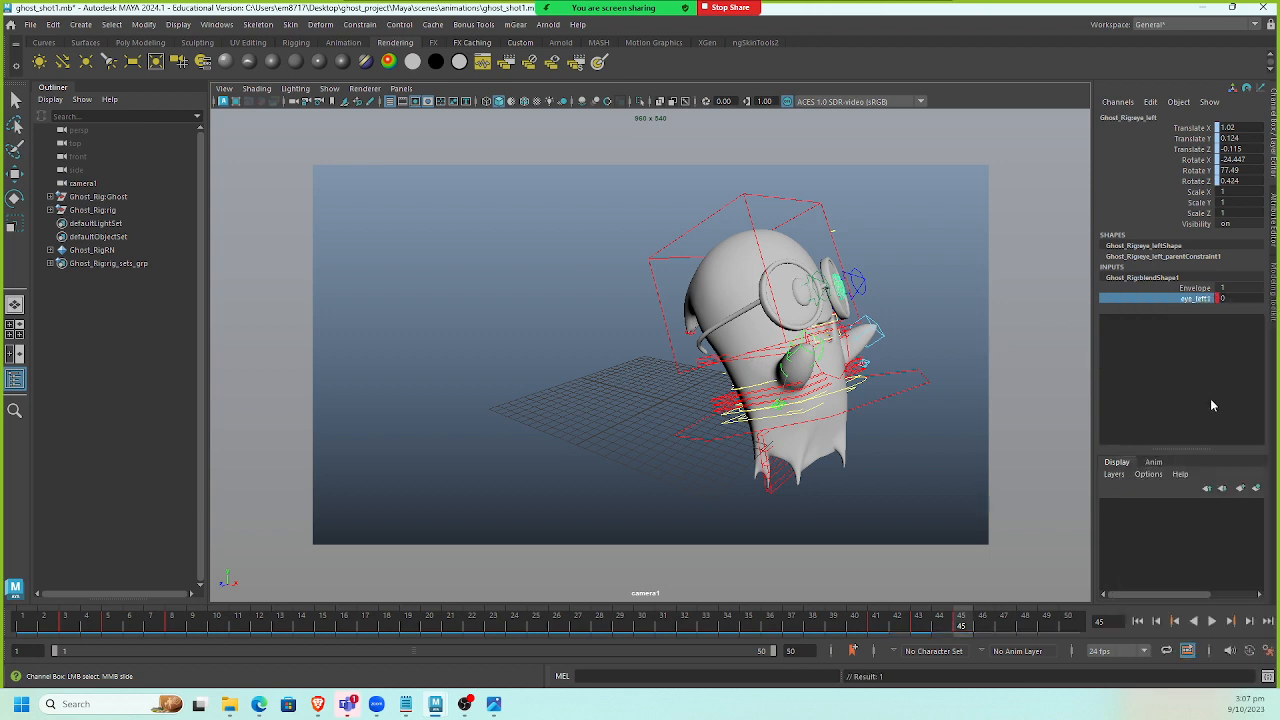
# Play the animation from the start to review both blinks.
pyautogui.click(1137, 621)
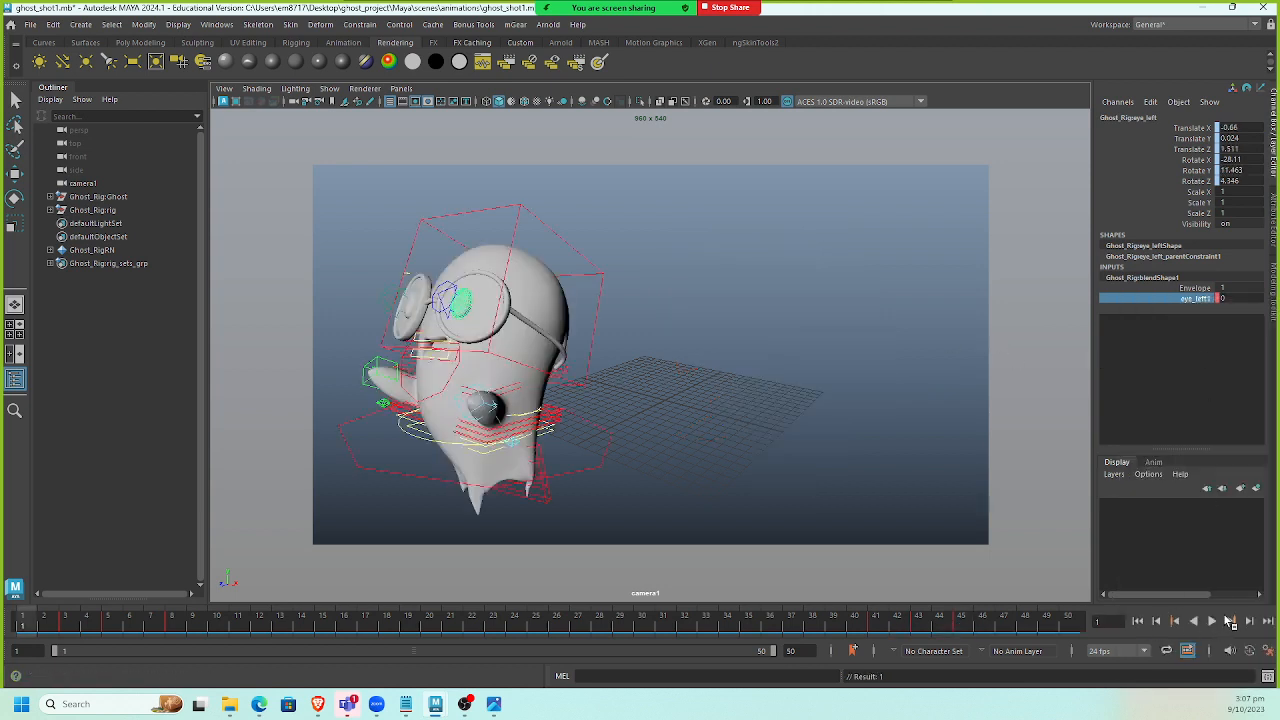
pyautogui.click(1211, 621)
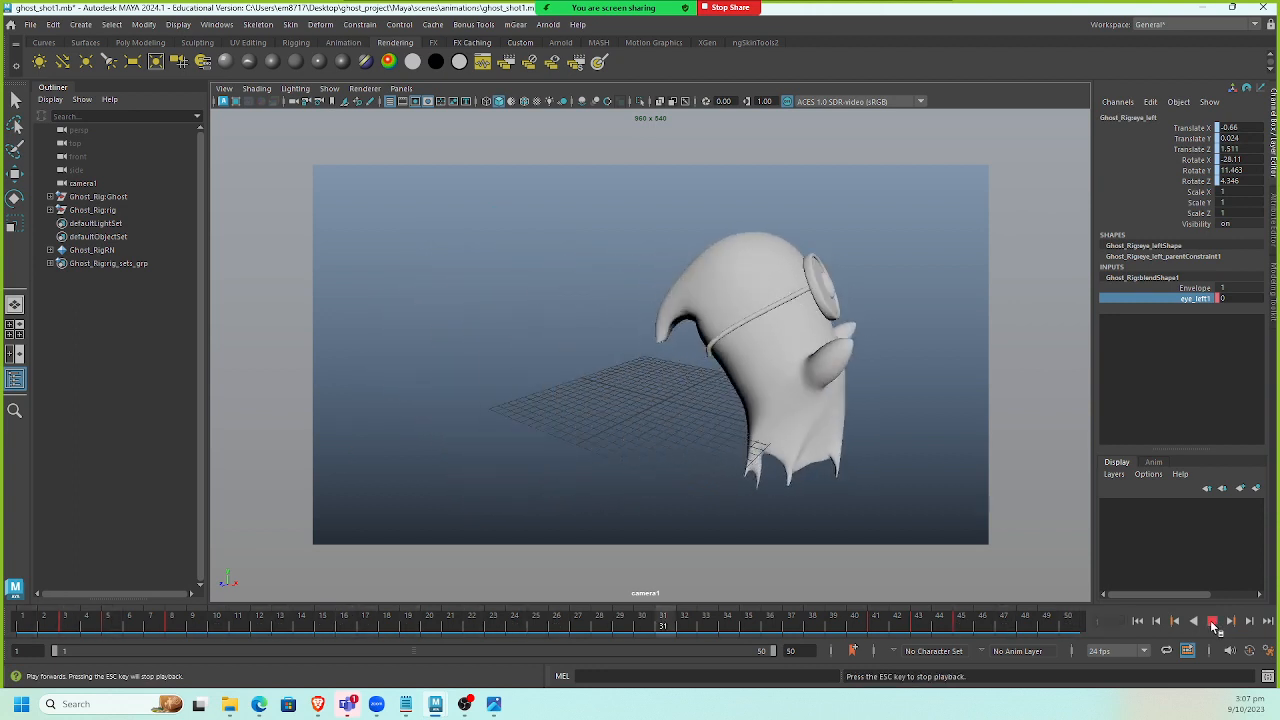
pyautogui.click(1211, 621)
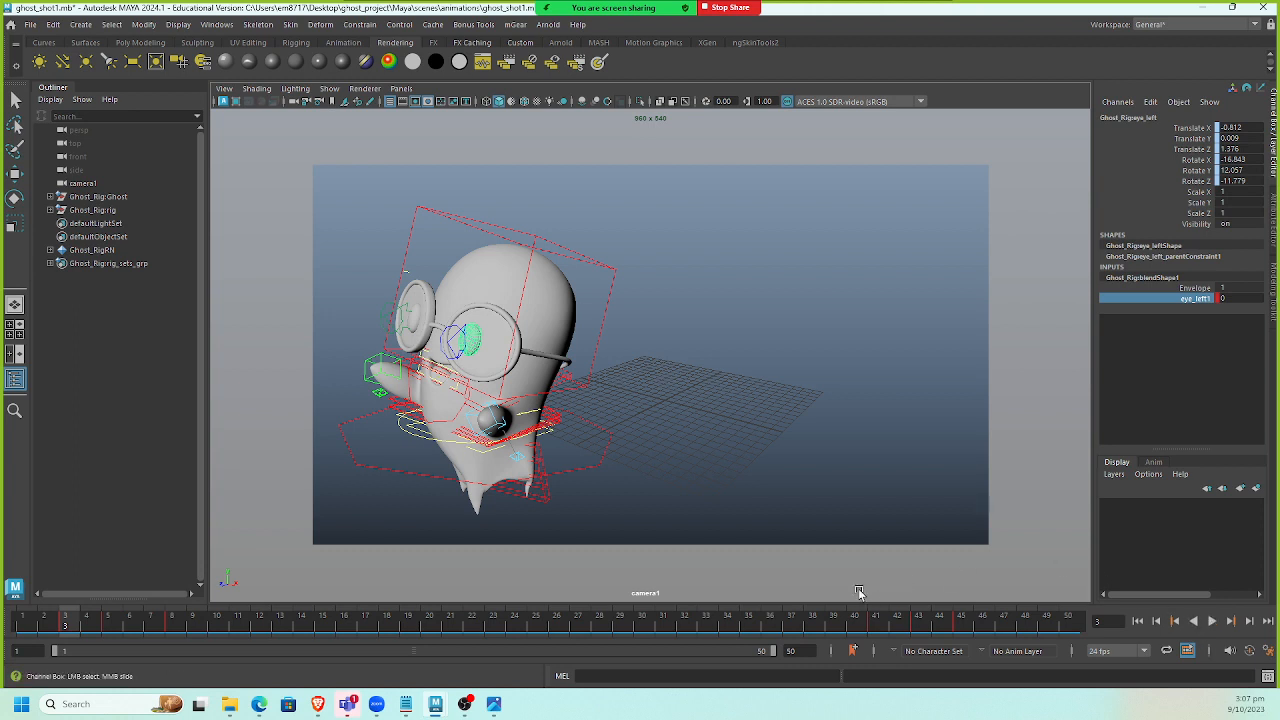
pyautogui.click(477, 434)
pyautogui.press('w')
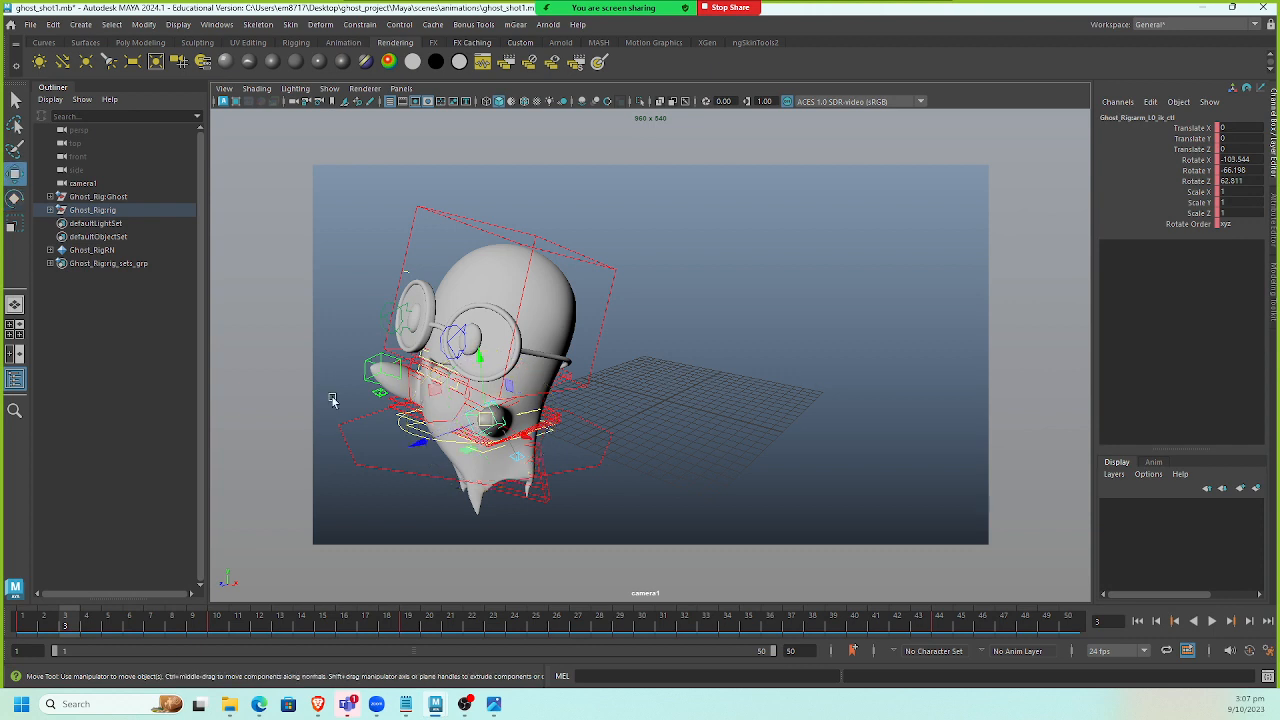
pyautogui.click(367, 383)
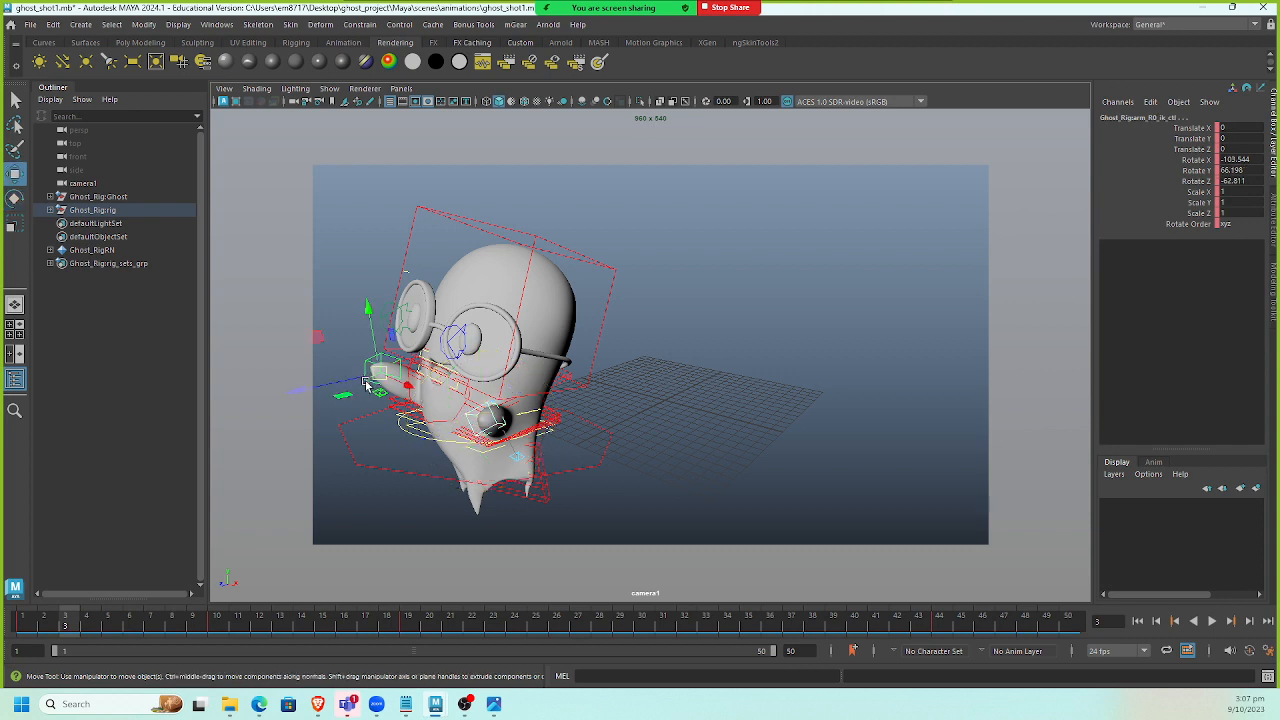
pyautogui.moveTo(366, 312); pyautogui.dragTo(382, 316)
pyautogui.hotkey('ctrl', 'z')
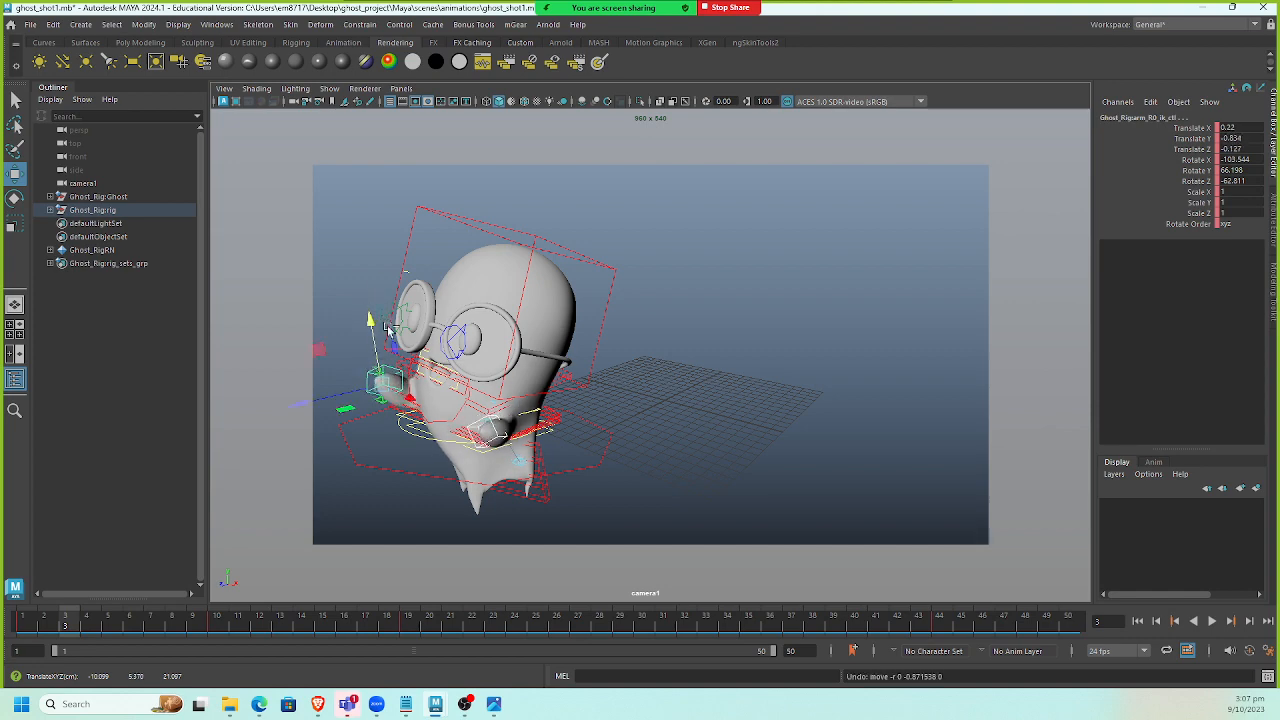
pyautogui.hotkey('ctrl', 'z')
pyautogui.click(482, 423)
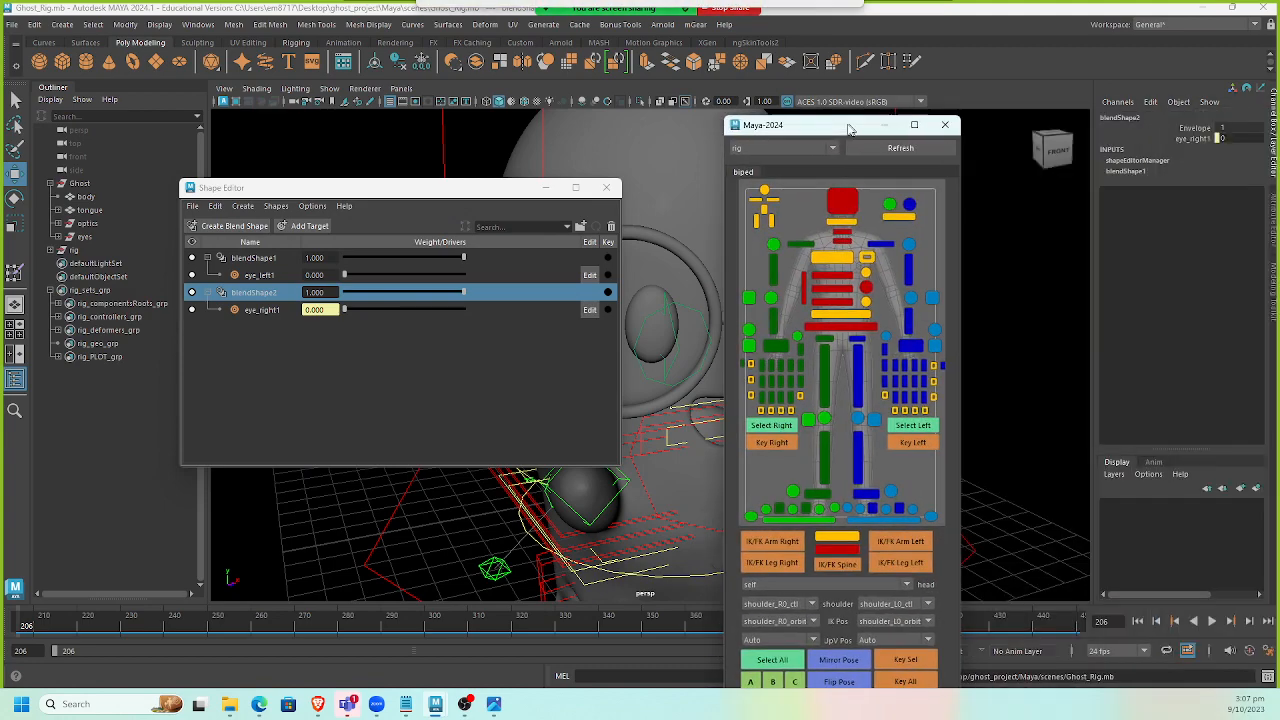
pyautogui.click(1206, 9)
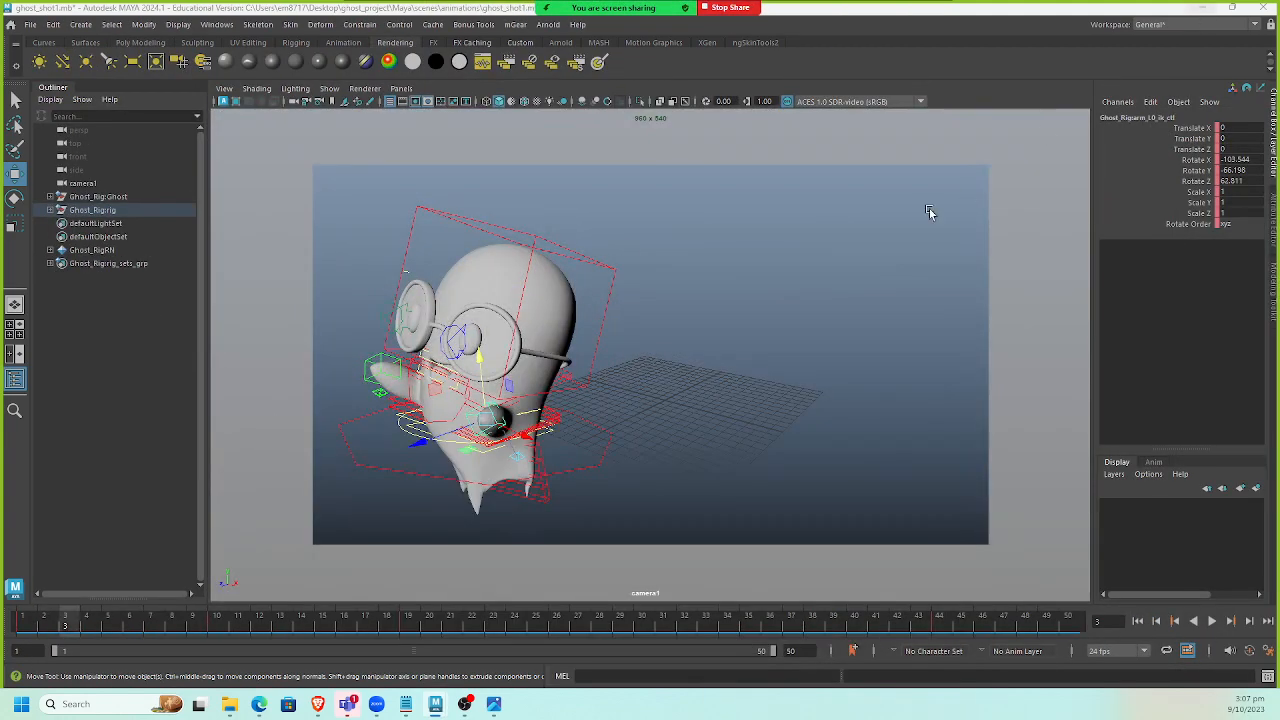
# Open the mGear Synoptic picker for the Ghost rig and reposition its window beside the viewport.
pyautogui.click(516, 25)
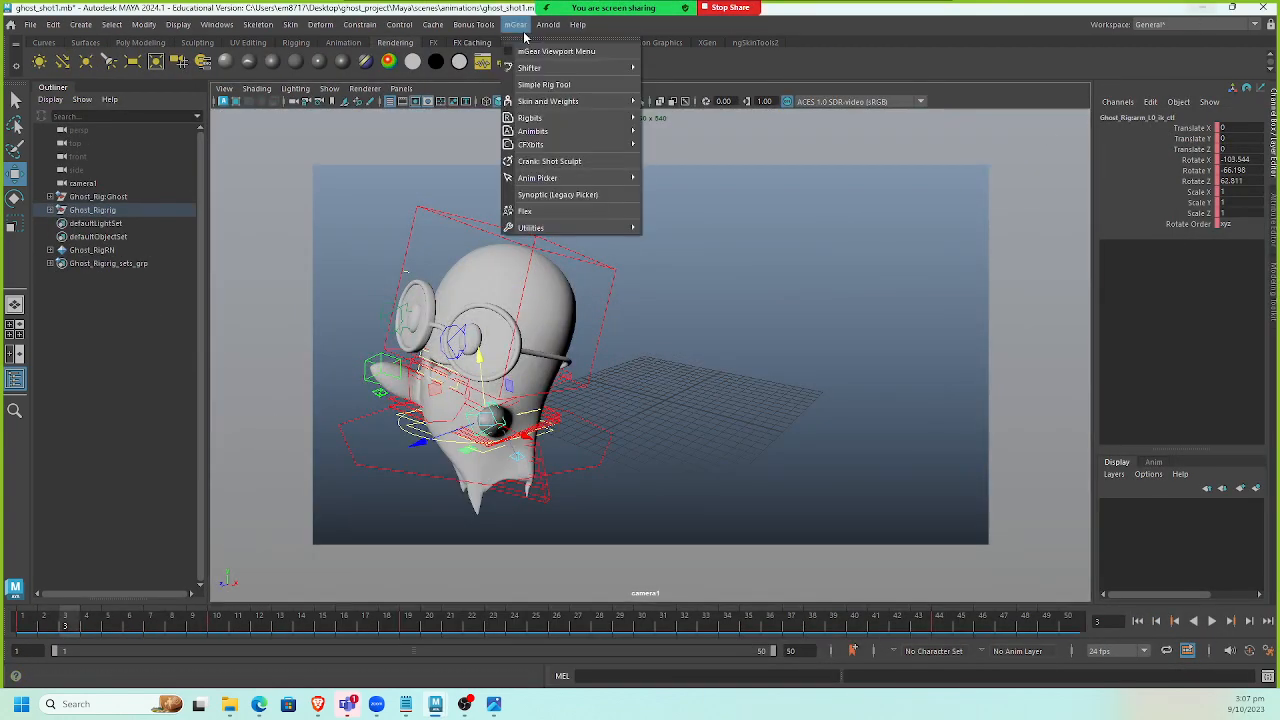
pyautogui.click(552, 194)
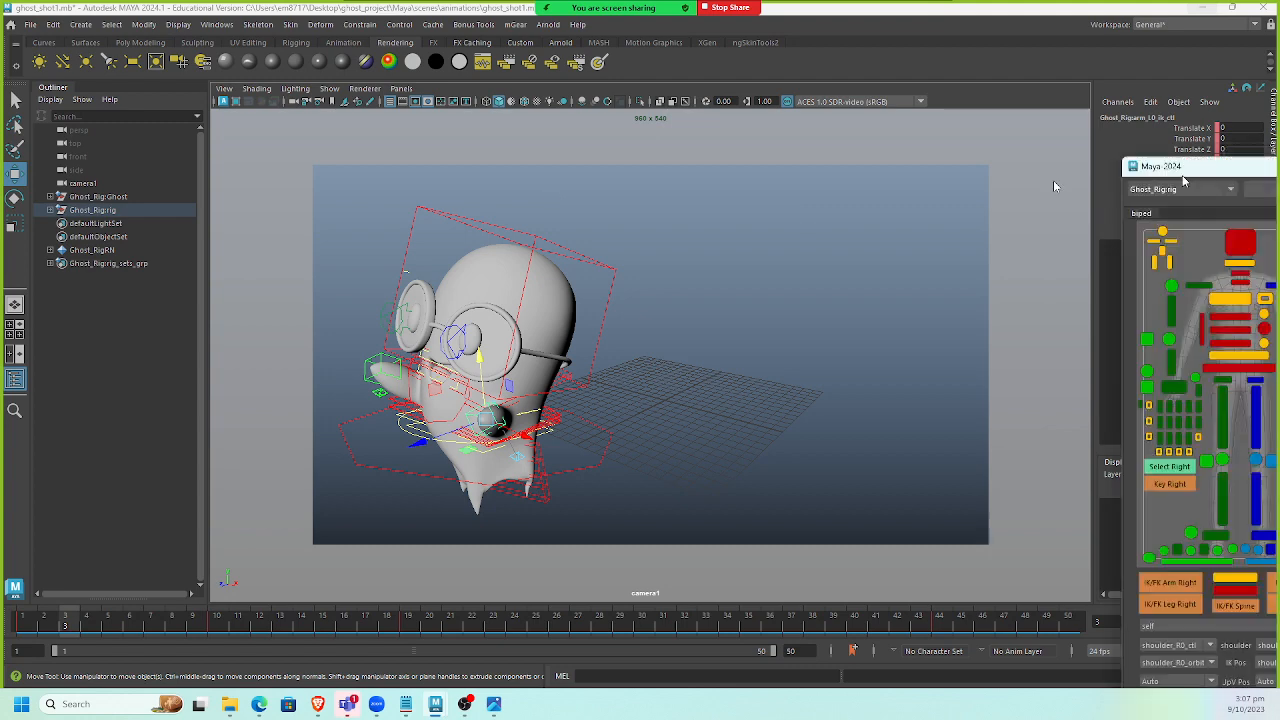
pyautogui.moveTo(1240, 171); pyautogui.dragTo(1029, 69)
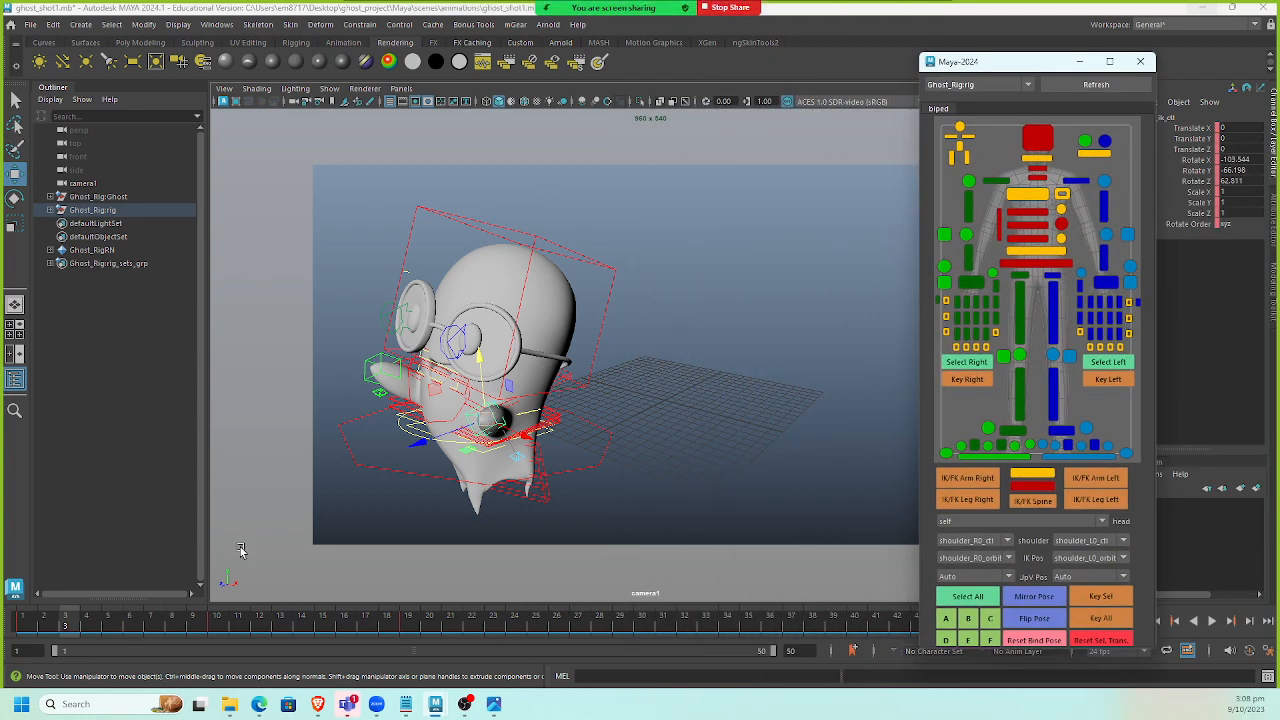
# At frame 1, move the lower hand control down and nudge the right arm control.
pyautogui.moveTo(70, 630); pyautogui.dragTo(22, 628)
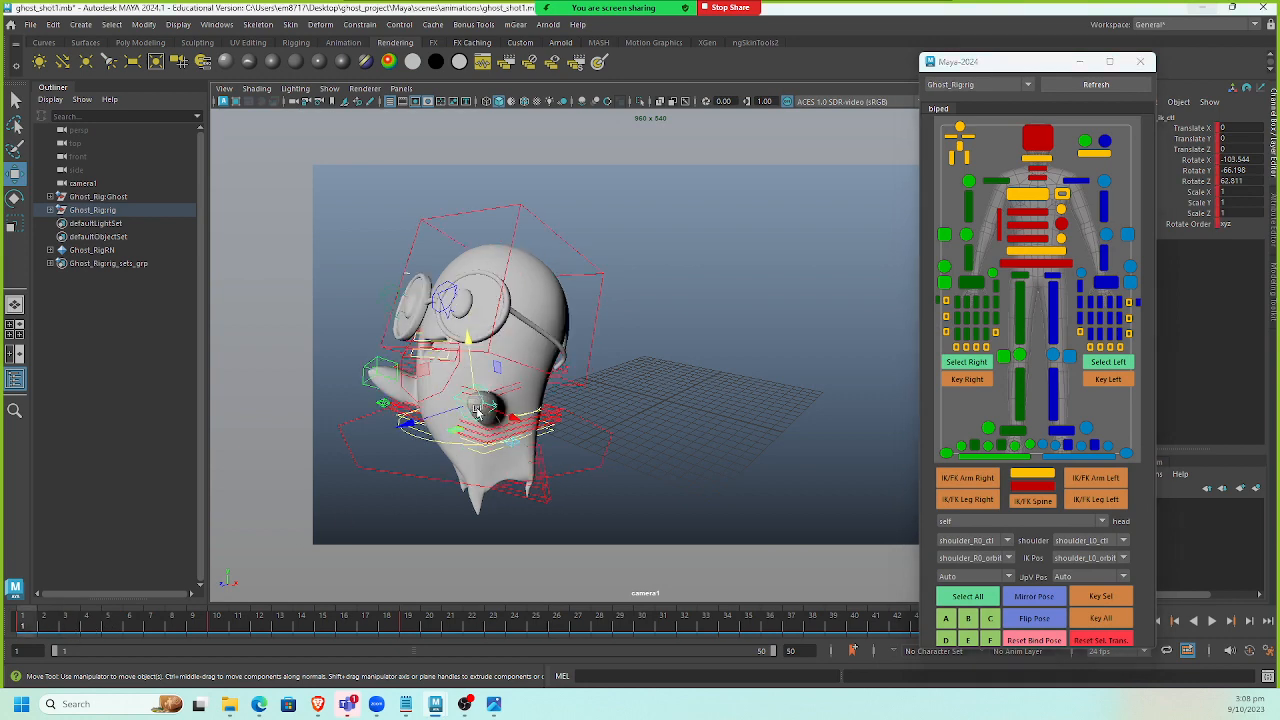
pyautogui.moveTo(474, 400); pyautogui.dragTo(488, 434)
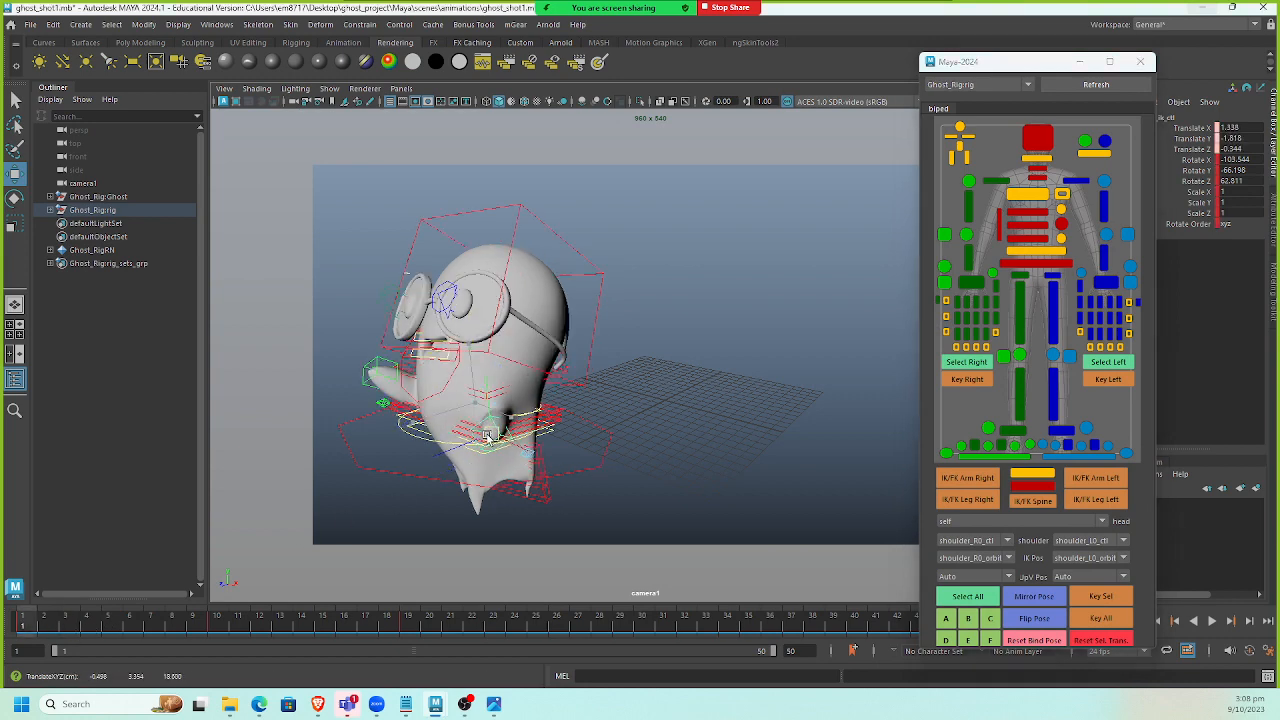
pyautogui.click(367, 386)
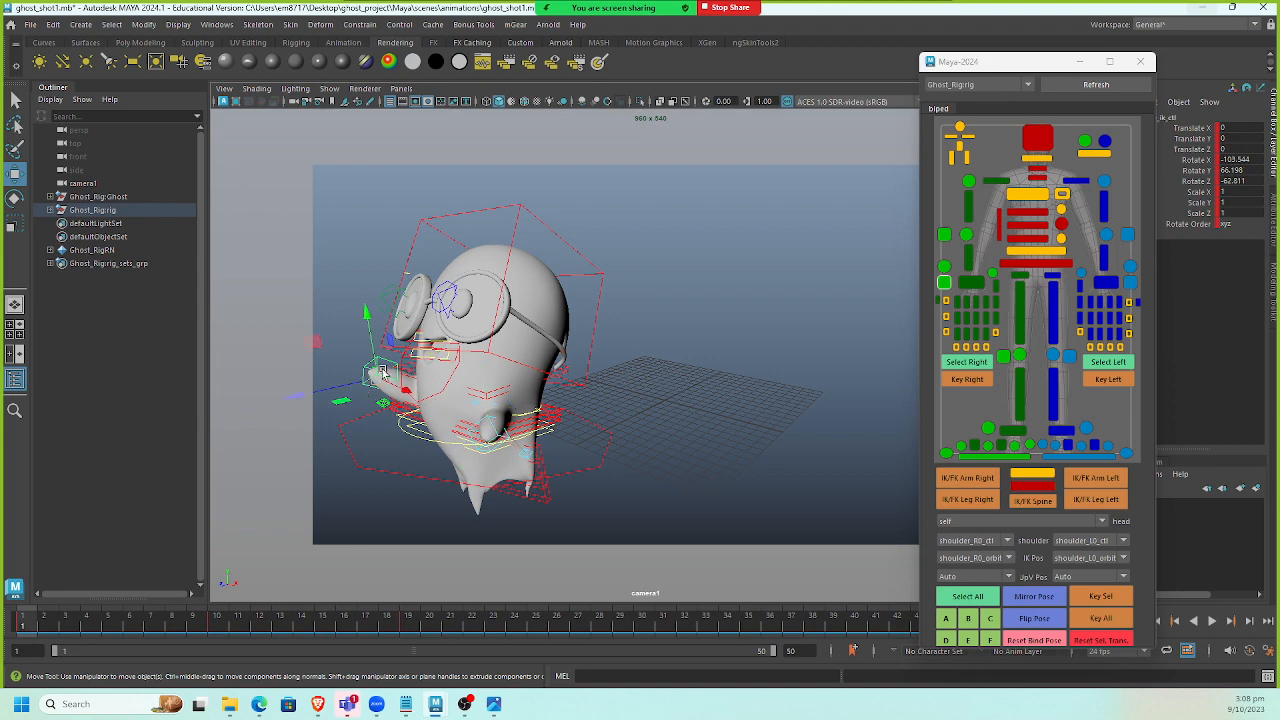
pyautogui.moveTo(379, 378)
pyautogui.mouseDown()
pyautogui.moveTo(373, 421)
pyautogui.moveTo(384, 383)
pyautogui.mouseUp()
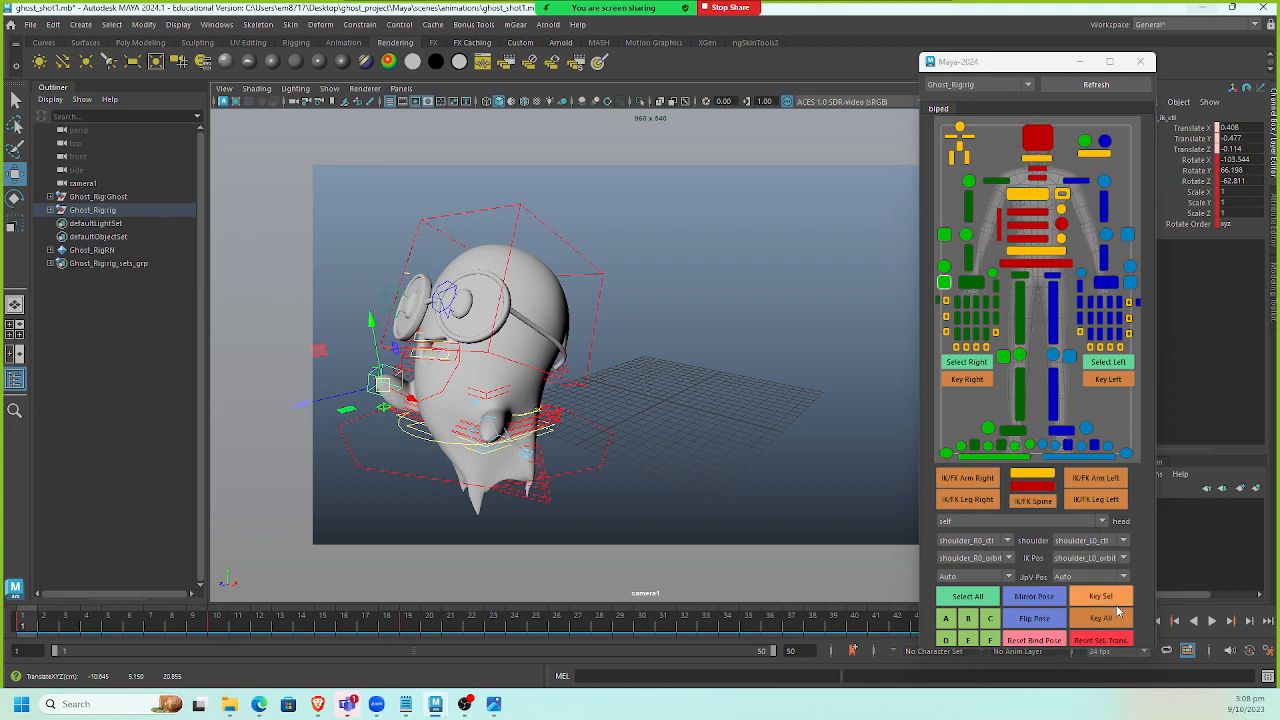
# At frame 12, select the left arm control, then move and rotate it.
pyautogui.hotkey('alt', 'v')
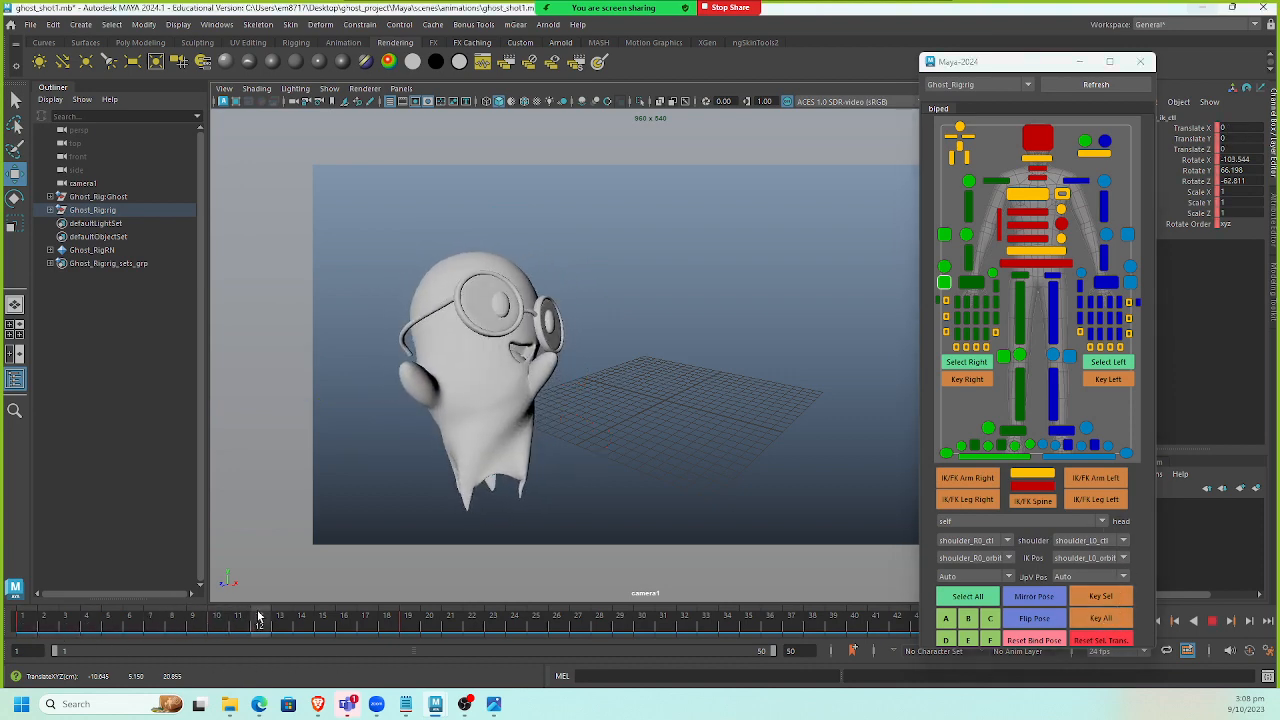
pyautogui.hotkey('alt', 'v')
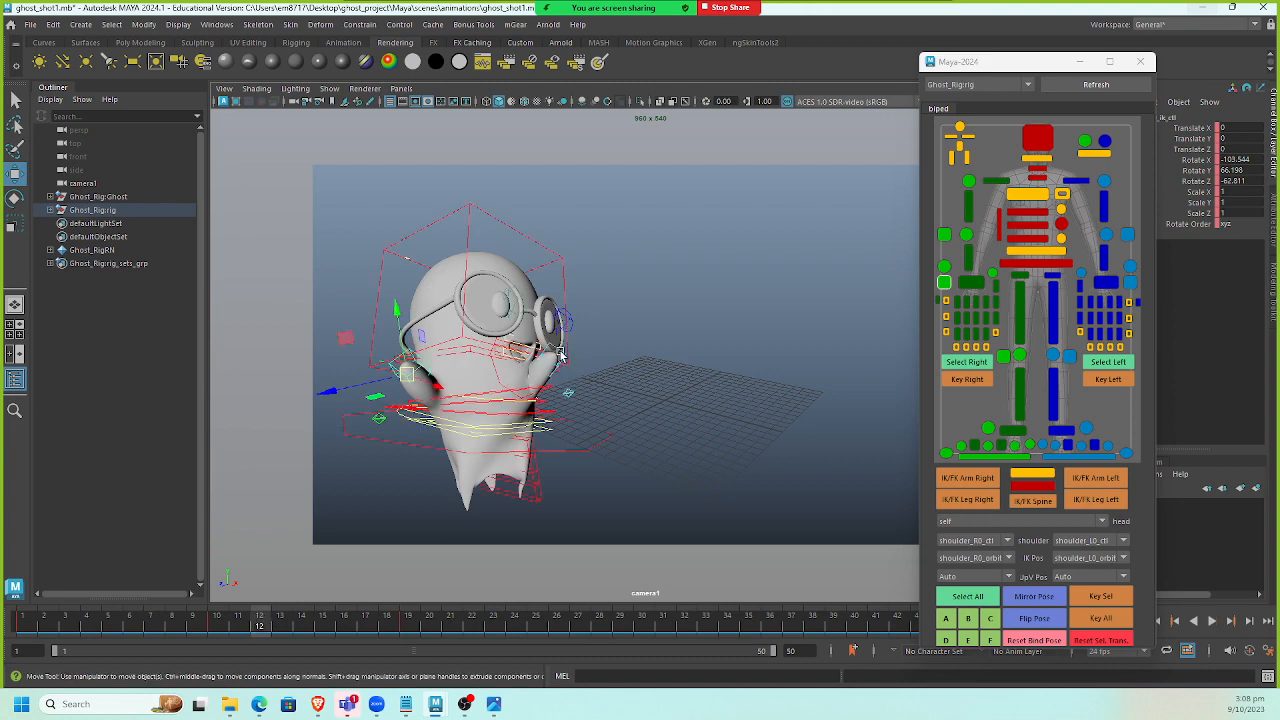
pyautogui.click(562, 355)
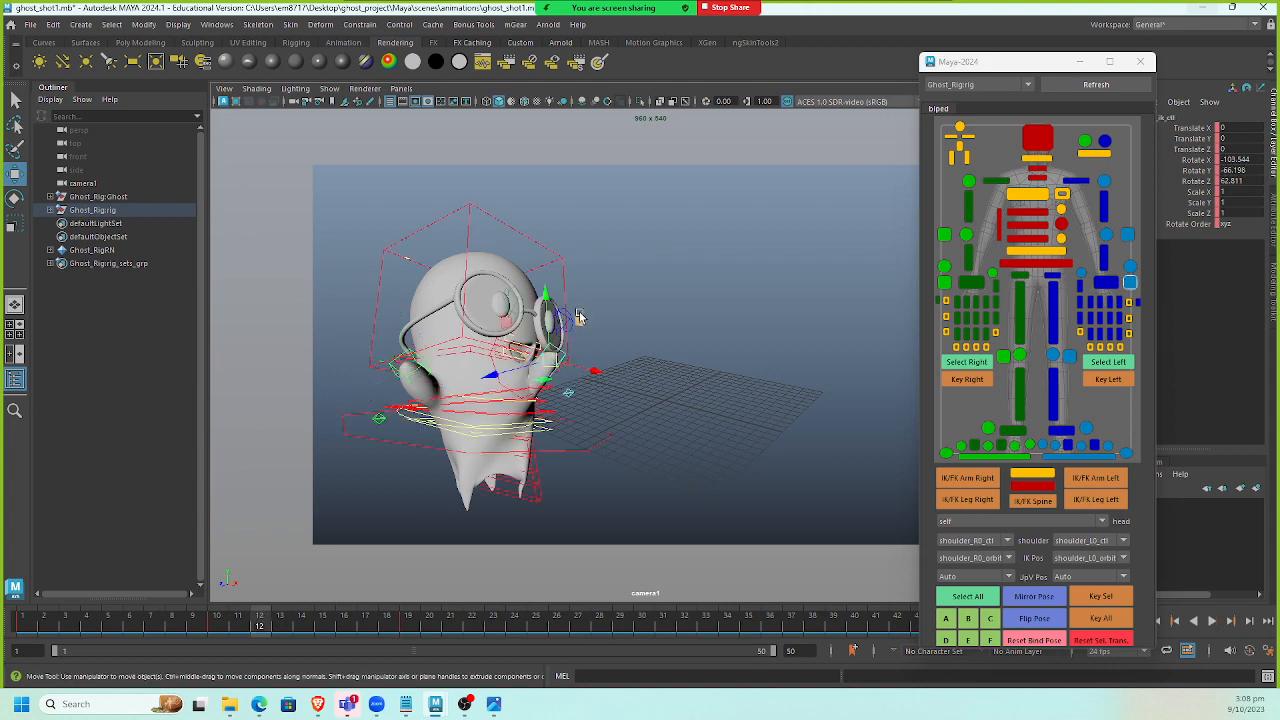
pyautogui.moveTo(549, 302)
pyautogui.mouseDown()
pyautogui.moveTo(551, 336)
pyautogui.moveTo(549, 318)
pyautogui.mouseUp()
pyautogui.press('e')
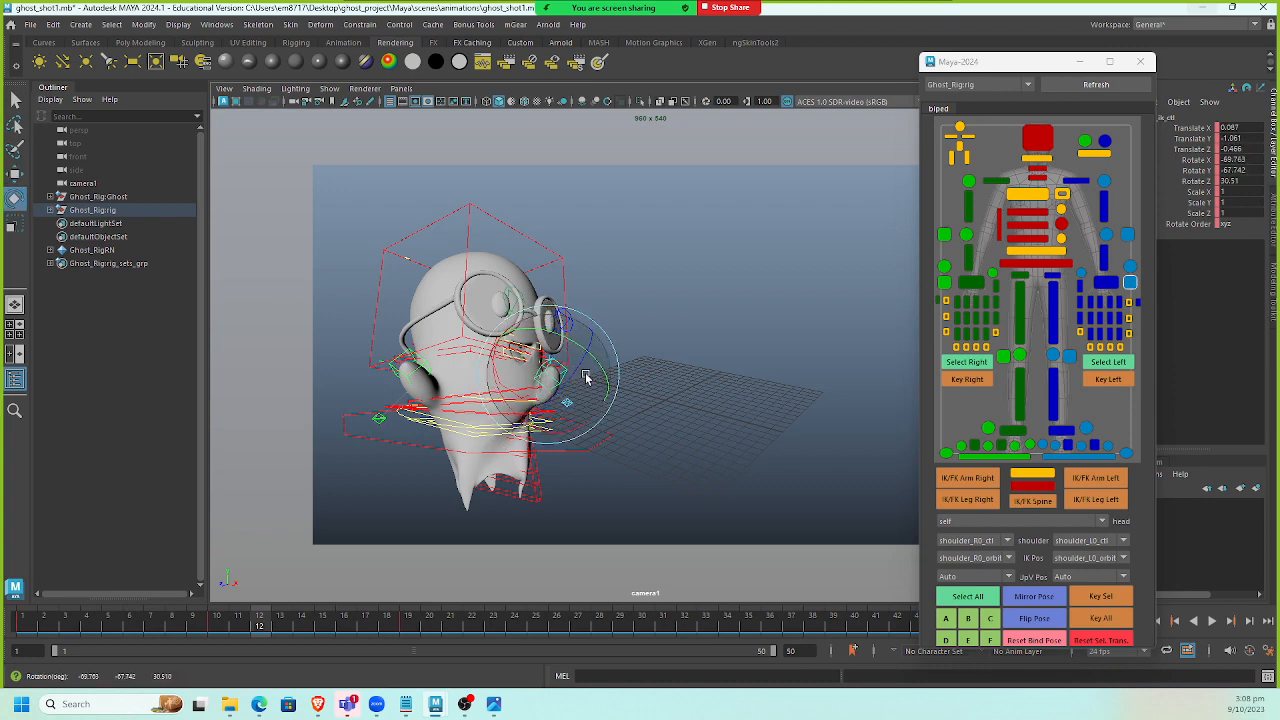
pyautogui.moveTo(596, 409); pyautogui.dragTo(614, 369)
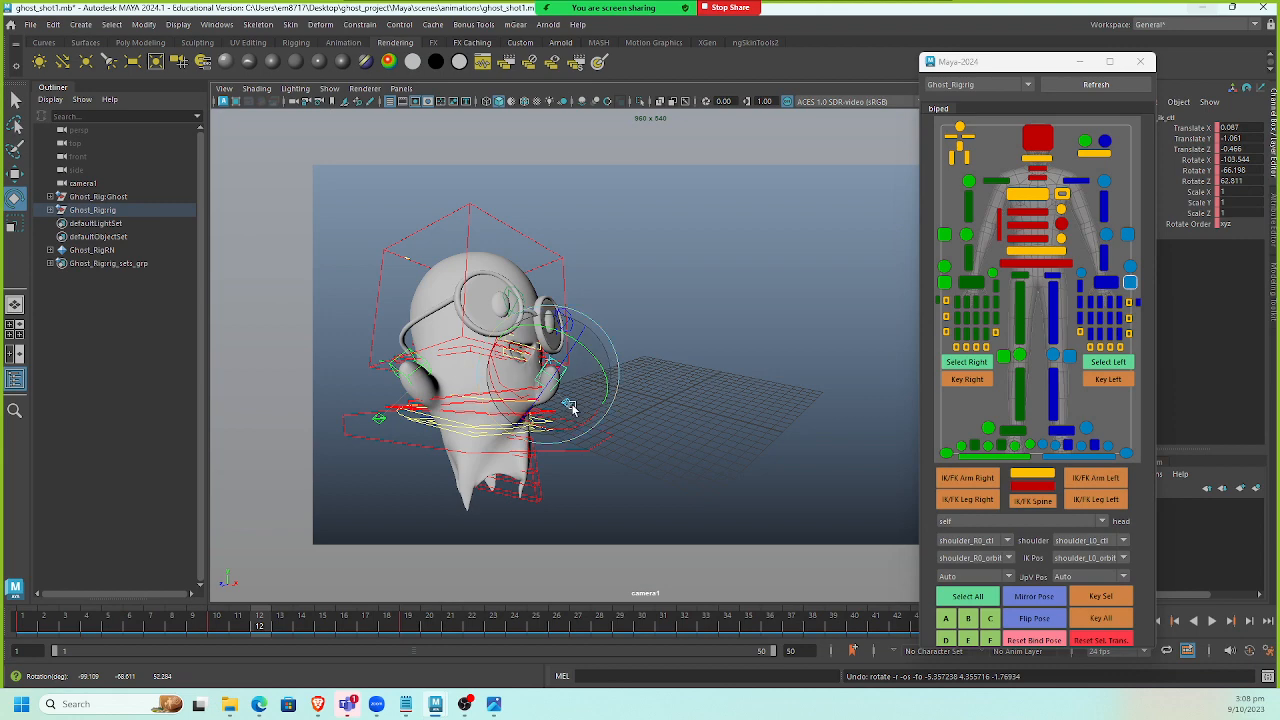
# At frame 12, move the hand control upward, then select the right arm control and key all controls.
pyautogui.click(709, 386)
pyautogui.click(571, 408)
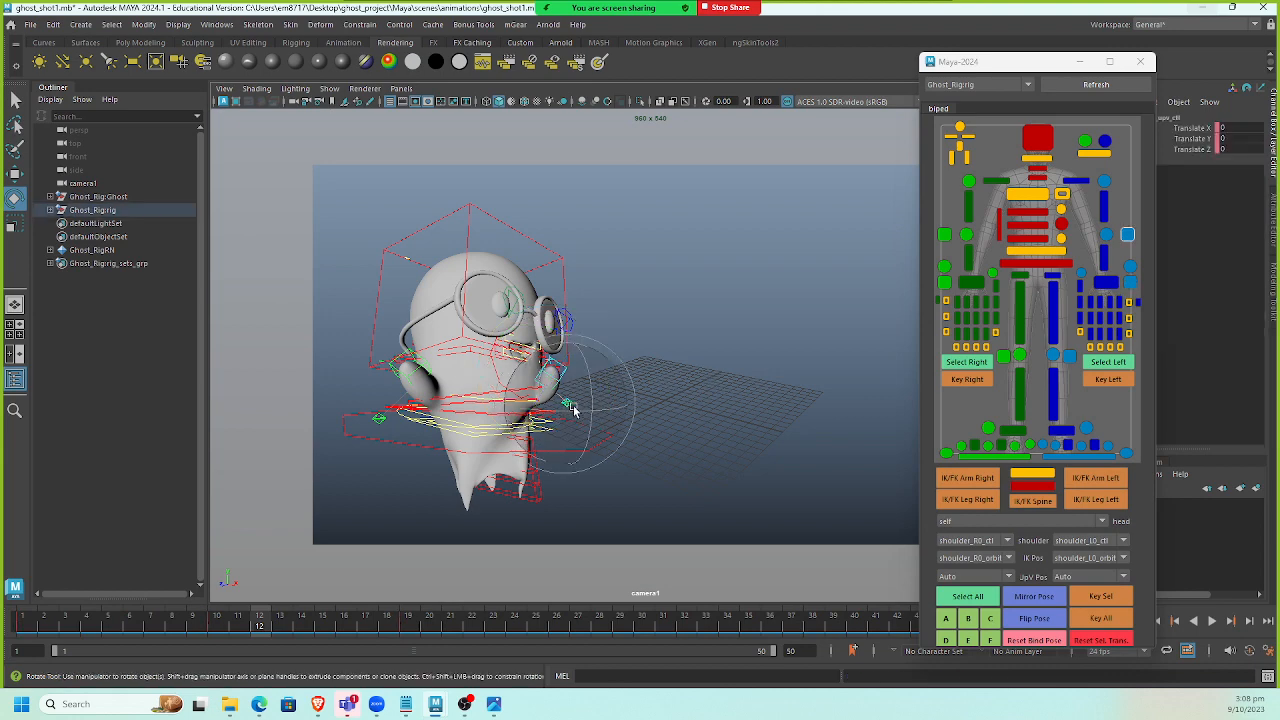
pyautogui.press('w')
pyautogui.moveTo(567, 404)
pyautogui.mouseDown()
pyautogui.moveTo(545, 392)
pyautogui.moveTo(547, 406)
pyautogui.moveTo(582, 384)
pyautogui.mouseUp()
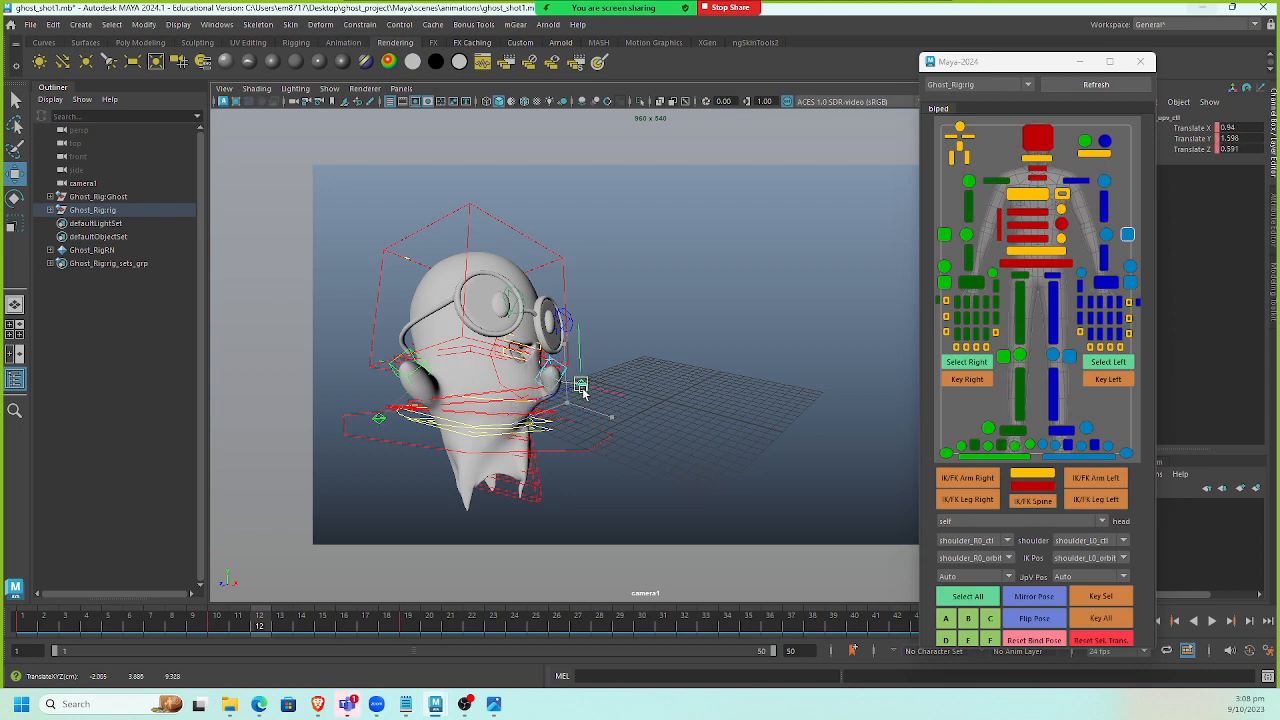
pyautogui.click(395, 372)
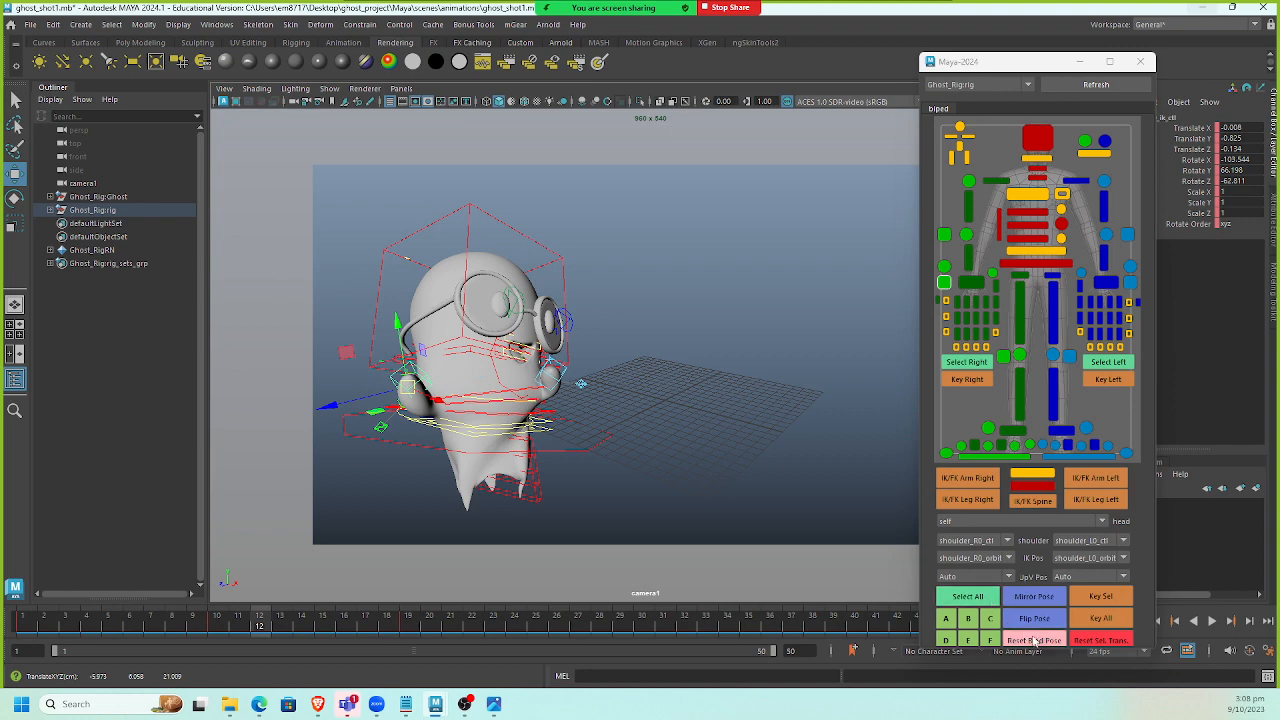
pyautogui.click(1107, 620)
# Play the animation from frame 1 to review the arm motion.
pyautogui.moveTo(242, 627); pyautogui.dragTo(15, 623)
pyautogui.hotkey('alt', 'v')
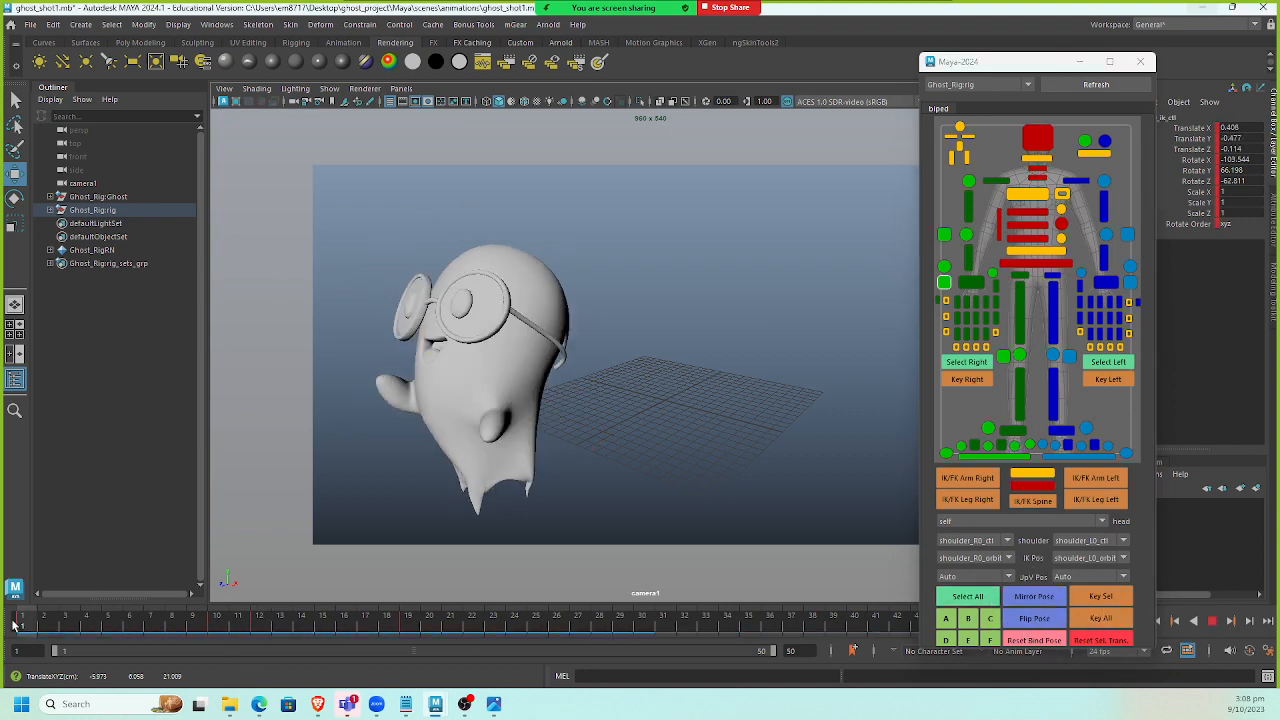
# At frame 20, try moving the arm control and undo the move.
pyautogui.moveTo(147, 632); pyautogui.dragTo(428, 634)
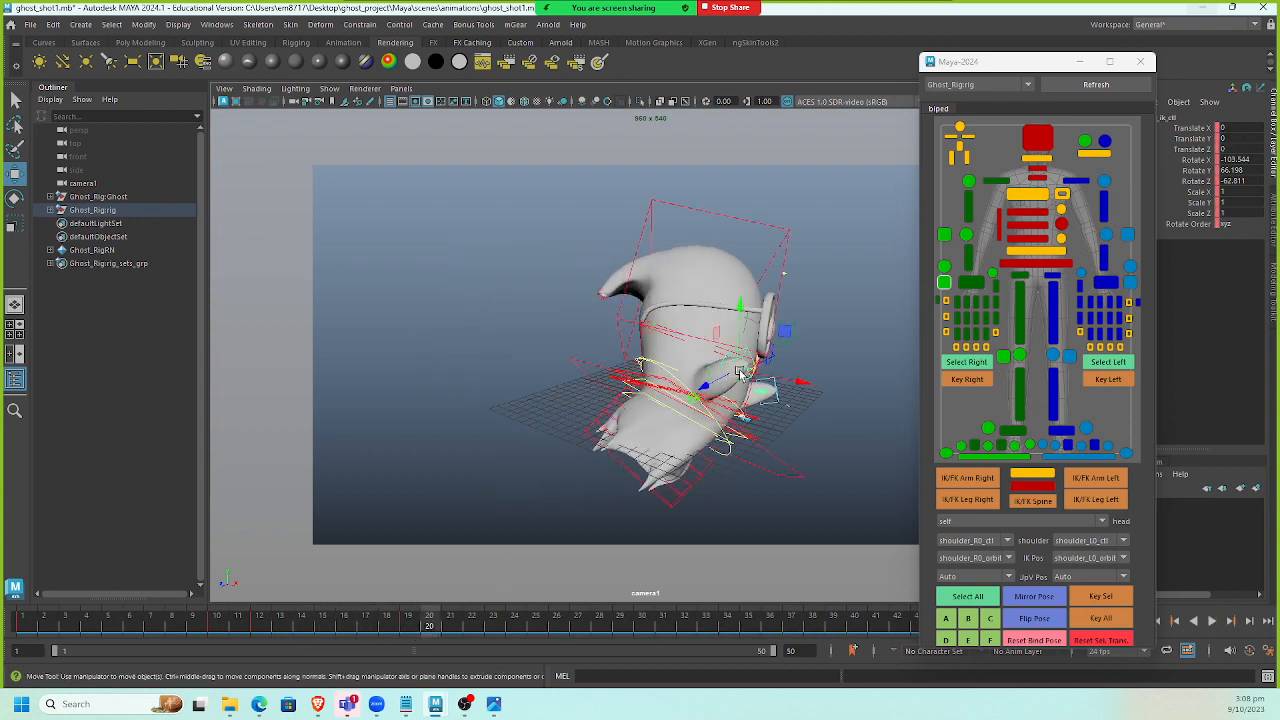
pyautogui.moveTo(697, 371); pyautogui.dragTo(623, 372)
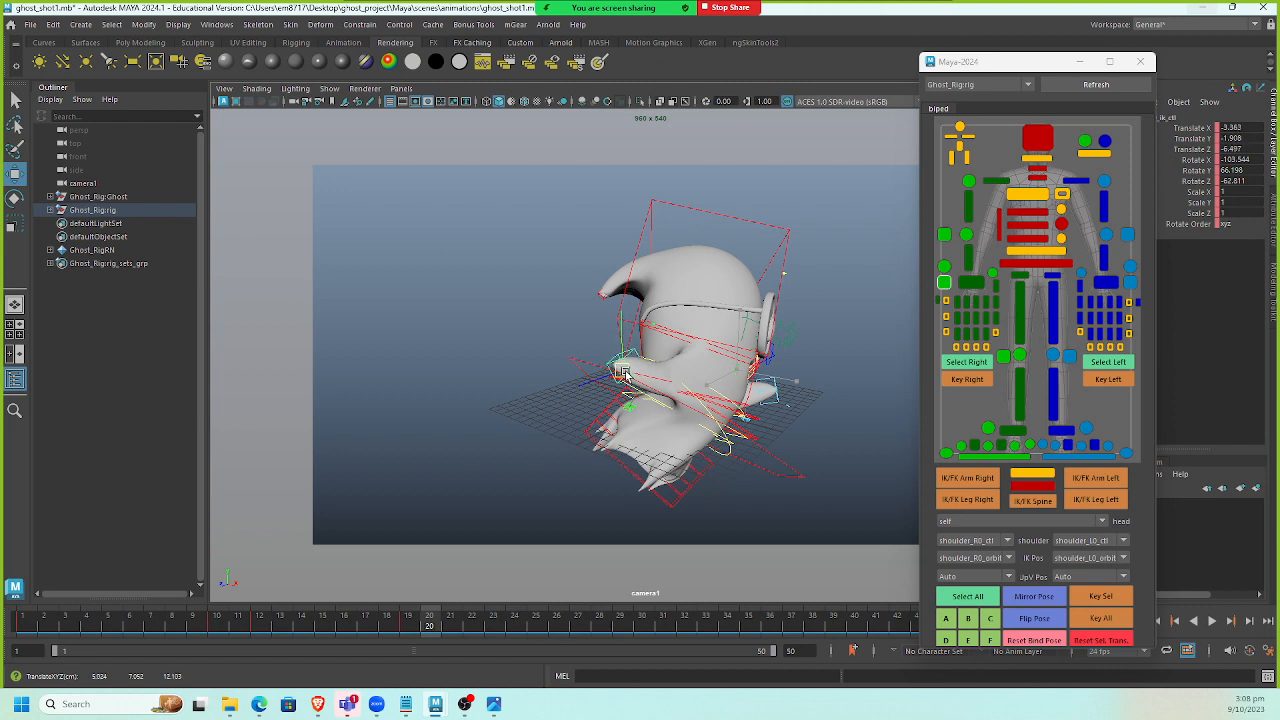
pyautogui.hotkey('ctrl', 'z')
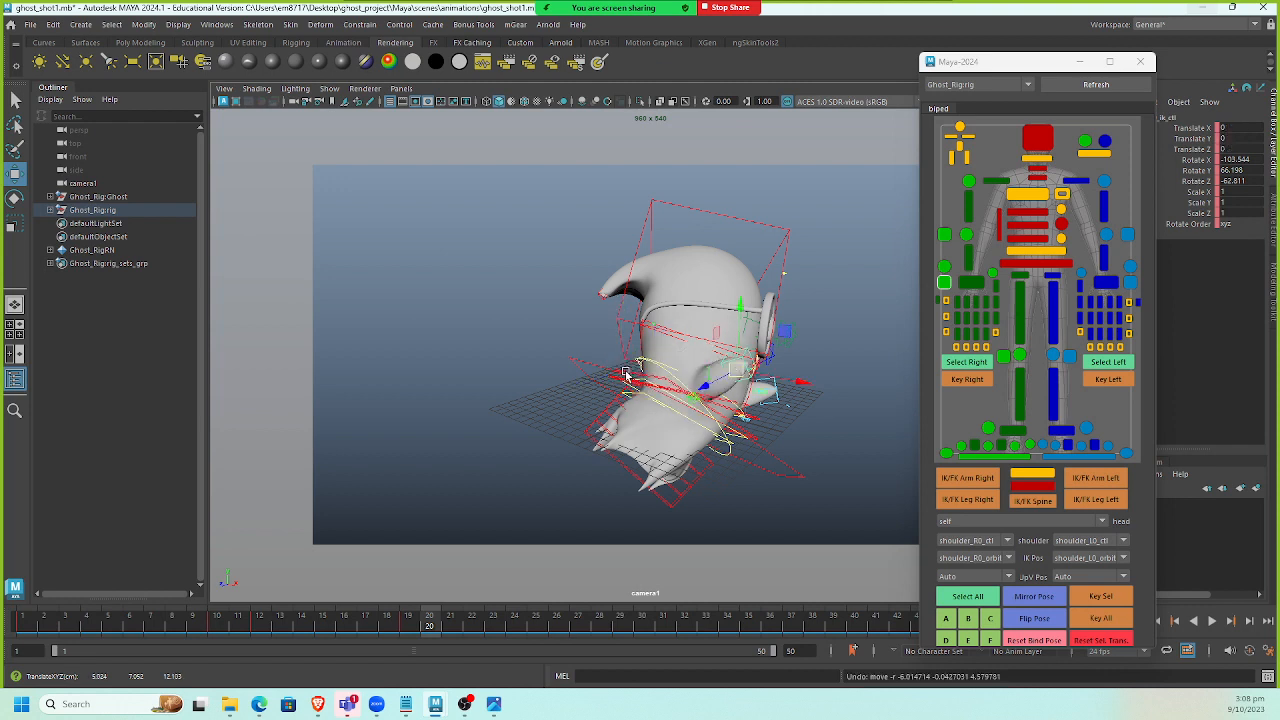
# Move the picker aside, key all controls at frame 18, then pull the arm control inward and key all again.
pyautogui.moveTo(997, 75); pyautogui.dragTo(1054, 74)
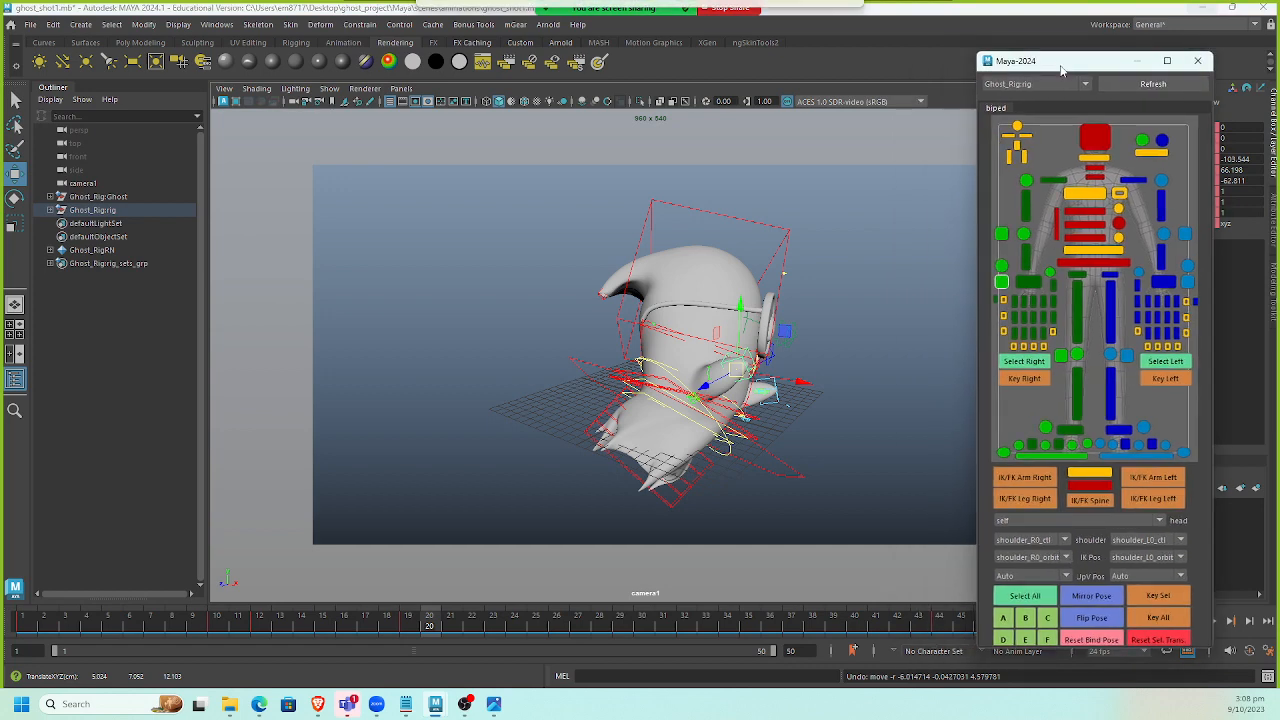
pyautogui.moveTo(468, 620); pyautogui.dragTo(385, 642)
pyautogui.click(1158, 618)
pyautogui.moveTo(659, 380); pyautogui.dragTo(544, 379)
pyautogui.click(736, 393)
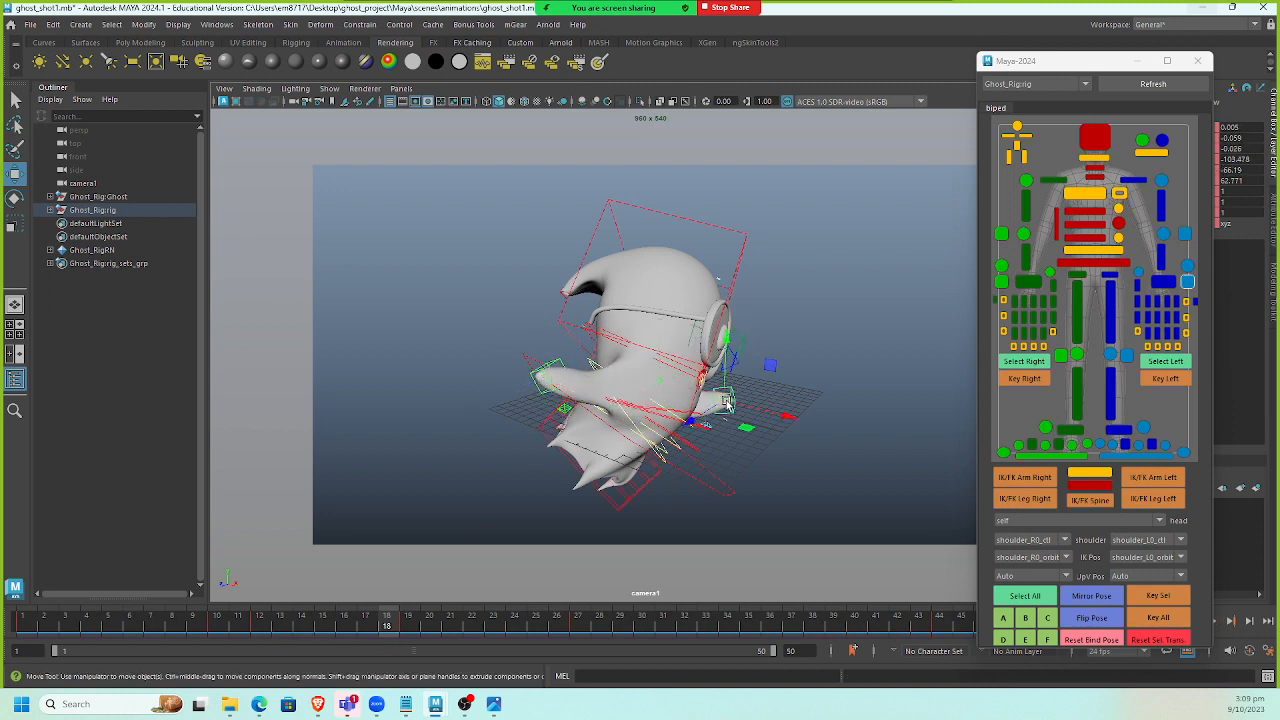
pyautogui.moveTo(724, 401); pyautogui.dragTo(665, 384)
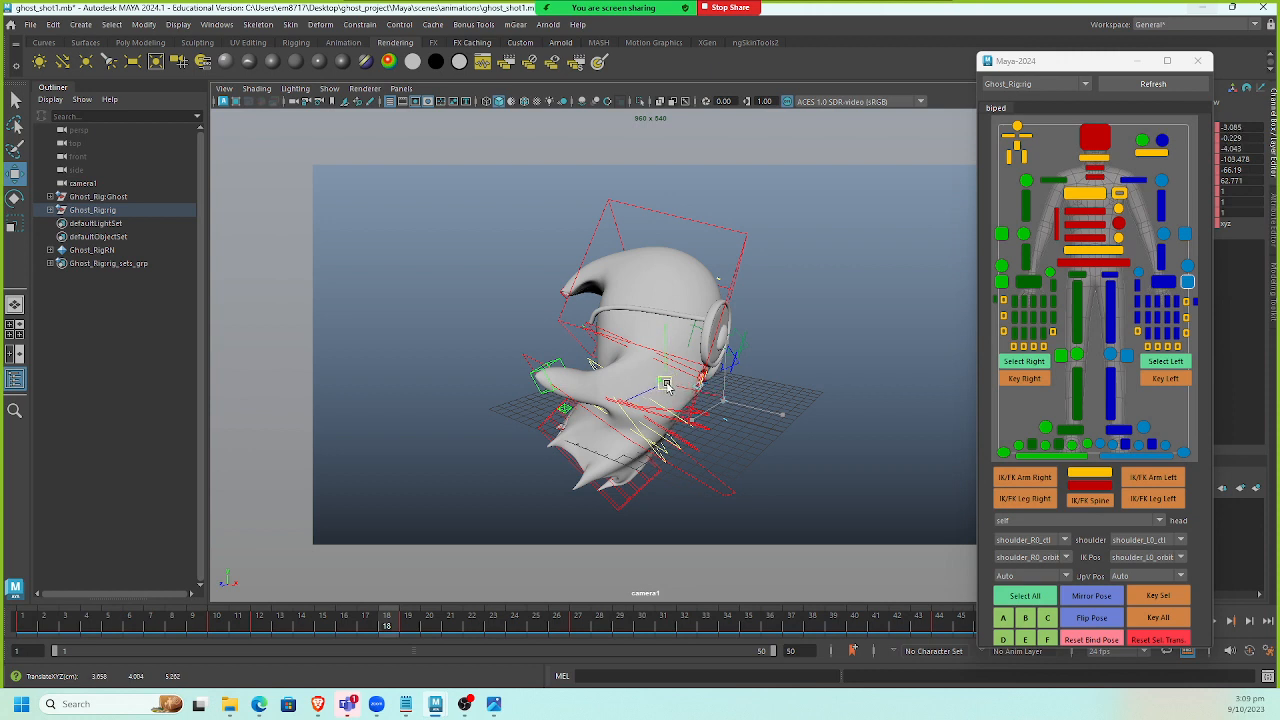
pyautogui.click(1153, 617)
# Close the picker and play the animation back from the start.
pyautogui.moveTo(385, 627); pyautogui.dragTo(129, 626)
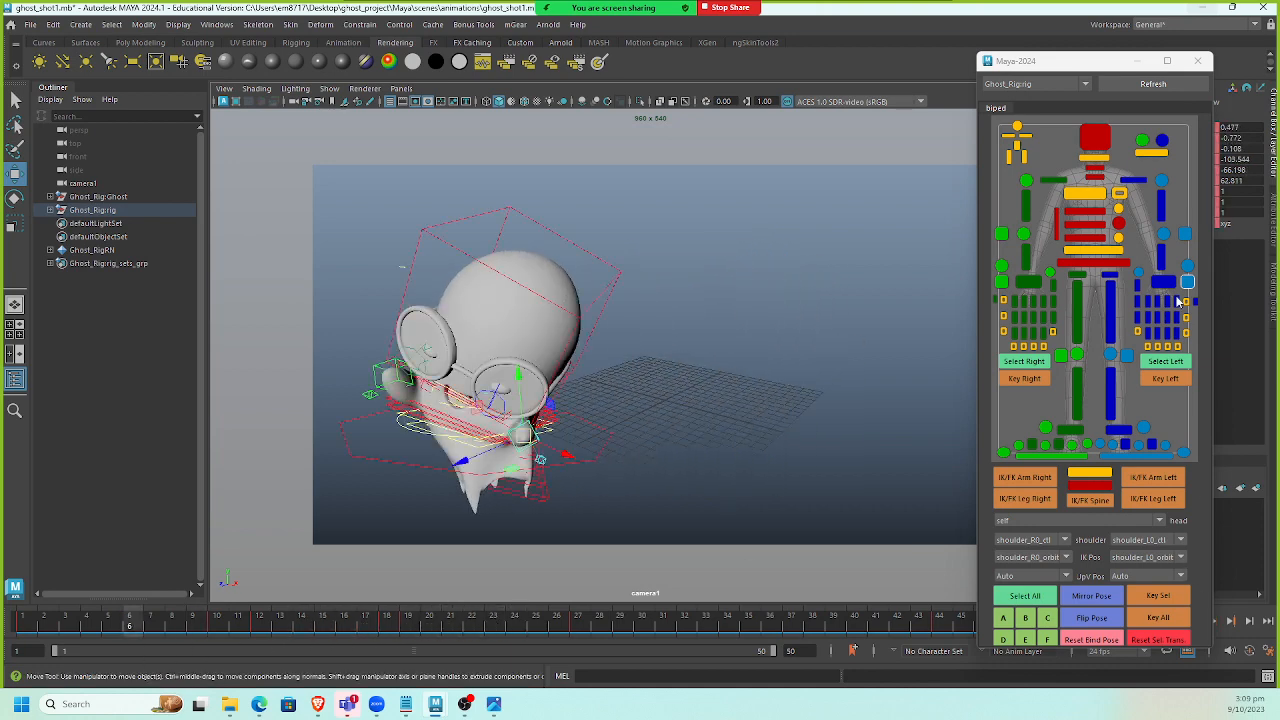
pyautogui.click(1197, 61)
pyautogui.click(1212, 621)
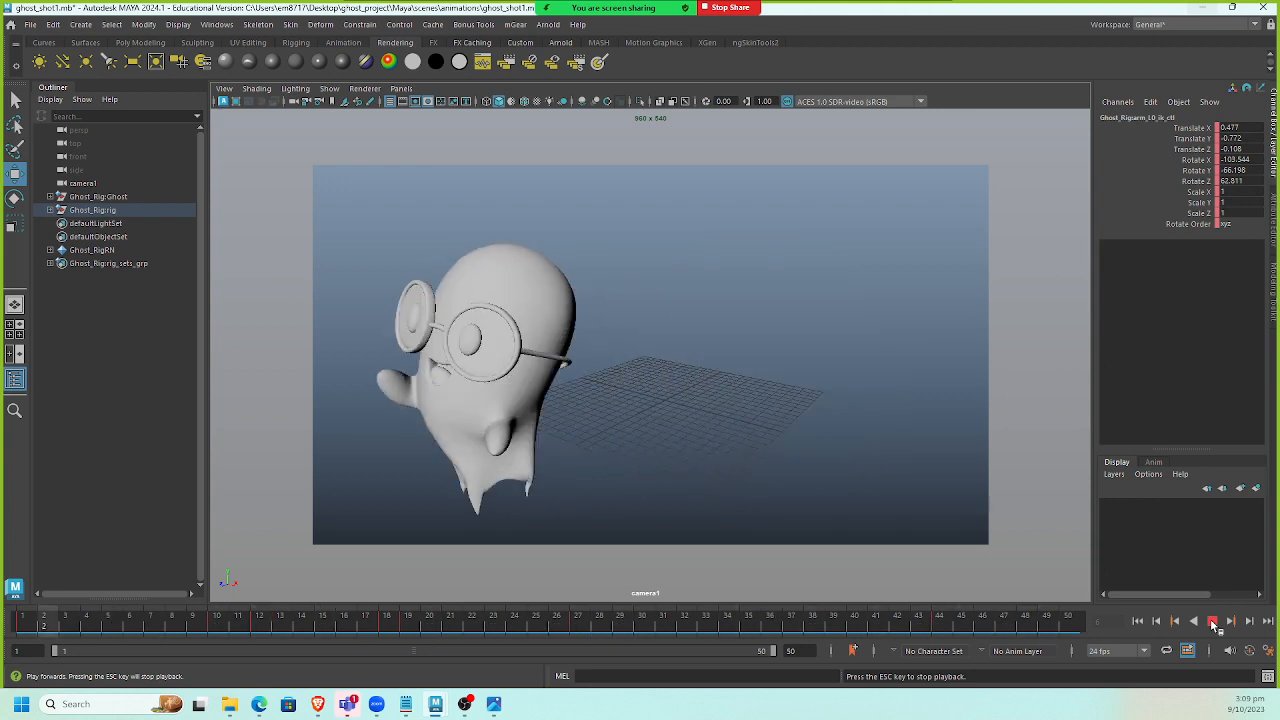
pyautogui.click(1212, 621)
pyautogui.click(1142, 624)
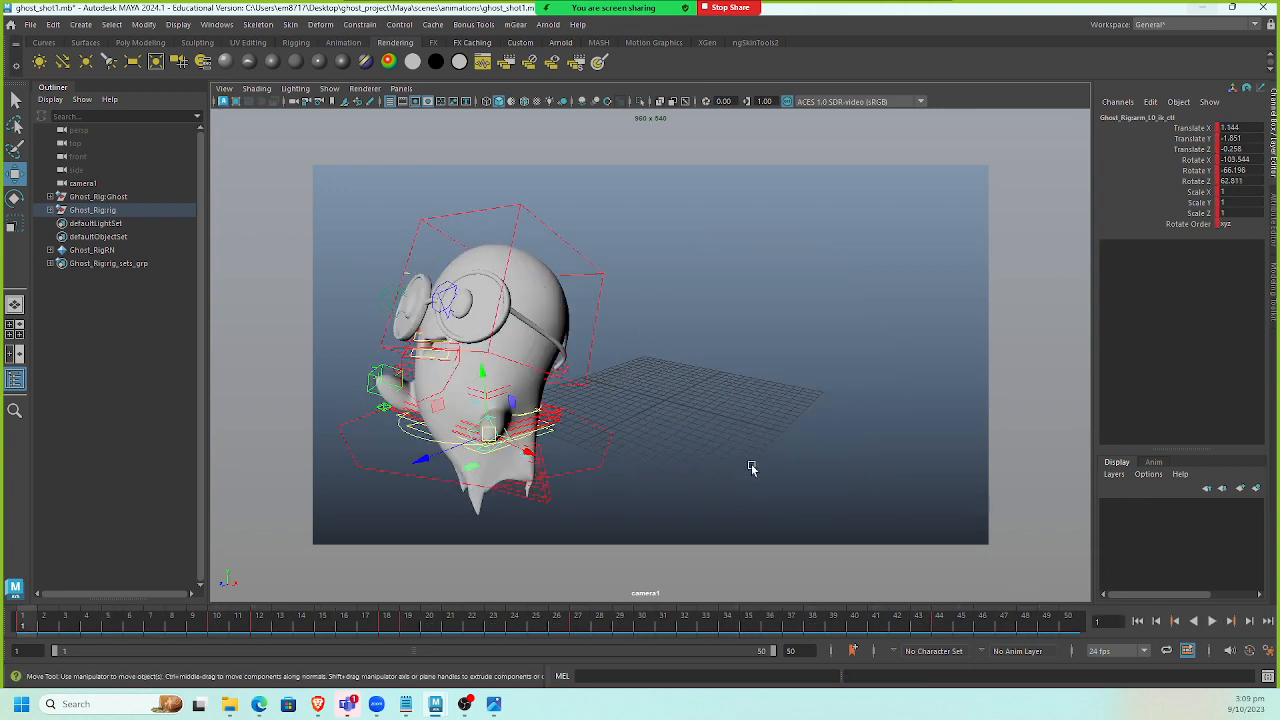
# Select the face control and break the connections on its spring chain intensity, damping and stiffness attributes.
pyautogui.click(408, 274)
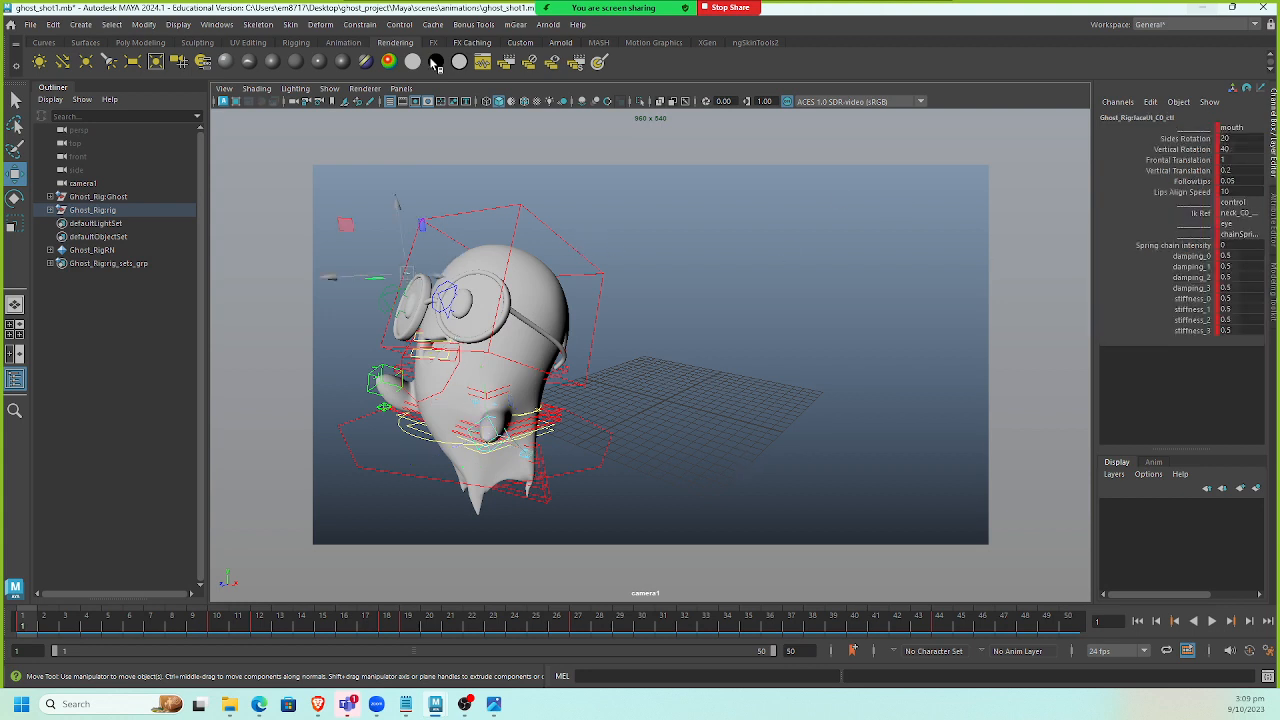
pyautogui.click(403, 90)
pyautogui.moveTo(474, 104)
pyautogui.click(559, 107)
pyautogui.press('space')
pyautogui.moveTo(509, 240); pyautogui.dragTo(510, 186)
pyautogui.keyDown('alt'); pyautogui.moveTo(564, 297); pyautogui.dragTo(661, 401, button='middle'); pyautogui.keyUp('alt')
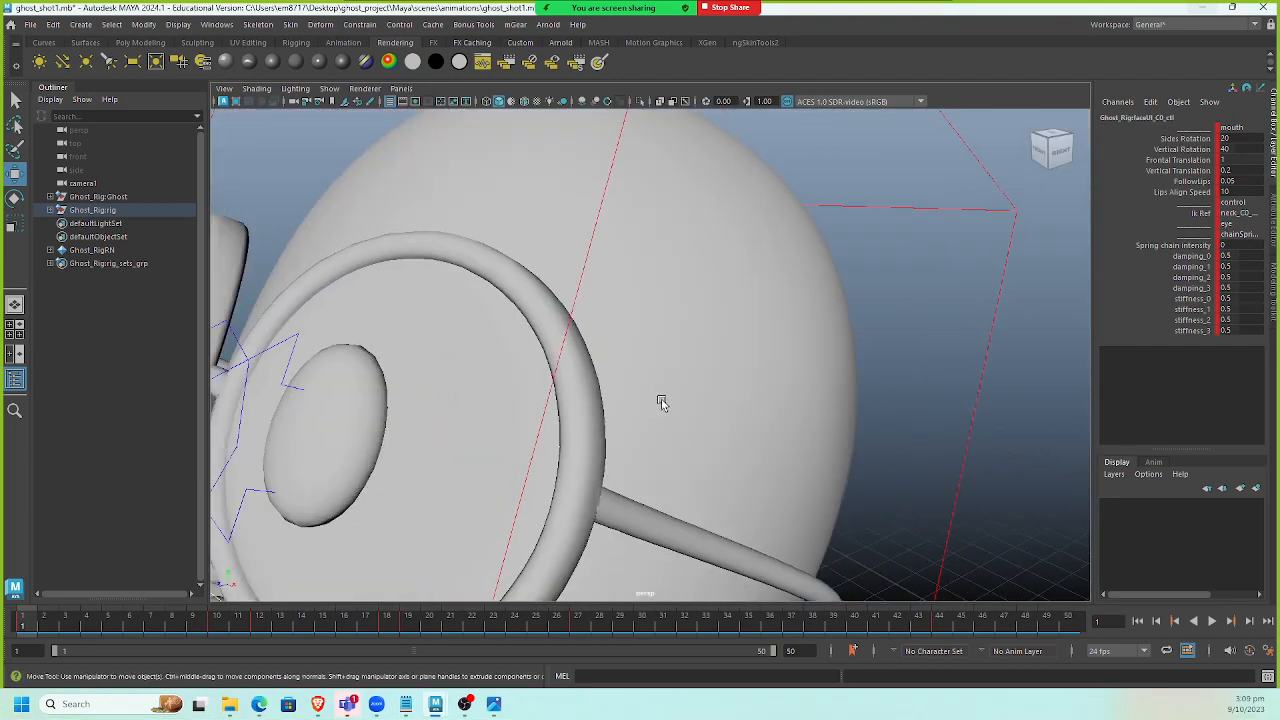
pyautogui.keyDown('alt'); pyautogui.moveTo(661, 401); pyautogui.dragTo(611, 337, button='right'); pyautogui.keyUp('alt')
pyautogui.keyDown('alt'); pyautogui.moveTo(611, 337); pyautogui.dragTo(394, 301); pyautogui.keyUp('alt')
pyautogui.keyDown('alt'); pyautogui.moveTo(394, 301); pyautogui.dragTo(384, 261, button='middle'); pyautogui.keyUp('alt')
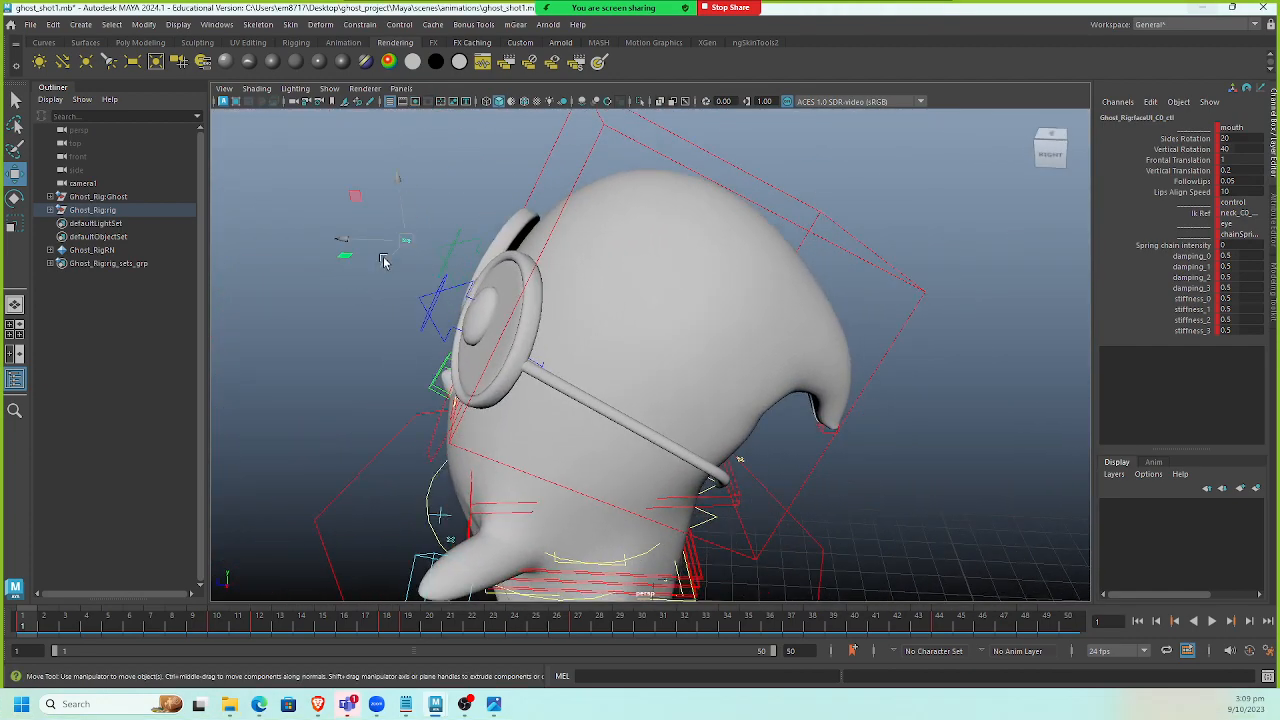
pyautogui.keyDown('alt'); pyautogui.moveTo(627, 357); pyautogui.dragTo(689, 386); pyautogui.keyUp('alt')
pyautogui.press('4')
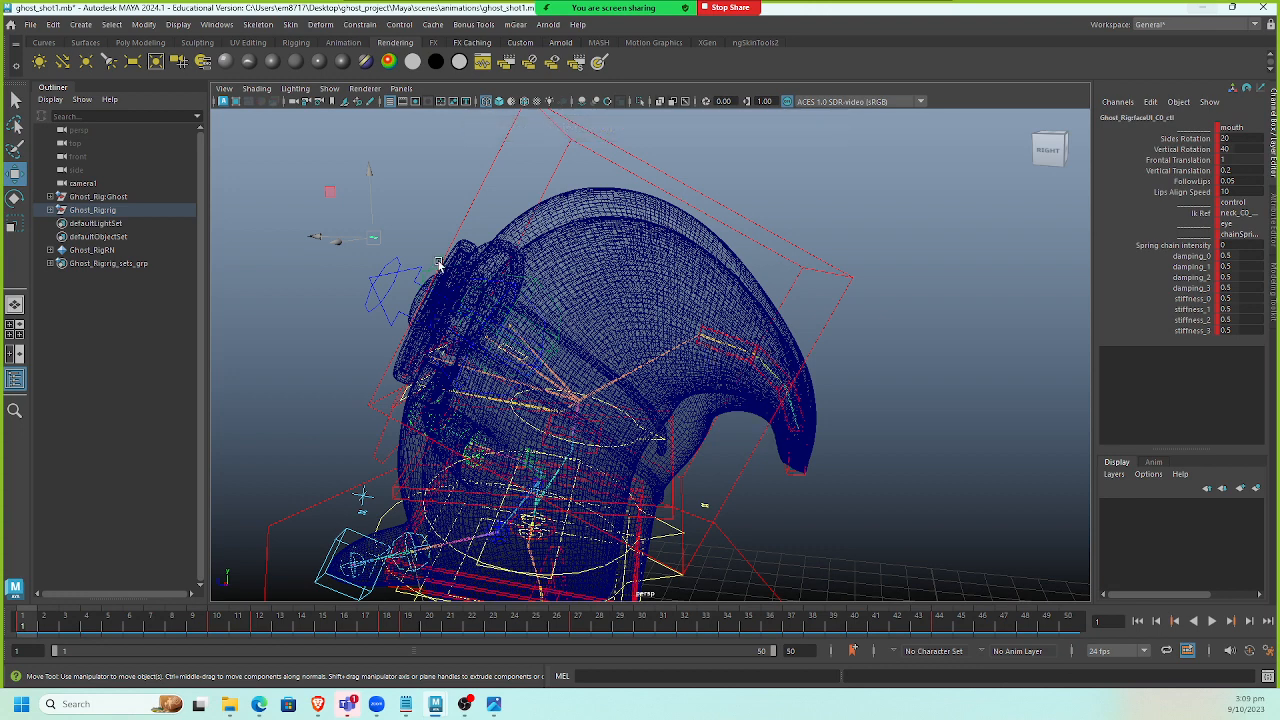
pyautogui.click(1188, 247)
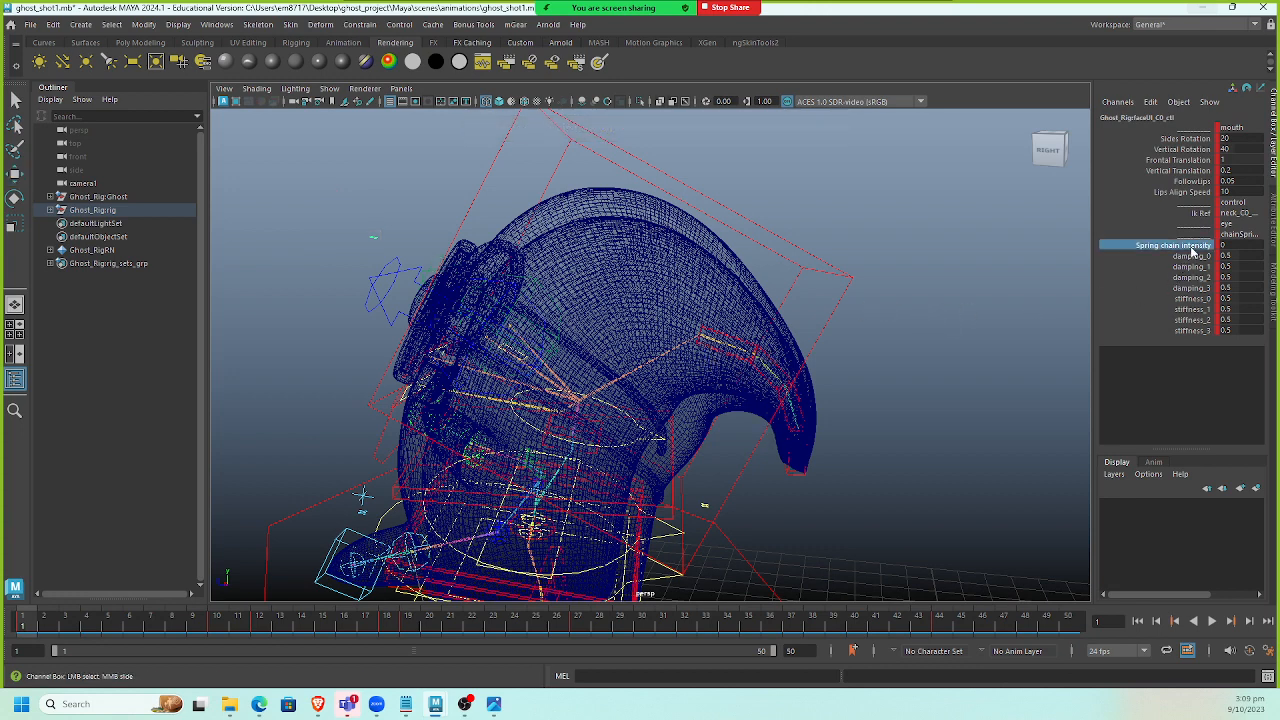
pyautogui.moveTo(1192, 250); pyautogui.dragTo(1197, 326)
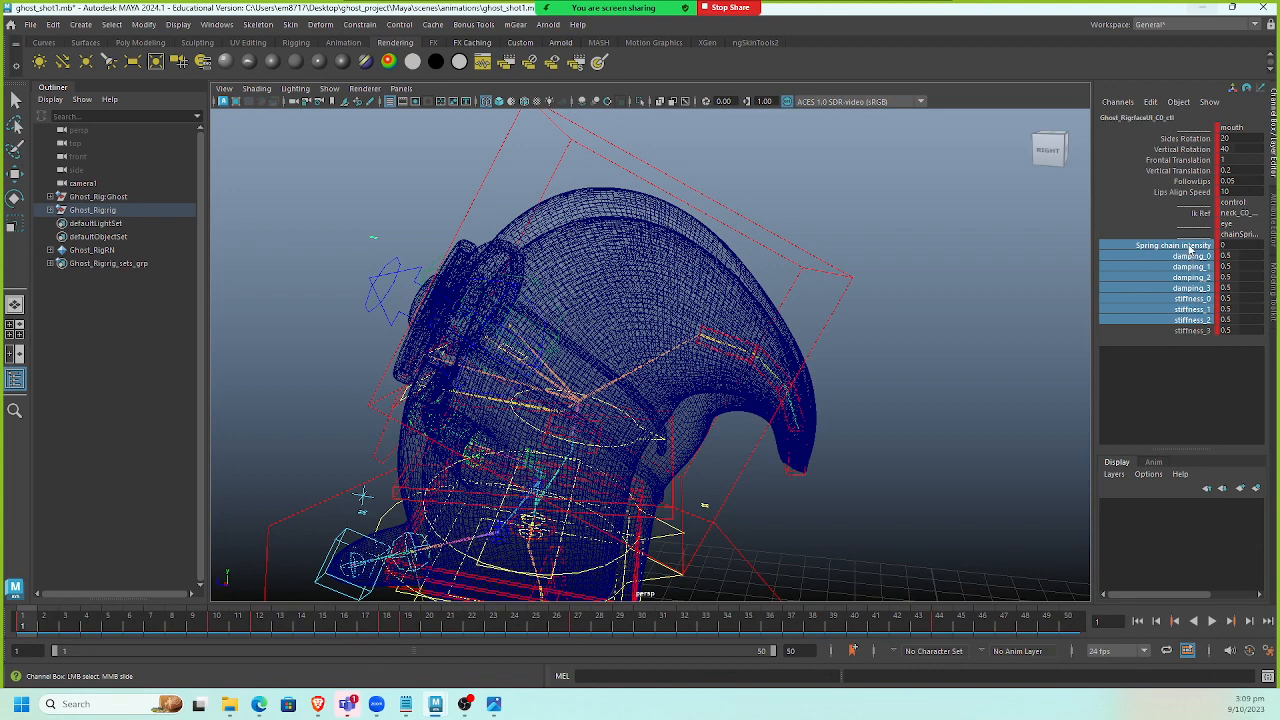
pyautogui.moveTo(1189, 250); pyautogui.dragTo(1194, 331)
pyautogui.rightClick(1188, 298)
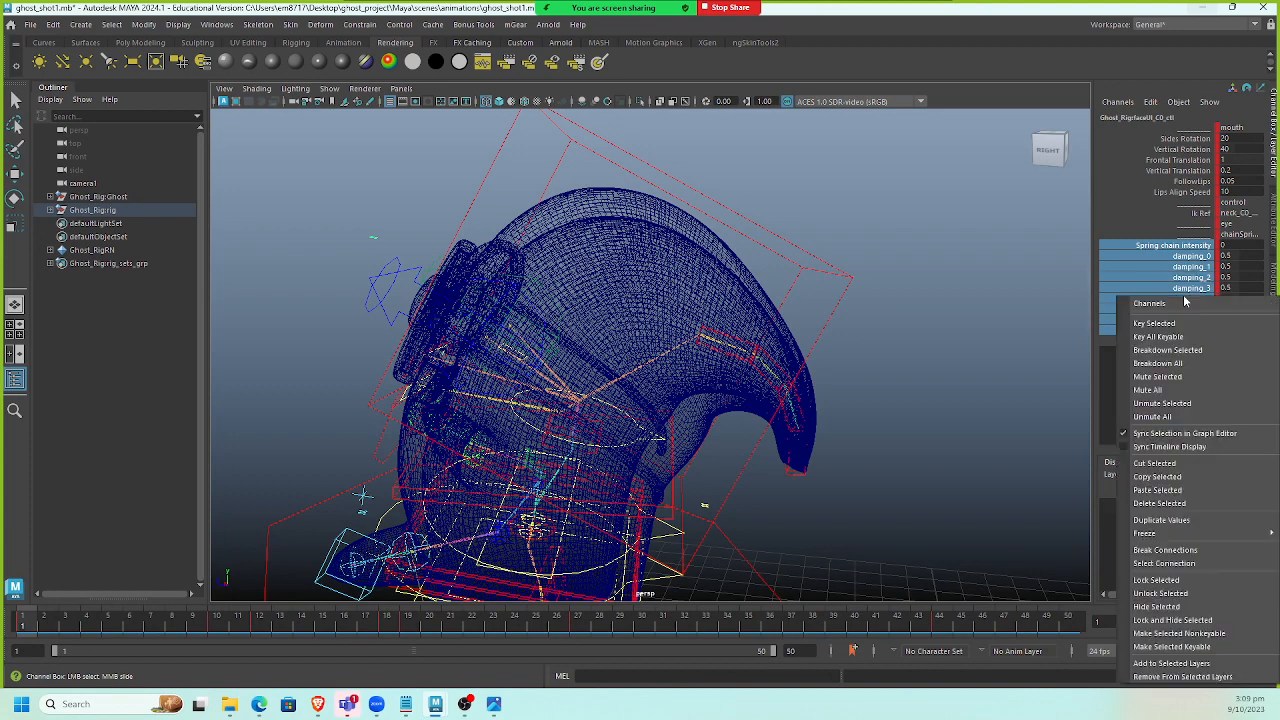
pyautogui.click(1204, 552)
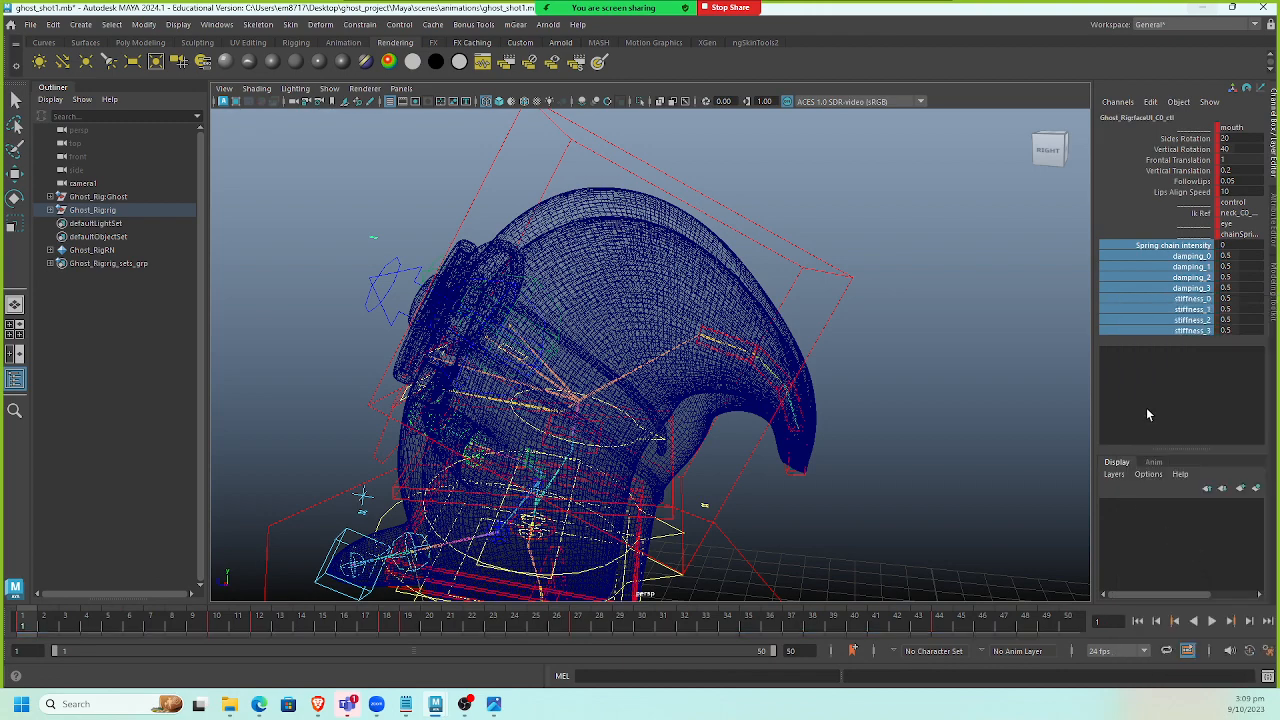
# Set the face control's spring chain intensity to 1.
pyautogui.doubleClick(1235, 243)
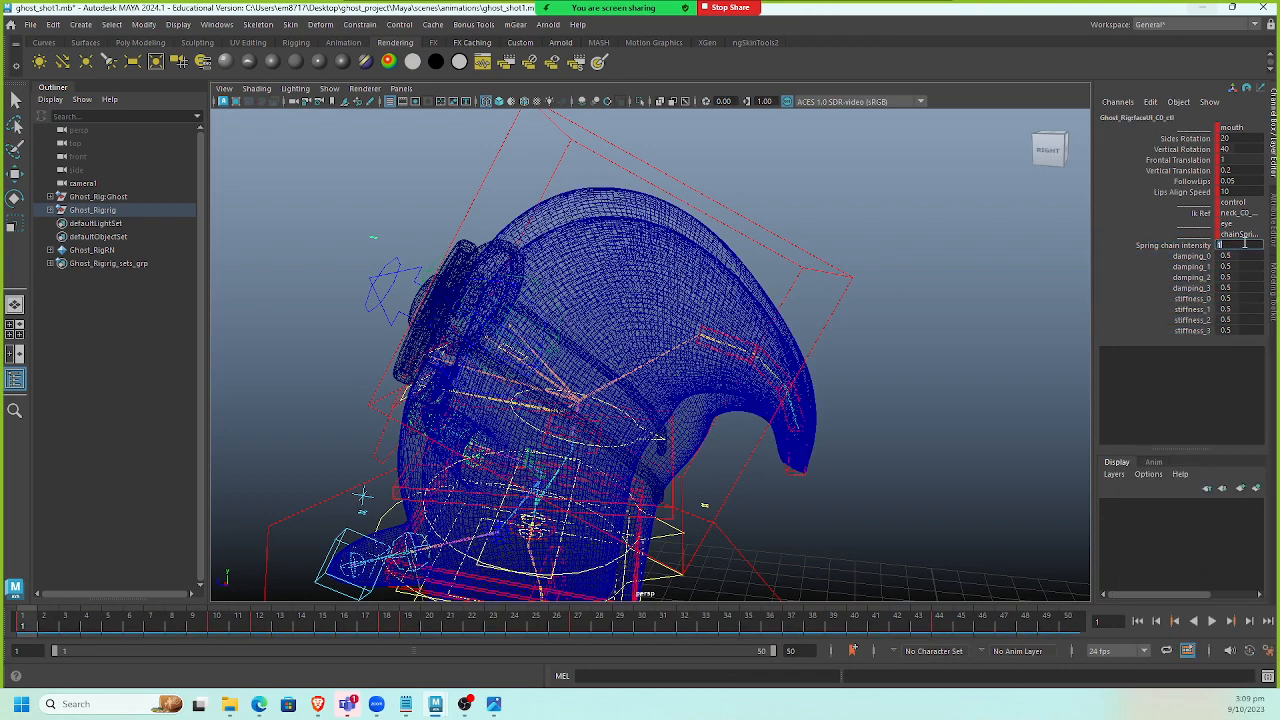
pyautogui.write('1')
pyautogui.press('Return')
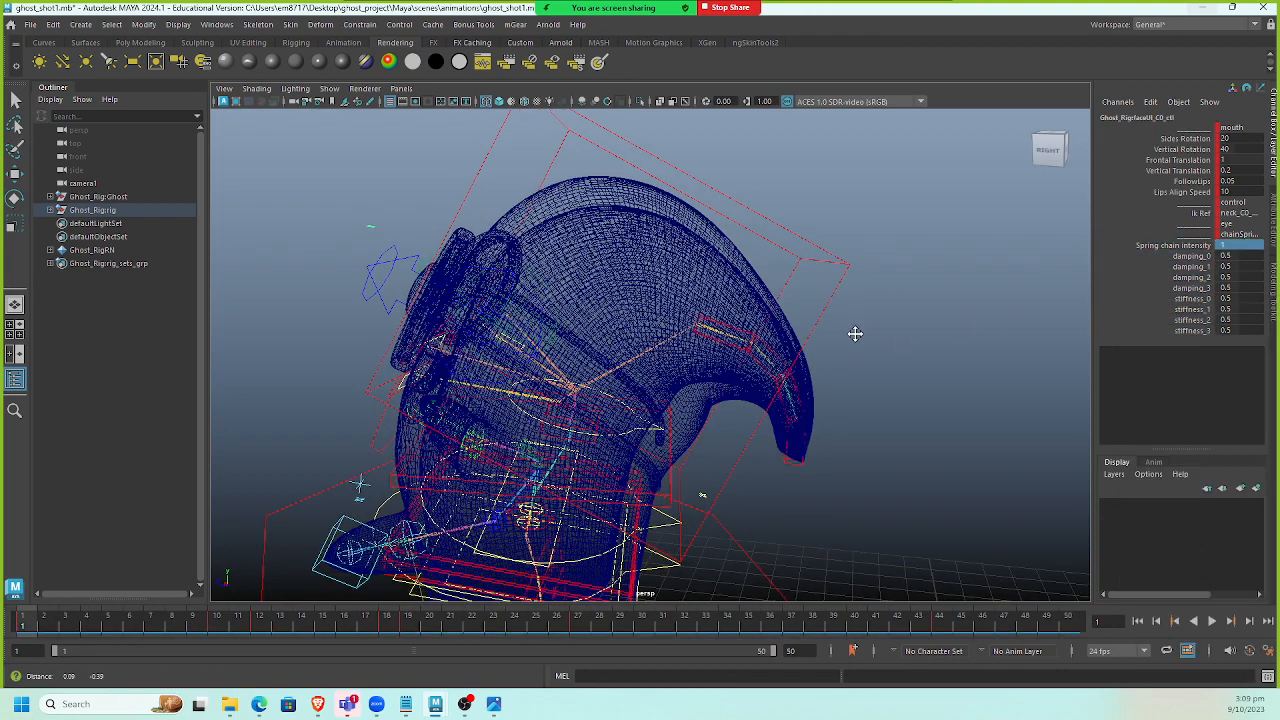
# Select the neck control and break the connections on its spring chain intensity, damping and stiffness attributes.
pyautogui.keyDown('alt'); pyautogui.moveTo(855, 333); pyautogui.dragTo(720, 428); pyautogui.keyUp('alt')
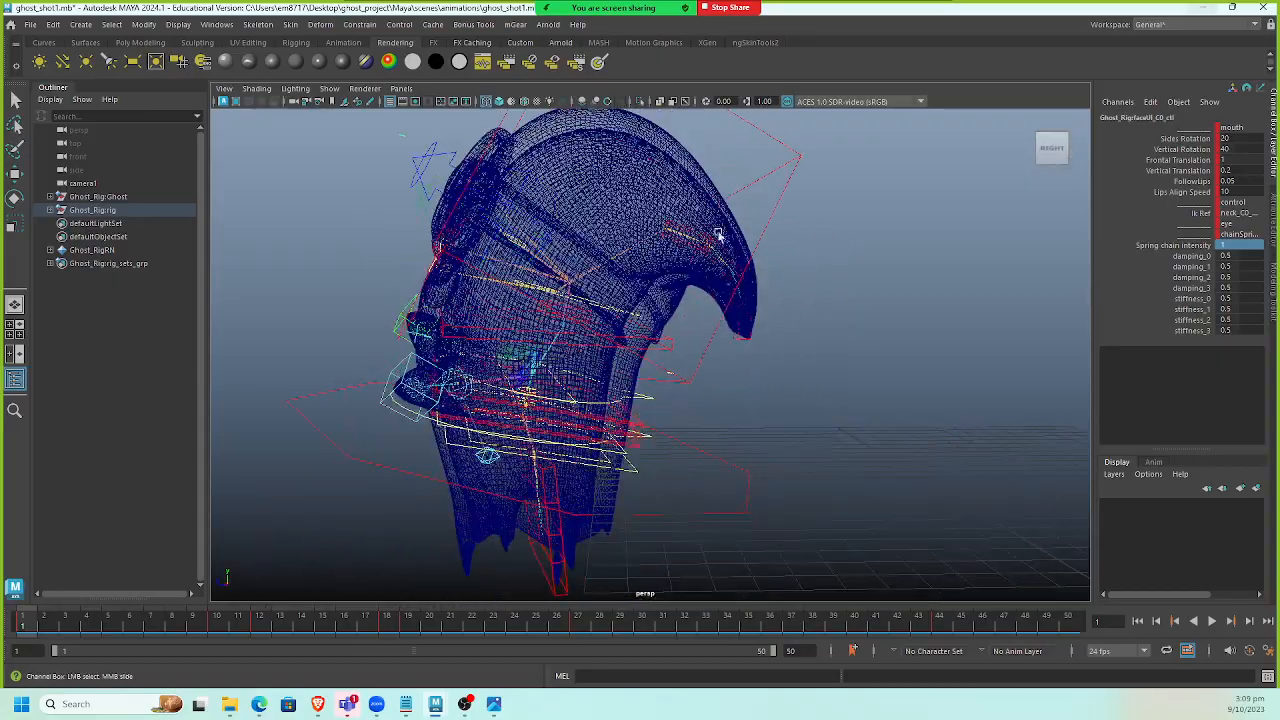
pyautogui.keyDown('alt'); pyautogui.moveTo(718, 235); pyautogui.dragTo(497, 444); pyautogui.keyUp('alt')
pyautogui.scroll(4, 560, 437)
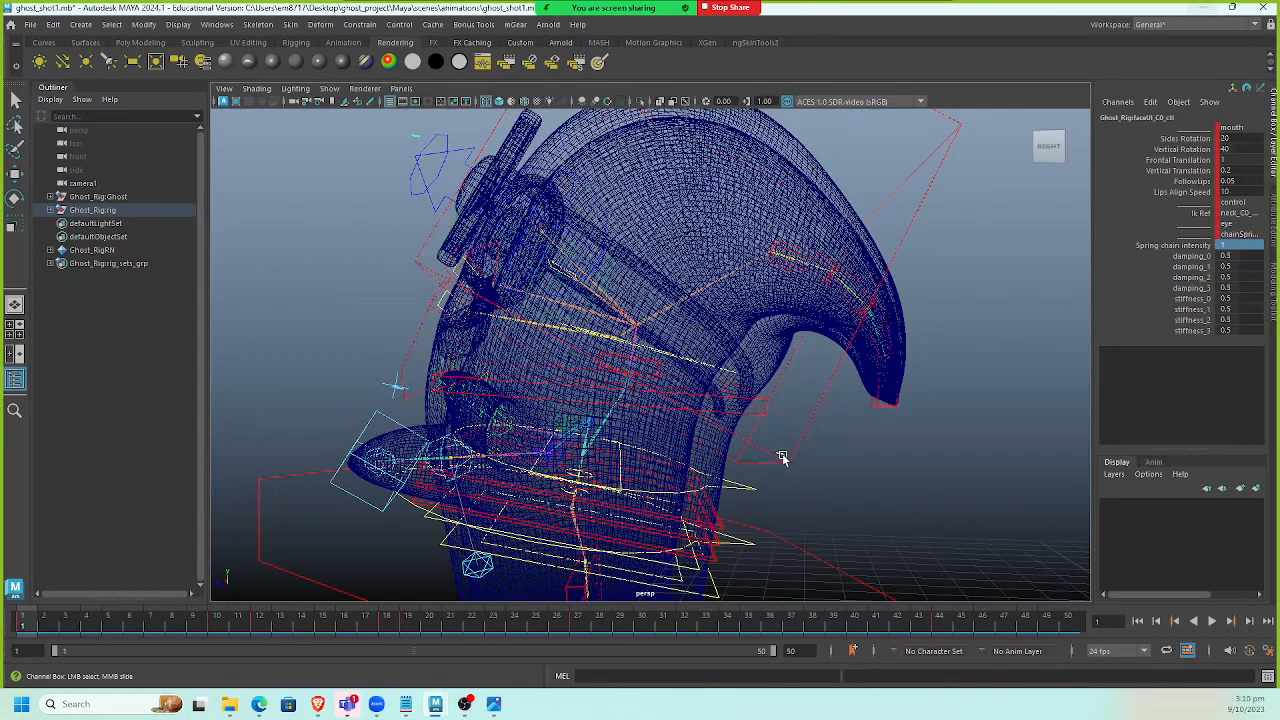
pyautogui.click(781, 456)
pyautogui.scroll(-2, 1193, 384)
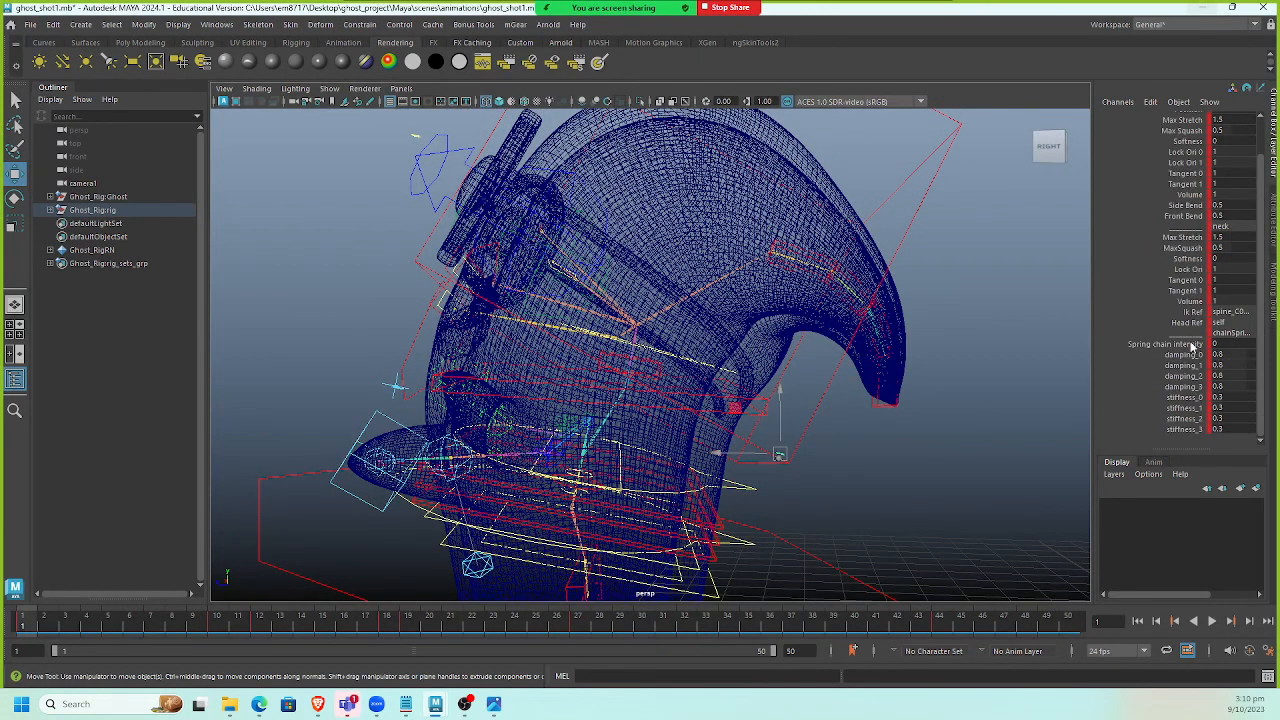
pyautogui.moveTo(1193, 344); pyautogui.dragTo(1190, 428)
pyautogui.rightClick(1183, 405)
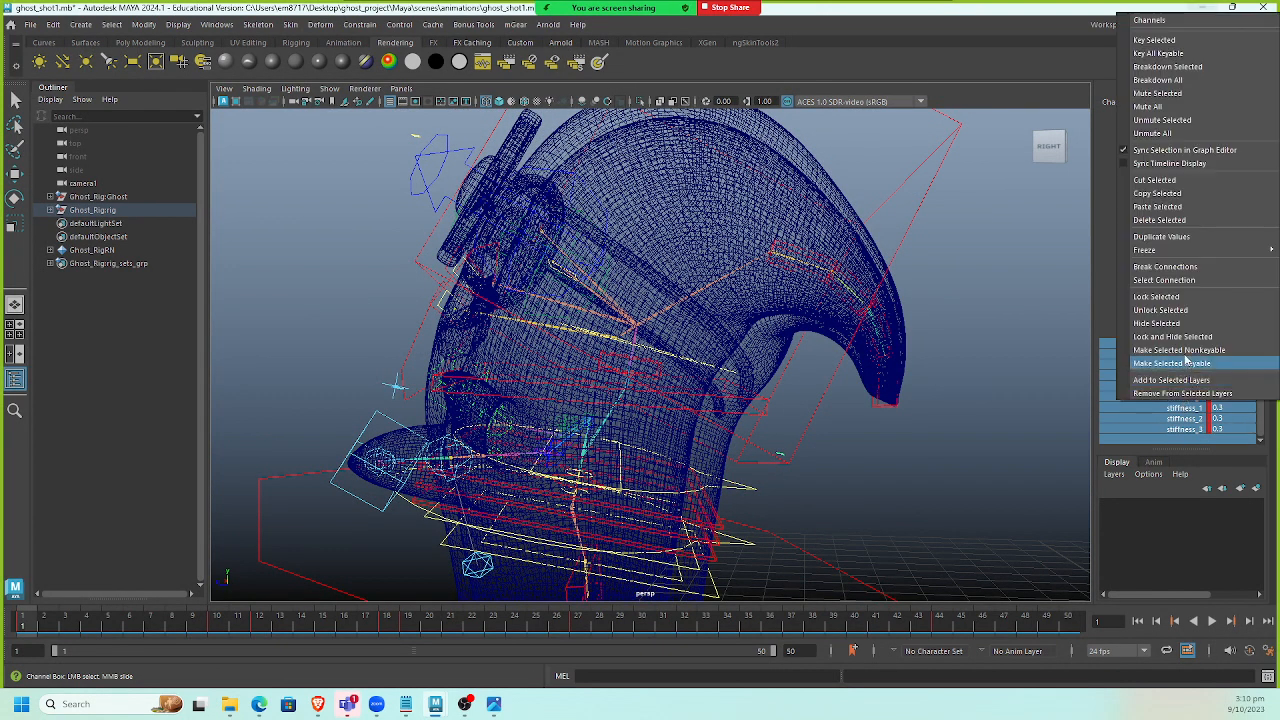
pyautogui.click(1170, 281)
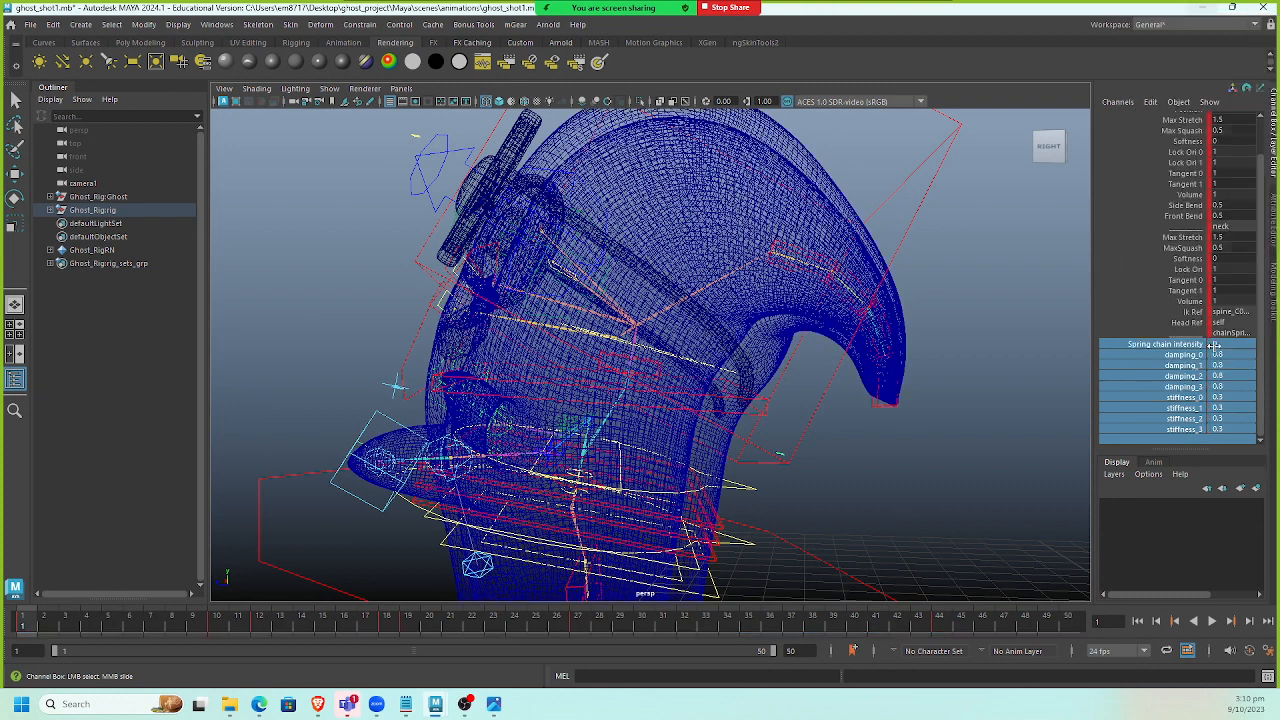
# Set the neck control's spring chain intensity to 1 and all four damping values to 0.9.
pyautogui.click(1117, 421)
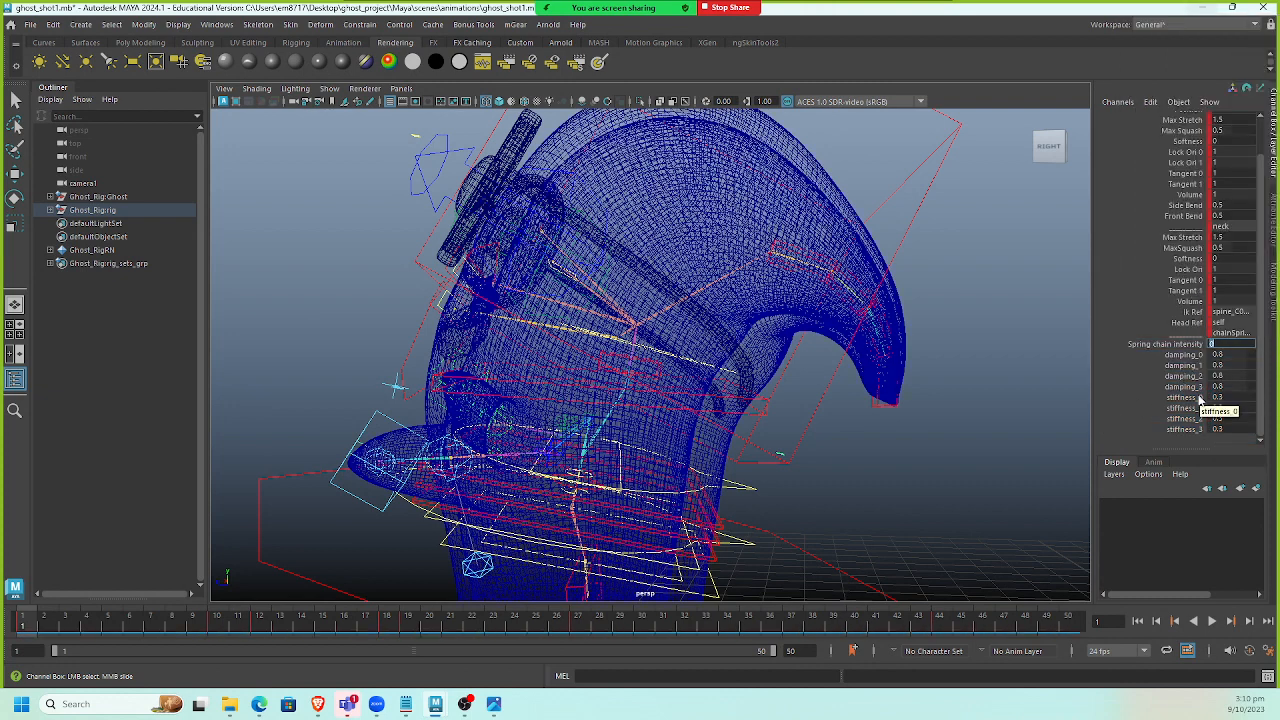
pyautogui.write('1')
pyautogui.press('Return')
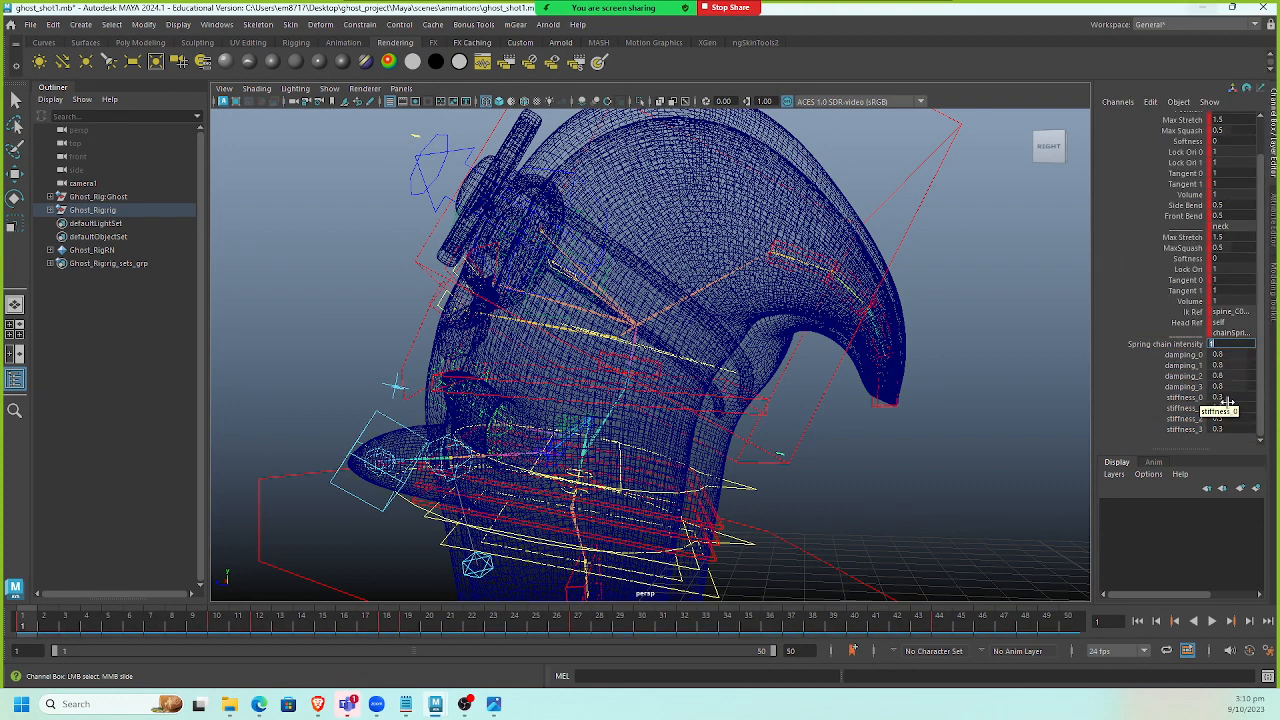
pyautogui.moveTo(1242, 359); pyautogui.dragTo(1238, 389)
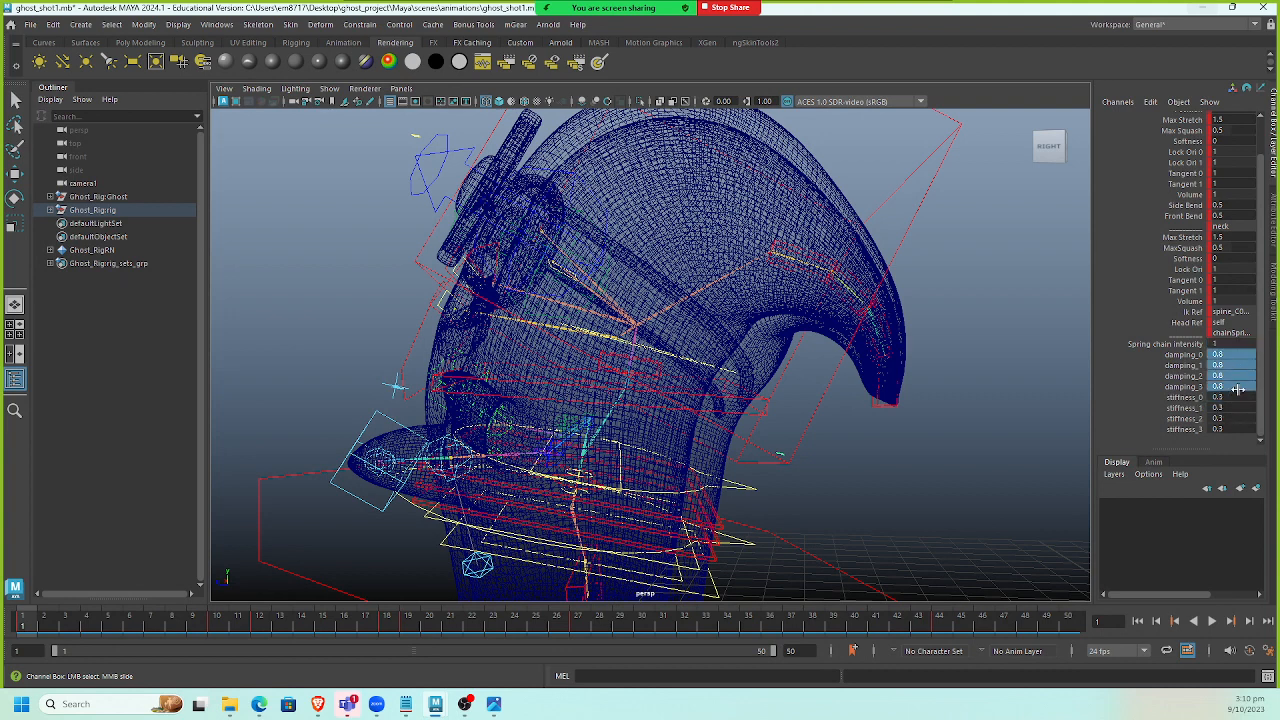
pyautogui.write('0.9')
pyautogui.press('Return')
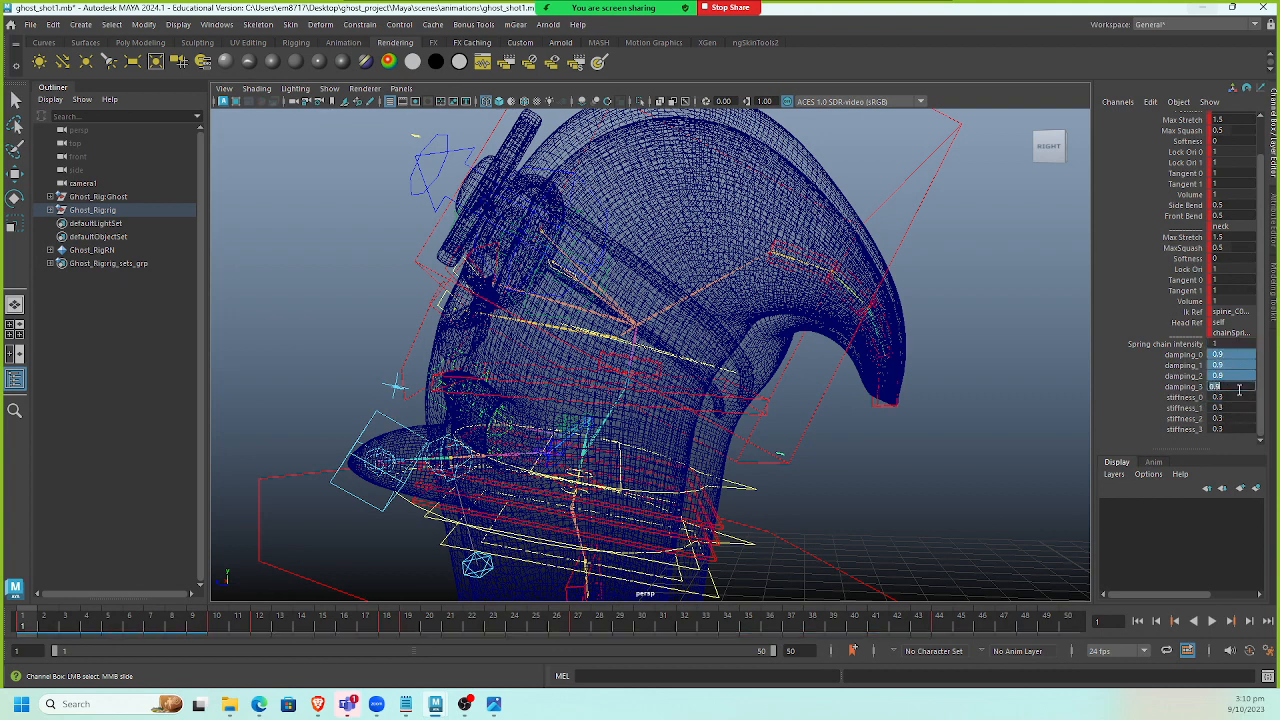
# Set all four stiffness values of the neck control to 0.6.
pyautogui.moveTo(1238, 397); pyautogui.dragTo(1235, 432)
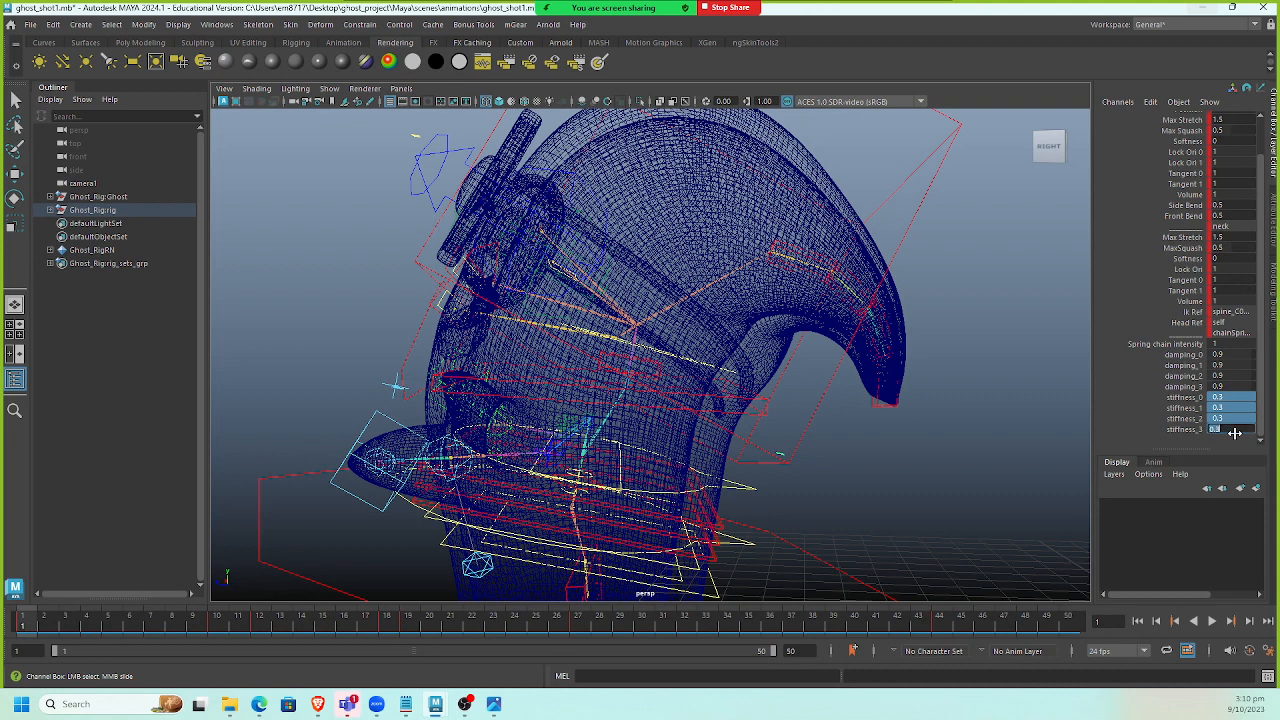
pyautogui.write('0.3')
pyautogui.press('Return')
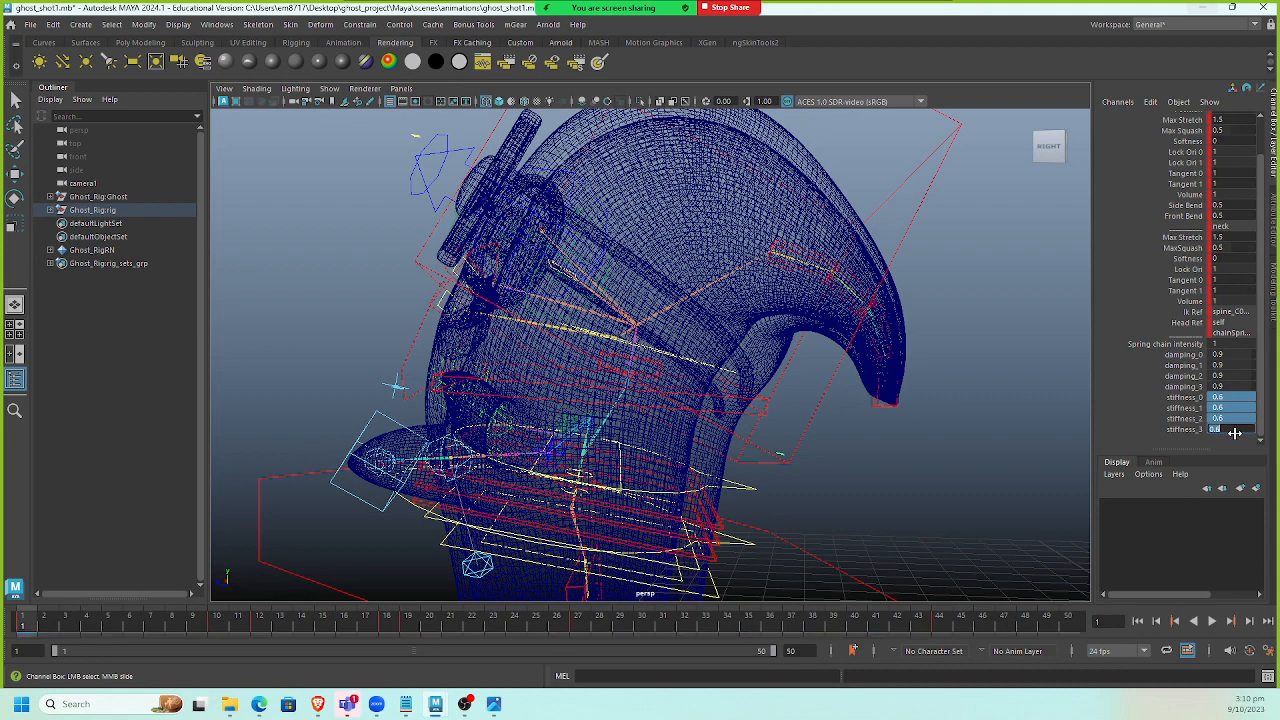
# Switch the viewport to shaded display looking through camera1 and play back the animation.
pyautogui.click(980, 408)
pyautogui.press('w')
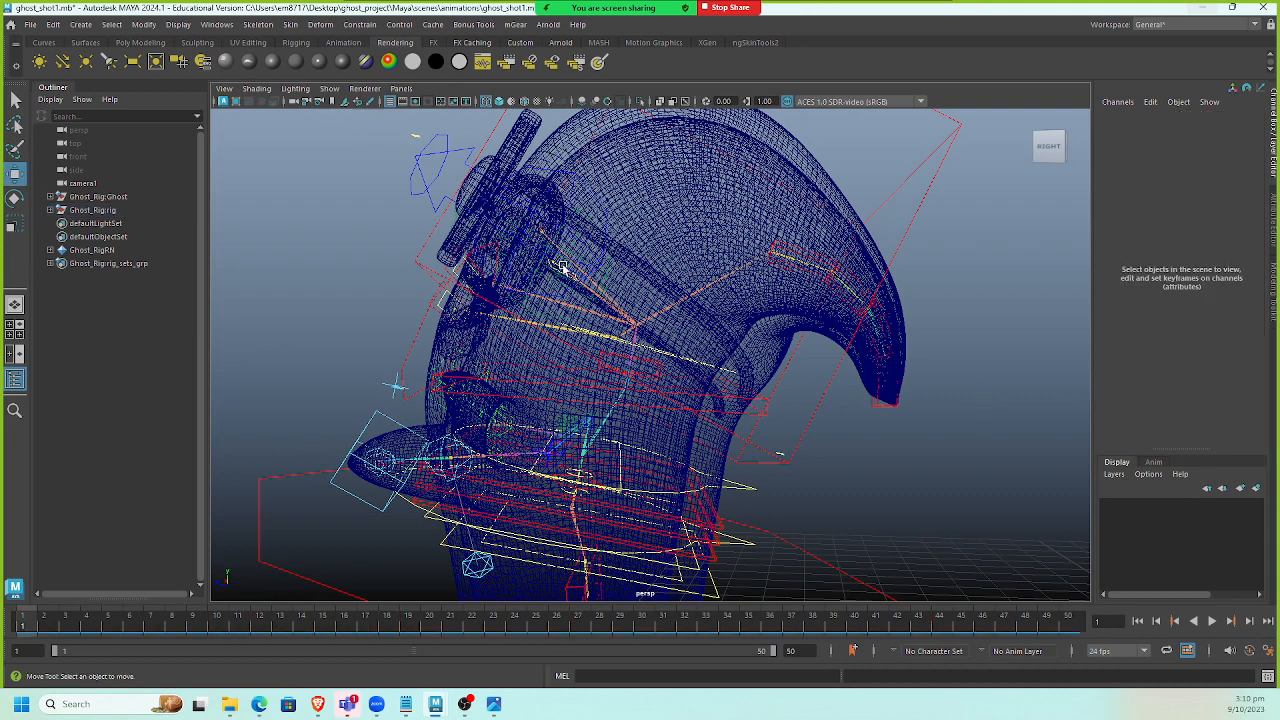
pyautogui.press('5')
pyautogui.click(401, 88)
pyautogui.moveTo(510, 102)
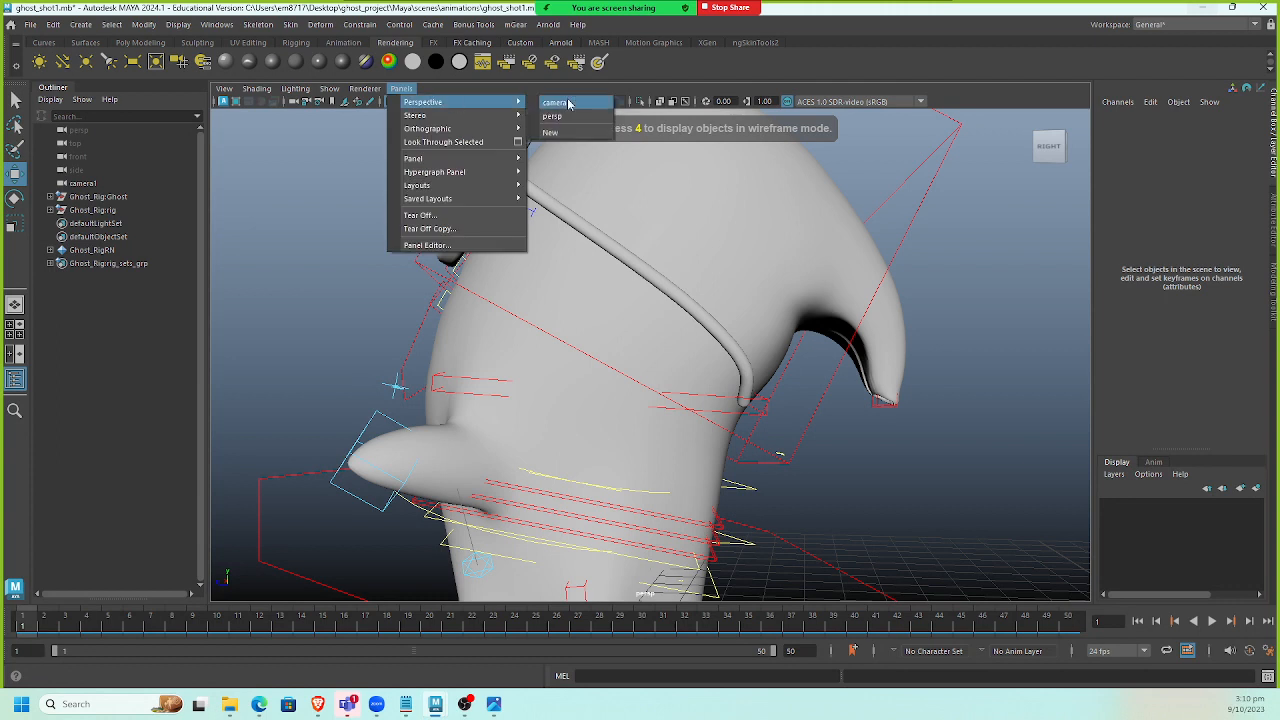
pyautogui.click(556, 103)
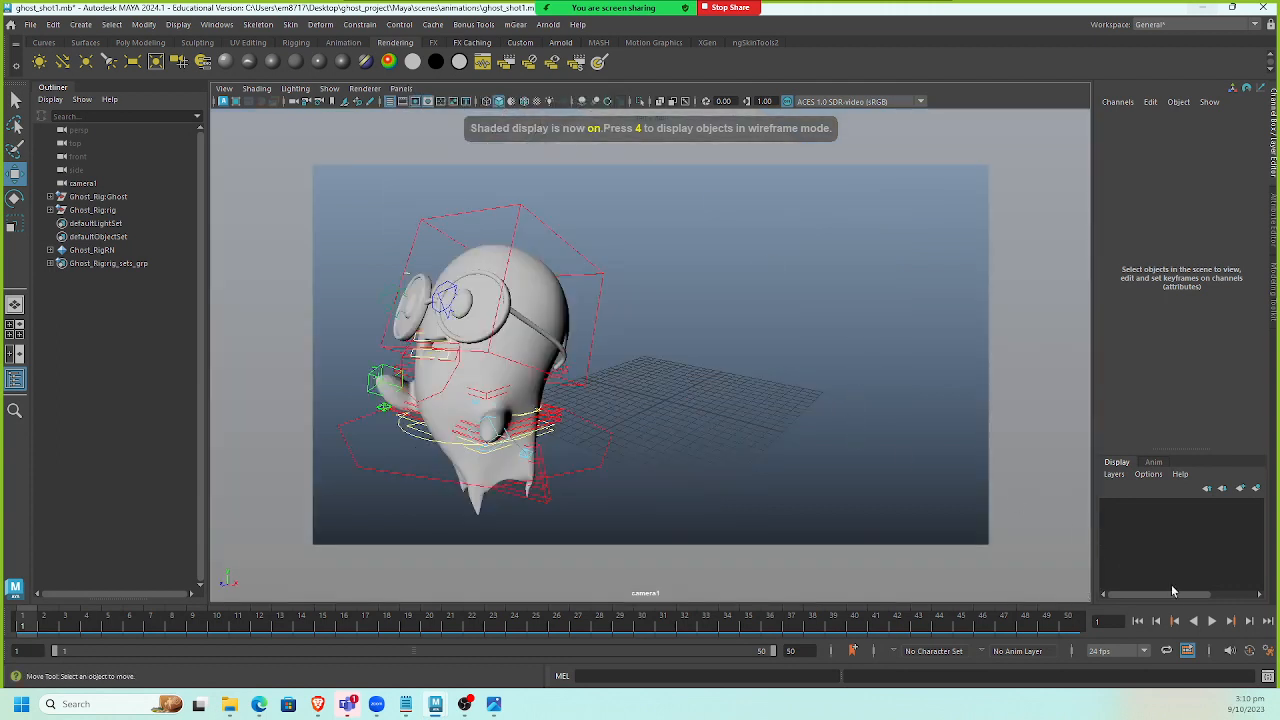
pyautogui.click(1211, 622)
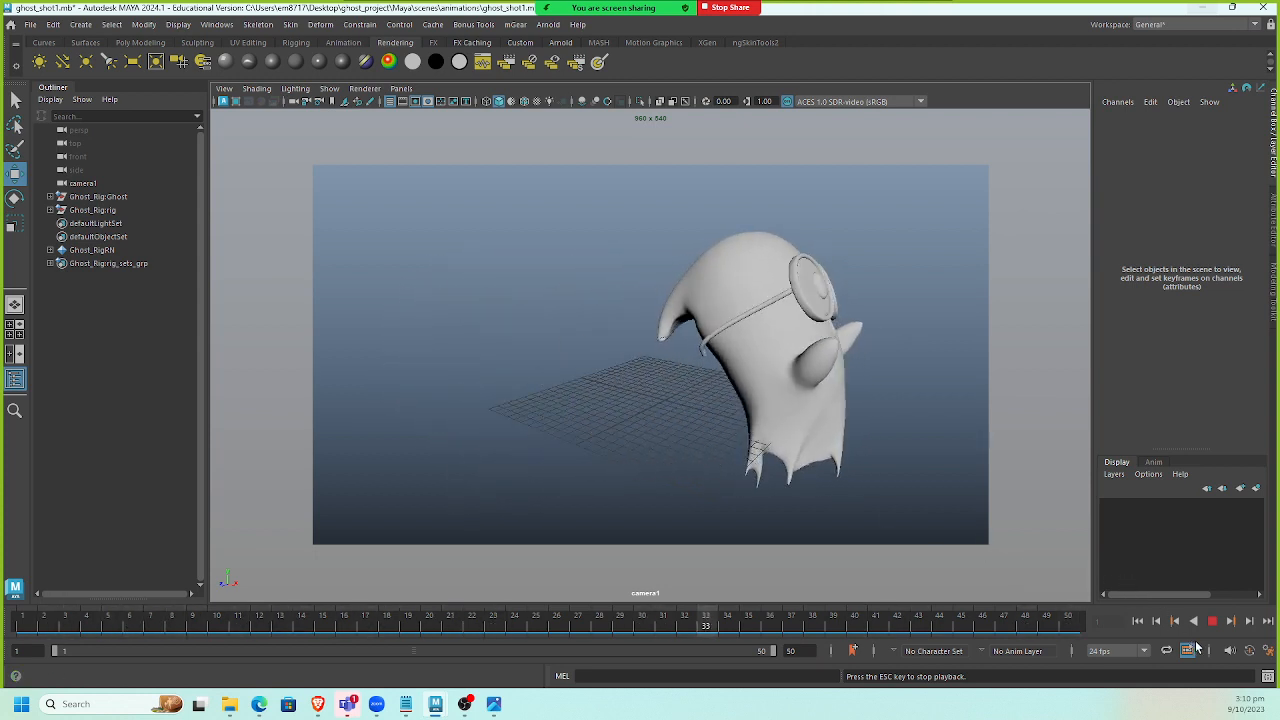
pyautogui.press('Escape')
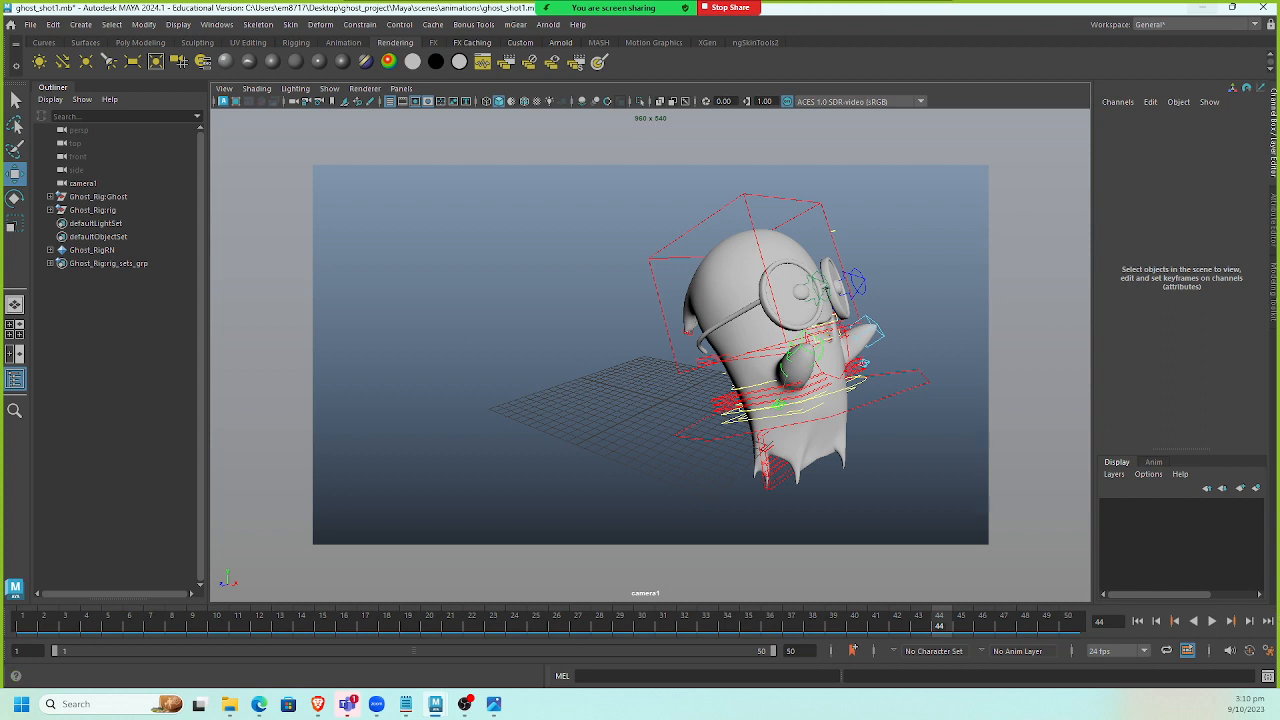
# Select the face control and set all four of its stiffness values to 0.8.
pyautogui.click(832, 233)
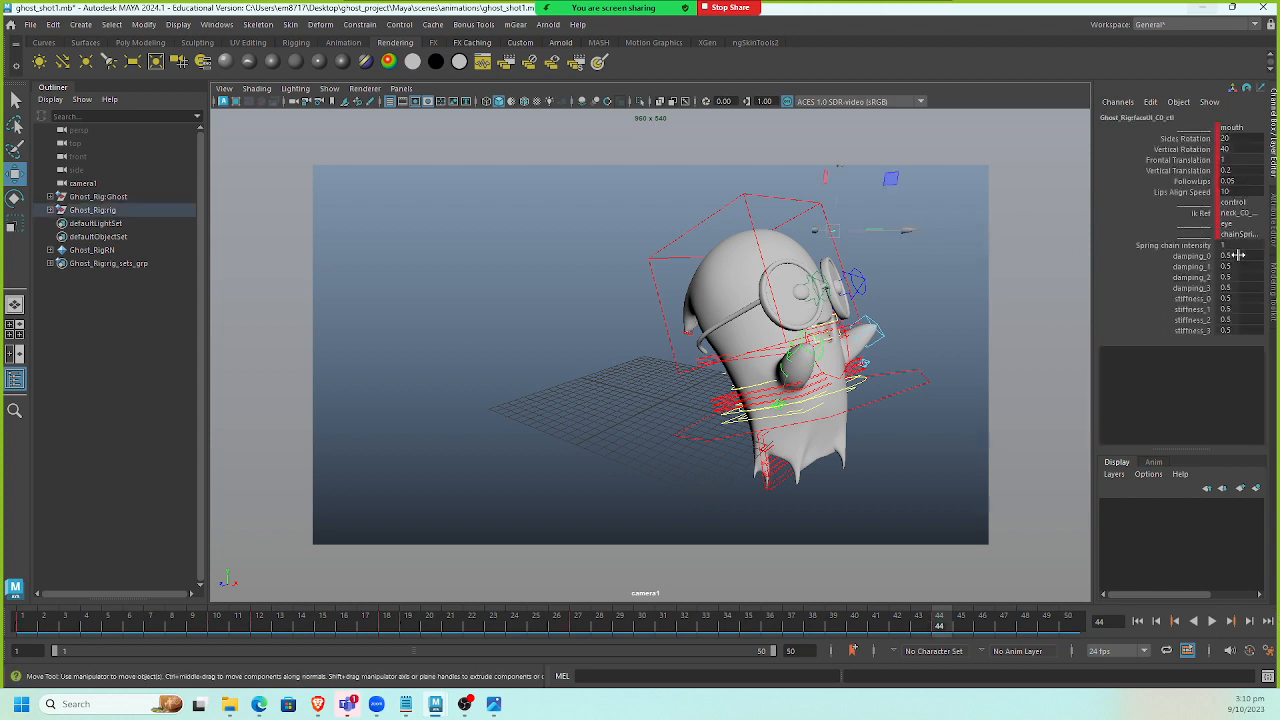
pyautogui.moveTo(1239, 299); pyautogui.dragTo(1241, 333)
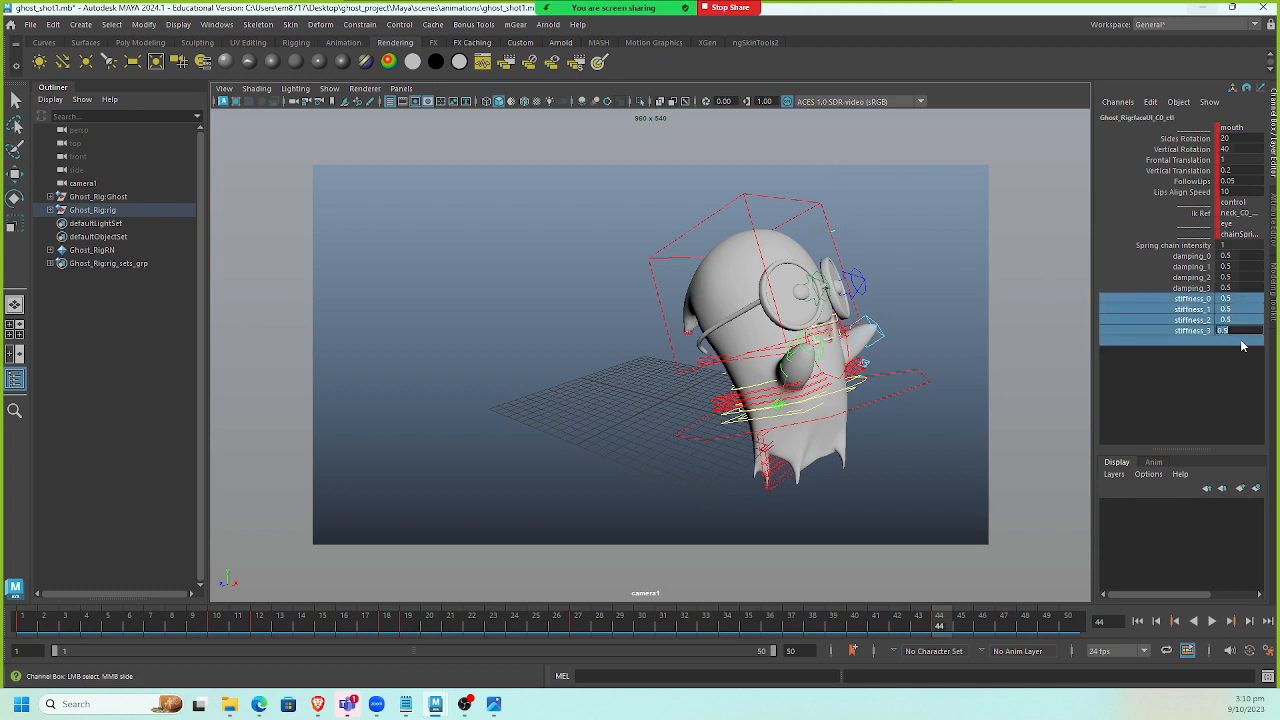
pyautogui.write('.8')
pyautogui.press('Return')
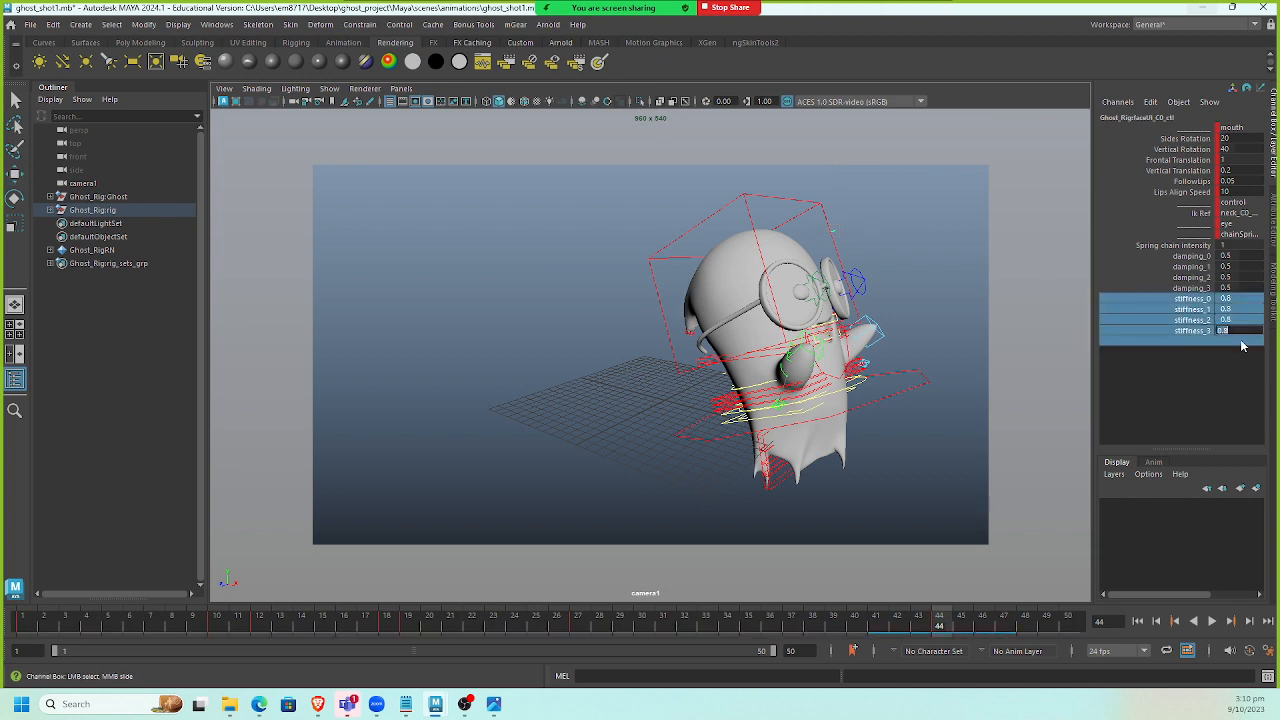
# Select the spine control, set its four stiffness values to 0.85 and play back the animation.
pyautogui.click(724, 377)
pyautogui.click(714, 379)
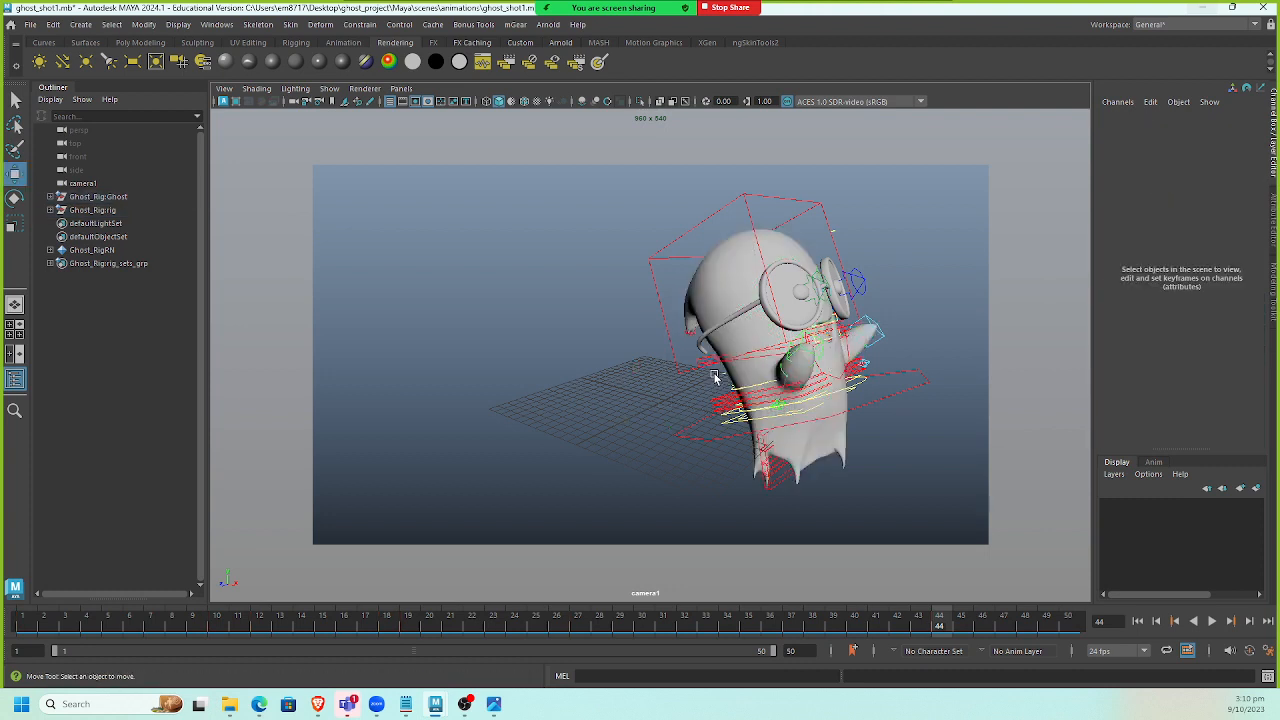
pyautogui.click(724, 376)
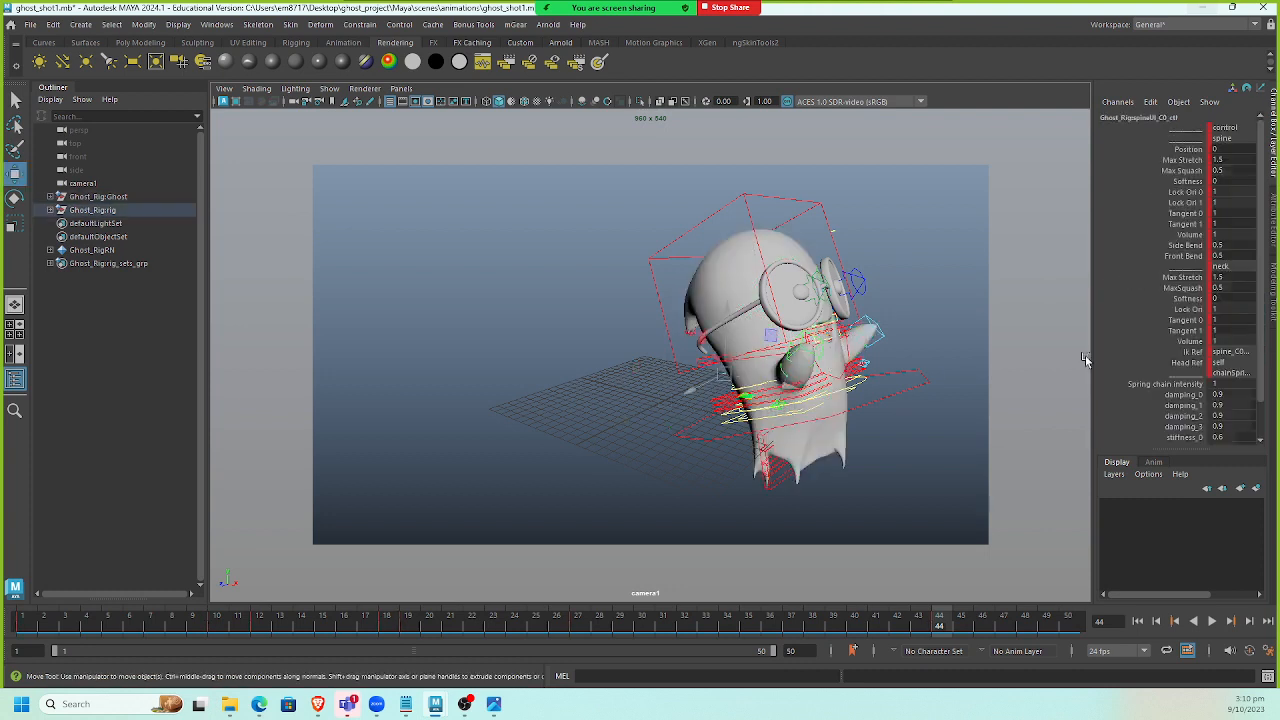
pyautogui.scroll(-2, 1235, 390)
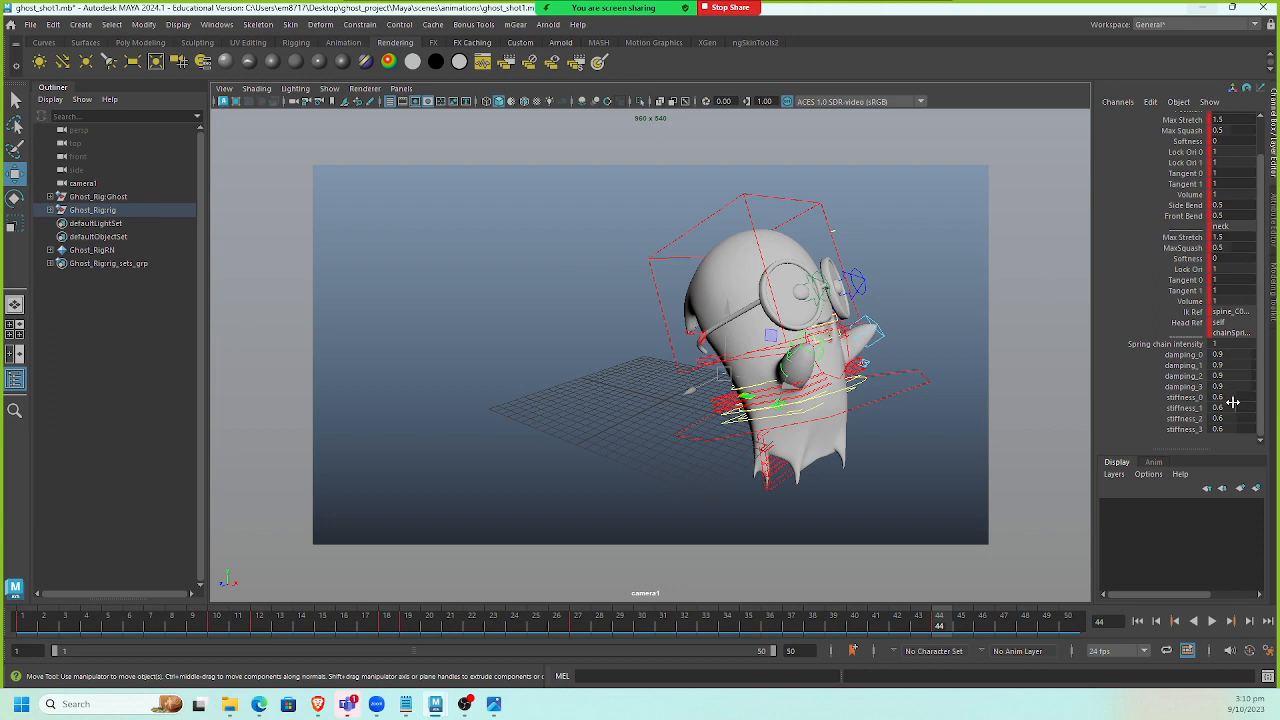
pyautogui.moveTo(1233, 400); pyautogui.dragTo(1238, 432)
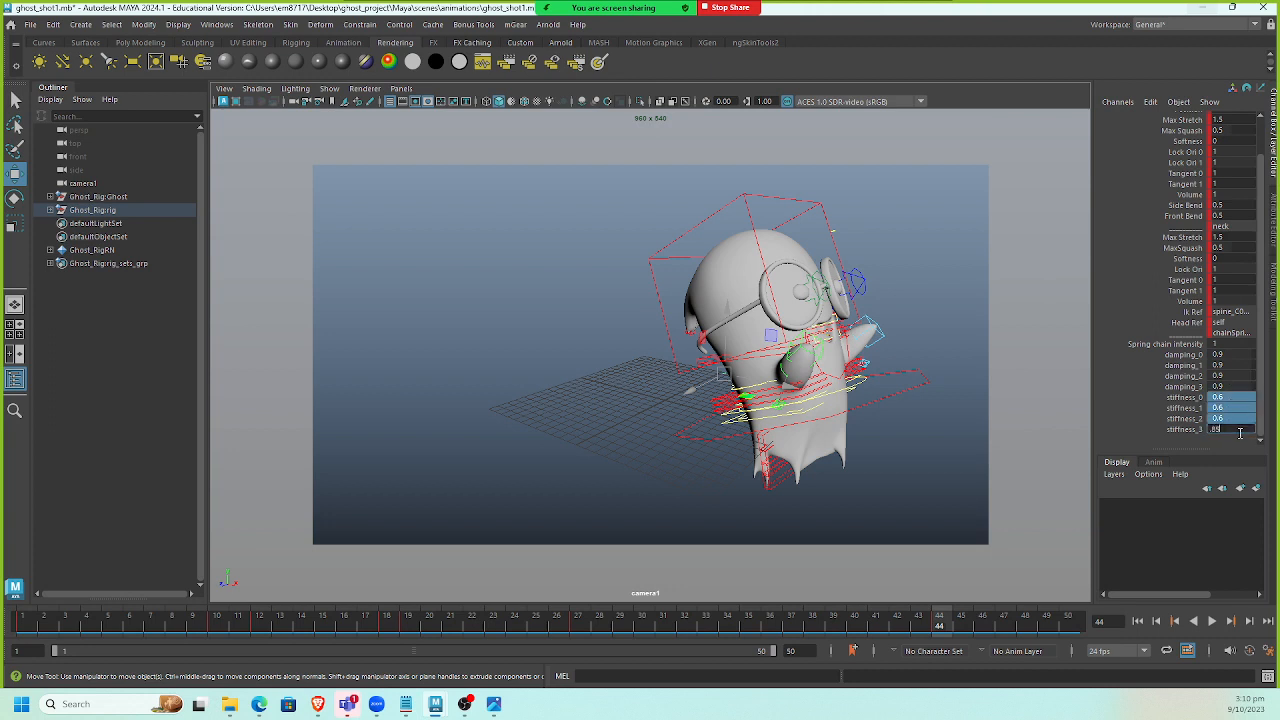
pyautogui.write('.85')
pyautogui.press('Return')
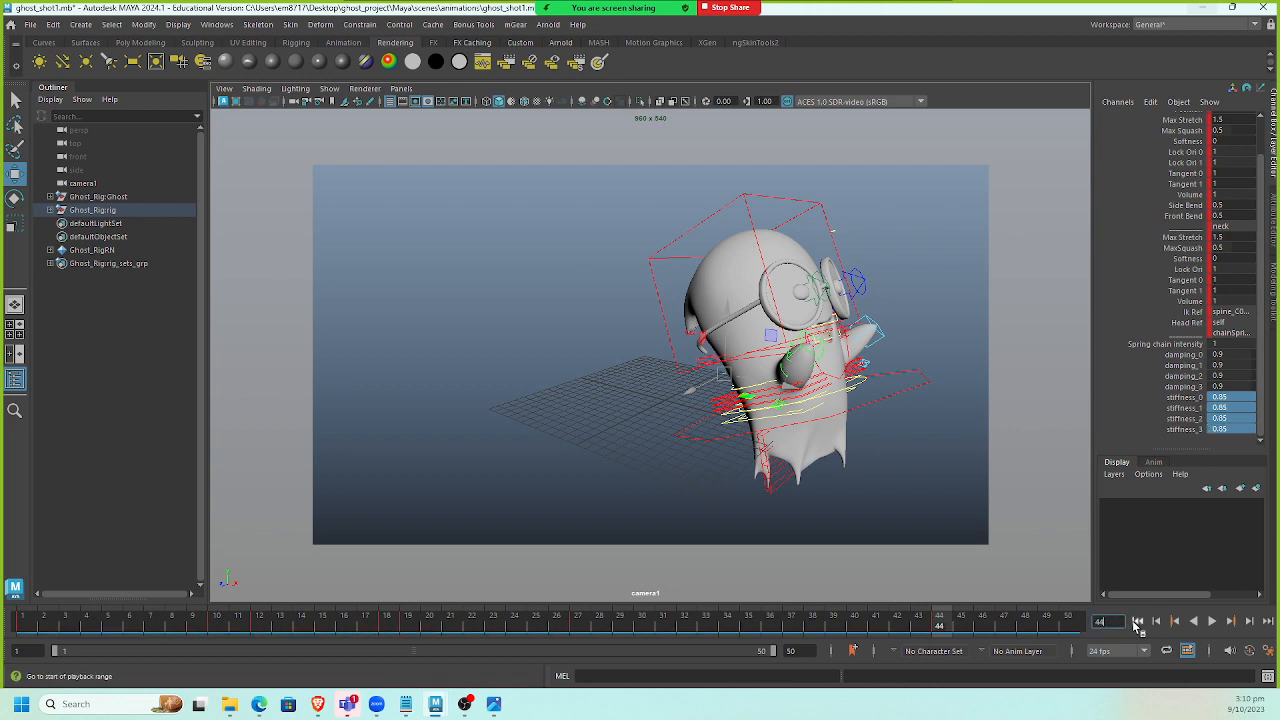
pyautogui.click(1137, 621)
pyautogui.click(1211, 621)
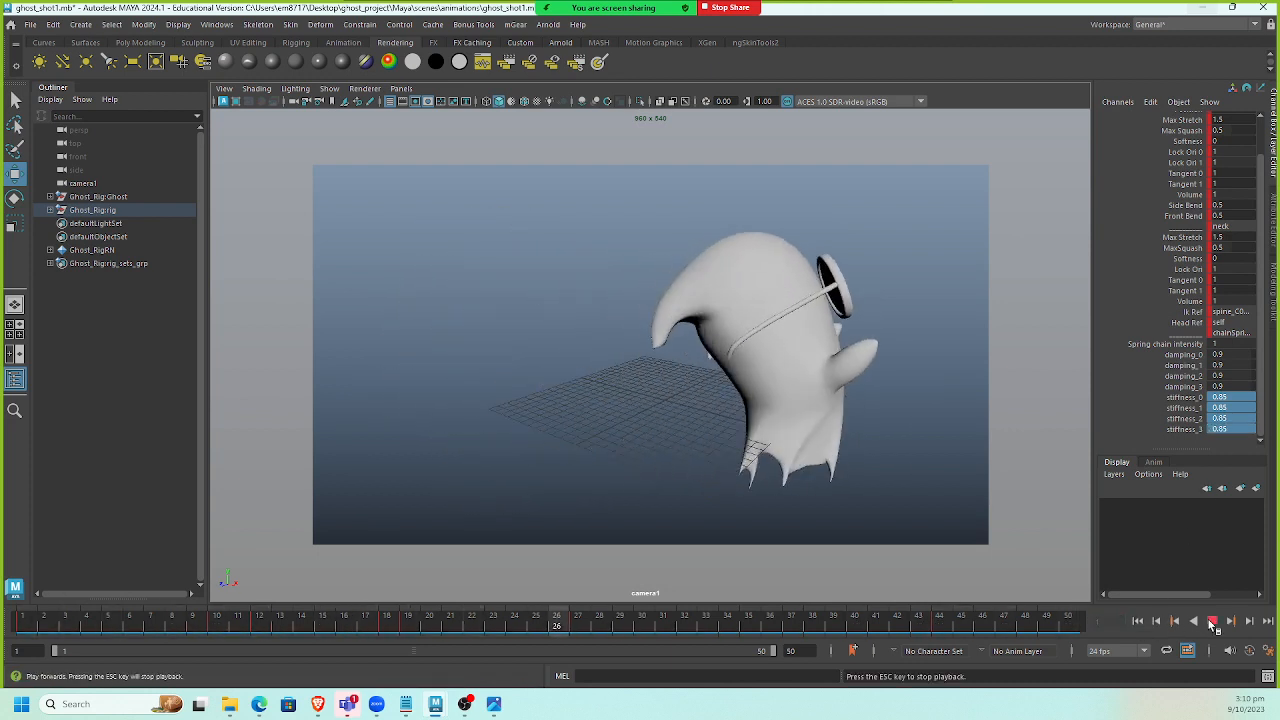
pyautogui.click(1211, 621)
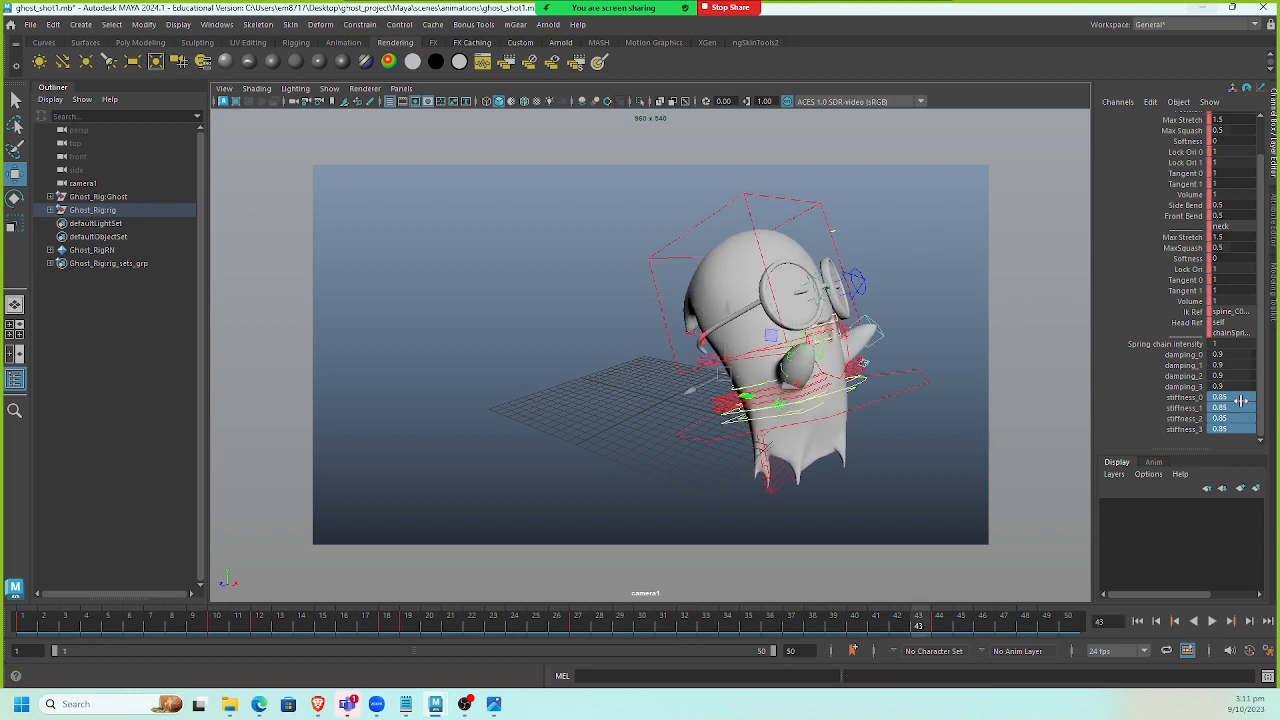
# Set the spine control's four stiffness values to 0.7 and play back the animation.
pyautogui.moveTo(1240, 400); pyautogui.dragTo(1247, 427)
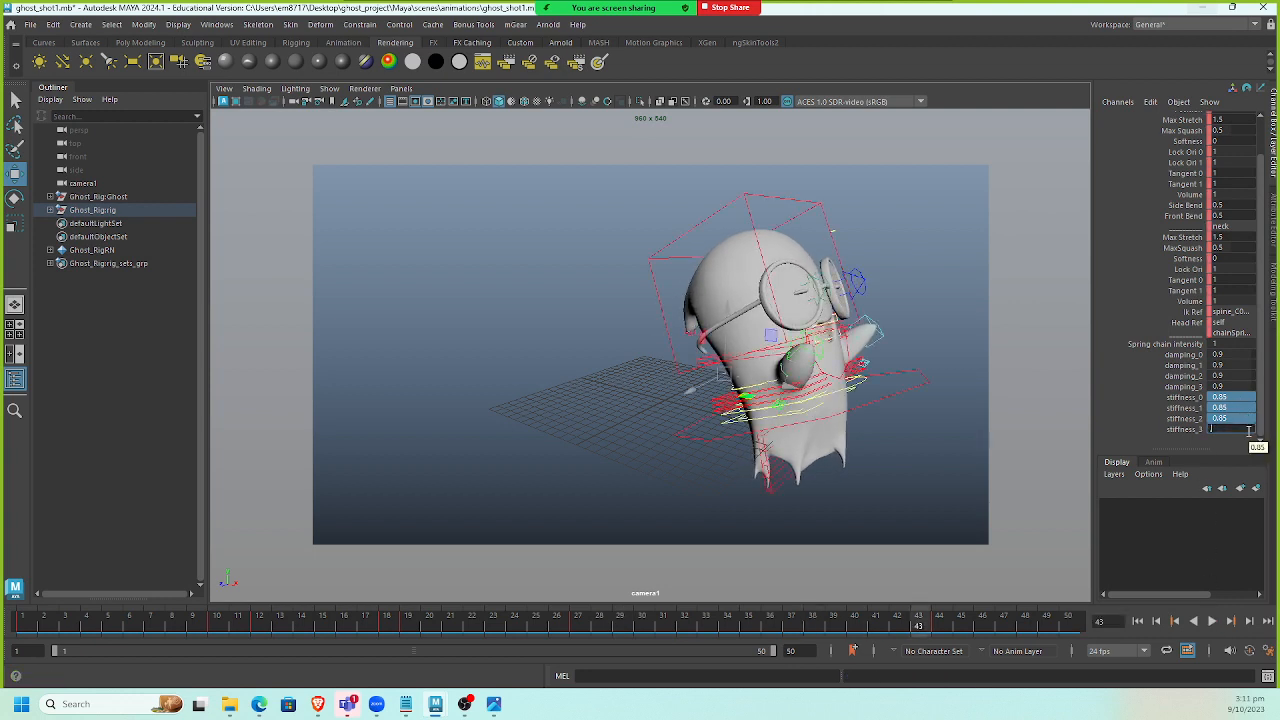
pyautogui.write('0.7')
pyautogui.press('Return')
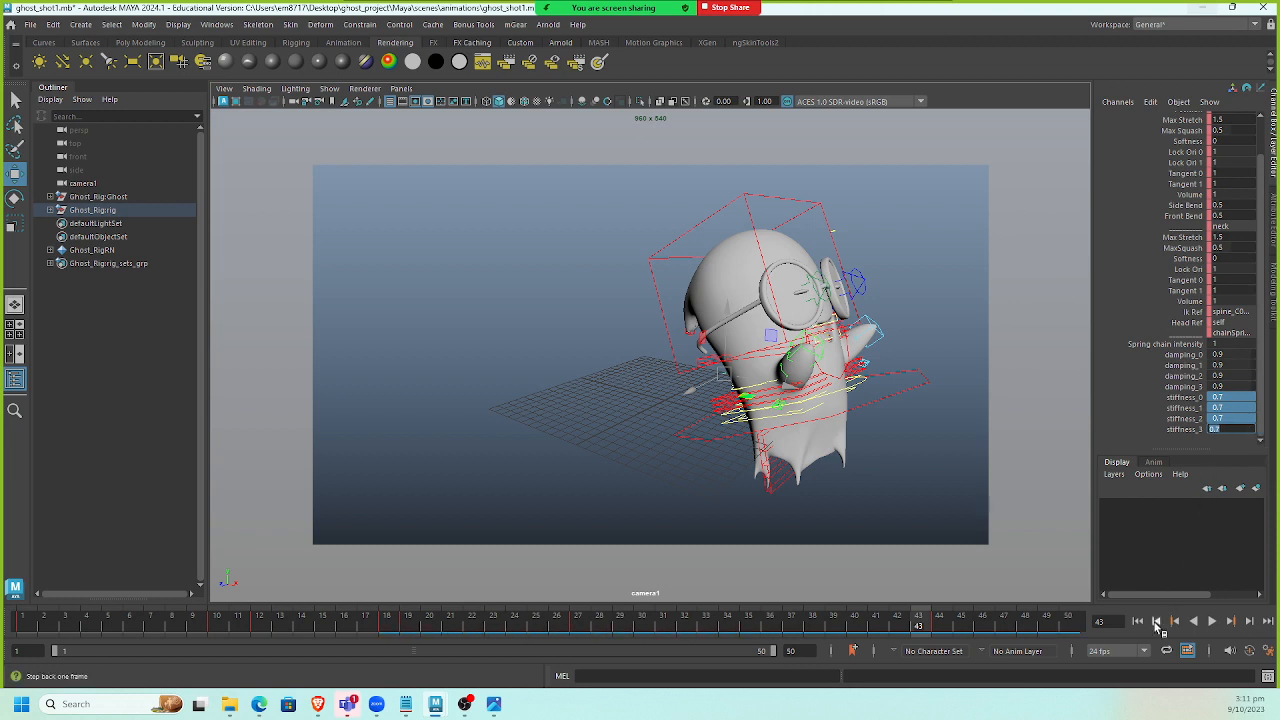
pyautogui.click(1211, 621)
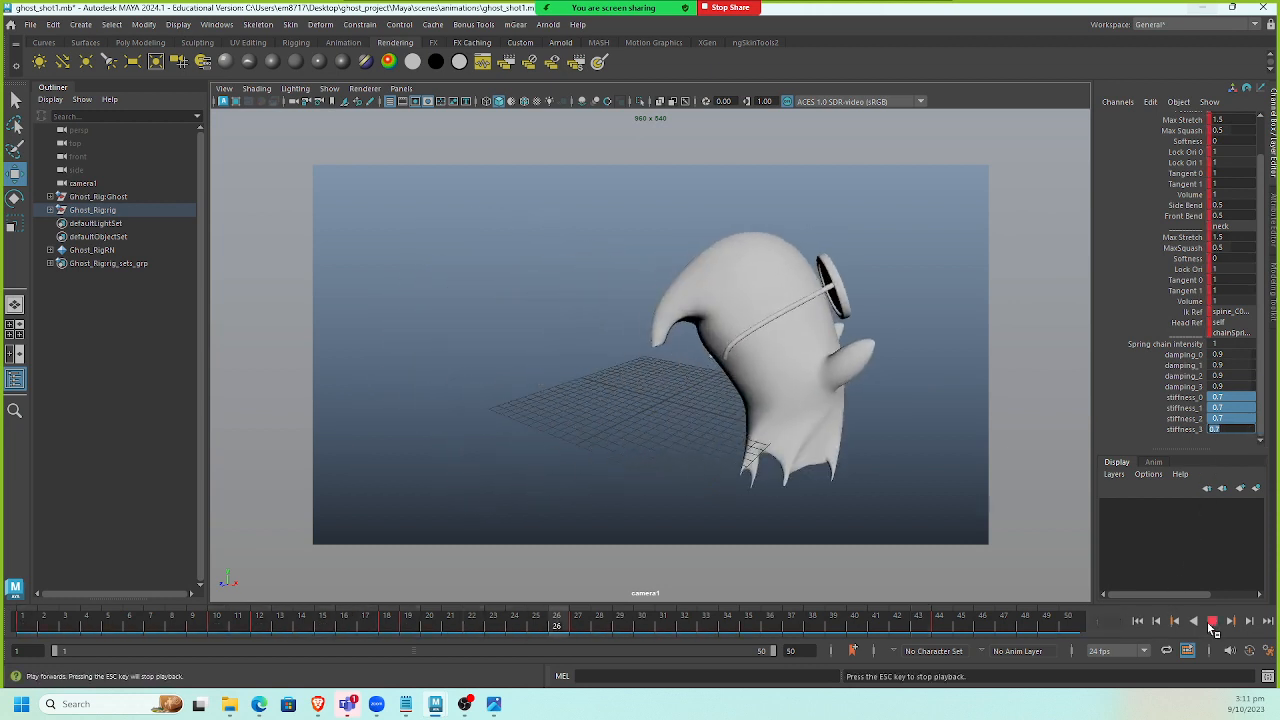
pyautogui.click(933, 452)
# Select the face control and set its four stiffness values to 0.7.
pyautogui.click(836, 232)
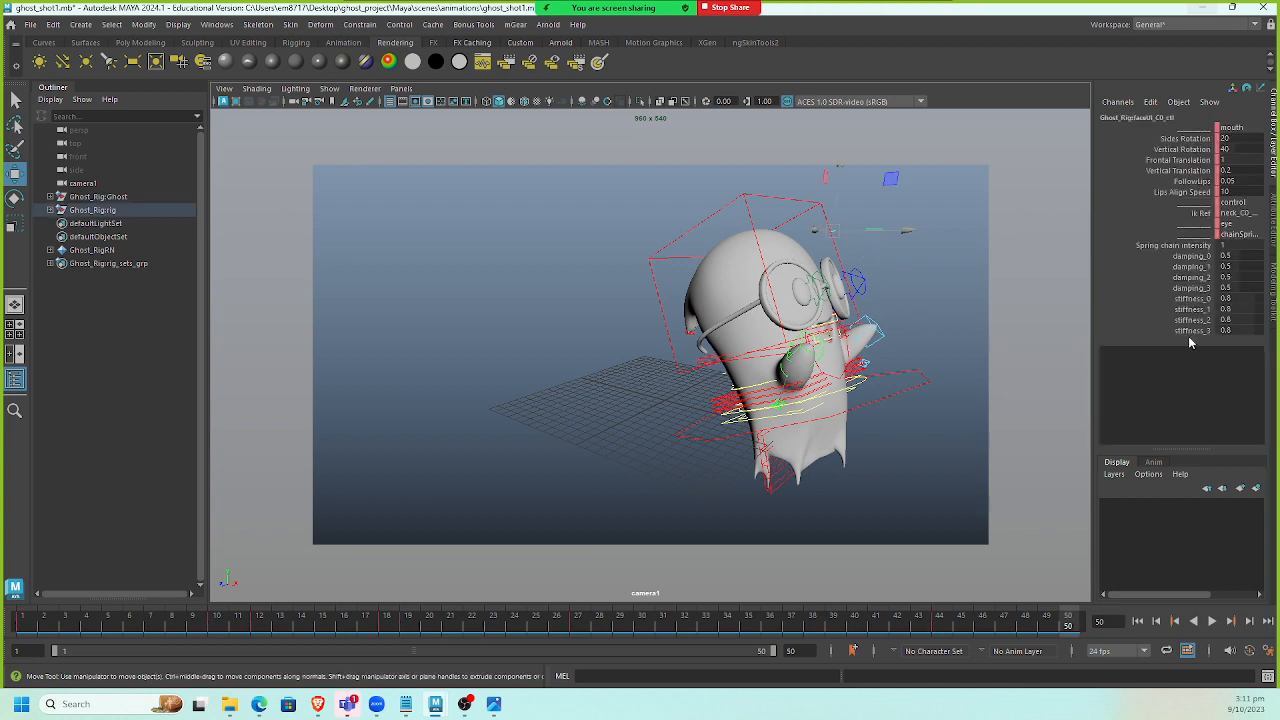
pyautogui.moveTo(1231, 299); pyautogui.dragTo(1243, 325)
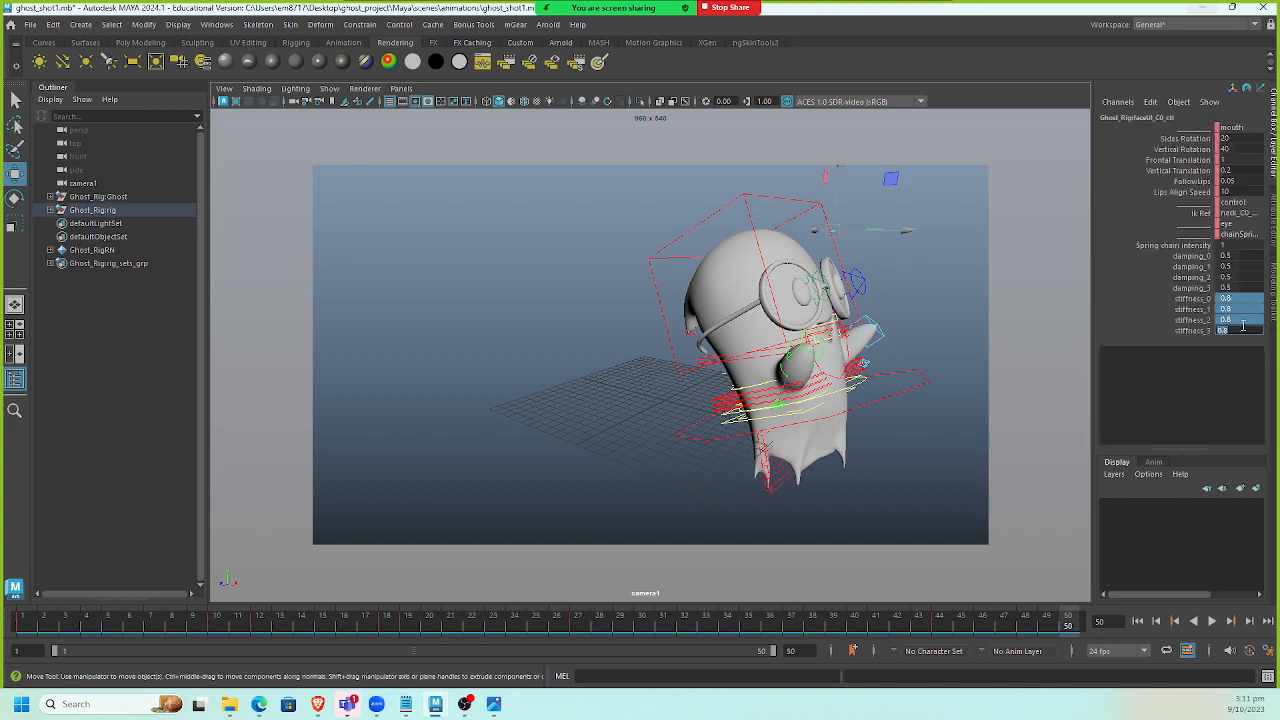
pyautogui.write('0.7')
pyautogui.press('Return')
# Select the spine control, set its four damping values to 0.8 and play back the animation.
pyautogui.click(724, 378)
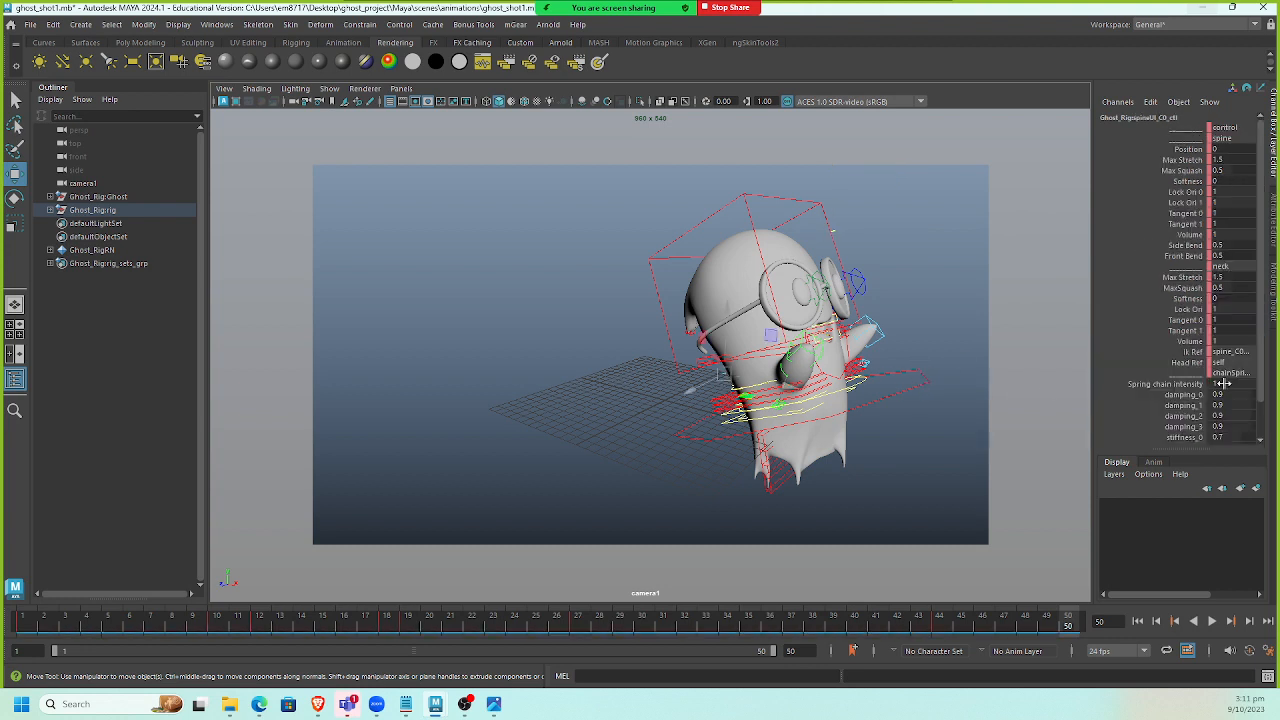
pyautogui.scroll(-1, 1249, 413)
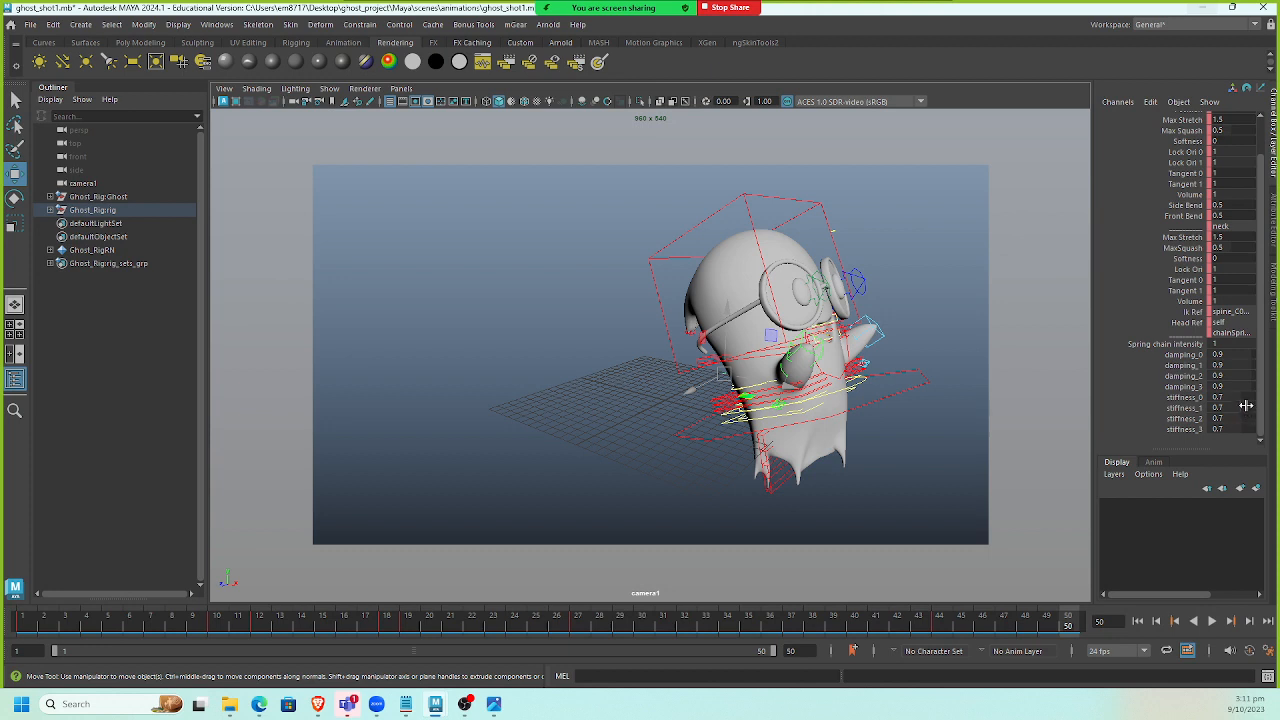
pyautogui.click(1195, 345)
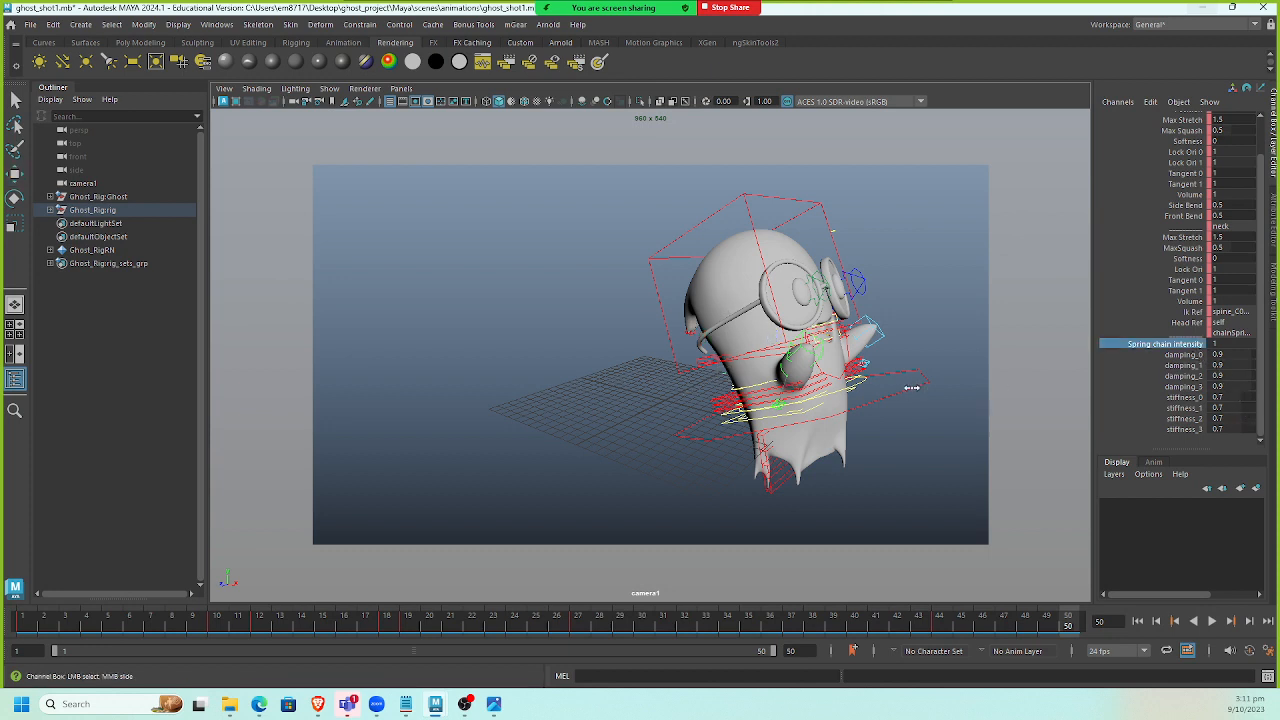
pyautogui.moveTo(1232, 355); pyautogui.dragTo(1244, 386)
pyautogui.write('0.8')
pyautogui.press('Return')
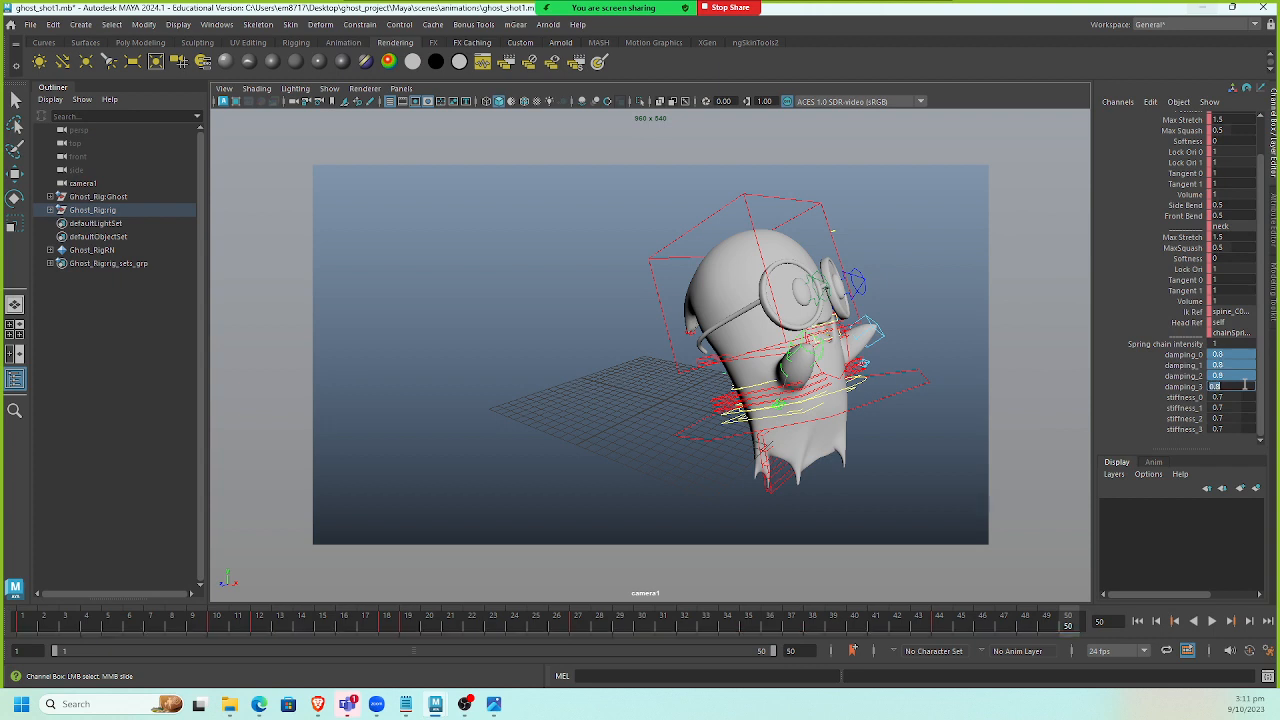
pyautogui.click(1160, 622)
pyautogui.click(1211, 621)
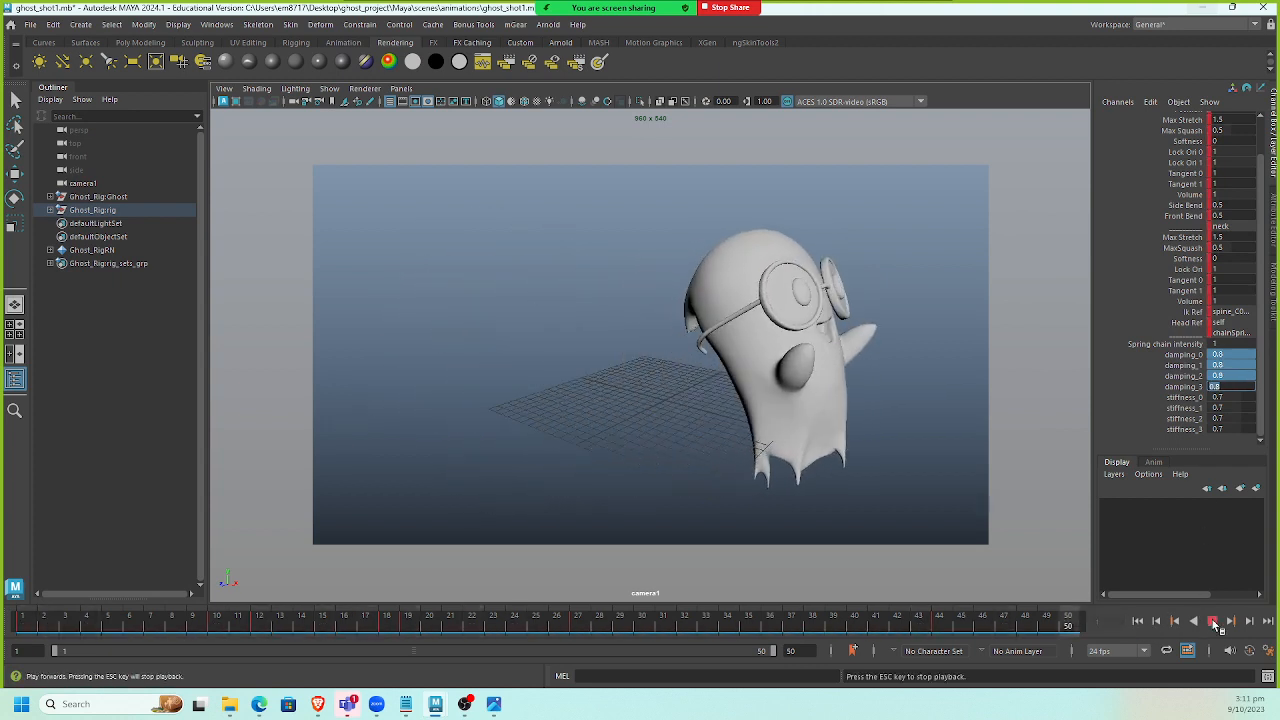
pyautogui.click(1211, 621)
pyautogui.click(1137, 621)
# Deselect everything, save the scene and play the animation again.
pyautogui.press('w')
pyautogui.click(733, 398)
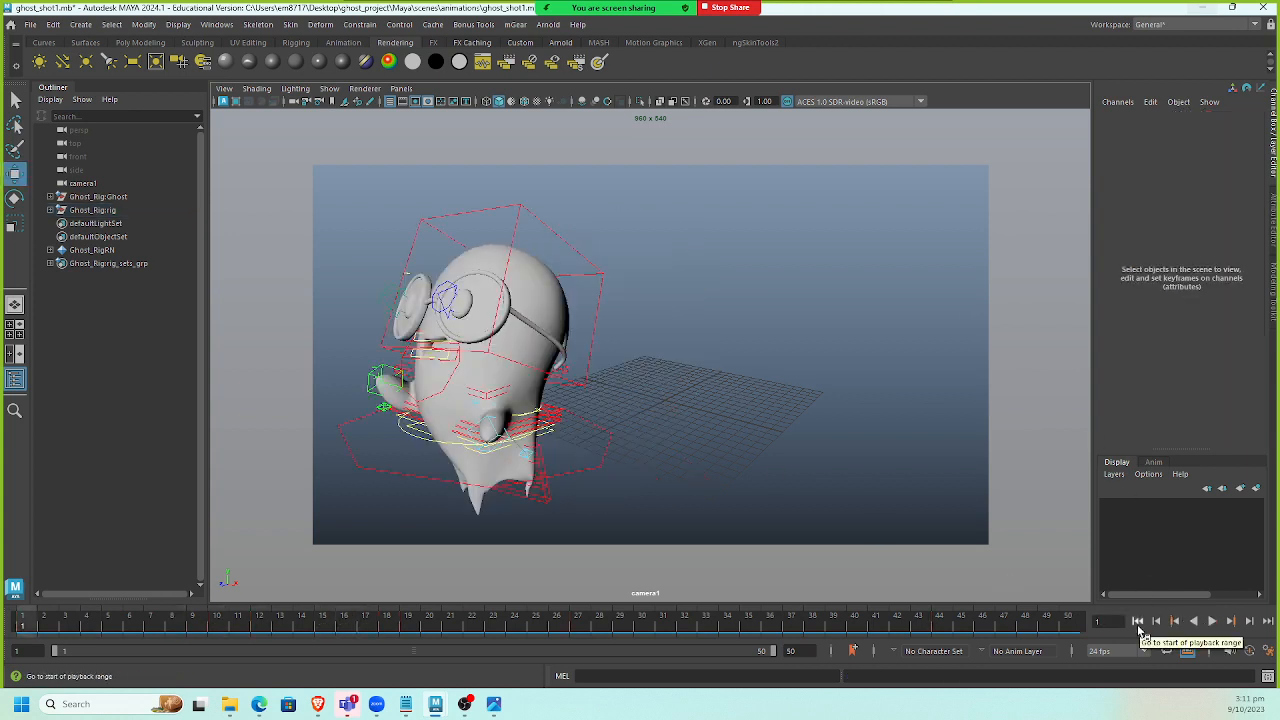
pyautogui.hotkey('ctrl', 's')
pyautogui.click(1213, 621)
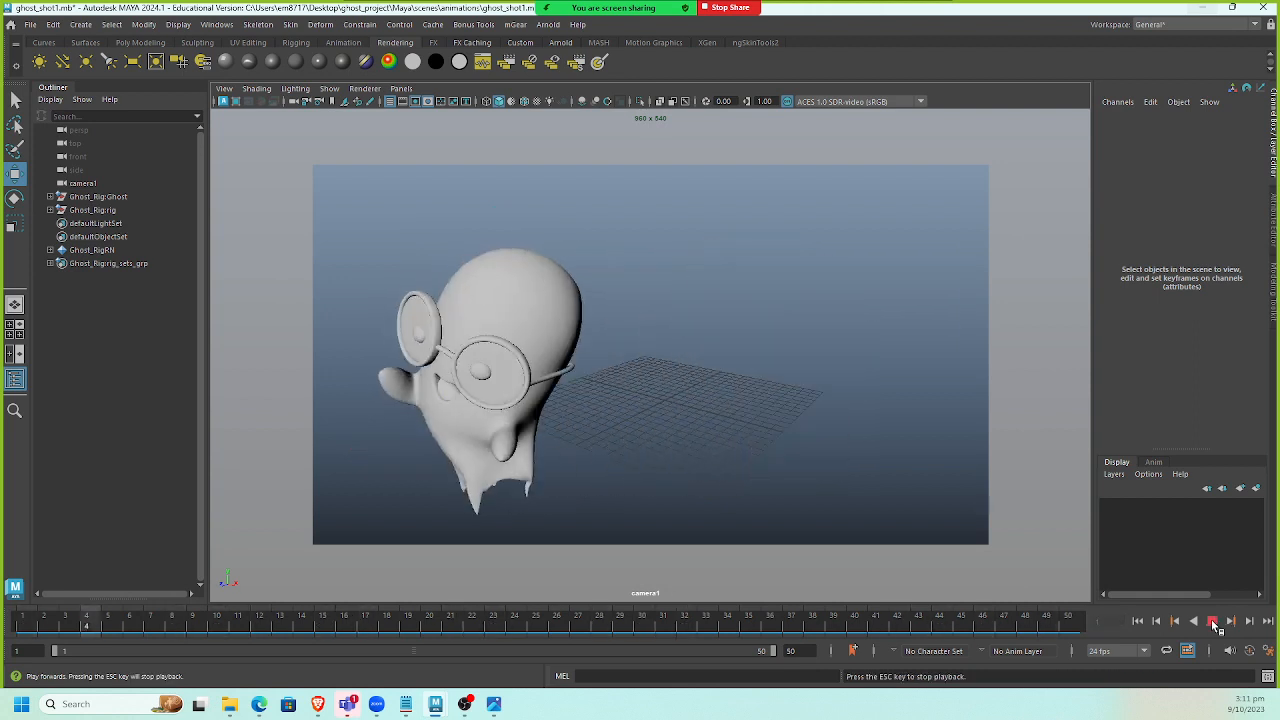
pyautogui.click(1213, 621)
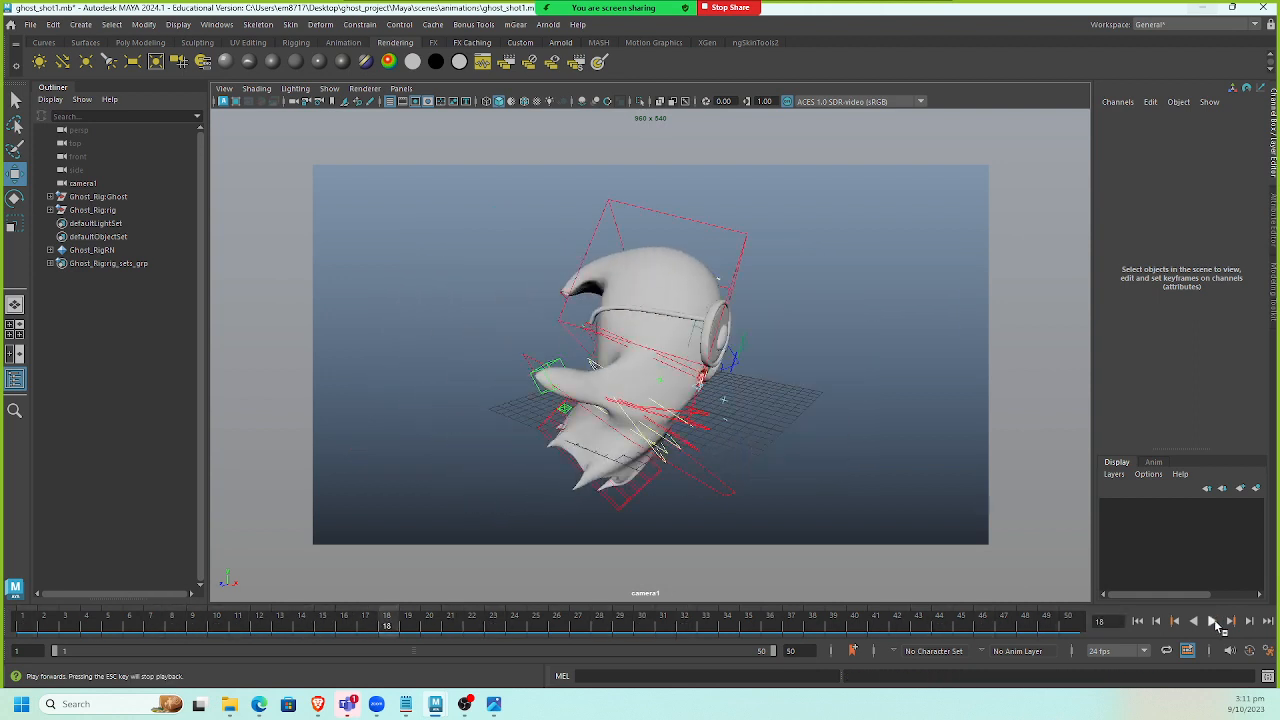
# Select the face control and set its spring chain intensity to 0.
pyautogui.click(722, 280)
pyautogui.click(1192, 247)
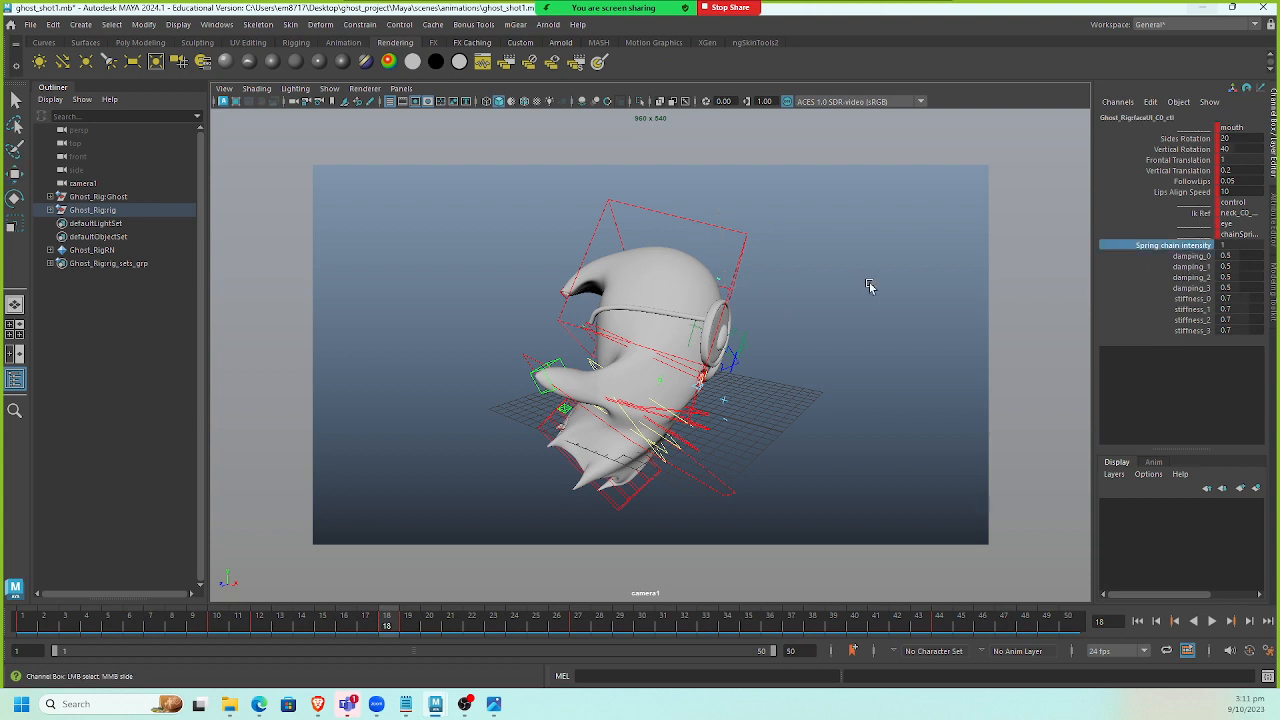
pyautogui.click(1242, 246)
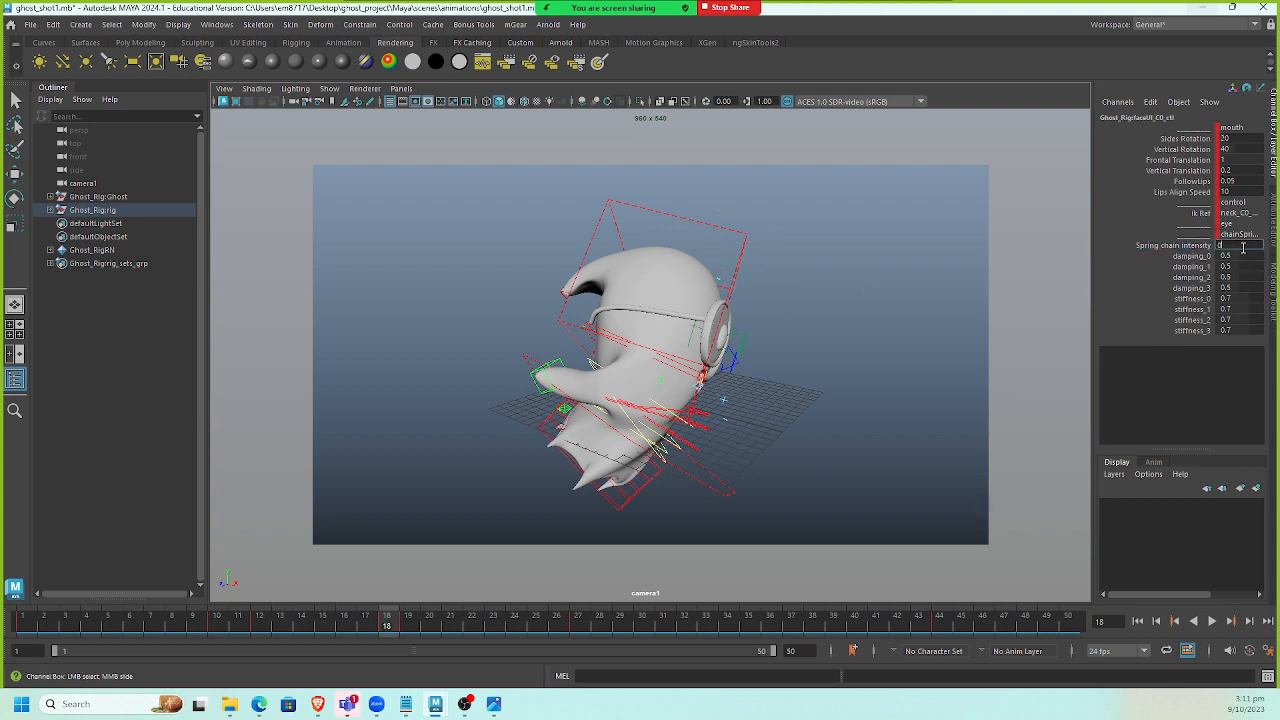
pyautogui.write('0')
pyautogui.press('Return')
pyautogui.keyDown('alt'); pyautogui.moveTo(700, 386); pyautogui.dragTo(704, 386); pyautogui.keyUp('alt')
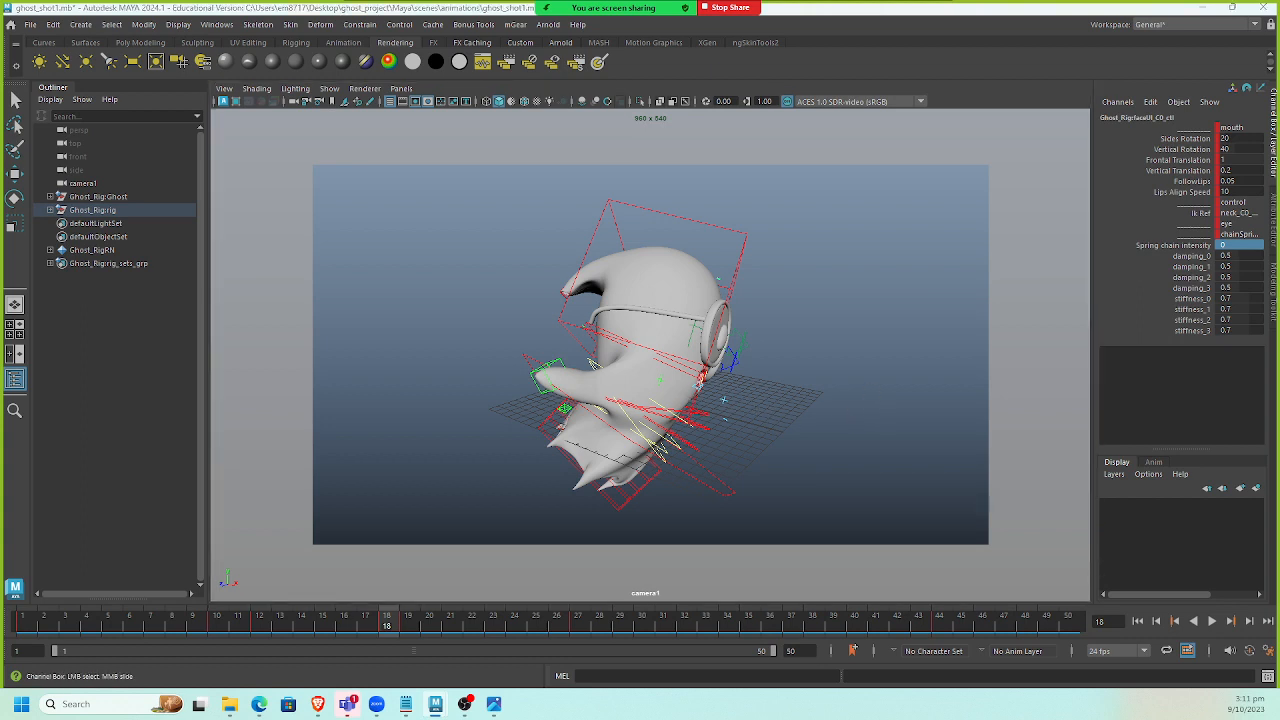
# Select the spine control, set its spring chain intensity to 0 and play back the animation.
pyautogui.click(769, 625)
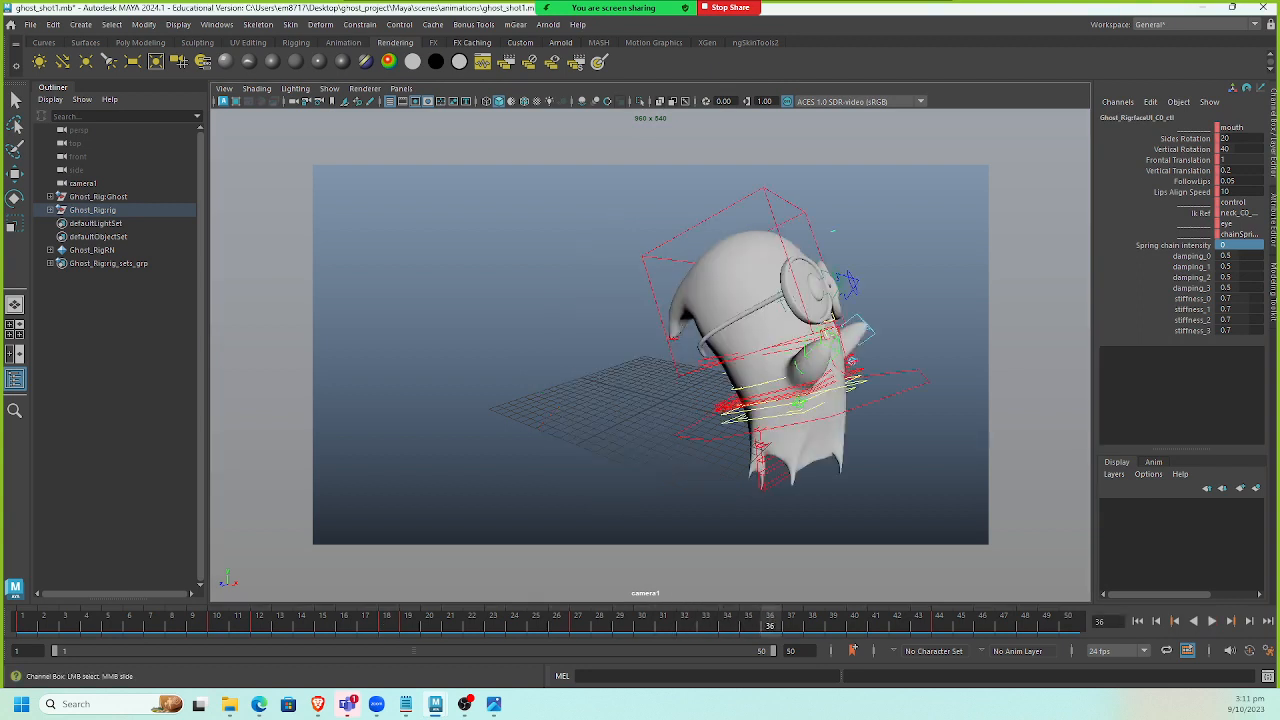
pyautogui.click(725, 374)
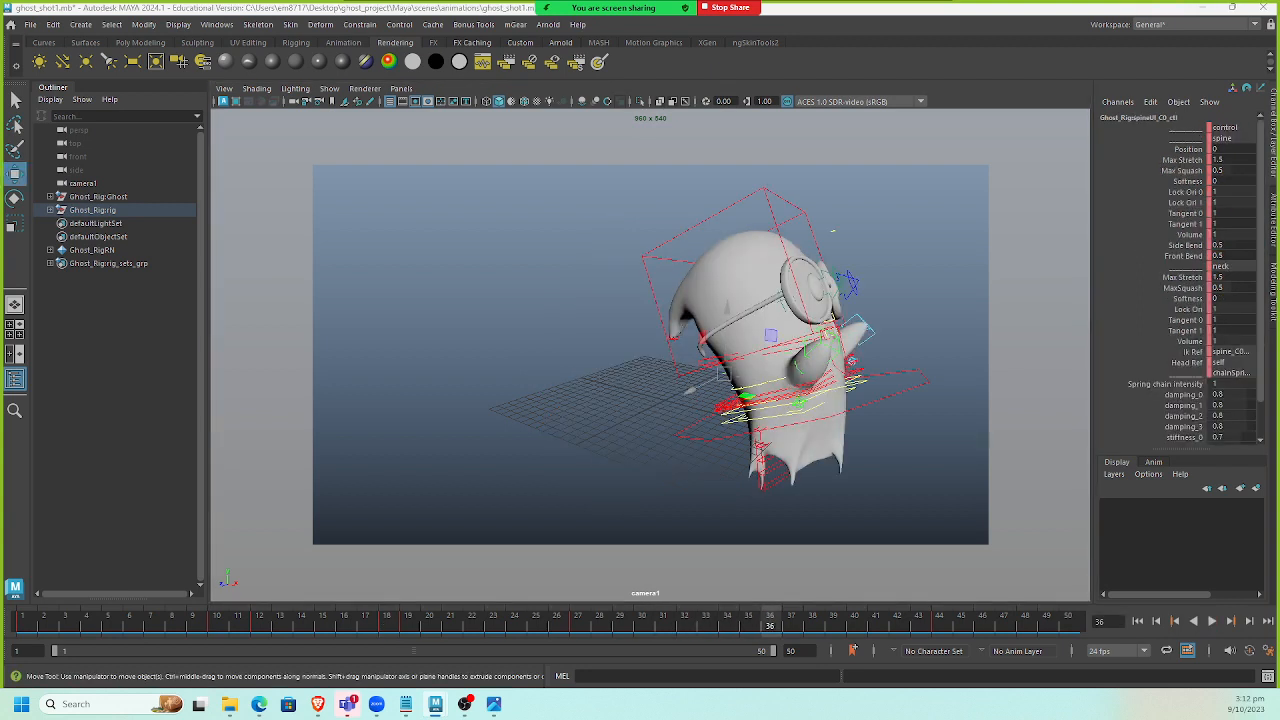
pyautogui.doubleClick(1222, 384)
pyautogui.write('0')
pyautogui.press('Return')
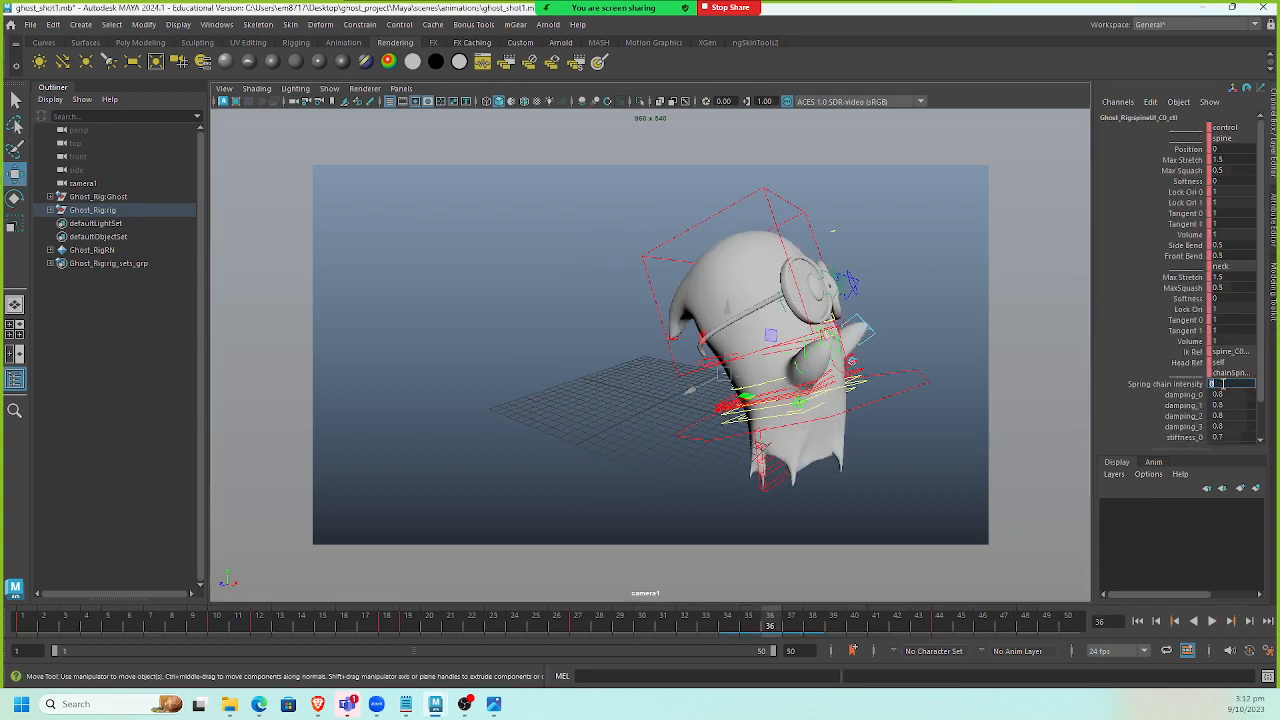
pyautogui.click(1138, 622)
pyautogui.click(1211, 621)
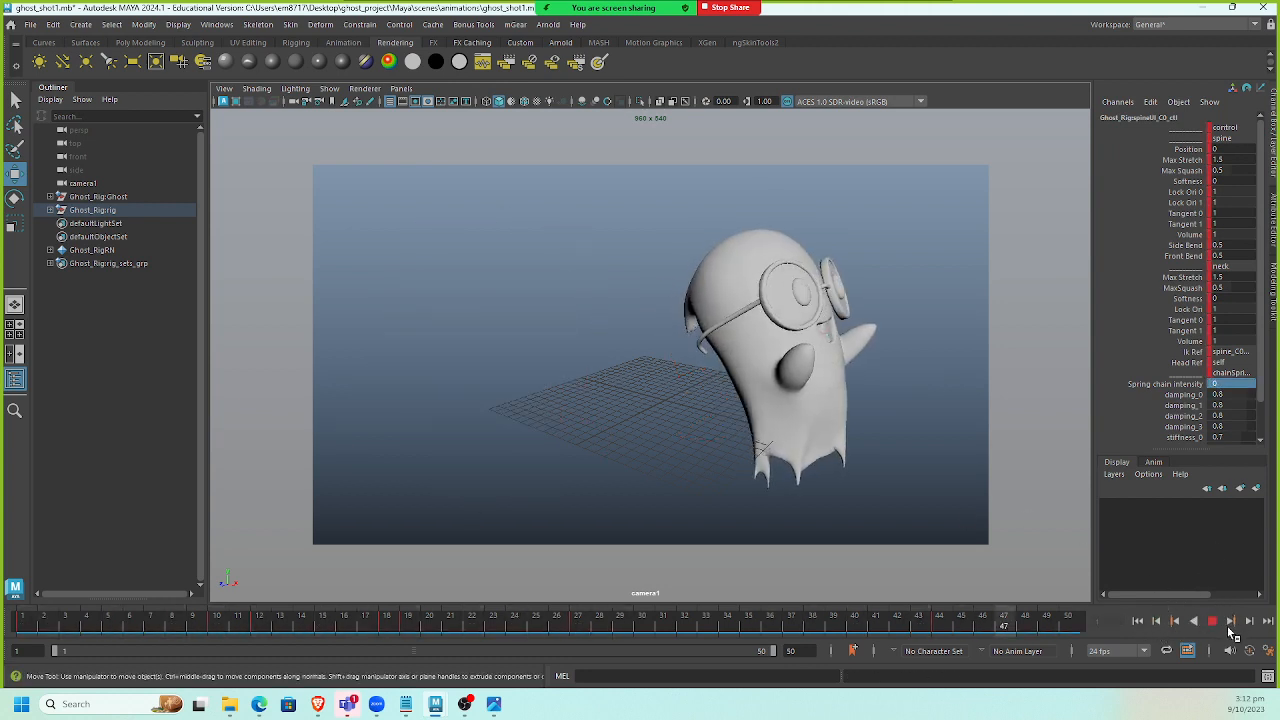
pyautogui.click(1212, 622)
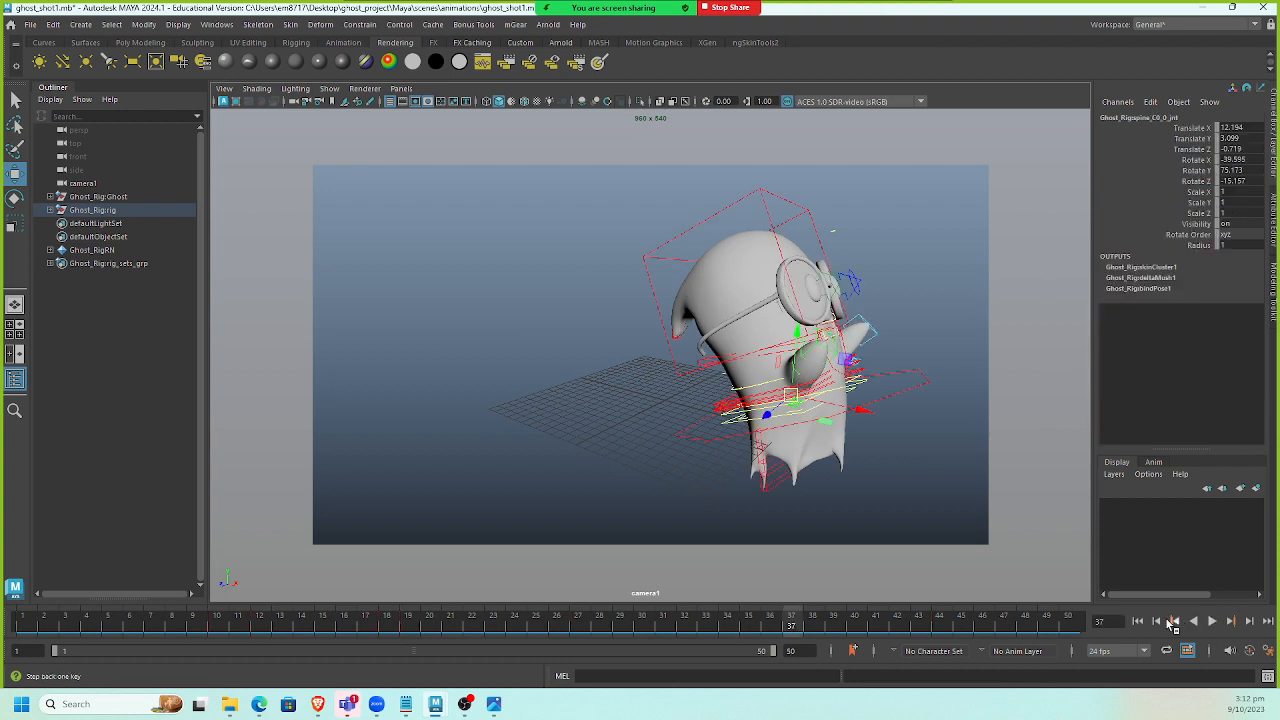
# Select the face control, set its spring chain intensity to 1 and its four stiffness values to 0.5, then play the animation.
pyautogui.click(1138, 622)
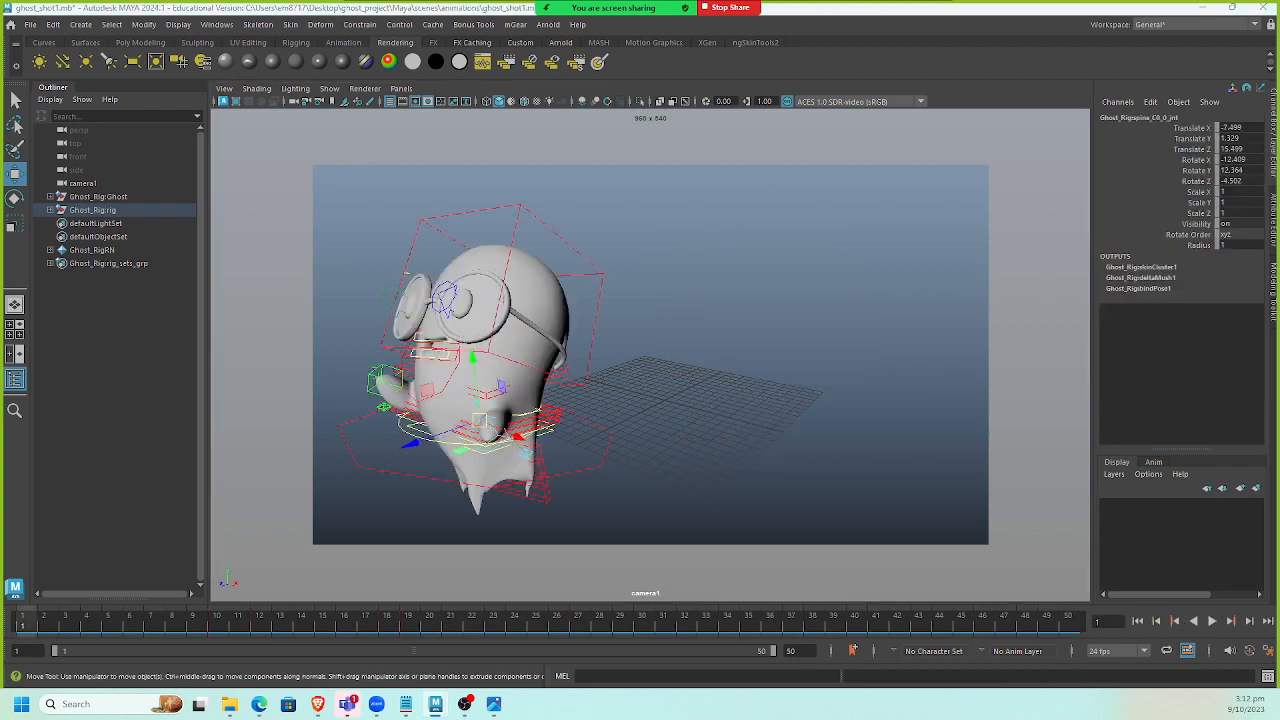
pyautogui.click(407, 273)
pyautogui.doubleClick(1240, 246)
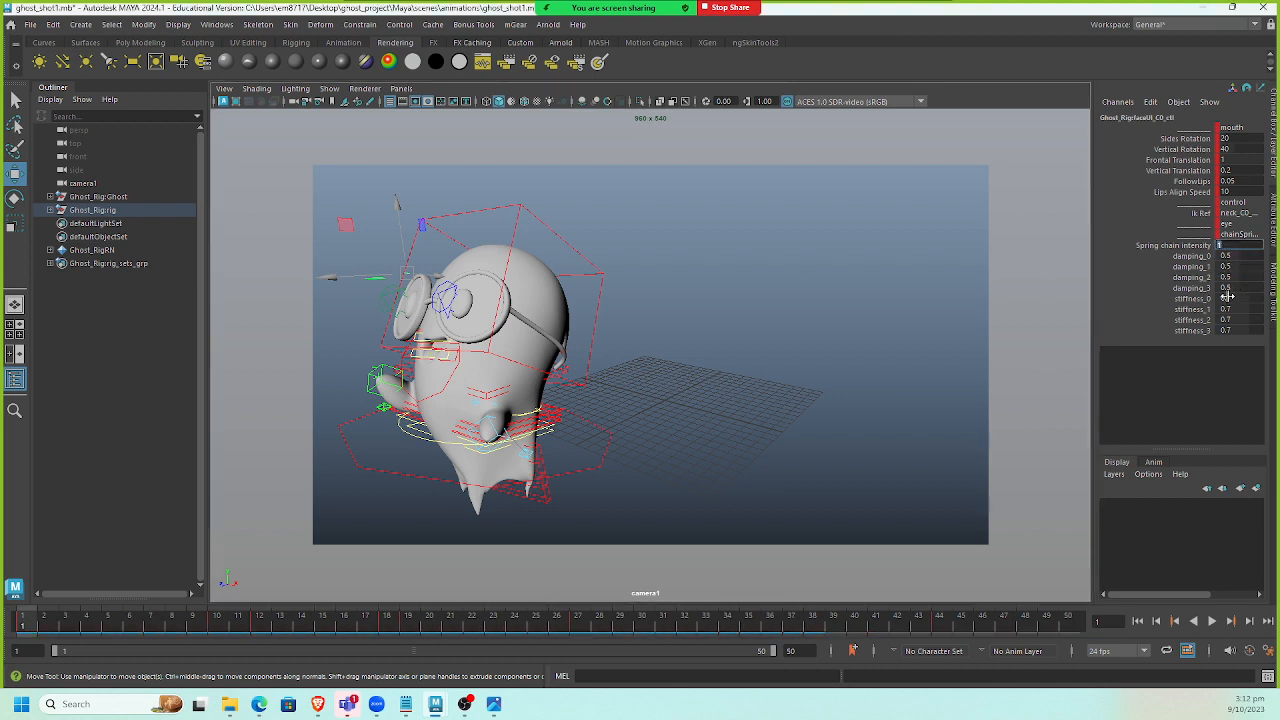
pyautogui.moveTo(1209, 303); pyautogui.dragTo(1211, 332)
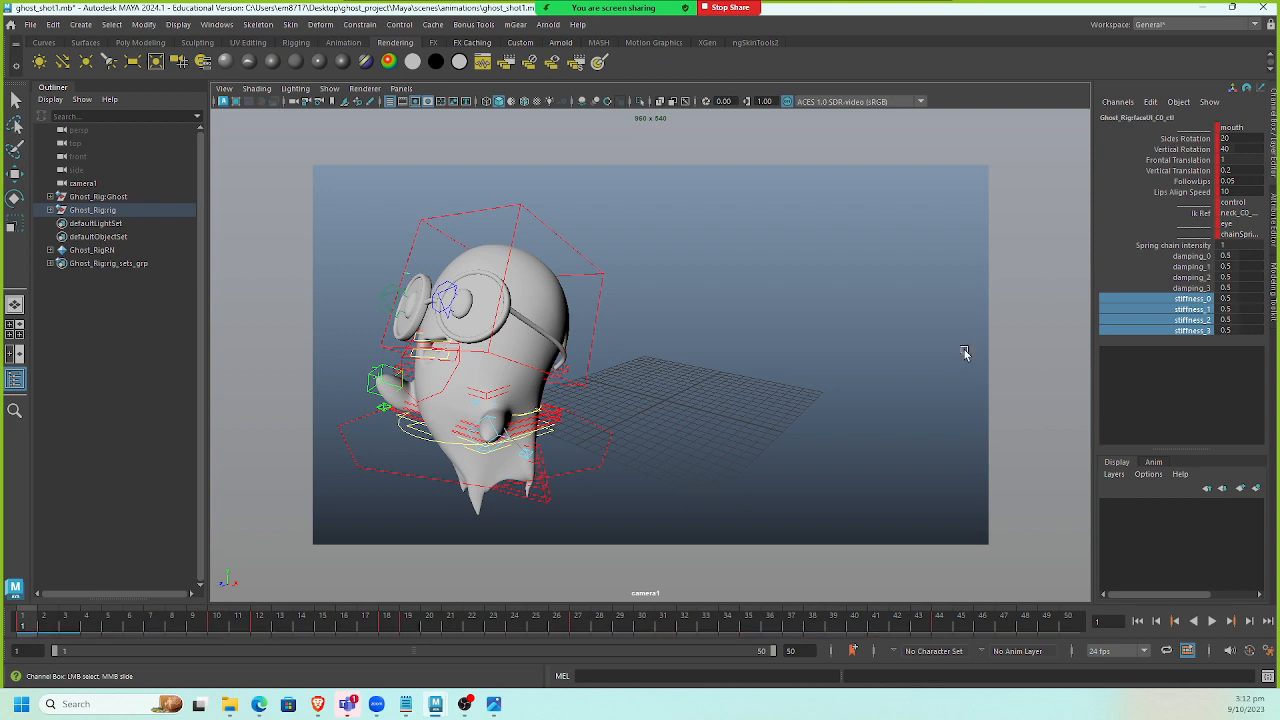
pyautogui.click(1212, 621)
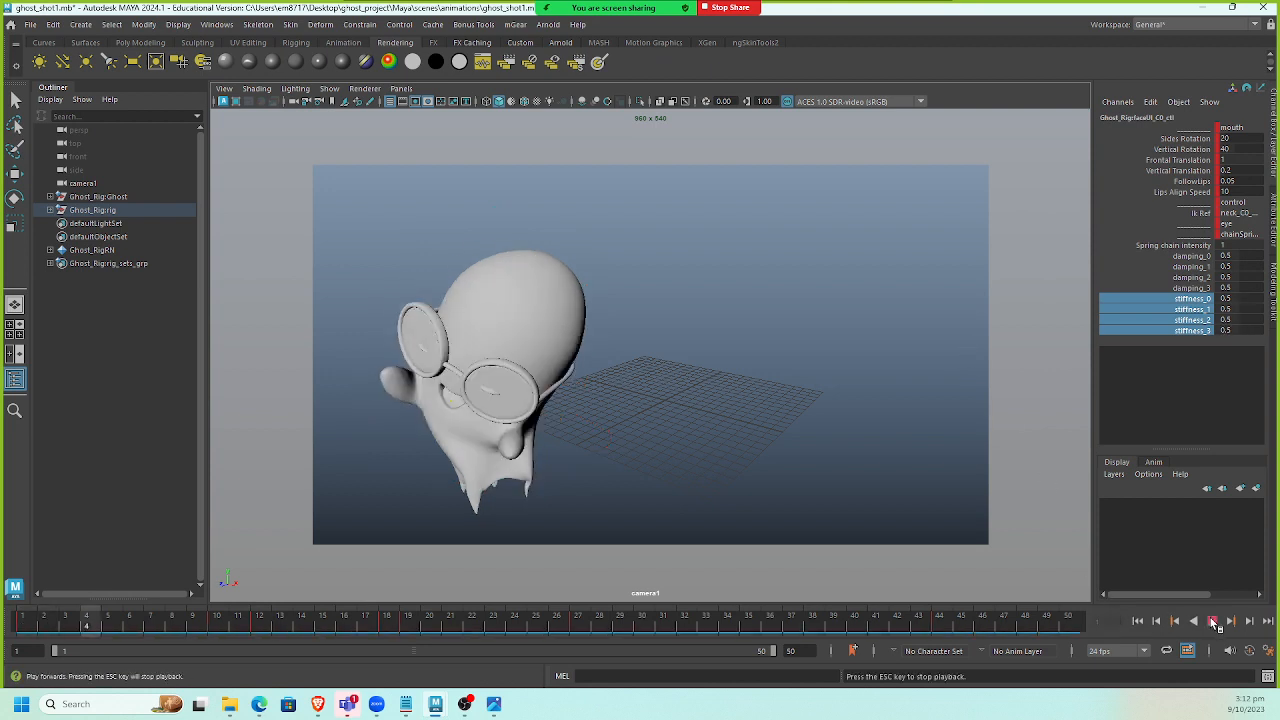
pyautogui.click(1212, 621)
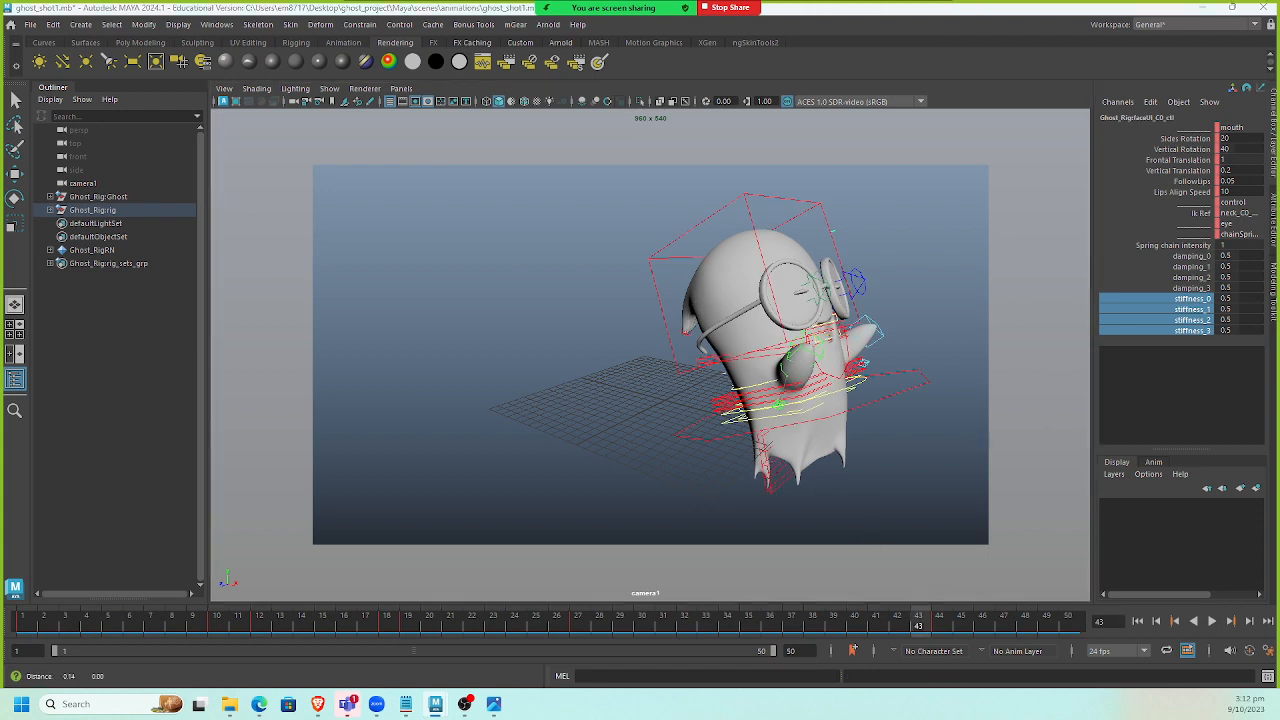
# Select the spine control and set its spring chain intensity to 1 and its four stiffness values to 0.5.
pyautogui.click(723, 375)
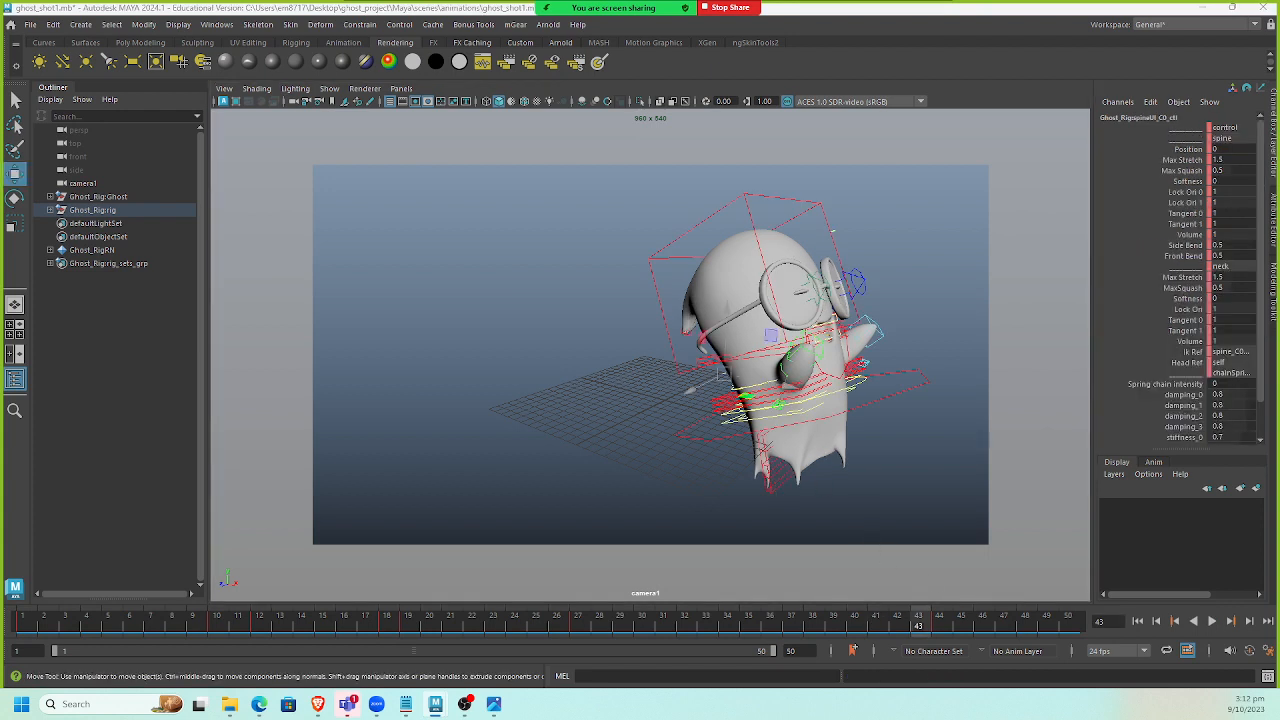
pyautogui.doubleClick(1220, 384)
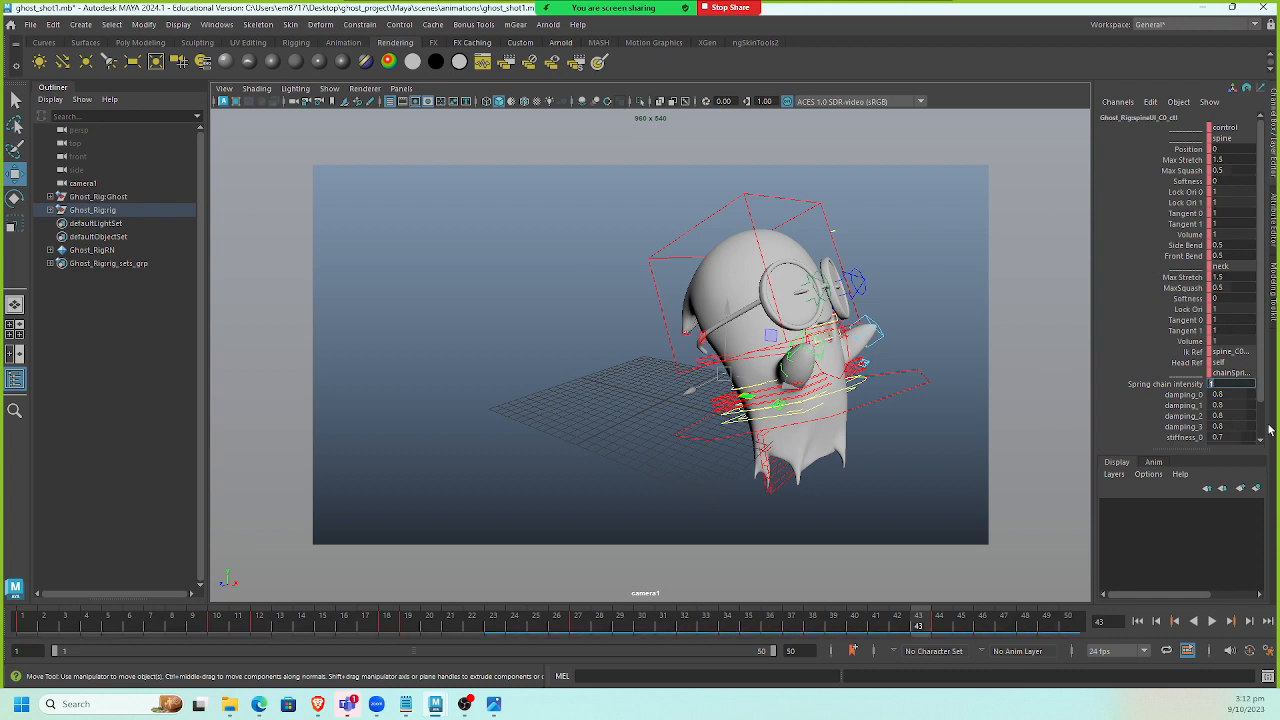
pyautogui.scroll(-2, 1235, 410)
pyautogui.moveTo(1236, 400); pyautogui.dragTo(1236, 430)
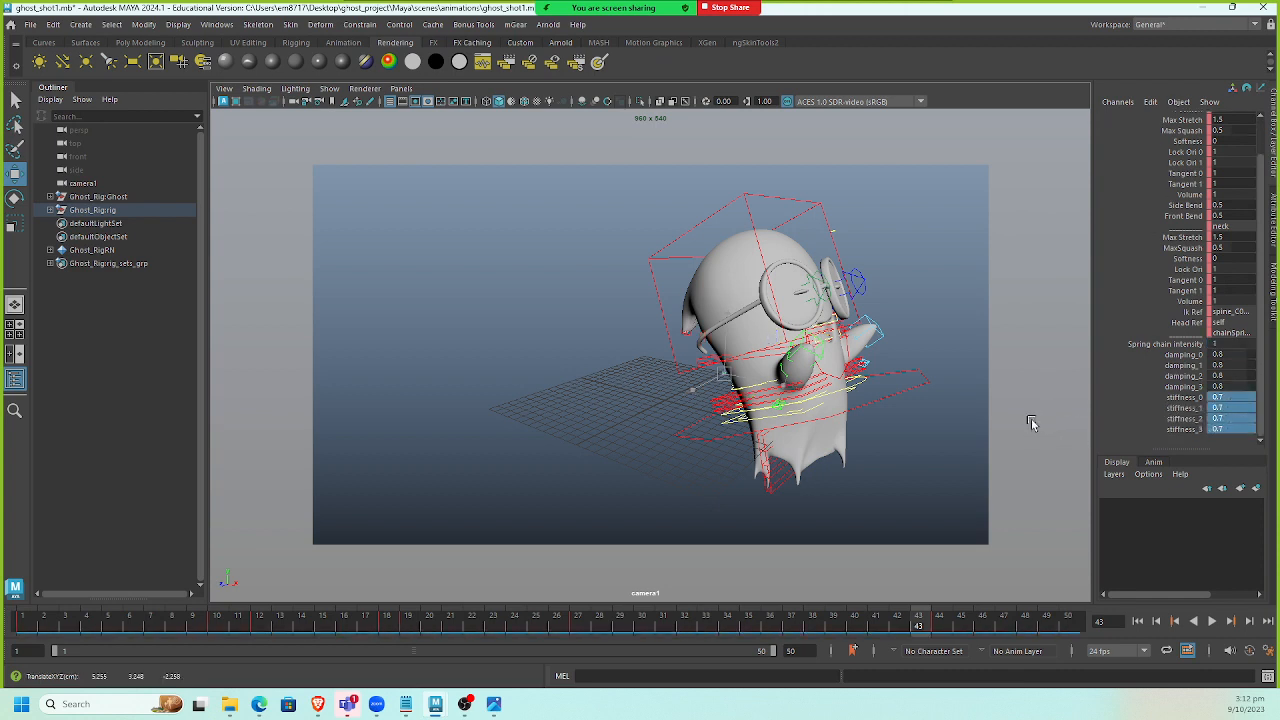
pyautogui.moveTo(1031, 418); pyautogui.dragTo(1045, 422, button='middle')
pyautogui.moveTo(1196, 399); pyautogui.dragTo(1195, 430)
pyautogui.moveTo(986, 431); pyautogui.dragTo(985, 431, button='middle')
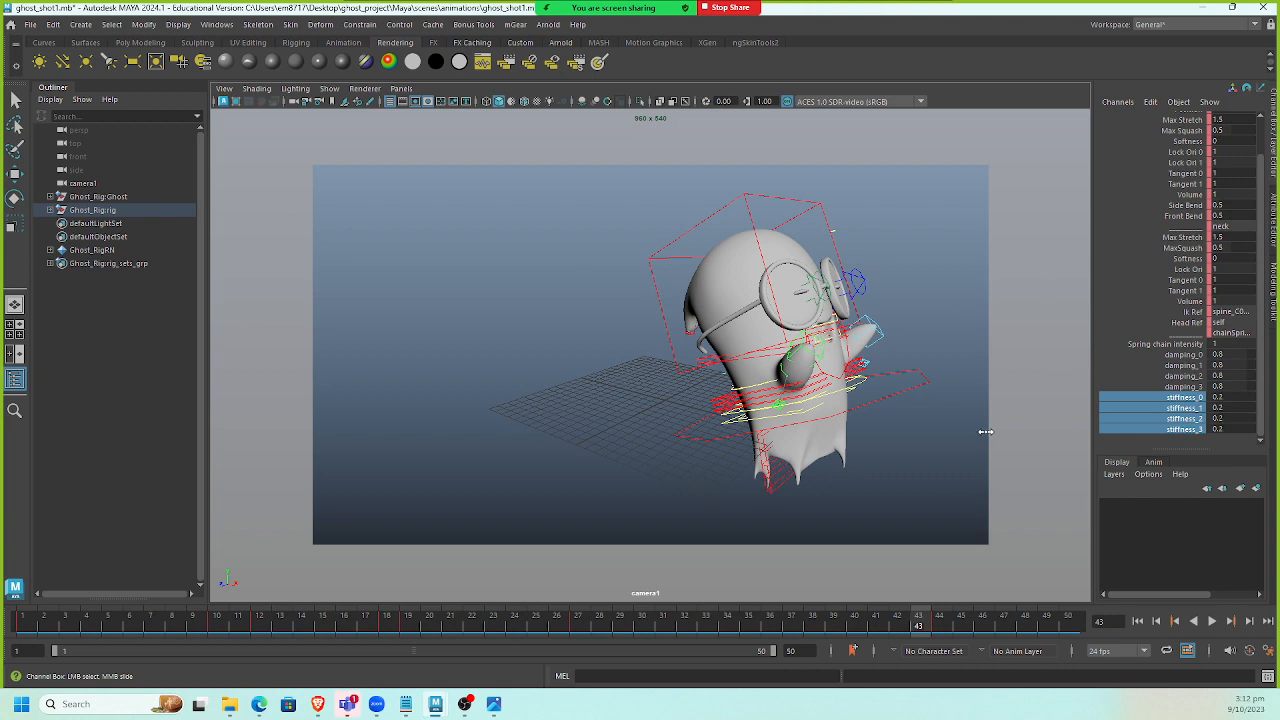
# Play the animation from the start to review the spring chain motion.
pyautogui.click(1138, 621)
pyautogui.click(1208, 621)
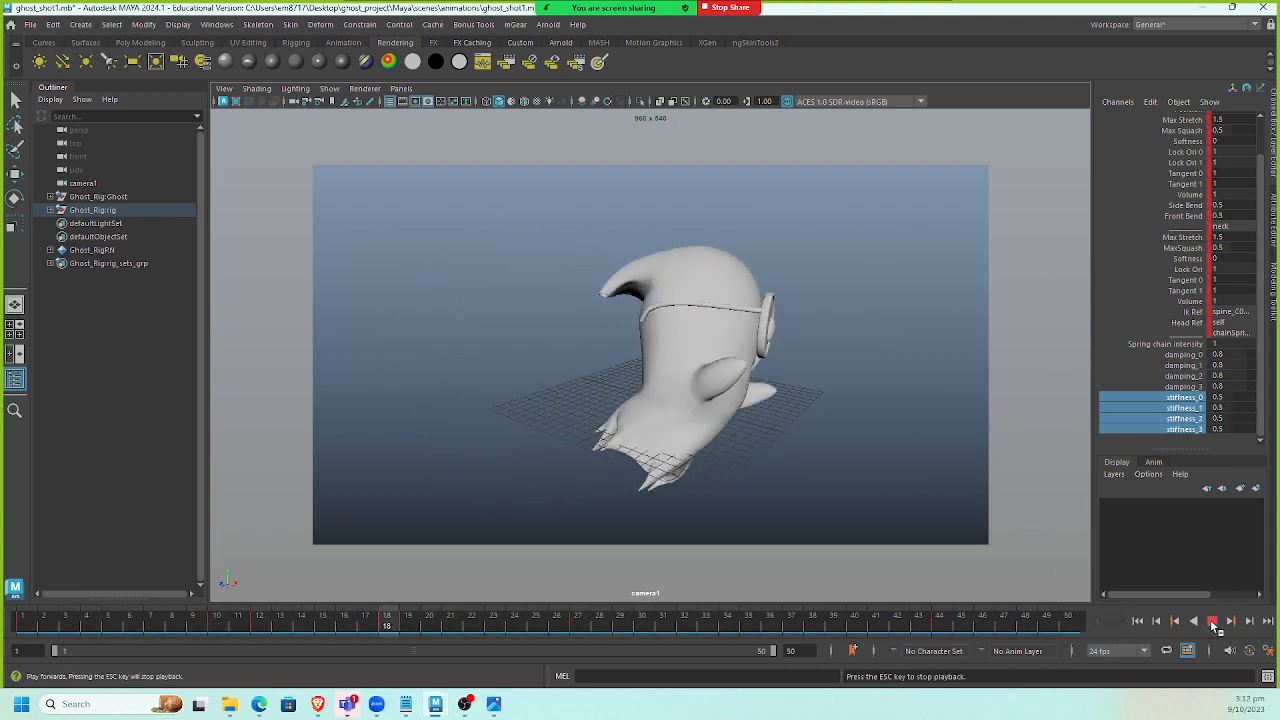
pyautogui.click(1212, 621)
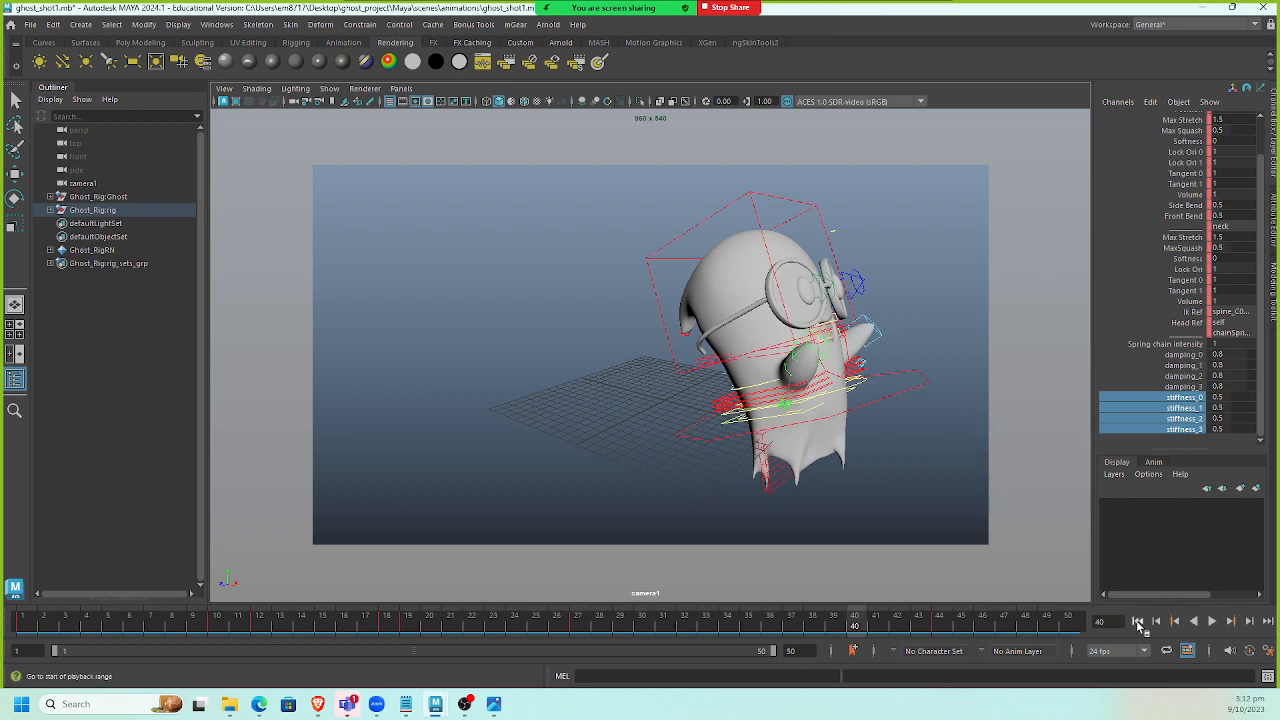
pyautogui.click(1211, 621)
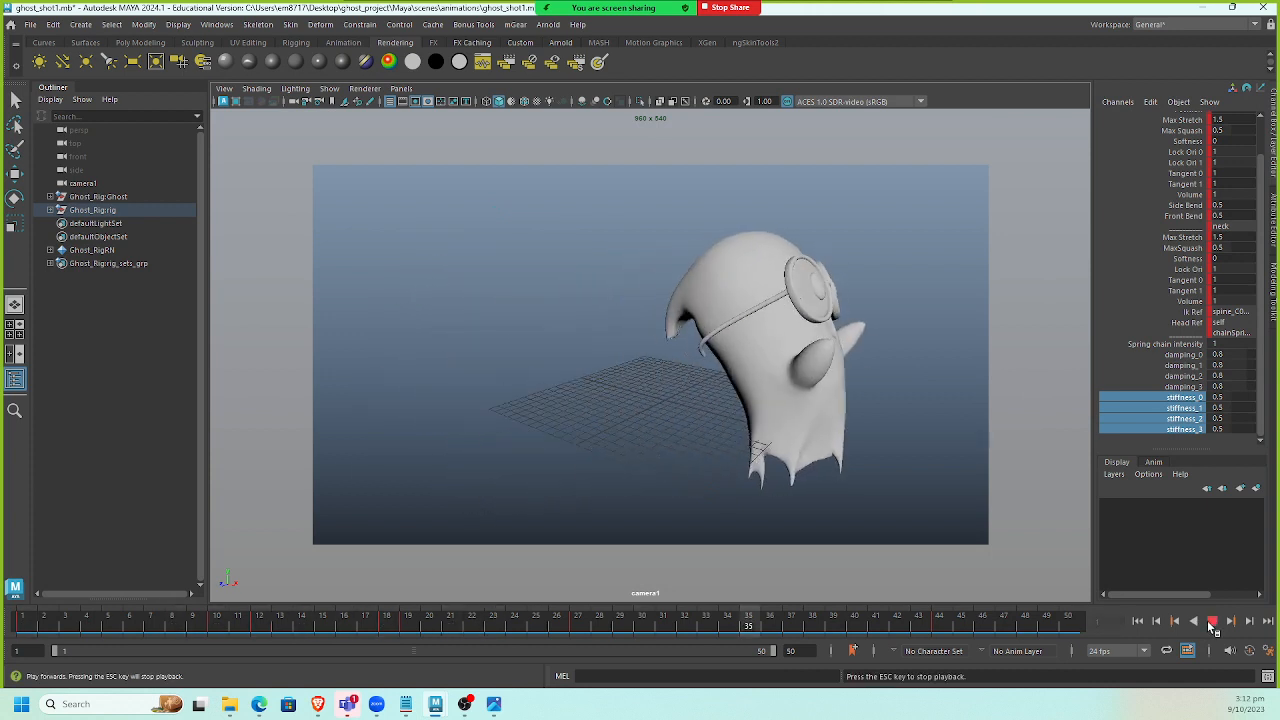
pyautogui.click(1211, 621)
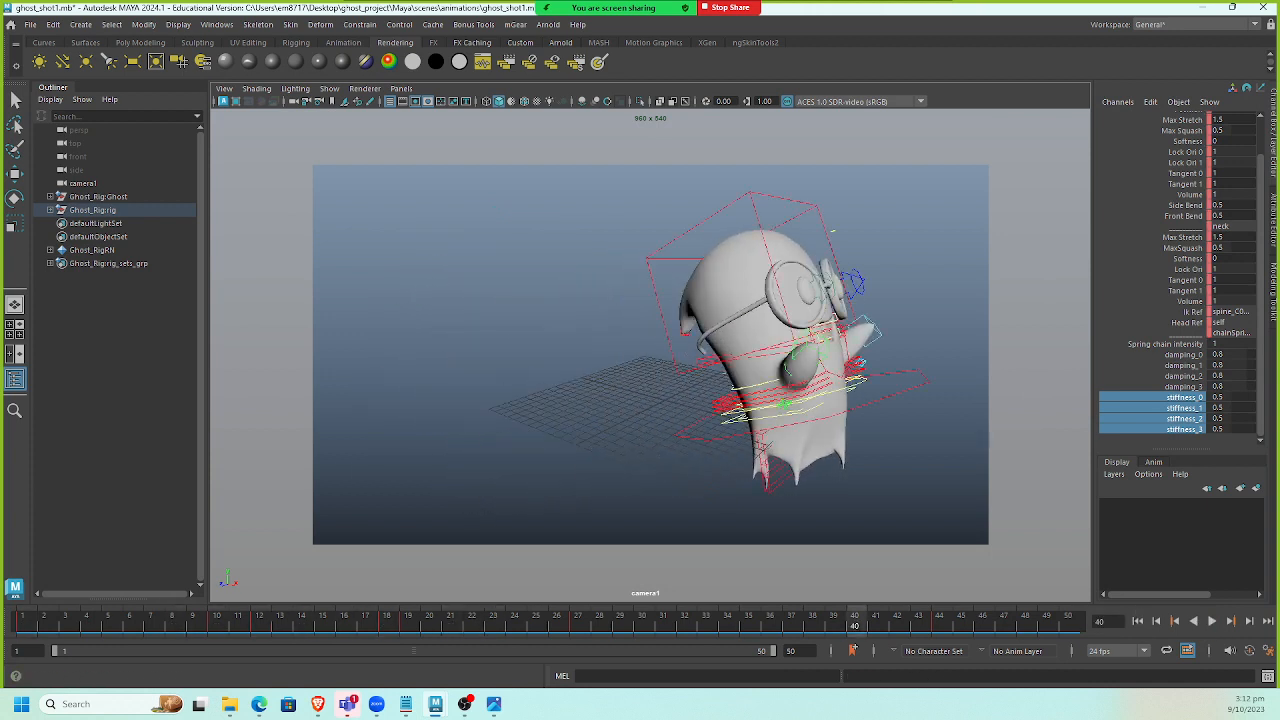
# Set the playback speed to Play Every Frame, Free and play the animation from the start.
pyautogui.rightClick(970, 625)
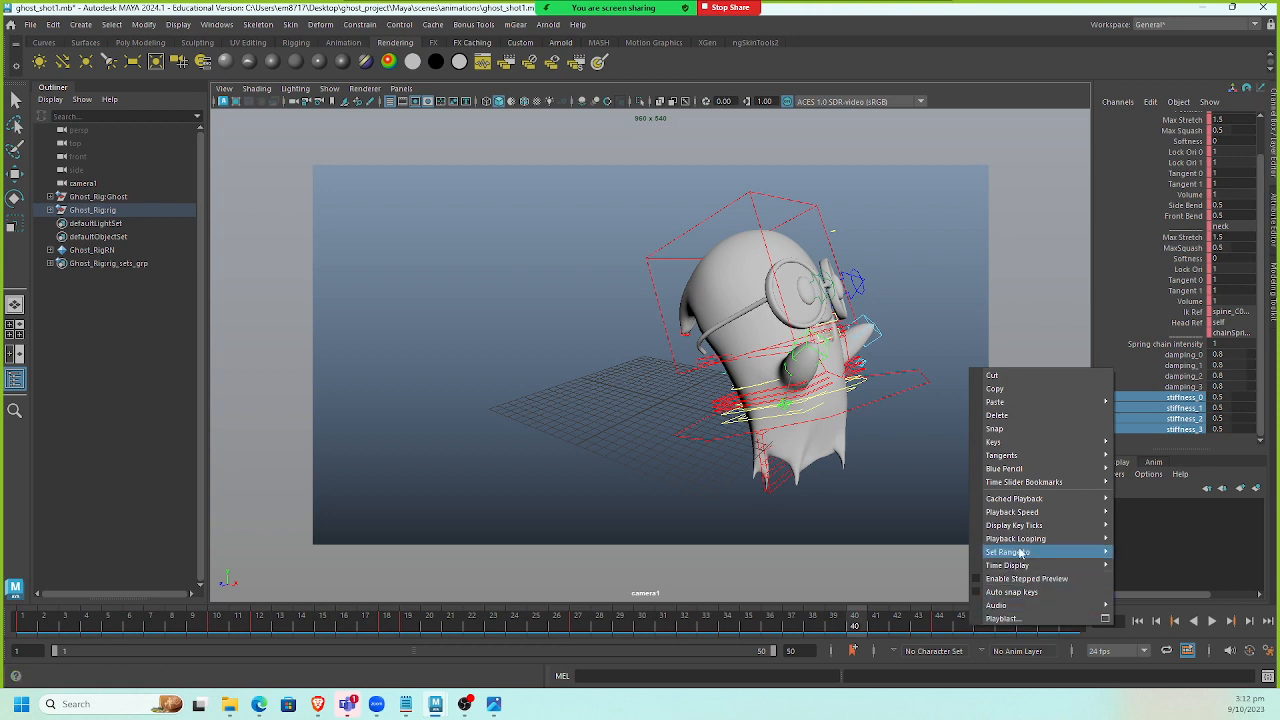
pyautogui.moveTo(1049, 515)
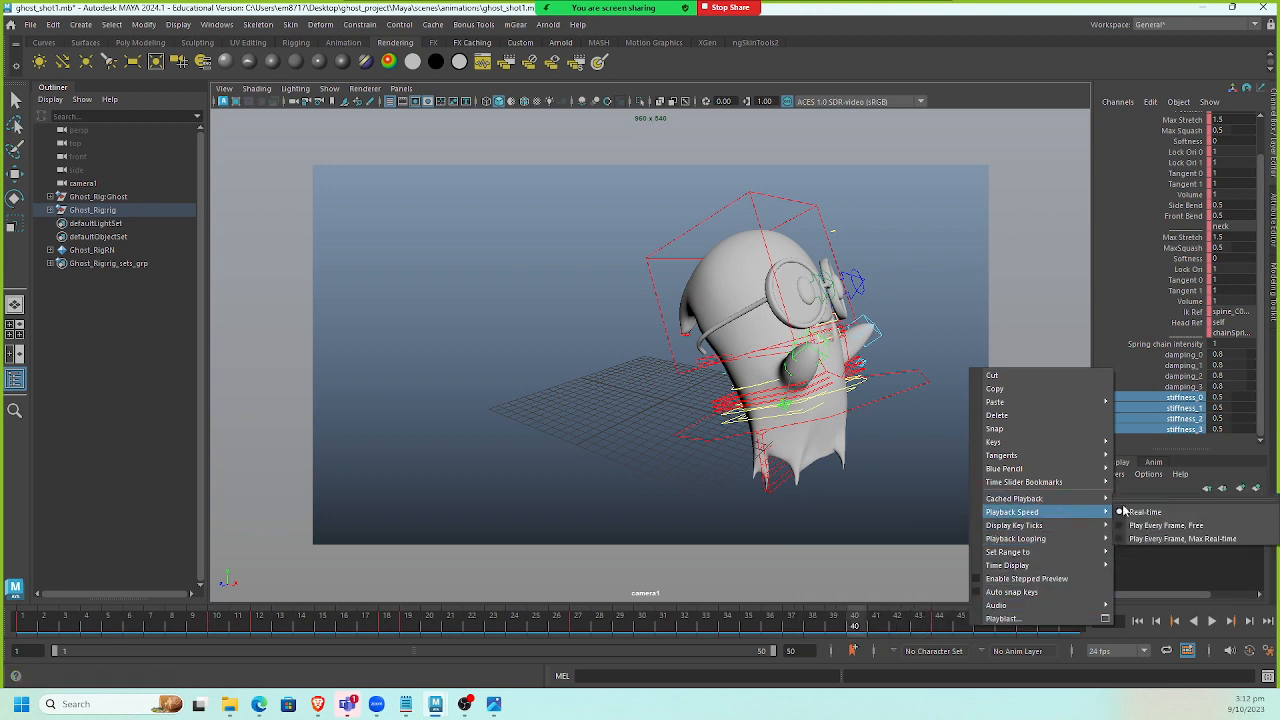
pyautogui.click(1189, 530)
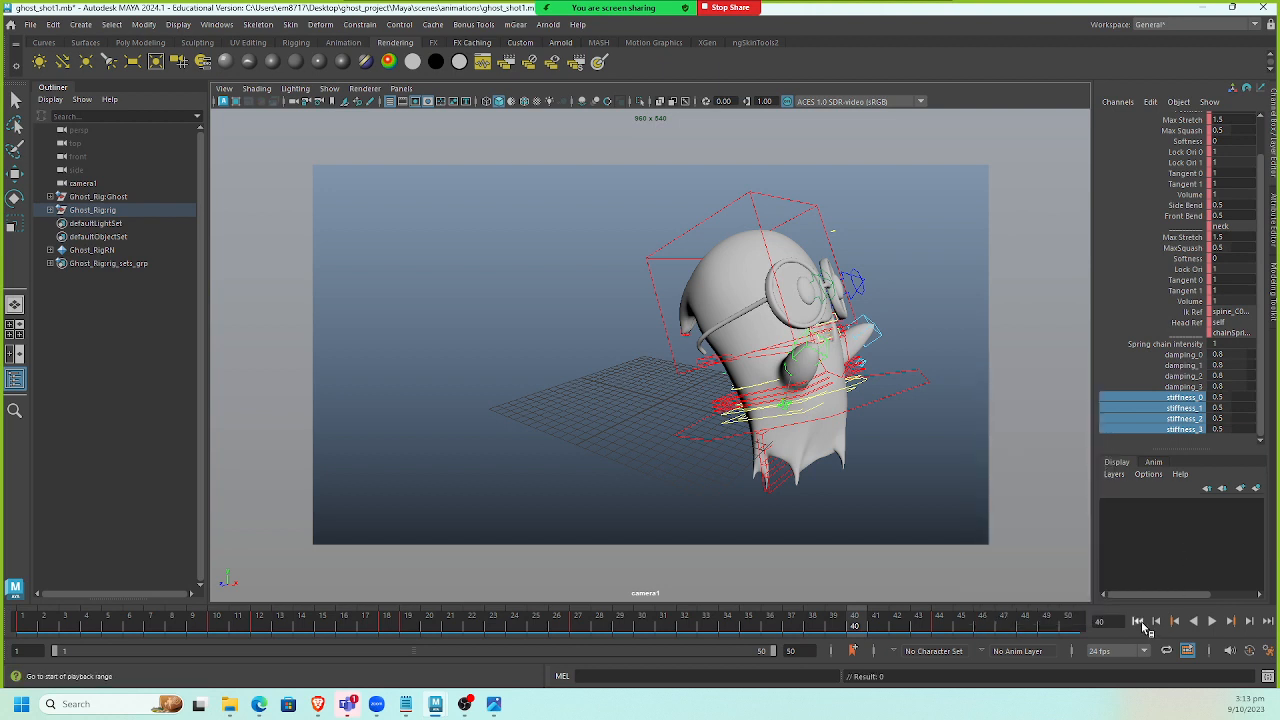
pyautogui.click(1211, 621)
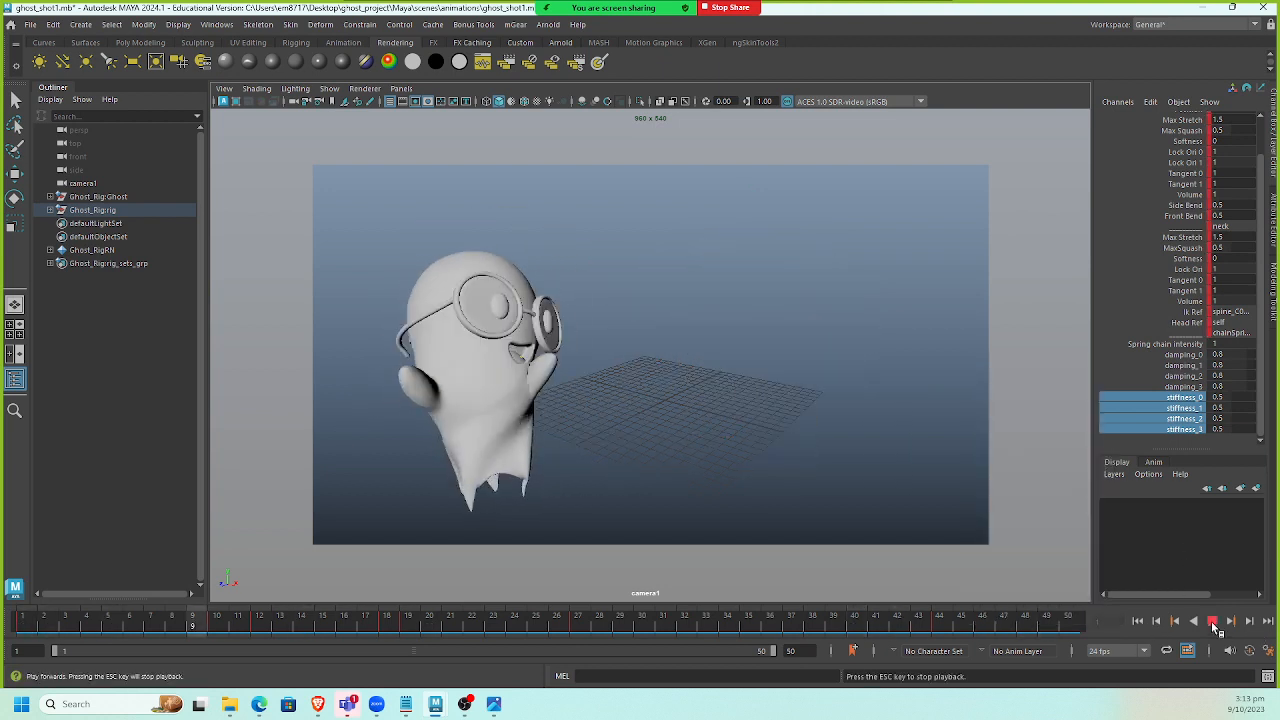
pyautogui.click(1211, 621)
pyautogui.click(1137, 621)
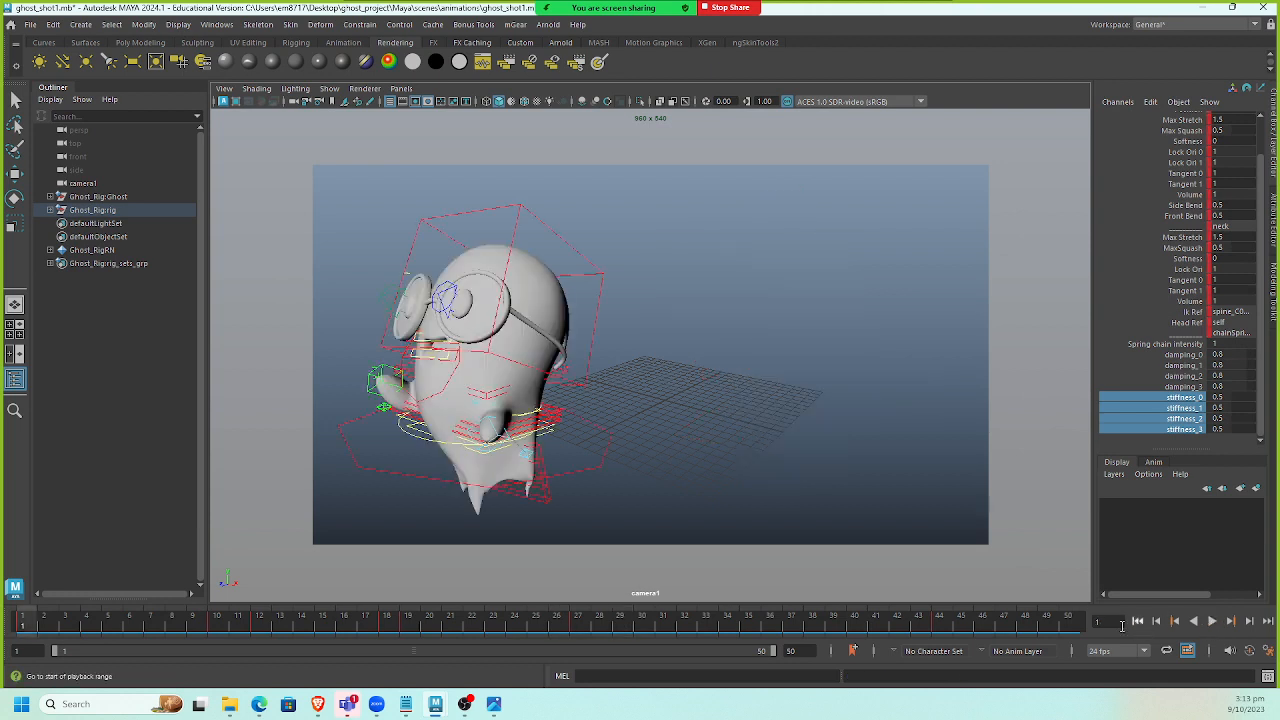
# Open the Playblast options, set the format to image, and start the playblast.
pyautogui.rightClick(801, 619)
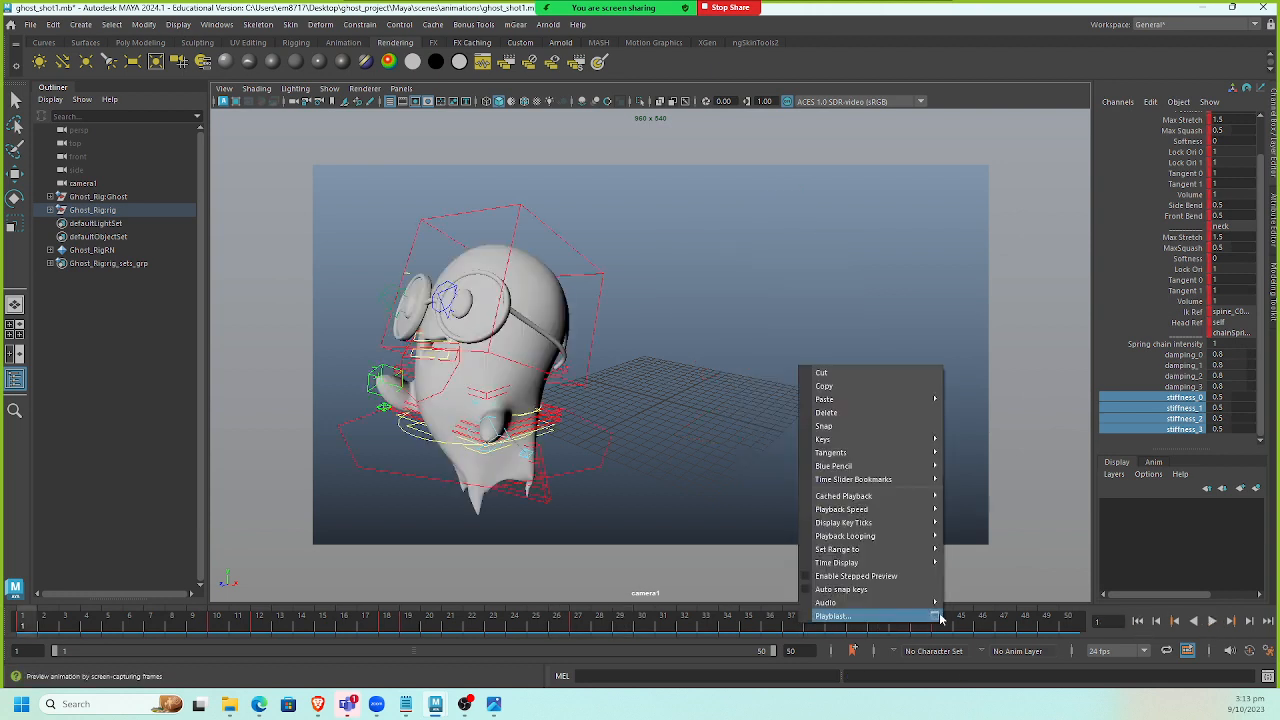
pyautogui.click(940, 620)
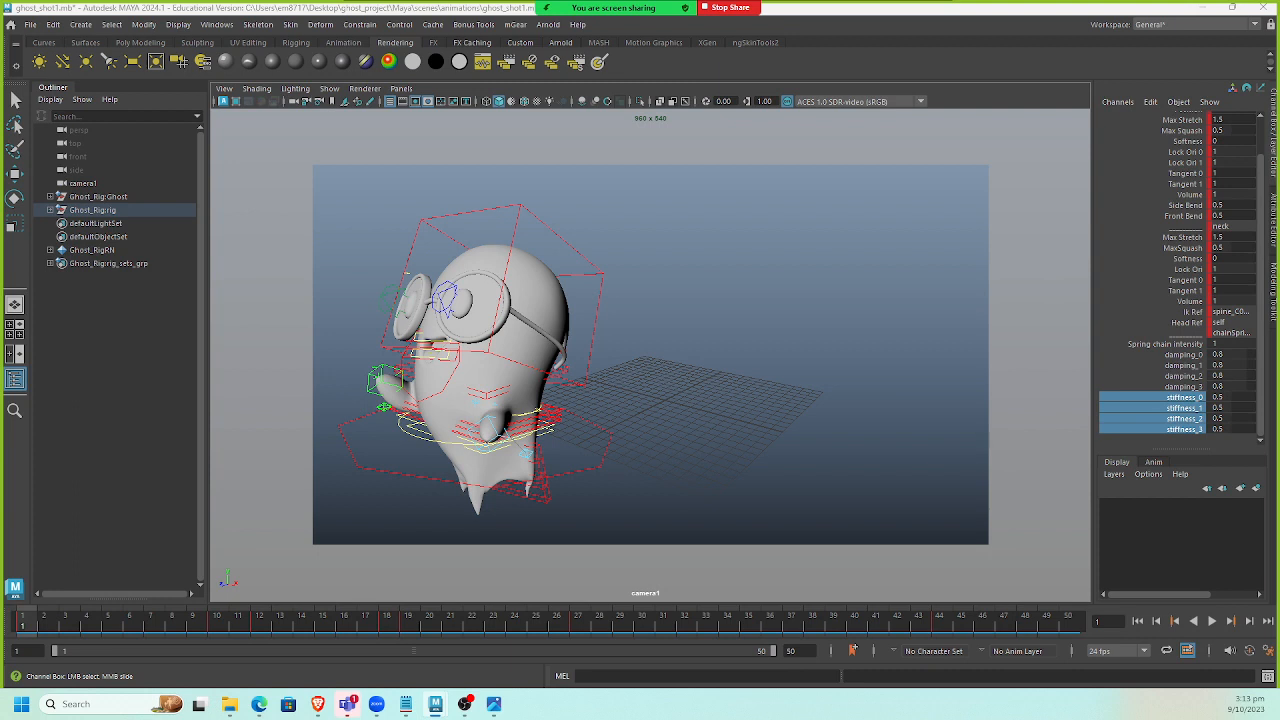
pyautogui.moveTo(700, 234); pyautogui.dragTo(557, 206)
pyautogui.click(622, 278)
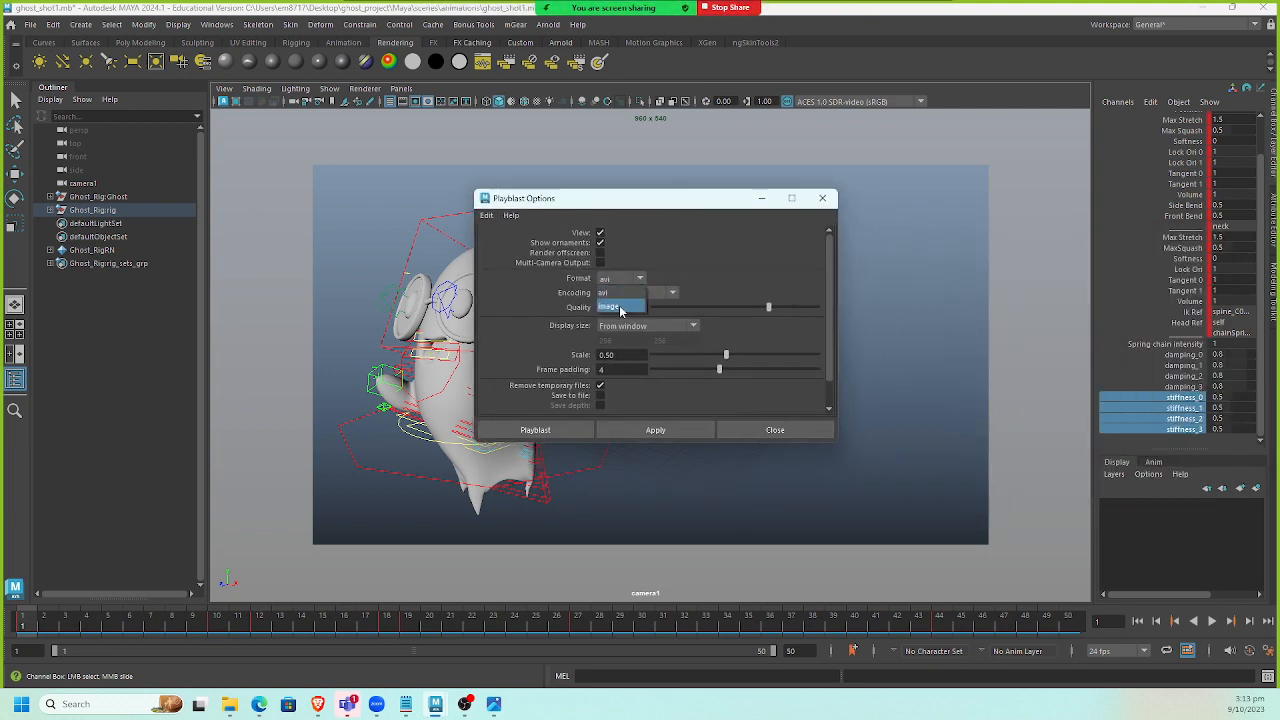
pyautogui.click(686, 283)
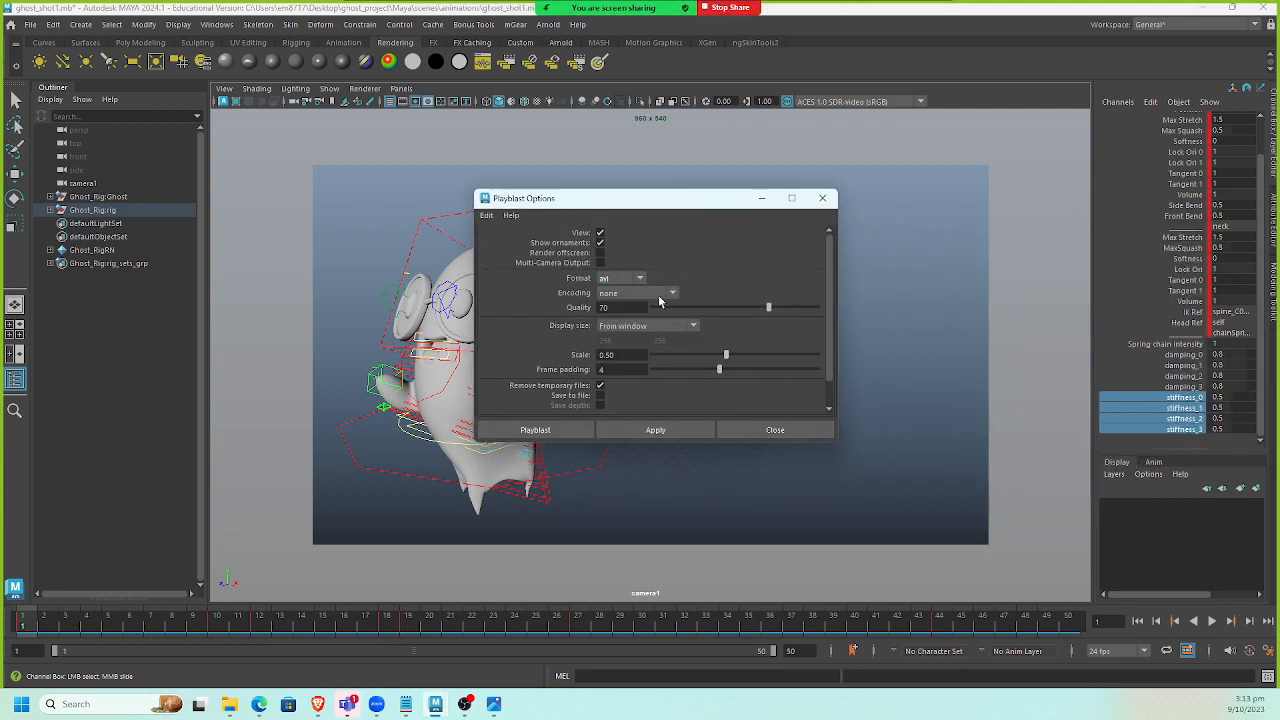
pyautogui.click(658, 293)
pyautogui.click(714, 280)
pyautogui.click(645, 293)
pyautogui.click(738, 277)
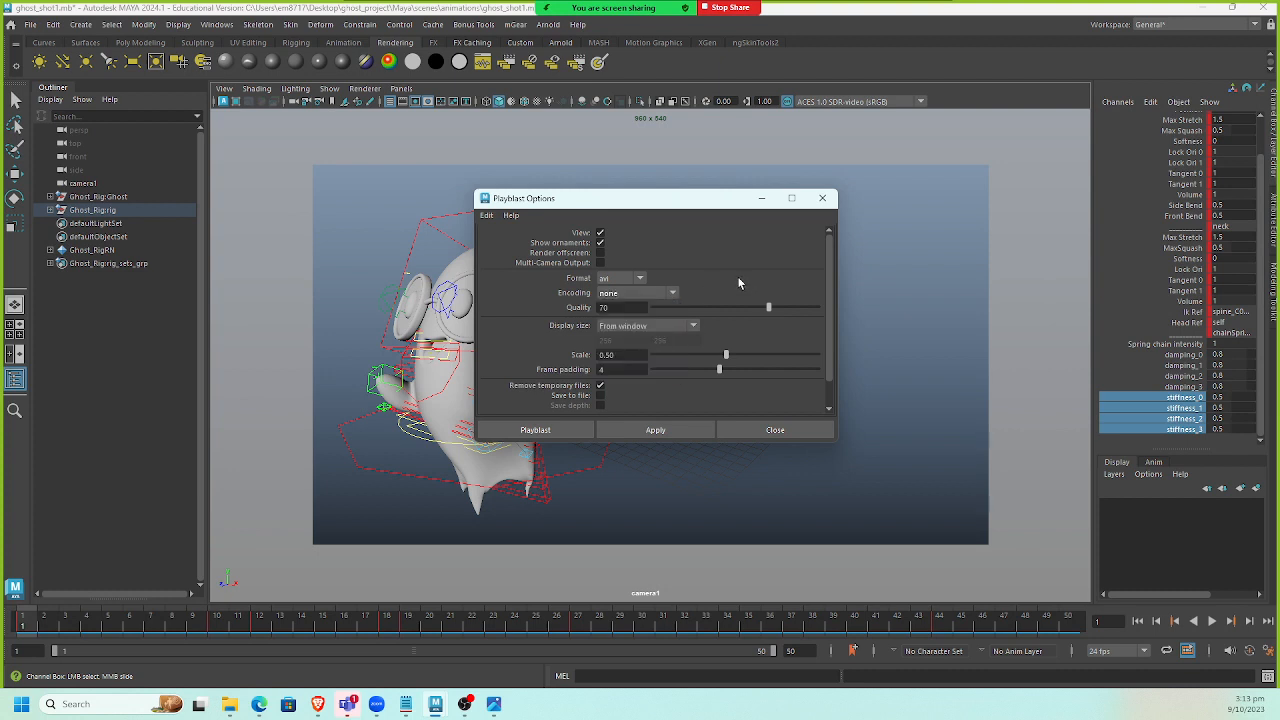
pyautogui.click(668, 293)
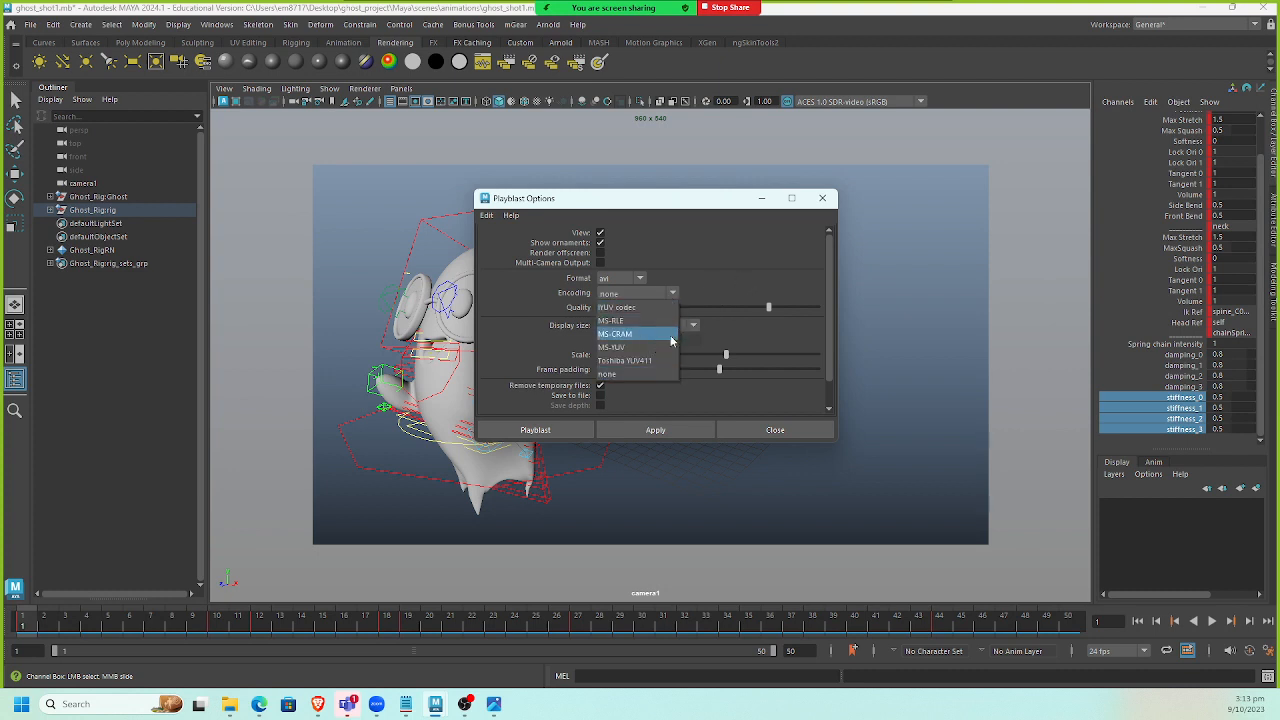
pyautogui.click(656, 293)
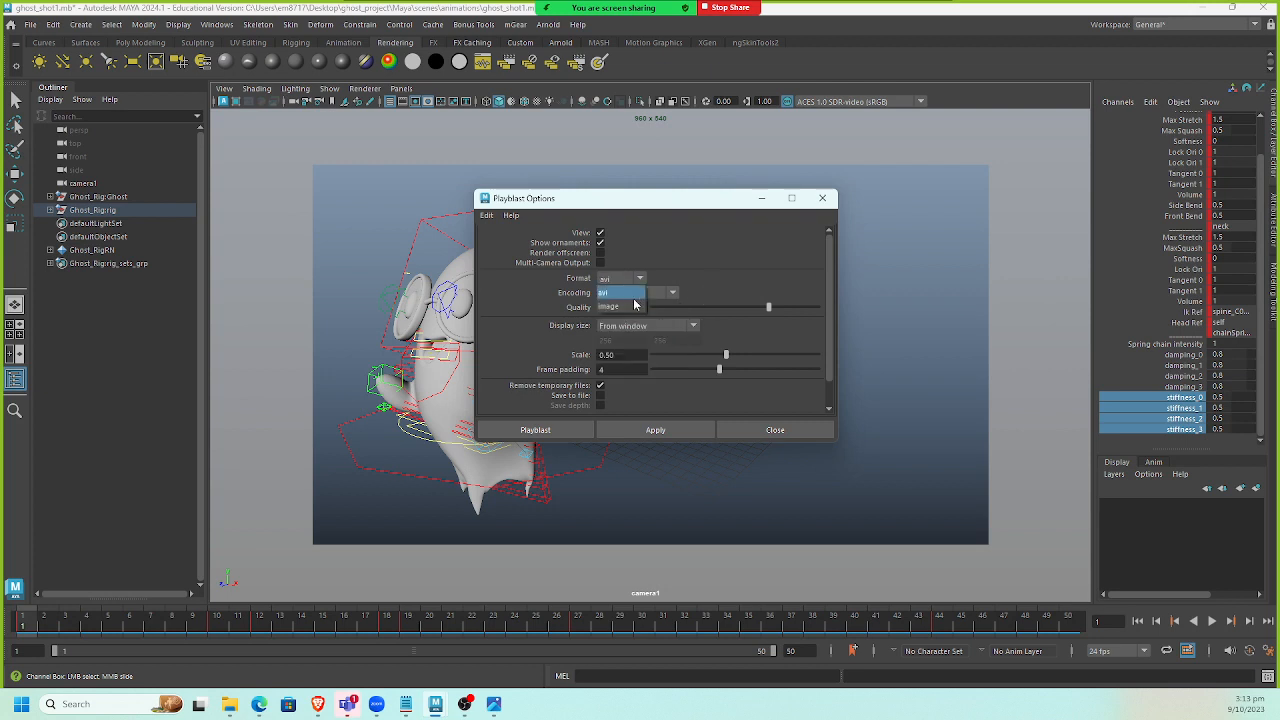
pyautogui.click(634, 306)
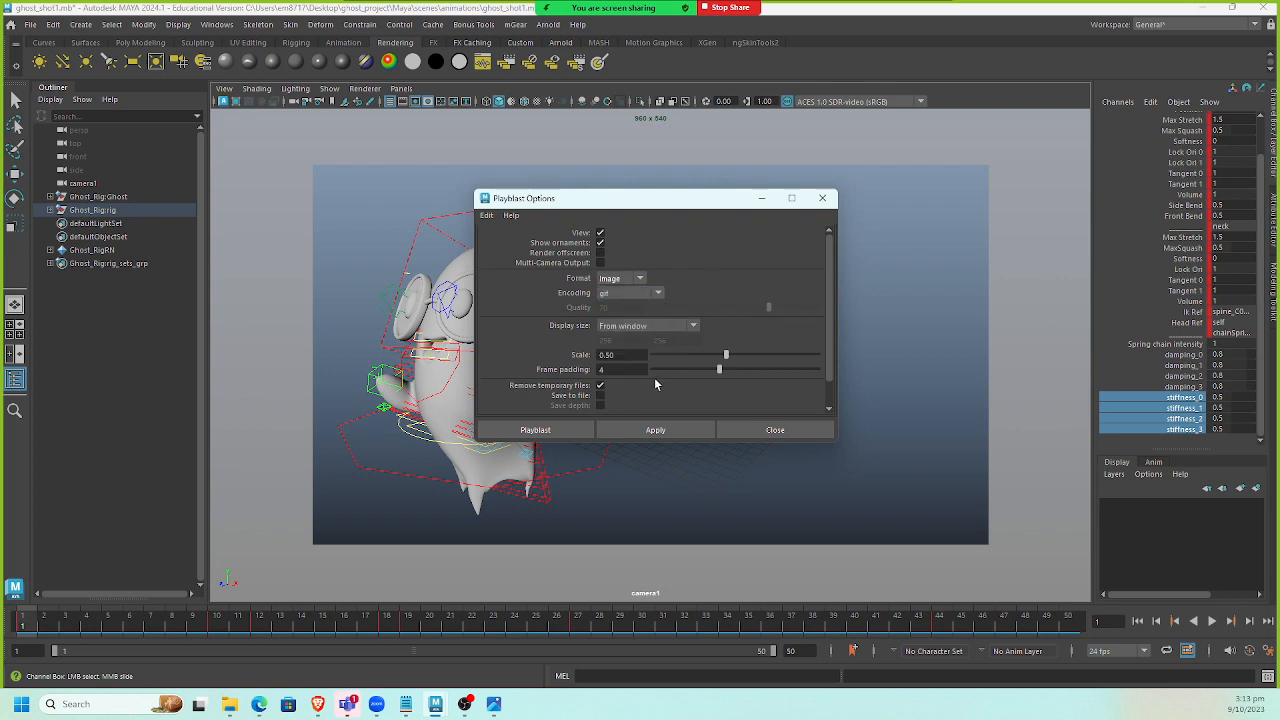
pyautogui.click(571, 430)
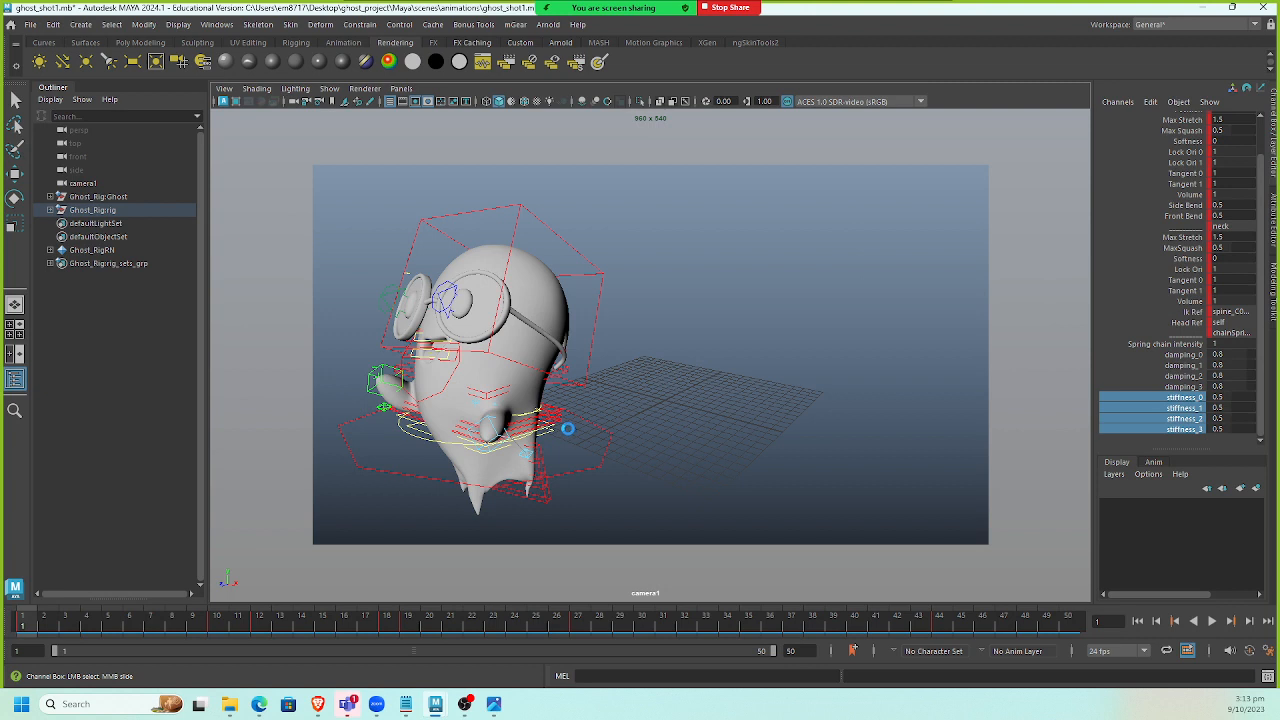
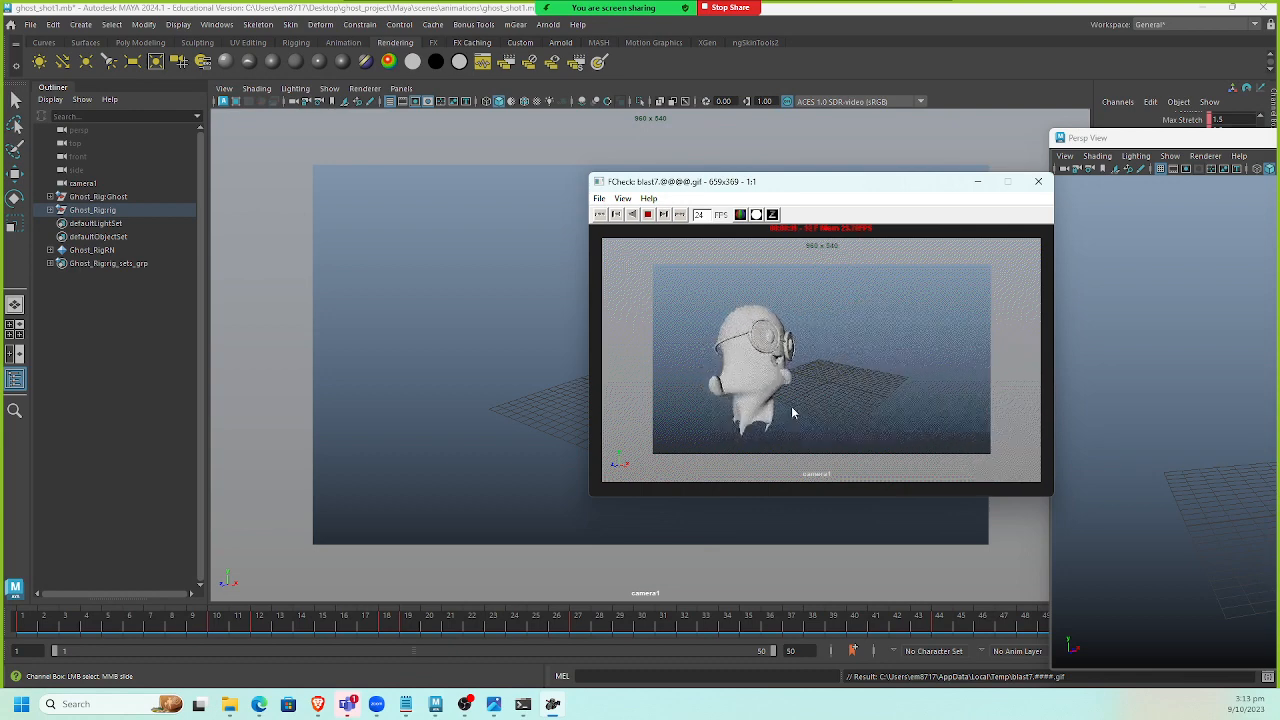
# Close the playblast viewer, select the face control and set its spring chain intensity to 0.
pyautogui.click(1038, 181)
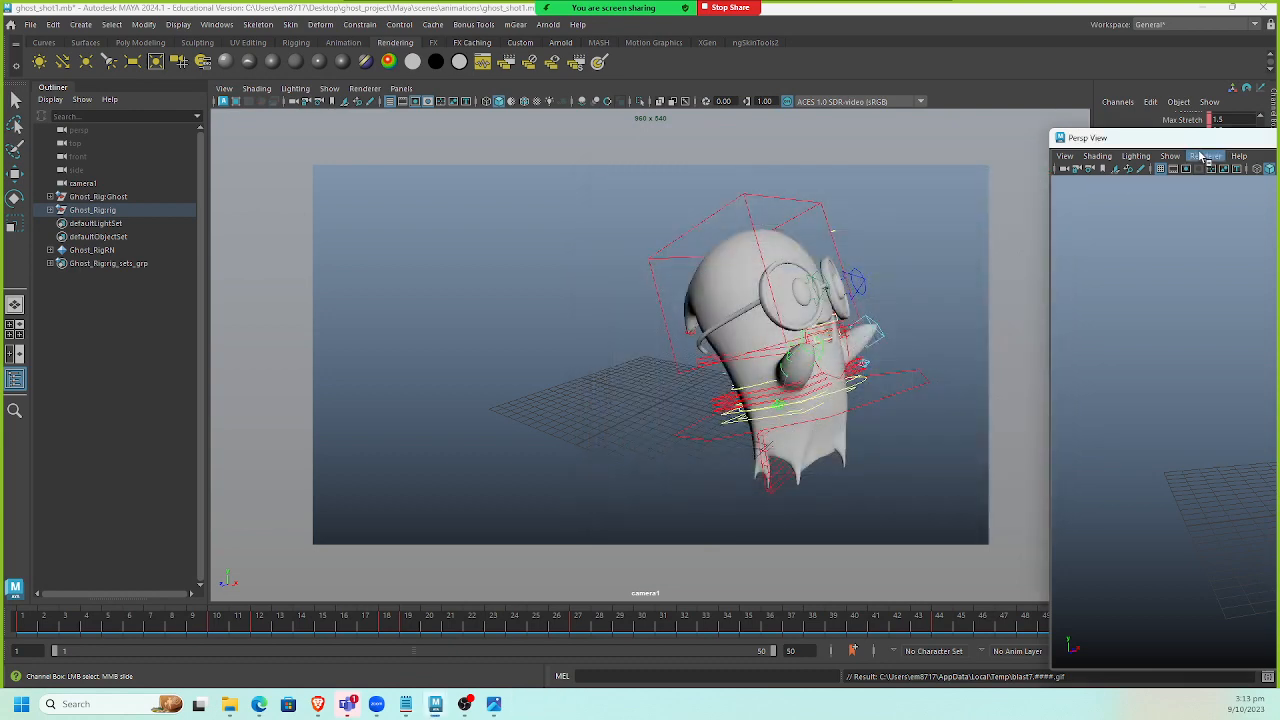
pyautogui.click(831, 230)
pyautogui.press('w')
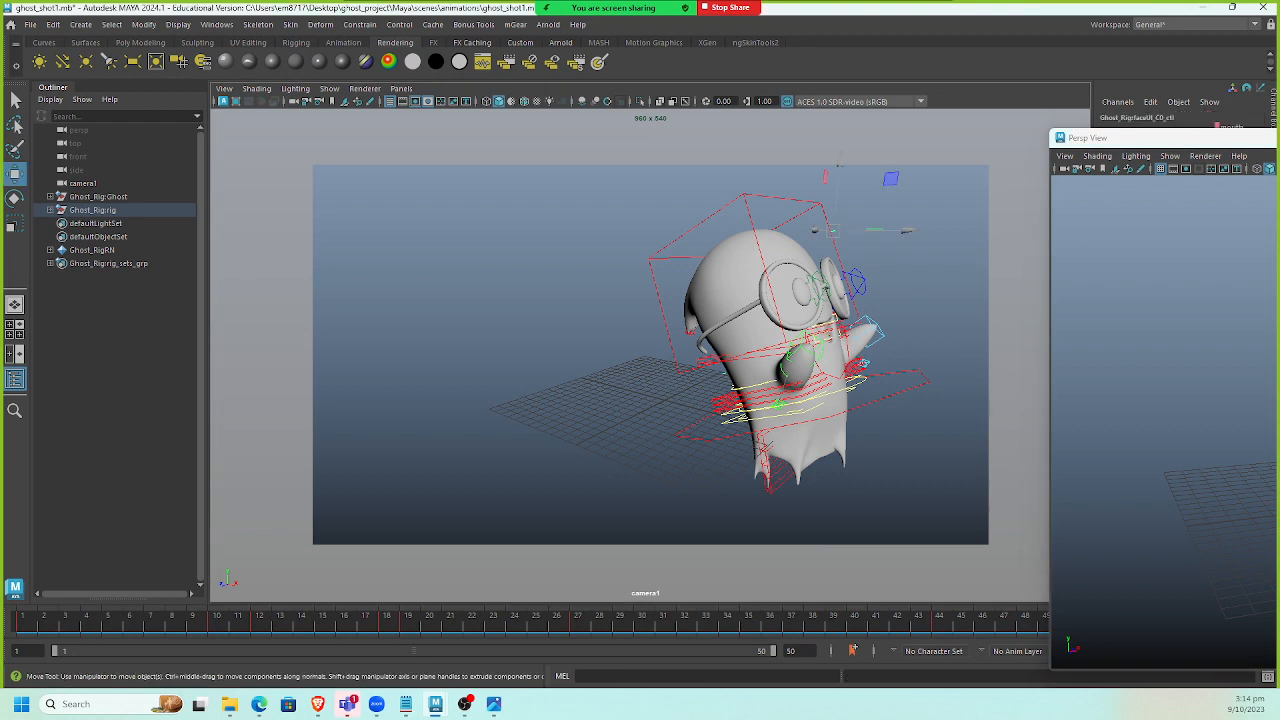
pyautogui.click(1279, 138)
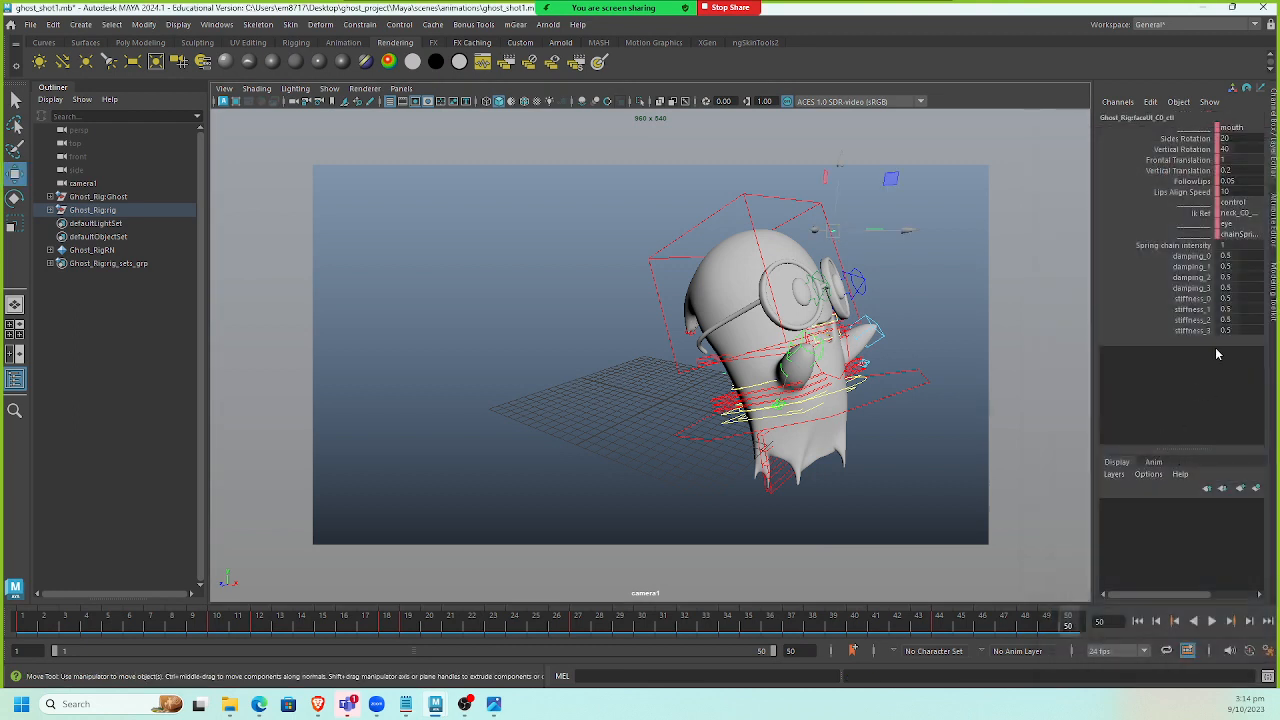
pyautogui.doubleClick(1240, 245)
pyautogui.write('0')
pyautogui.press('Return')
# Change the playback speed, play the animation to review it, then stop and return to the first frame.
pyautogui.click(1229, 621)
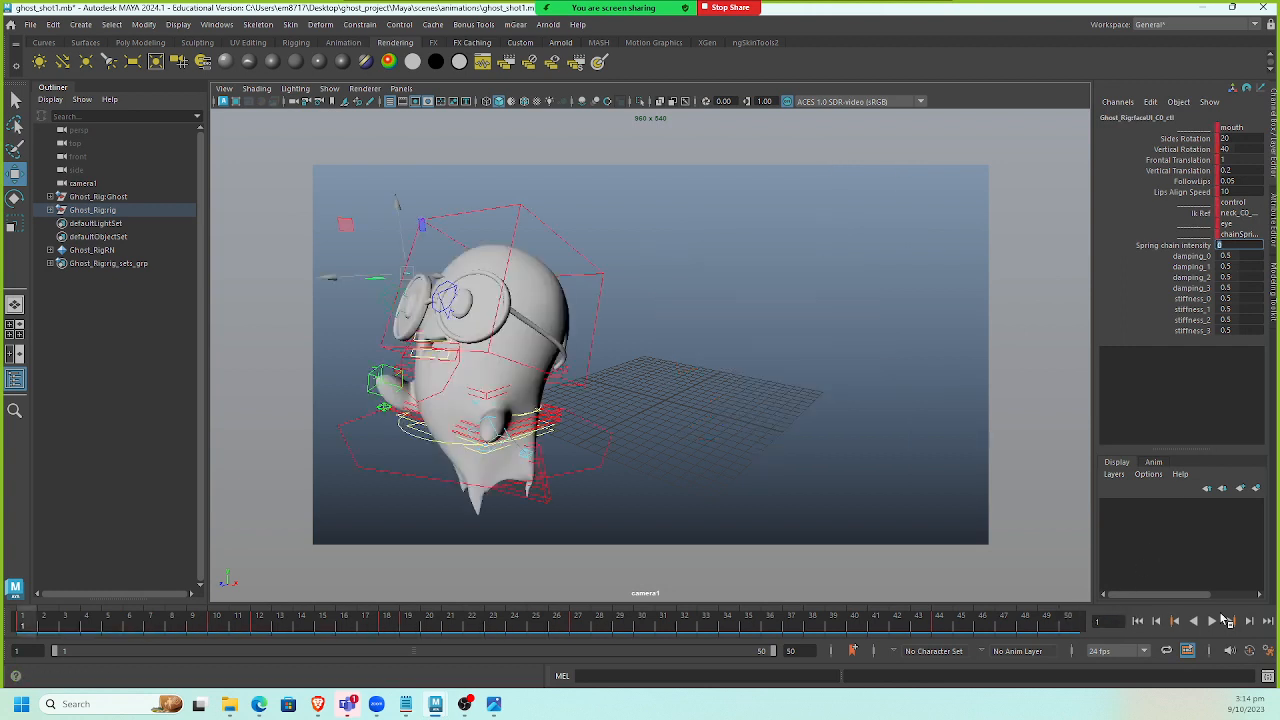
pyautogui.rightClick(957, 624)
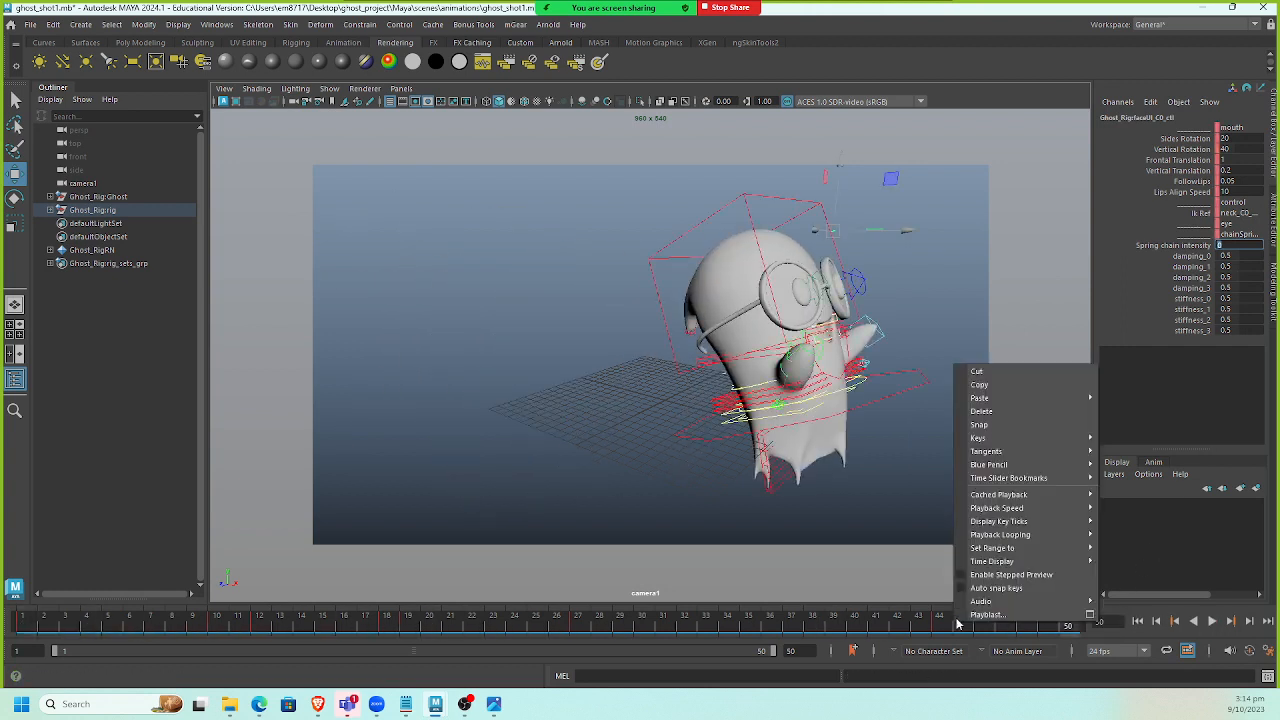
pyautogui.moveTo(1046, 508)
pyautogui.click(1133, 510)
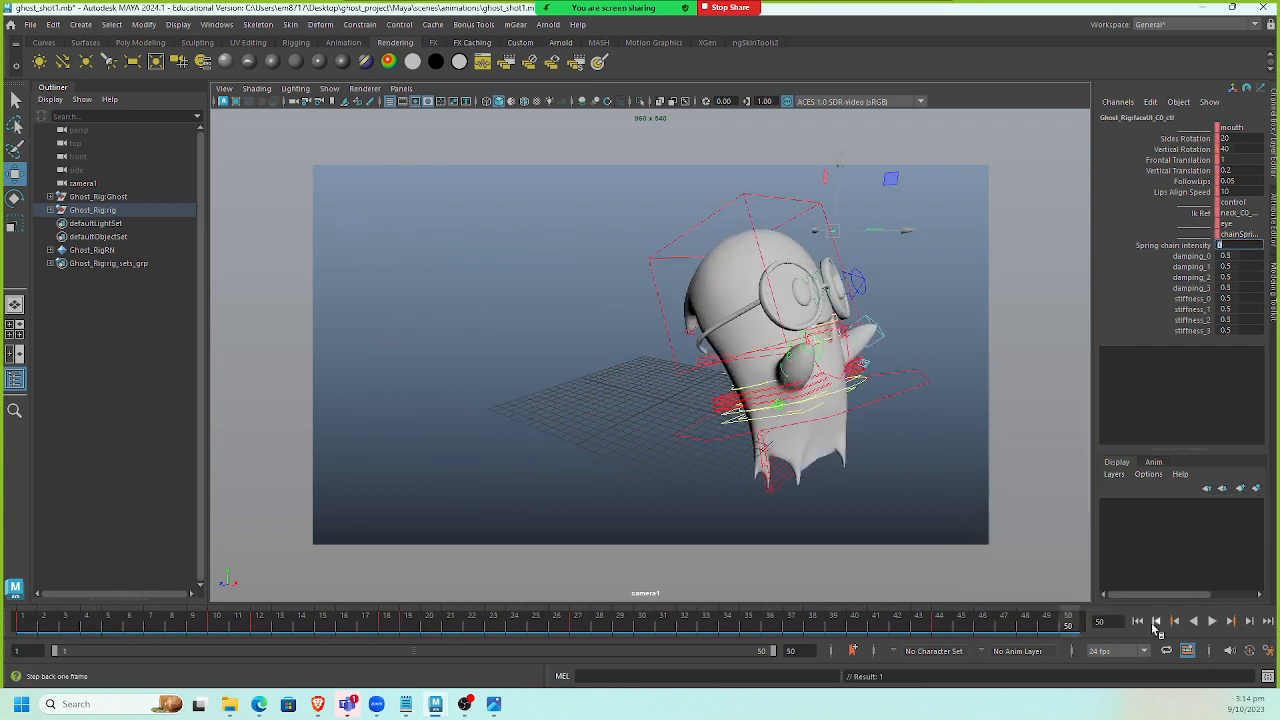
pyautogui.click(1156, 627)
pyautogui.click(1211, 621)
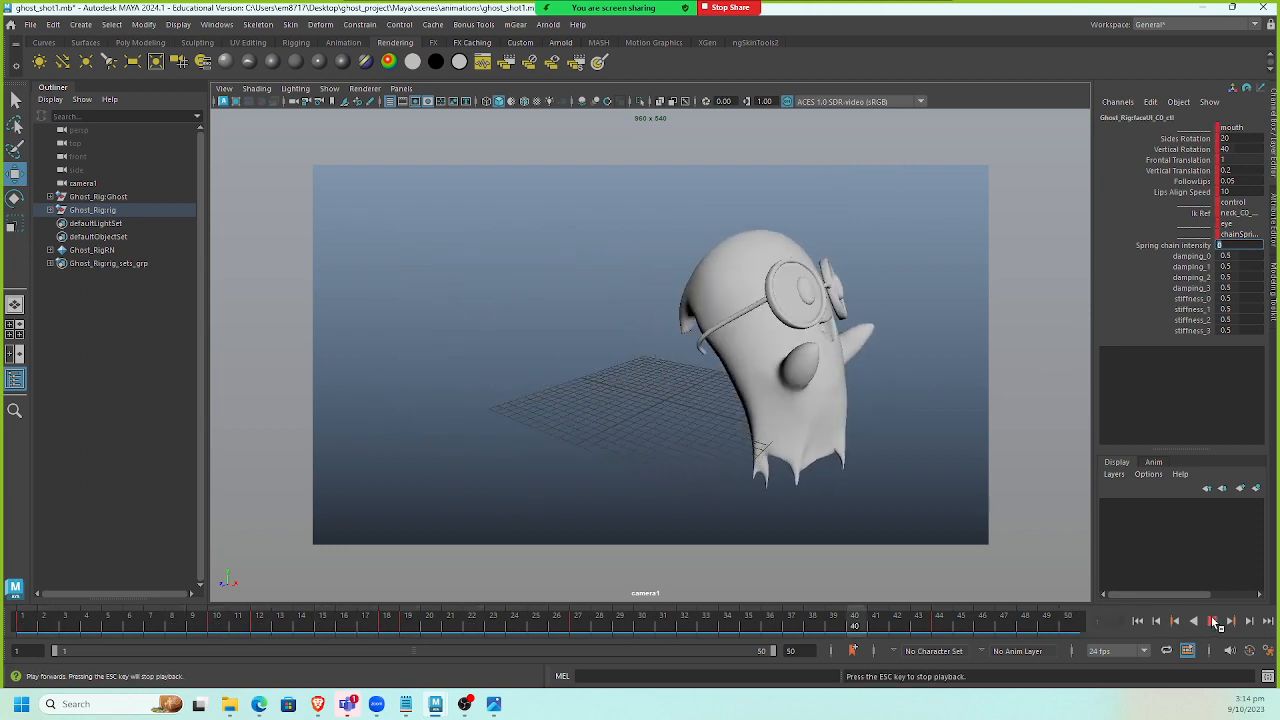
pyautogui.click(1213, 621)
pyautogui.click(1137, 621)
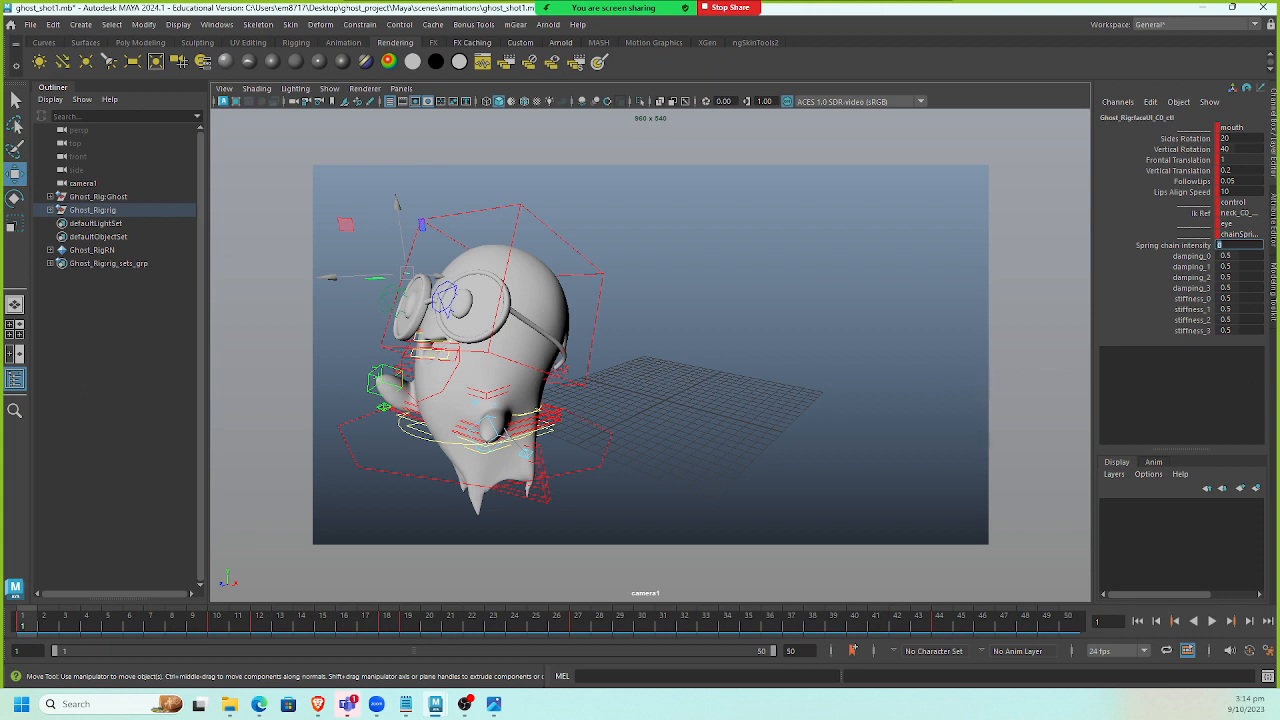
# Switch the viewport to look through camera1 and inspect the spine control's spring chain settings.
pyautogui.click(549, 344)
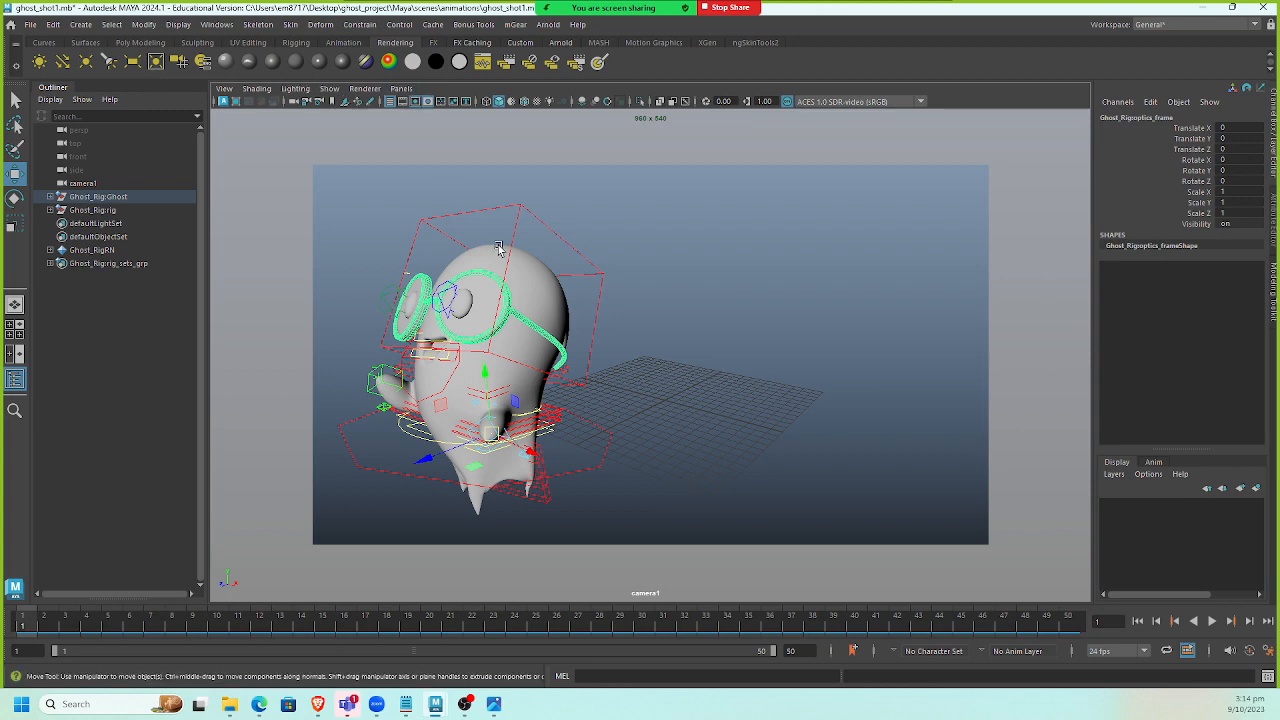
pyautogui.press('space')
pyautogui.moveTo(498, 250); pyautogui.dragTo(492, 204)
pyautogui.keyDown('alt'); pyautogui.moveTo(592, 283); pyautogui.dragTo(391, 170, button='right'); pyautogui.keyUp('alt')
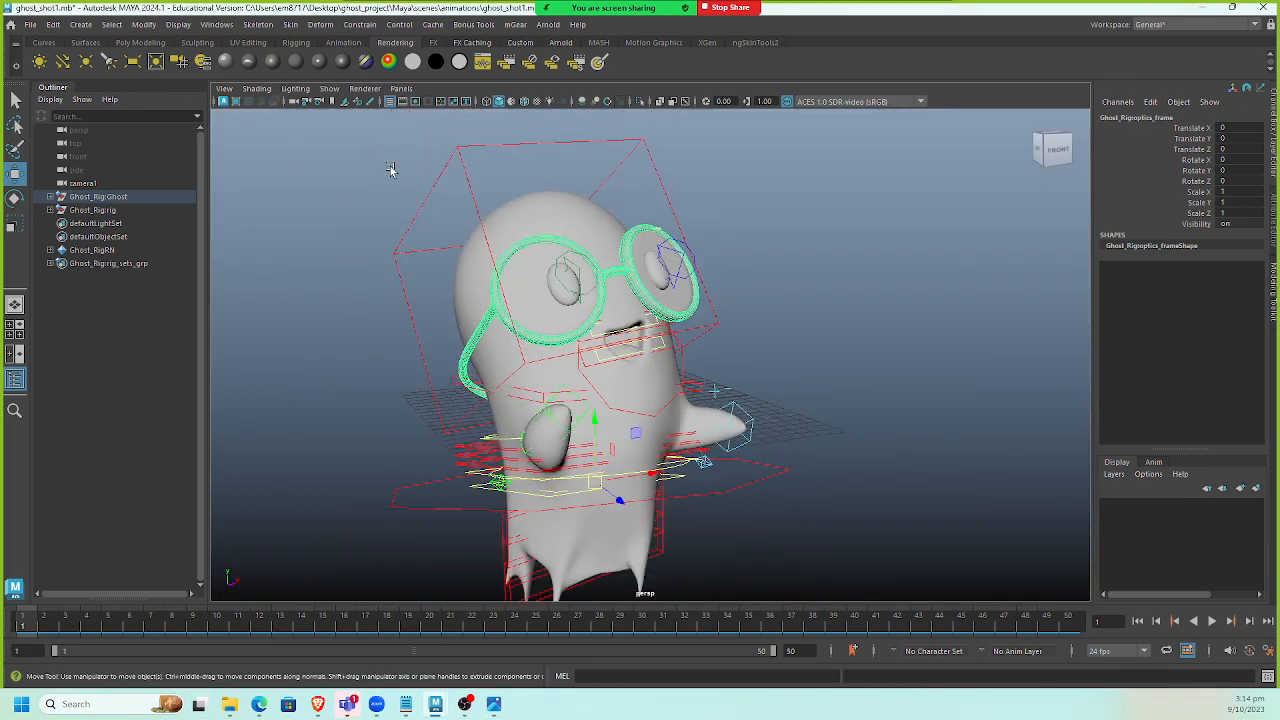
pyautogui.click(402, 90)
pyautogui.click(471, 232)
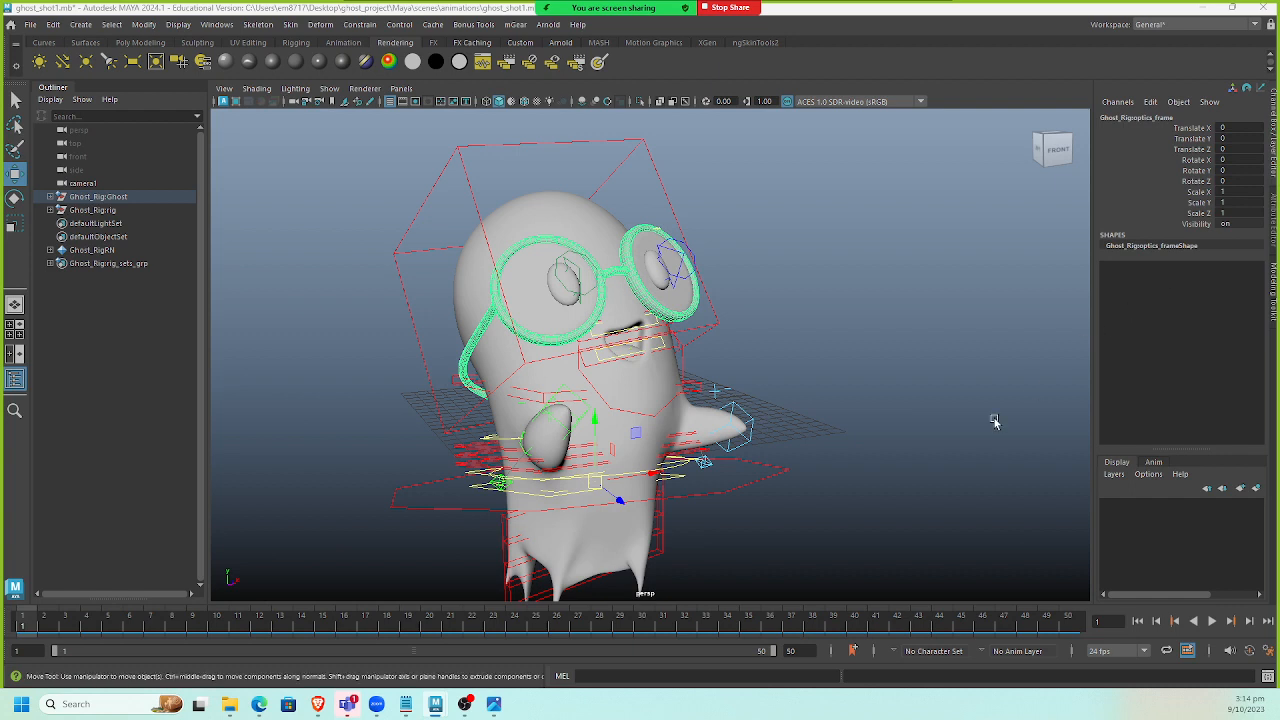
pyautogui.click(400, 90)
pyautogui.moveTo(460, 103)
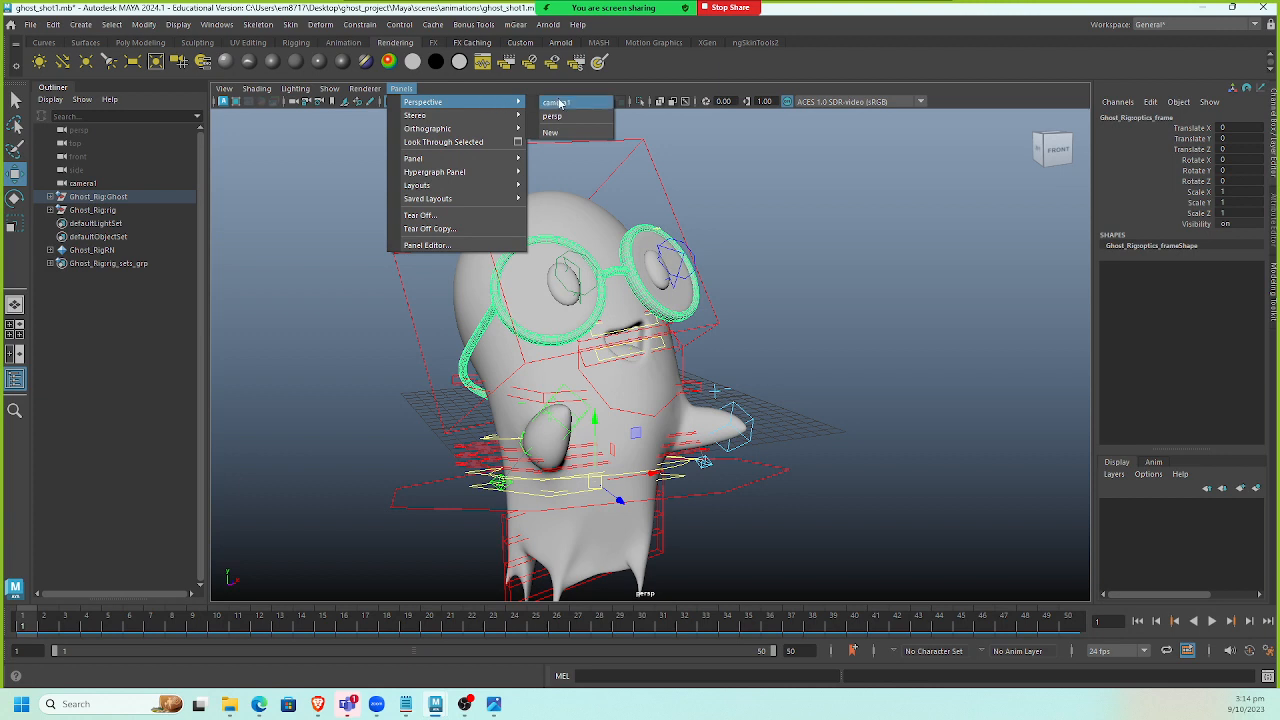
pyautogui.click(565, 104)
pyautogui.click(745, 357)
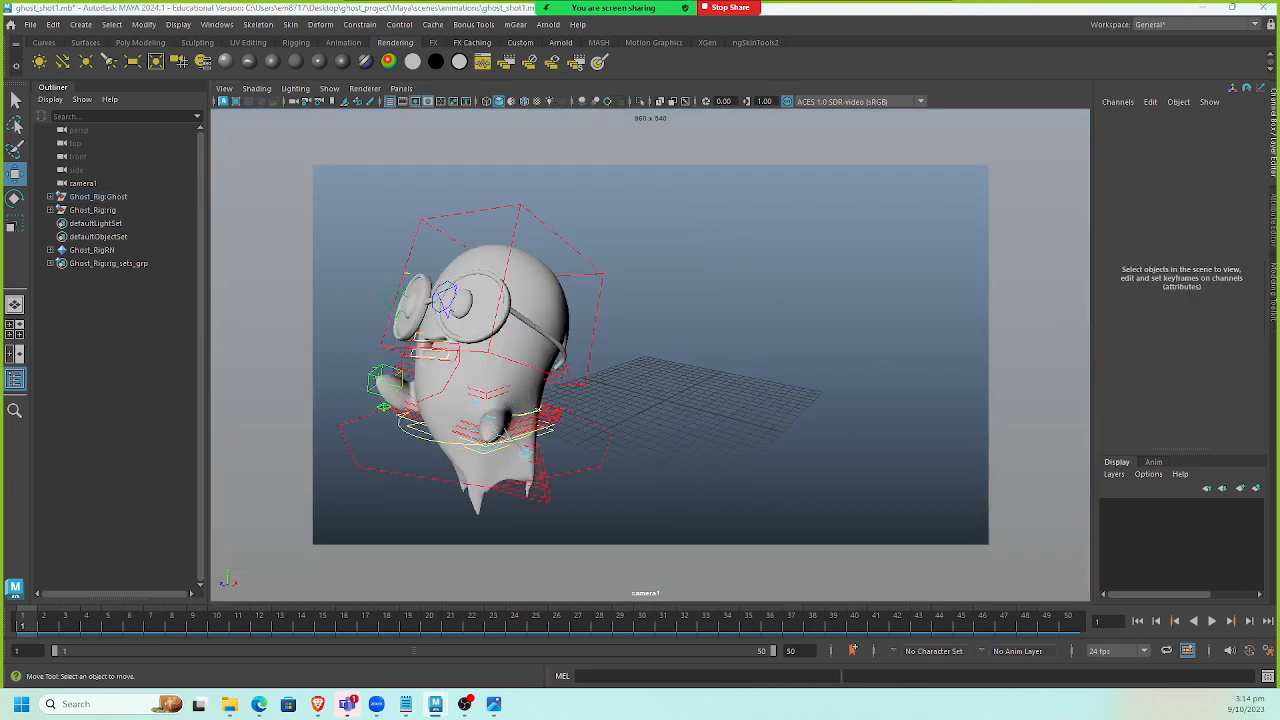
pyautogui.click(557, 374)
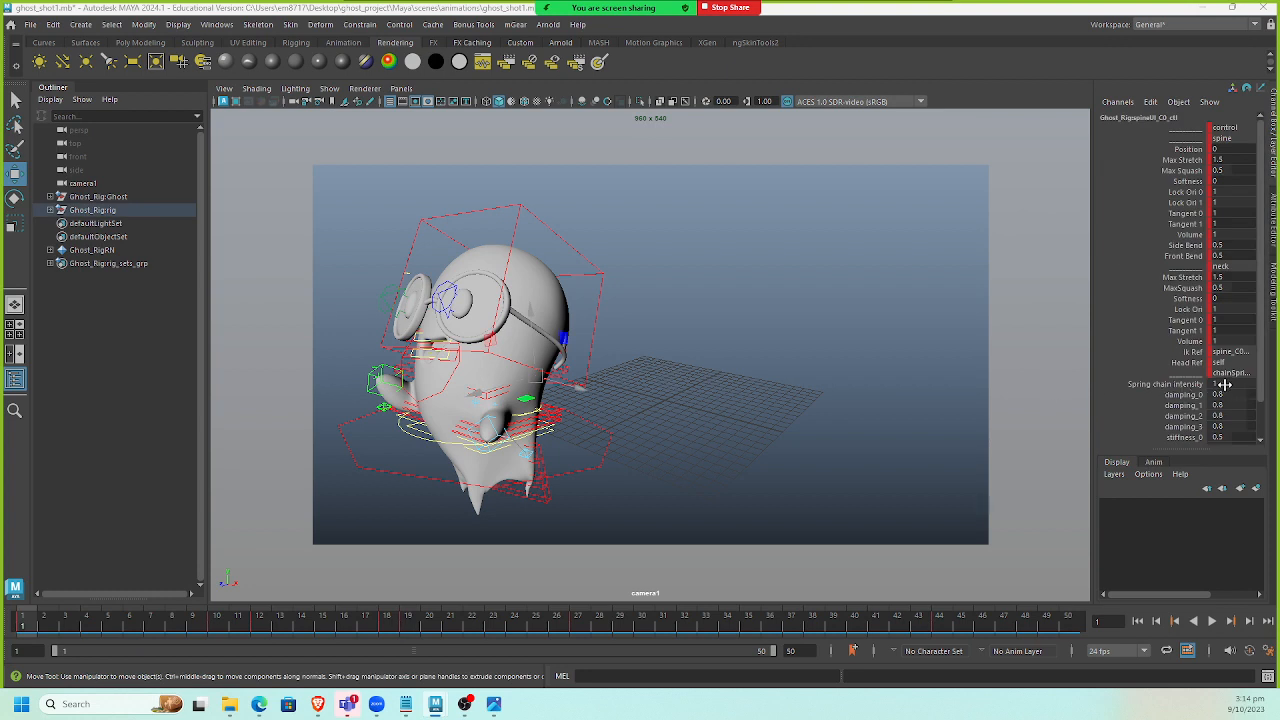
pyautogui.scroll(-1, 1223, 384)
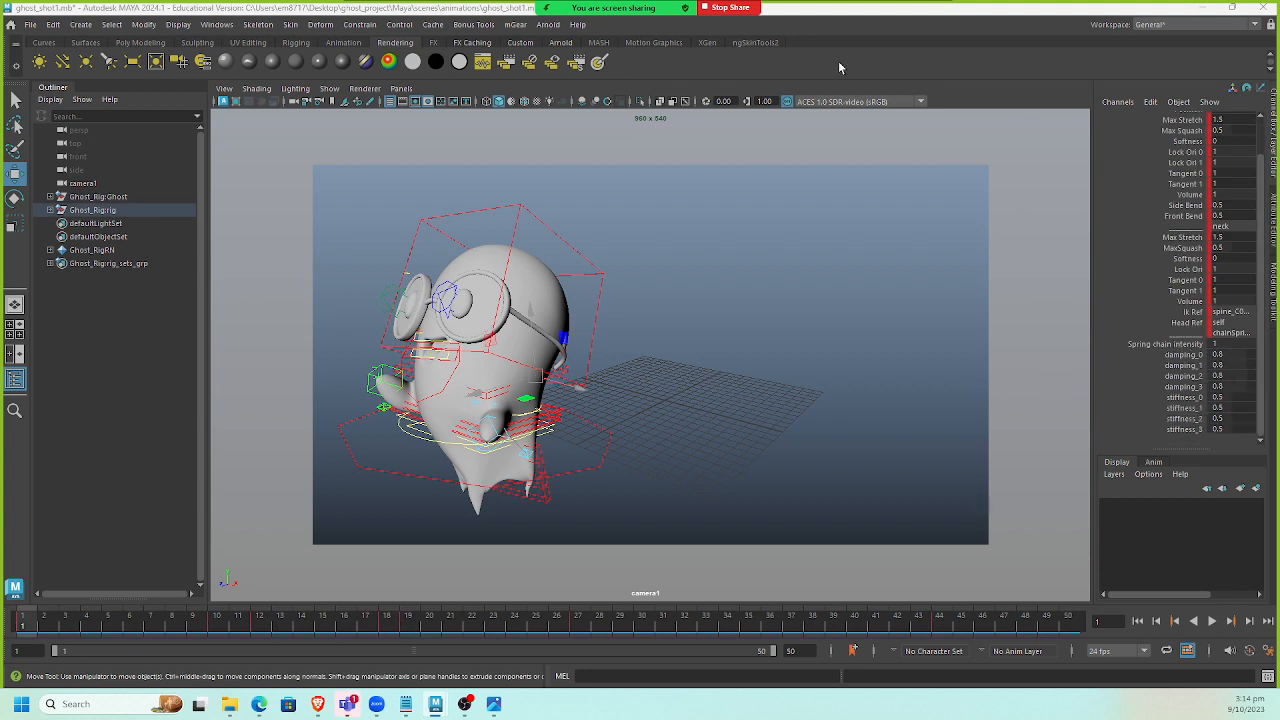
# Undo a long series of recent actions to revert the spring chain setting changes.
pyautogui.click(53, 24)
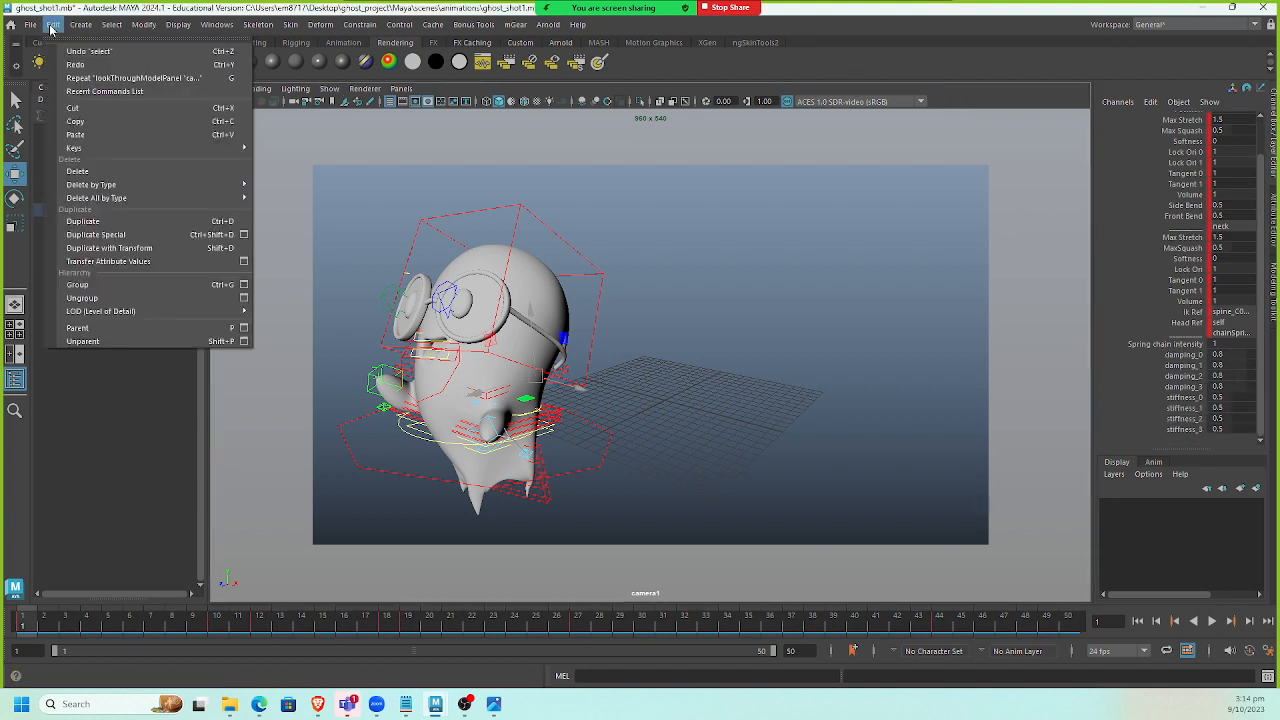
pyautogui.click(77, 45)
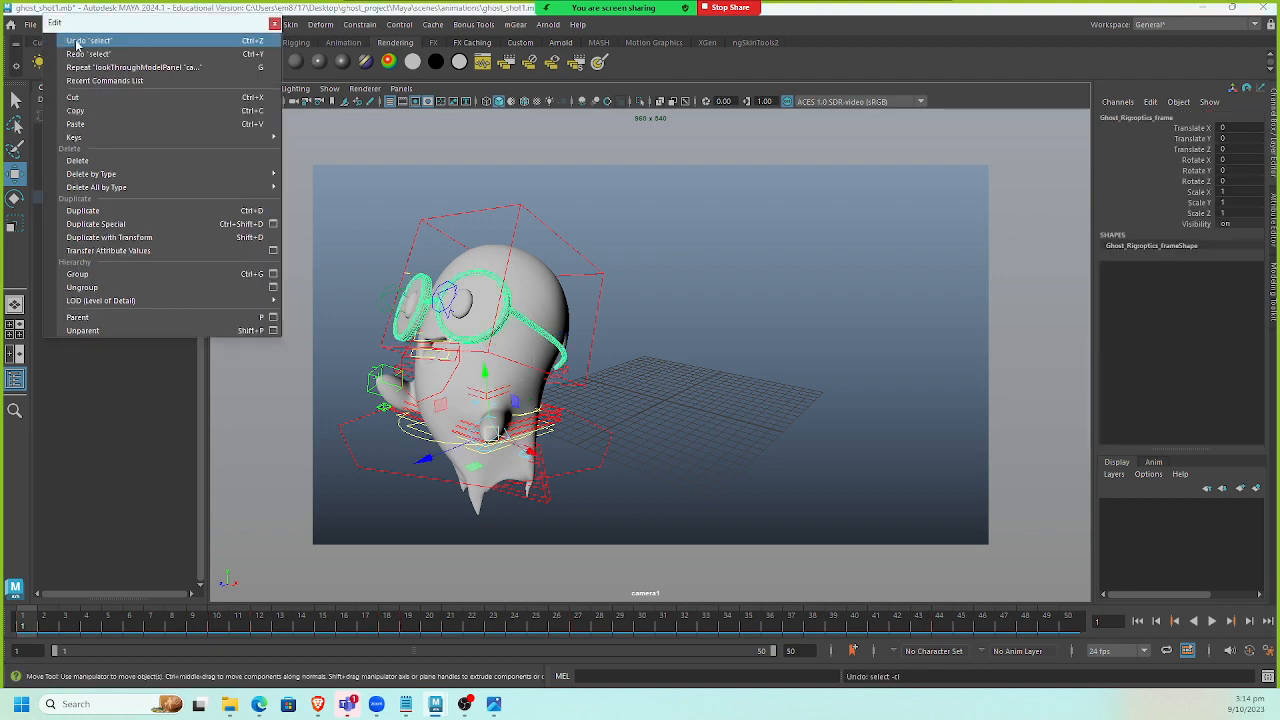
pyautogui.click(77, 45)
pyautogui.click(77, 45)
pyautogui.click(77, 45)
pyautogui.click(77, 45)
pyautogui.click(77, 45)
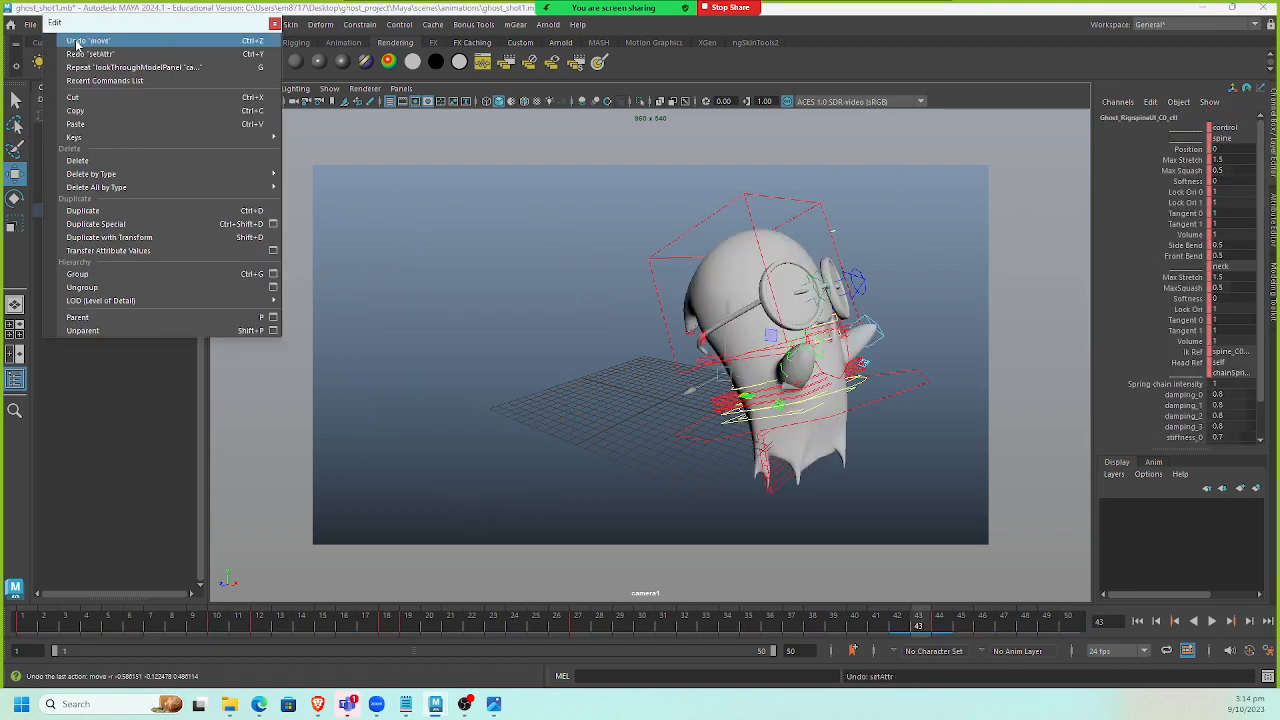
pyautogui.click(77, 45)
pyautogui.click(77, 45)
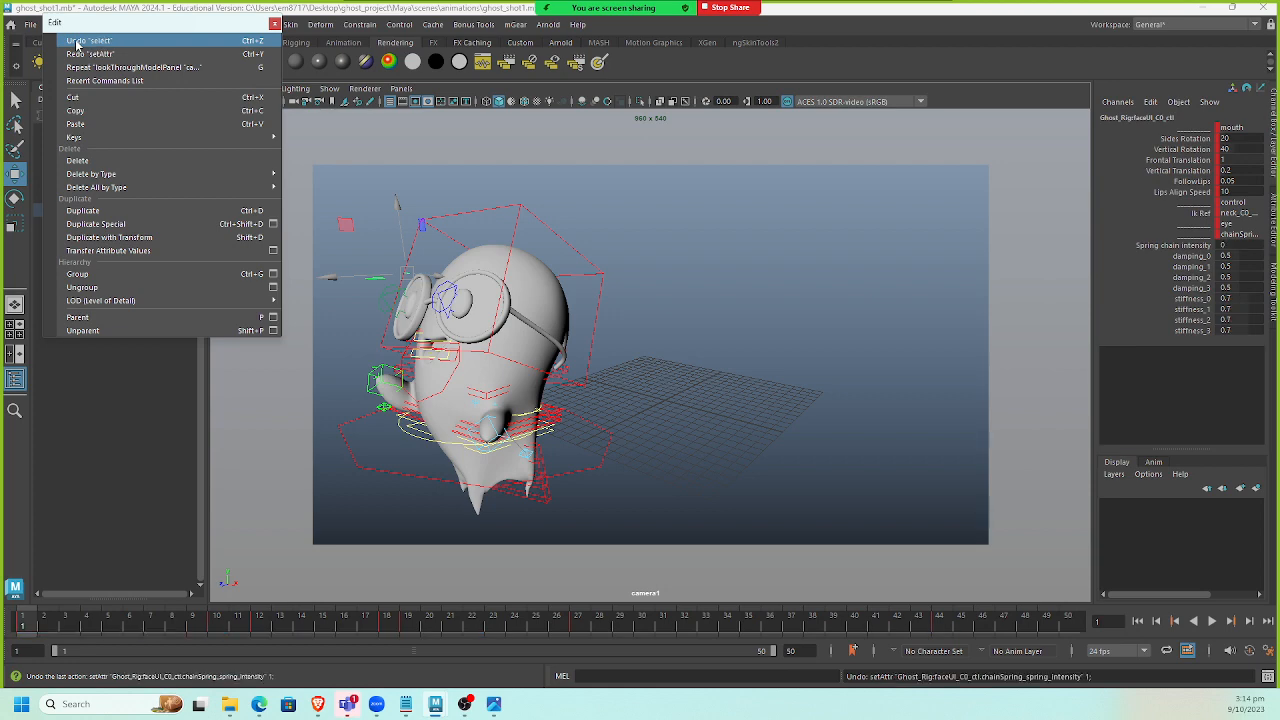
pyautogui.click(77, 45)
pyautogui.click(77, 45)
pyautogui.click(77, 45)
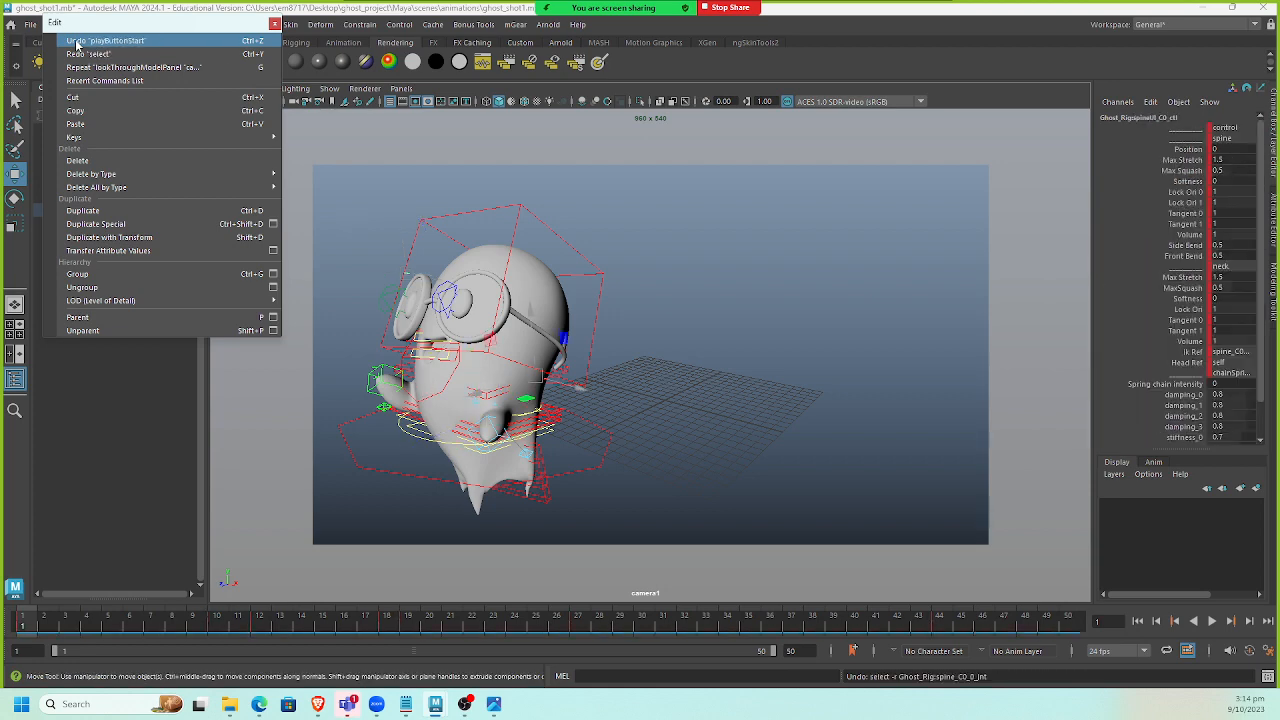
pyautogui.click(77, 45)
pyautogui.click(77, 45)
pyautogui.click(77, 45)
pyautogui.click(77, 45)
pyautogui.click(77, 45)
pyautogui.click(77, 44)
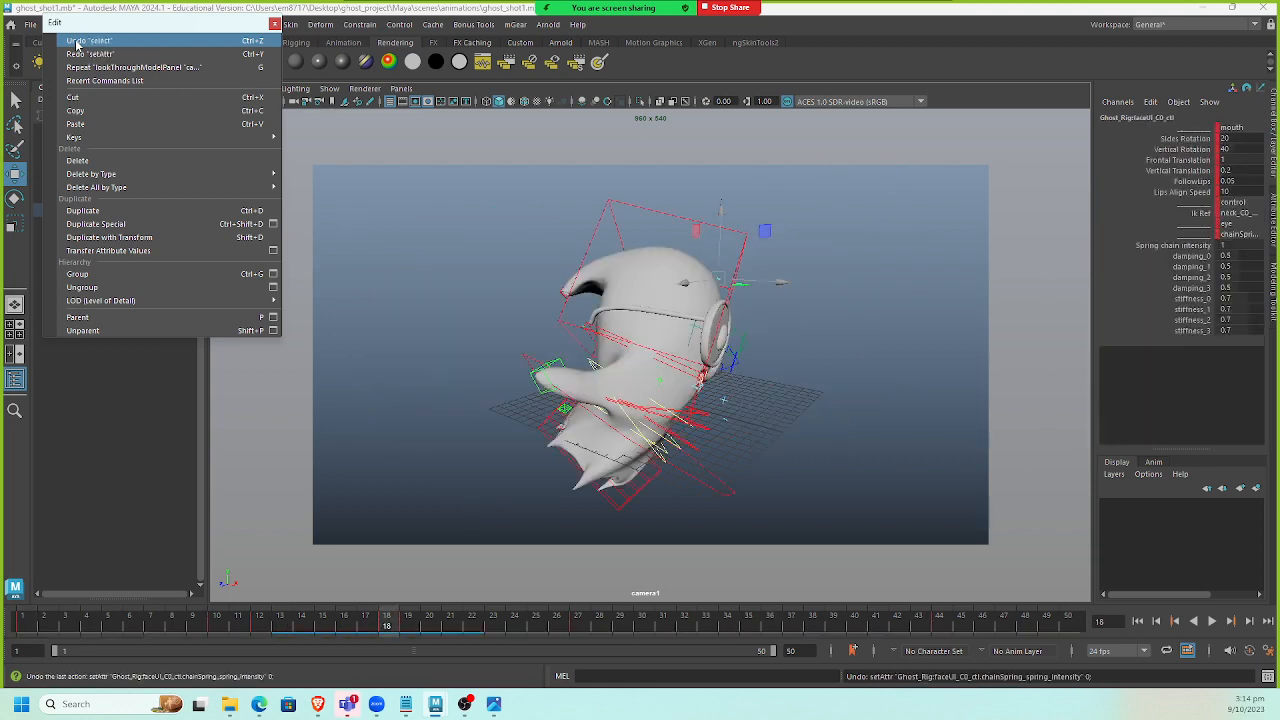
pyautogui.click(77, 44)
pyautogui.click(77, 44)
pyautogui.click(77, 44)
pyautogui.click(77, 44)
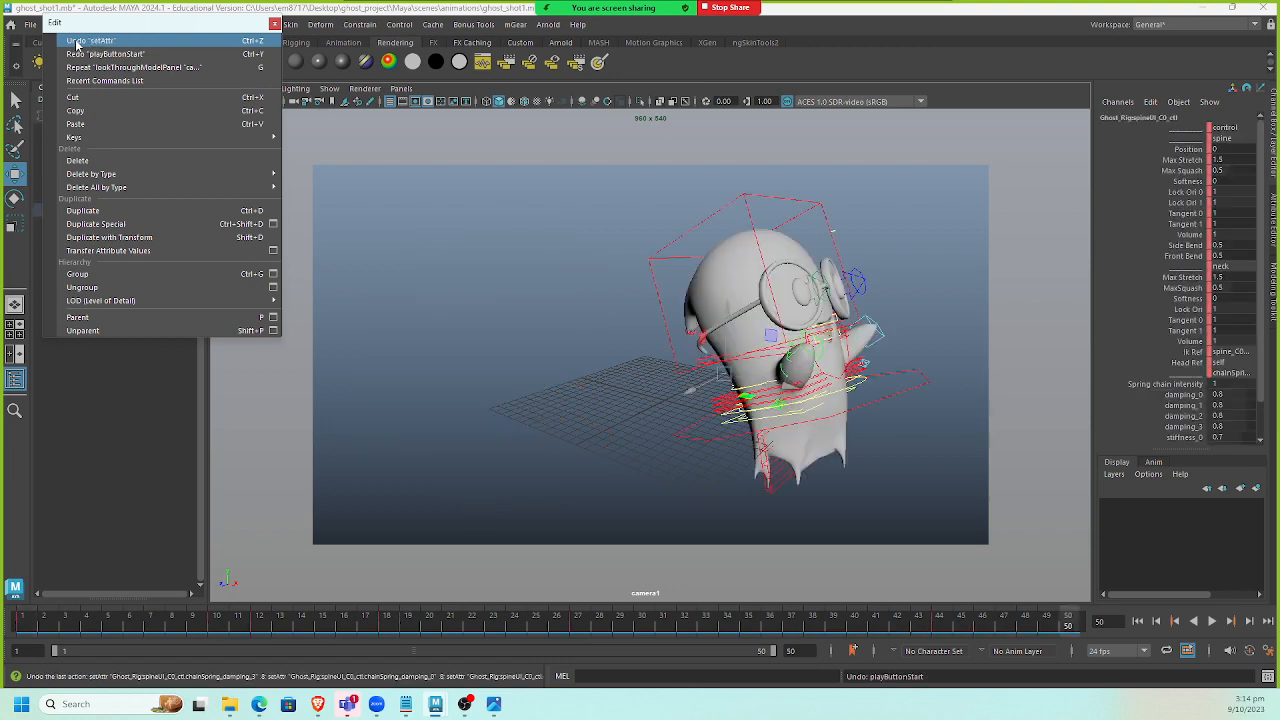
pyautogui.click(77, 44)
pyautogui.click(77, 44)
pyautogui.click(77, 44)
pyautogui.click(77, 44)
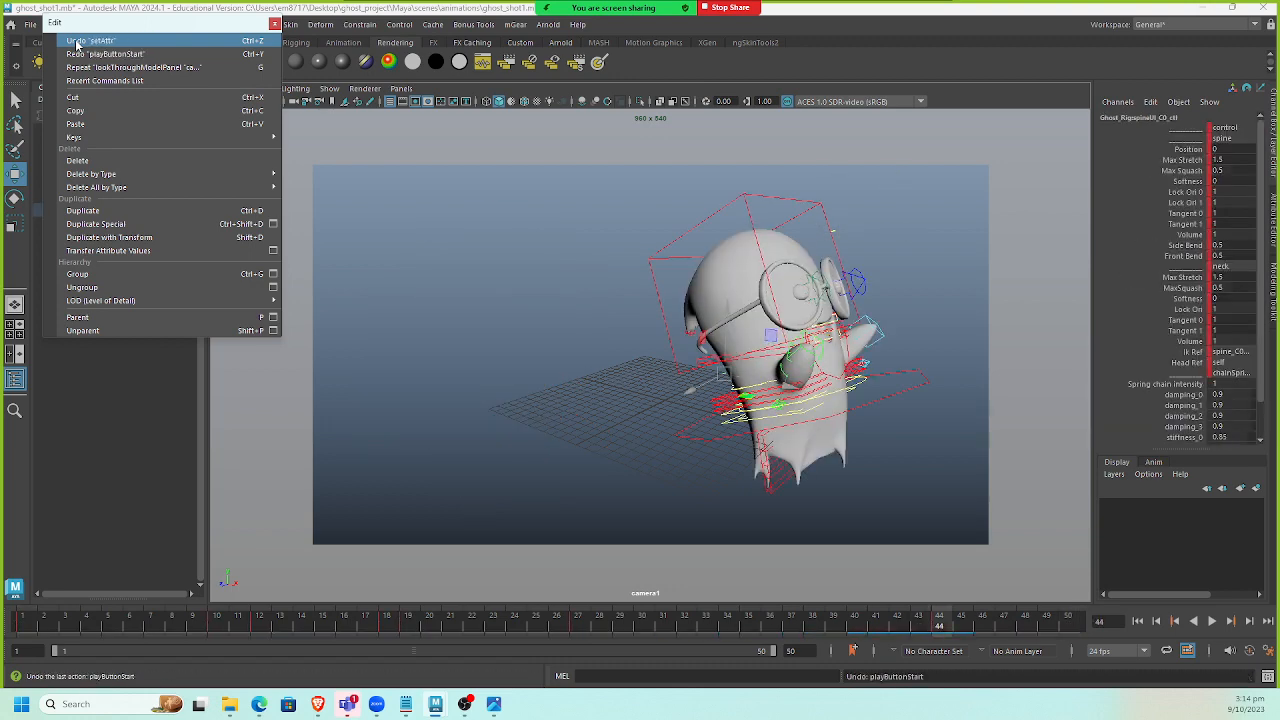
pyautogui.click(77, 44)
pyautogui.click(77, 44)
pyautogui.click(77, 44)
pyautogui.click(77, 44)
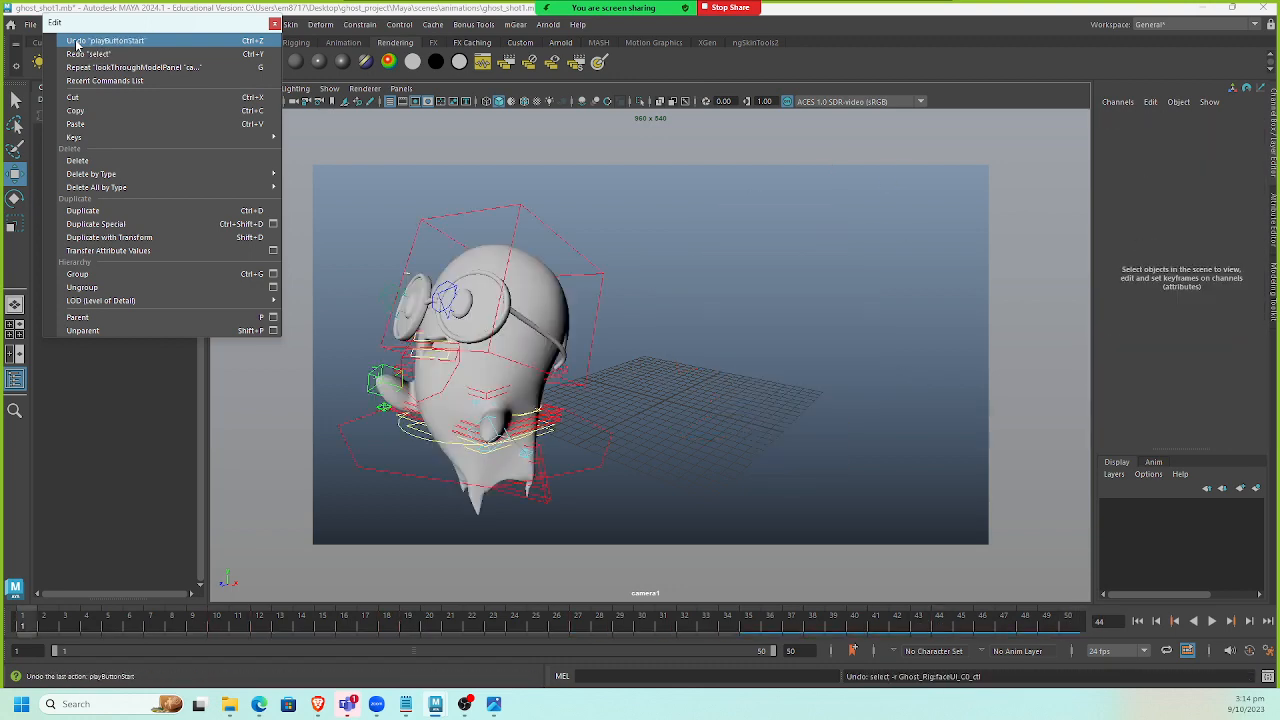
pyautogui.click(77, 44)
pyautogui.click(77, 44)
pyautogui.click(77, 44)
pyautogui.click(77, 44)
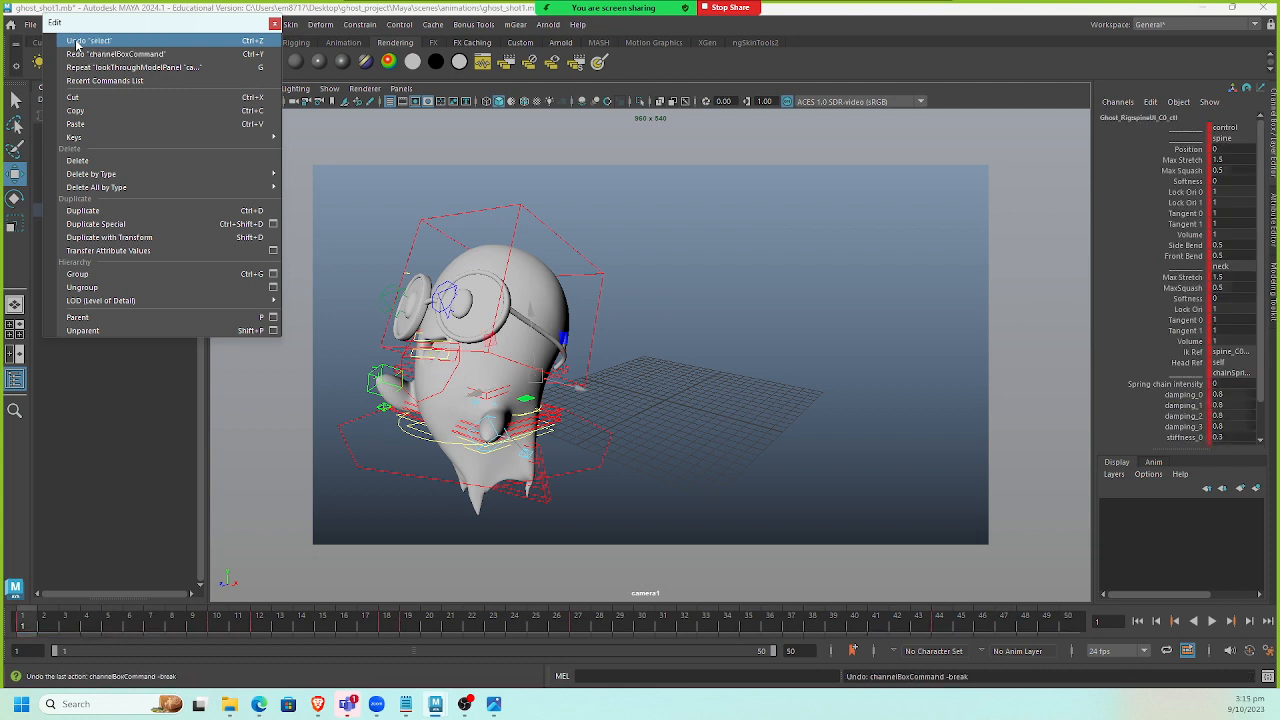
pyautogui.click(77, 44)
pyautogui.click(77, 44)
pyautogui.click(77, 44)
pyautogui.click(77, 44)
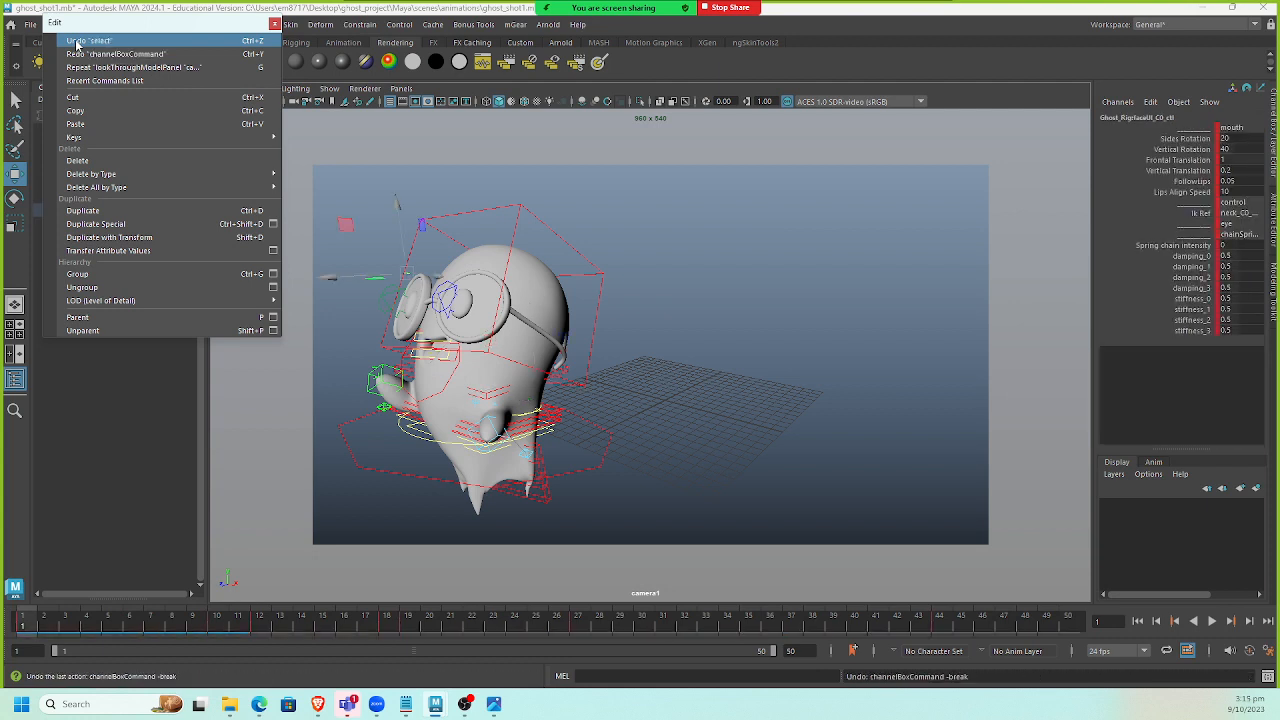
pyautogui.click(77, 44)
pyautogui.click(77, 44)
pyautogui.click(275, 23)
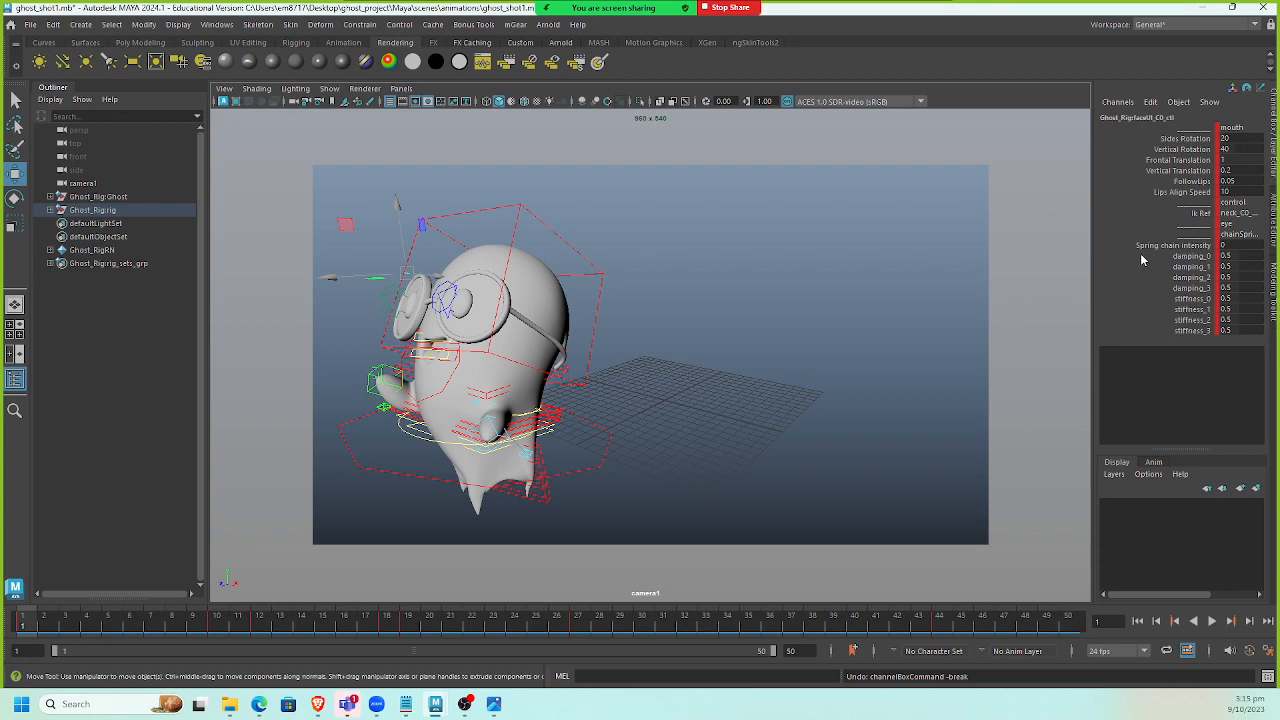
# Set a breakdown key on the face control's spring chain intensity attribute.
pyautogui.click(1190, 246)
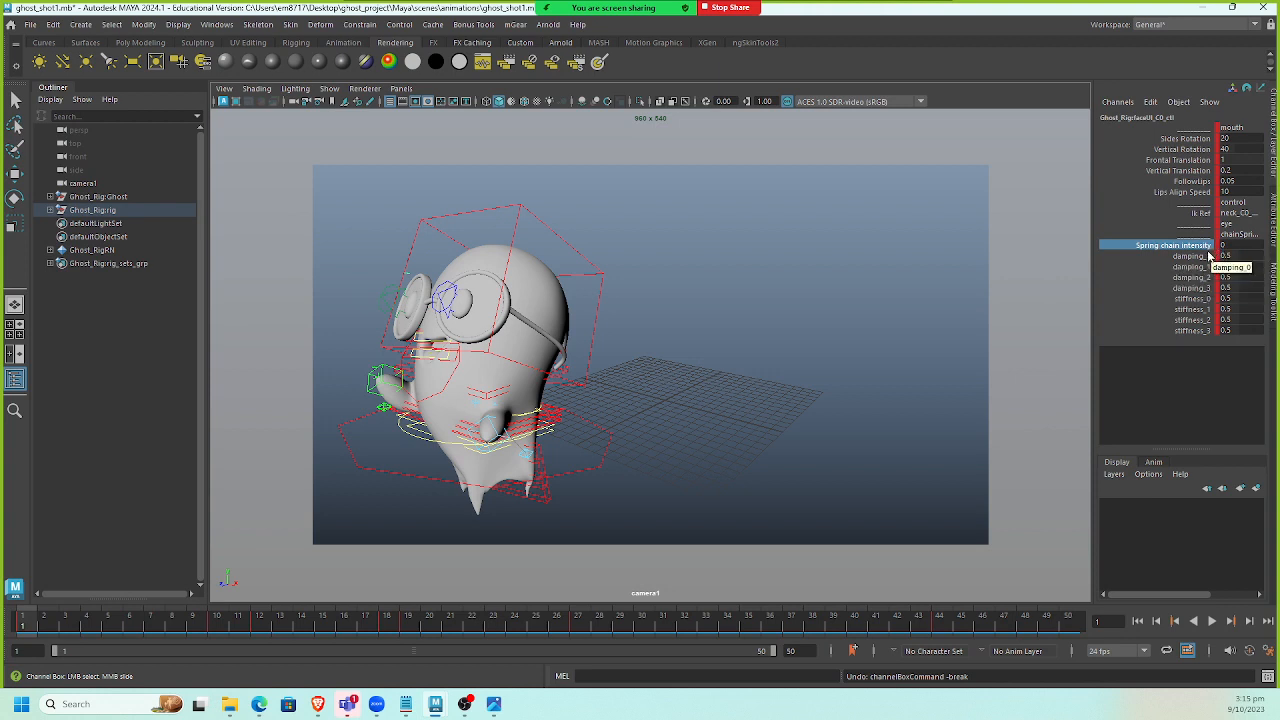
pyautogui.rightClick(1204, 251)
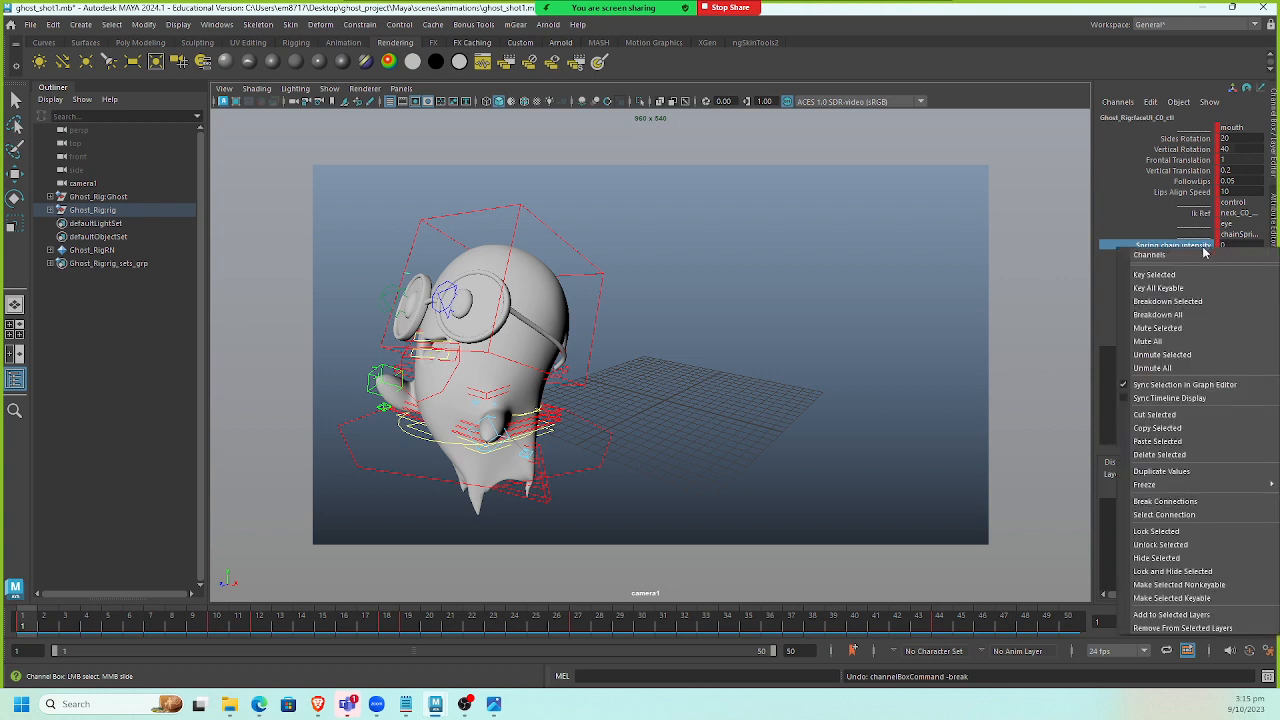
pyautogui.click(1211, 301)
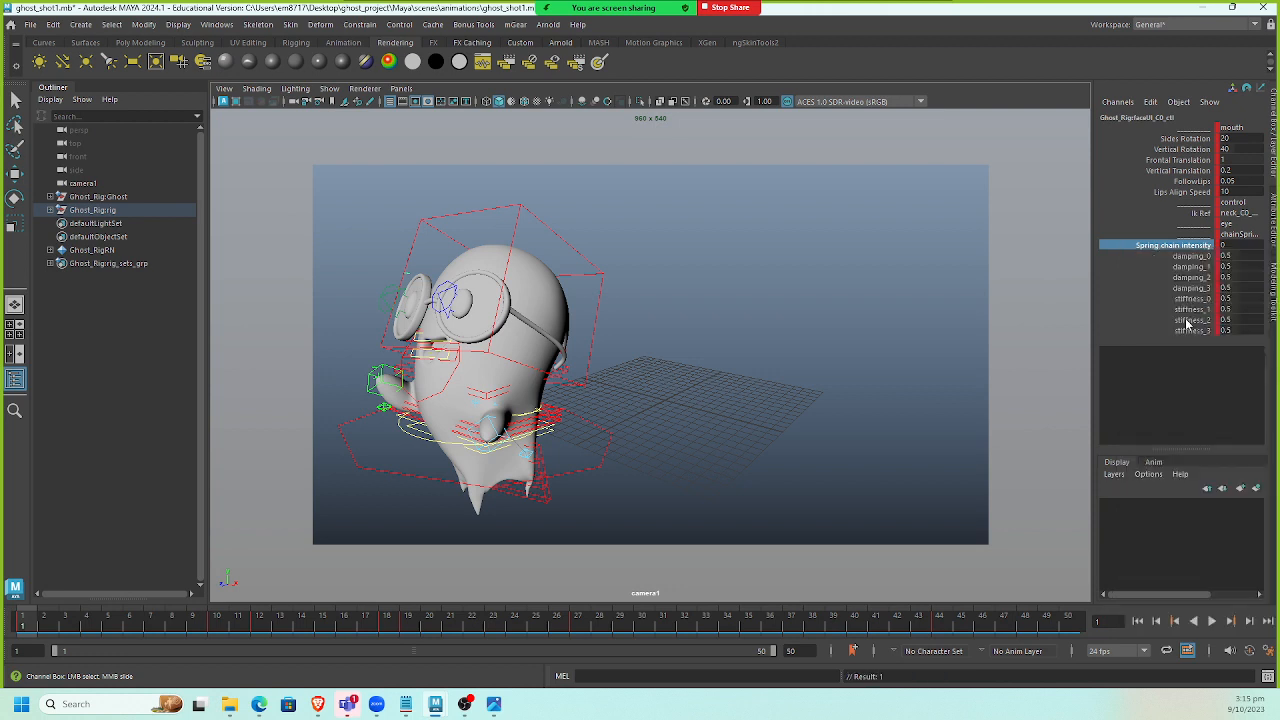
pyautogui.rightClick(1198, 250)
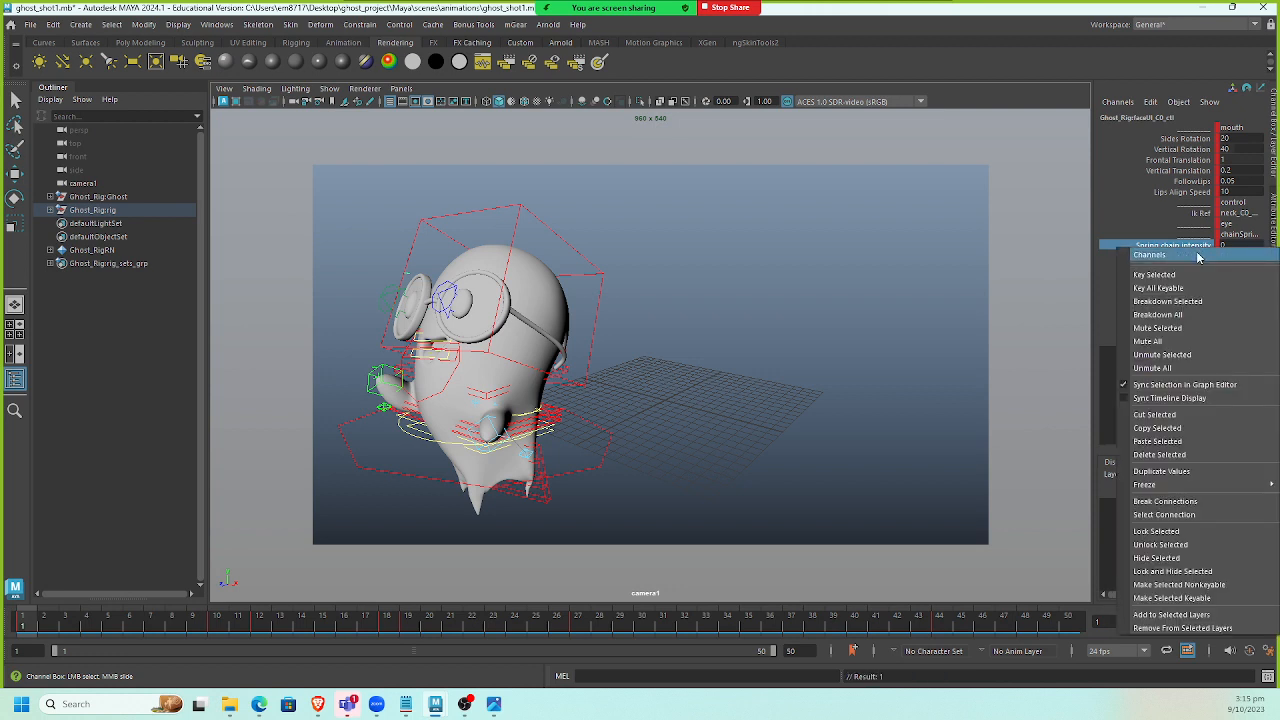
pyautogui.click(22, 625)
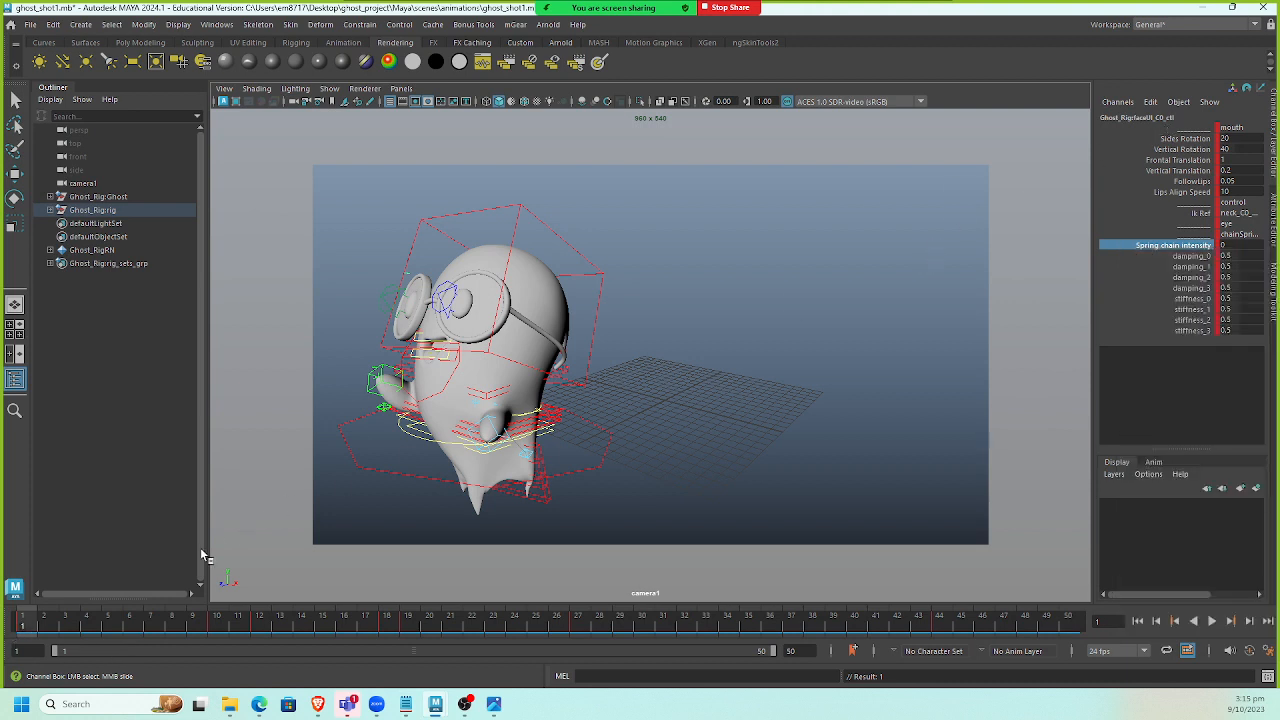
pyautogui.rightClick(25, 625)
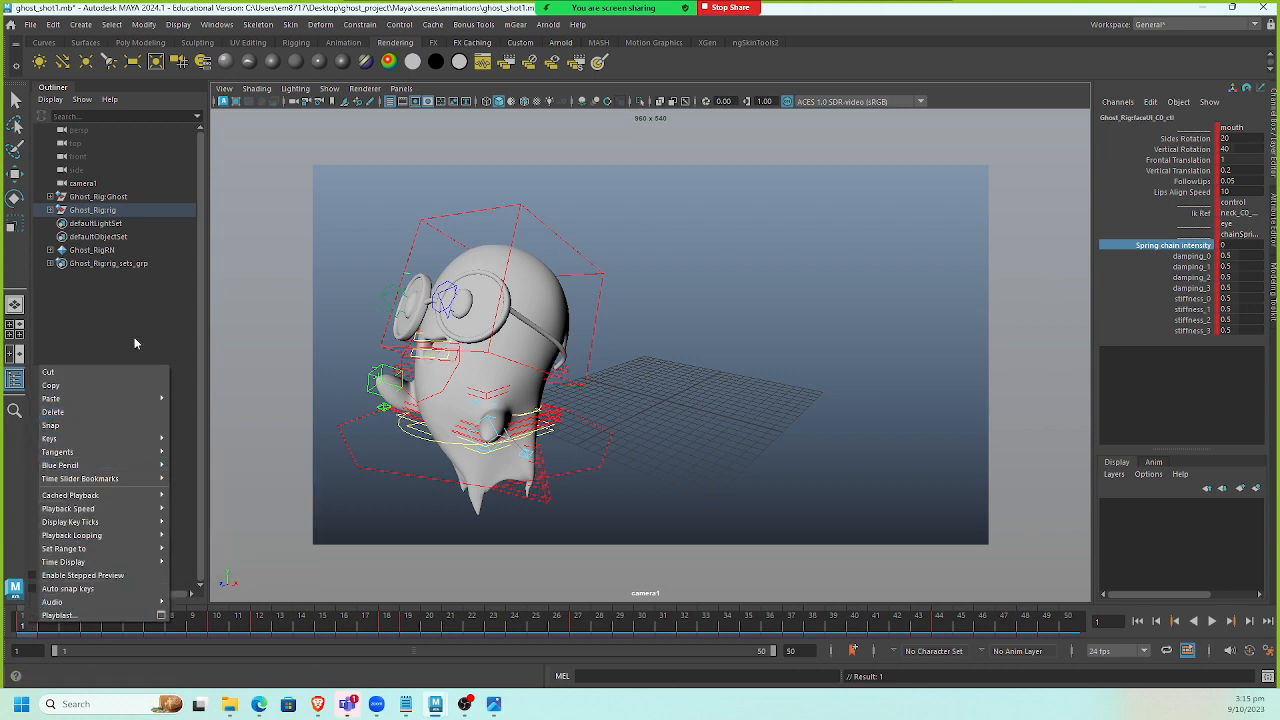
pyautogui.click(1193, 252)
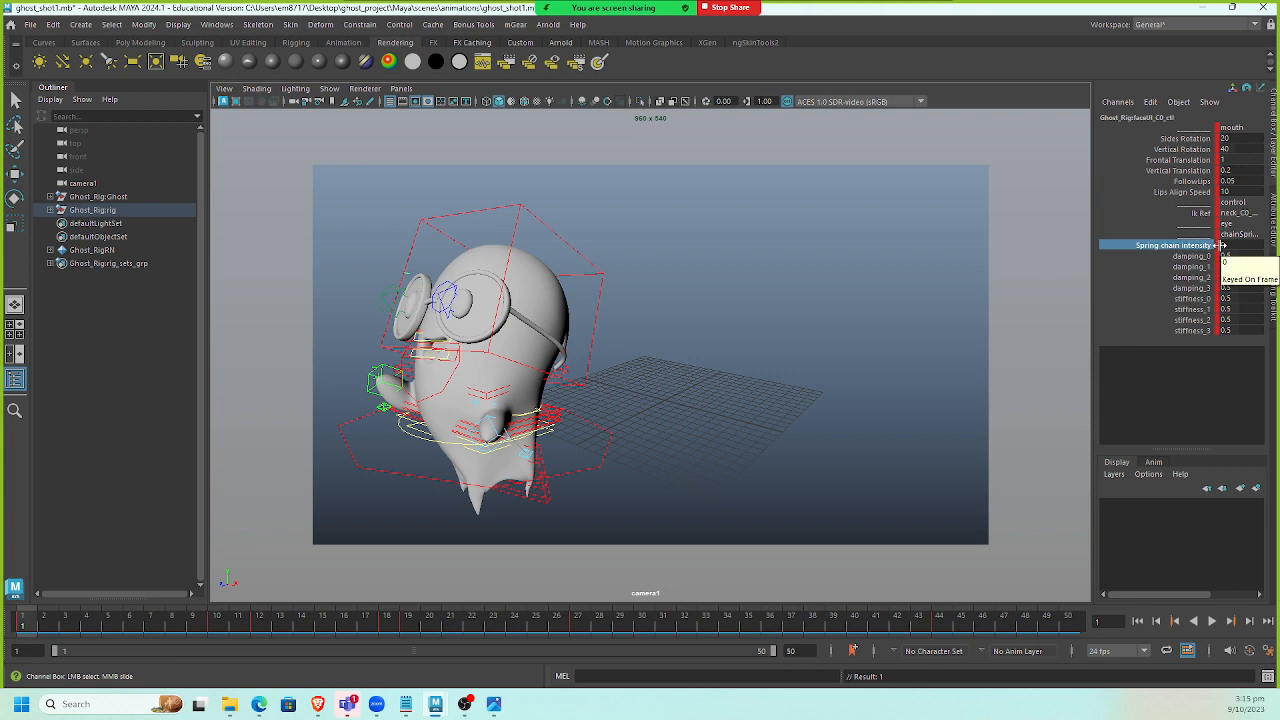
pyautogui.rightClick(1205, 252)
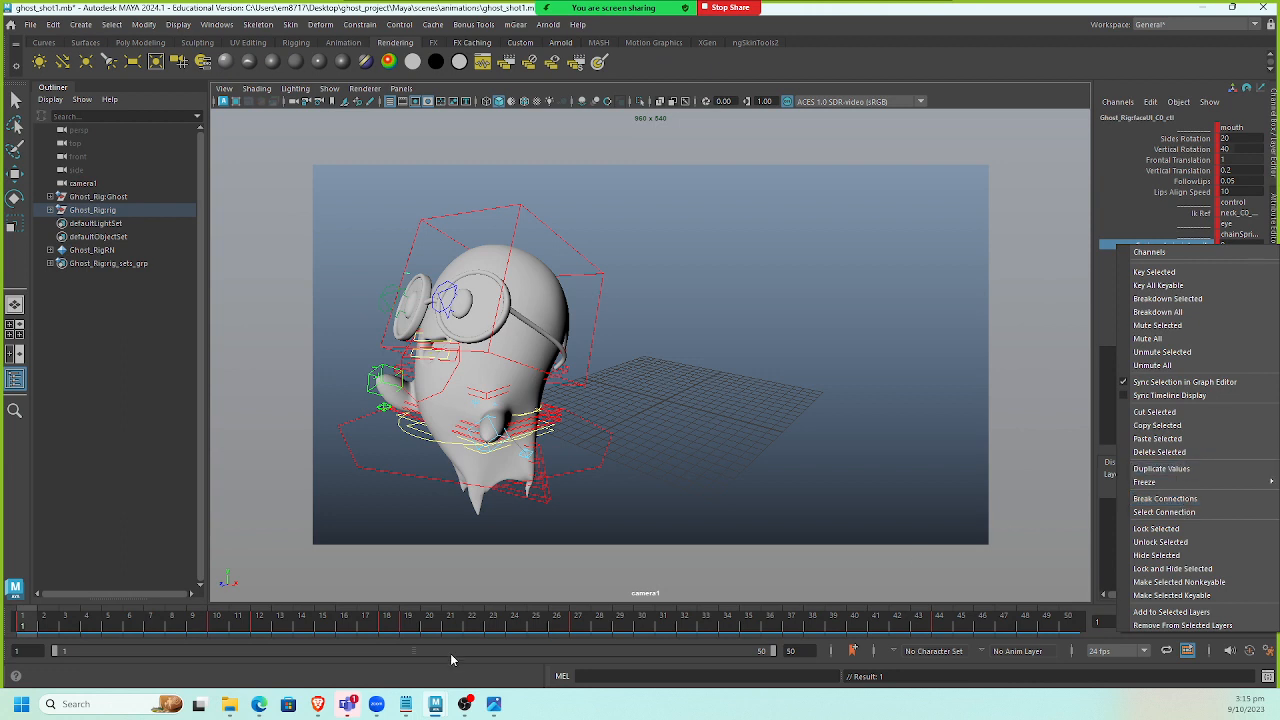
pyautogui.click(15, 625)
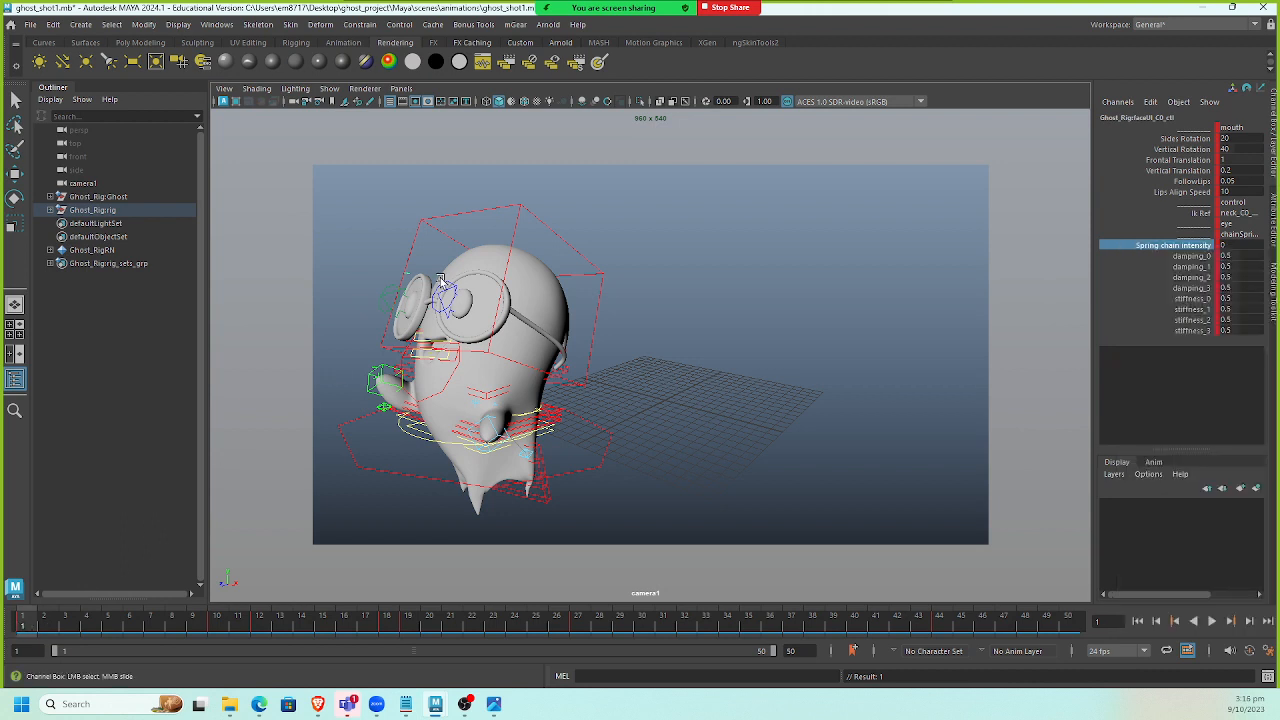
# Delete all keys from the face control across the whole time range.
pyautogui.press('capslock')
pyautogui.hotkey('alt', 'v')
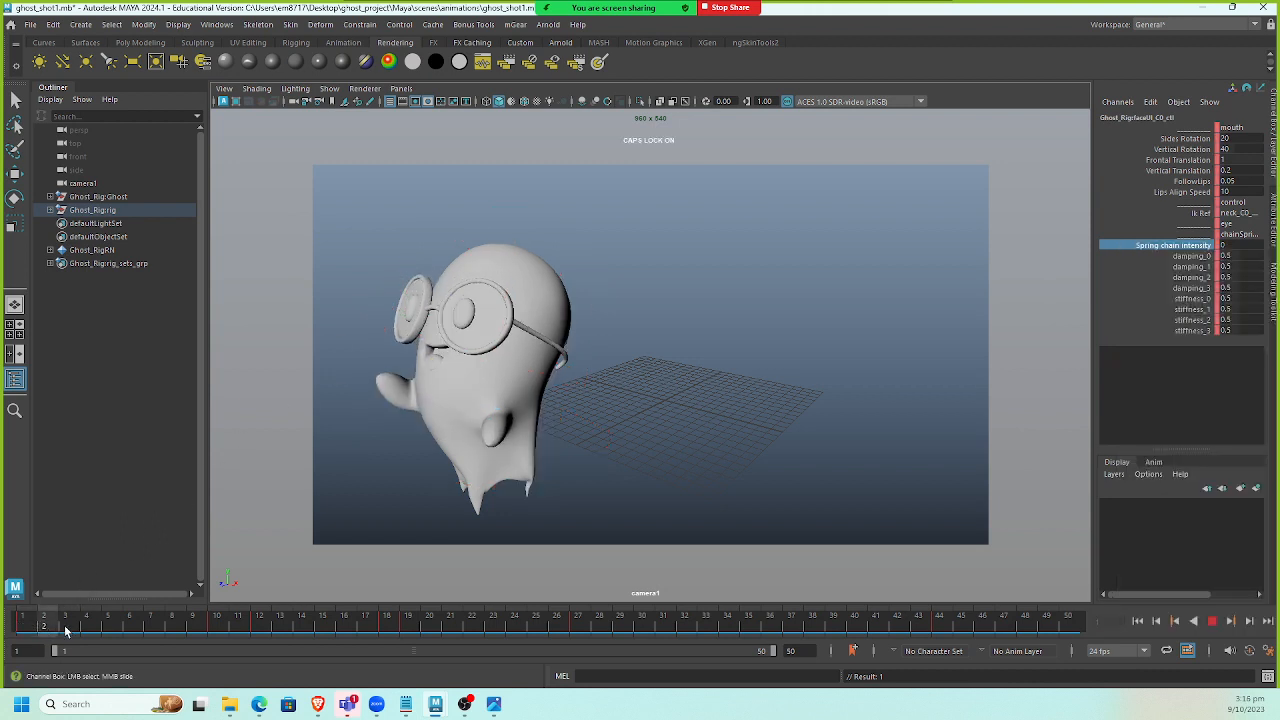
pyautogui.moveTo(1, 628); pyautogui.dragTo(1082, 622)
pyautogui.rightClick(848, 632)
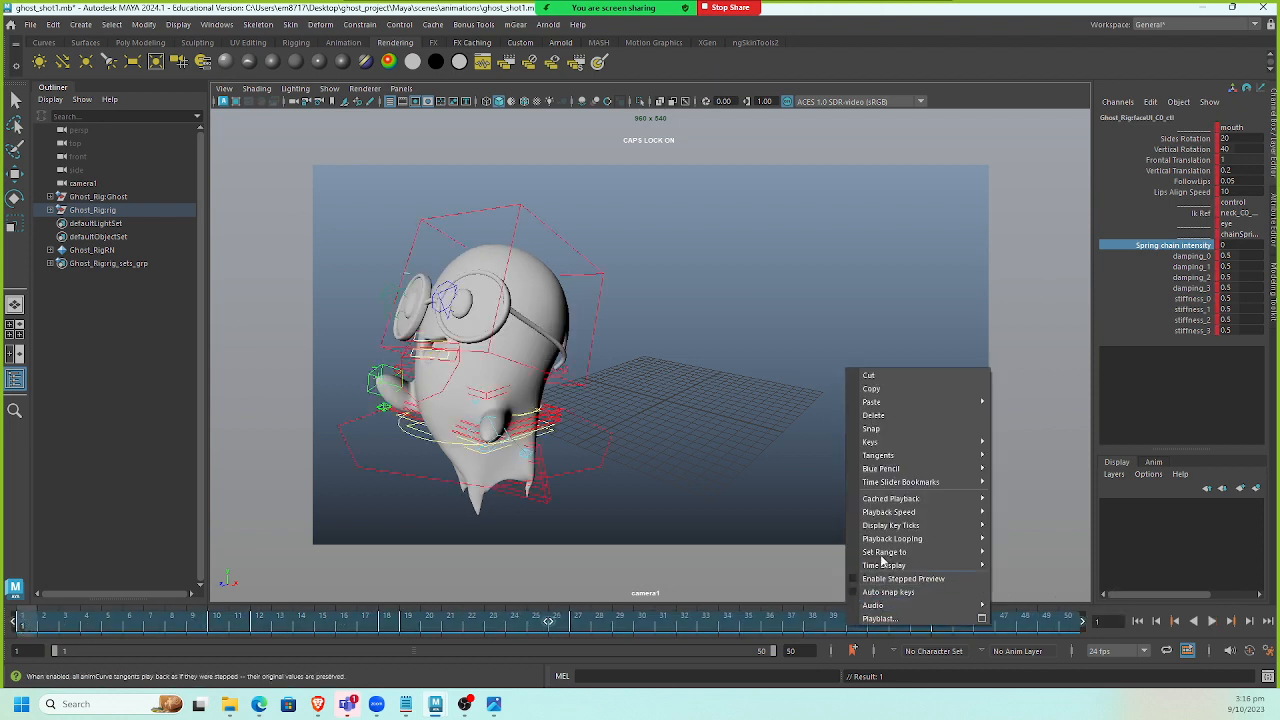
pyautogui.click(895, 416)
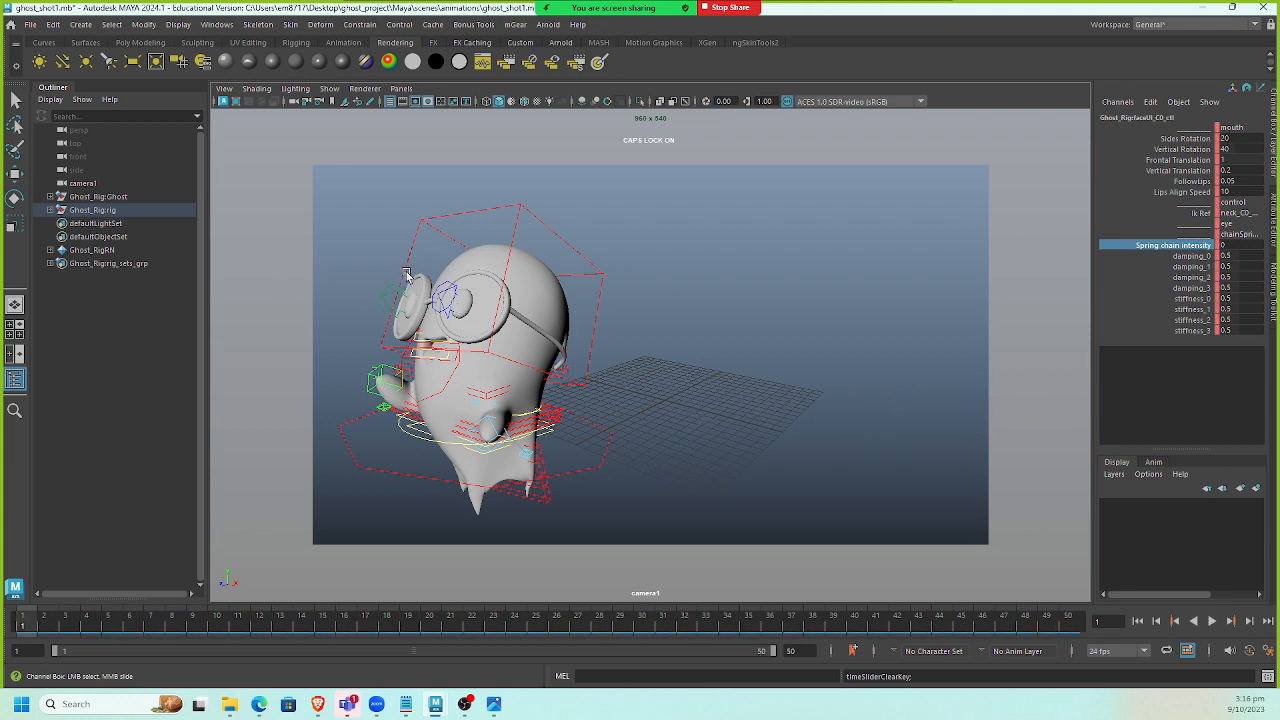
# Select the spine control and delete all its keys across the whole time range.
pyautogui.click(558, 374)
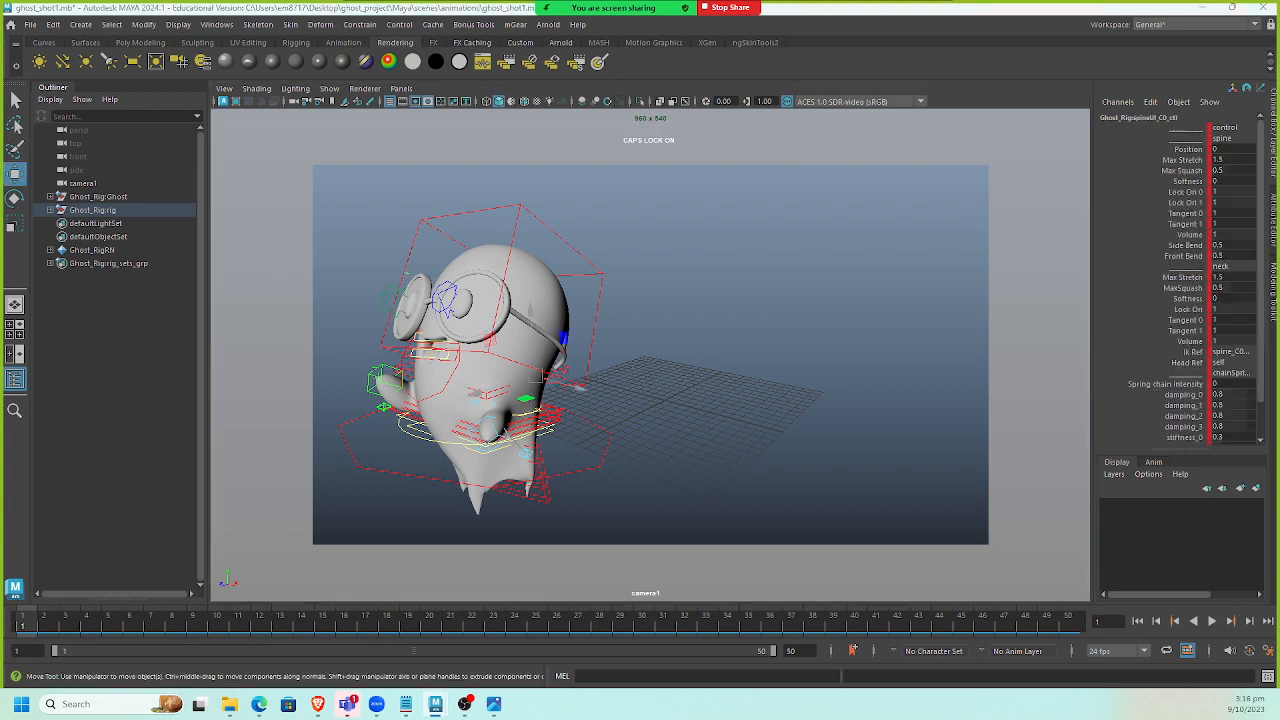
pyautogui.keyDown('shift'); pyautogui.moveTo(35, 625); pyautogui.dragTo(1040, 625); pyautogui.keyUp('shift')
pyautogui.rightClick(907, 629)
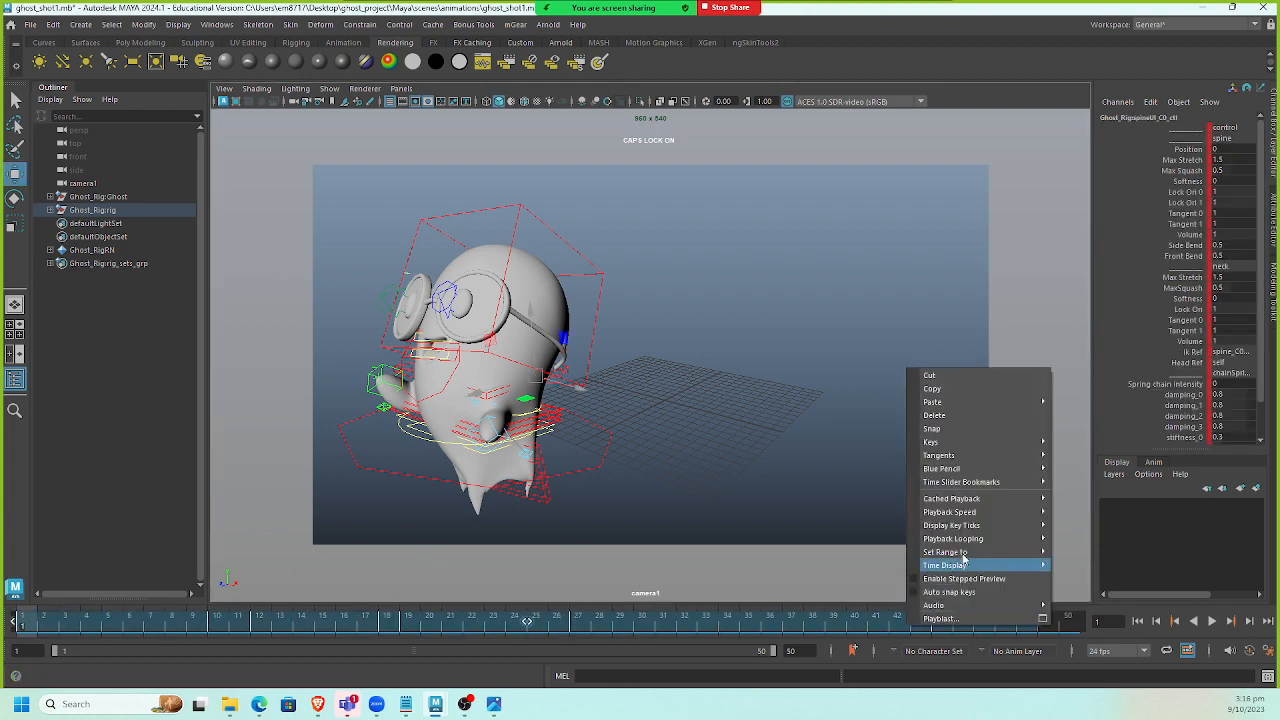
pyautogui.moveTo(970, 529)
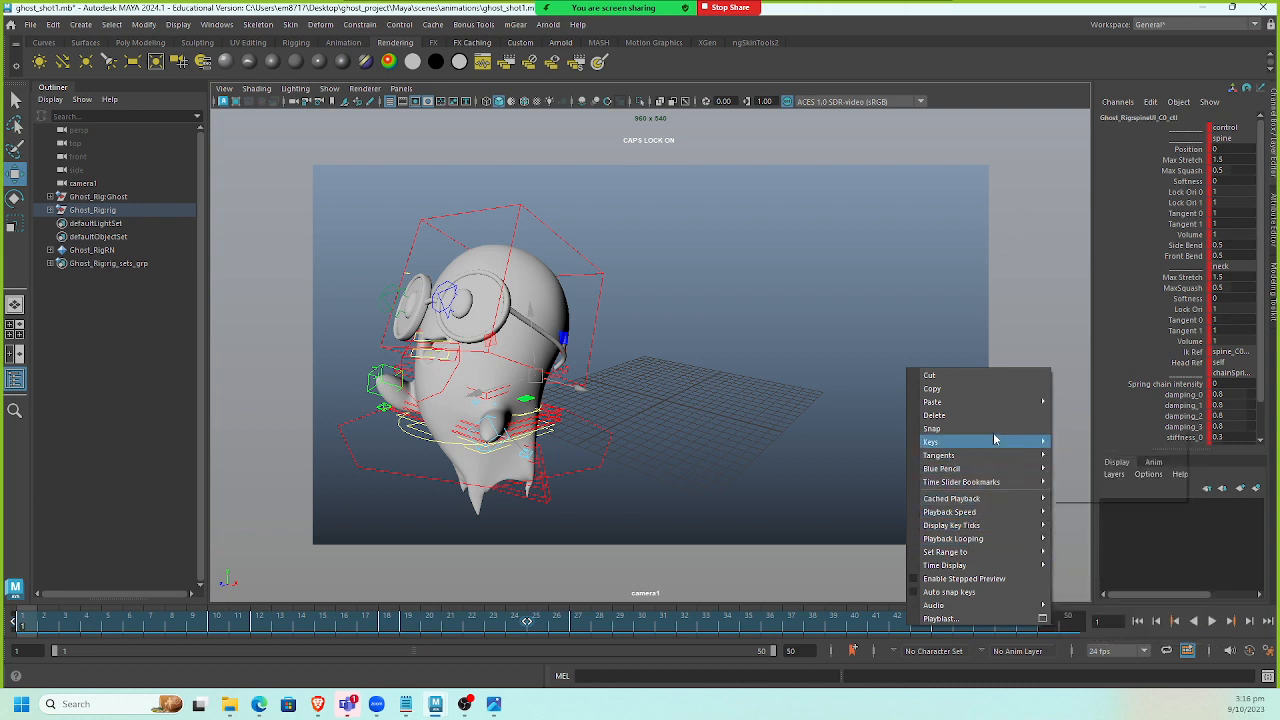
pyautogui.moveTo(993, 490)
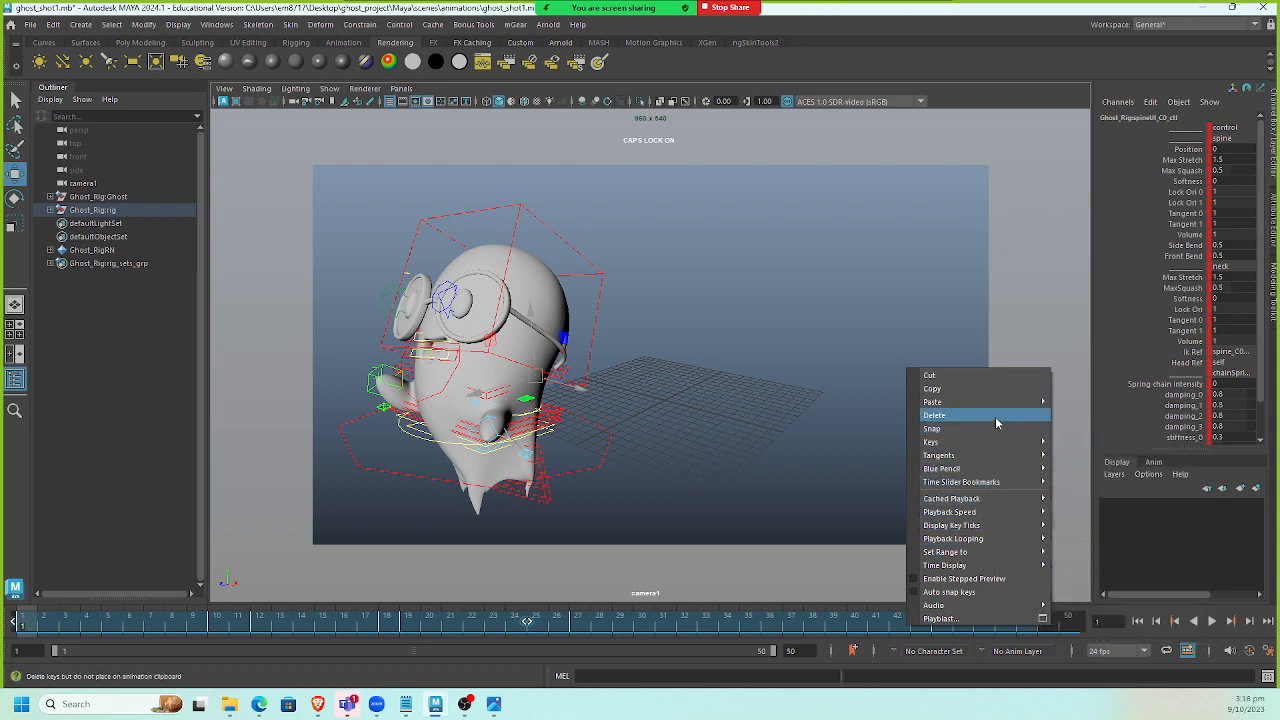
pyautogui.click(995, 415)
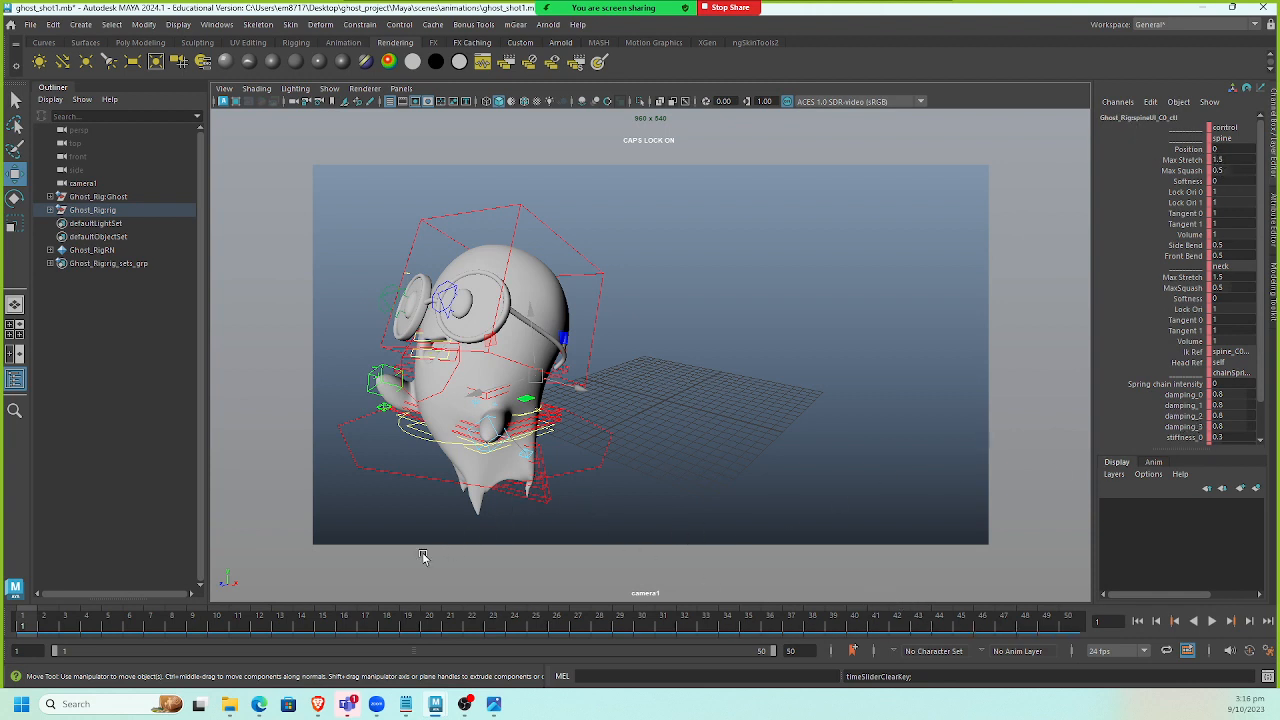
# Set the spine control's spring chain intensity to 1 and scrub to frame 25 to check it.
pyautogui.doubleClick(1230, 383)
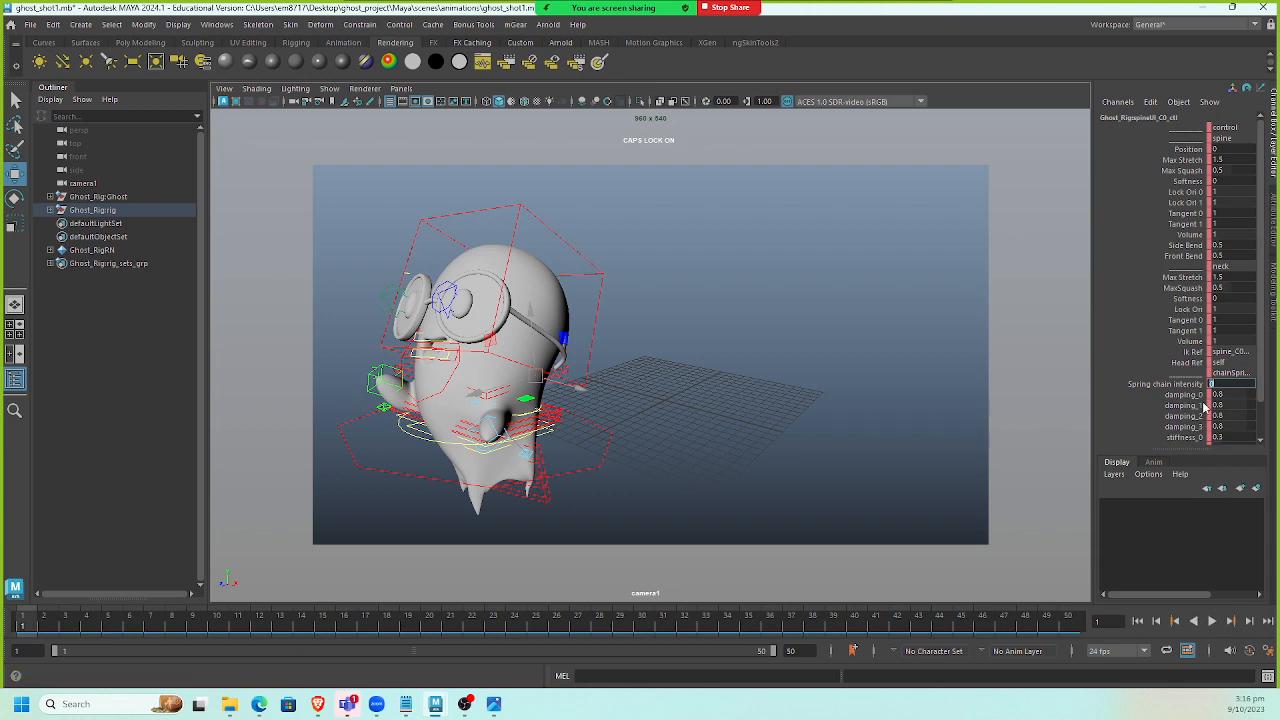
pyautogui.write('1')
pyautogui.click(1137, 622)
pyautogui.moveTo(56, 630); pyautogui.dragTo(536, 628)
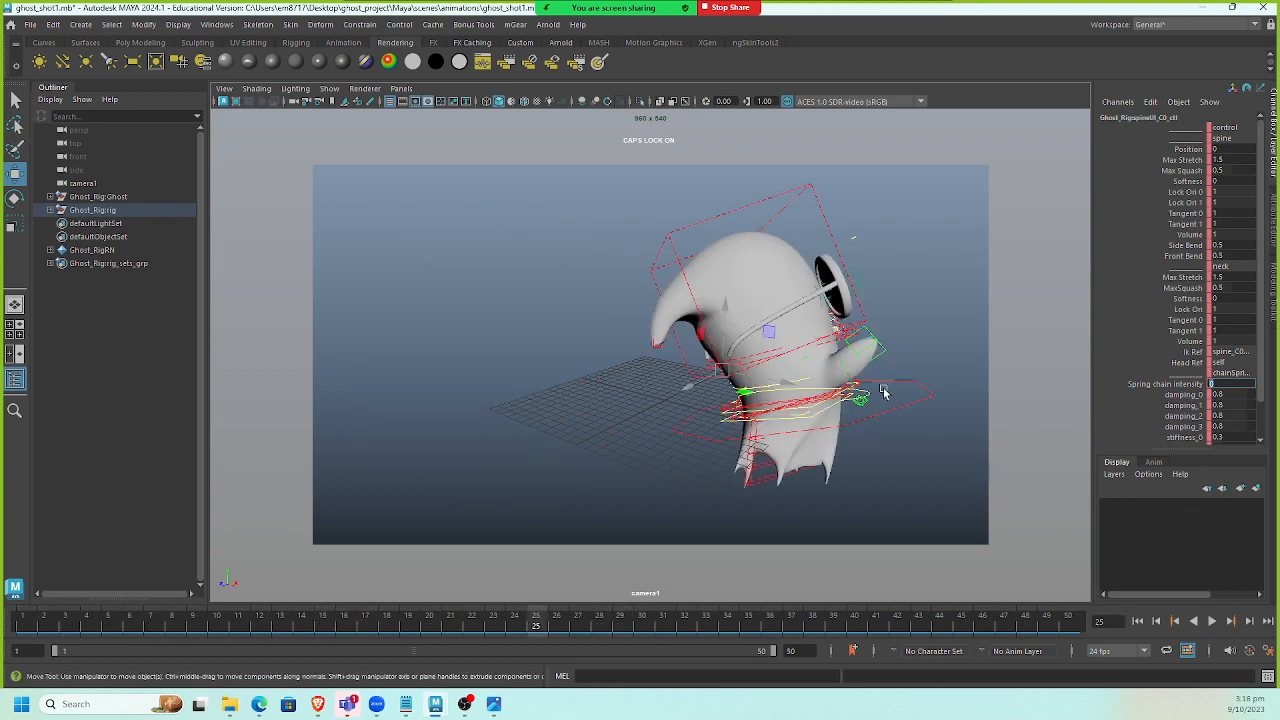
# Select the face control and set a key on its spring chain intensity at frame 1.
pyautogui.click(942, 324)
pyautogui.click(857, 243)
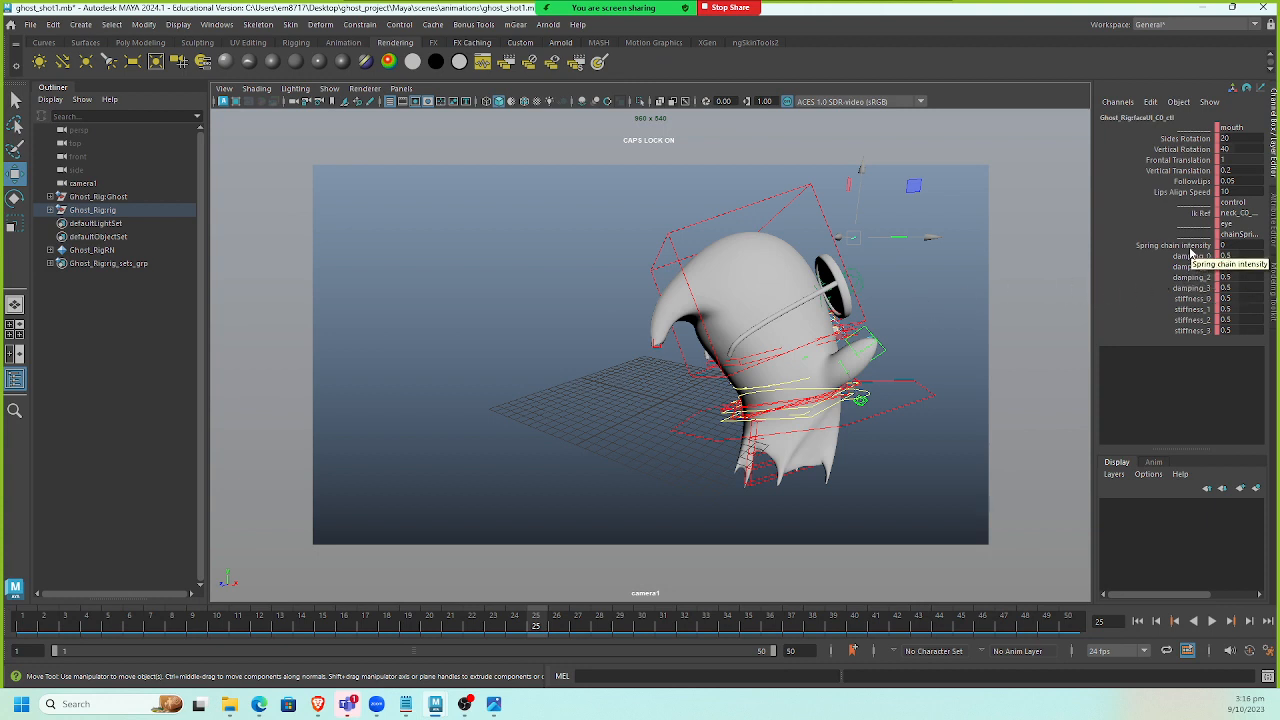
pyautogui.click(1188, 246)
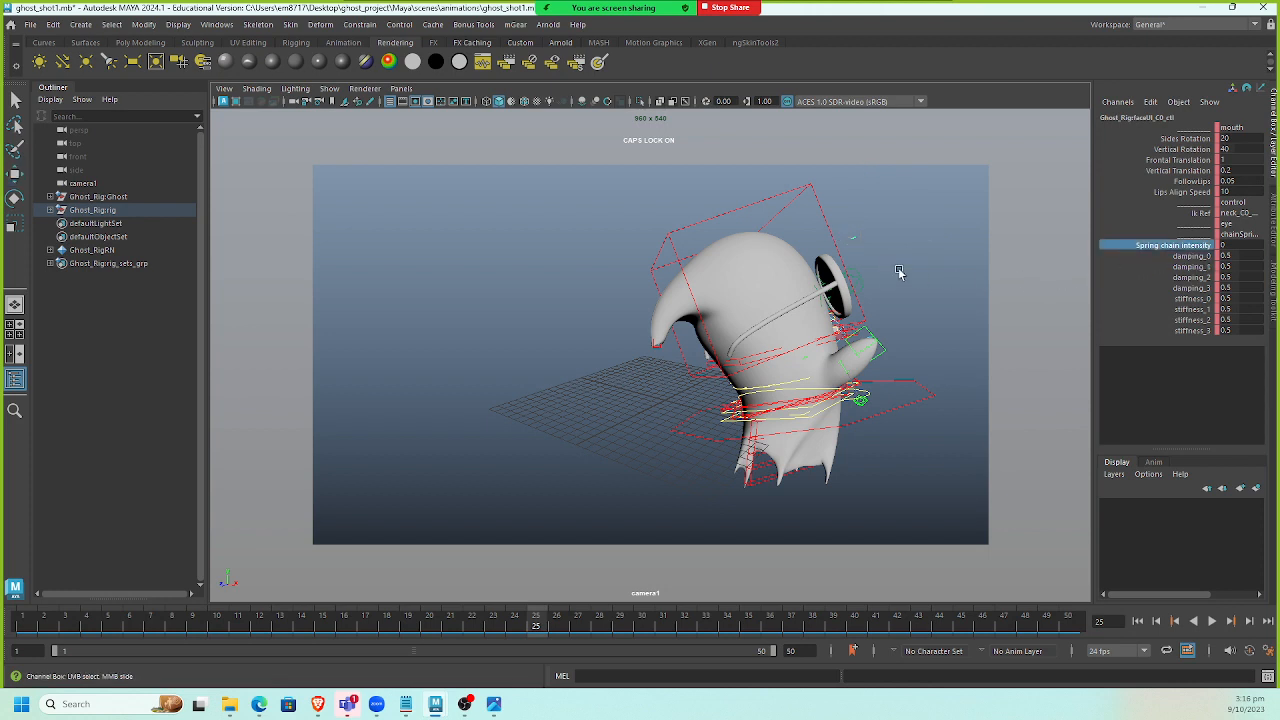
pyautogui.click(1138, 621)
pyautogui.doubleClick(1238, 246)
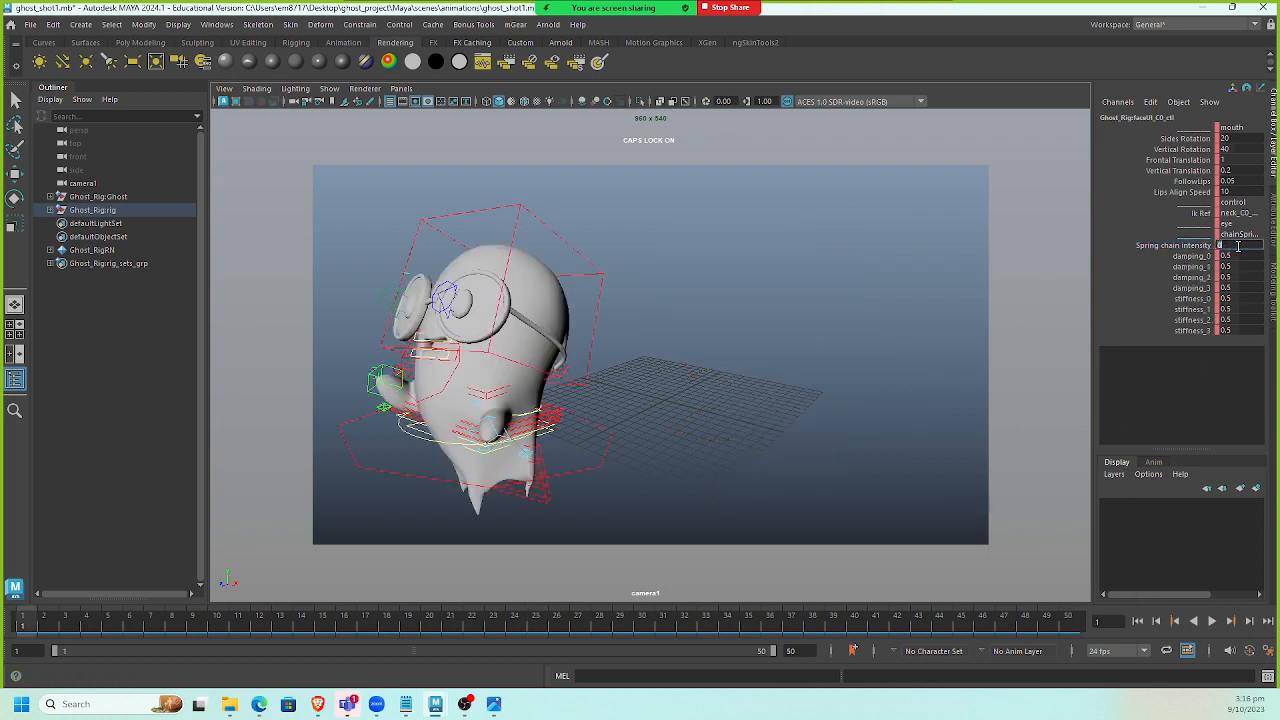
pyautogui.click(1201, 246)
pyautogui.rightClick(1201, 246)
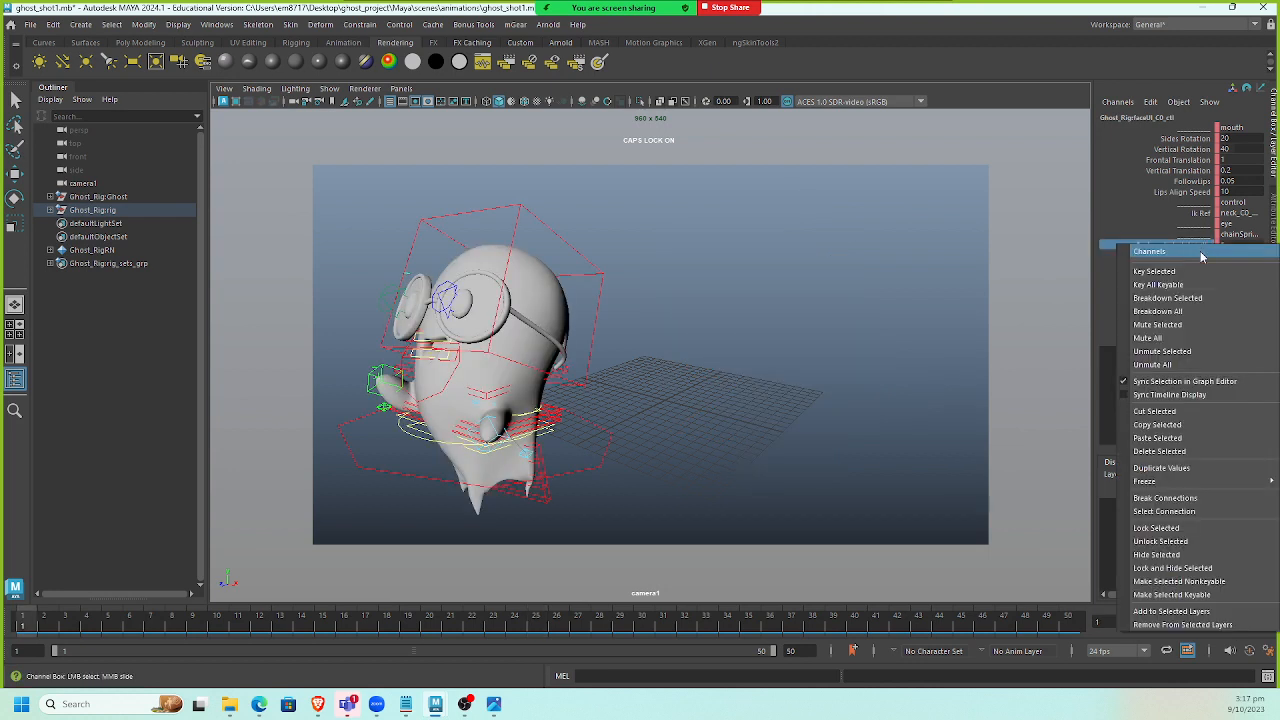
pyautogui.click(1200, 271)
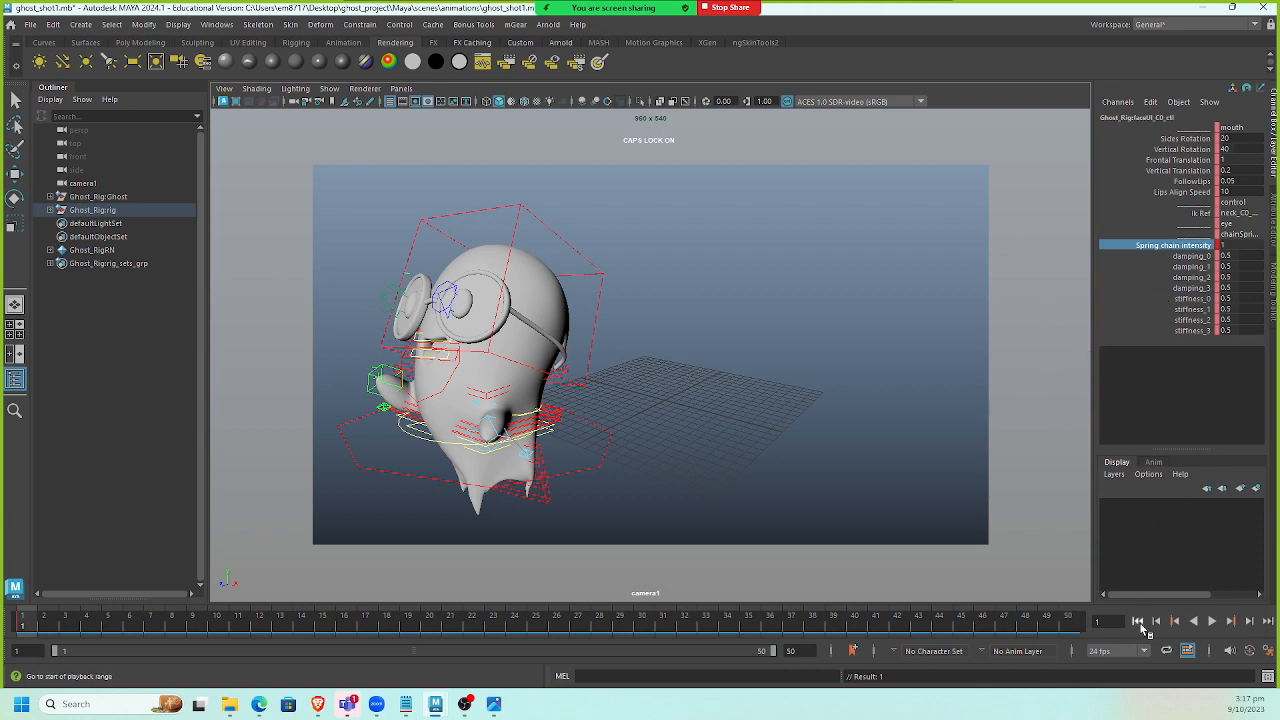
# Play the animation from the first to the last frame to review the spring motion.
pyautogui.click(1211, 621)
pyautogui.click(1211, 622)
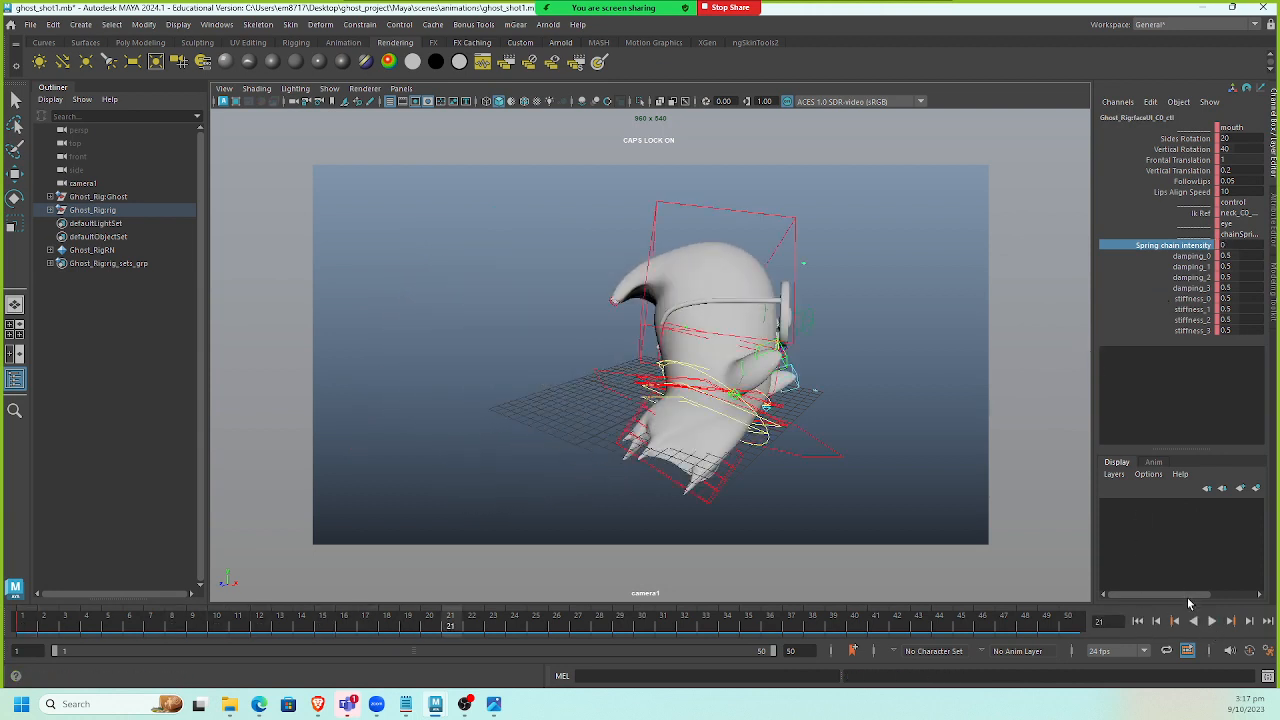
pyautogui.click(1267, 622)
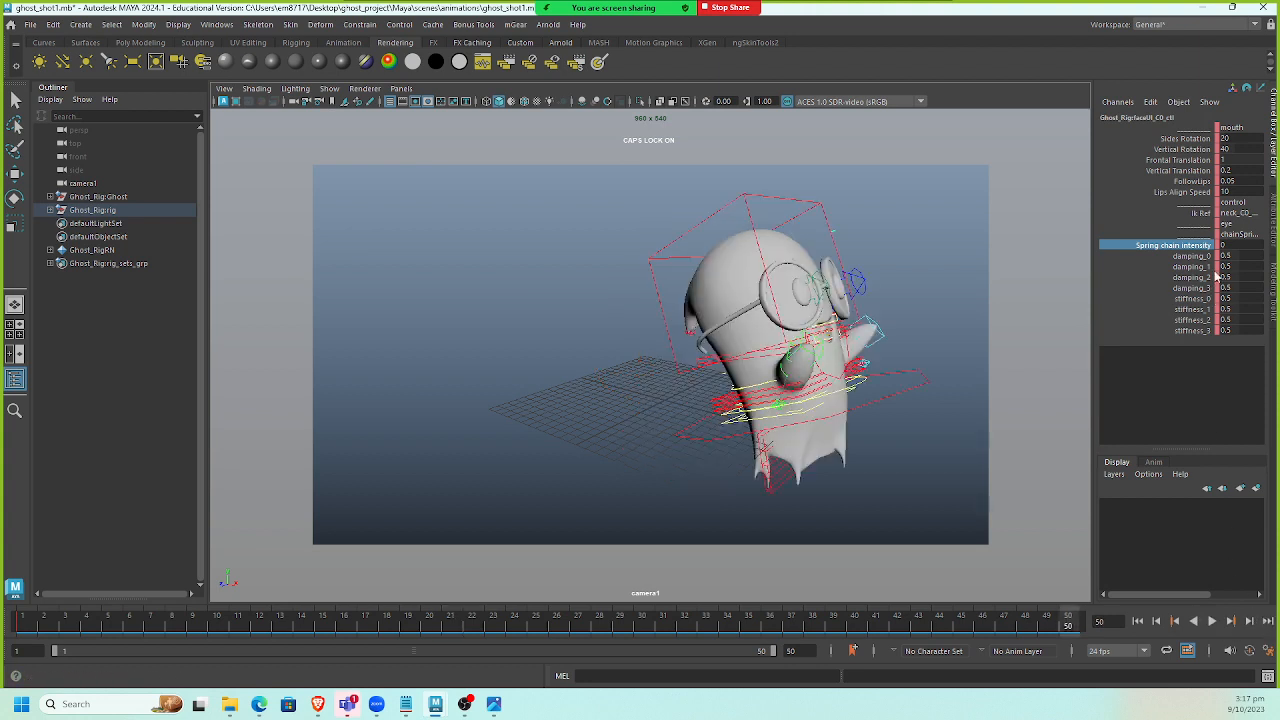
pyautogui.doubleClick(1232, 246)
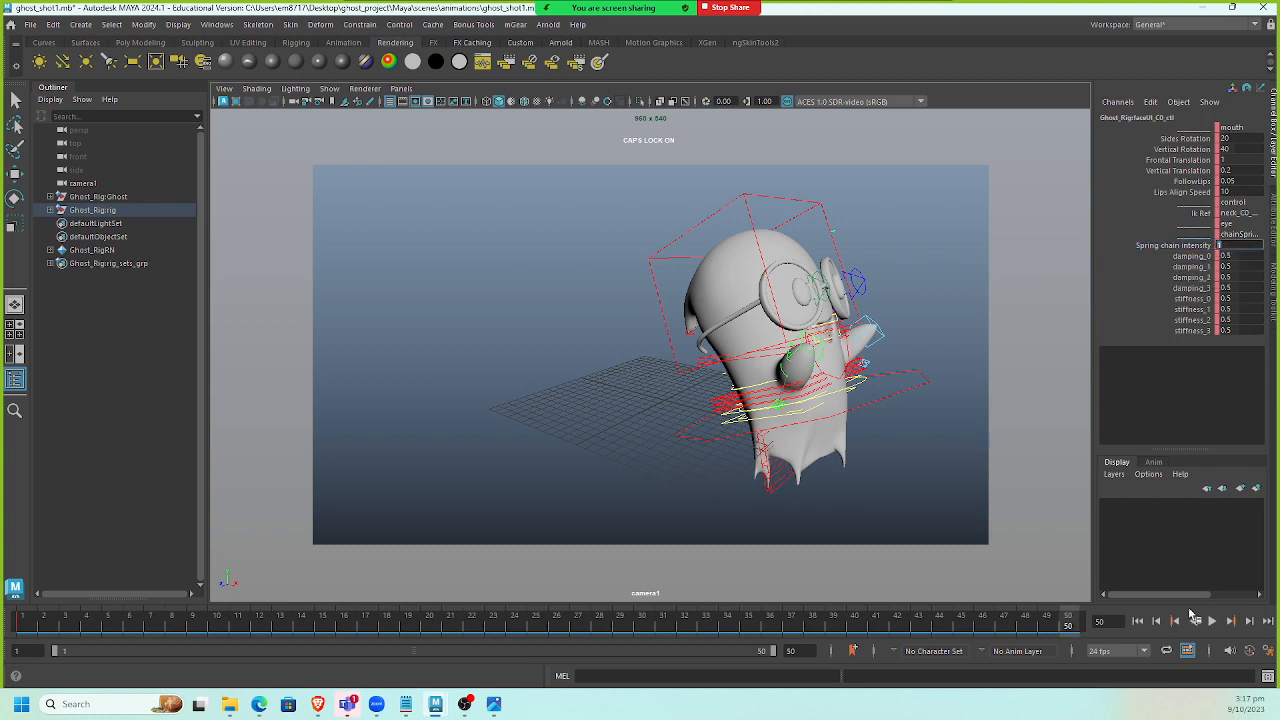
pyautogui.click(1137, 621)
pyautogui.click(1210, 622)
pyautogui.click(1210, 622)
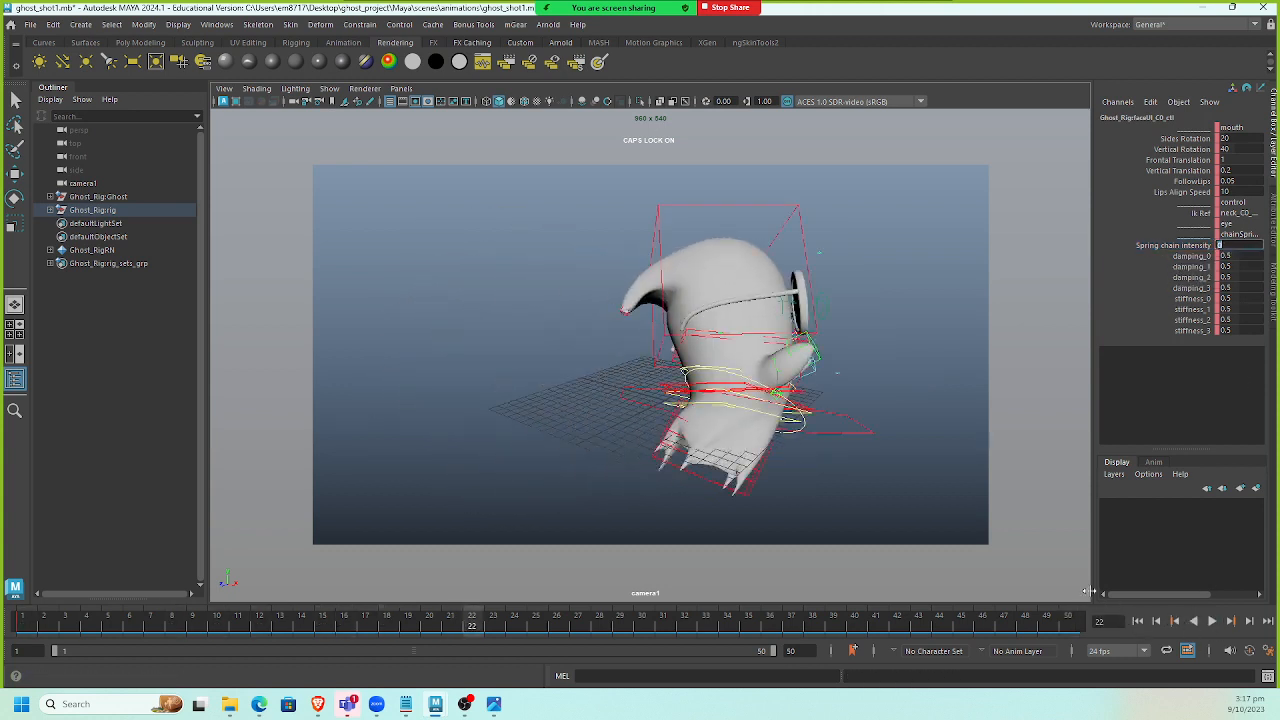
# Open the Dope Sheet for the face control and delete all of its keys.
pyautogui.click(1028, 508)
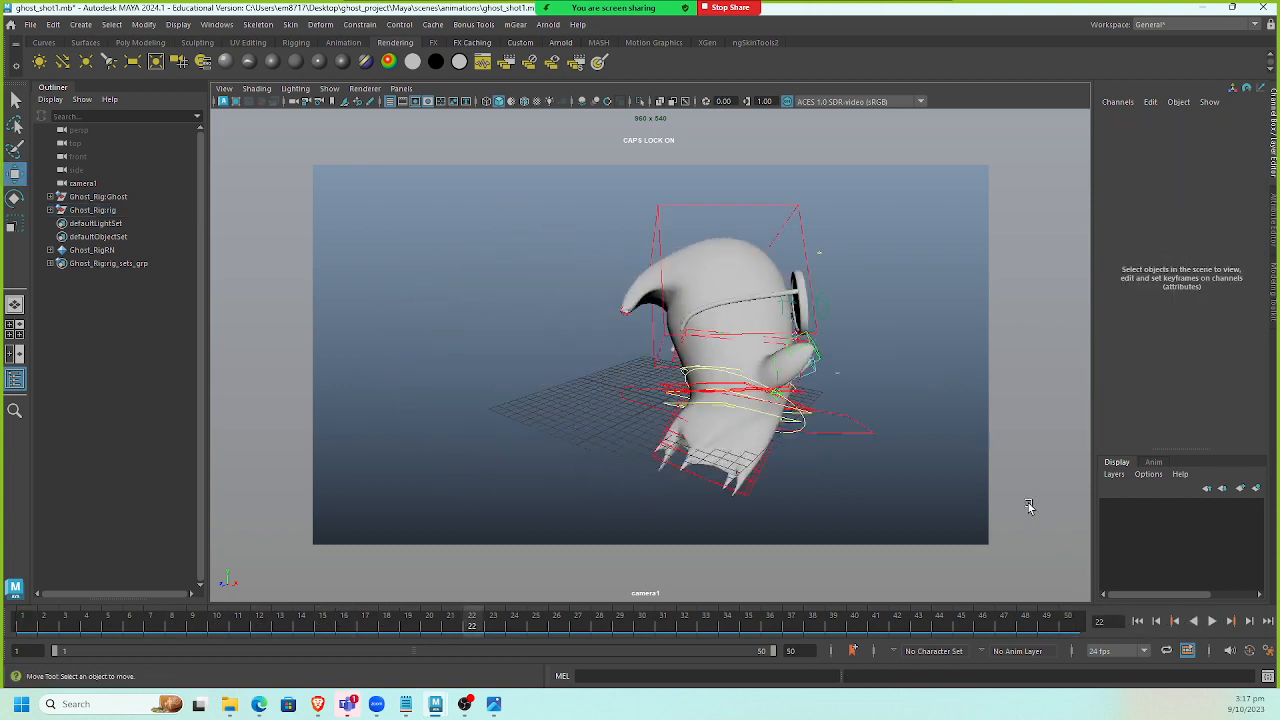
pyautogui.click(819, 252)
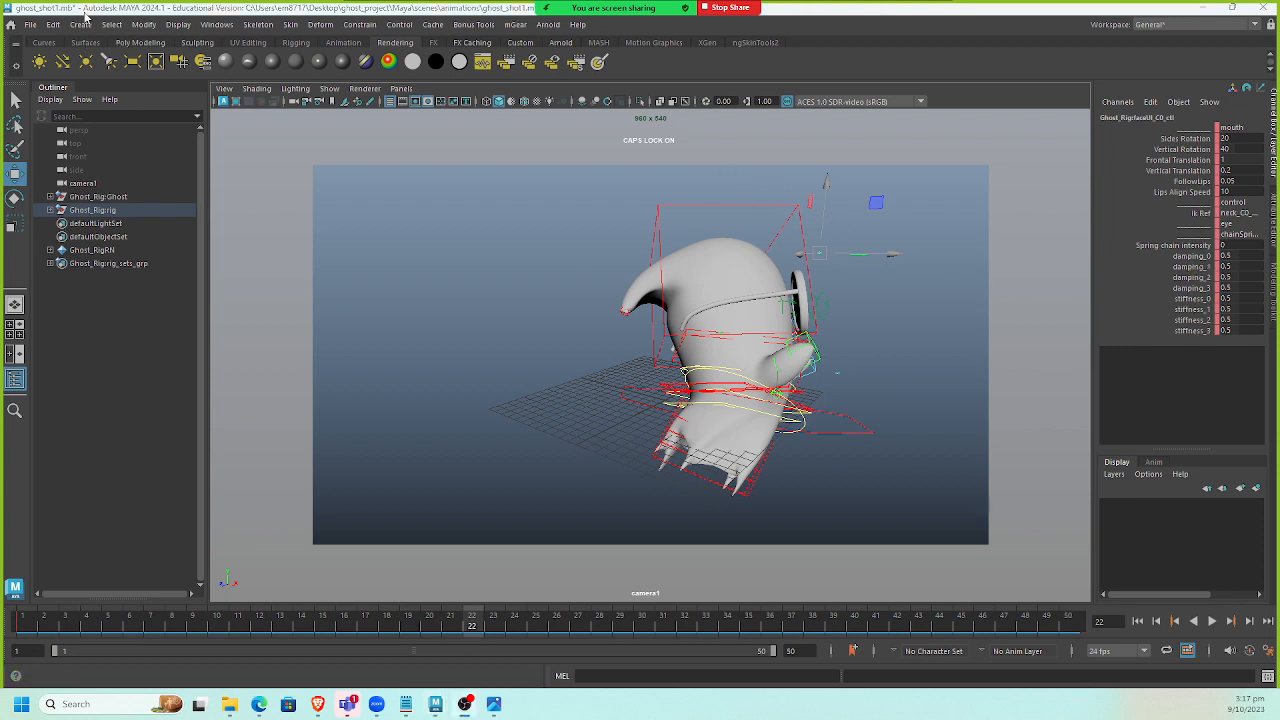
pyautogui.click(216, 24)
pyautogui.moveTo(281, 133)
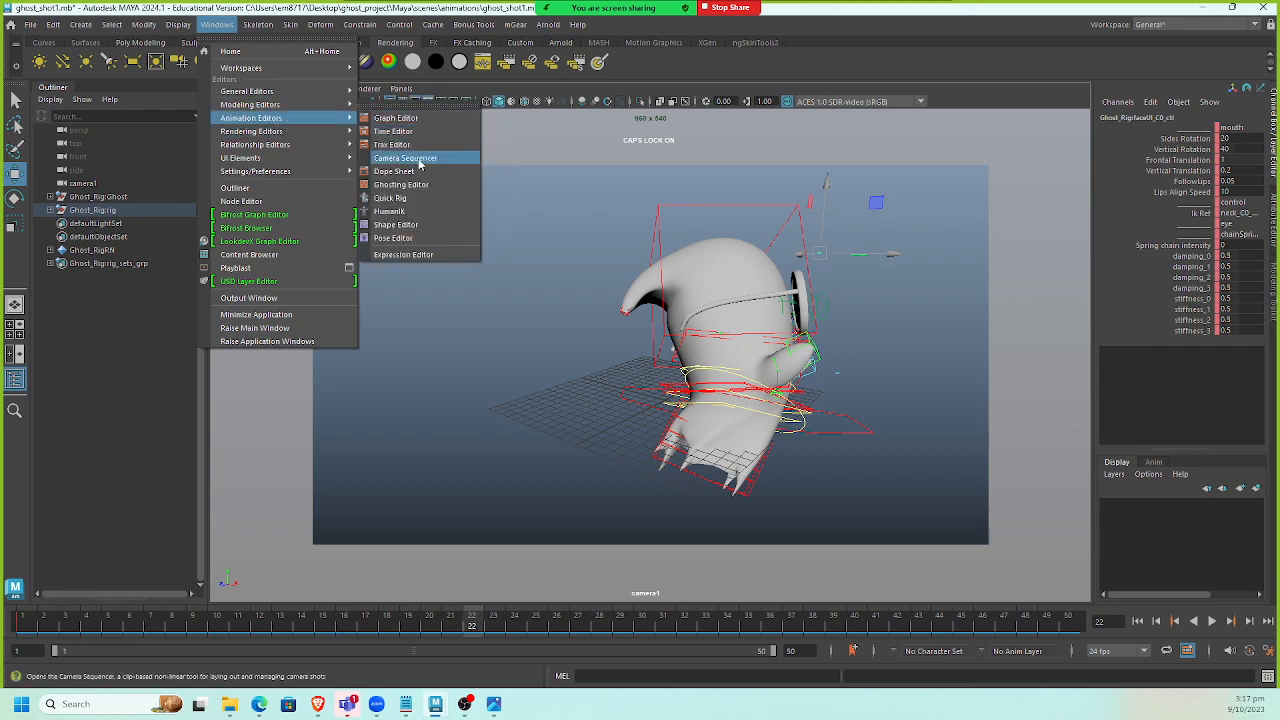
pyautogui.click(418, 172)
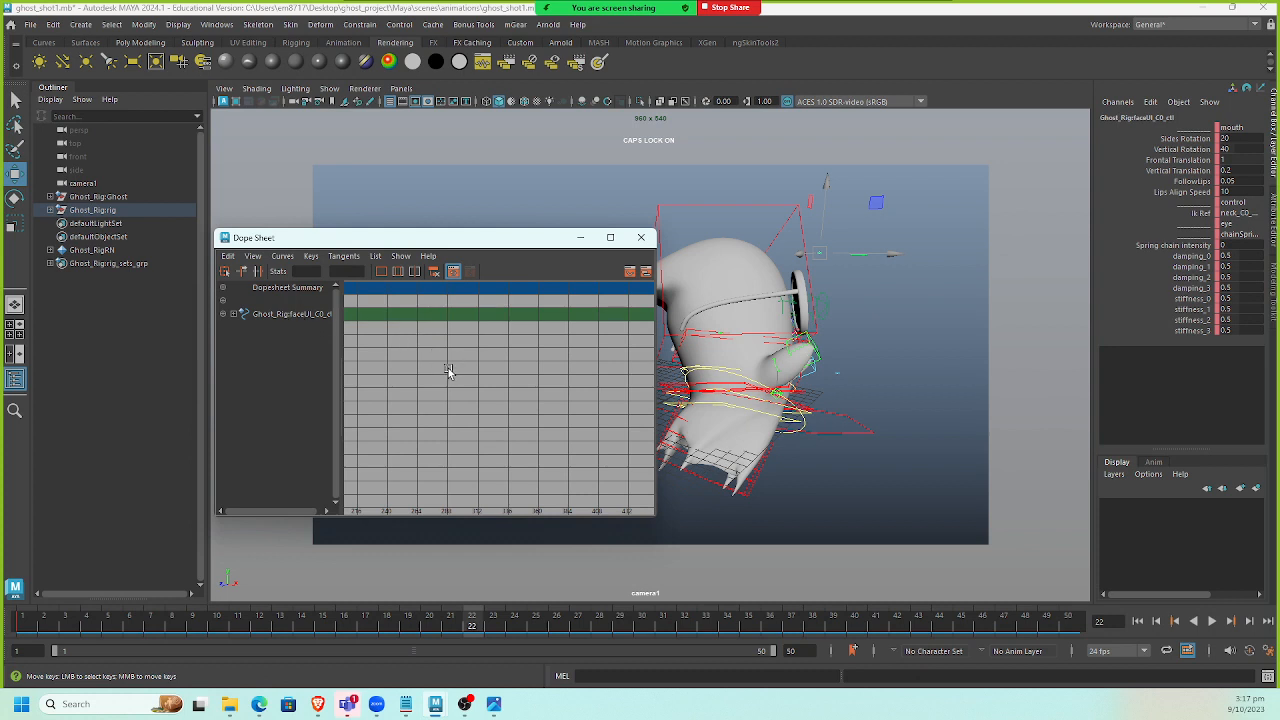
pyautogui.scroll(-10, 513, 380)
pyautogui.scroll(8, 511, 377)
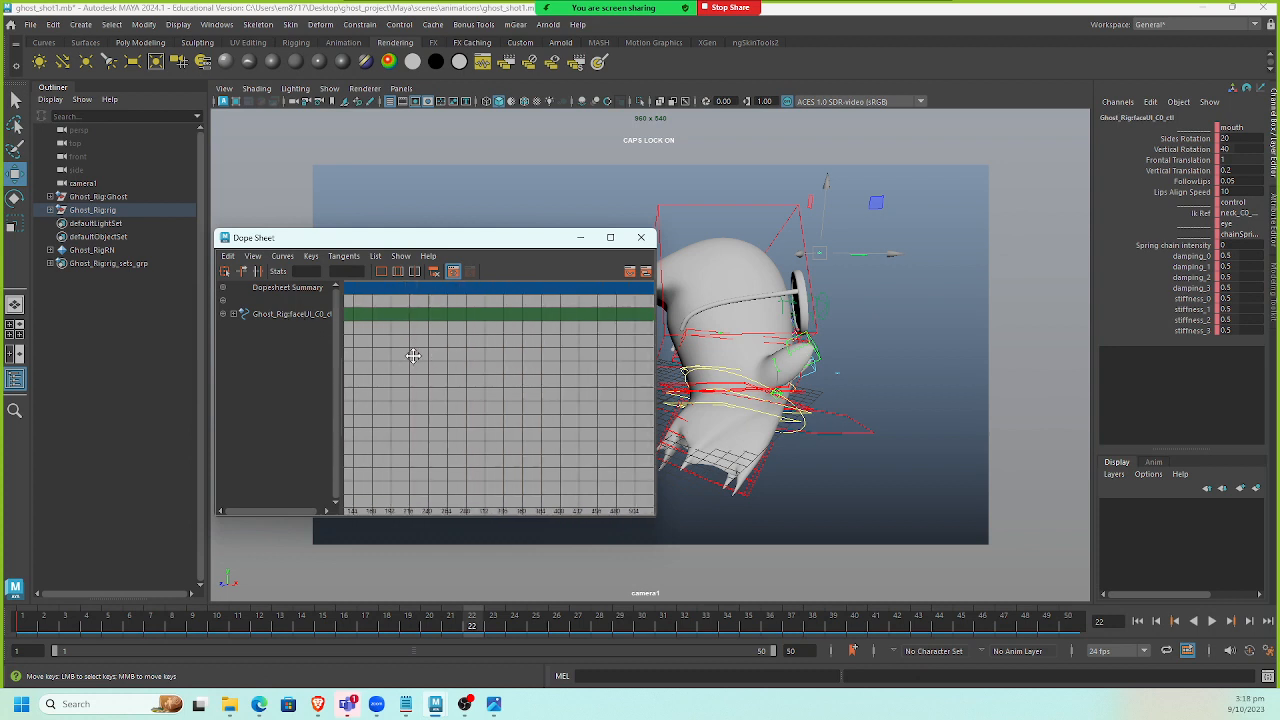
pyautogui.scroll(10, 522, 385)
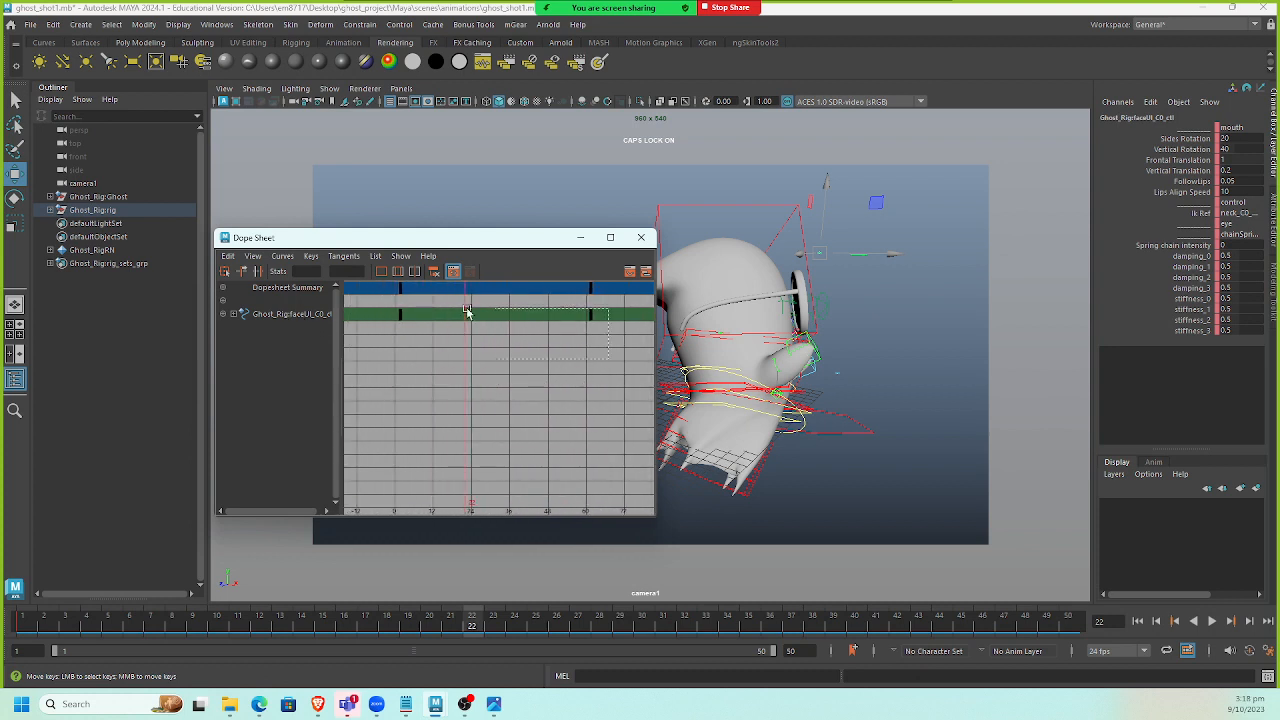
pyautogui.moveTo(467, 312); pyautogui.dragTo(373, 309)
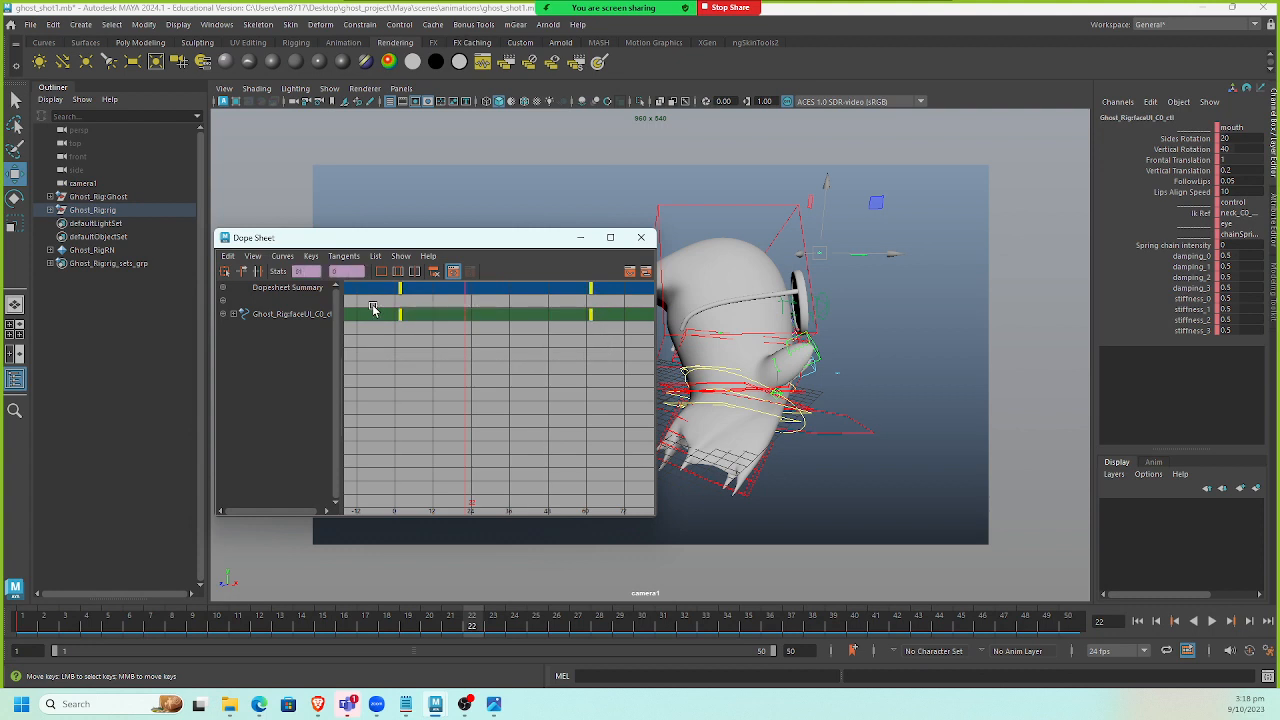
pyautogui.press('Delete')
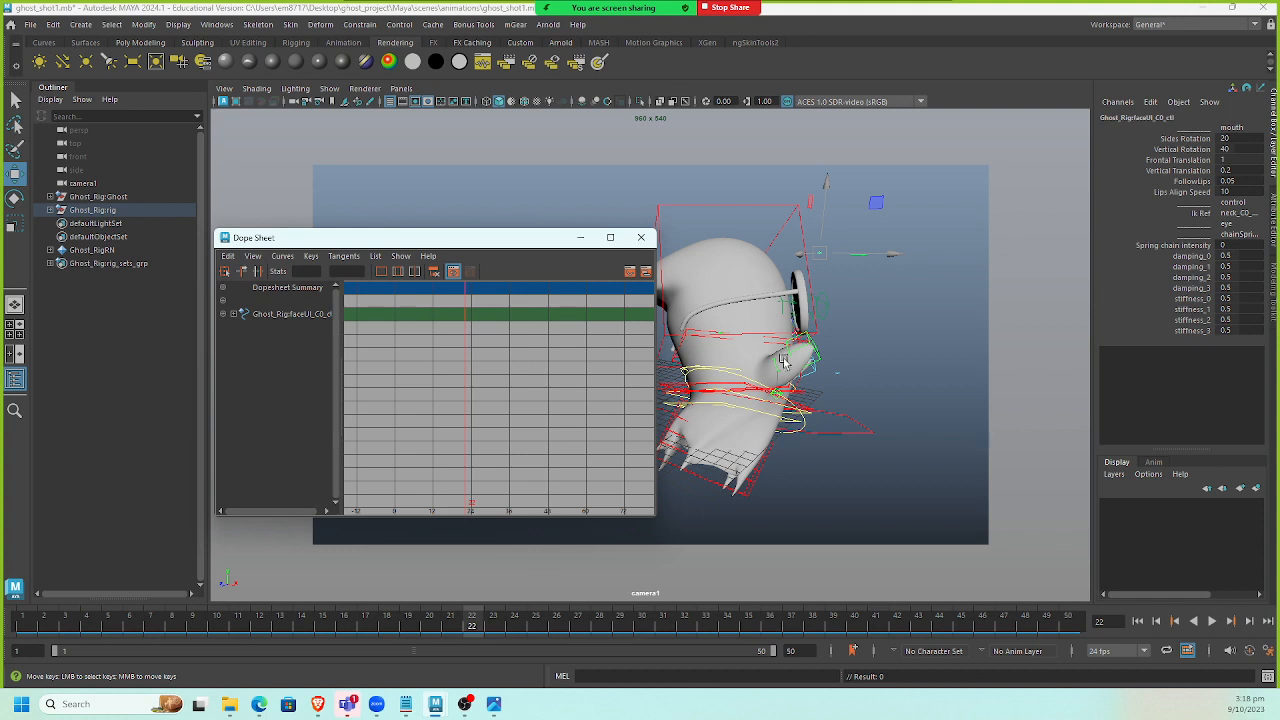
# Select the arm and neck controls to display their keys in the Dope Sheet.
pyautogui.moveTo(560, 238); pyautogui.dragTo(450, 219)
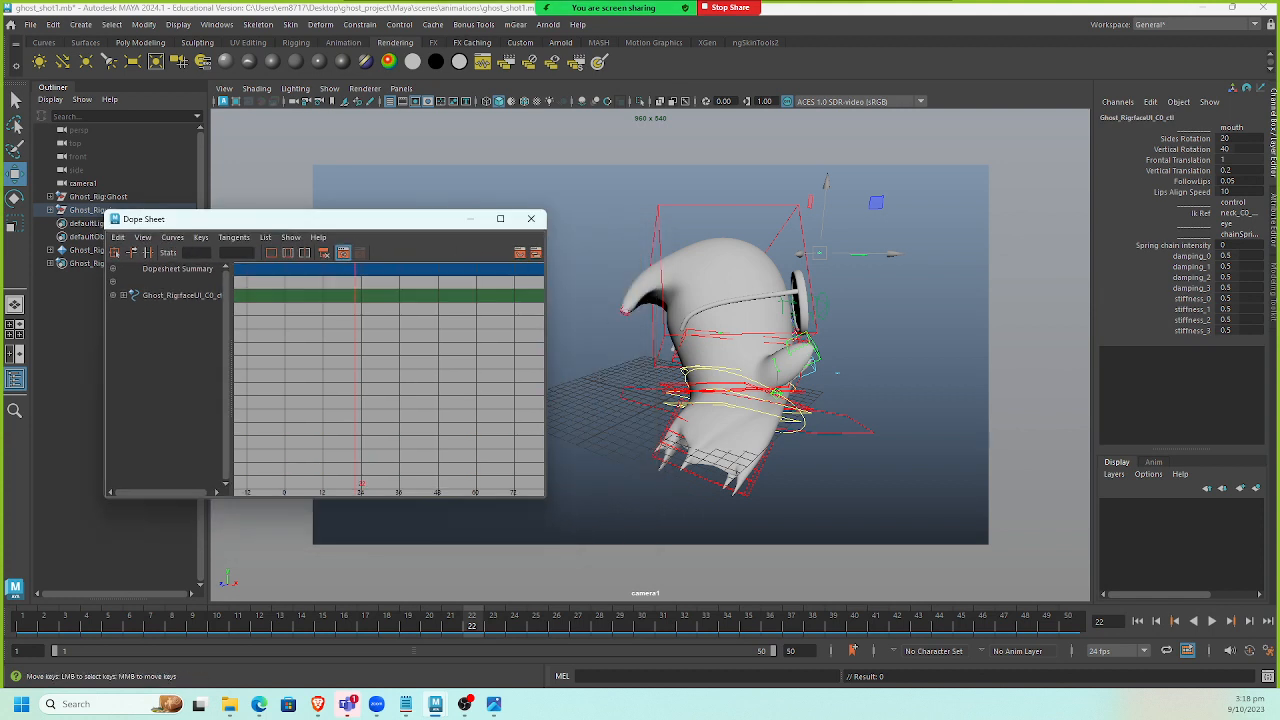
pyautogui.moveTo(836, 286); pyautogui.dragTo(806, 318)
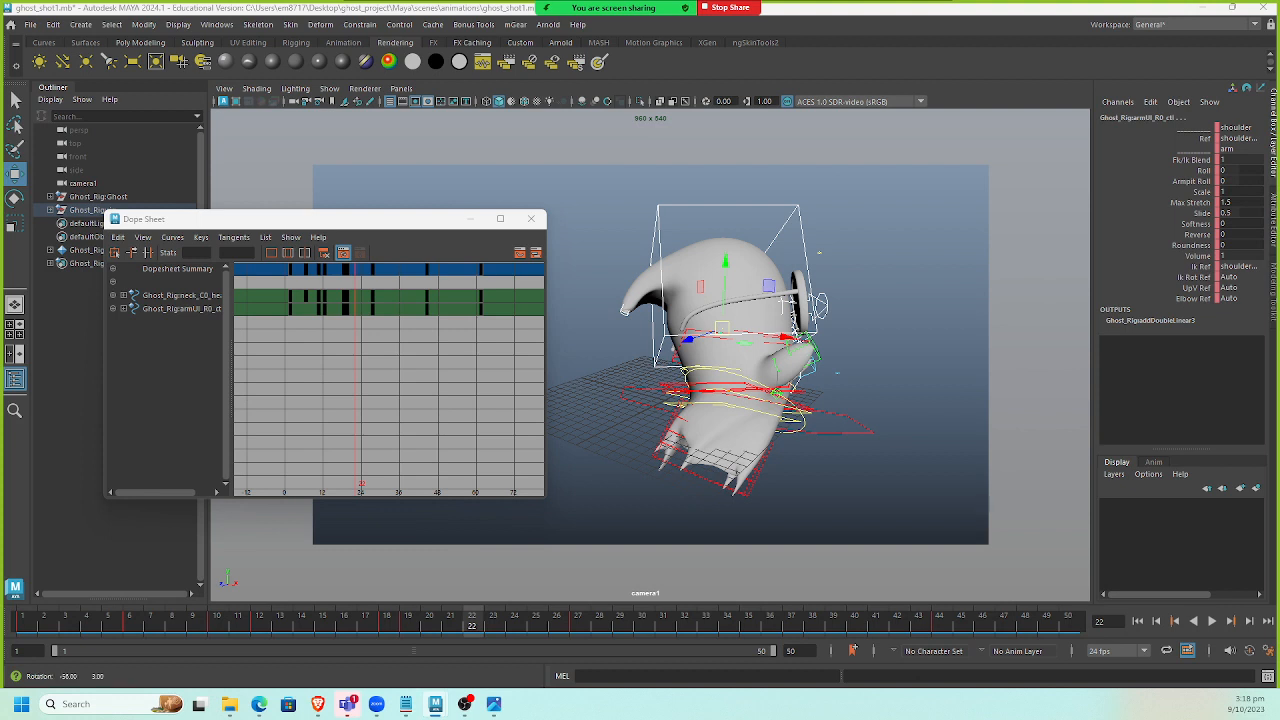
# Select the spine control and delete all of its keys in the Dope Sheet, then close the Dope Sheet.
pyautogui.click(855, 403)
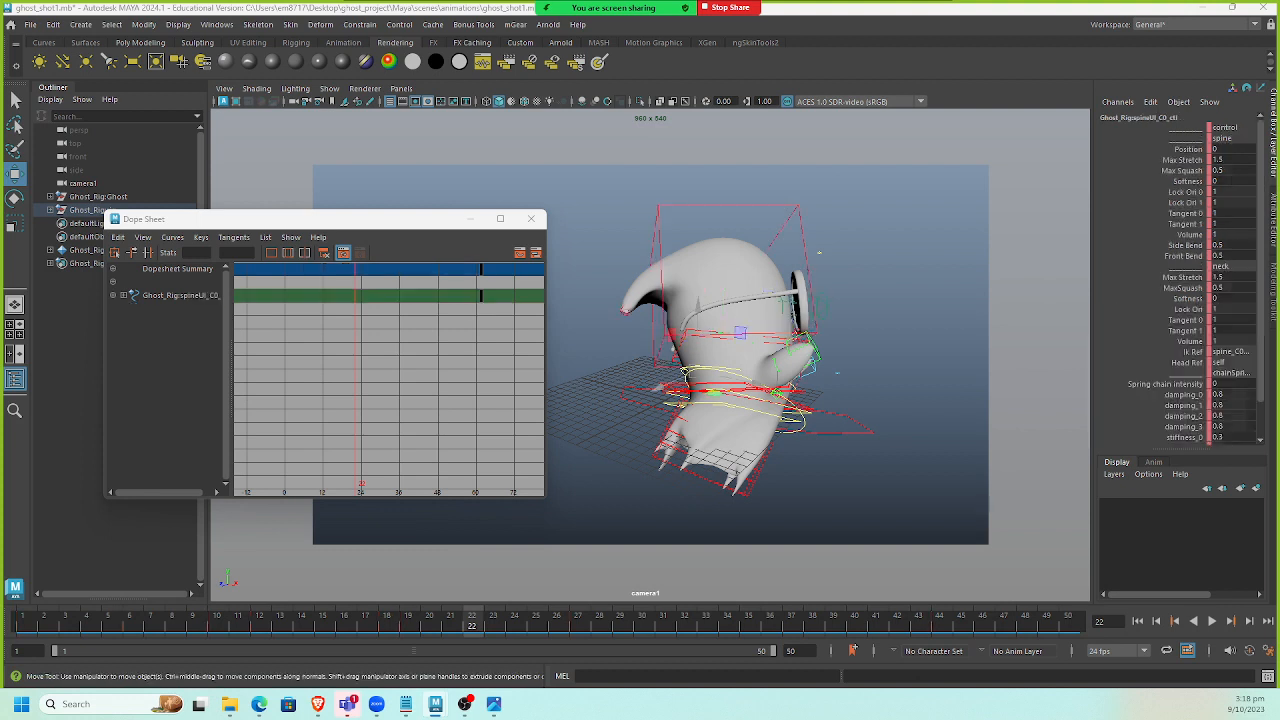
pyautogui.scroll(-3, 446, 333)
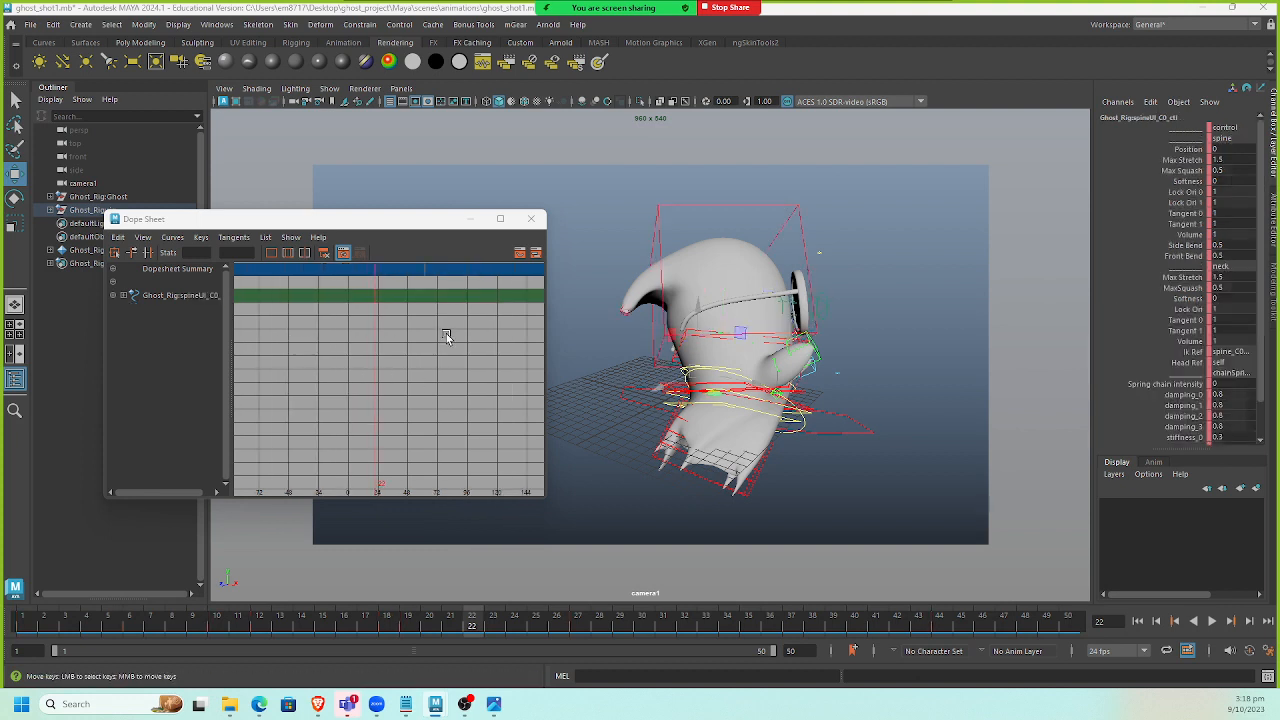
pyautogui.moveTo(451, 297); pyautogui.dragTo(502, 280)
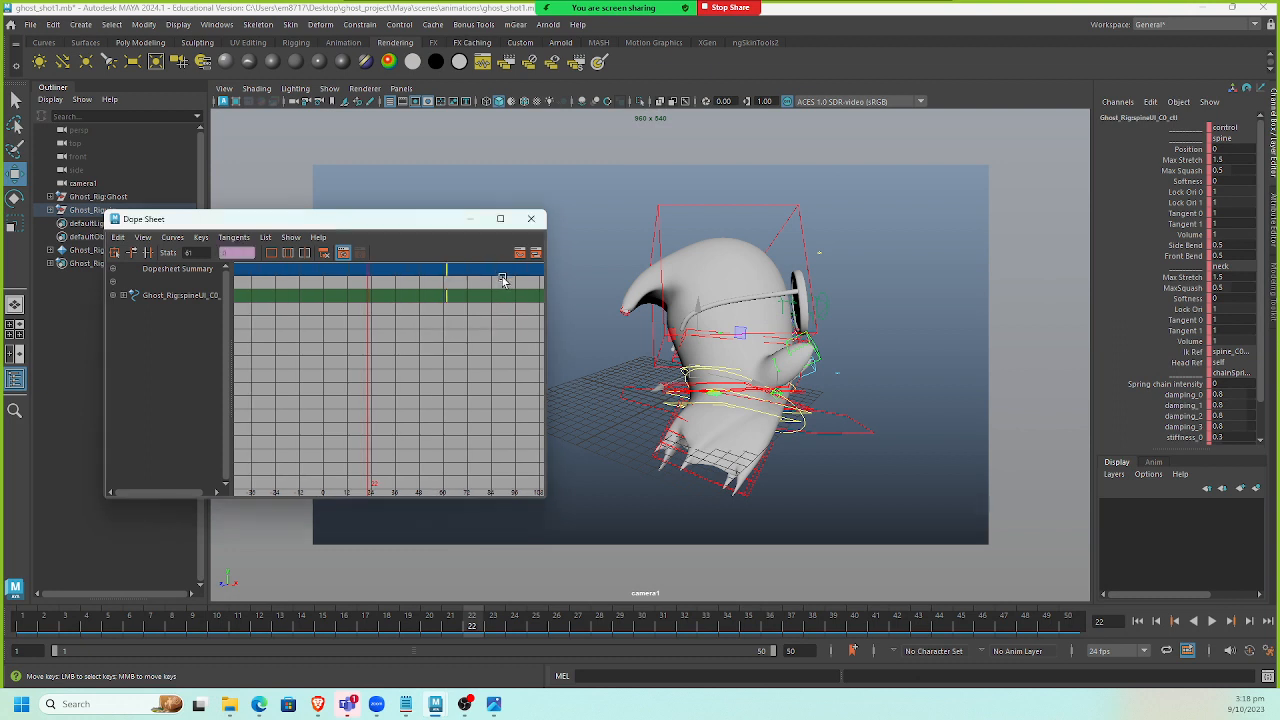
pyautogui.press('Delete')
pyautogui.scroll(-2, 1236, 313)
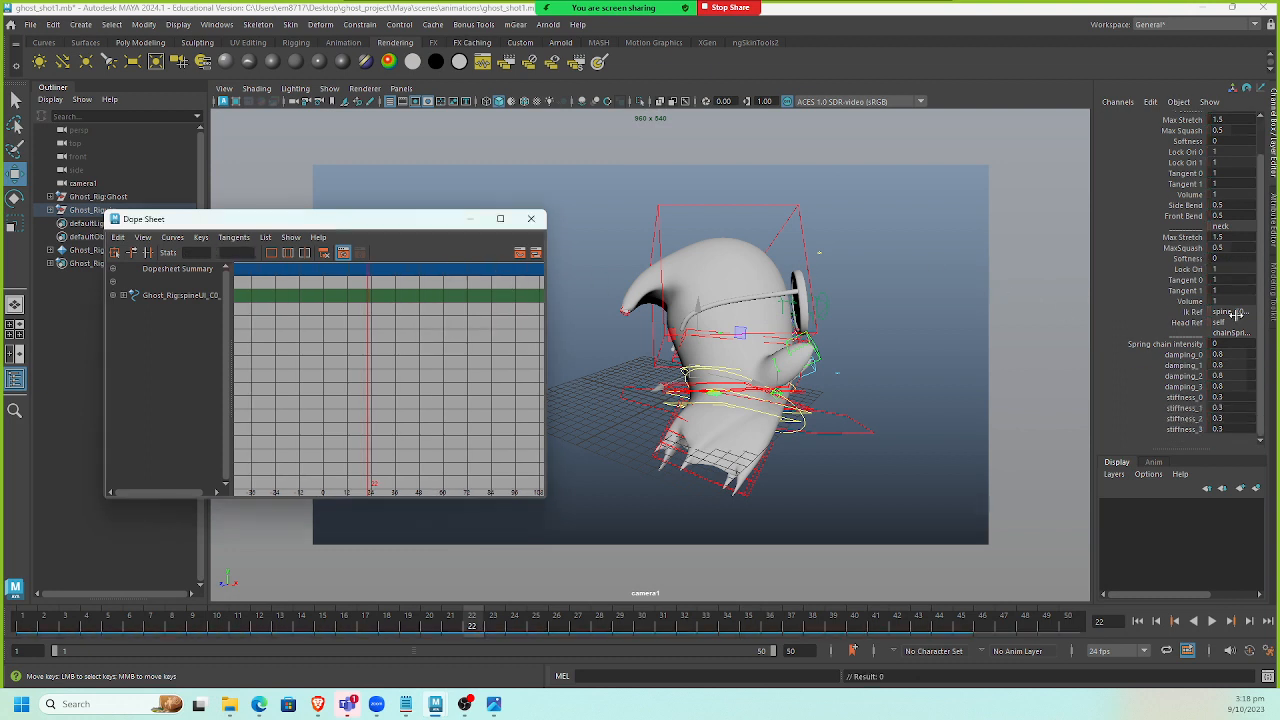
pyautogui.click(531, 218)
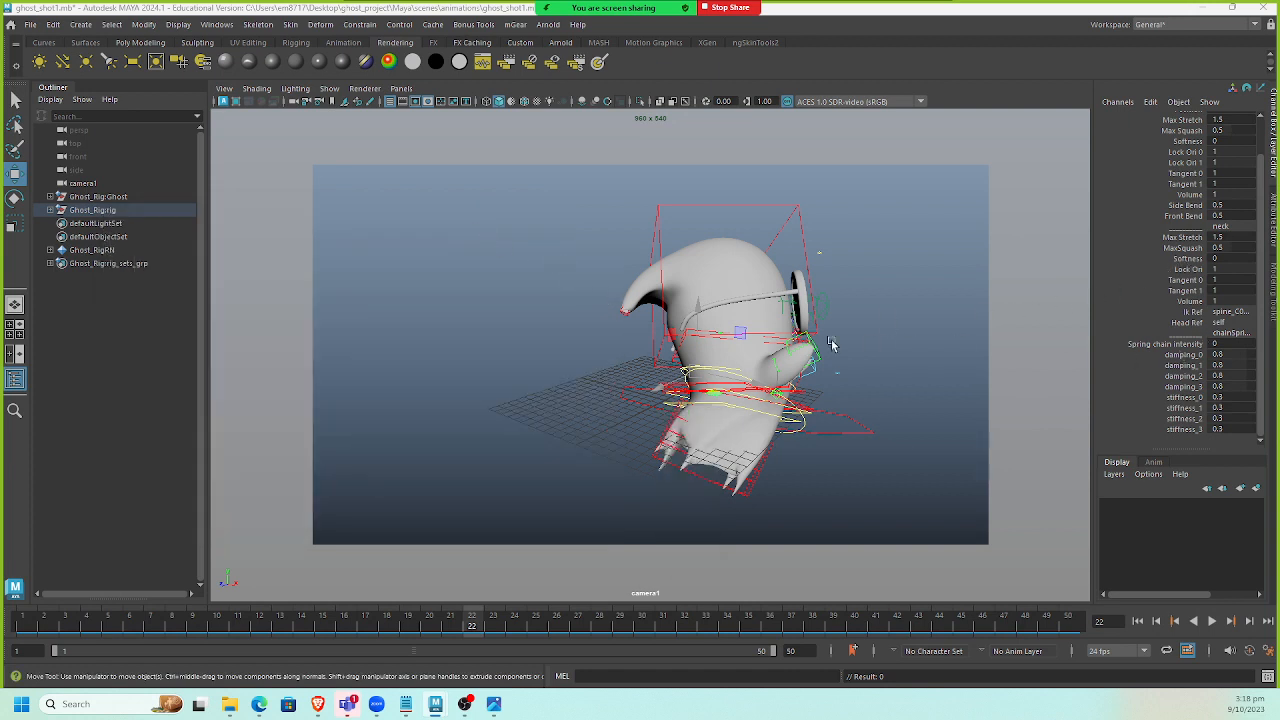
# Select the face control and set its spring chain intensity to 1.
pyautogui.click(820, 251)
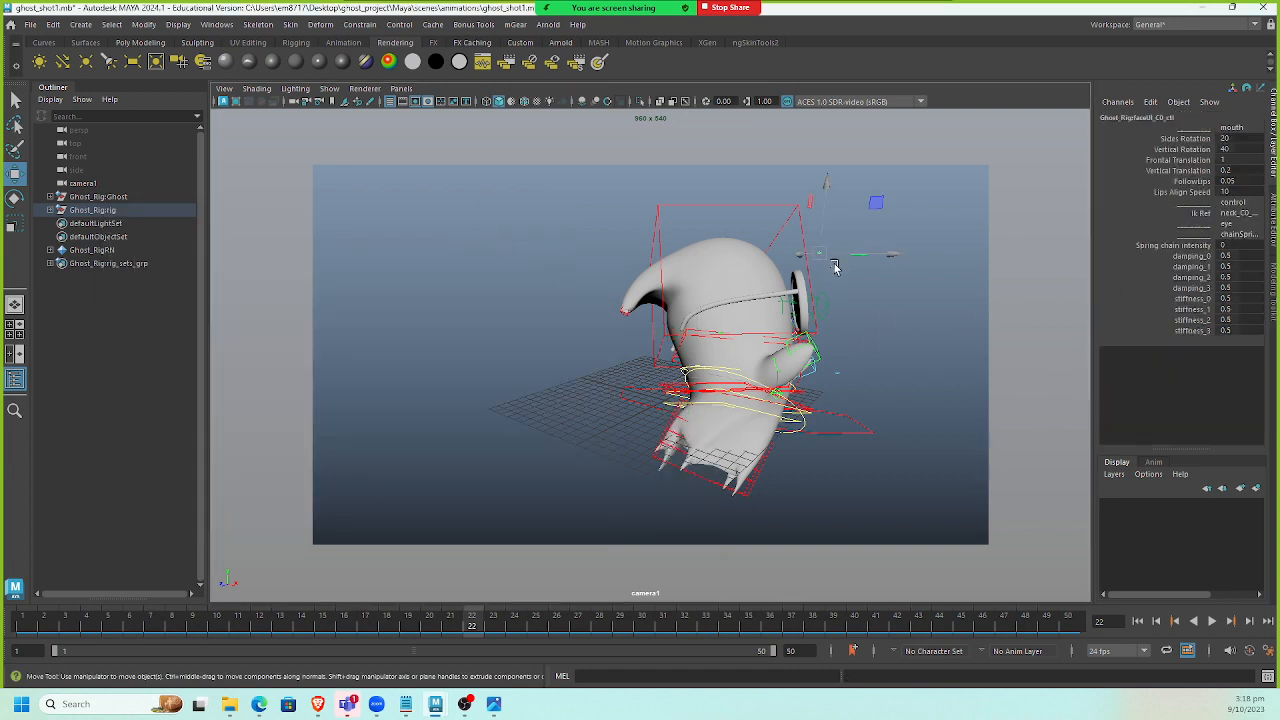
pyautogui.doubleClick(1224, 245)
pyautogui.write('1')
# Play the animation from the first frame to review the spring motion.
pyautogui.click(1211, 621)
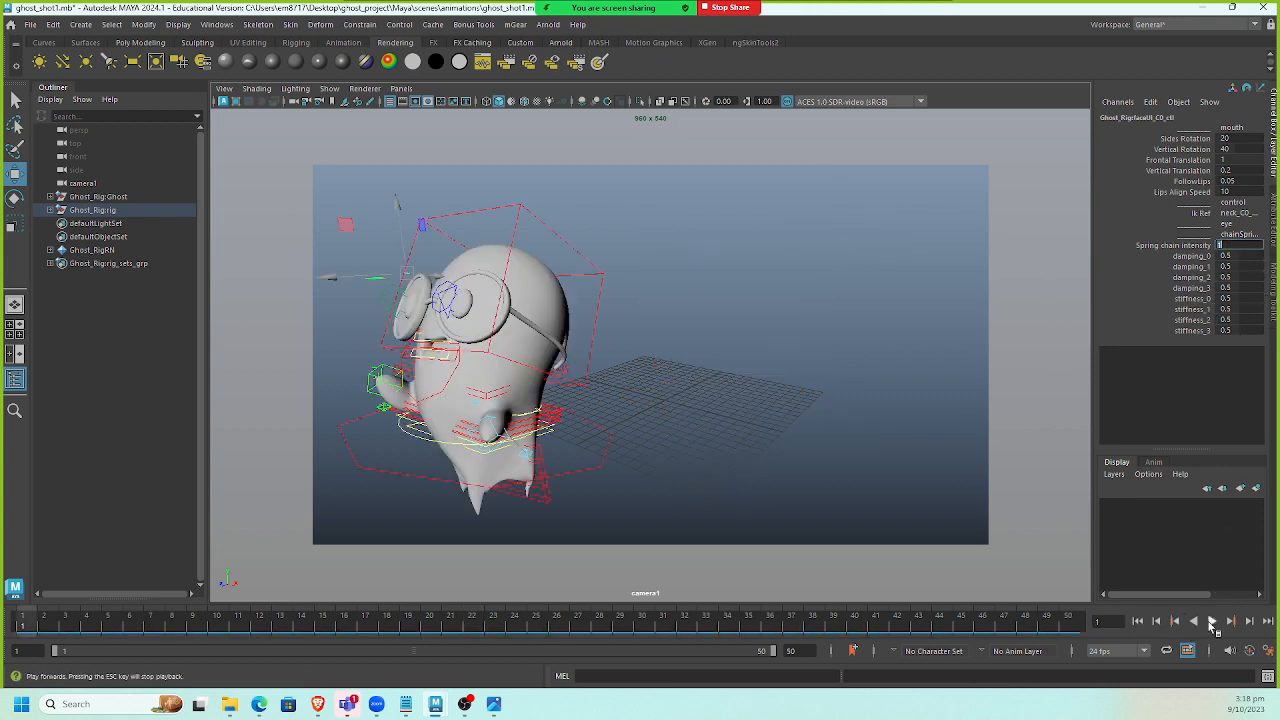
pyautogui.click(1211, 621)
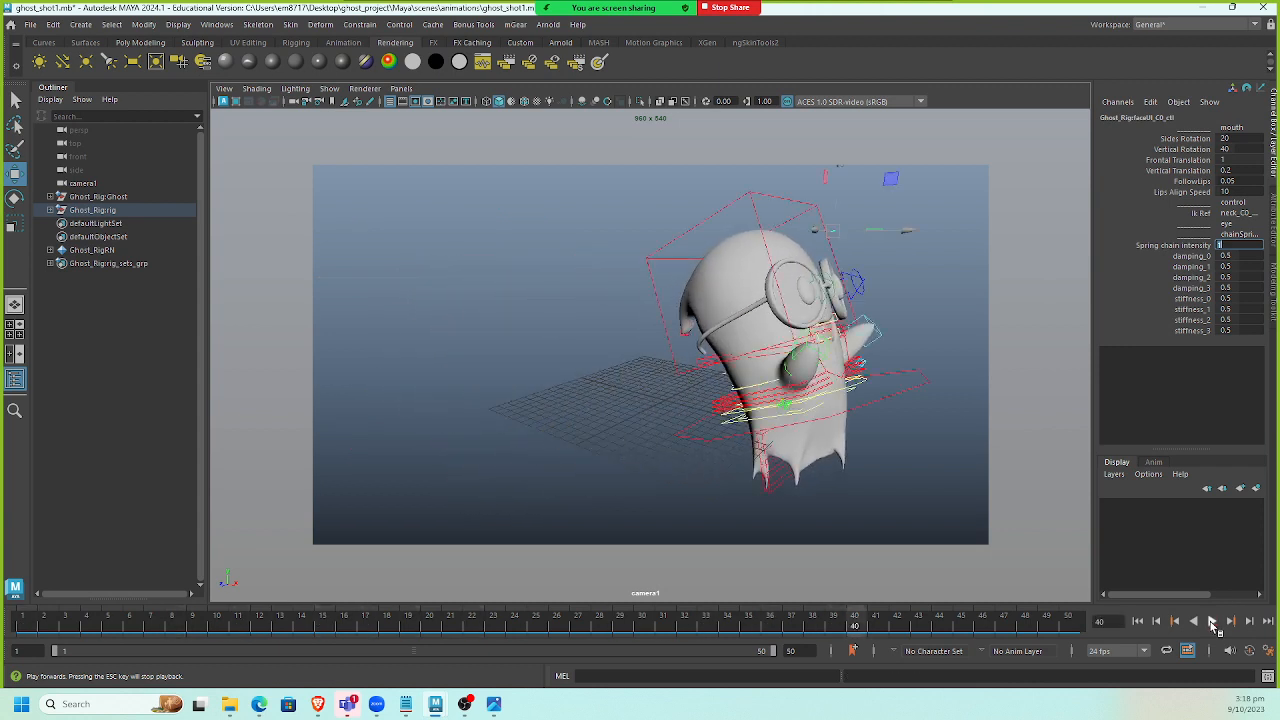
pyautogui.click(945, 416)
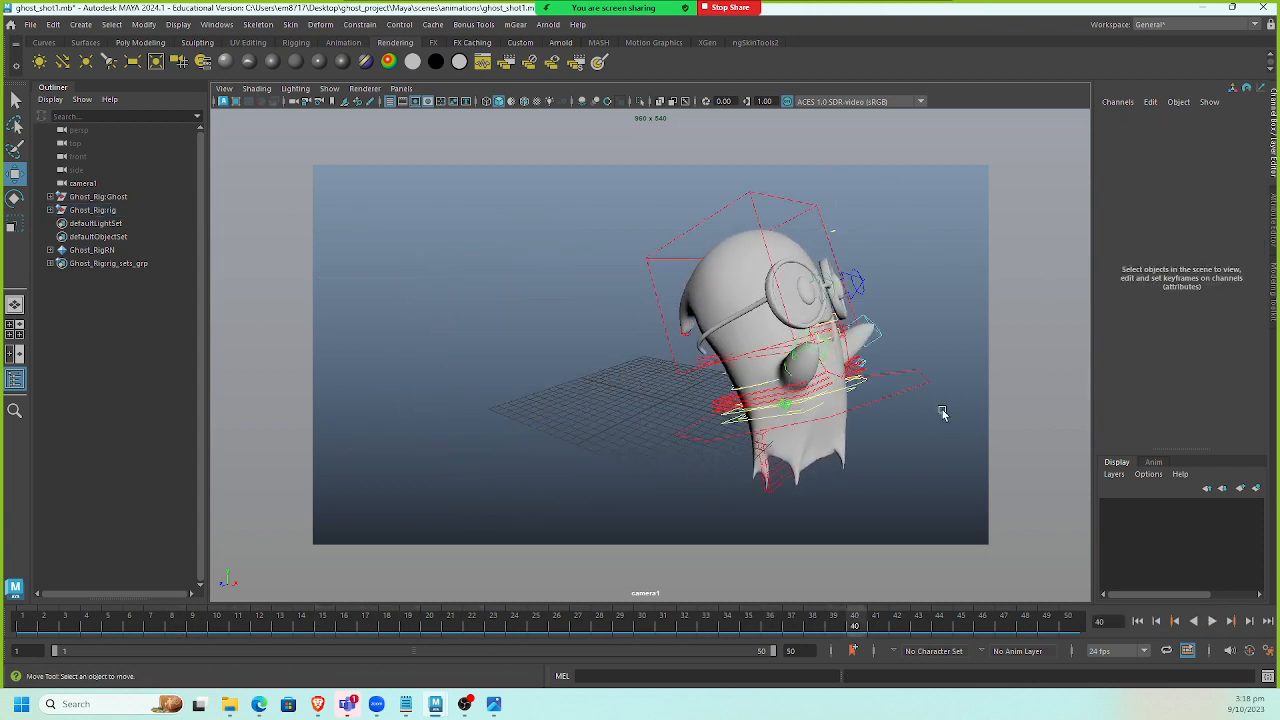
pyautogui.click(1138, 621)
pyautogui.click(1212, 621)
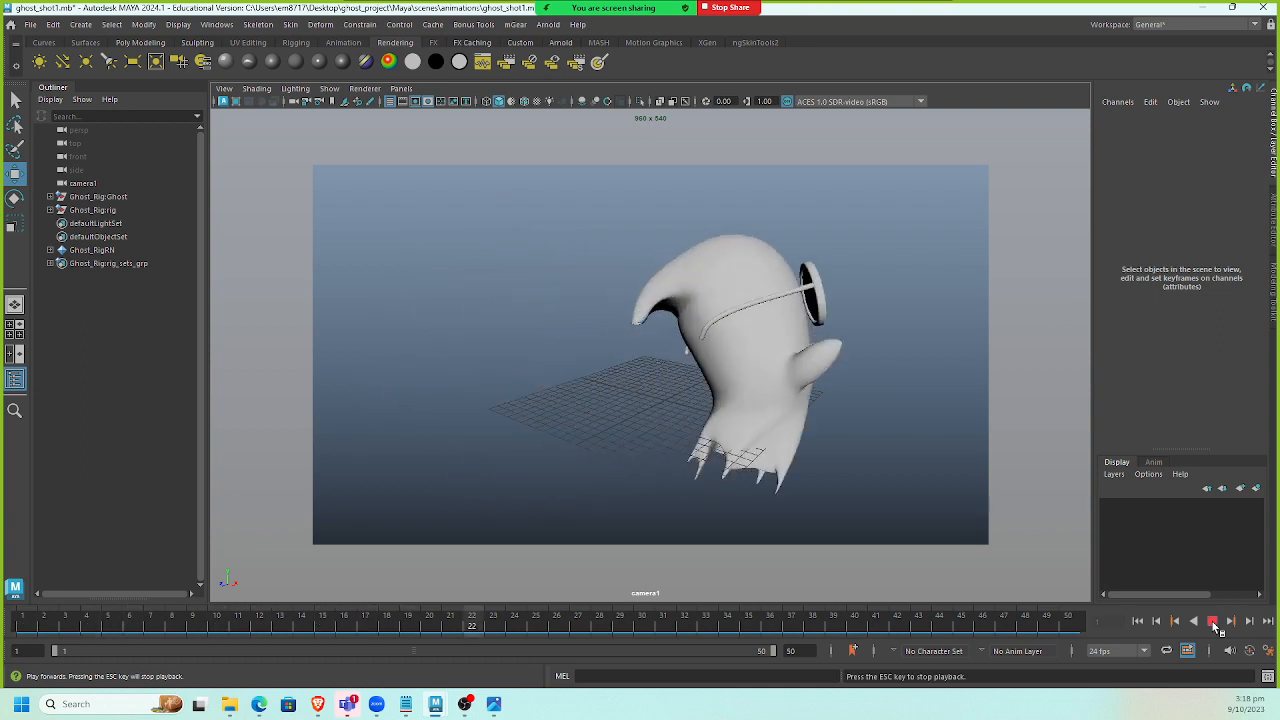
pyautogui.click(1212, 621)
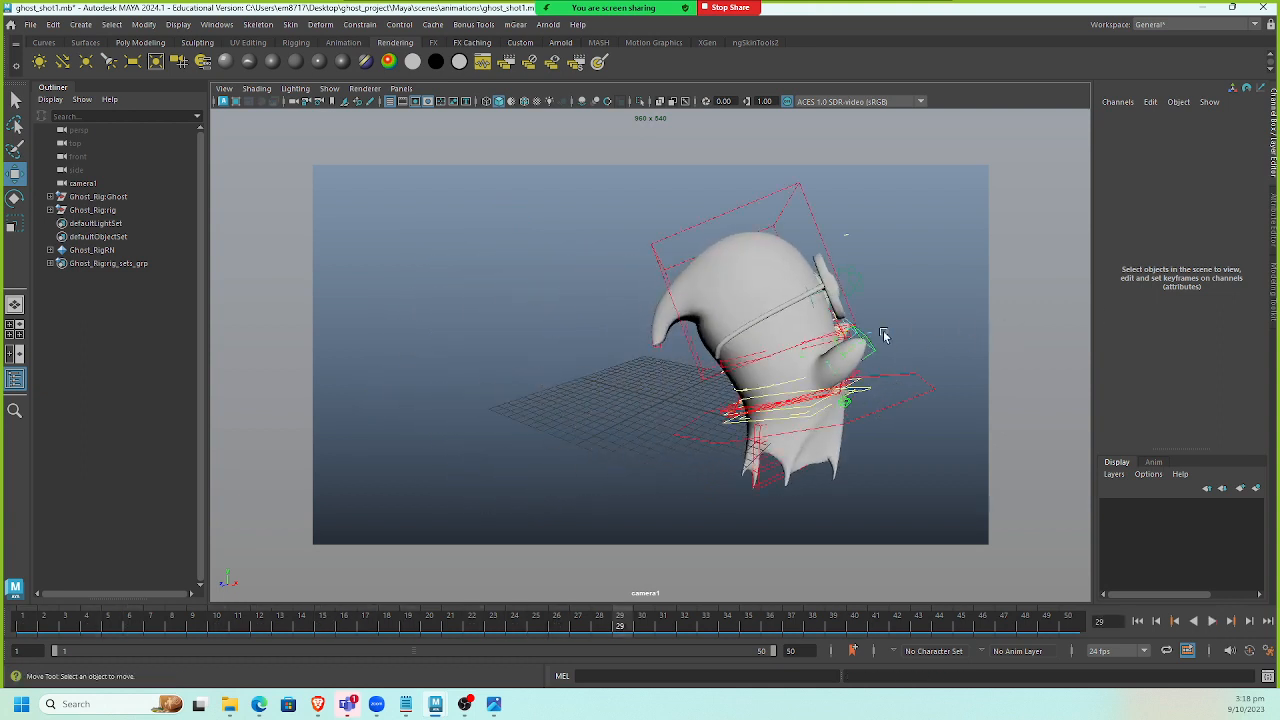
pyautogui.click(1138, 621)
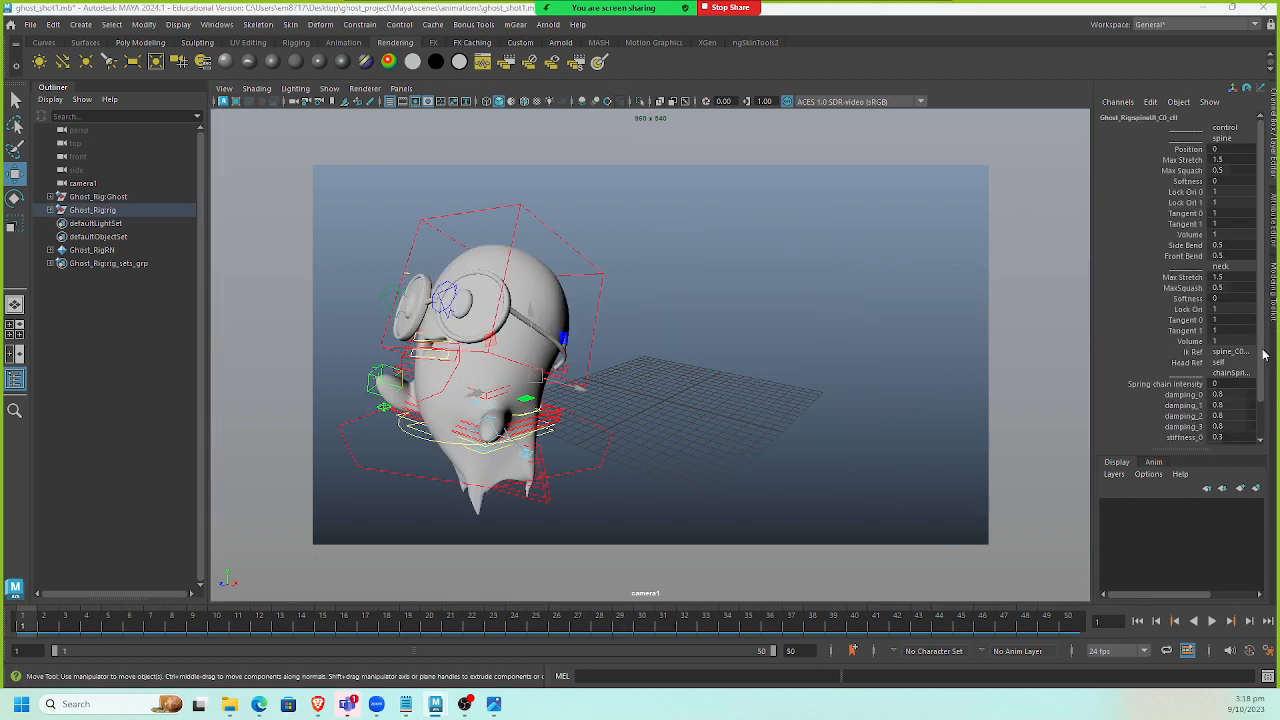
# Set the spine control's spring chain intensity to 1 and save the scene.
pyautogui.doubleClick(1230, 383)
pyautogui.write('1')
pyautogui.press('Return')
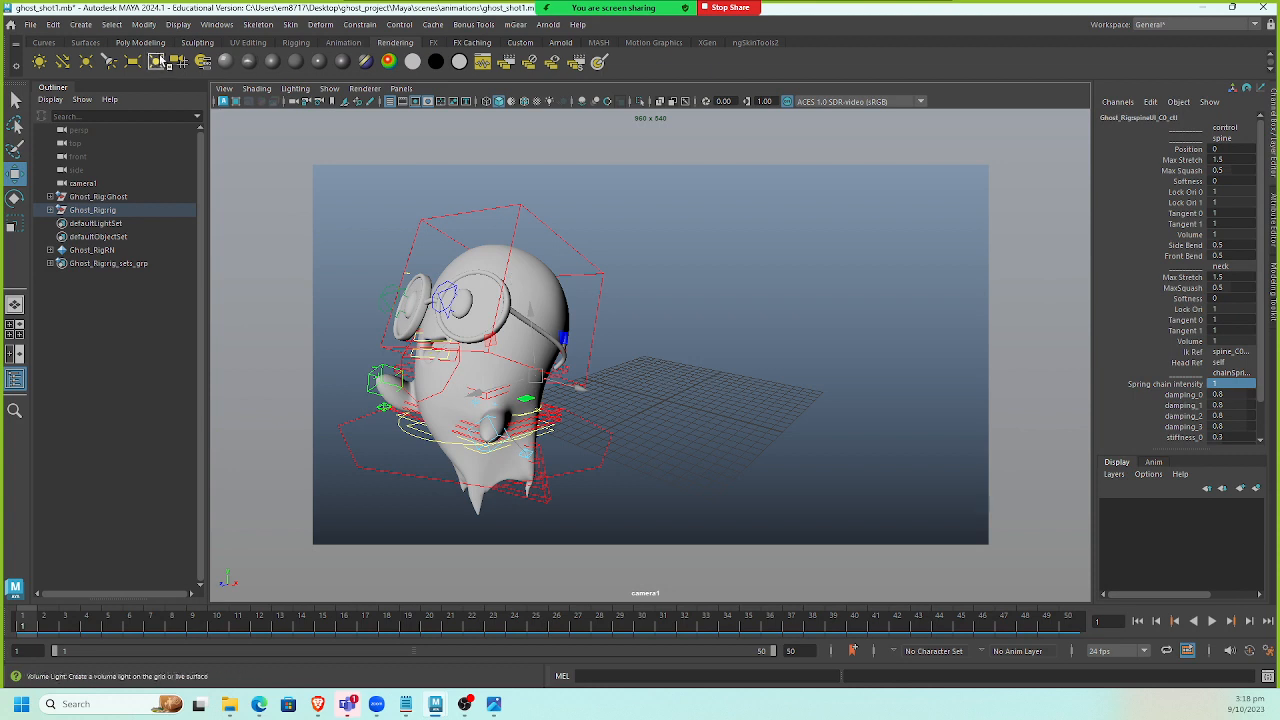
pyautogui.click(30, 24)
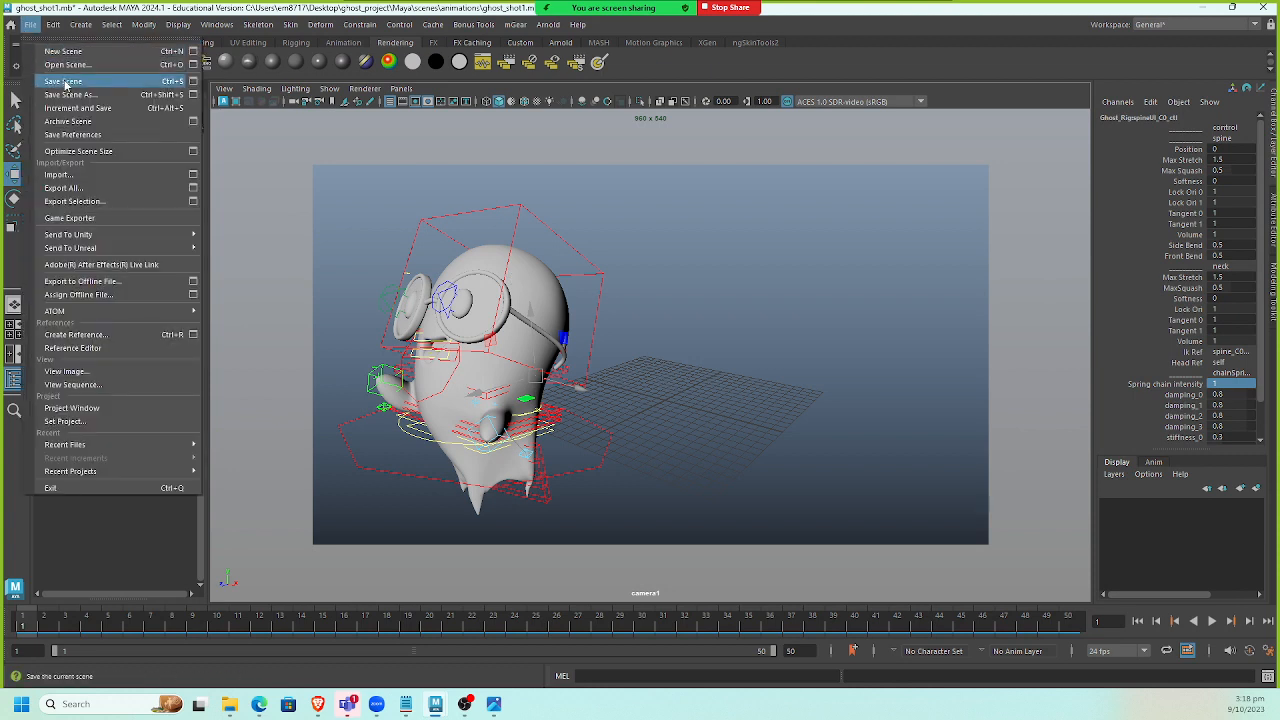
pyautogui.click(65, 82)
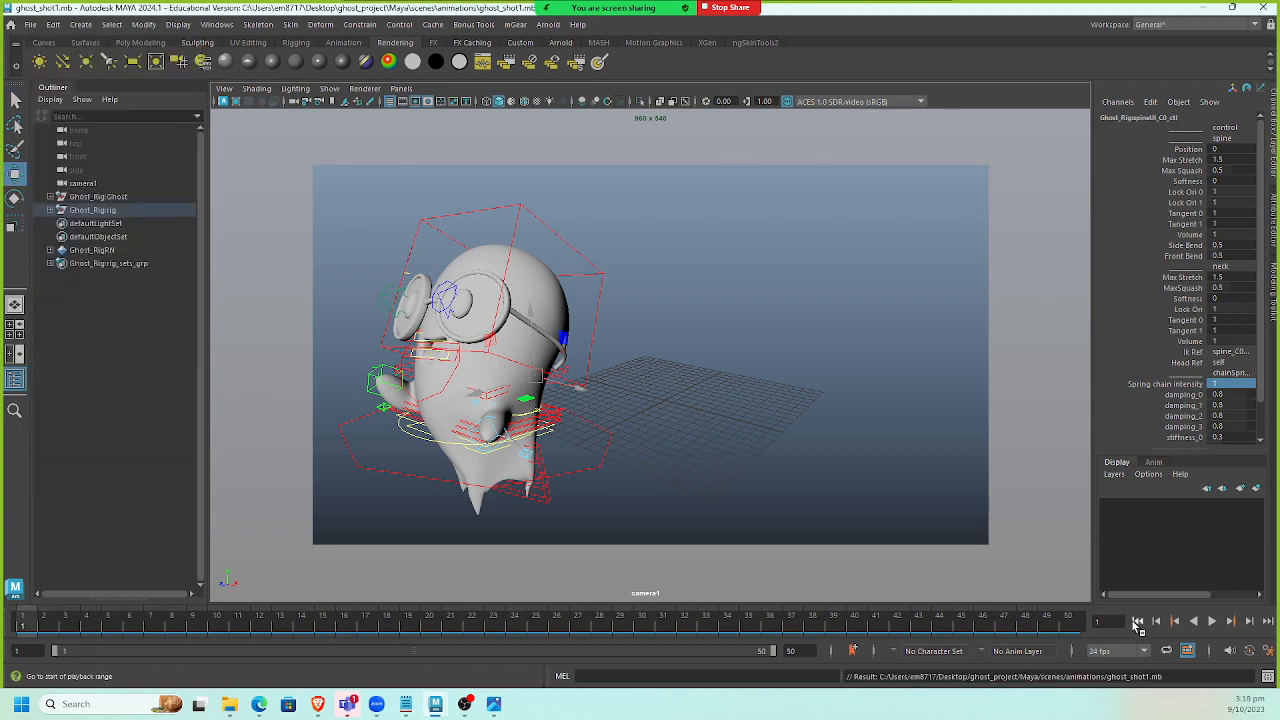
# Play the animation to review the spring motion.
pyautogui.click(1211, 622)
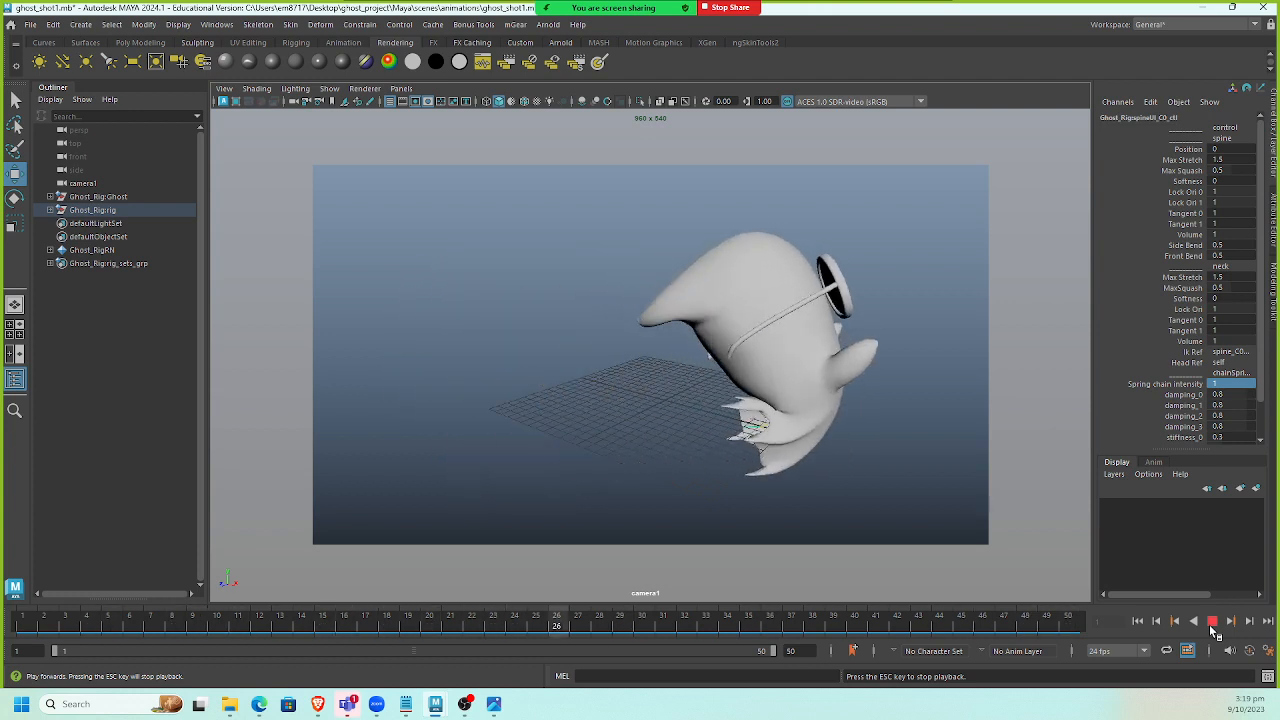
pyautogui.click(1210, 622)
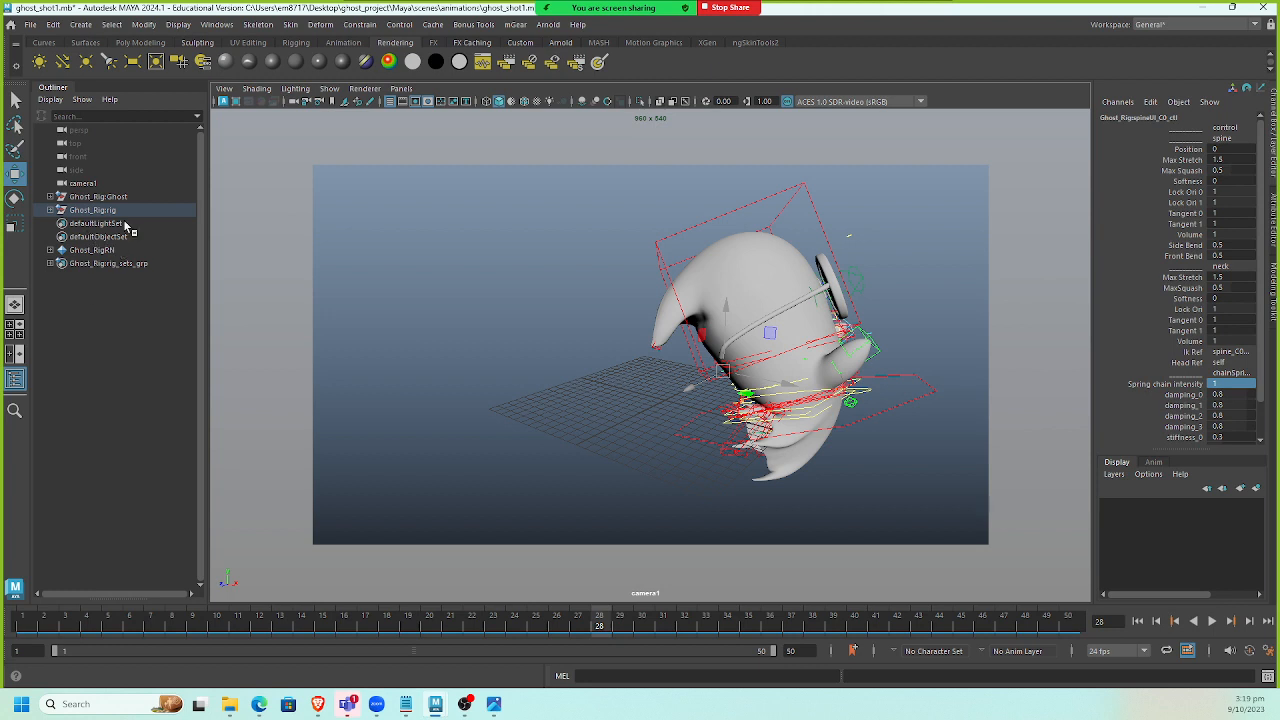
# Create an Arnold Sky Dome light and map the Atelier.exr HDRI file from the HDRI folder to its color.
pyautogui.click(560, 42)
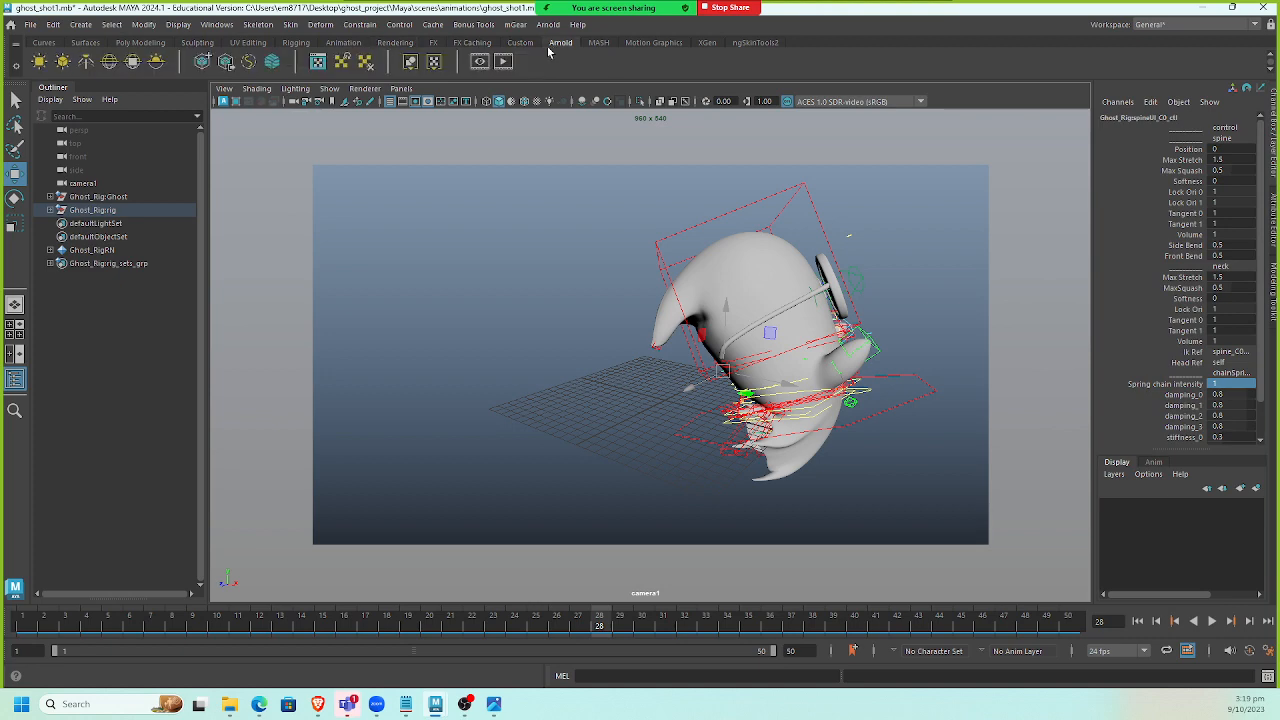
pyautogui.click(109, 61)
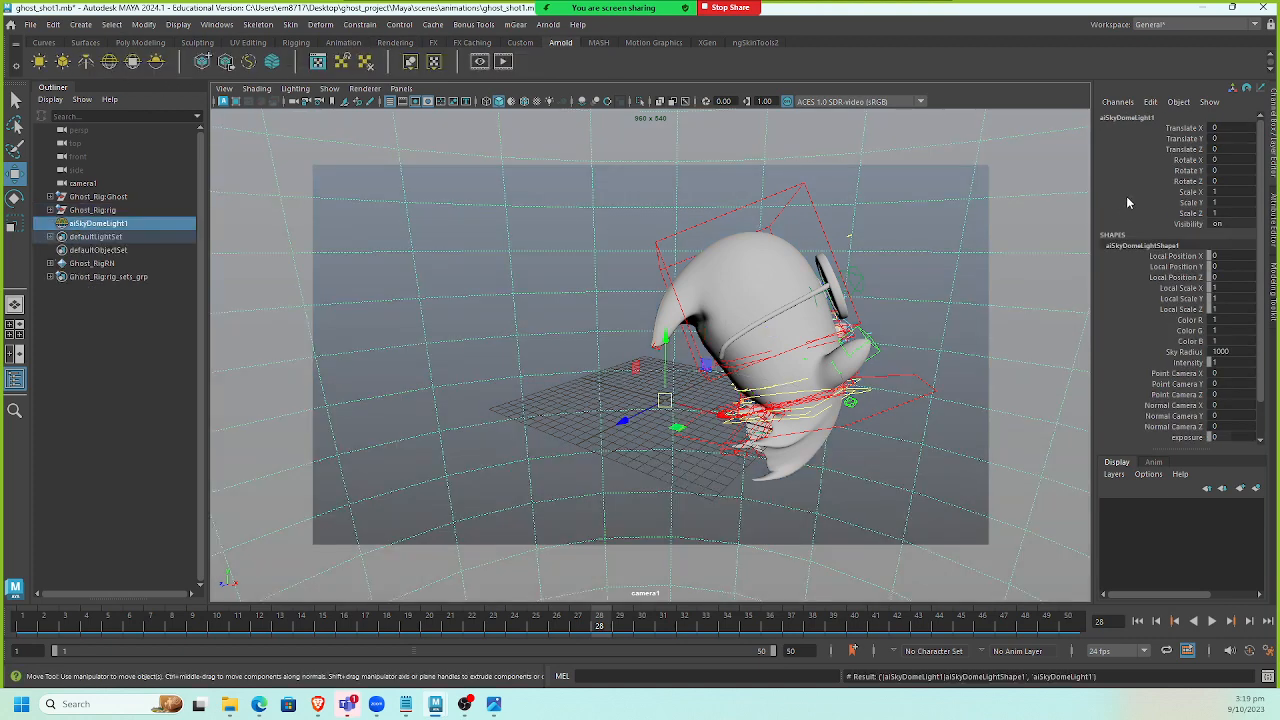
pyautogui.hotkey('ctrl', 'a')
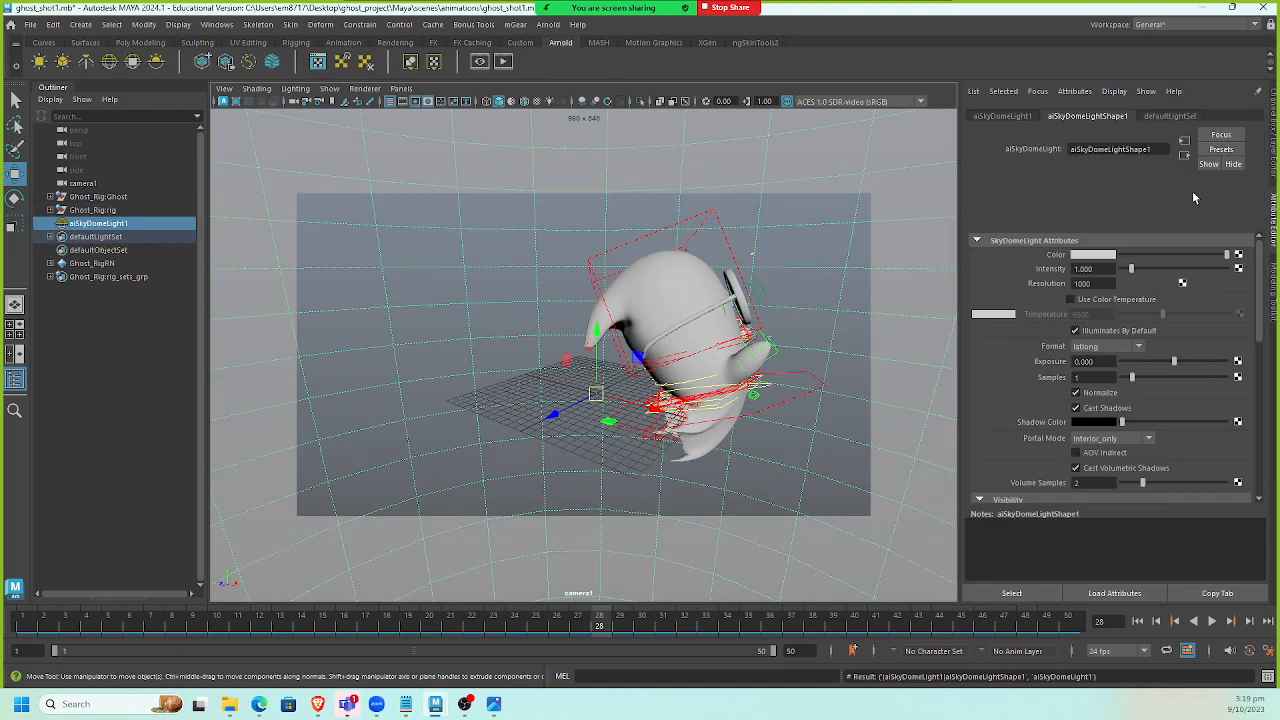
pyautogui.click(1238, 254)
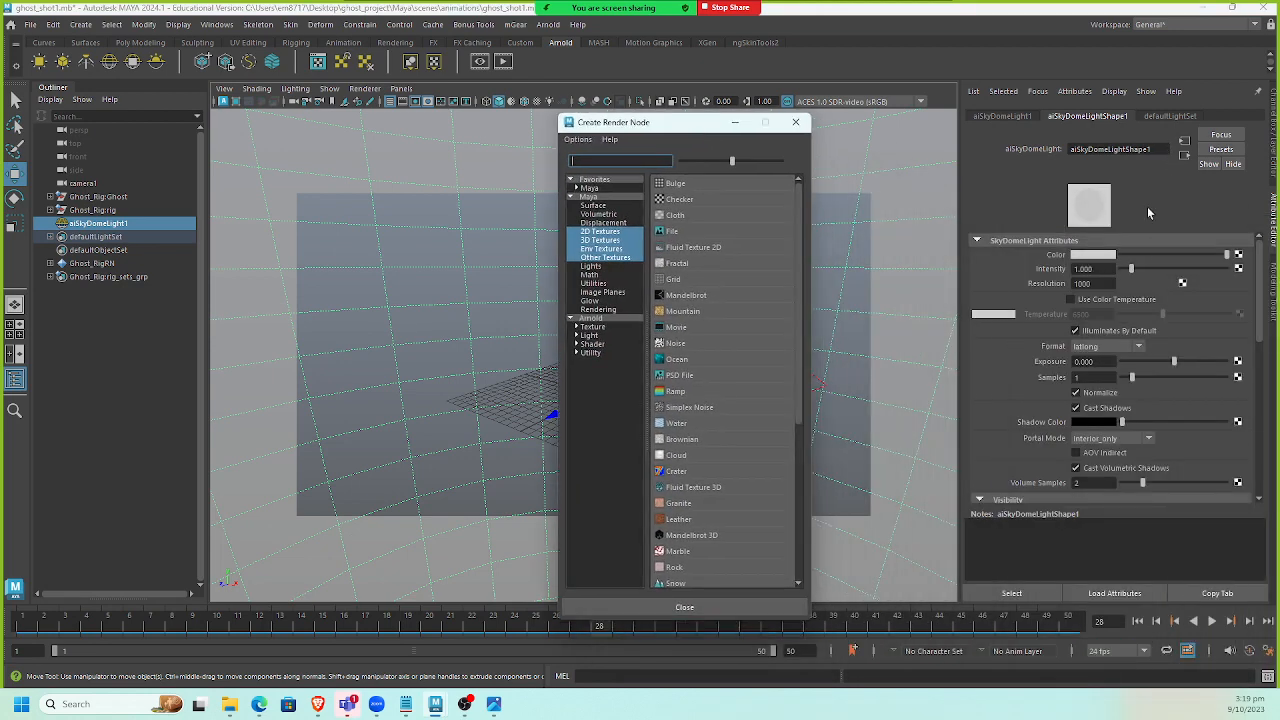
pyautogui.click(672, 231)
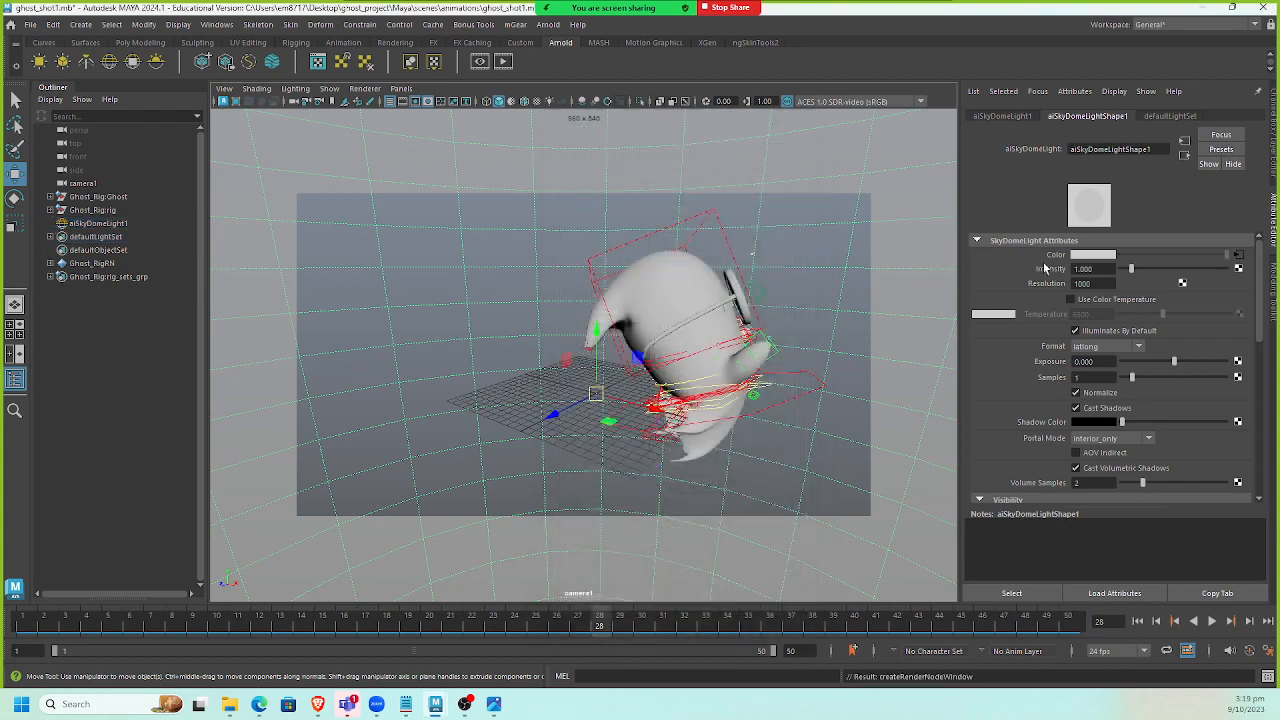
pyautogui.click(1240, 298)
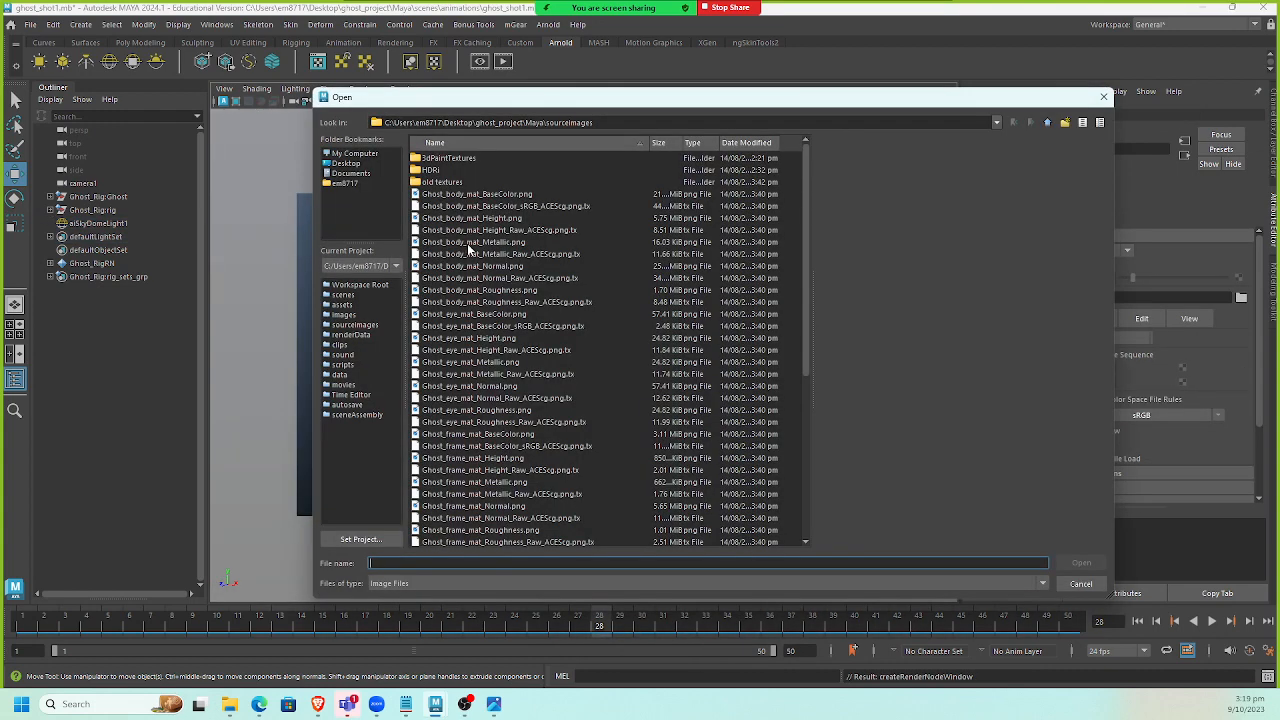
pyautogui.click(438, 171)
pyautogui.doubleClick(438, 171)
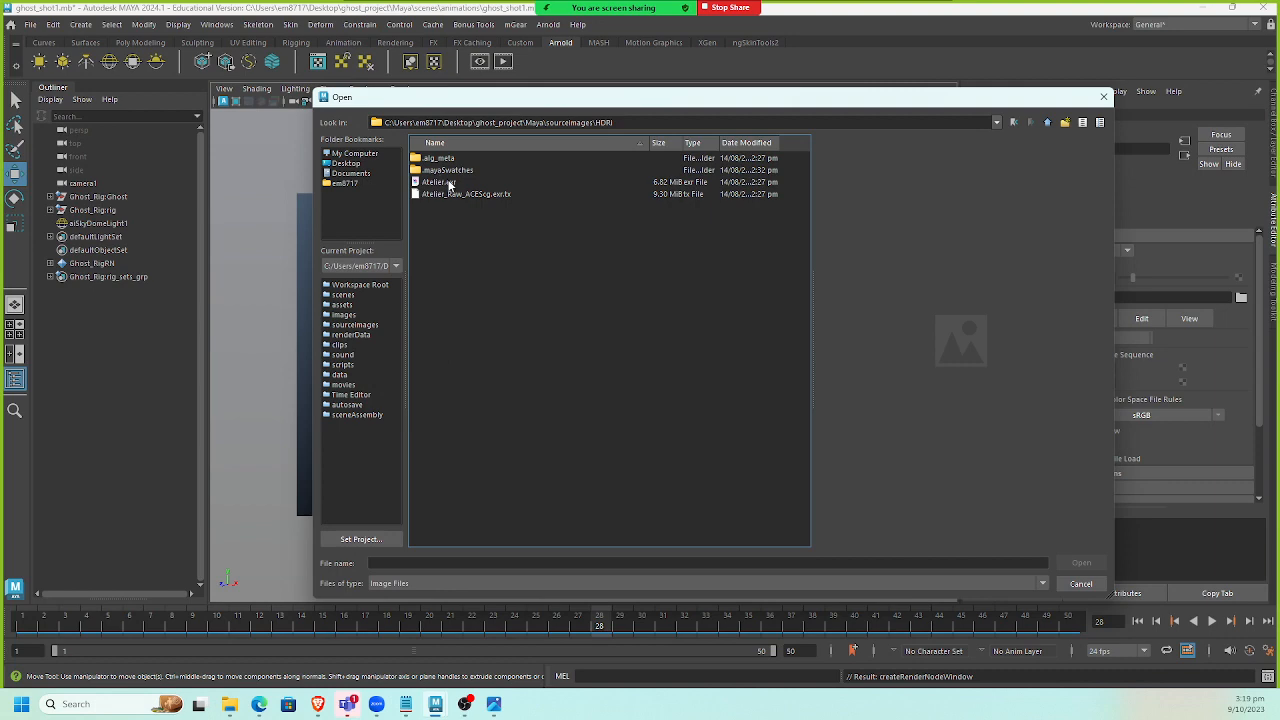
pyautogui.doubleClick(447, 183)
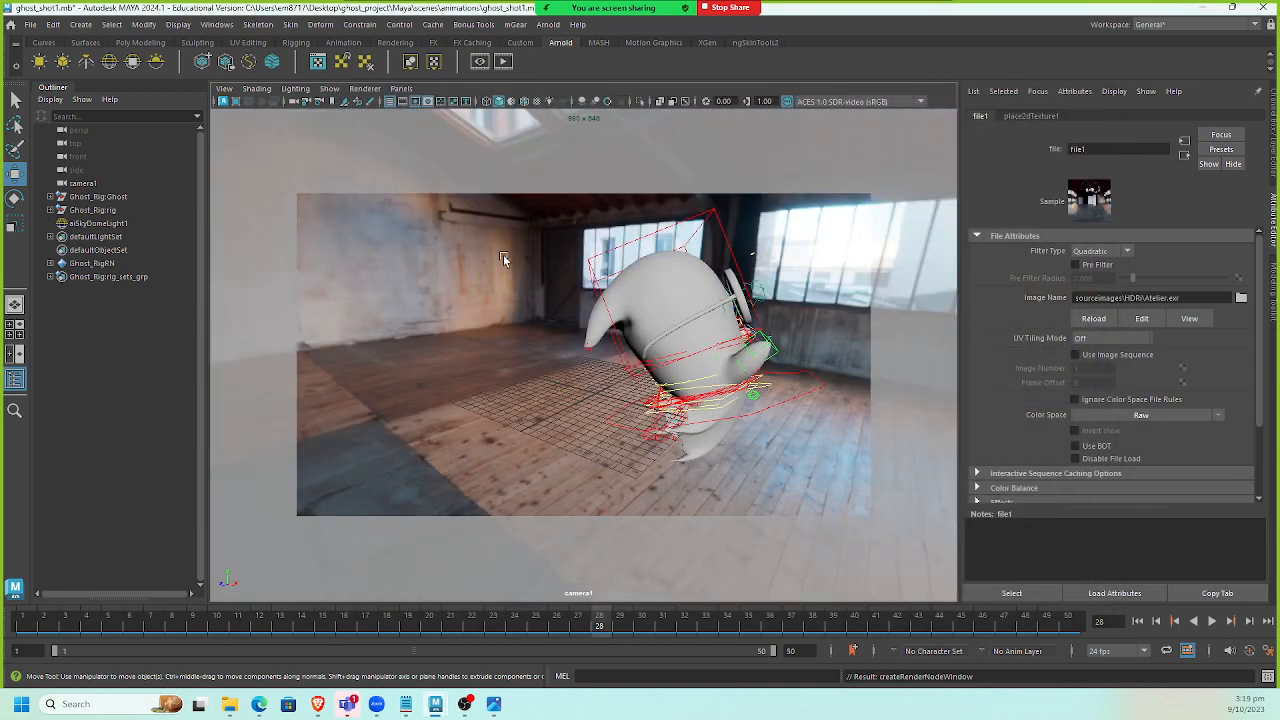
# Select the sky dome light and set its camera visibility to 0.
pyautogui.scroll(-3, 1106, 346)
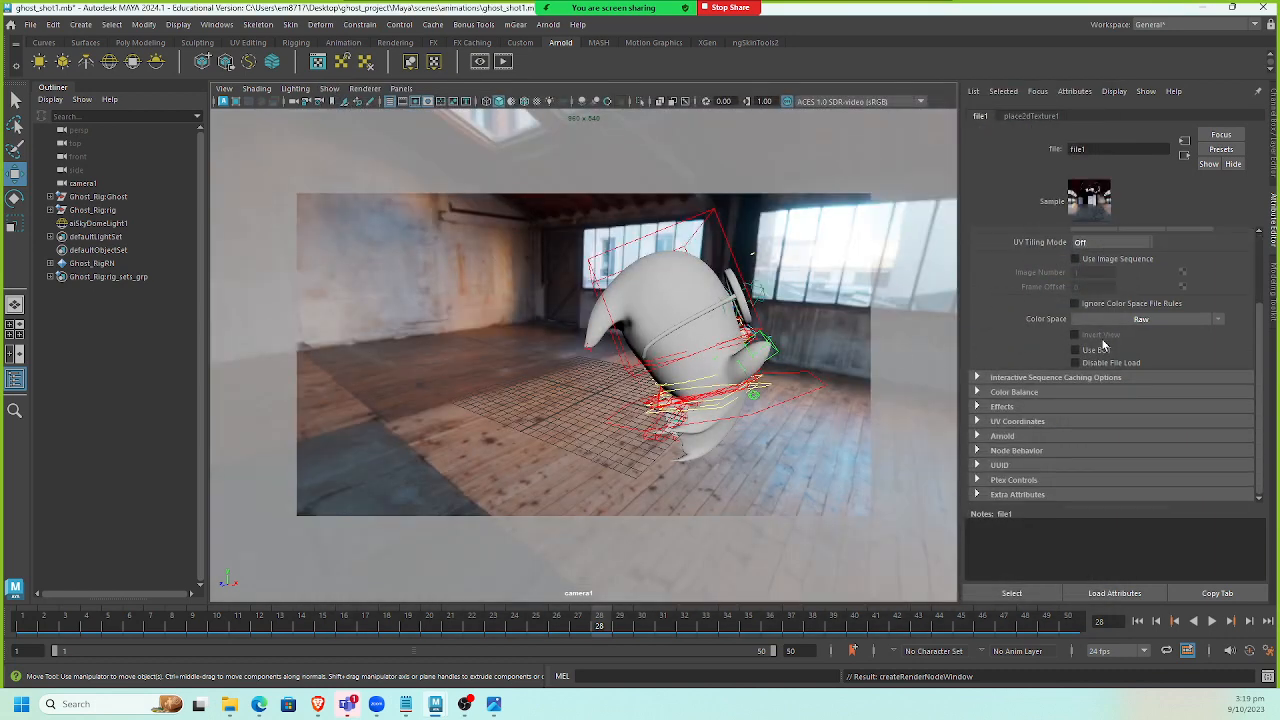
pyautogui.click(861, 334)
pyautogui.scroll(-5, 1113, 348)
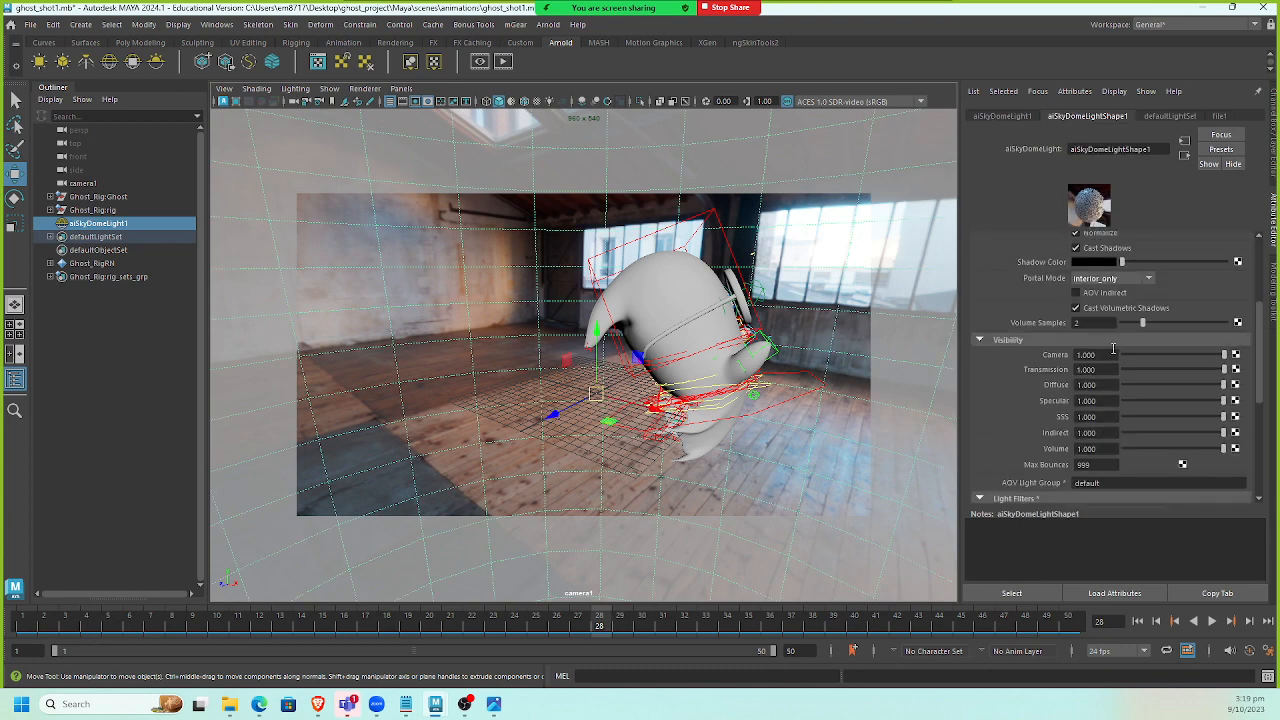
pyautogui.click(1113, 351)
pyautogui.write('0')
pyautogui.press('Return')
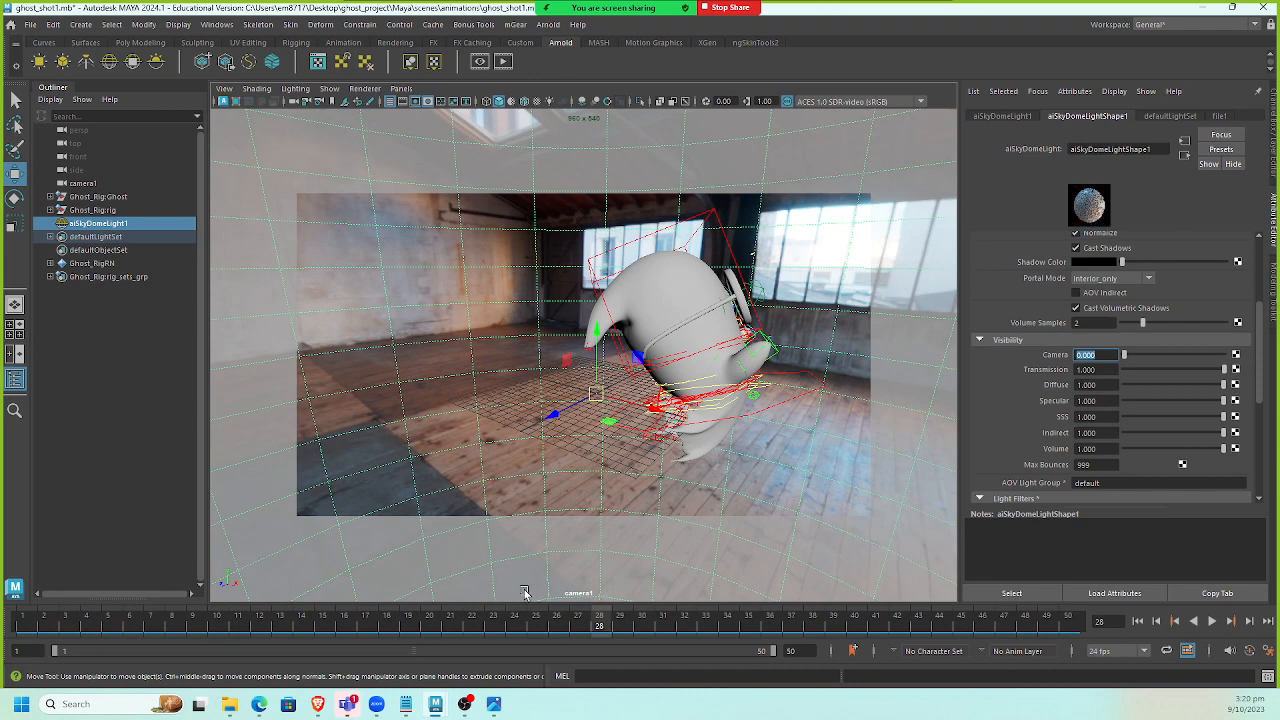
# Play the animation from the first frame to review it with the HDRI lighting.
pyautogui.click(1137, 621)
pyautogui.click(1211, 621)
pyautogui.click(1211, 621)
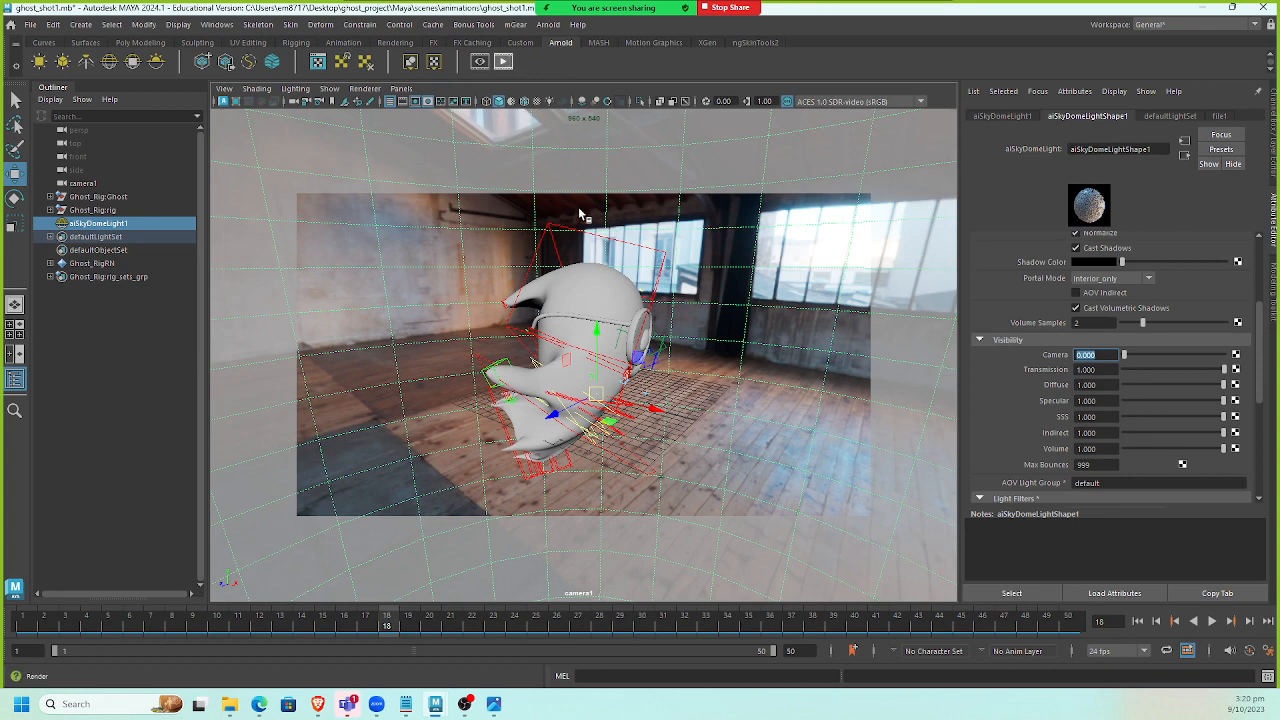
# Rotate the sky dome light about -71 degrees around Y while checking the Arnold render preview, then stop the render.
pyautogui.moveTo(1279, 120); pyautogui.dragTo(450, 120)
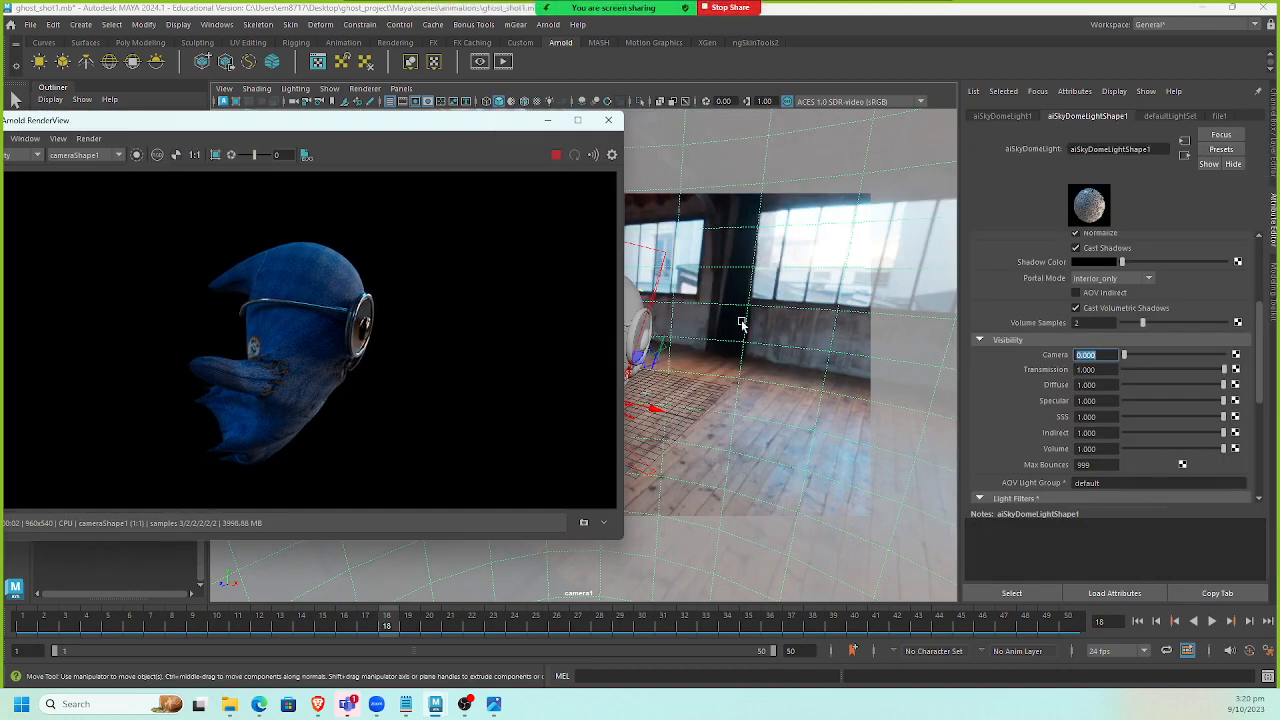
pyautogui.click(836, 92)
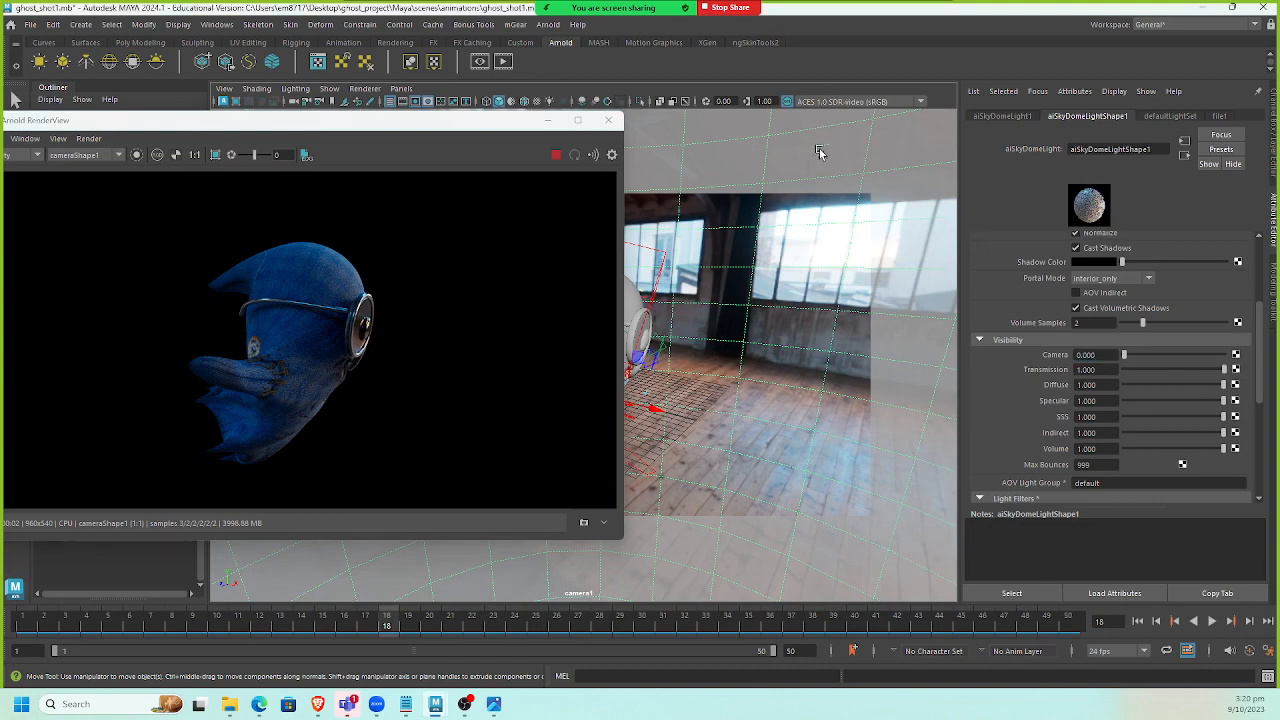
pyautogui.press('e')
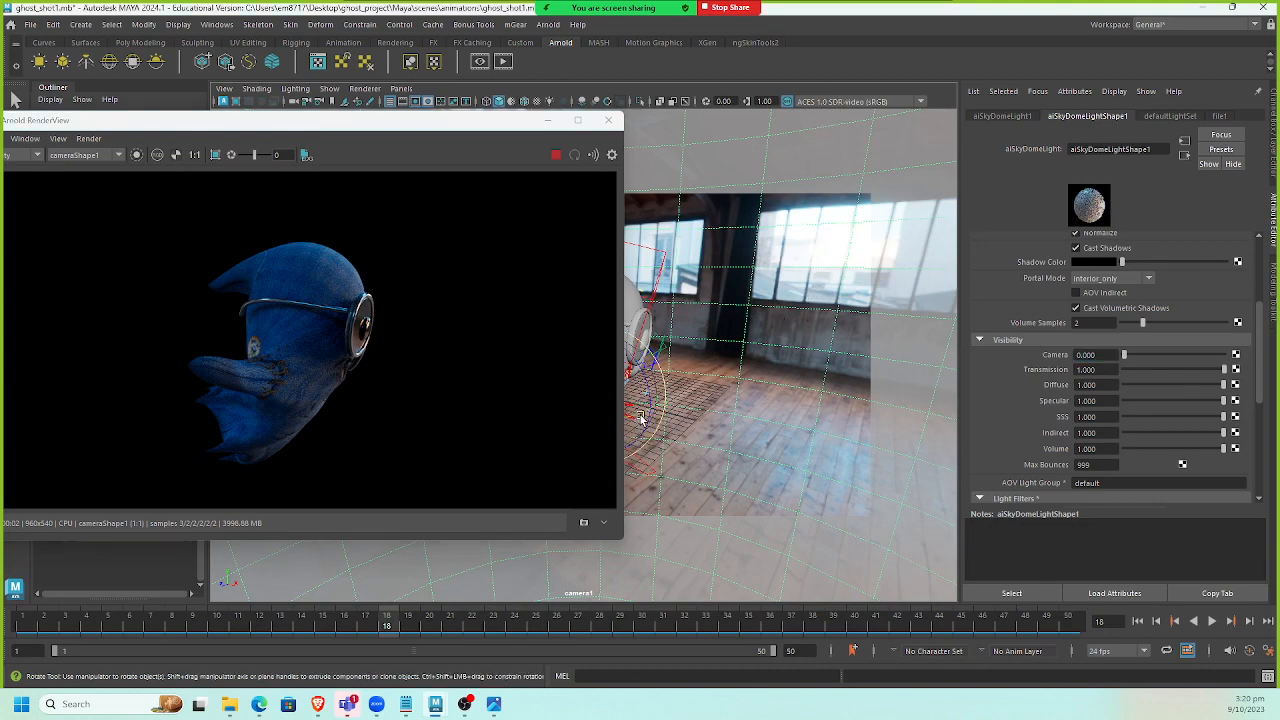
pyautogui.moveTo(641, 418); pyautogui.dragTo(597, 437)
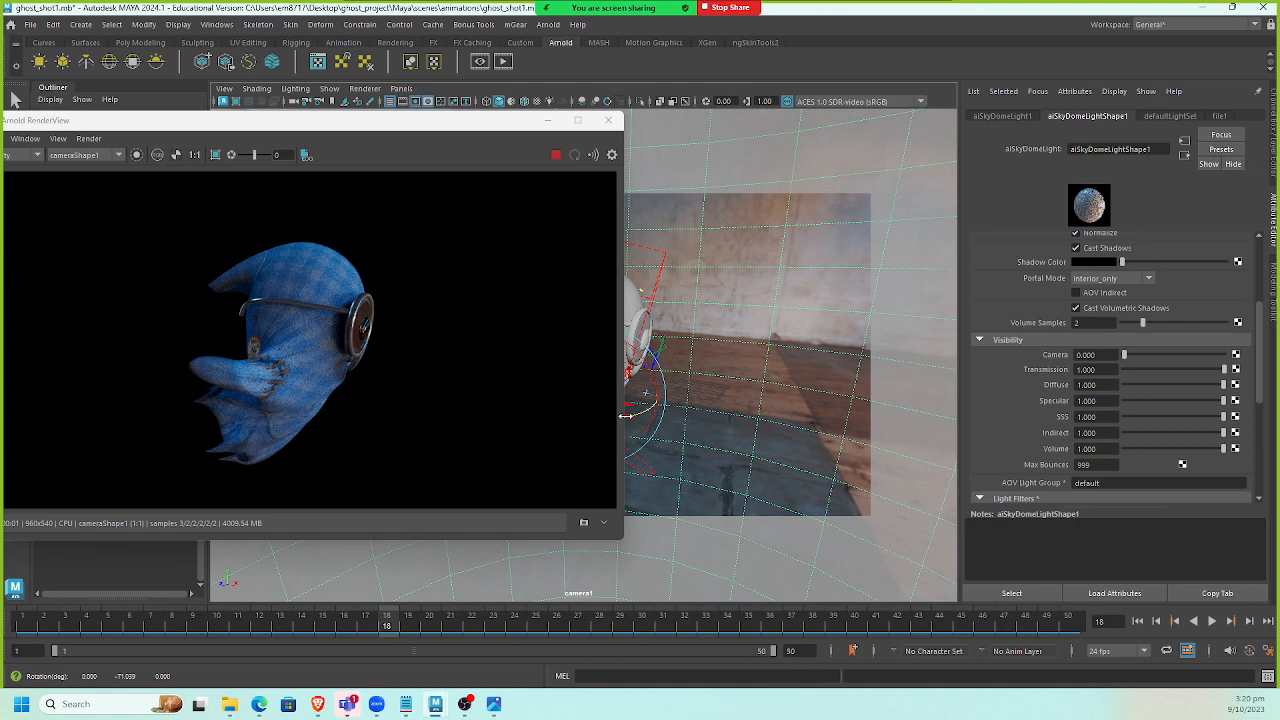
pyautogui.click(556, 154)
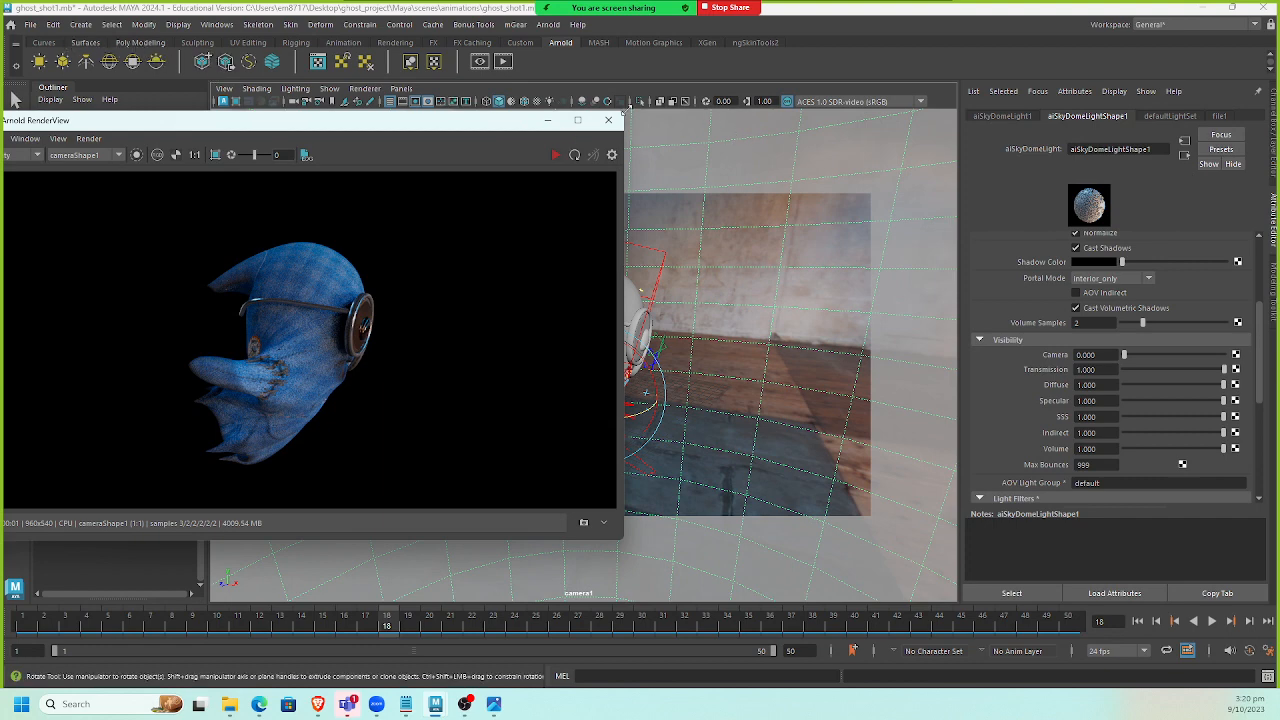
# Open the Render Settings and set the renderable camera to camera1.
pyautogui.click(217, 24)
pyautogui.moveTo(291, 126)
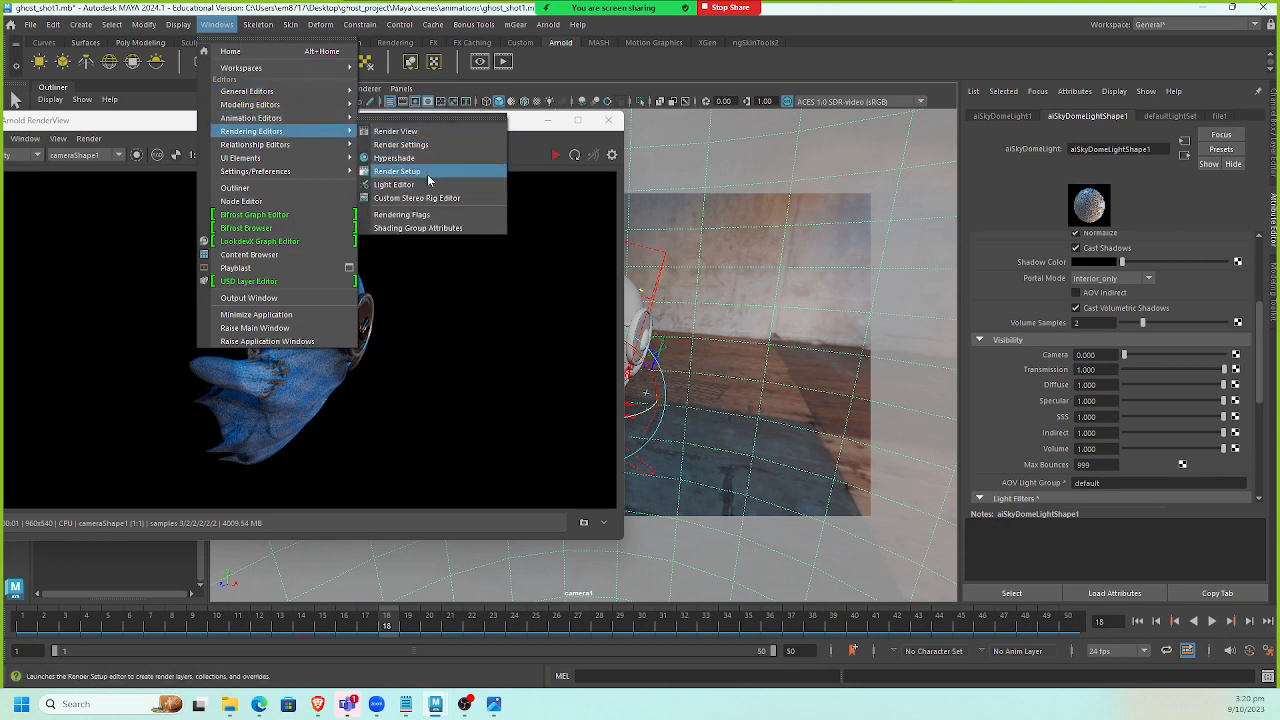
pyautogui.click(435, 148)
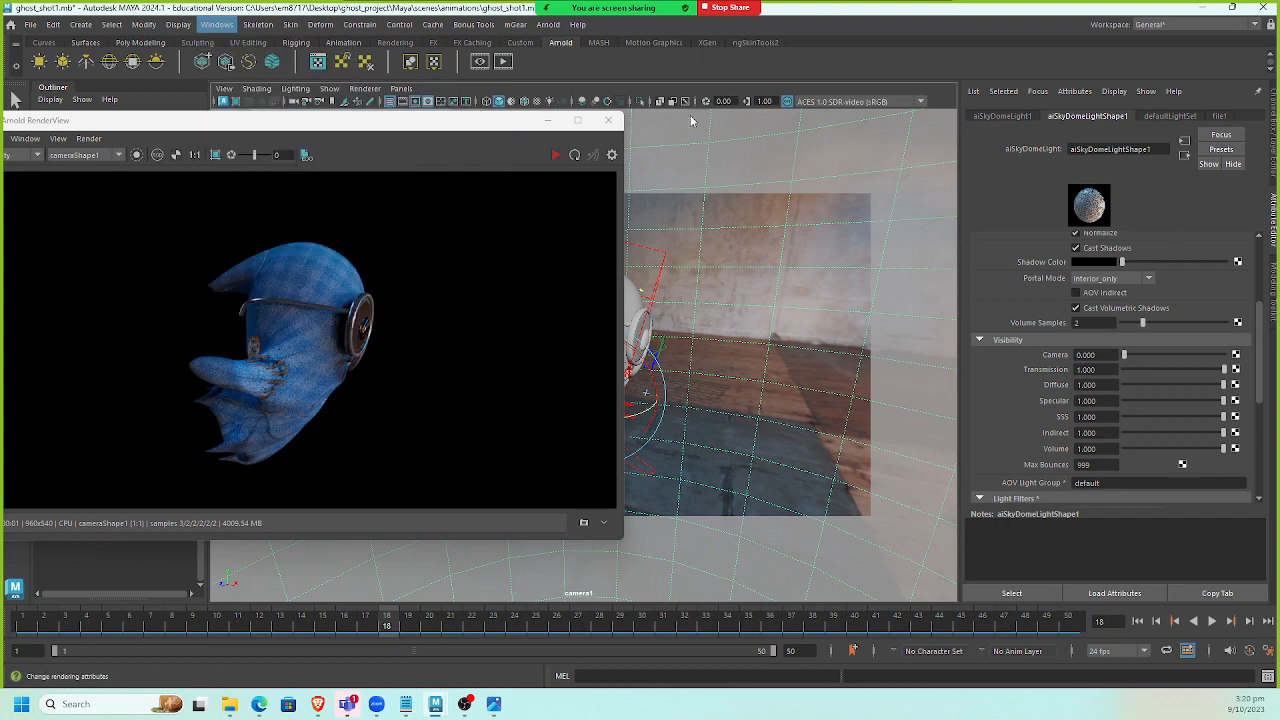
pyautogui.moveTo(1279, 134); pyautogui.dragTo(475, 97)
pyautogui.click(433, 167)
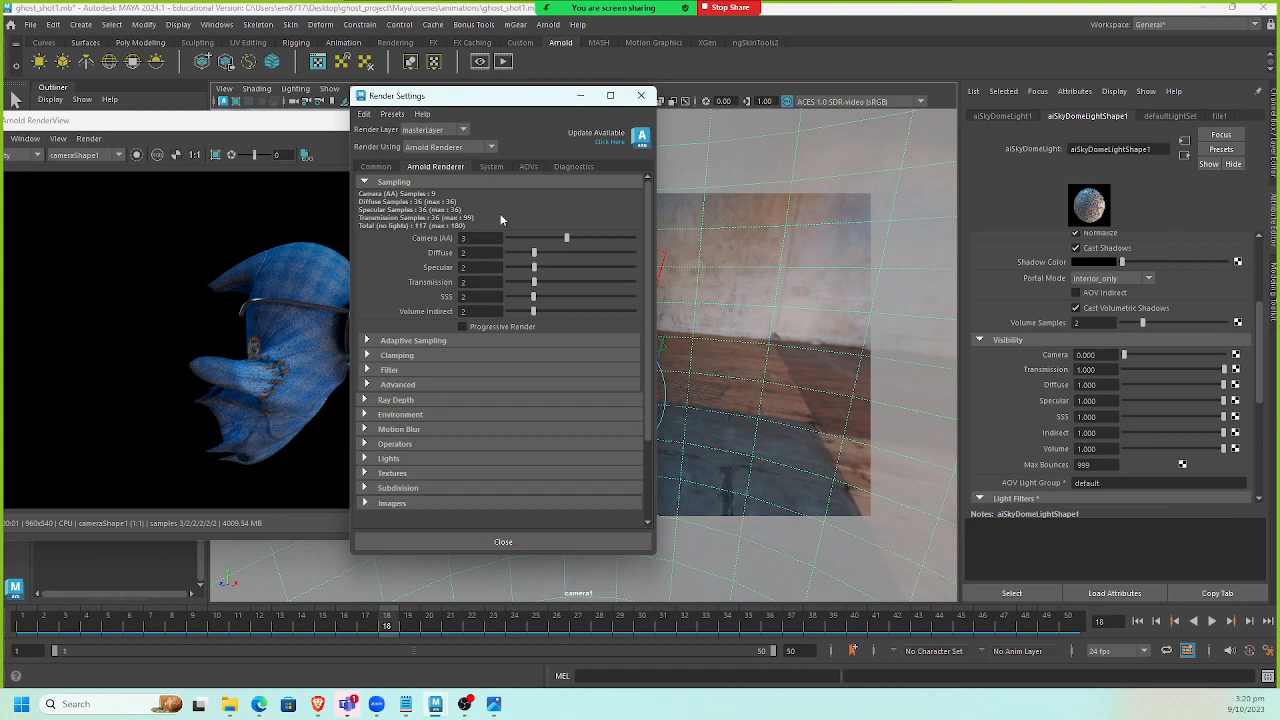
pyautogui.moveTo(509, 103); pyautogui.dragTo(784, 94)
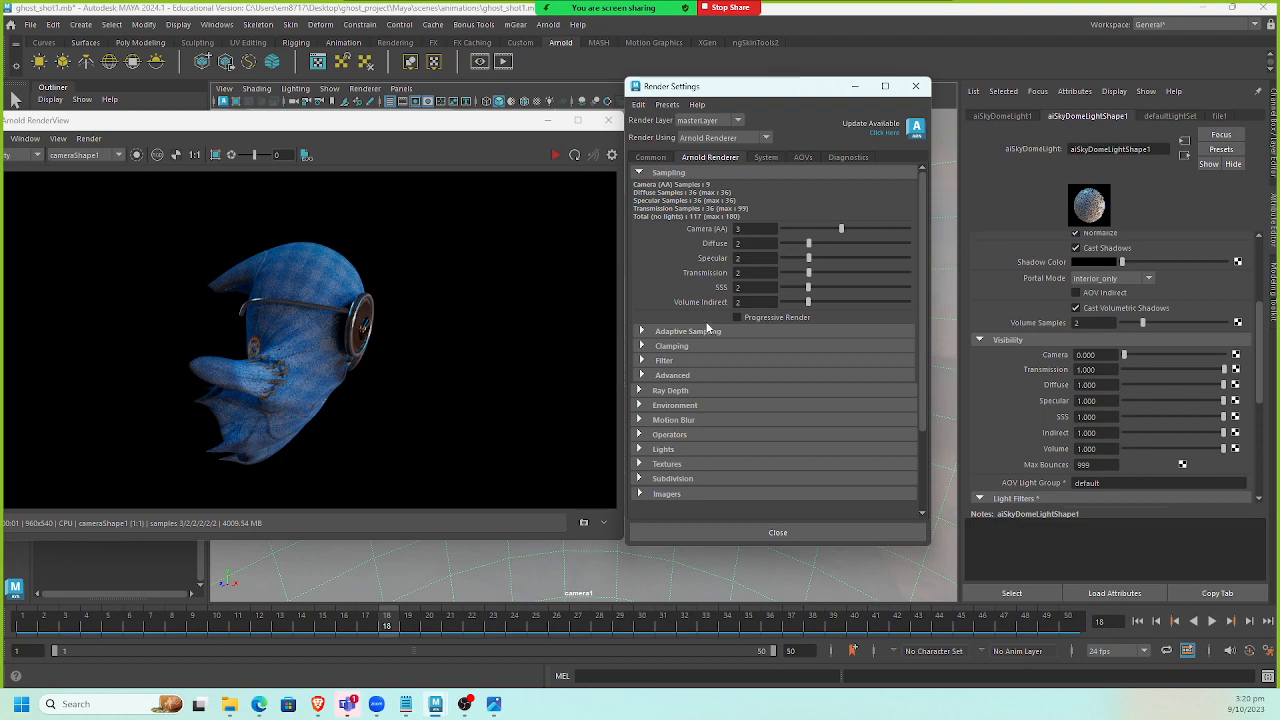
pyautogui.click(655, 160)
pyautogui.scroll(-5, 742, 355)
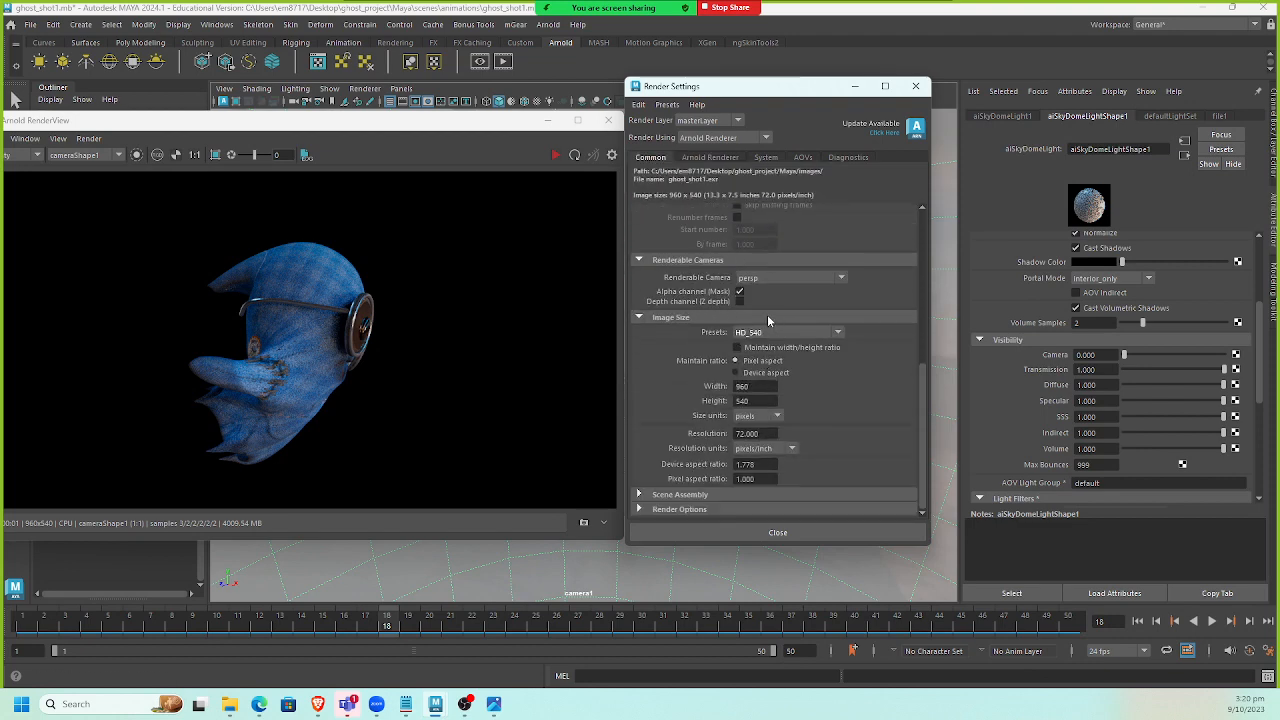
pyautogui.moveTo(469, 122); pyautogui.dragTo(490, 98)
pyautogui.moveTo(677, 95); pyautogui.dragTo(802, 82)
pyautogui.click(888, 320)
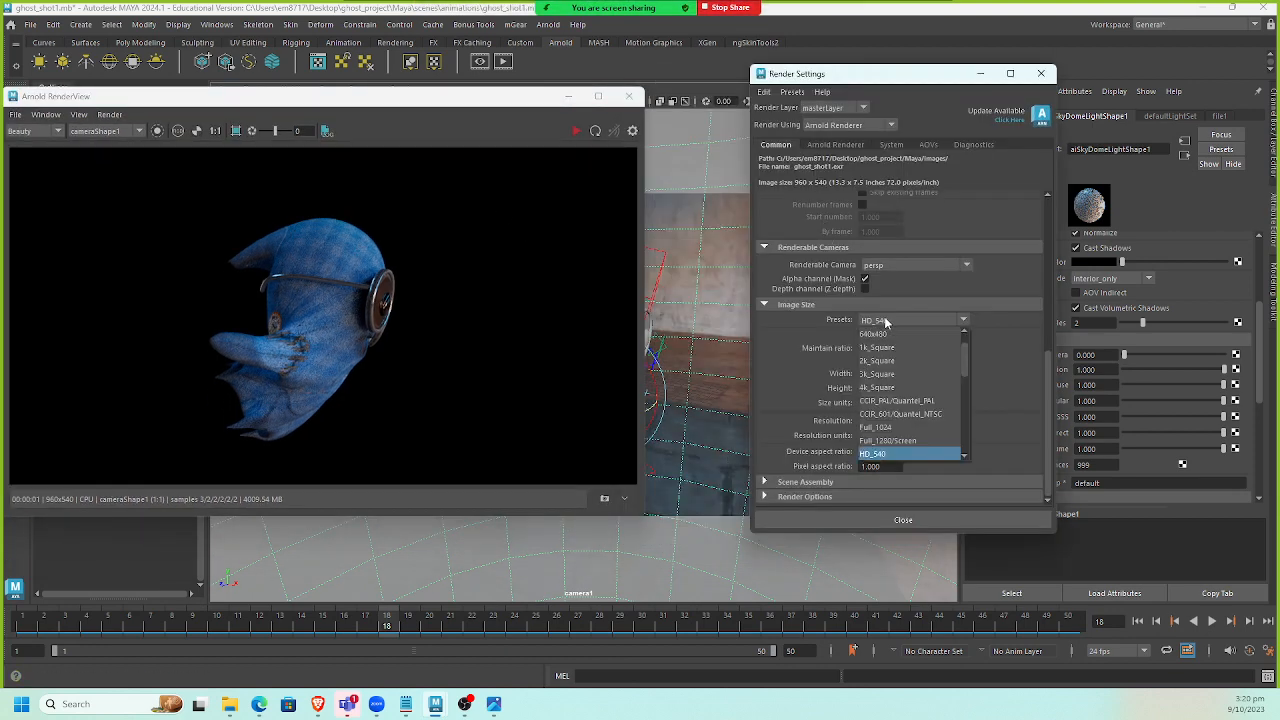
pyautogui.click(905, 271)
pyautogui.click(904, 265)
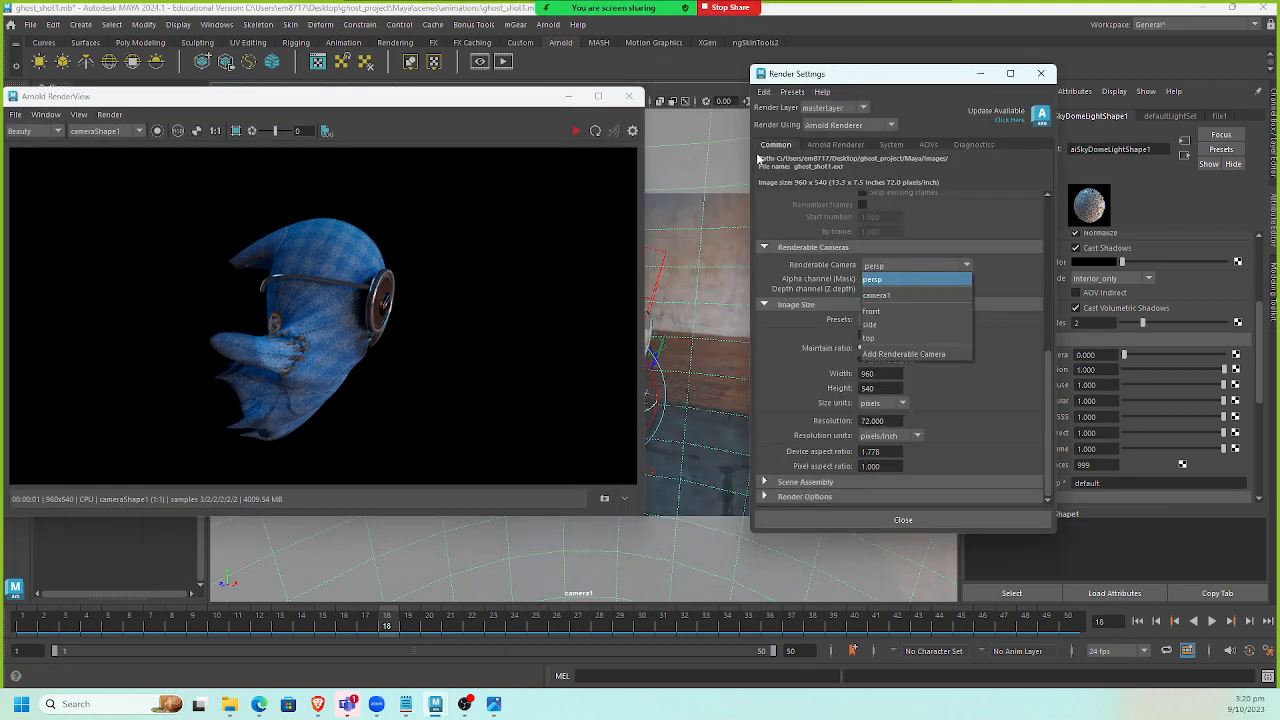
pyautogui.click(895, 296)
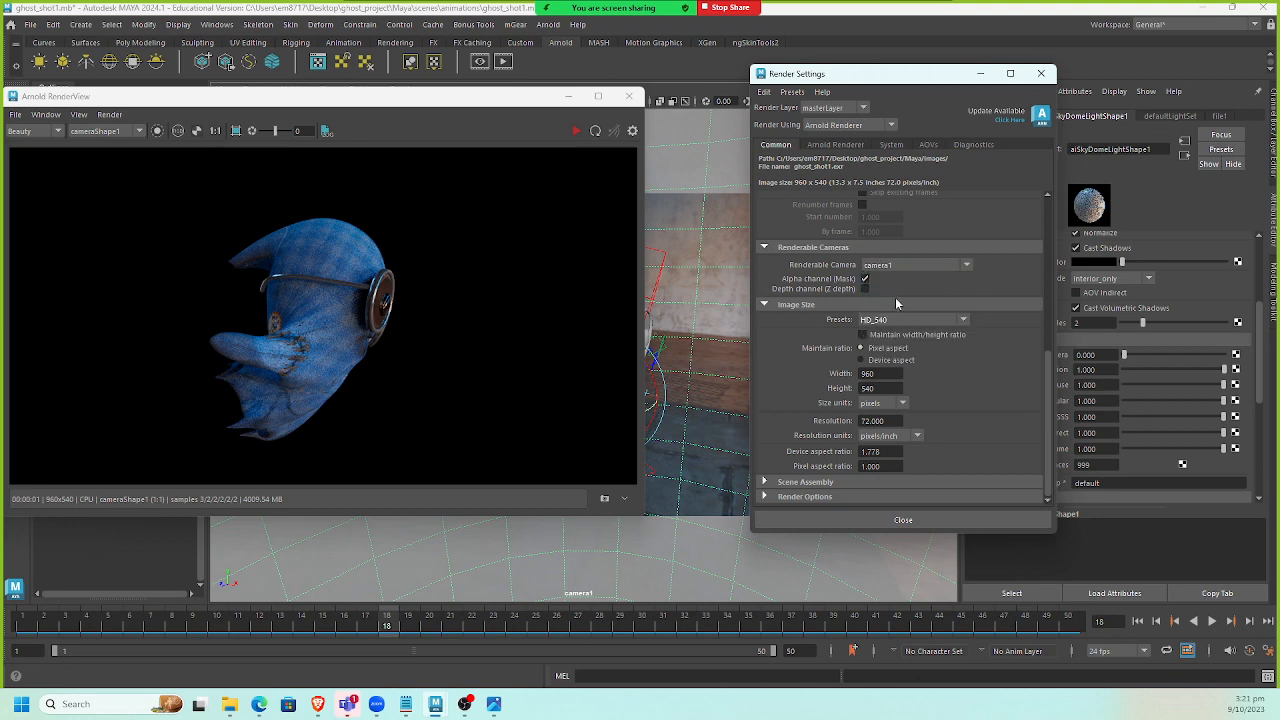
# Set the image size preset to HD_1080.
pyautogui.click(897, 318)
pyautogui.scroll(-4, 927, 409)
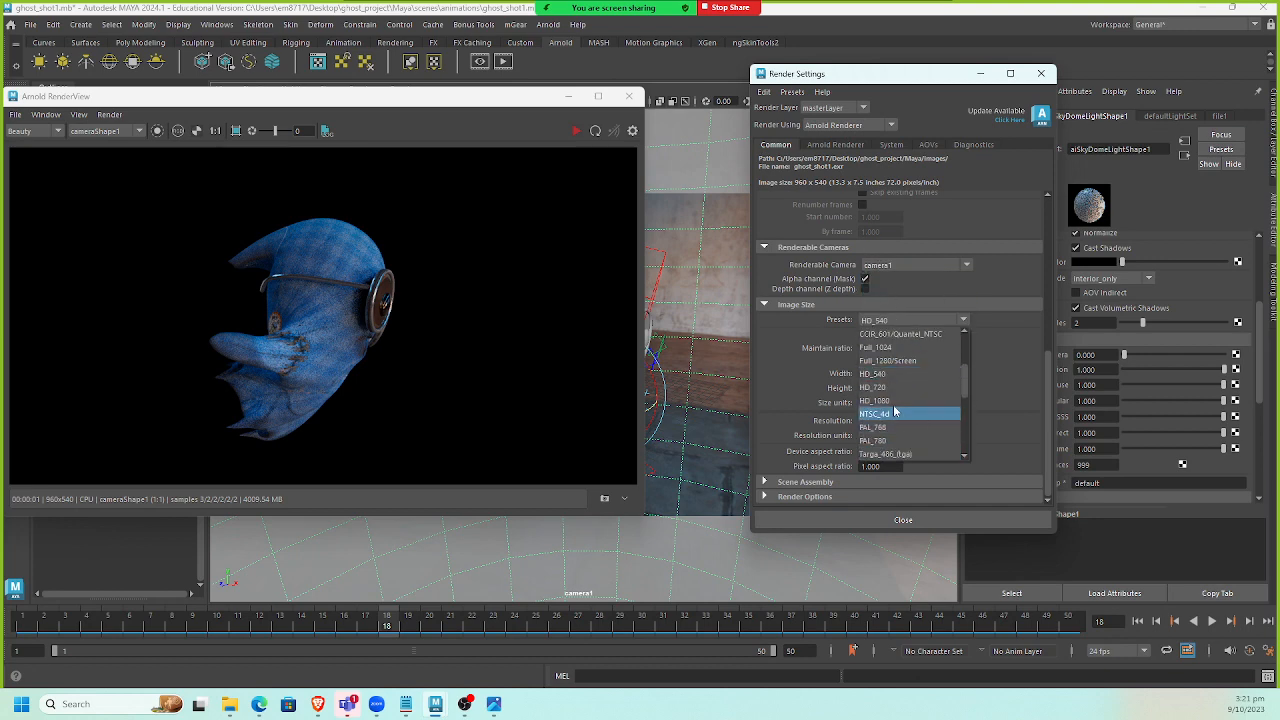
pyautogui.click(910, 405)
pyautogui.scroll(5, 1002, 390)
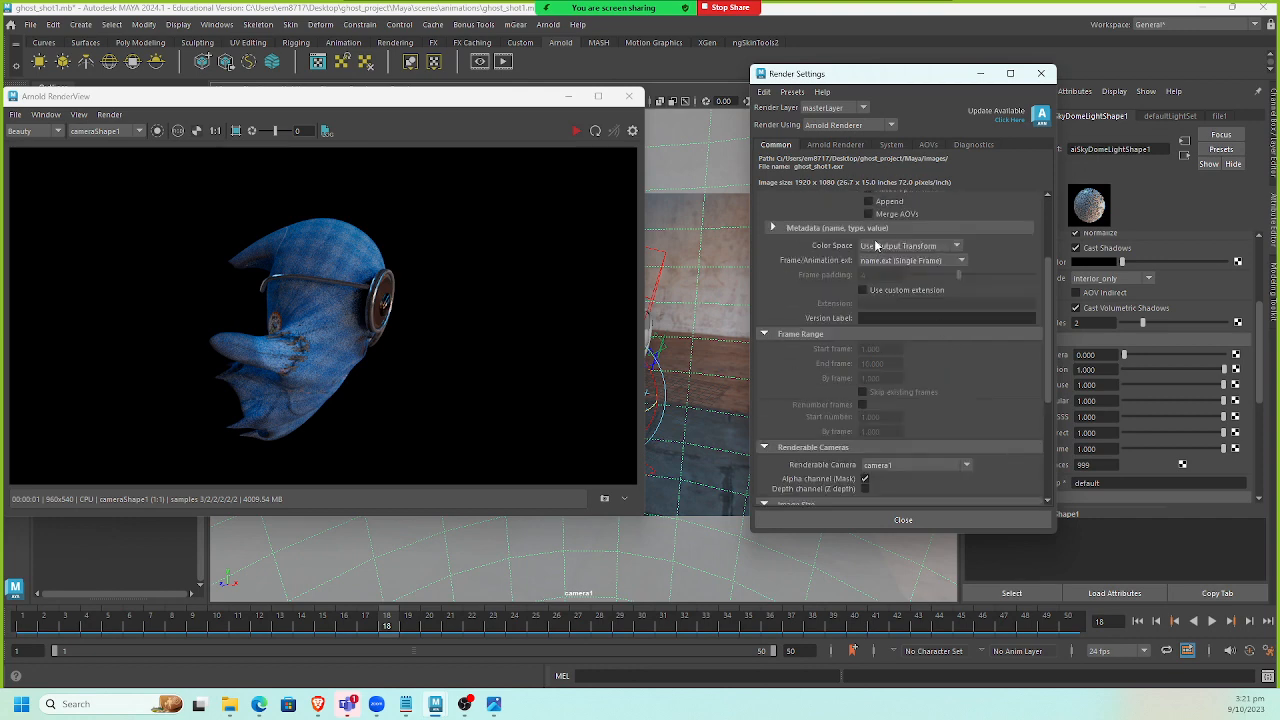
# Switch the render device to GPU and set the minimum memory to 2048 MB.
pyautogui.click(862, 146)
pyautogui.click(891, 144)
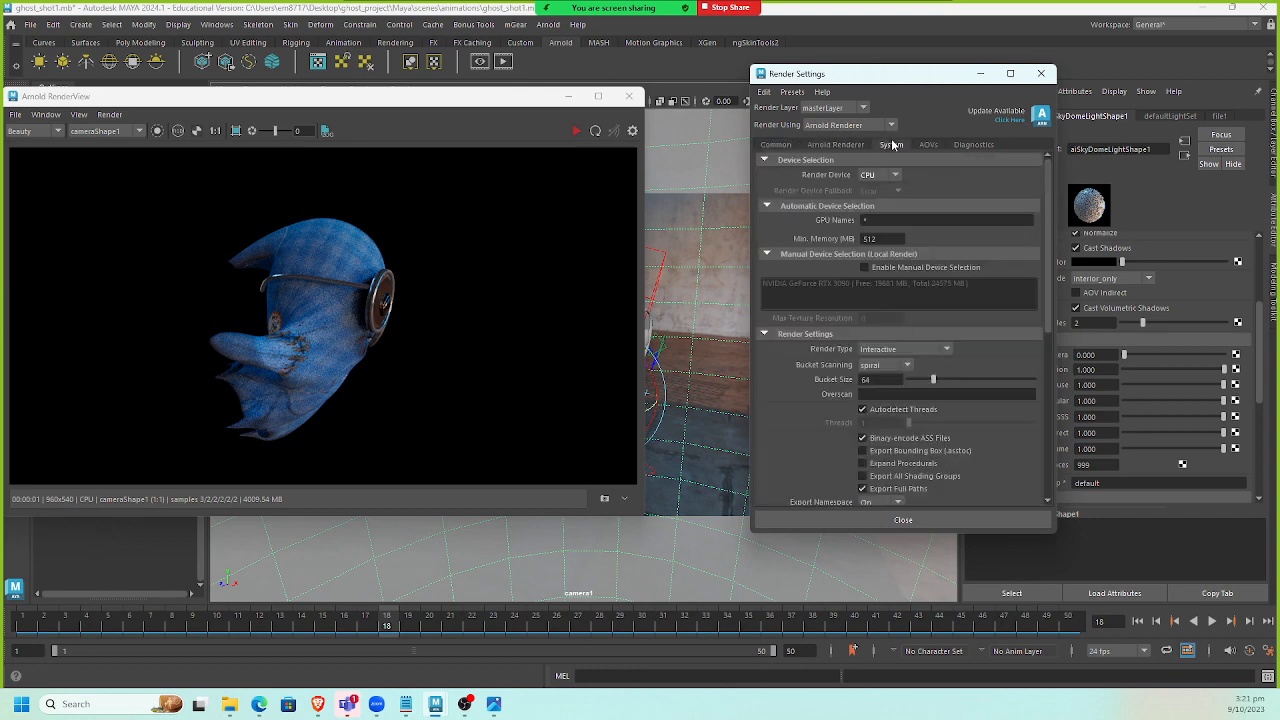
pyautogui.moveTo(943, 79); pyautogui.dragTo(838, 92)
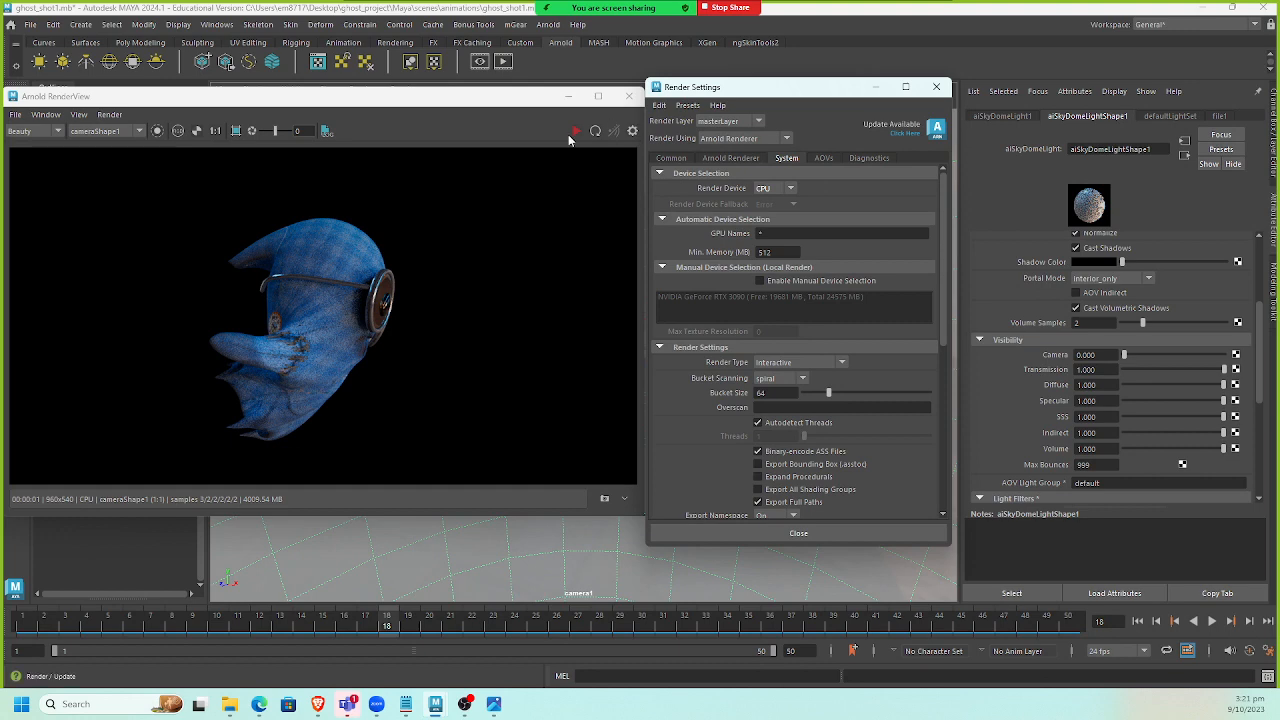
pyautogui.click(784, 188)
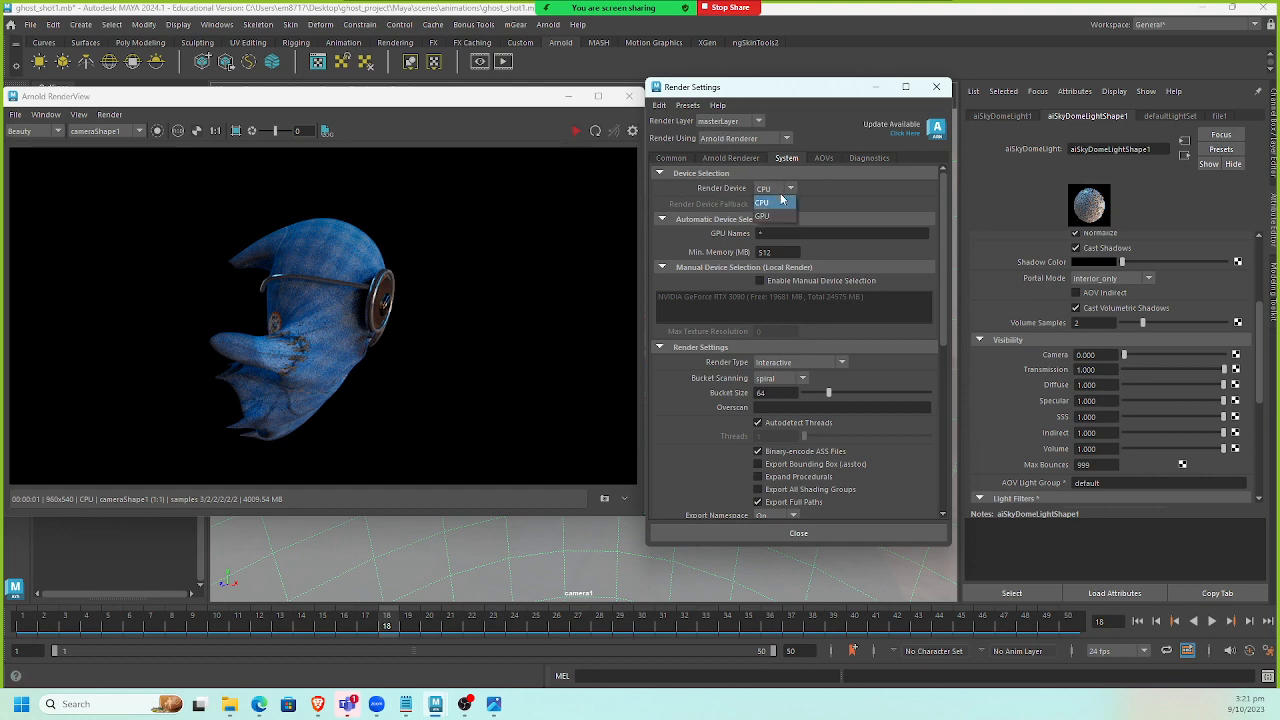
pyautogui.click(780, 218)
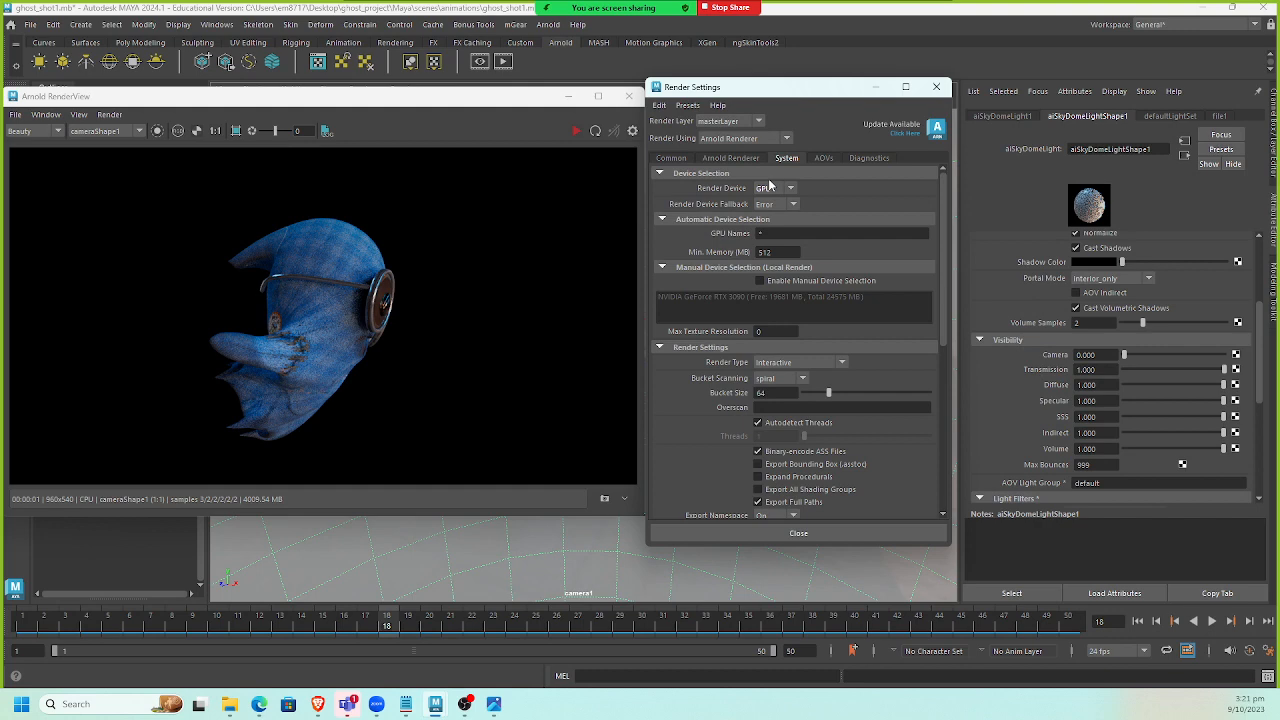
pyautogui.doubleClick(770, 252)
pyautogui.write('2048')
pyautogui.scroll(-3, 705, 420)
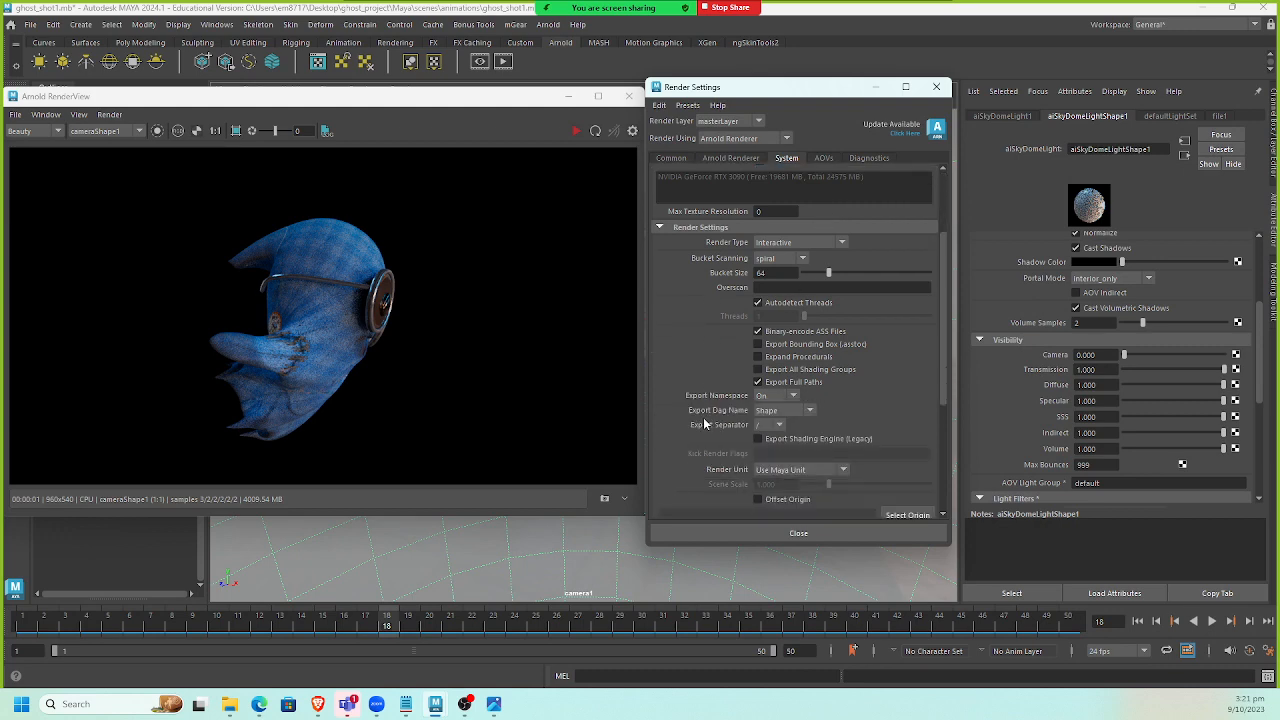
pyautogui.scroll(-3, 701, 426)
pyautogui.scroll(6, 695, 422)
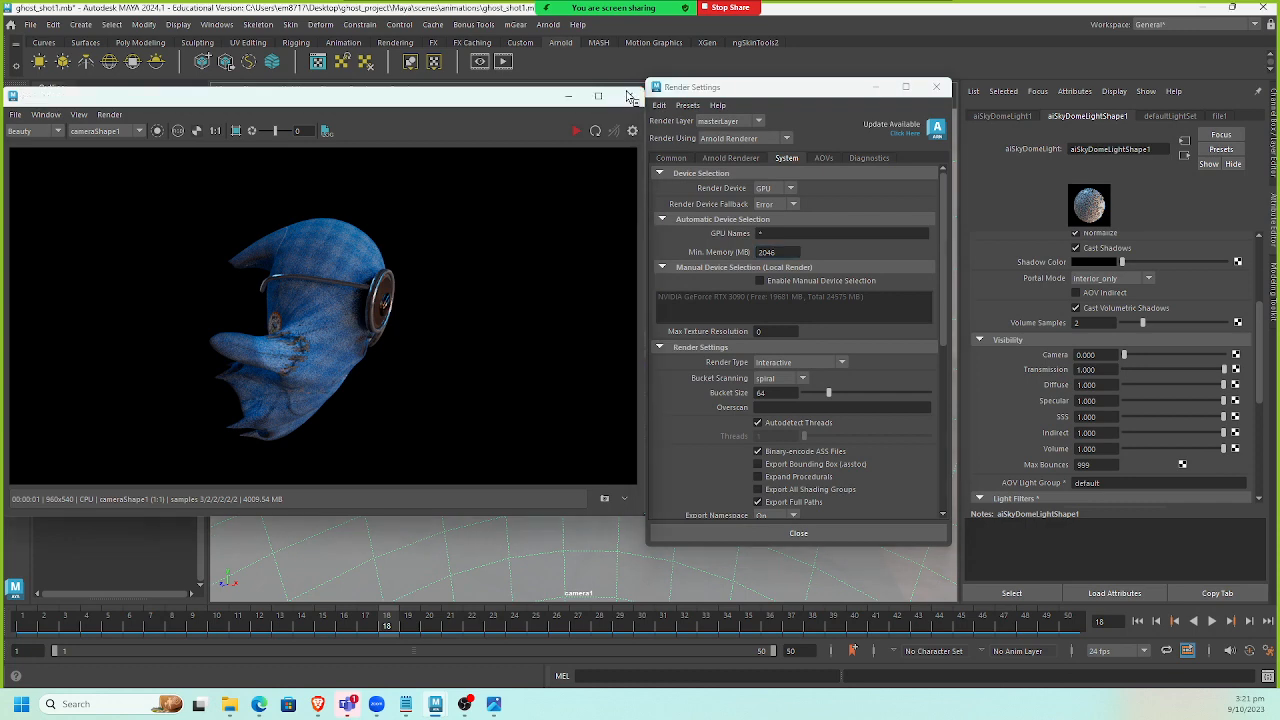
# Close the old render view and start a new Arnold render, enlarging the render view window.
pyautogui.click(629, 96)
pyautogui.click(505, 62)
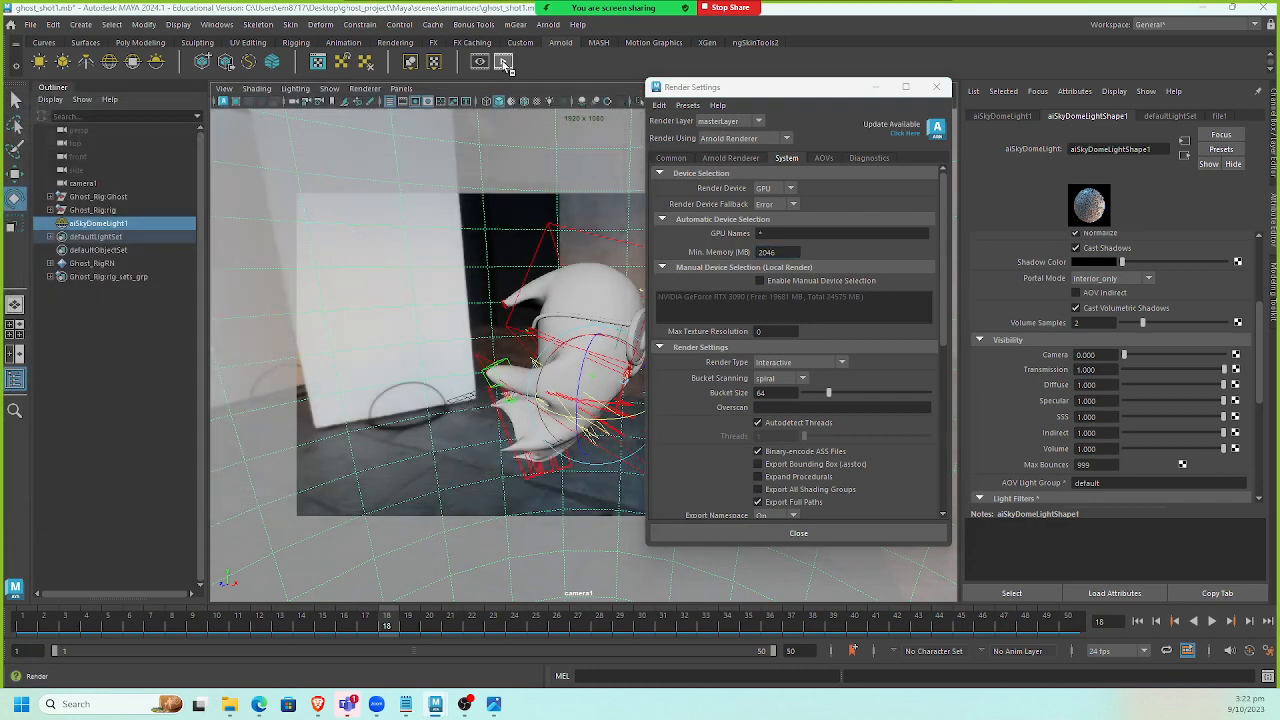
pyautogui.moveTo(500, 98); pyautogui.dragTo(556, 90)
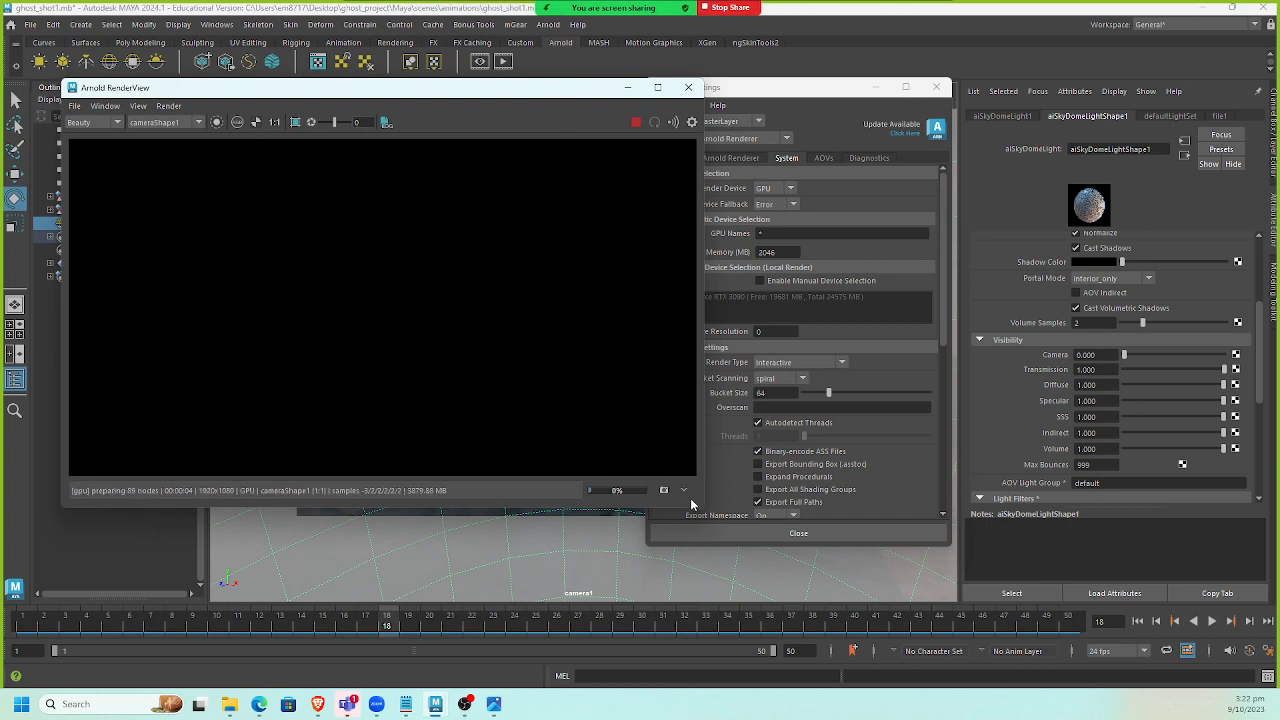
pyautogui.moveTo(699, 507); pyautogui.dragTo(800, 573)
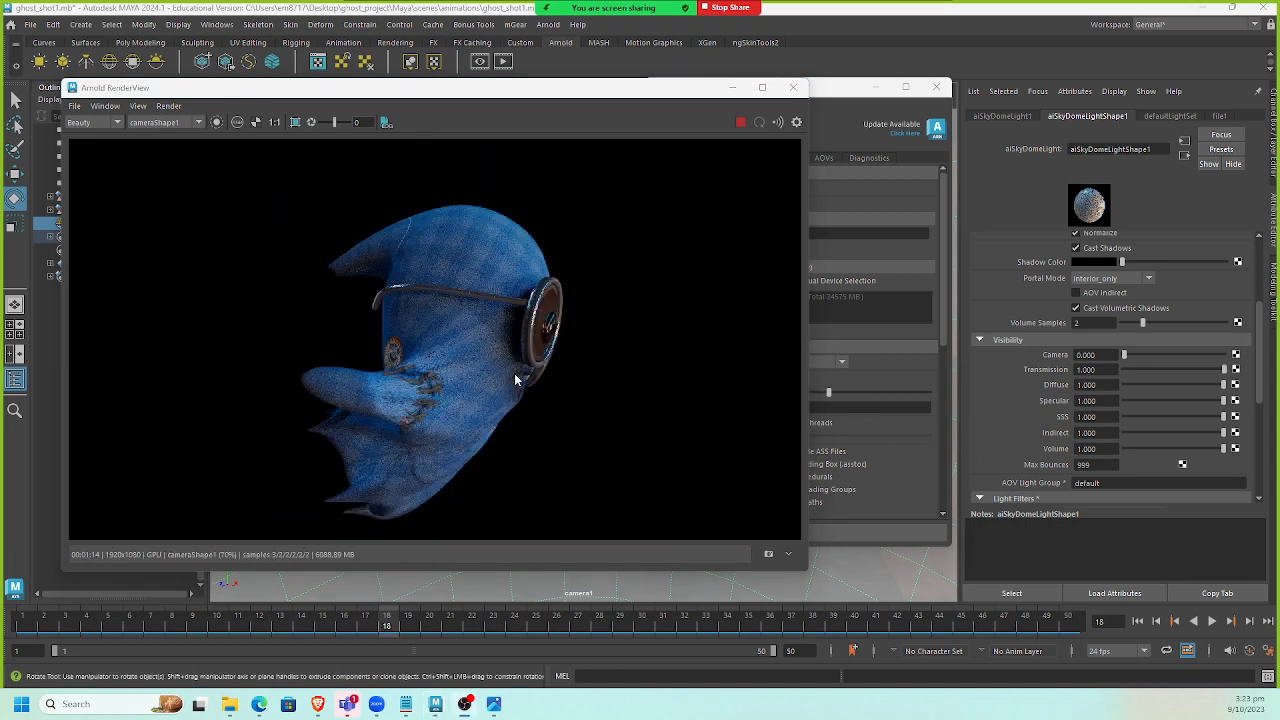
# Inspect the GPU render up close and review the Arnold Renderer, Adaptive Sampling, System and AOVs settings.
pyautogui.scroll(5, 514, 373)
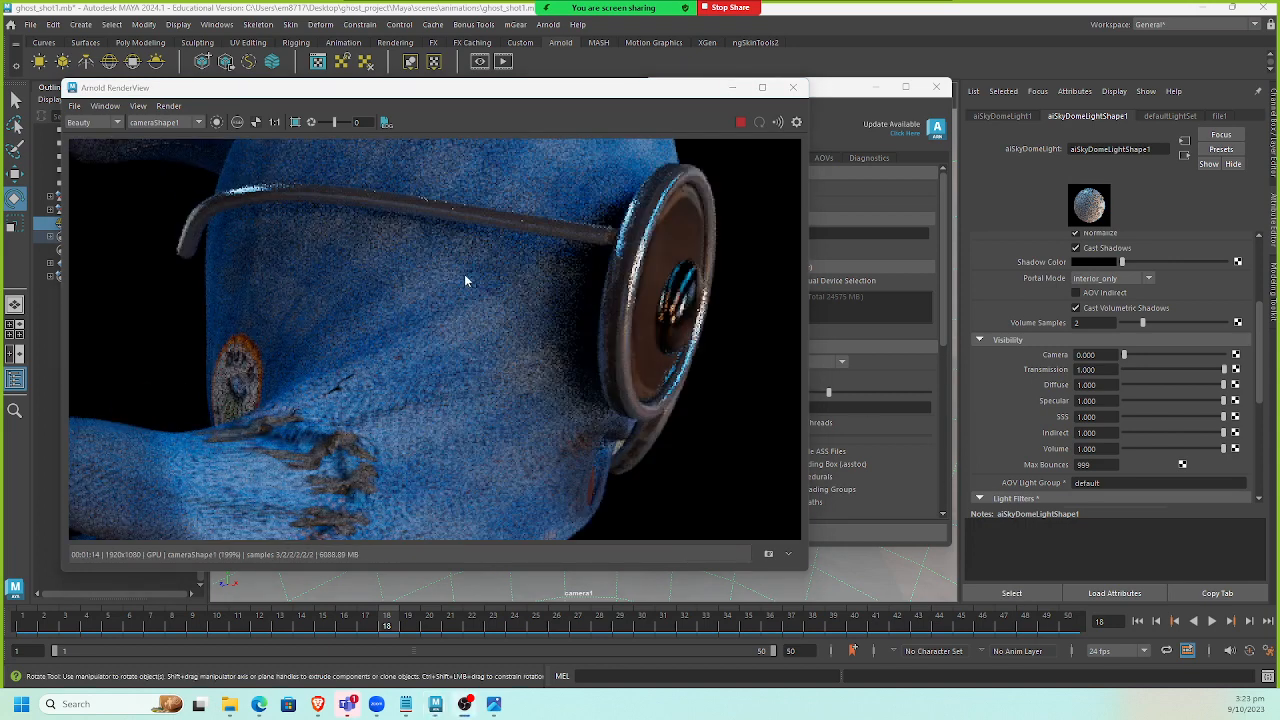
pyautogui.scroll(-5, 462, 310)
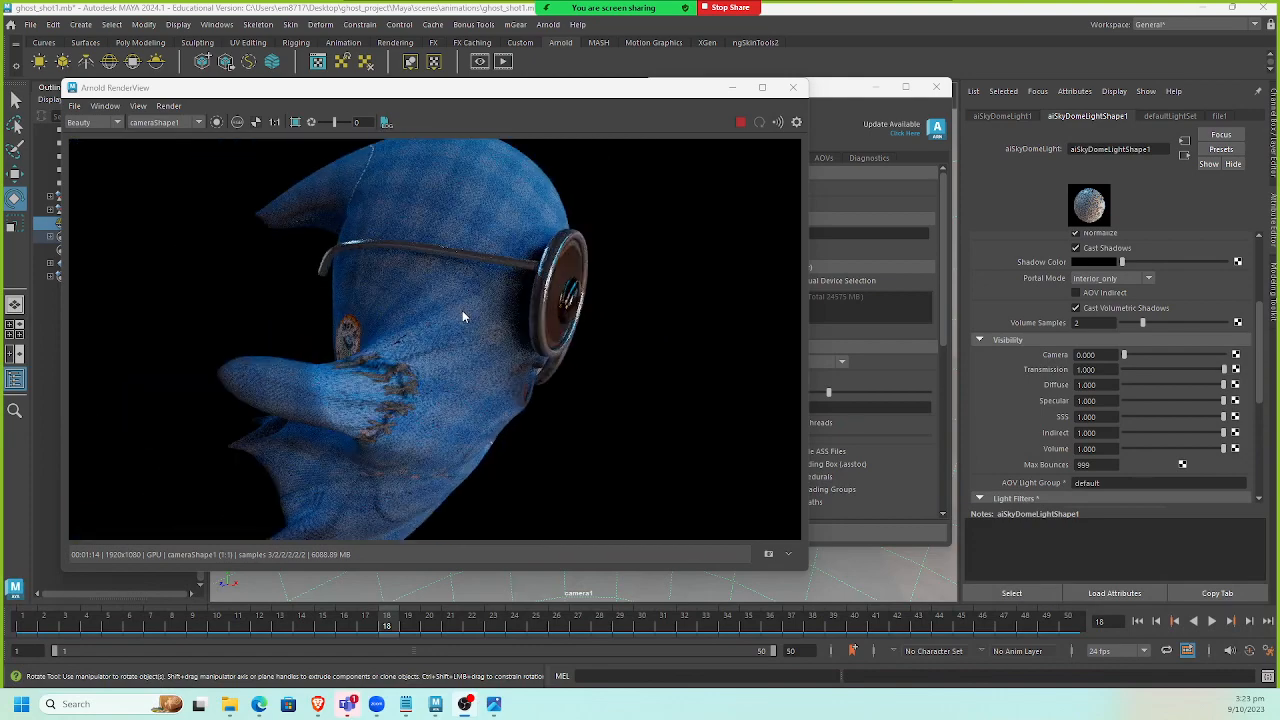
pyautogui.scroll(-2, 462, 316)
pyautogui.moveTo(833, 91); pyautogui.dragTo(1004, 144)
pyautogui.click(885, 212)
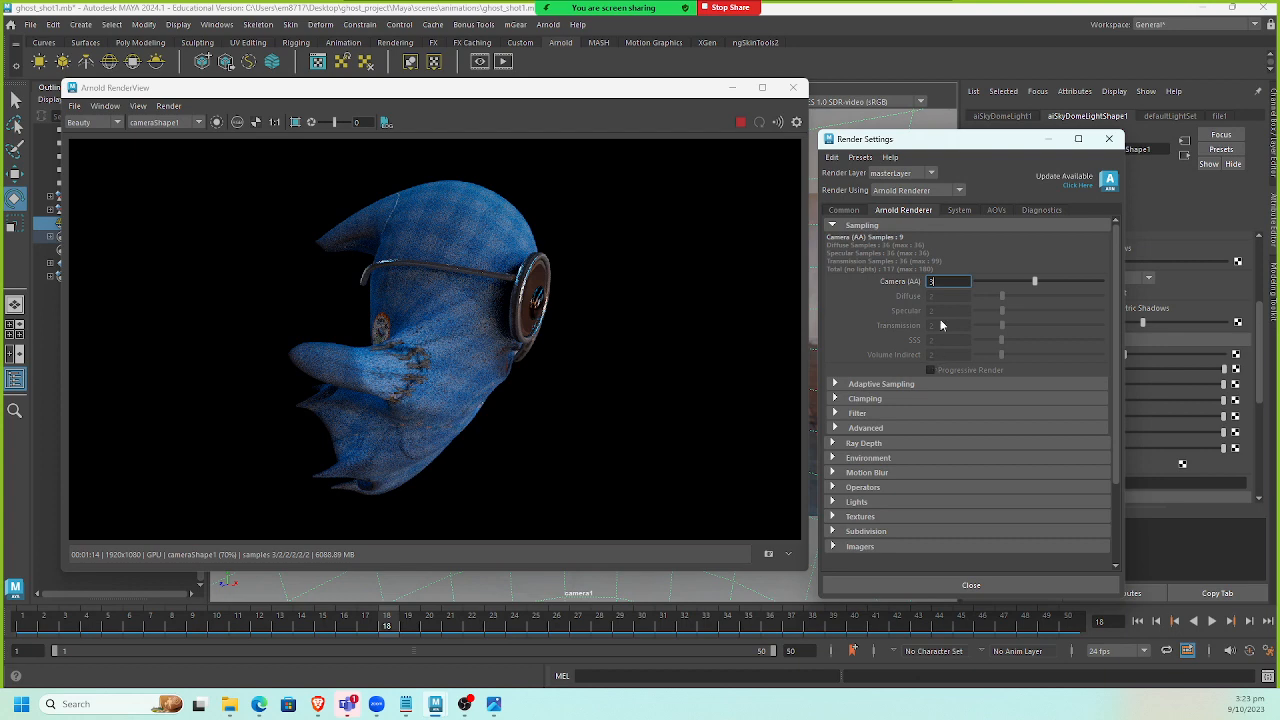
pyautogui.click(962, 210)
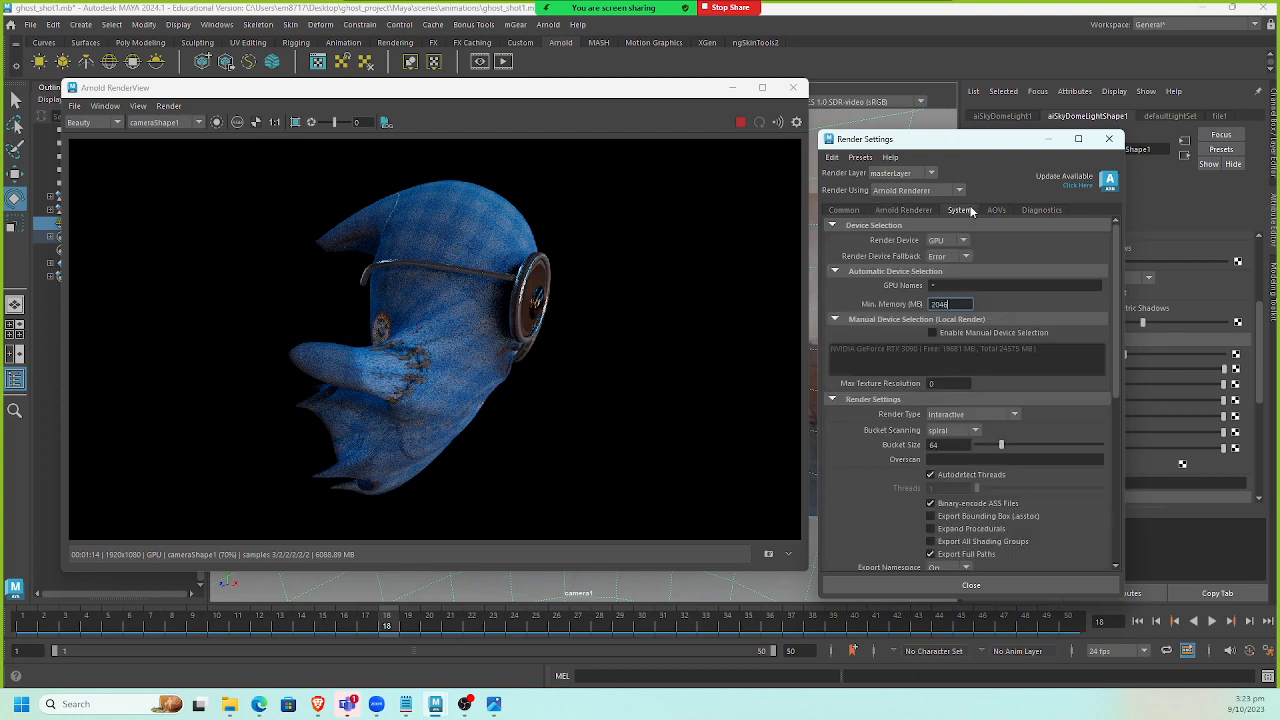
pyautogui.click(901, 211)
pyautogui.click(893, 383)
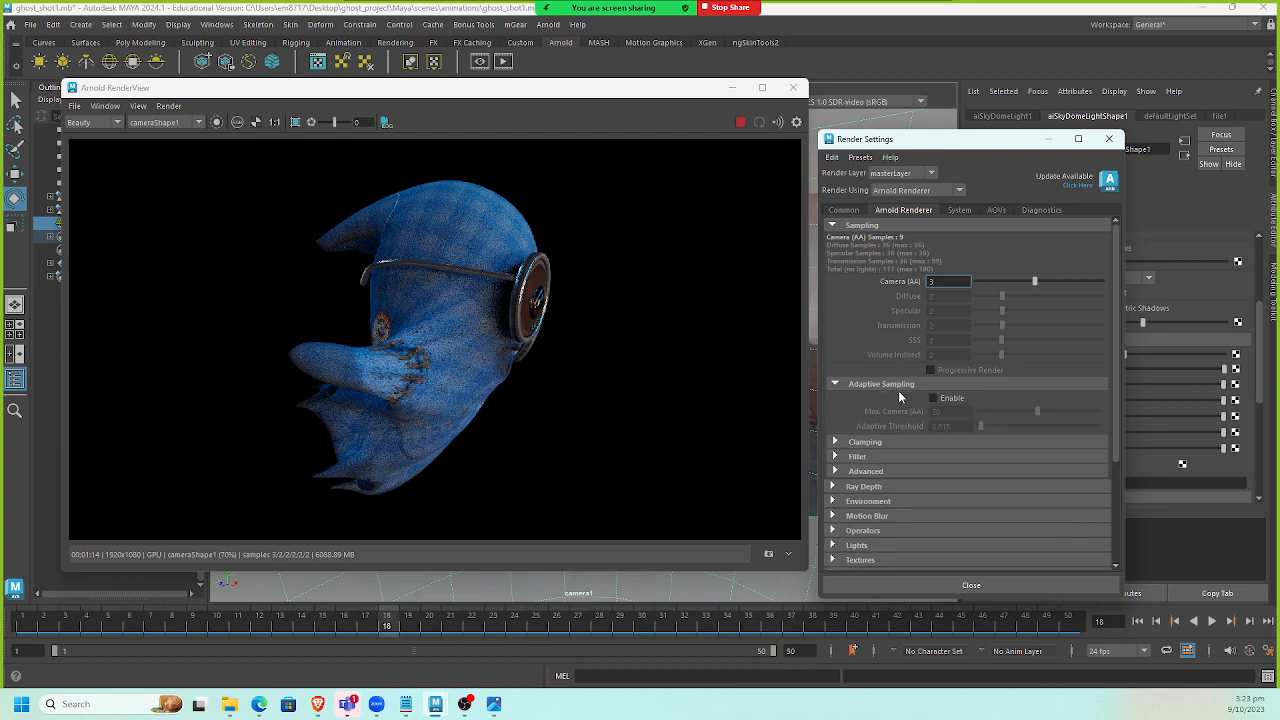
pyautogui.click(996, 211)
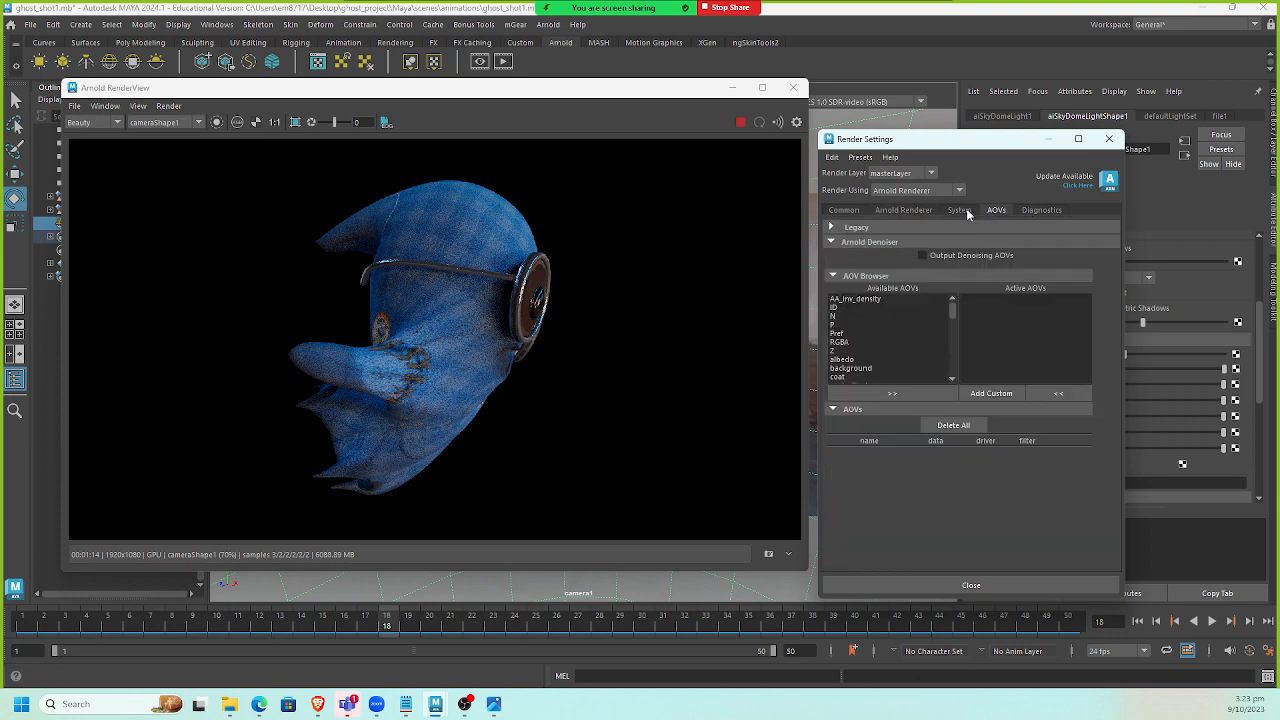
pyautogui.click(959, 211)
pyautogui.click(900, 212)
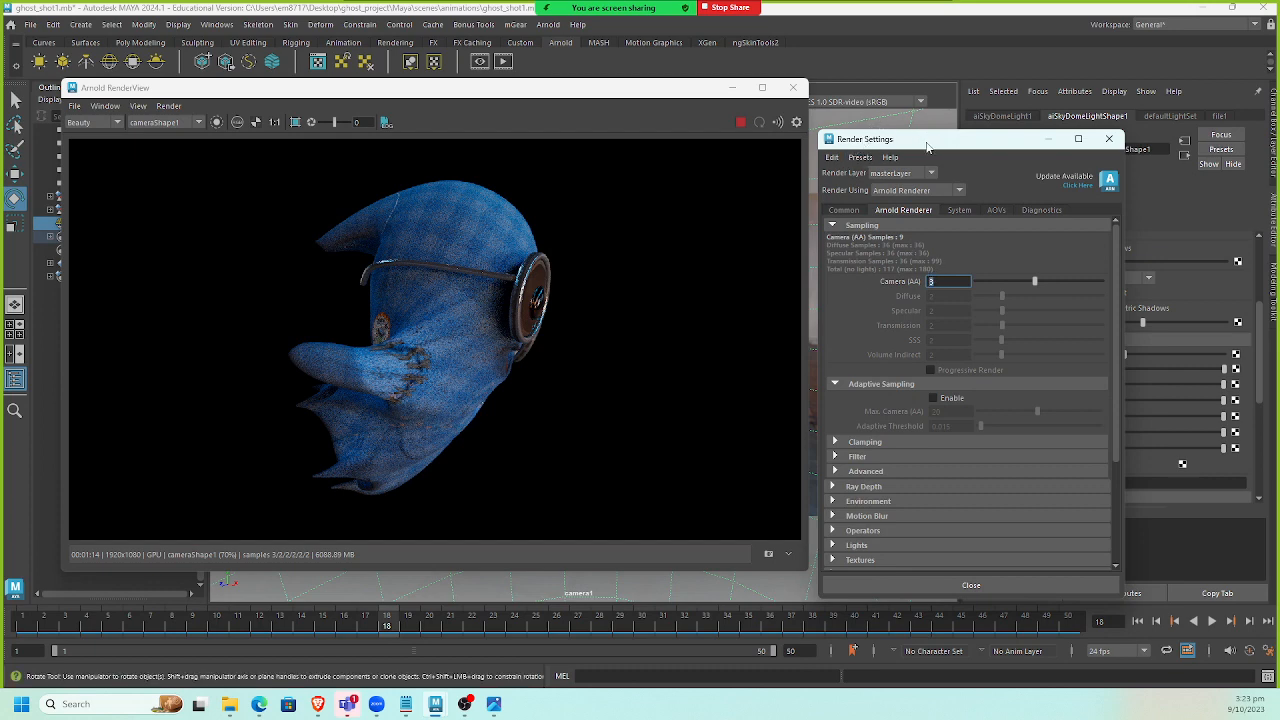
pyautogui.moveTo(925, 140); pyautogui.dragTo(786, 132)
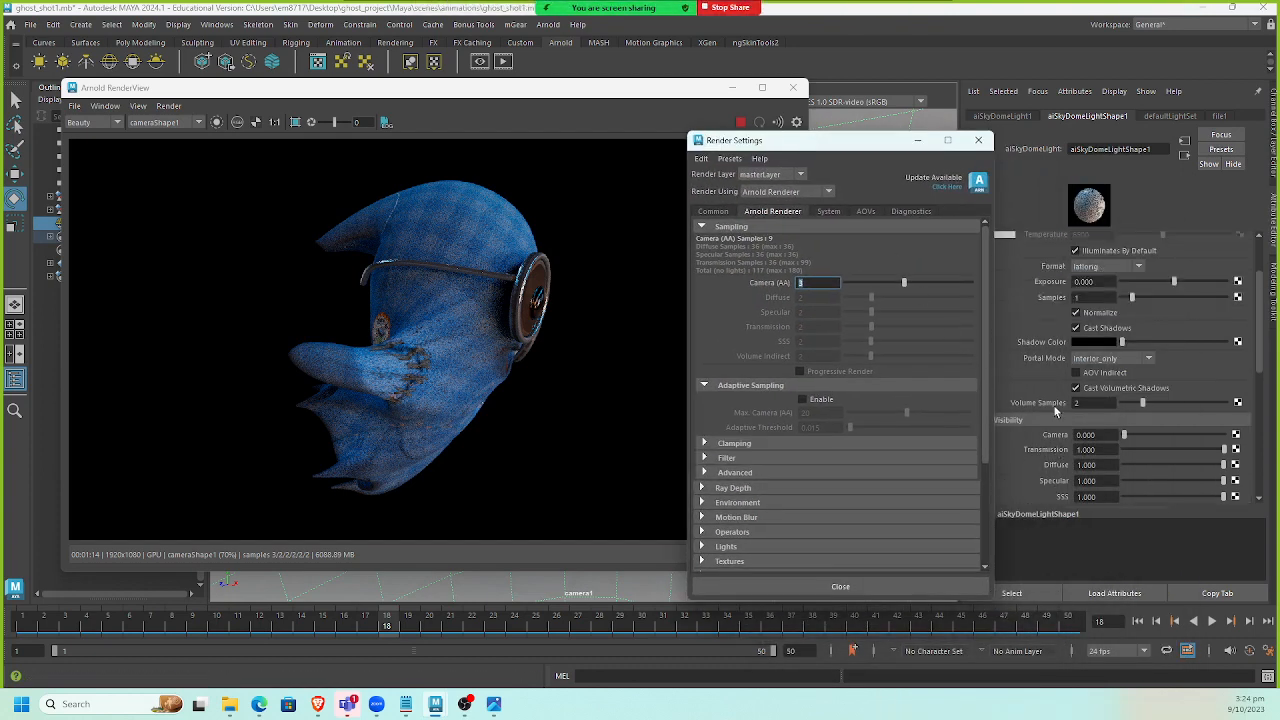
# Set the sky dome light's samples to 8.
pyautogui.scroll(2, 1055, 410)
pyautogui.click(1090, 378)
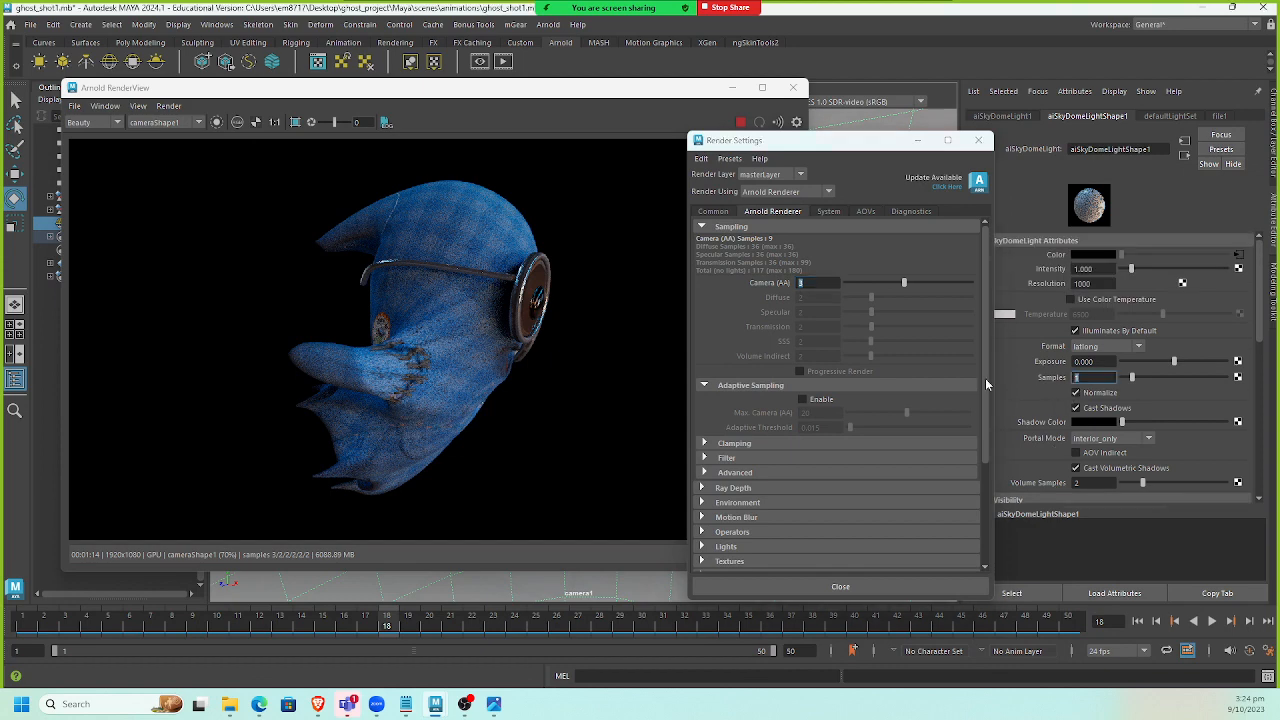
pyautogui.write('8')
pyautogui.press('Return')
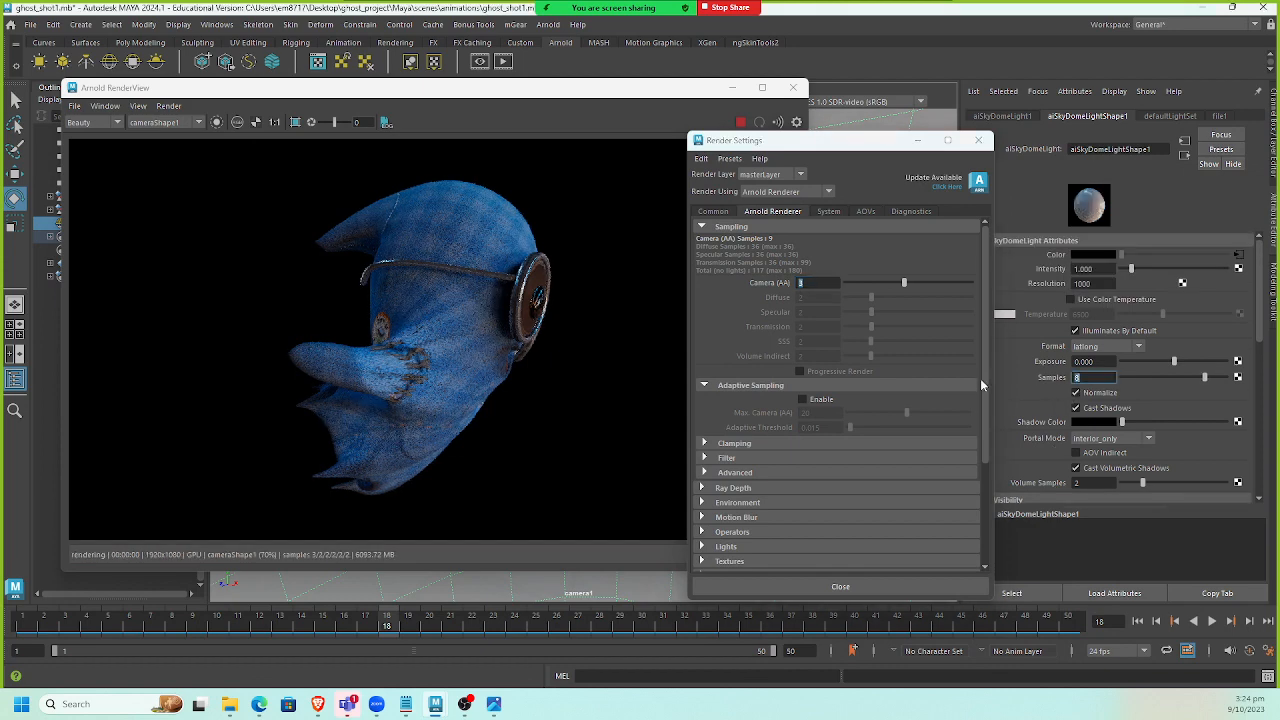
# Inspect the updated render and open the render view's comment and post imager panels.
pyautogui.scroll(3, 454, 264)
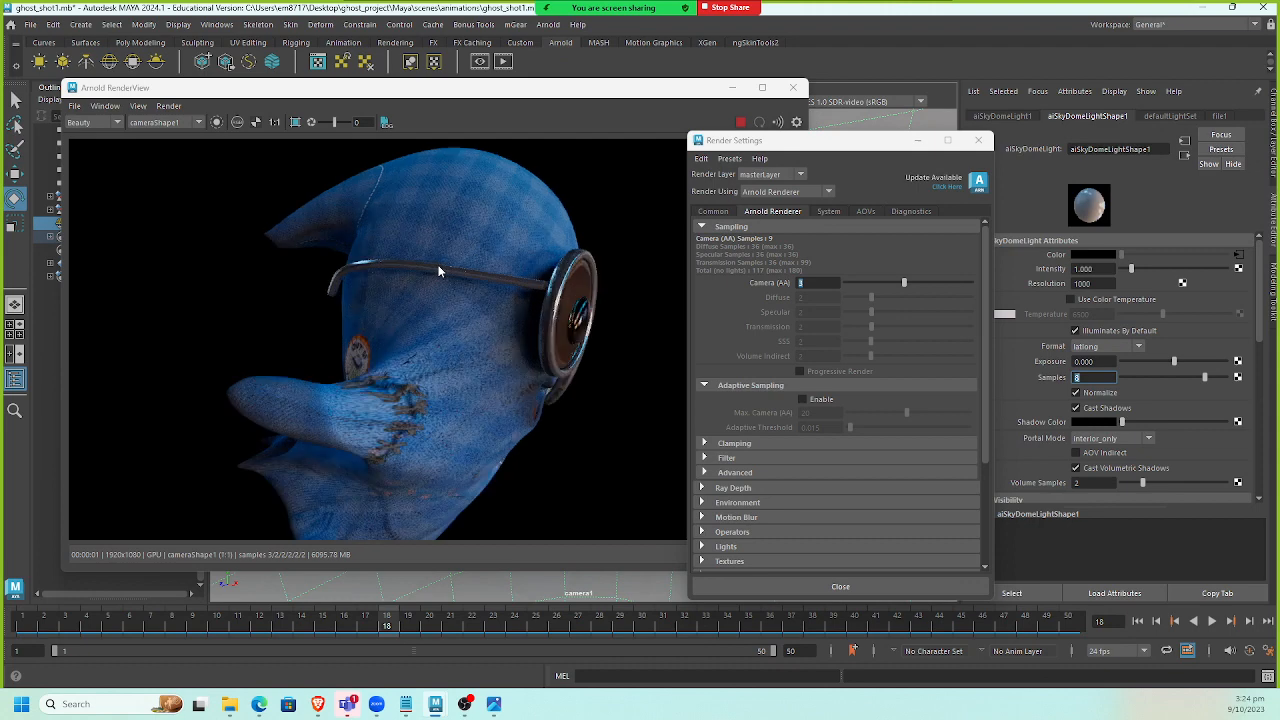
pyautogui.scroll(-2, 486, 250)
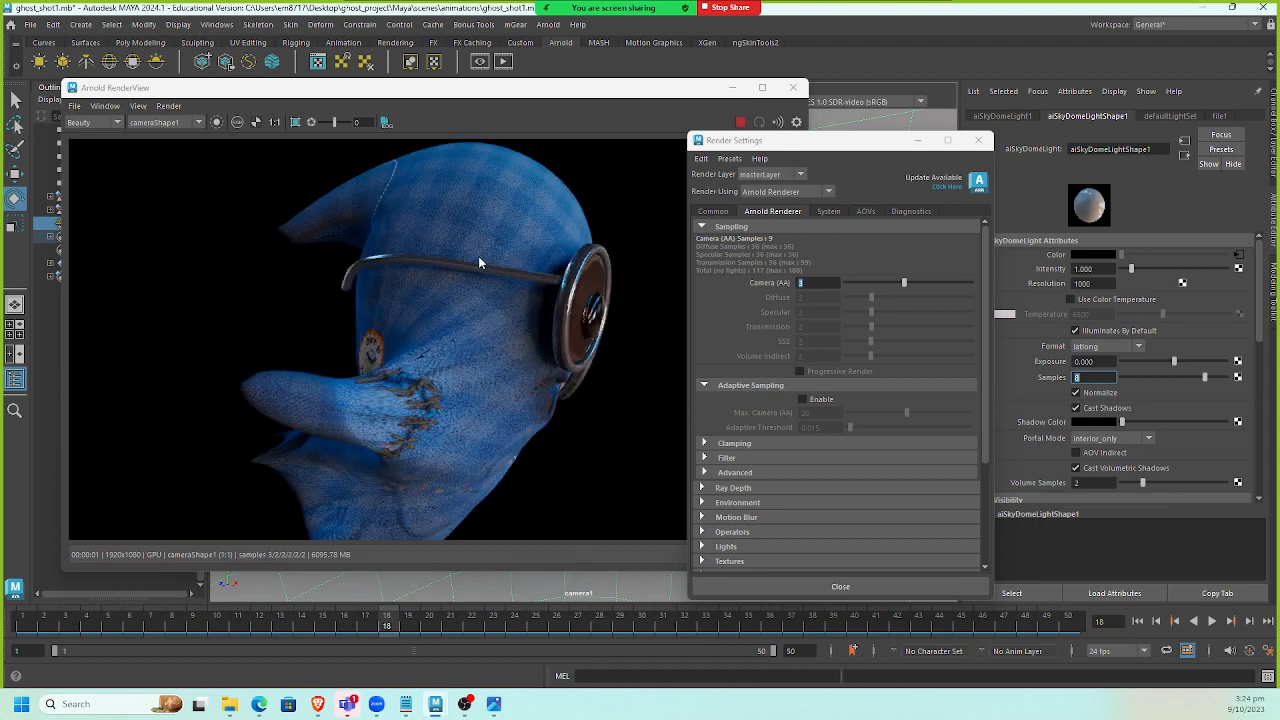
pyautogui.scroll(5, 478, 256)
pyautogui.scroll(-6, 587, 294)
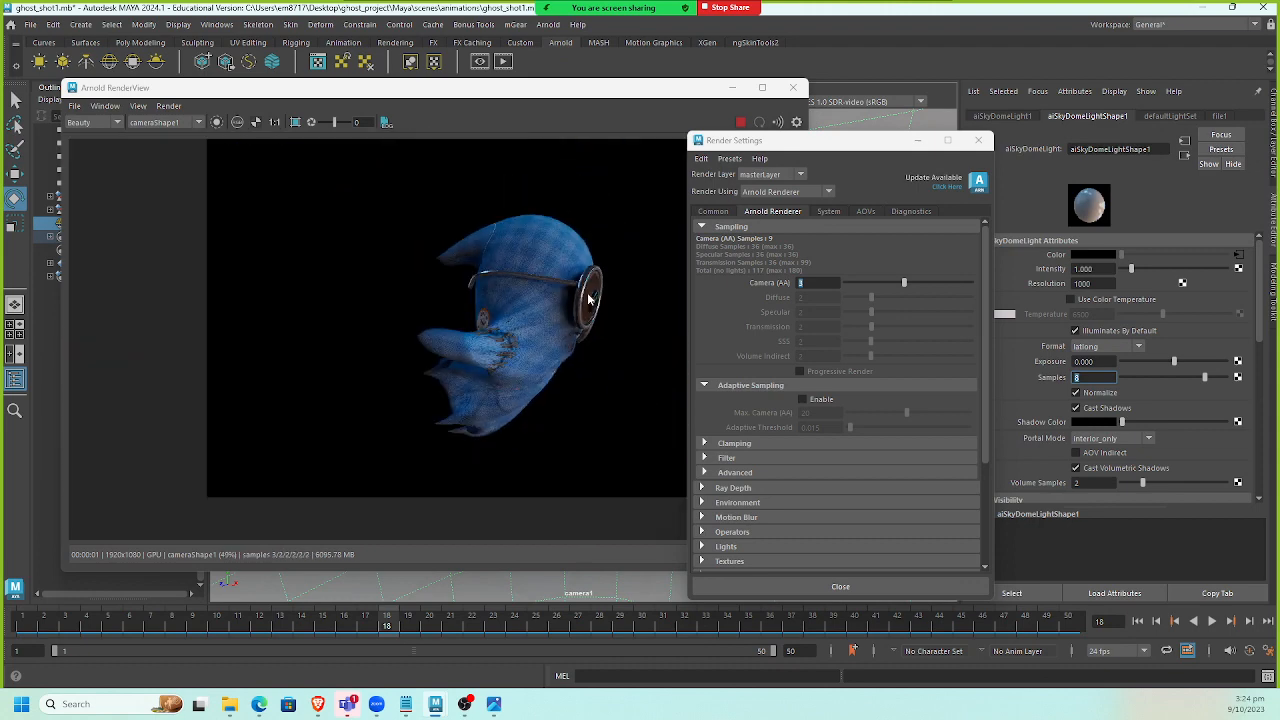
pyautogui.scroll(2, 560, 296)
pyautogui.scroll(-1, 561, 296)
pyautogui.moveTo(561, 296); pyautogui.dragTo(462, 316, button='middle')
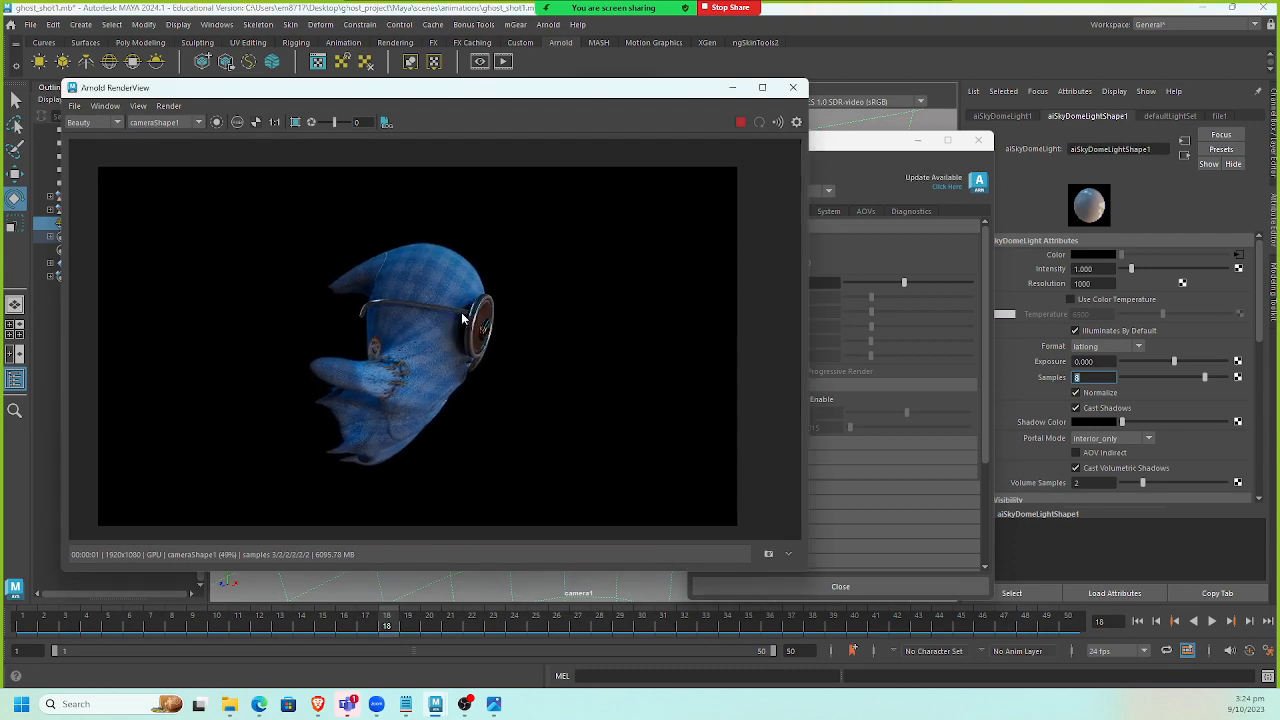
pyautogui.click(790, 555)
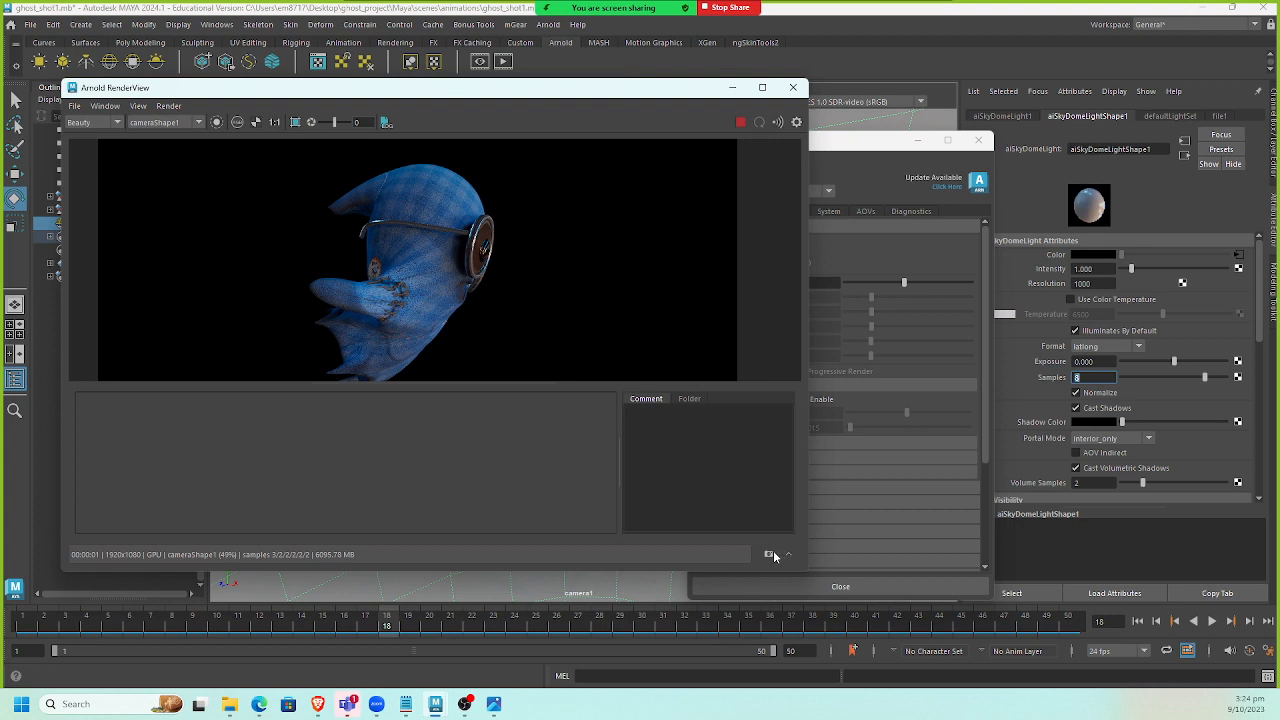
pyautogui.click(797, 123)
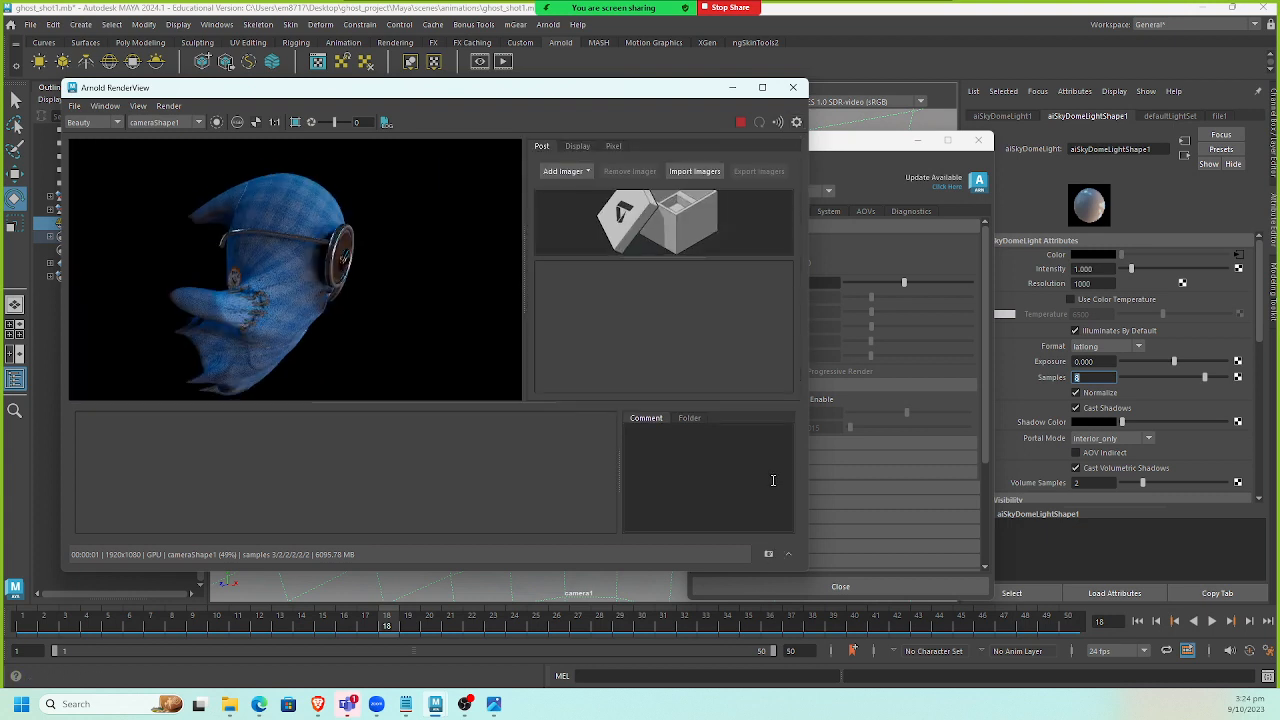
# Take a snapshot of the current render and enlarge the snapshot panel.
pyautogui.click(768, 554)
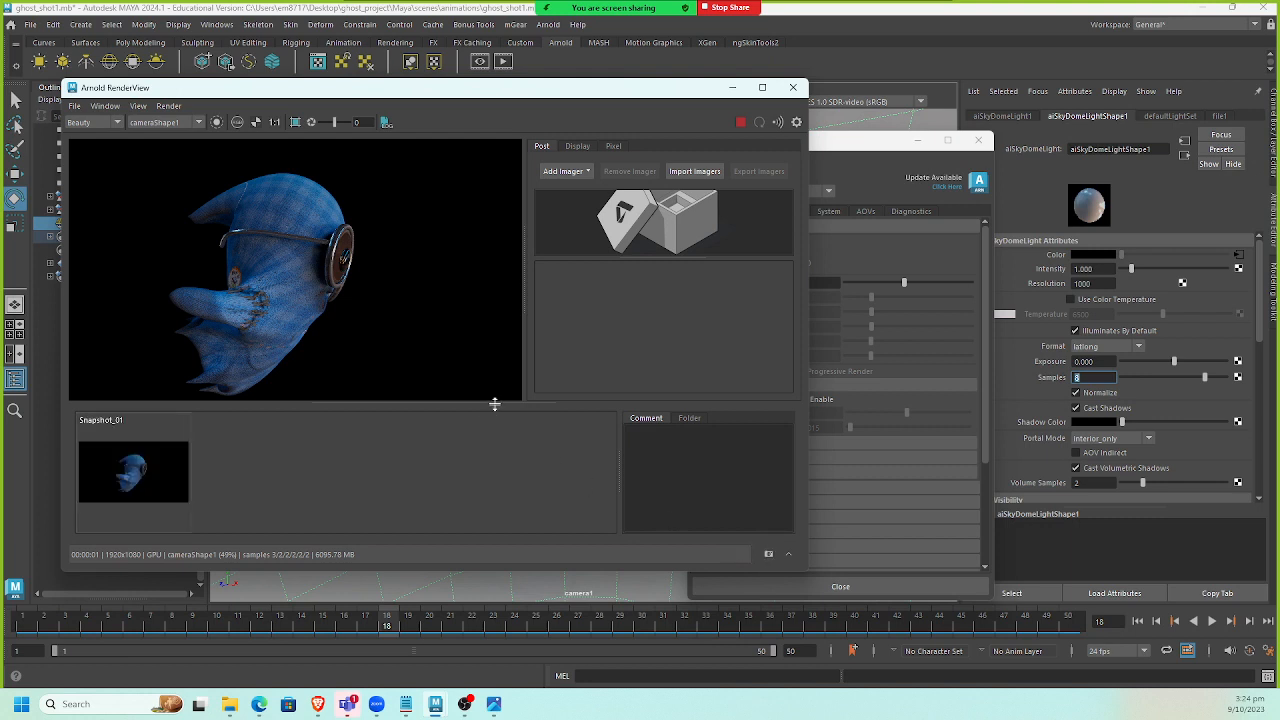
pyautogui.moveTo(491, 405); pyautogui.dragTo(508, 450)
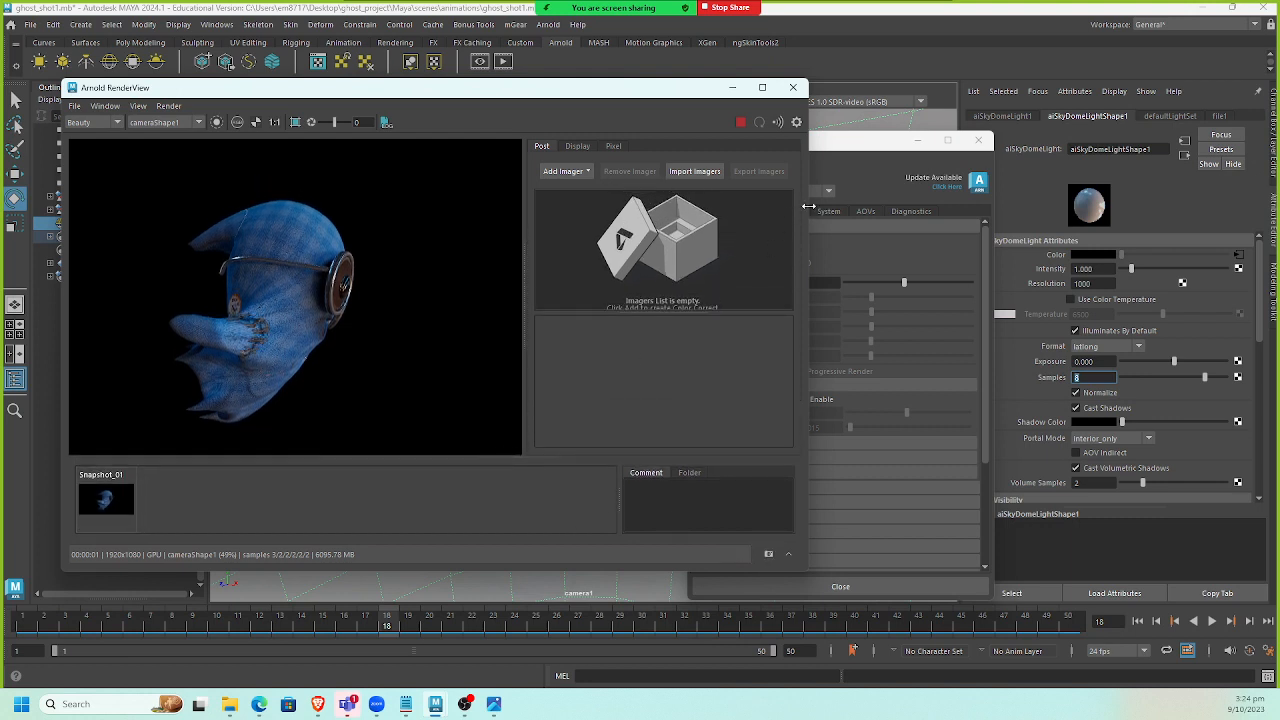
# Widen the post panel and add a Denoiser OptiX imager to the render view.
pyautogui.moveTo(814, 206); pyautogui.dragTo(921, 206)
pyautogui.click(671, 171)
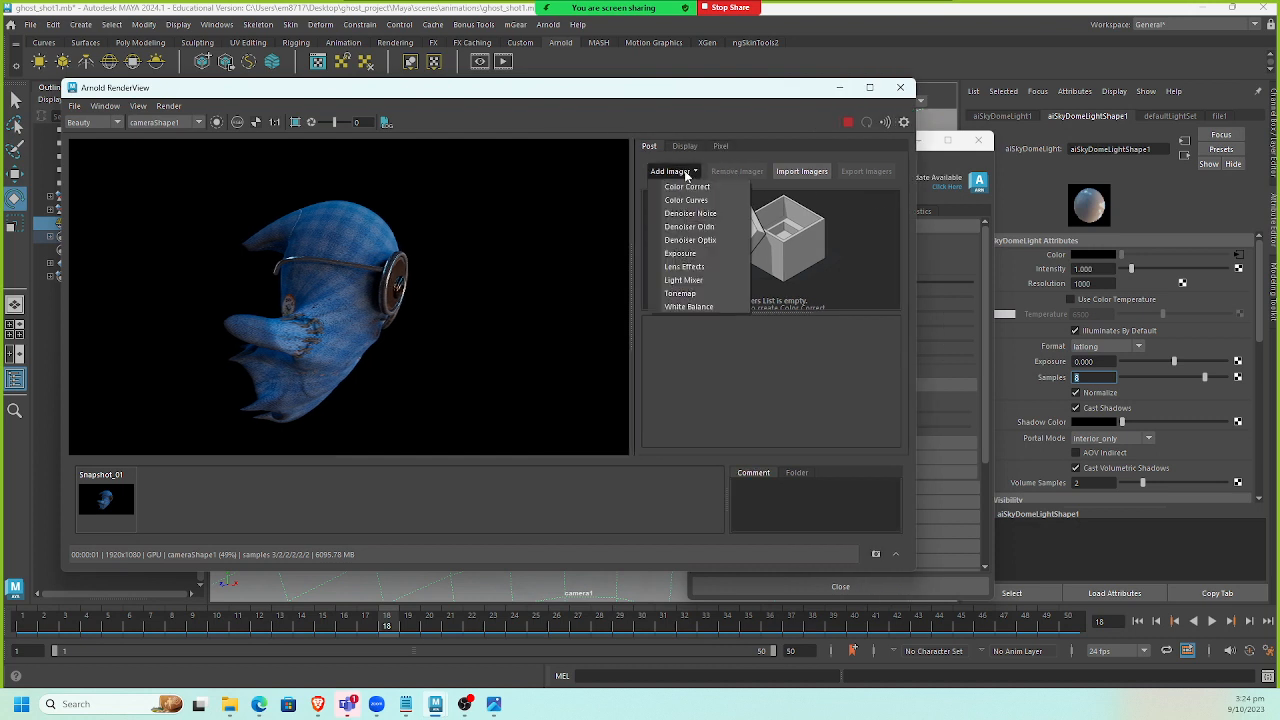
pyautogui.click(712, 240)
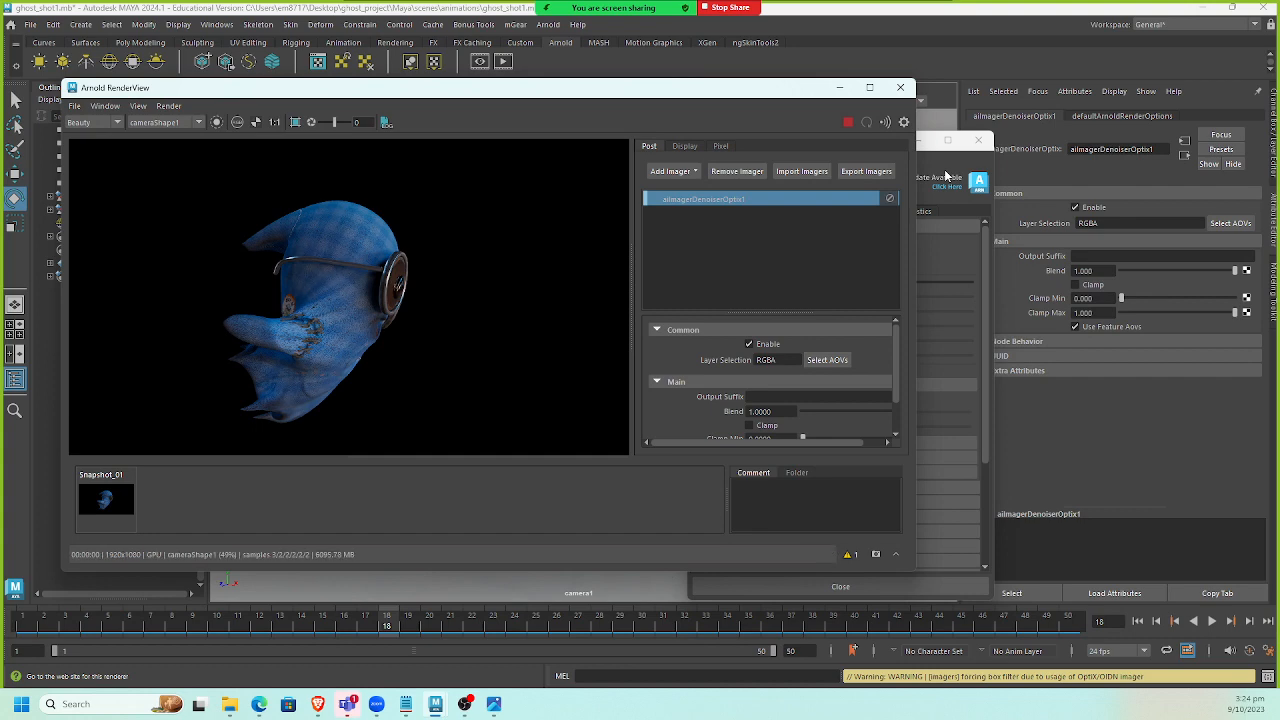
# Close the Render Settings window and set the sky dome light's camera visibility to 1.
pyautogui.click(938, 152)
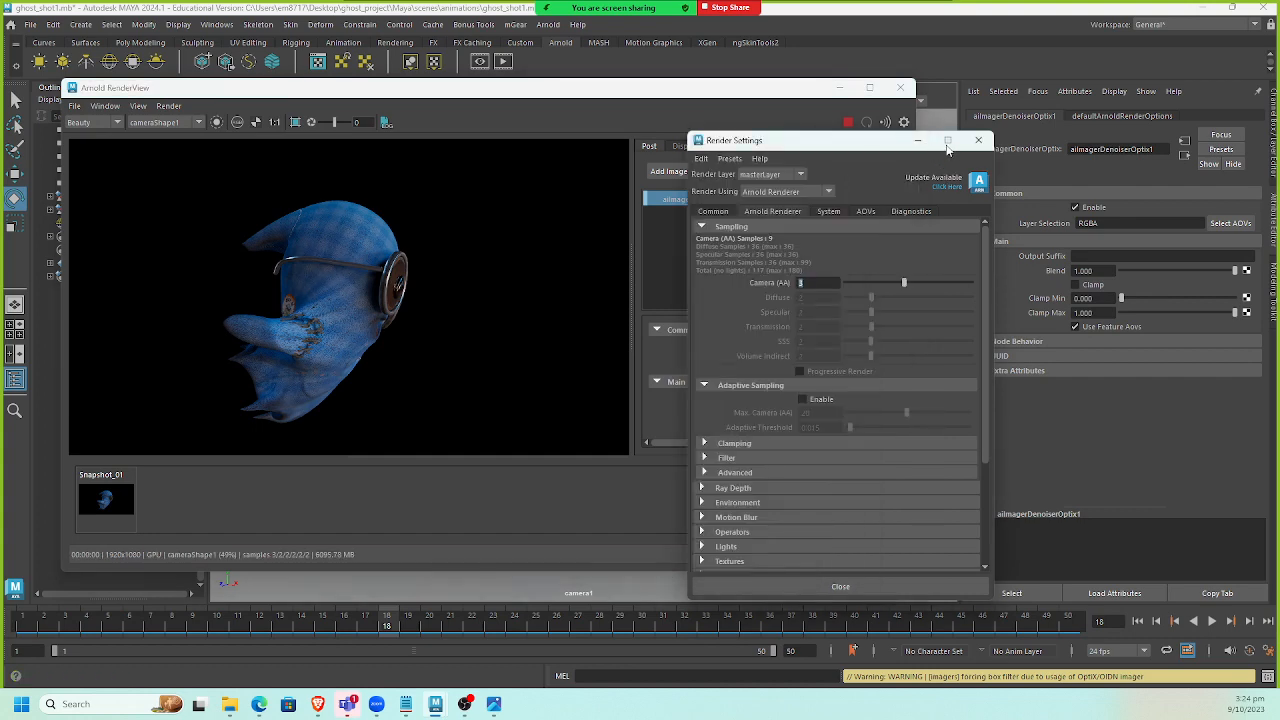
pyautogui.moveTo(875, 145); pyautogui.dragTo(1129, 122)
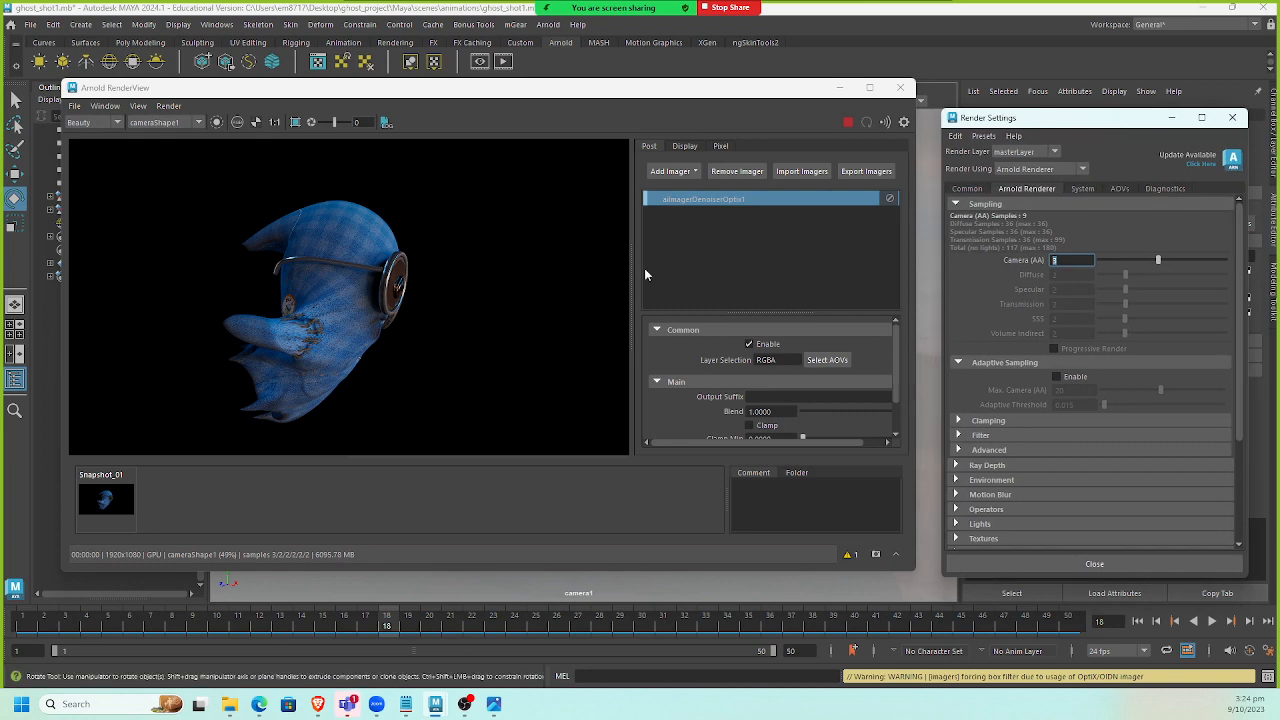
pyautogui.moveTo(630, 92); pyautogui.dragTo(479, 130)
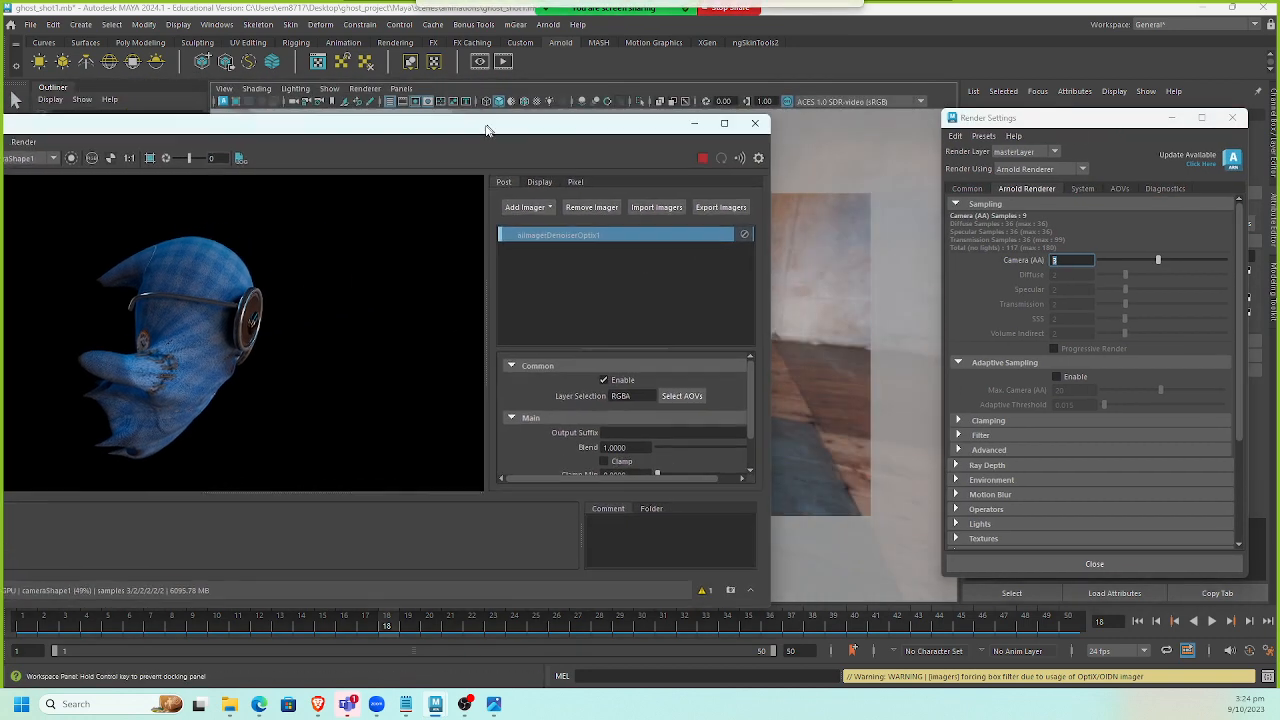
pyautogui.click(1094, 563)
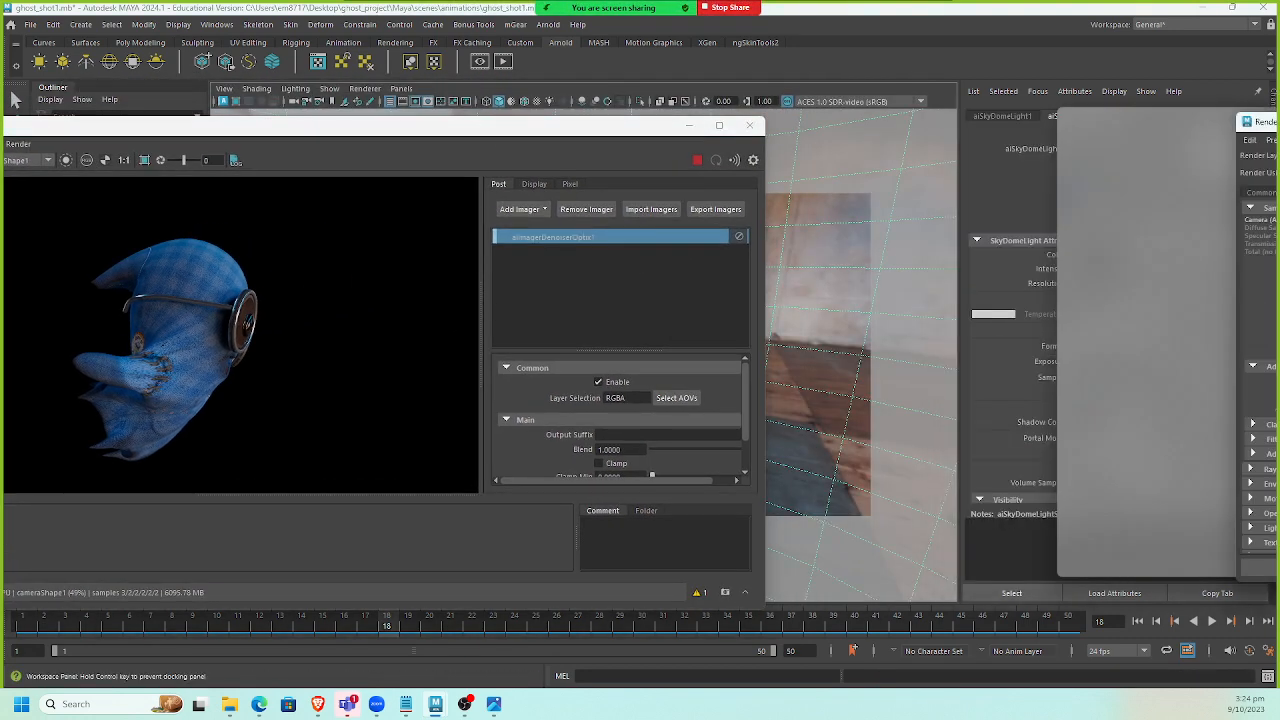
pyautogui.scroll(-3, 1170, 424)
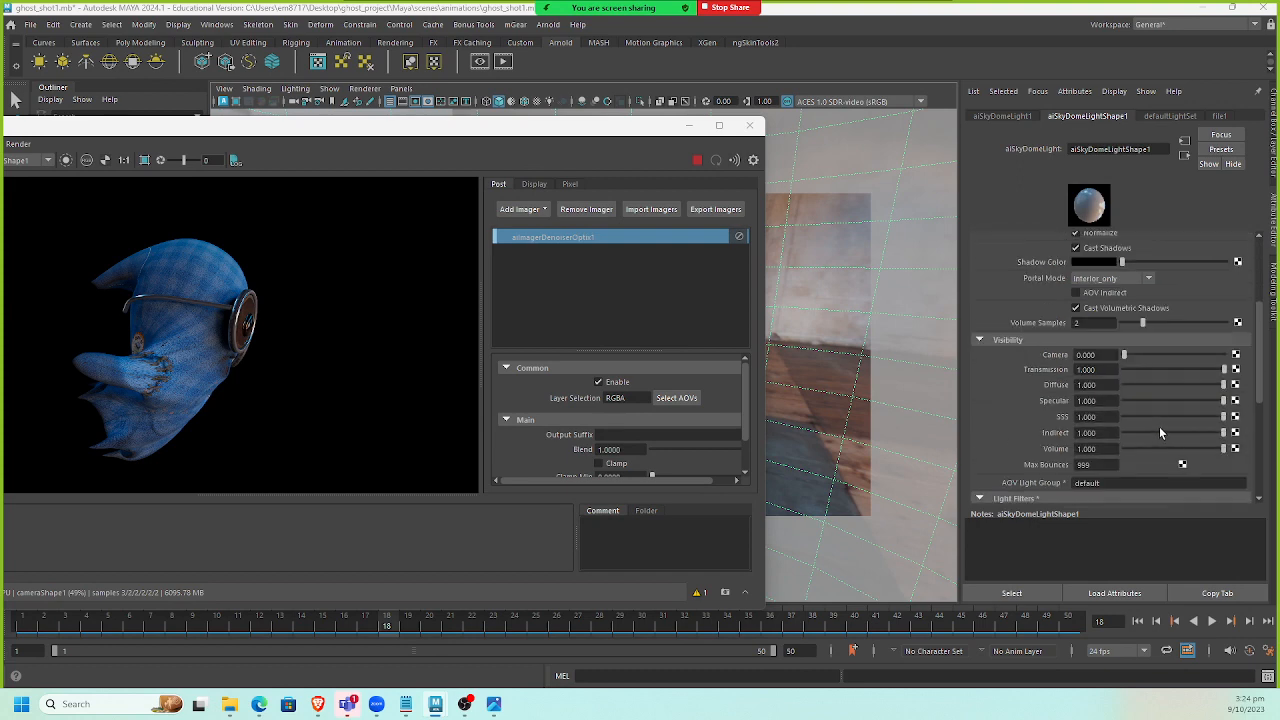
pyautogui.doubleClick(1090, 355)
pyautogui.write('1')
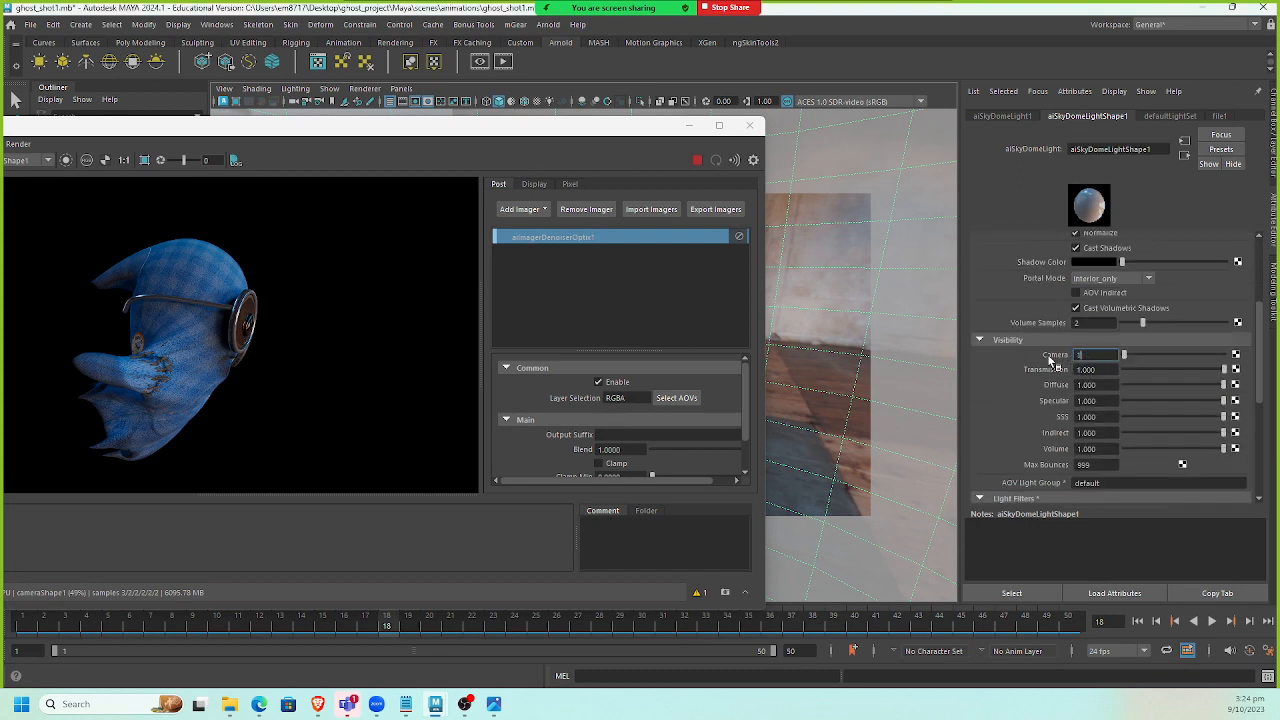
pyautogui.press('Return')
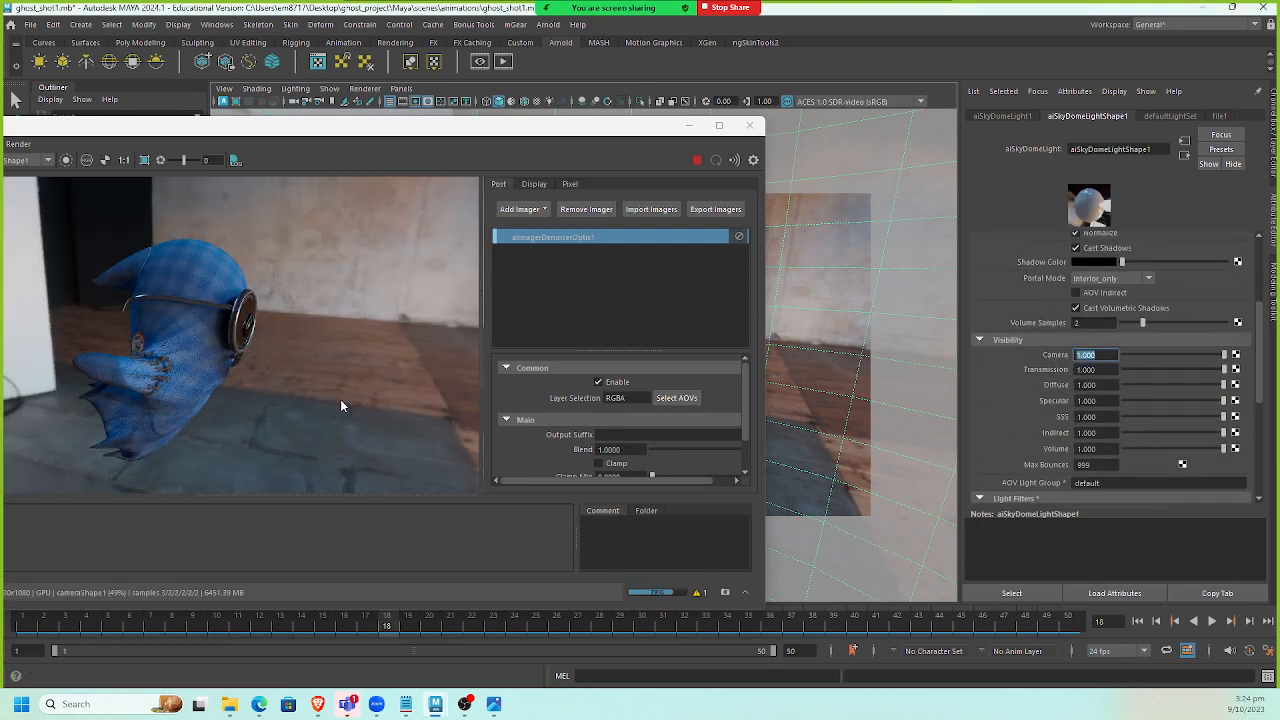
# Toggle the OptiX denoiser imager off and back on to compare the render.
pyautogui.scroll(2, 308, 291)
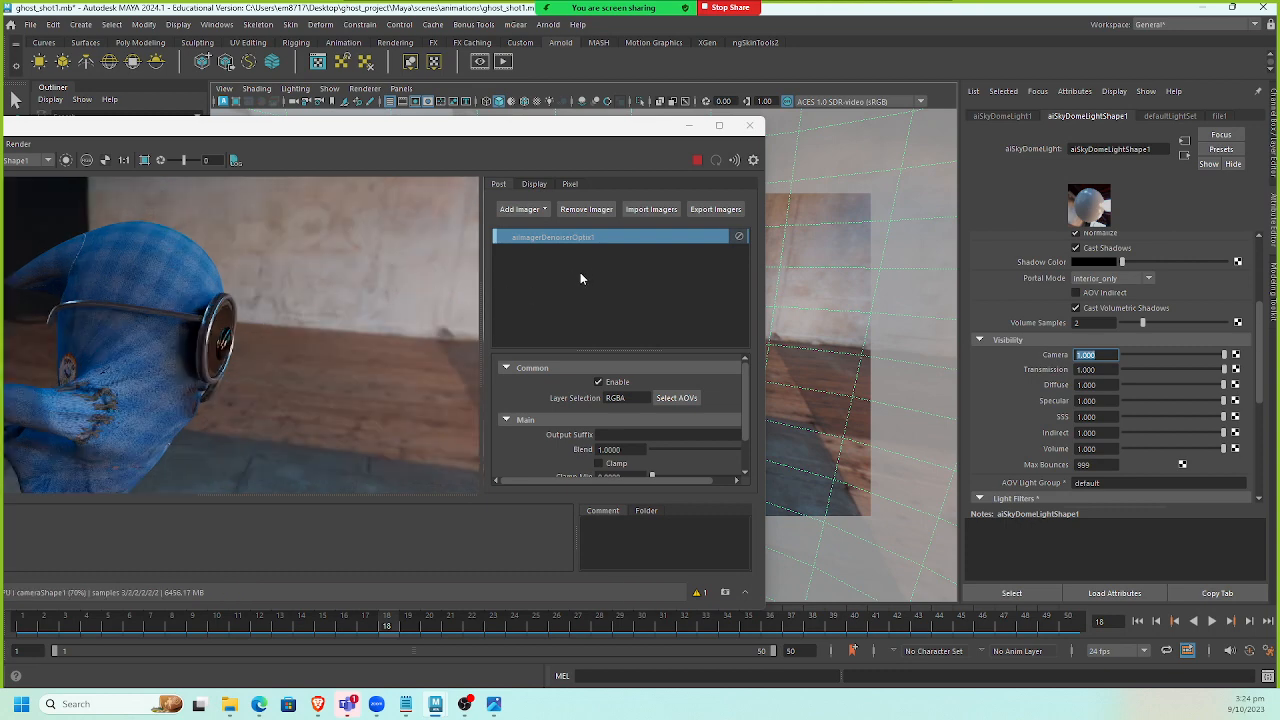
pyautogui.click(600, 383)
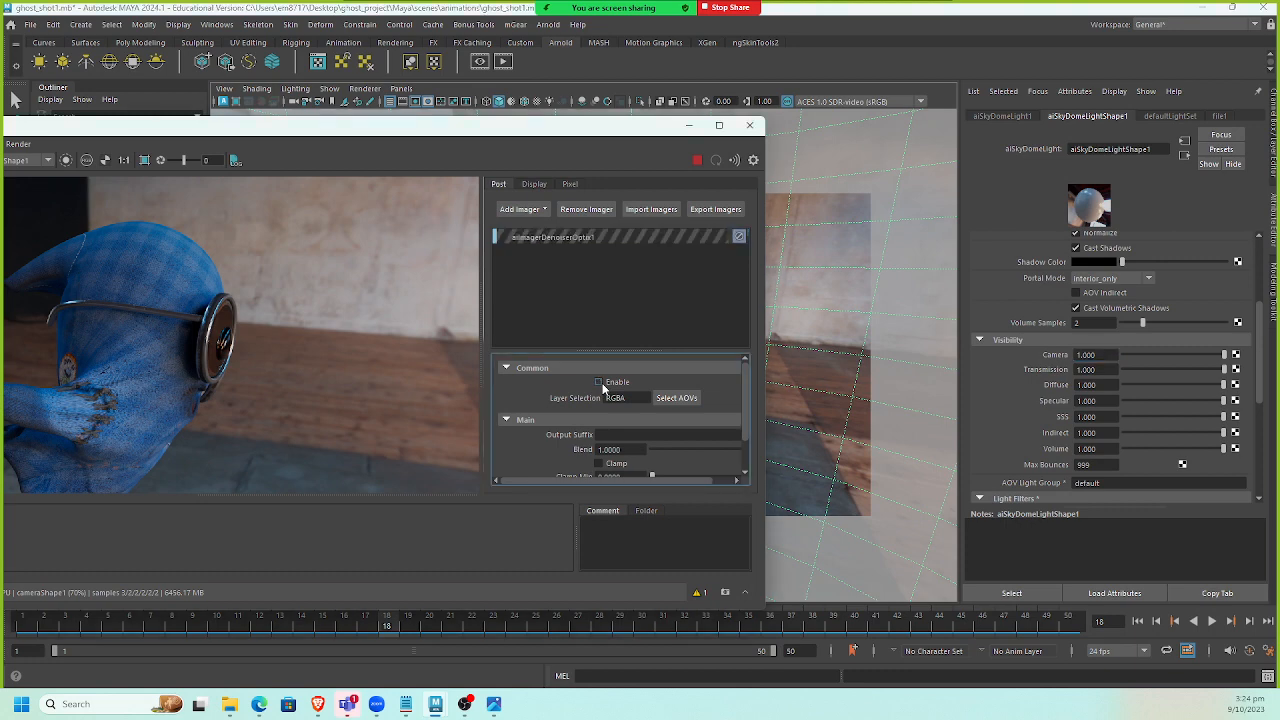
pyautogui.click(649, 295)
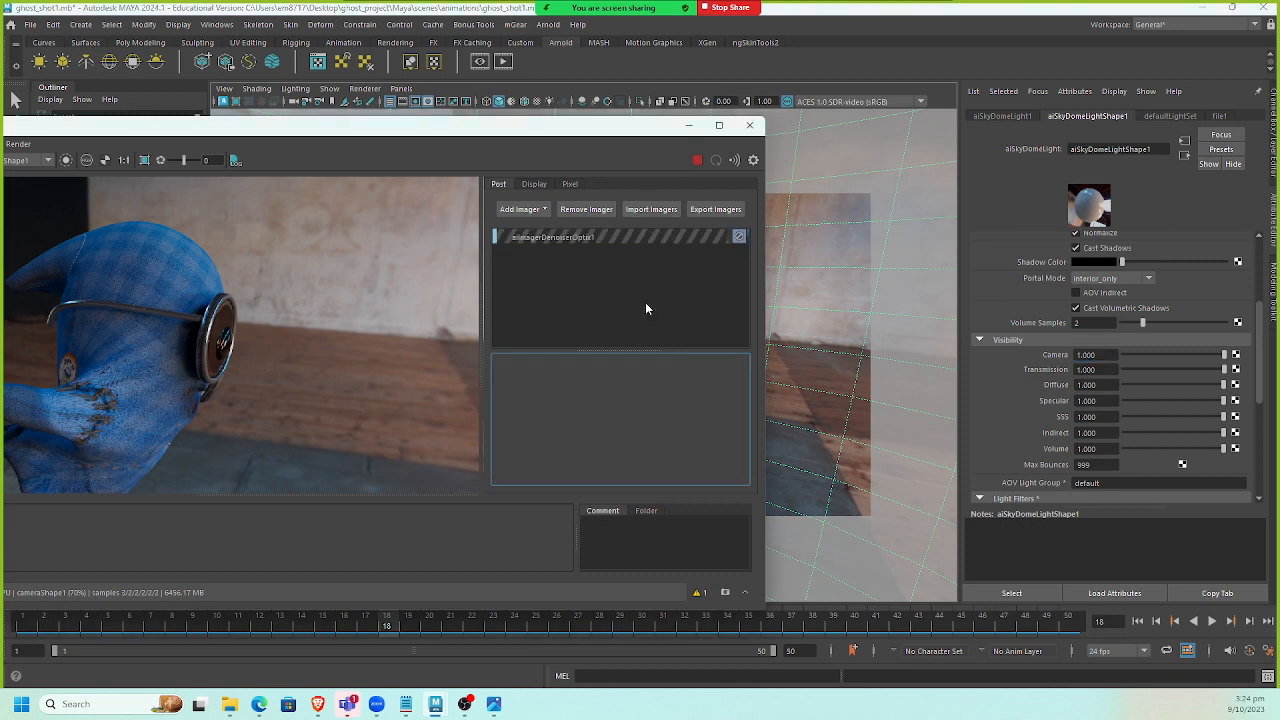
pyautogui.click(656, 236)
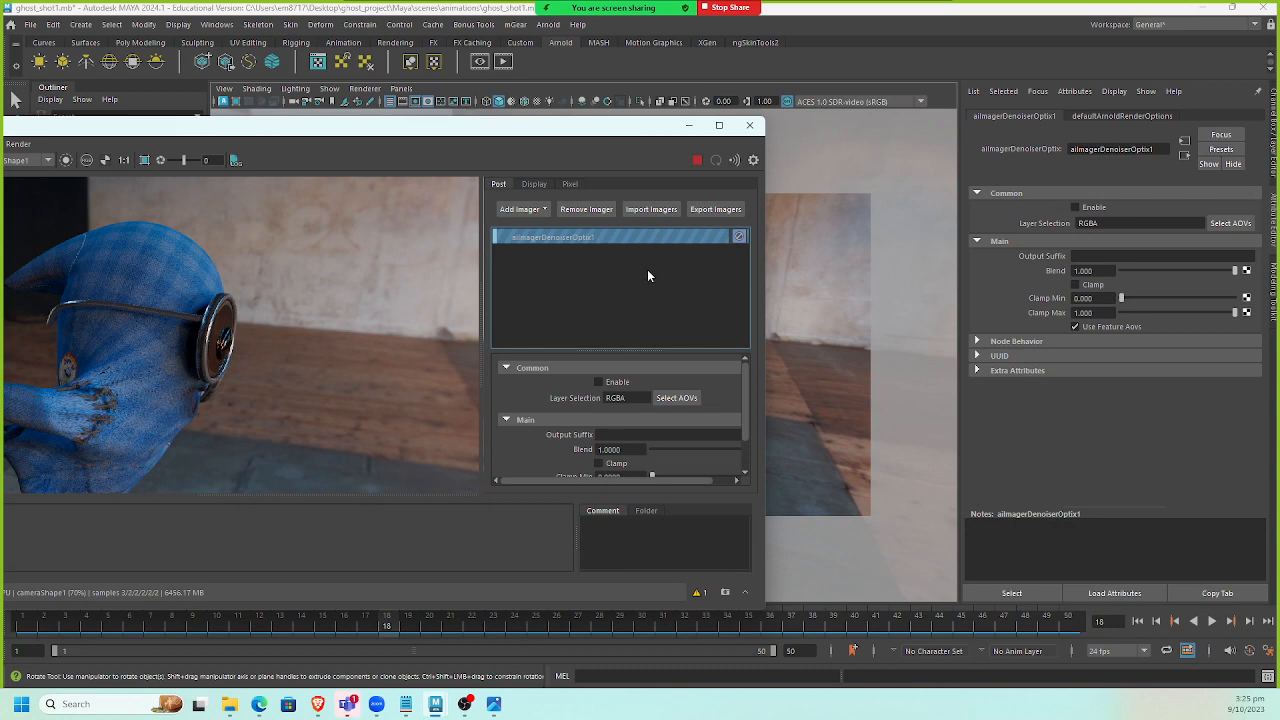
pyautogui.click(598, 381)
pyautogui.scroll(-2, 332, 336)
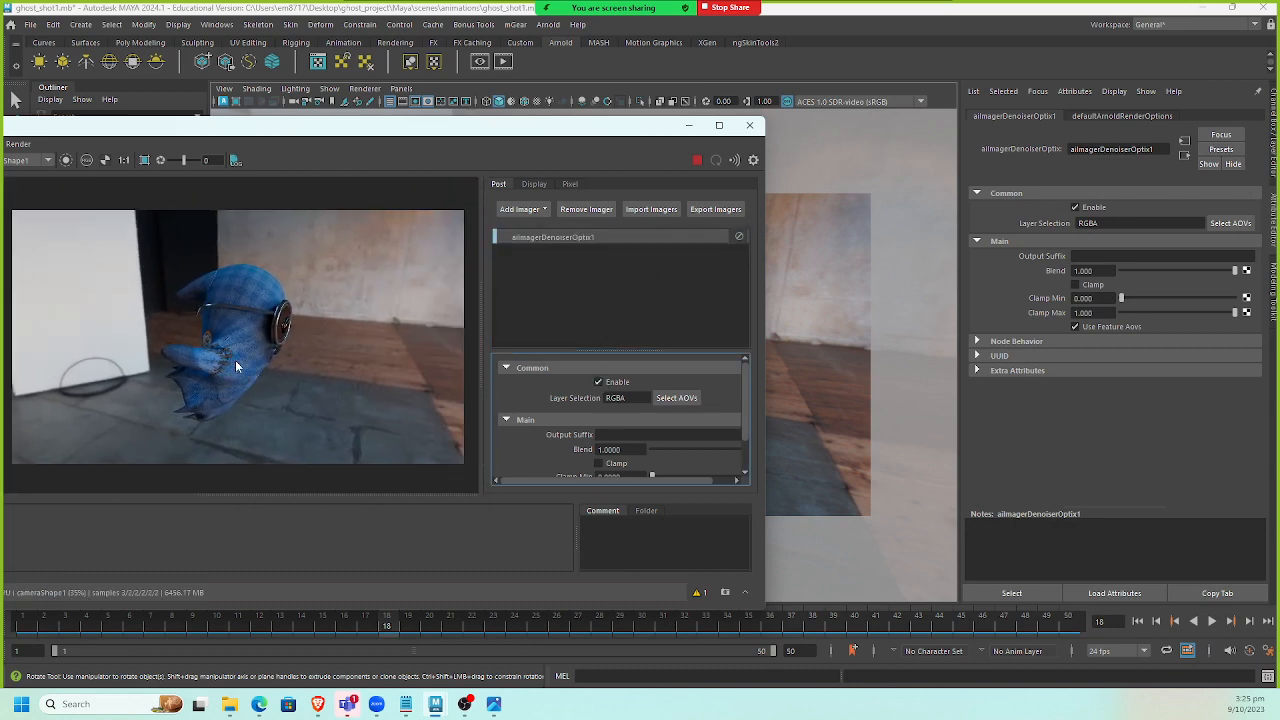
# Close the Arnold render view window.
pyautogui.moveTo(409, 135); pyautogui.dragTo(515, 112)
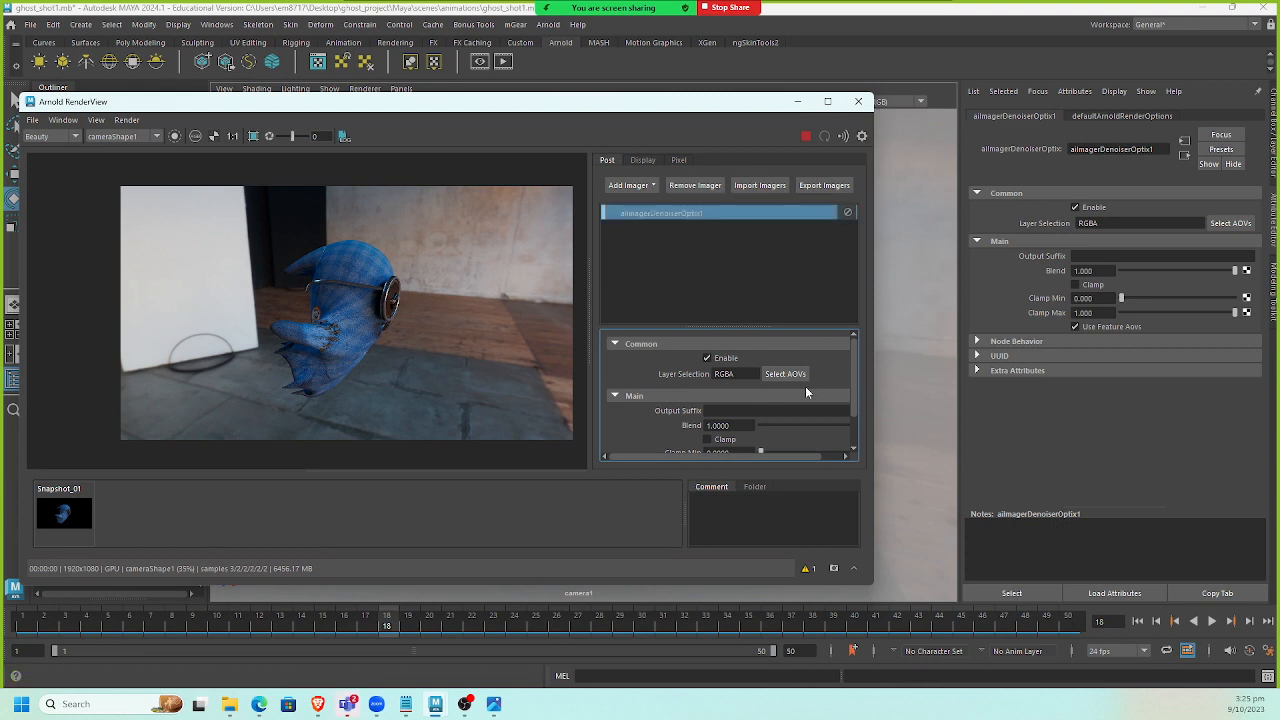
pyautogui.scroll(-2, 808, 386)
pyautogui.scroll(1, 808, 386)
pyautogui.scroll(1, 810, 393)
pyautogui.click(798, 103)
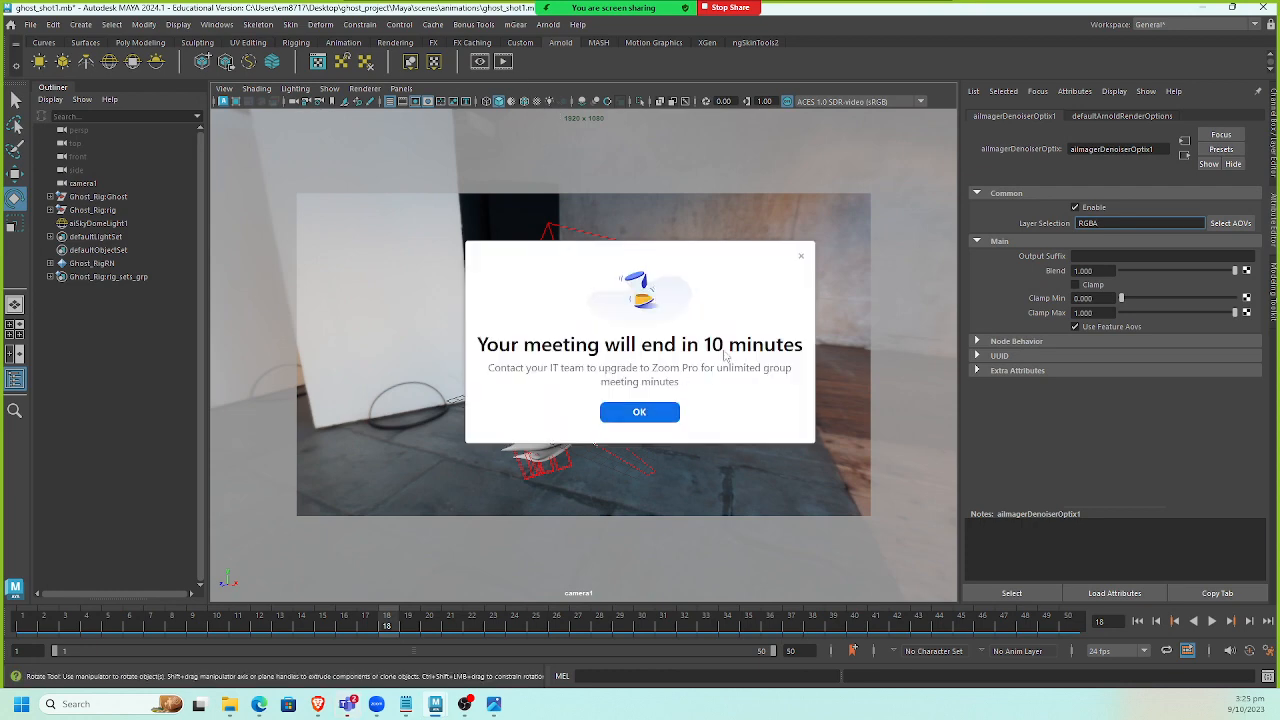
pyautogui.click(800, 256)
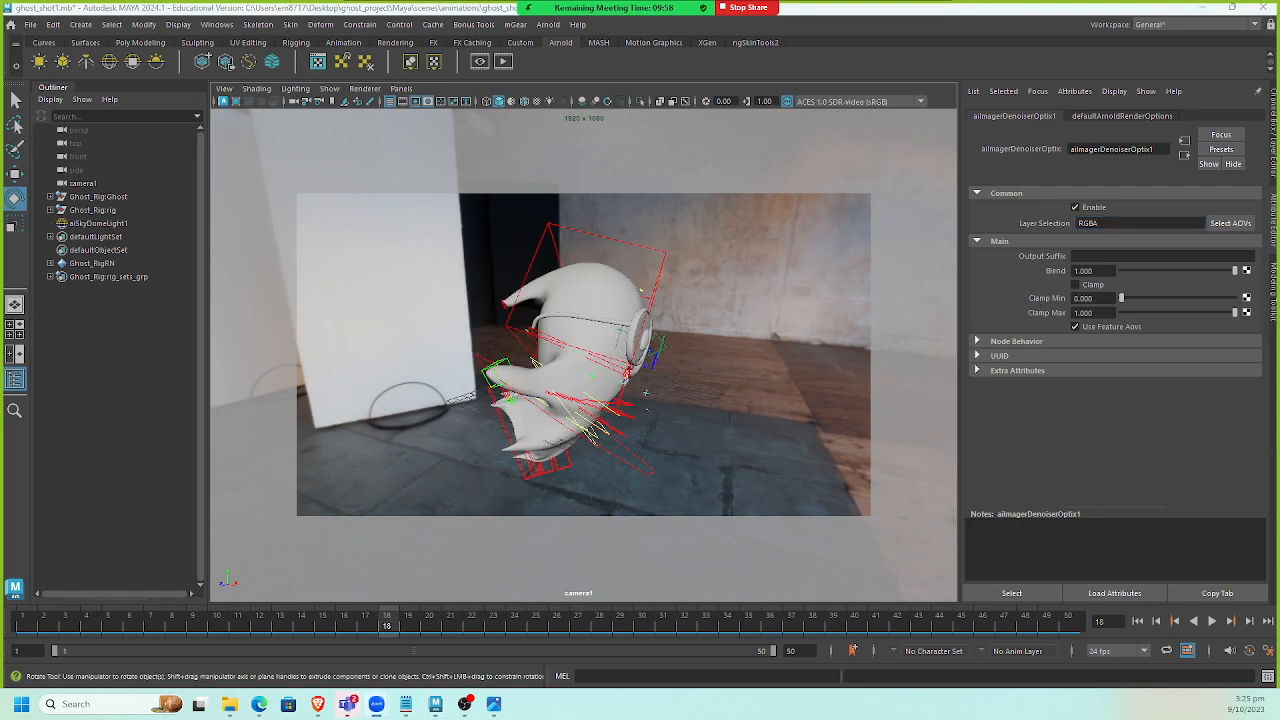
# Switch the menu set to Rendering.
pyautogui.click(548, 24)
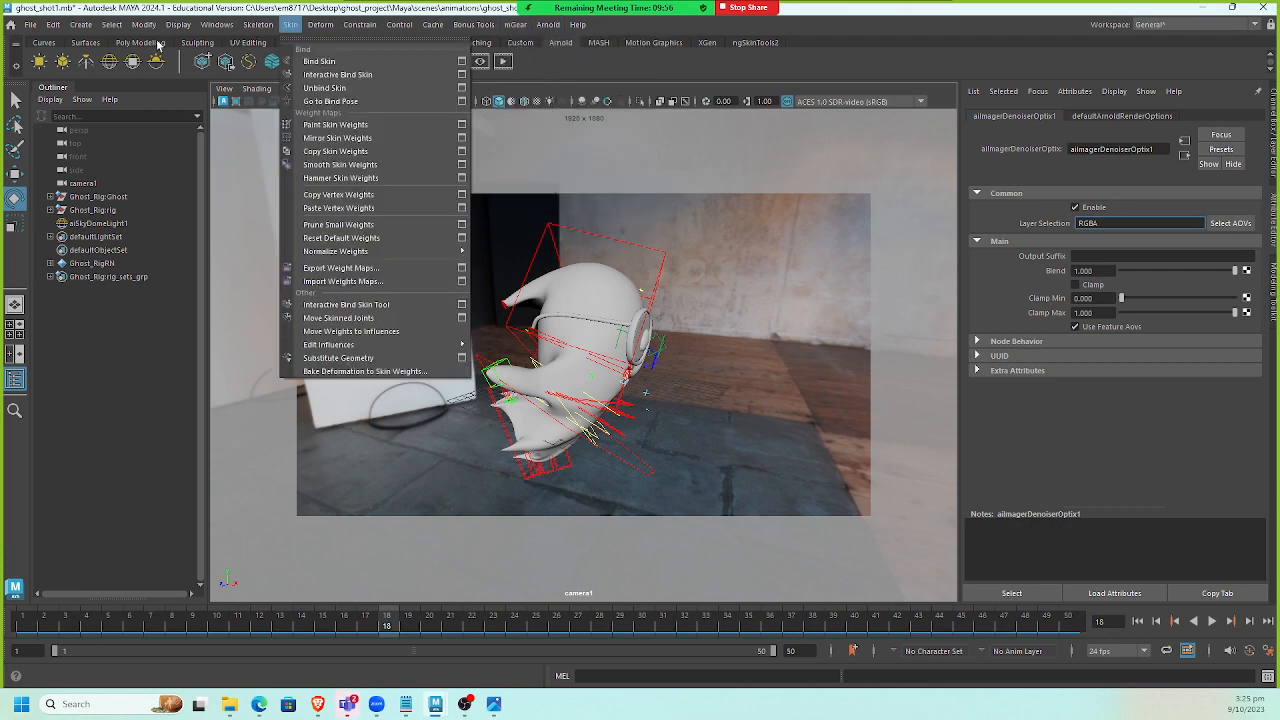
pyautogui.moveTo(46, 29)
pyautogui.click(1205, 25)
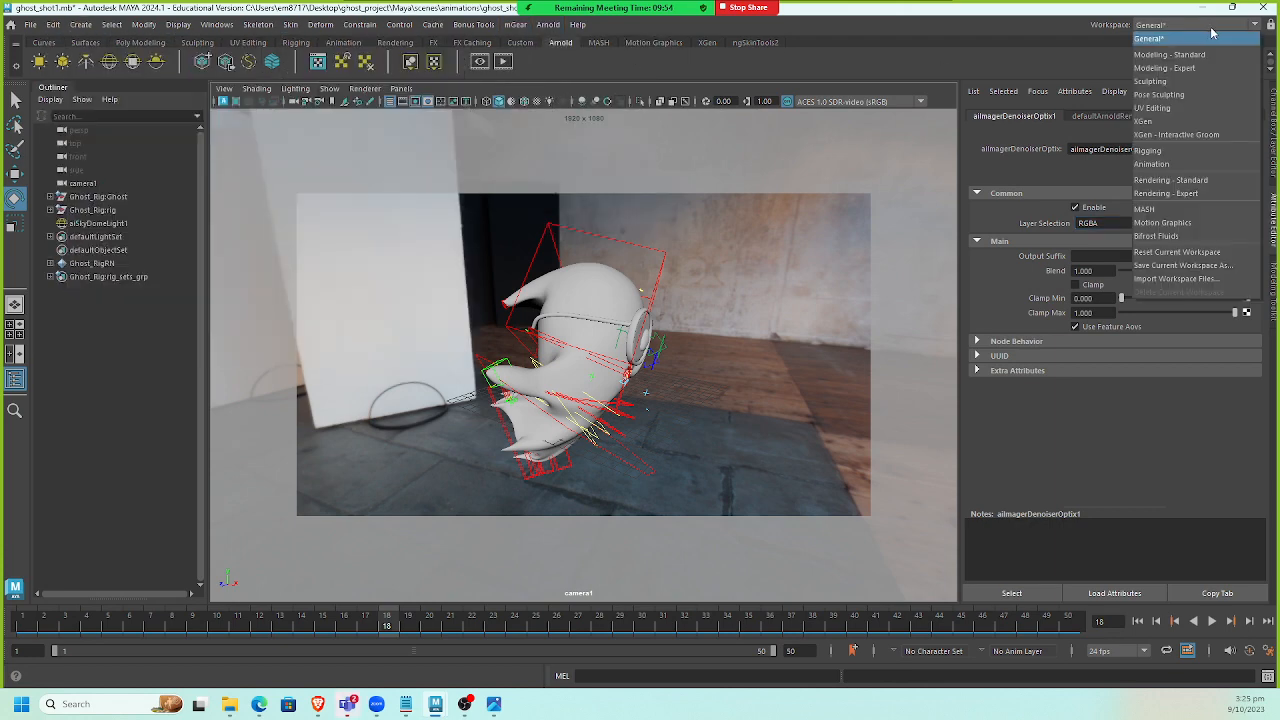
pyautogui.click(849, 67)
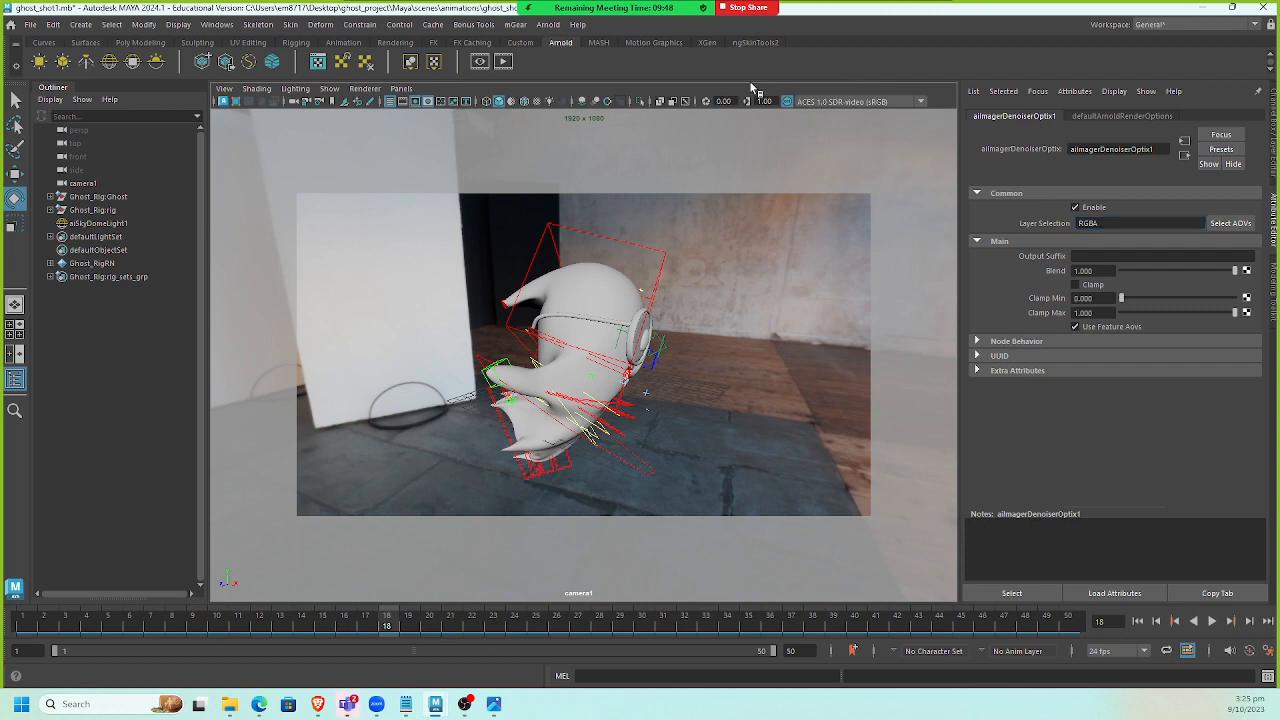
pyautogui.press('F5')
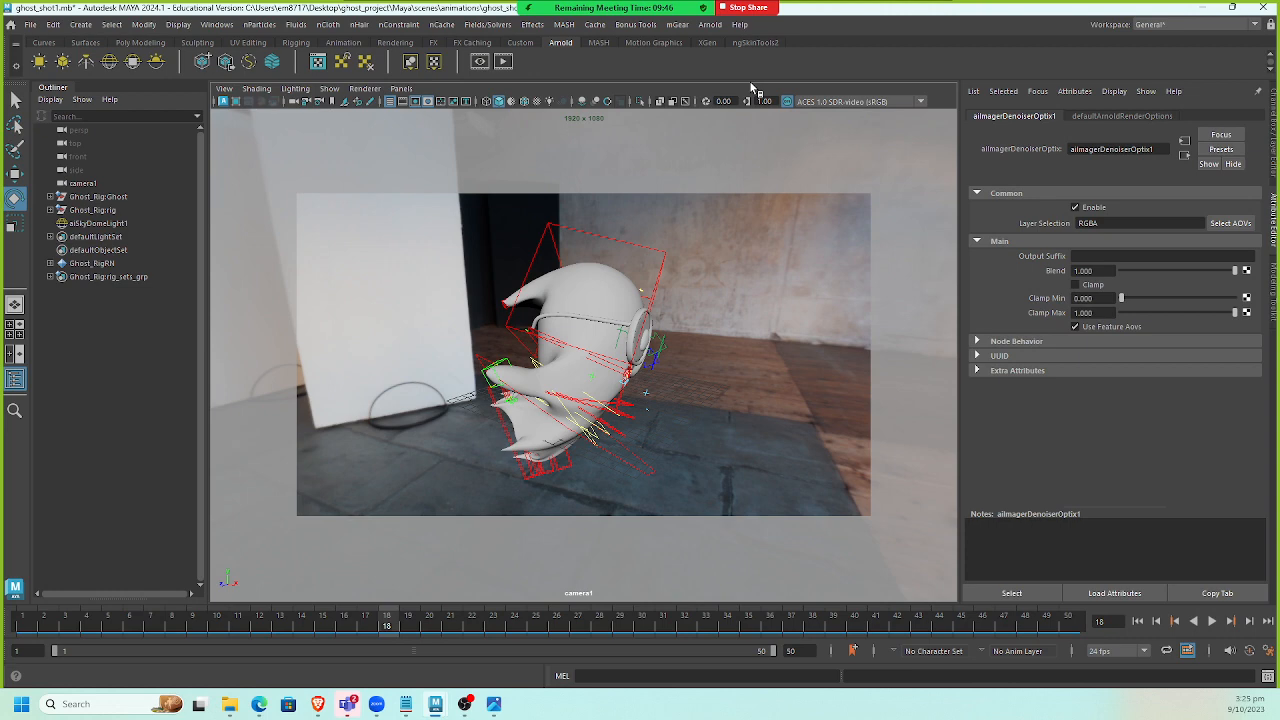
pyautogui.press('F6')
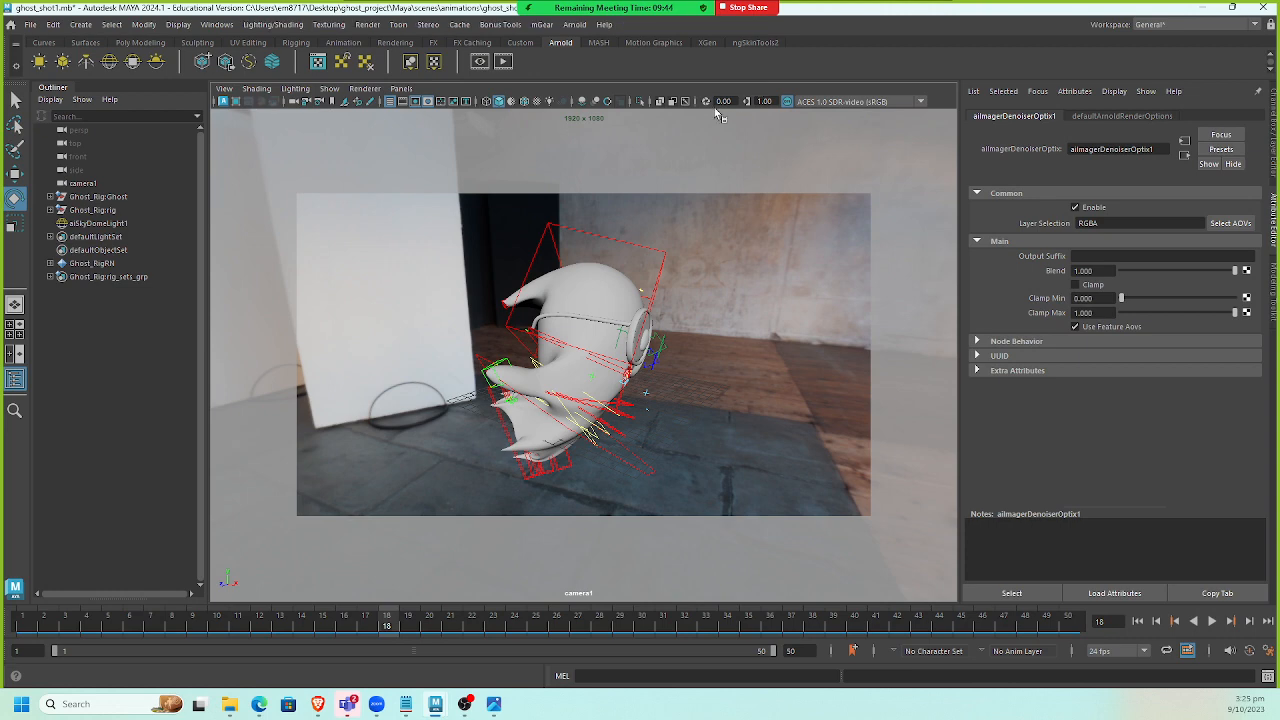
# Open the Render Sequence options and set the alternate output file location to the project's images folder.
pyautogui.click(367, 24)
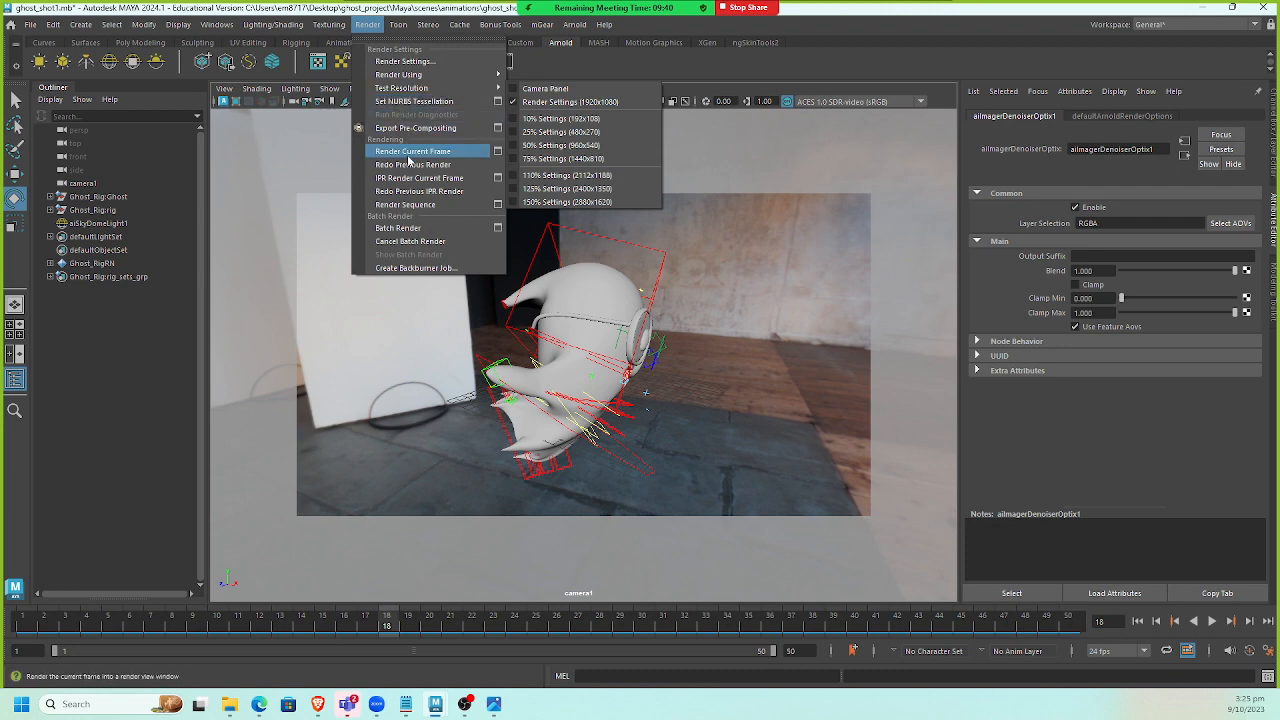
pyautogui.click(498, 204)
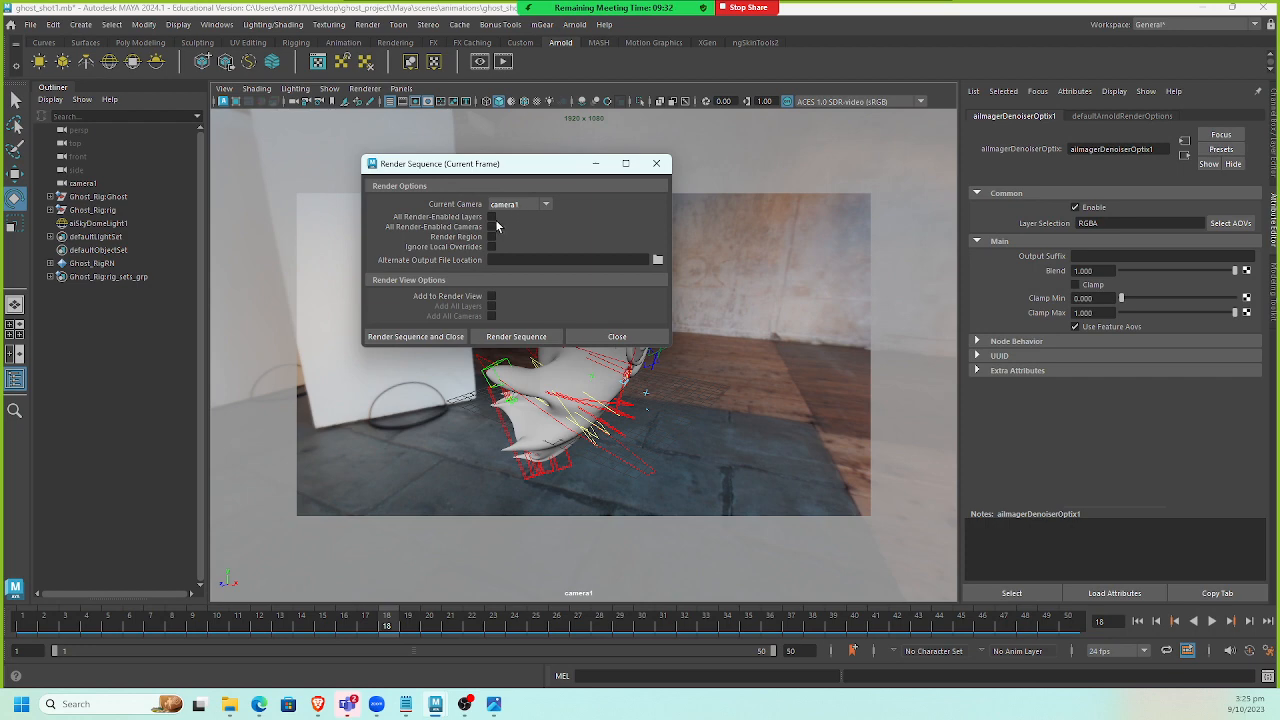
pyautogui.click(658, 260)
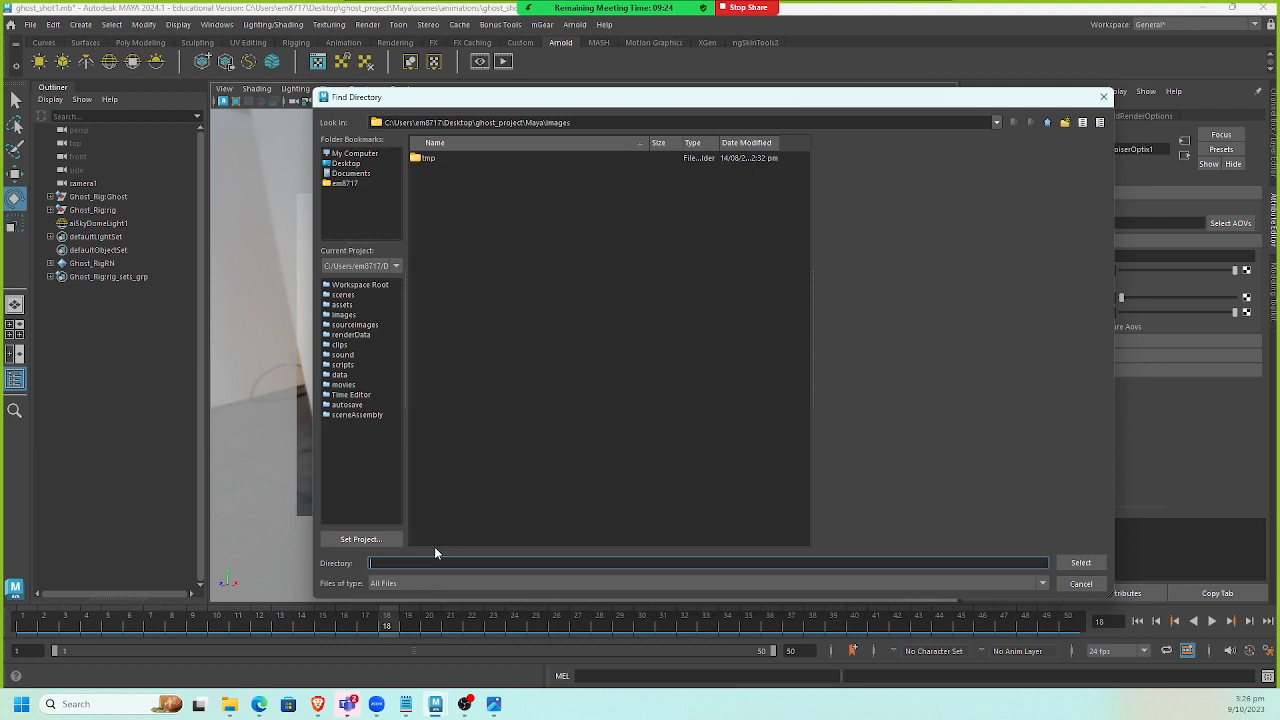
pyautogui.write('ghost')
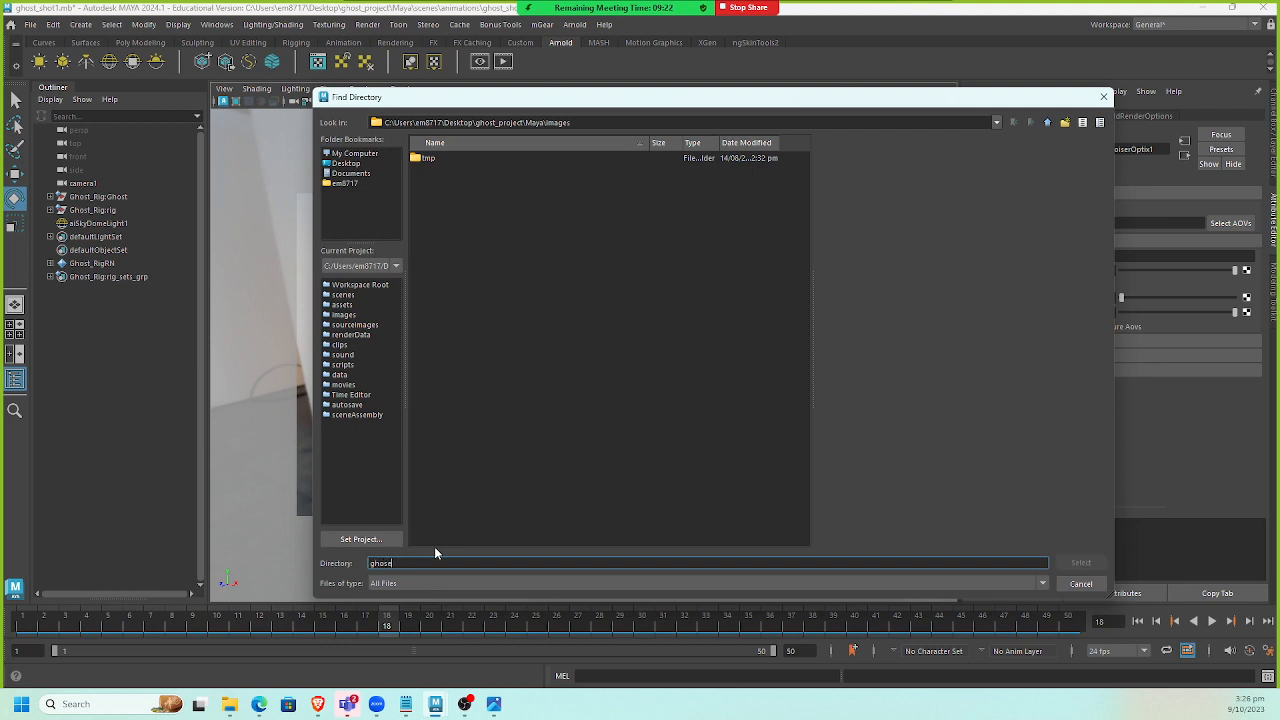
pyautogui.write('_shot1_render')
pyautogui.hotkey('ctrl', 'a')
pyautogui.hotkey('ctrl', 'c')
pyautogui.press('BackSpace')
pyautogui.click(1081, 562)
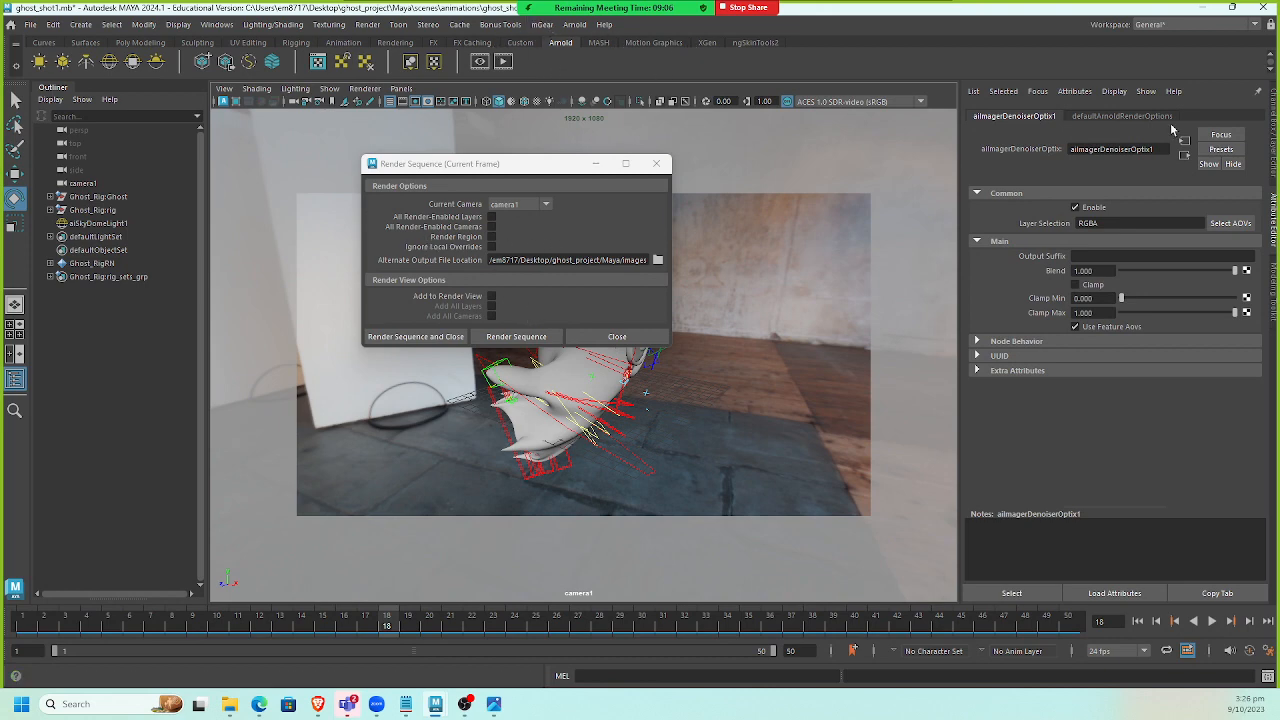
# Open Render Settings and set the file name prefix to ghost_shot1_render.
pyautogui.click(216, 25)
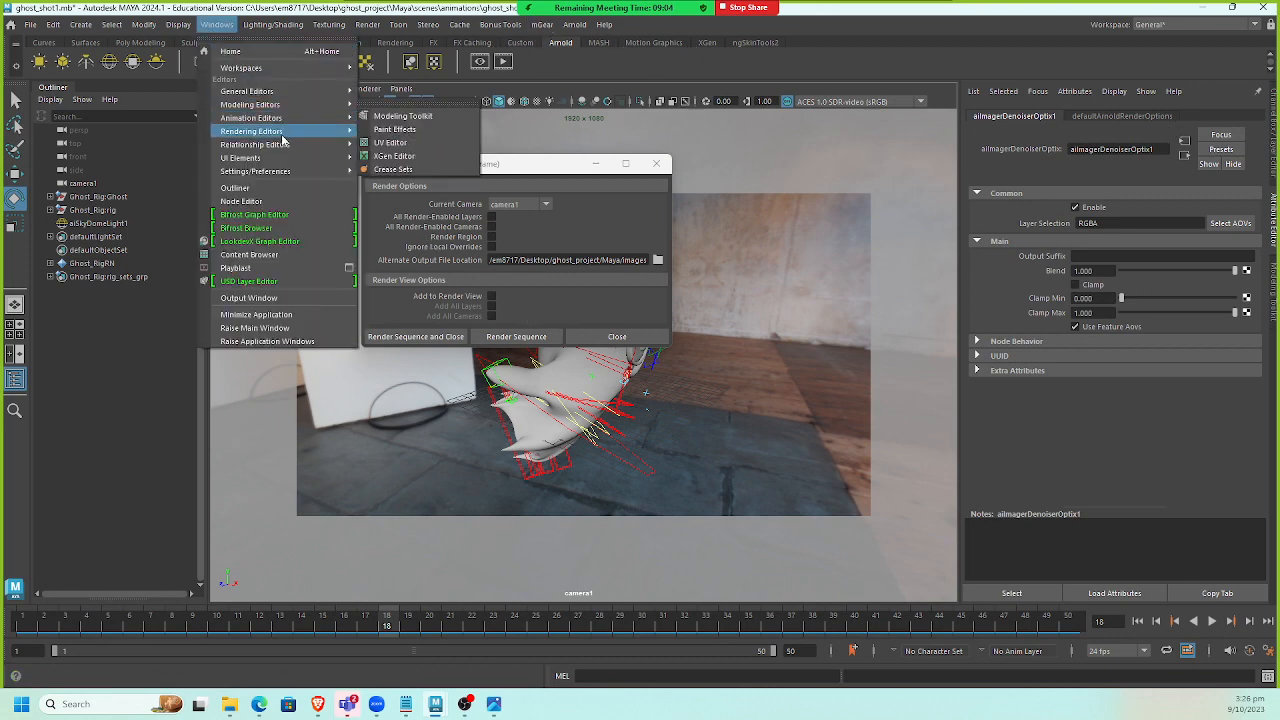
pyautogui.moveTo(288, 171)
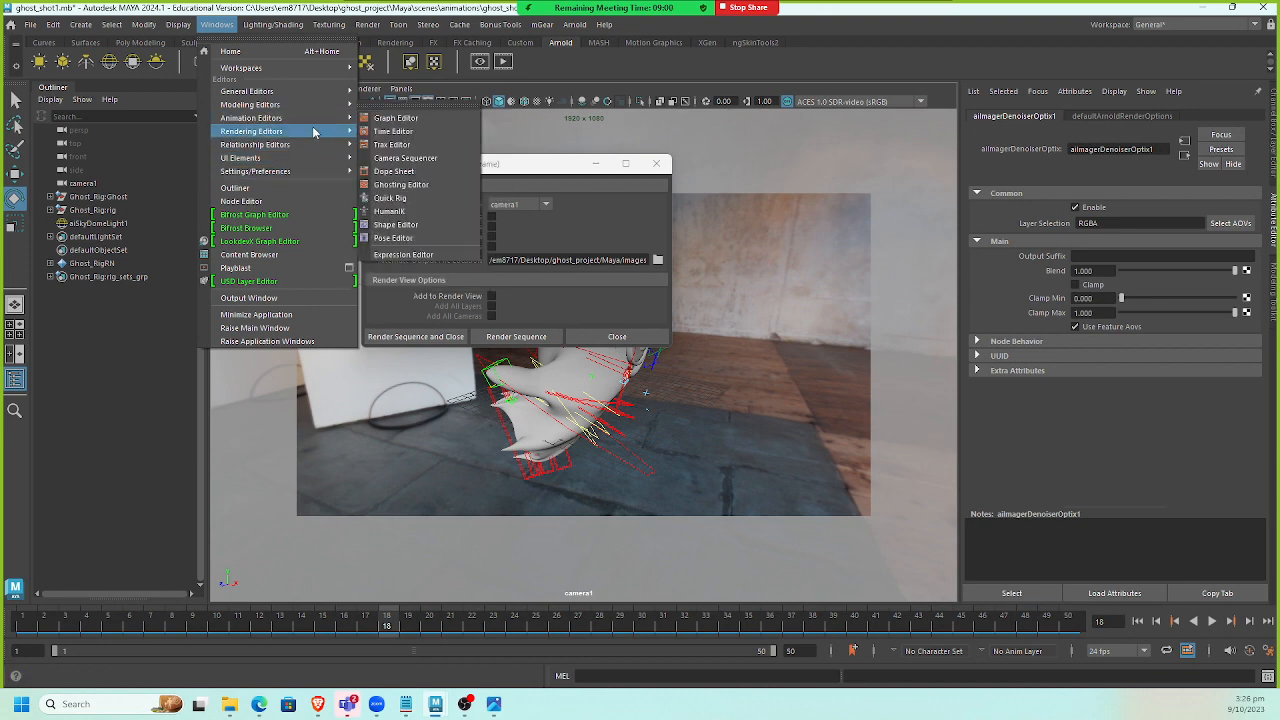
pyautogui.moveTo(330, 131)
pyautogui.click(407, 145)
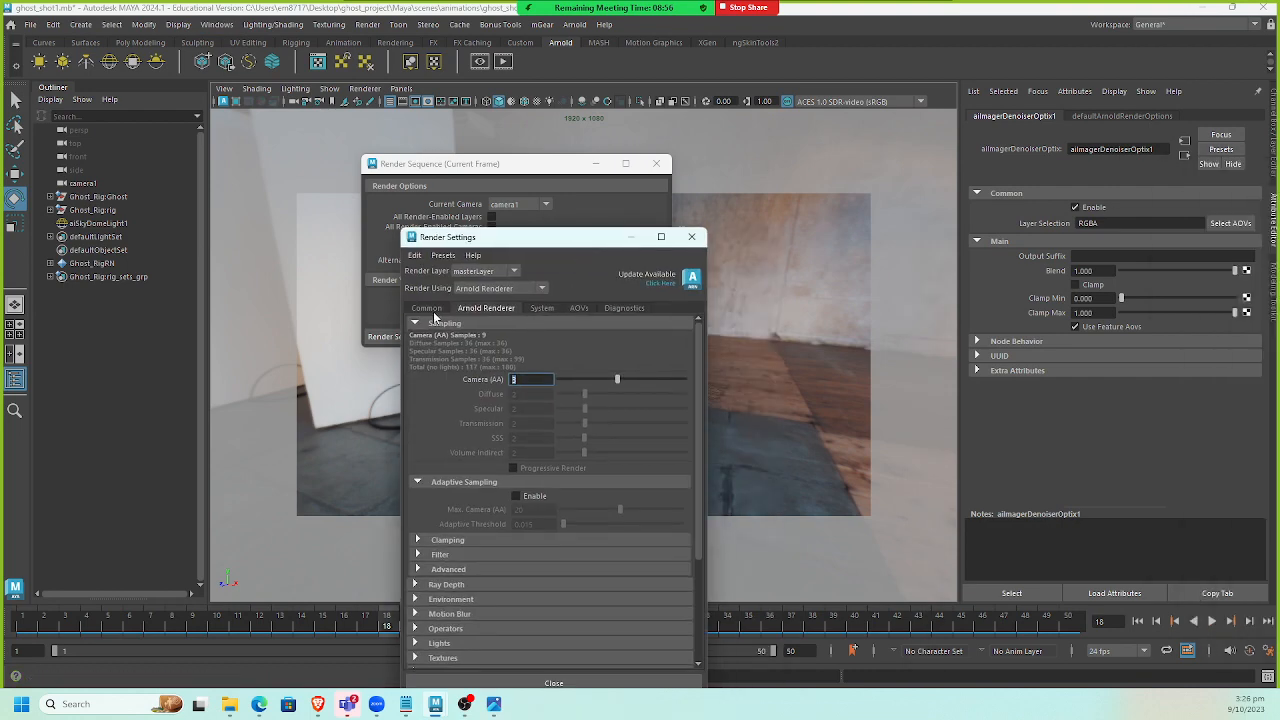
pyautogui.scroll(3, 537, 346)
pyautogui.click(608, 378)
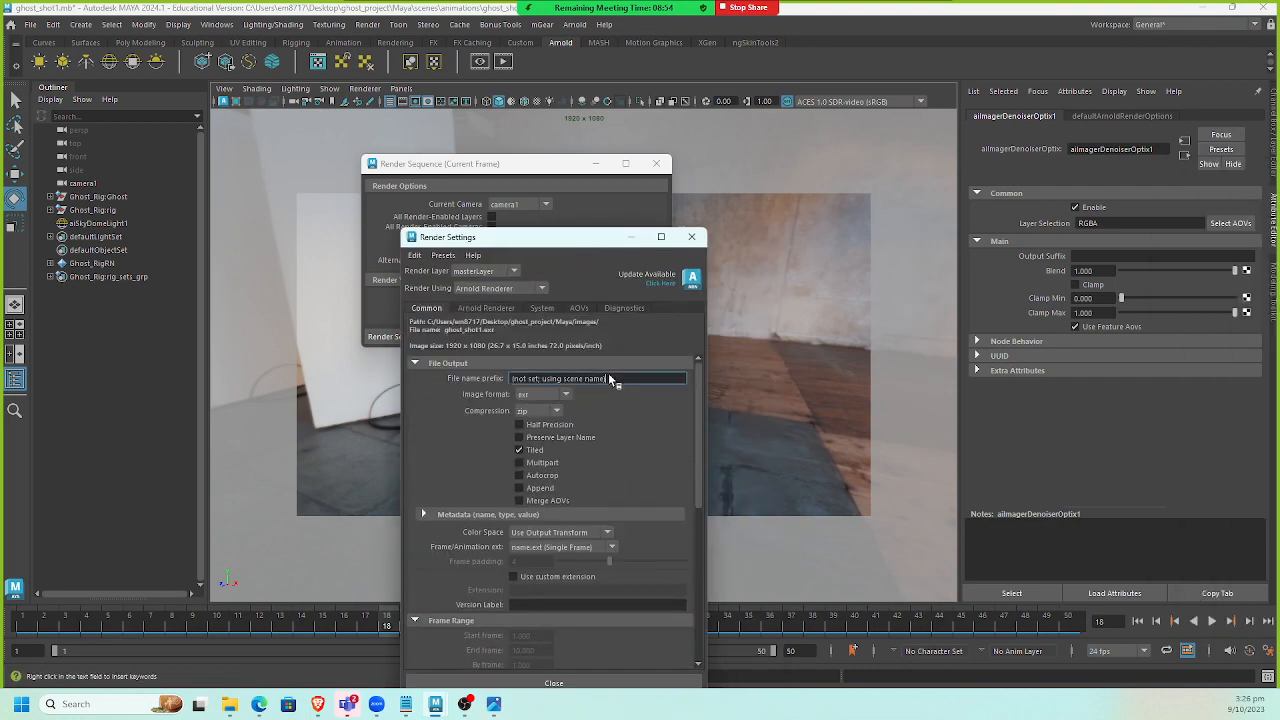
pyautogui.hotkey('ctrl', 'v')
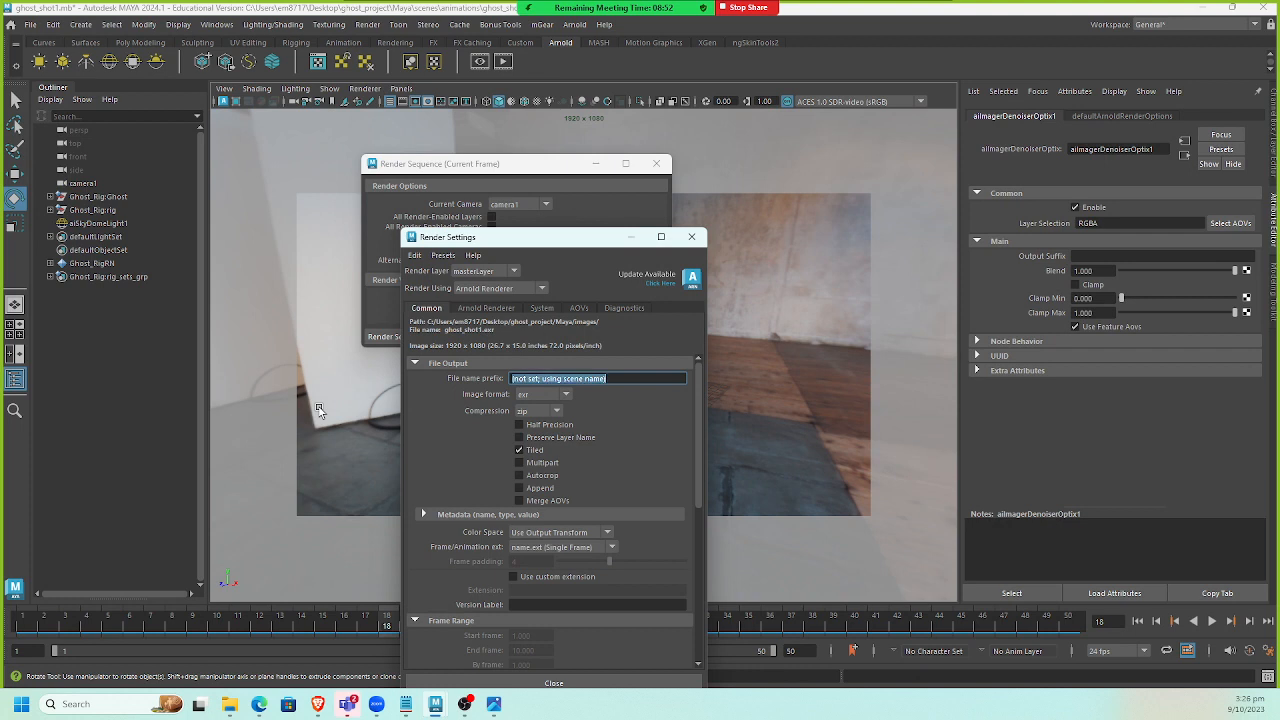
pyautogui.press('Return')
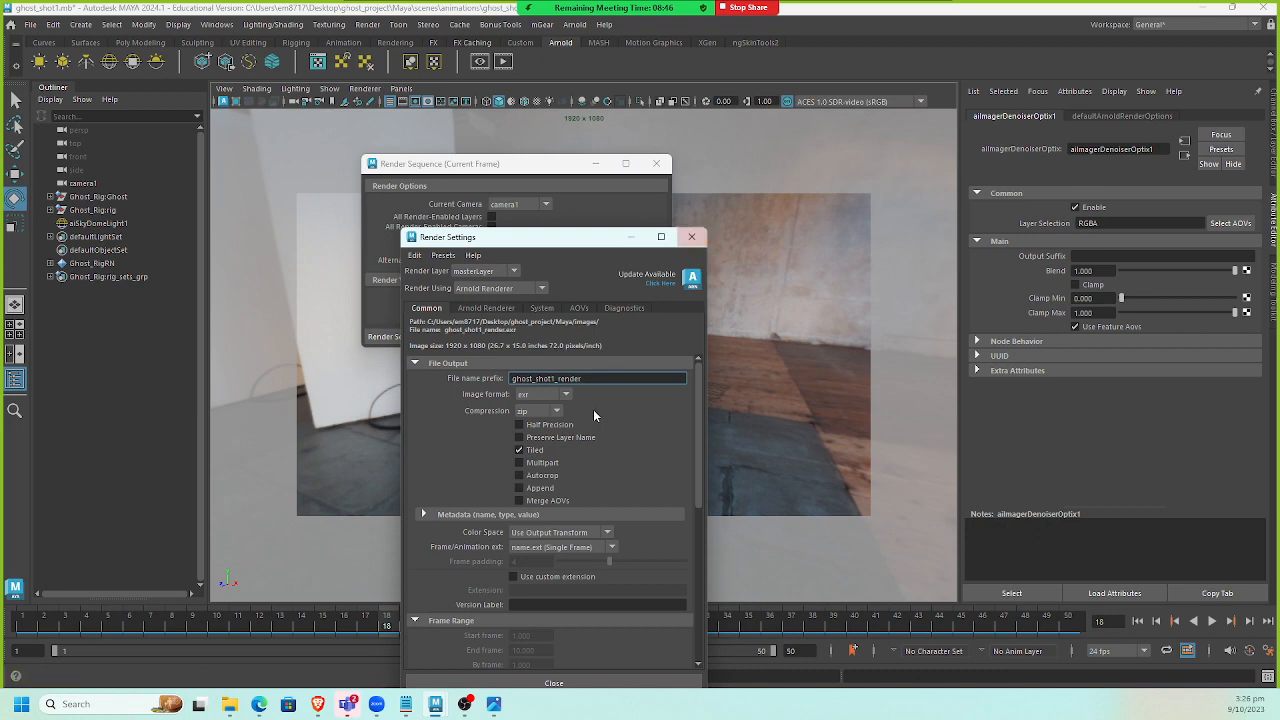
# Set the frame/animation extension to name.#.ext and the end frame to 50 in Render Settings, then close it.
pyautogui.moveTo(490, 238); pyautogui.dragTo(207, 141)
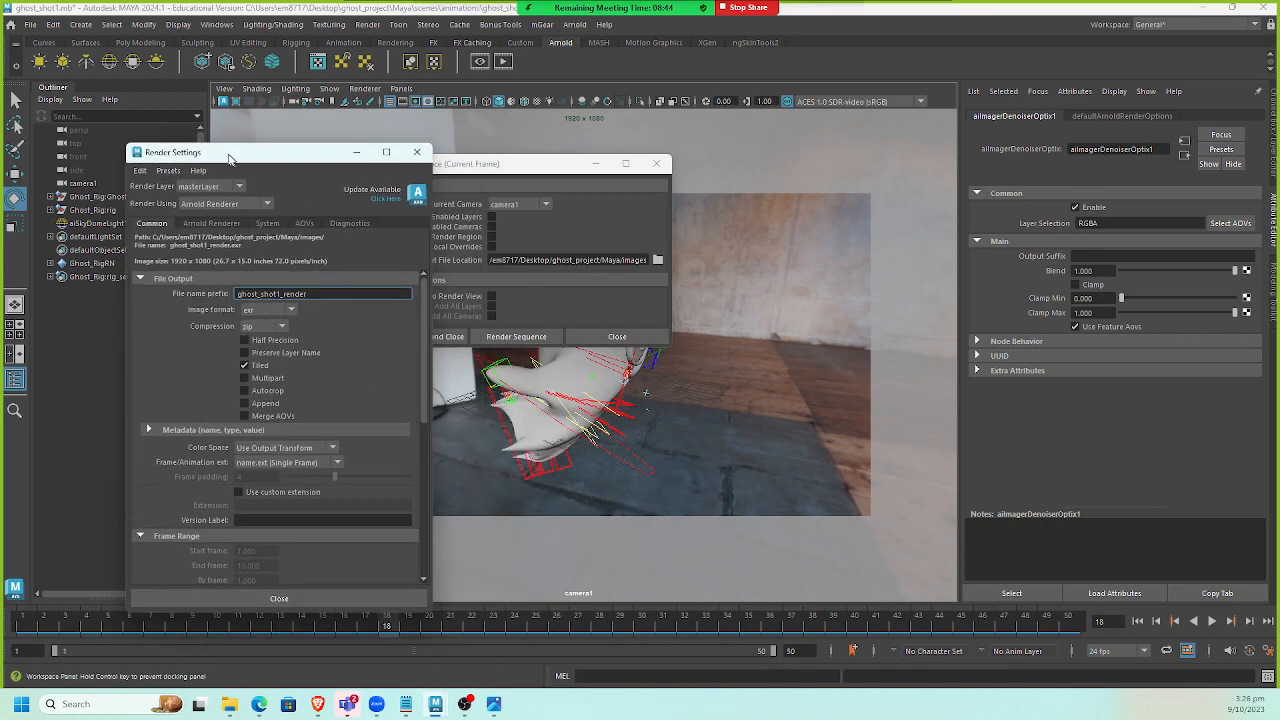
pyautogui.click(274, 452)
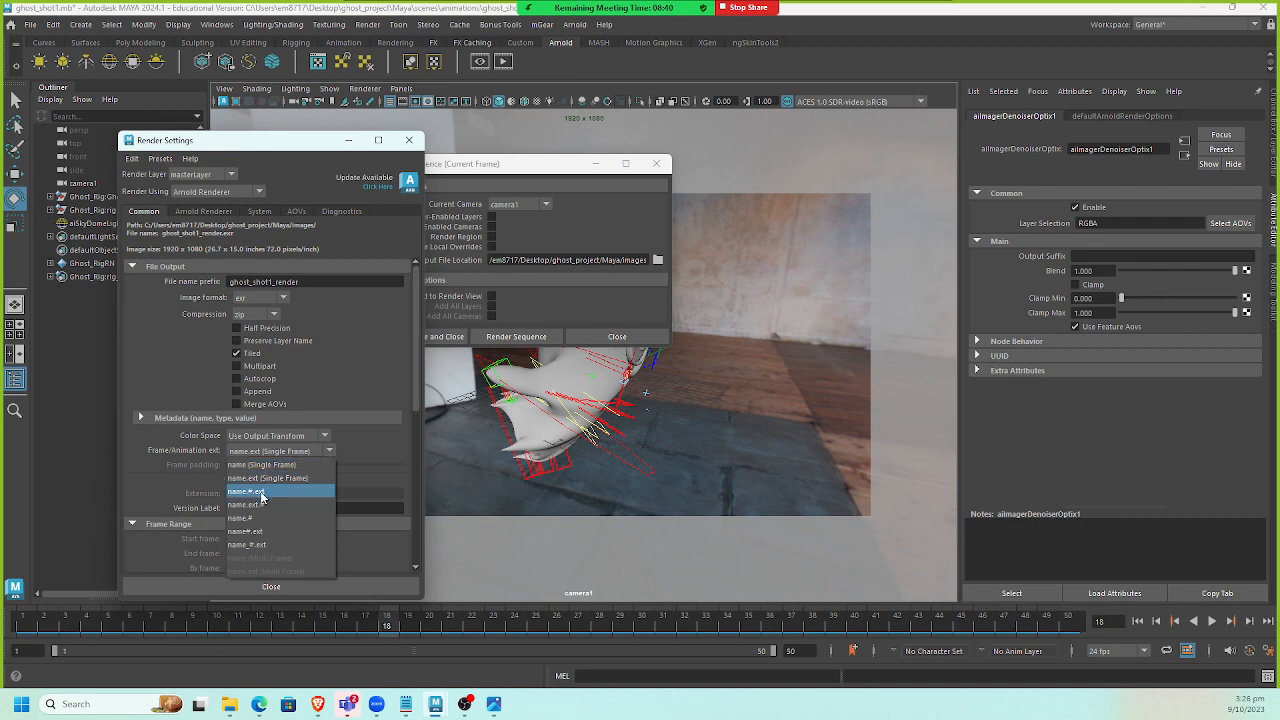
pyautogui.click(260, 494)
pyautogui.scroll(-1, 266, 490)
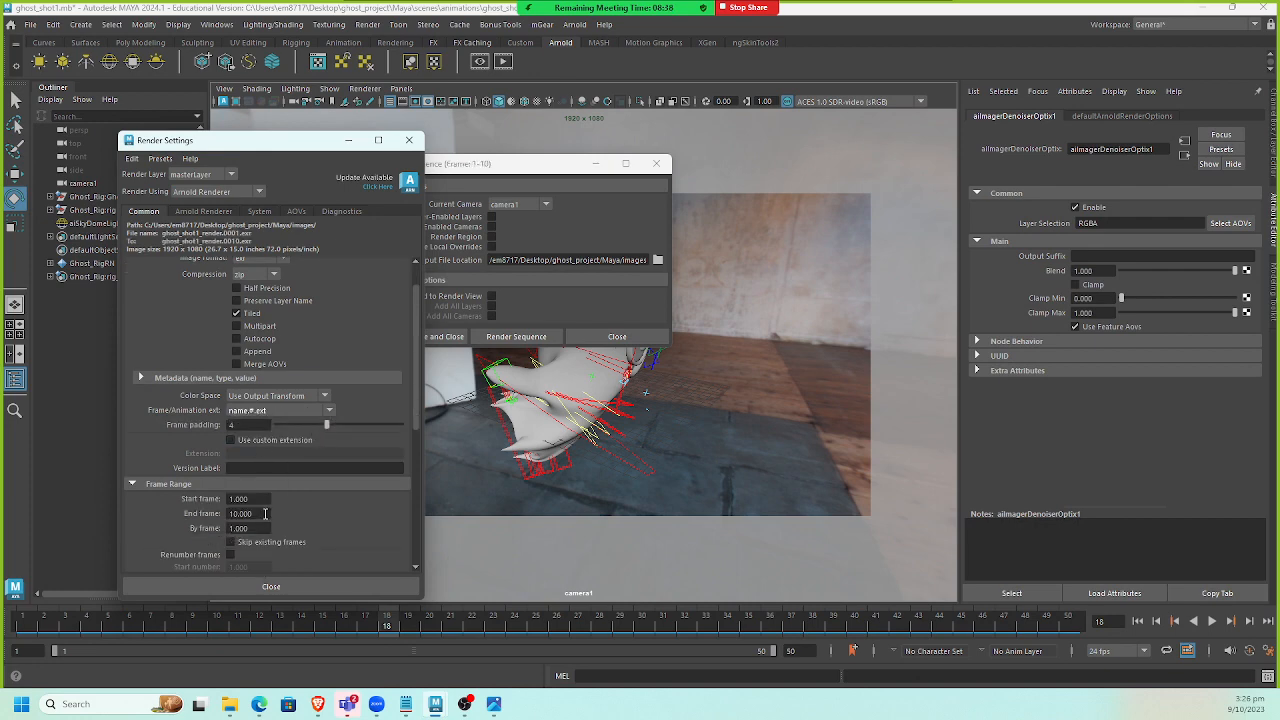
pyautogui.click(265, 513)
pyautogui.write('50')
pyautogui.press('Return')
pyautogui.click(294, 588)
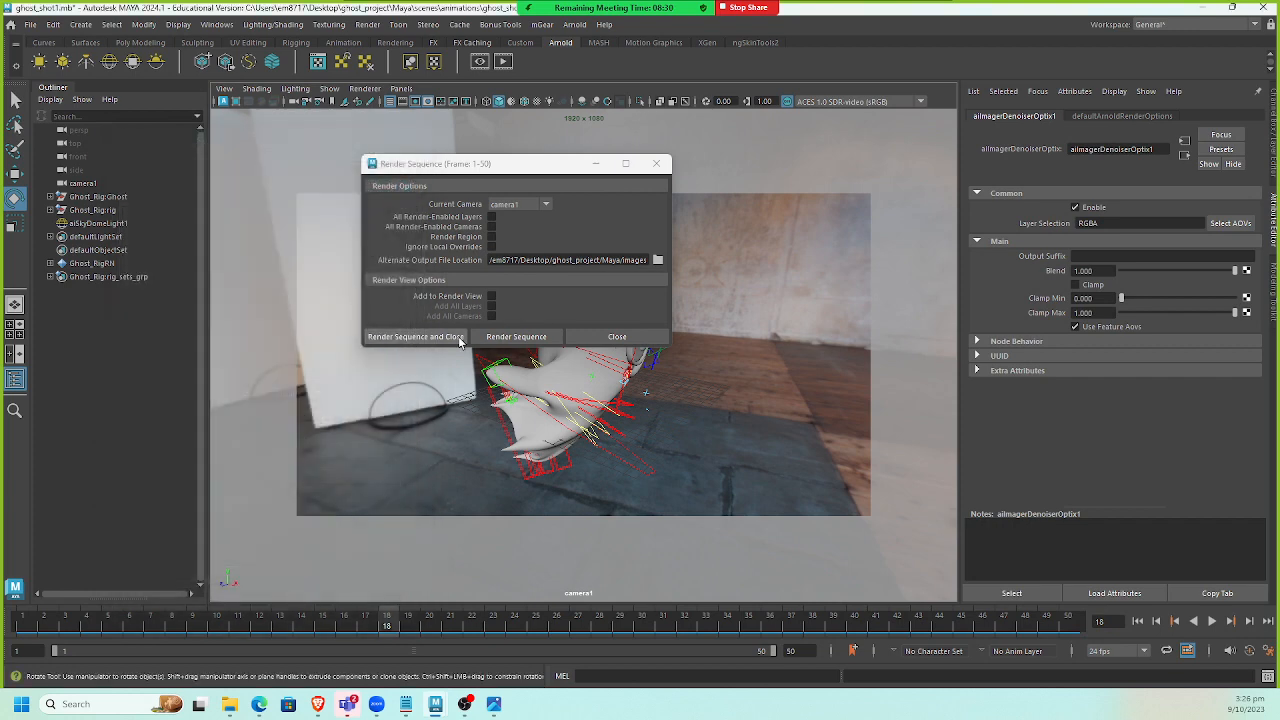
# Render the frame sequence from camera1 and close the Render Sequence dialog.
pyautogui.click(453, 337)
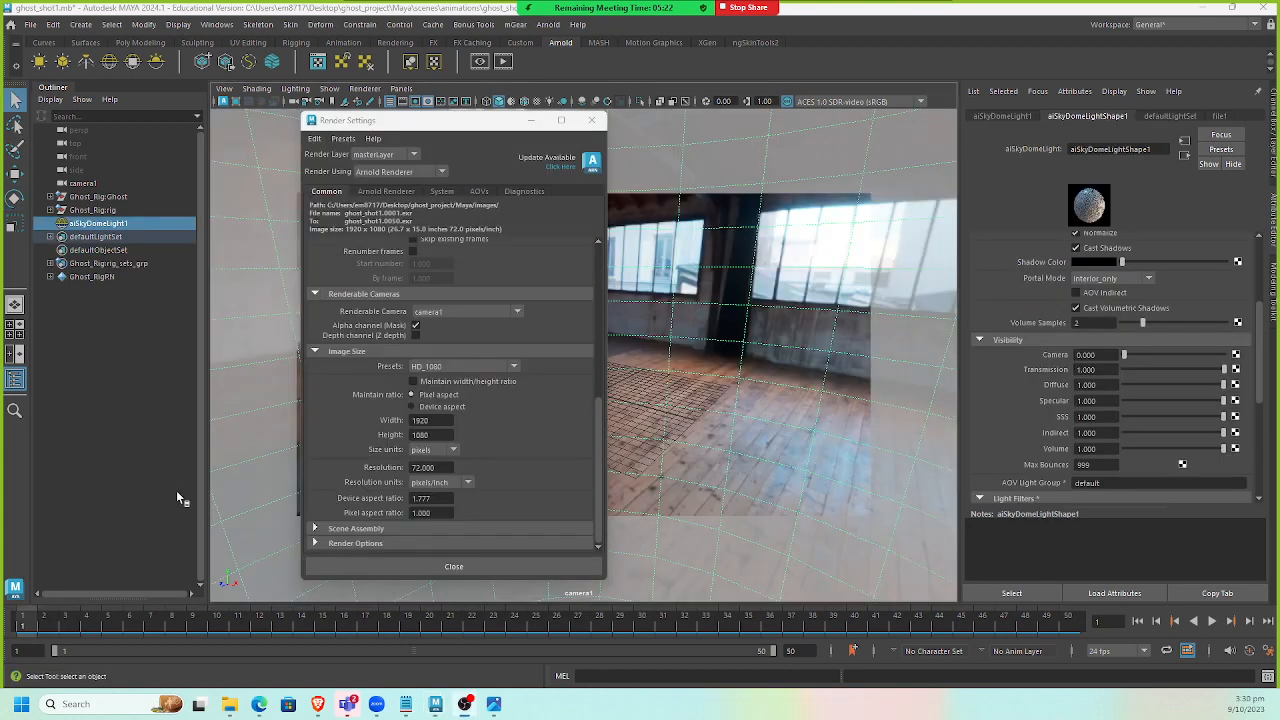
# Inspect the file name prefix field in Render Settings and close the window.
pyautogui.scroll(5, 512, 460)
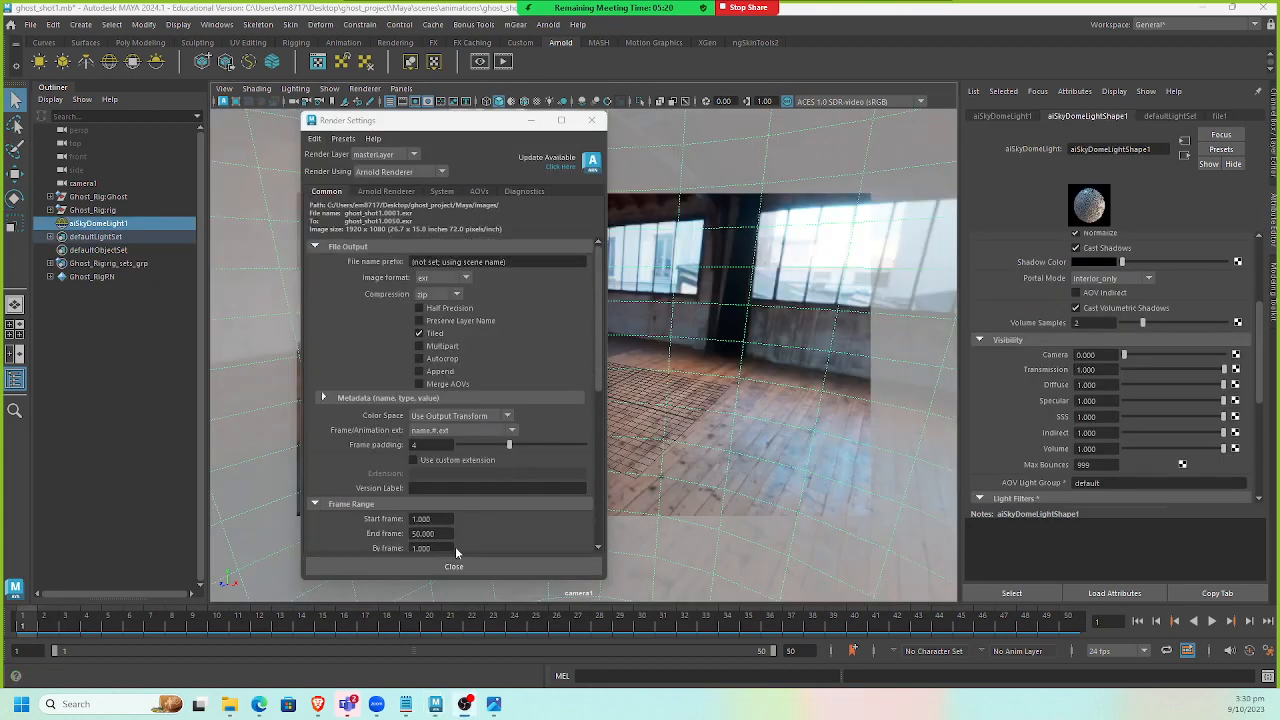
pyautogui.click(515, 259)
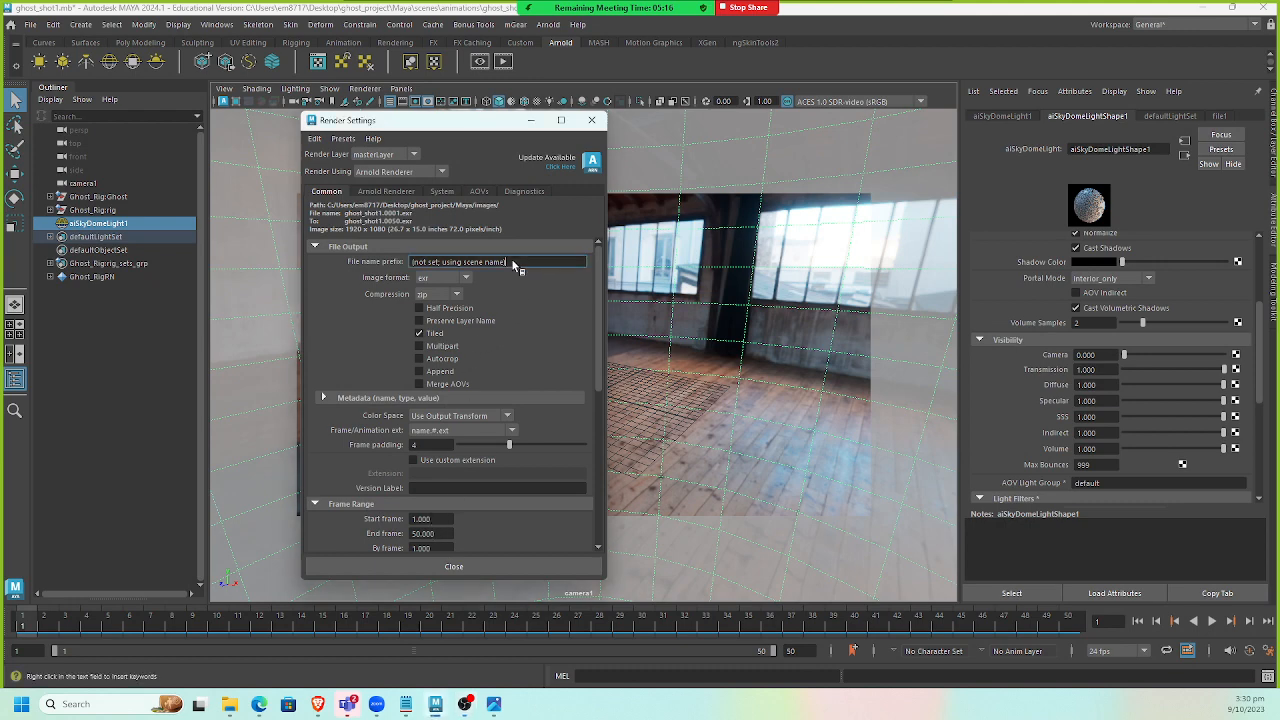
pyautogui.click(453, 567)
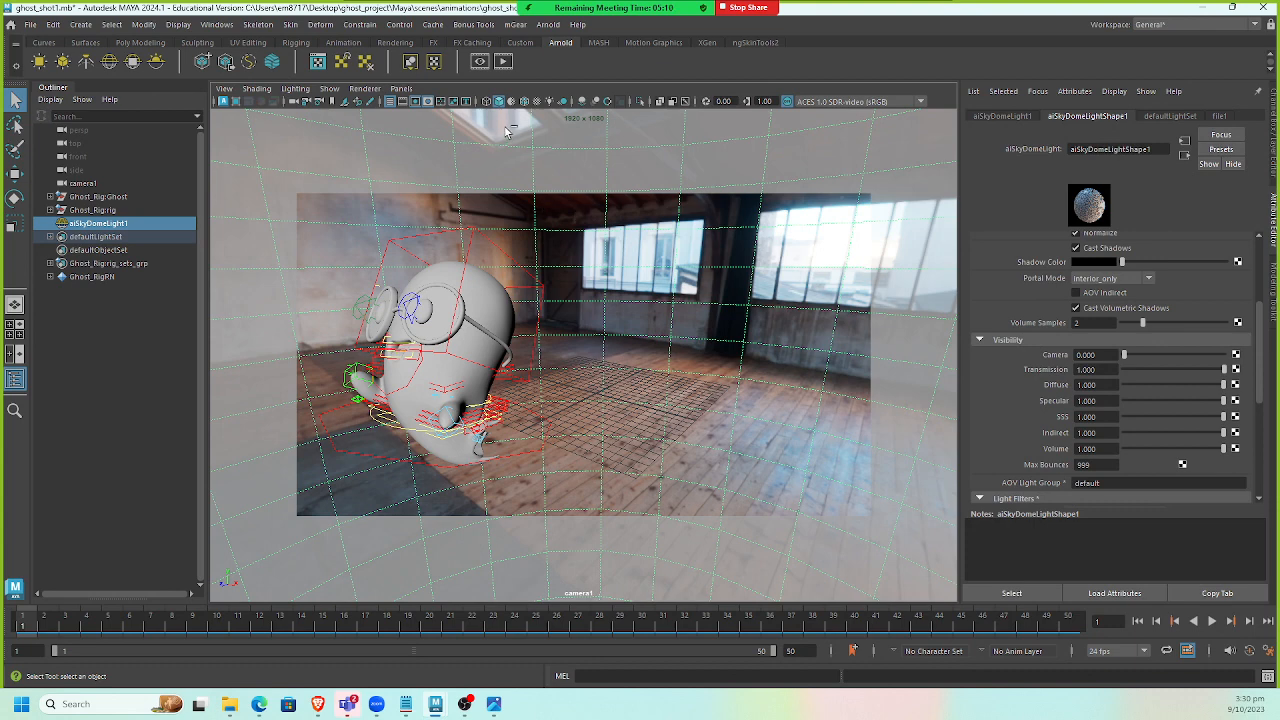
# Save the scene and start an interactive Arnold render of camera1.
pyautogui.hotkey('ctrl', 's')
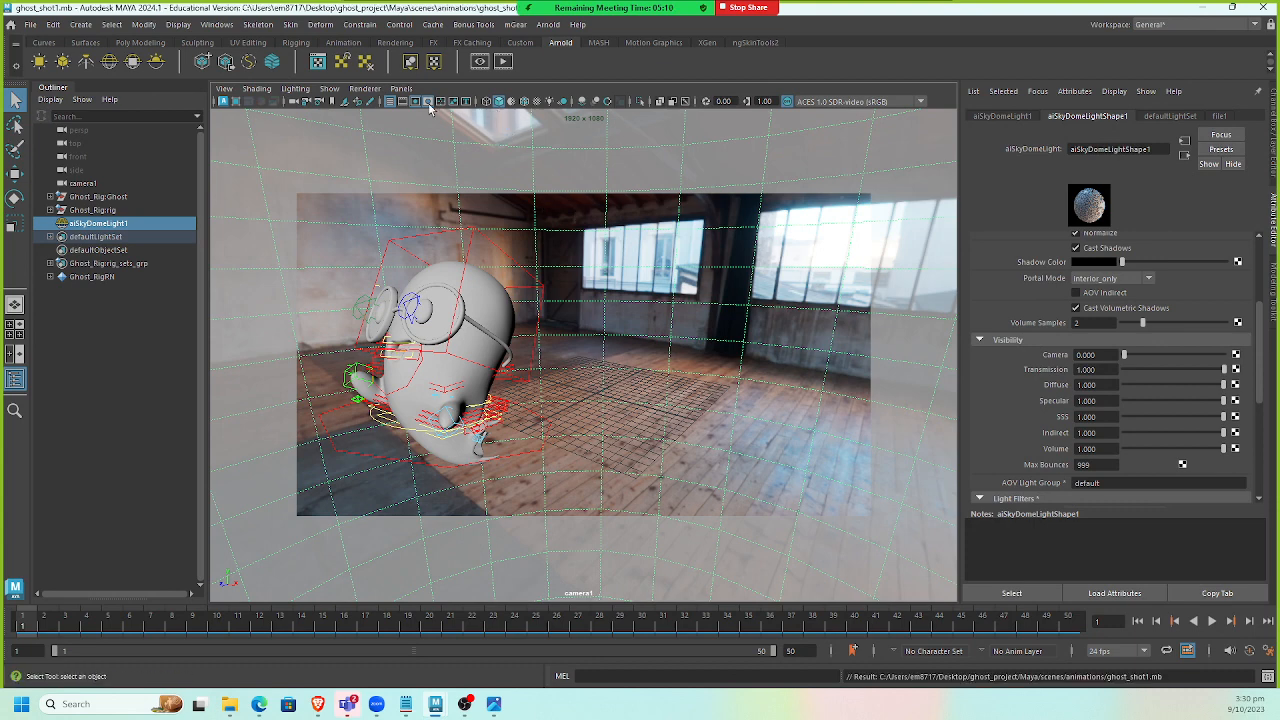
pyautogui.click(503, 63)
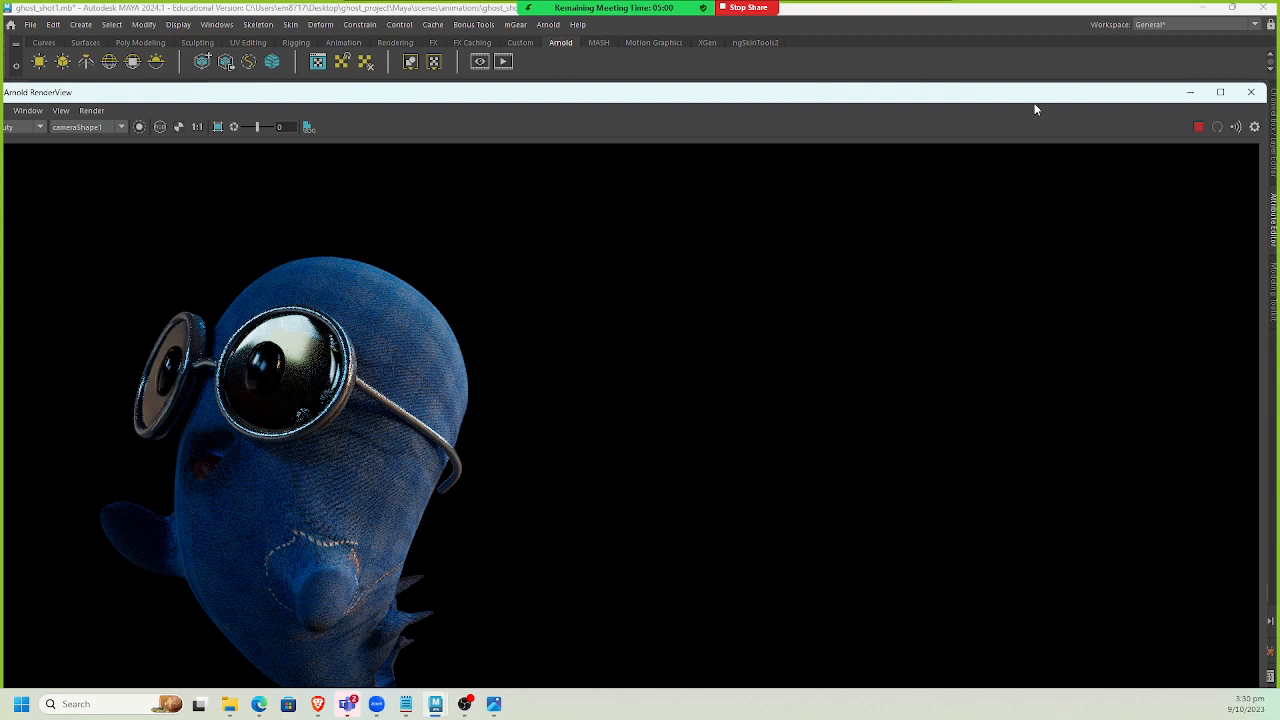
pyautogui.moveTo(1034, 94); pyautogui.dragTo(1021, 263)
# Rotate the sky dome light about Y to 151.2 degrees to reorient the HDRI.
pyautogui.click(741, 236)
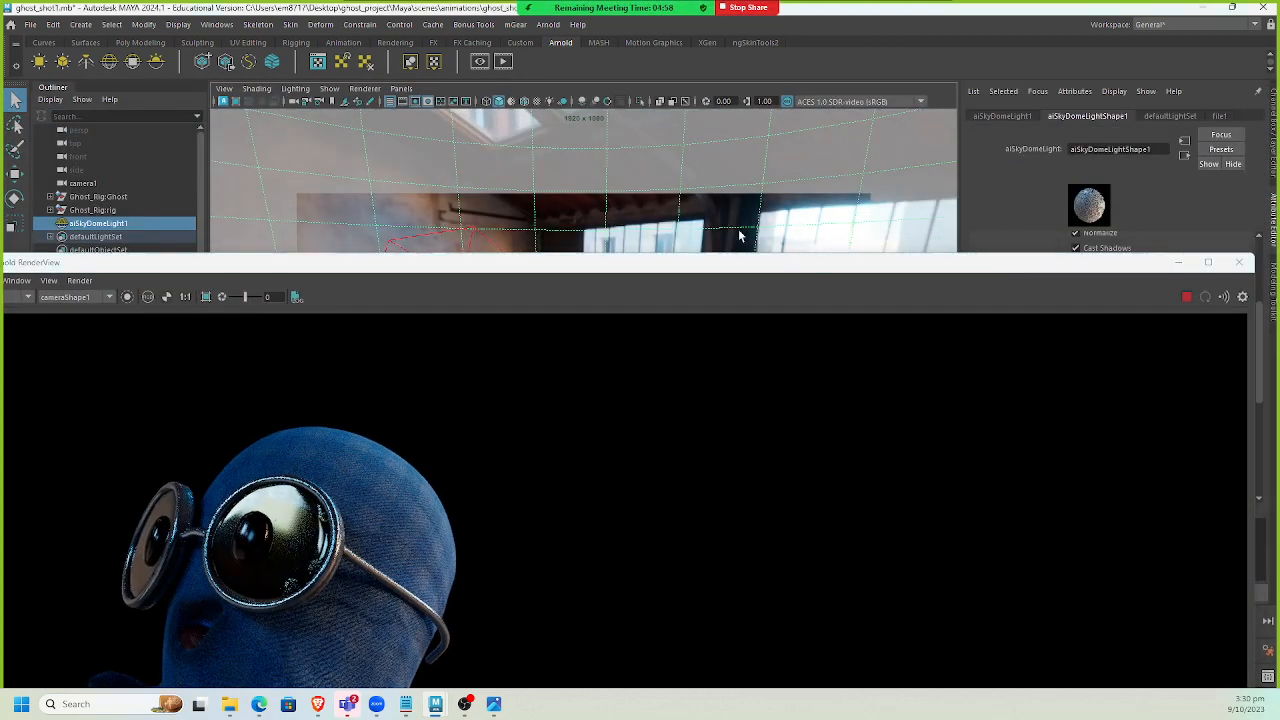
pyautogui.press('e')
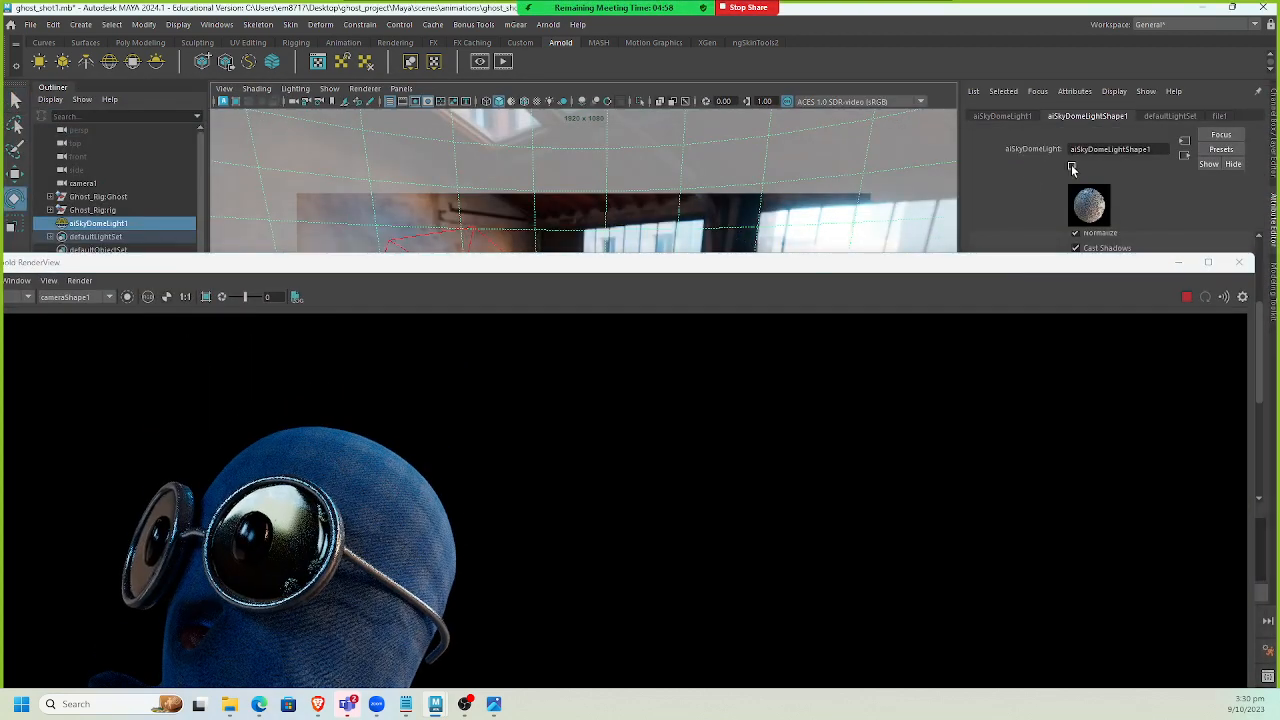
pyautogui.click(1260, 117)
pyautogui.moveTo(1147, 260); pyautogui.dragTo(1112, 346)
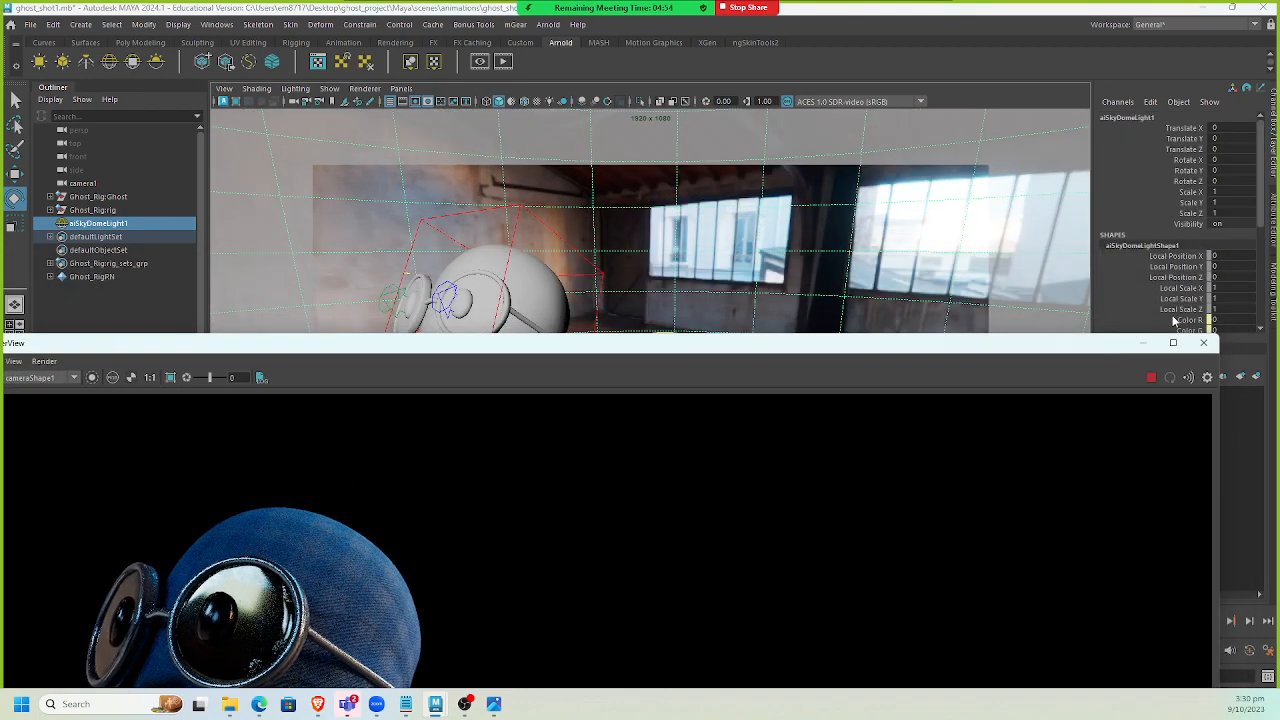
pyautogui.click(1188, 171)
pyautogui.moveTo(806, 234); pyautogui.dragTo(522, 255, button='middle')
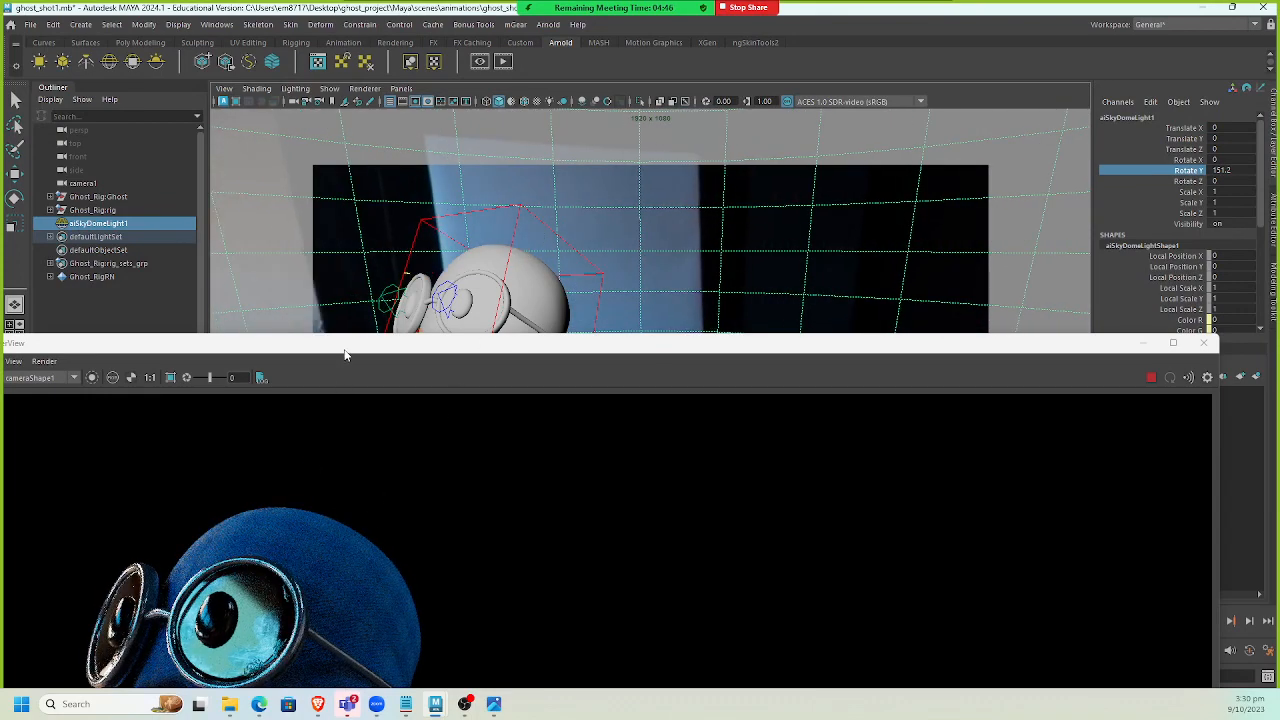
# Refresh the Arnold render with the rotated dome light and close the RenderView window.
pyautogui.moveTo(345, 355); pyautogui.dragTo(395, 270)
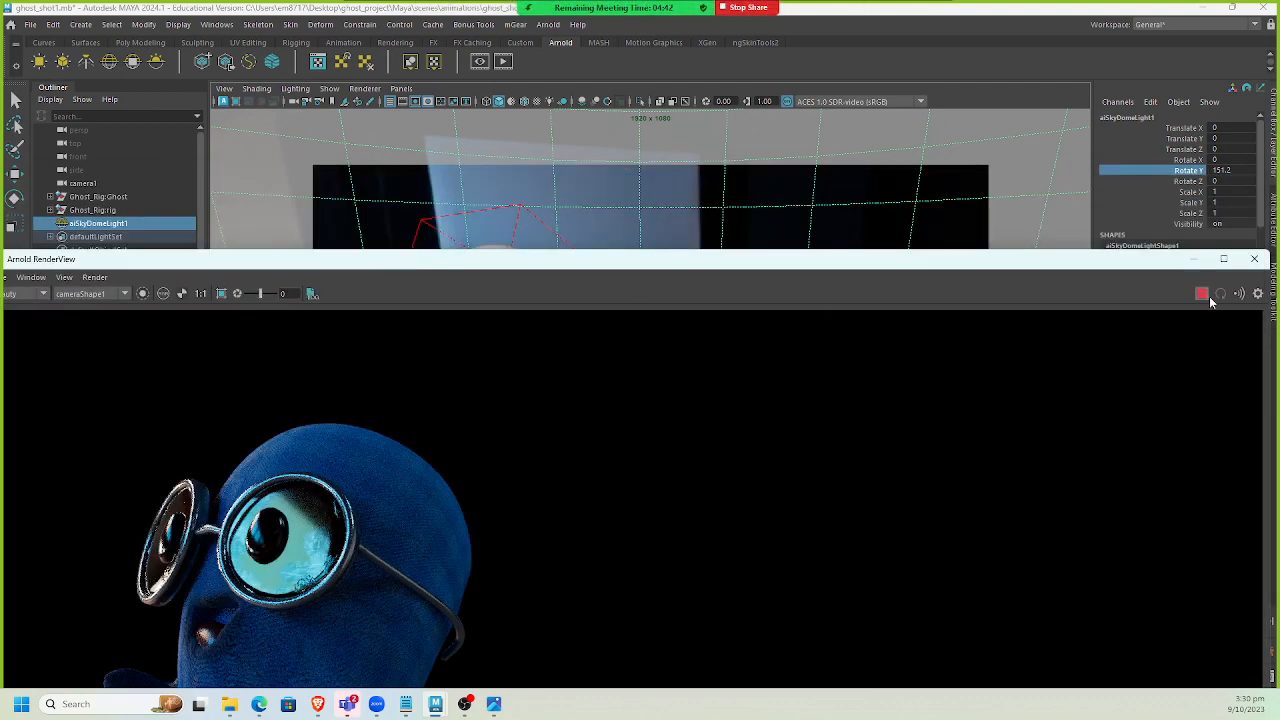
pyautogui.click(1206, 295)
pyautogui.moveTo(928, 265); pyautogui.dragTo(815, 112)
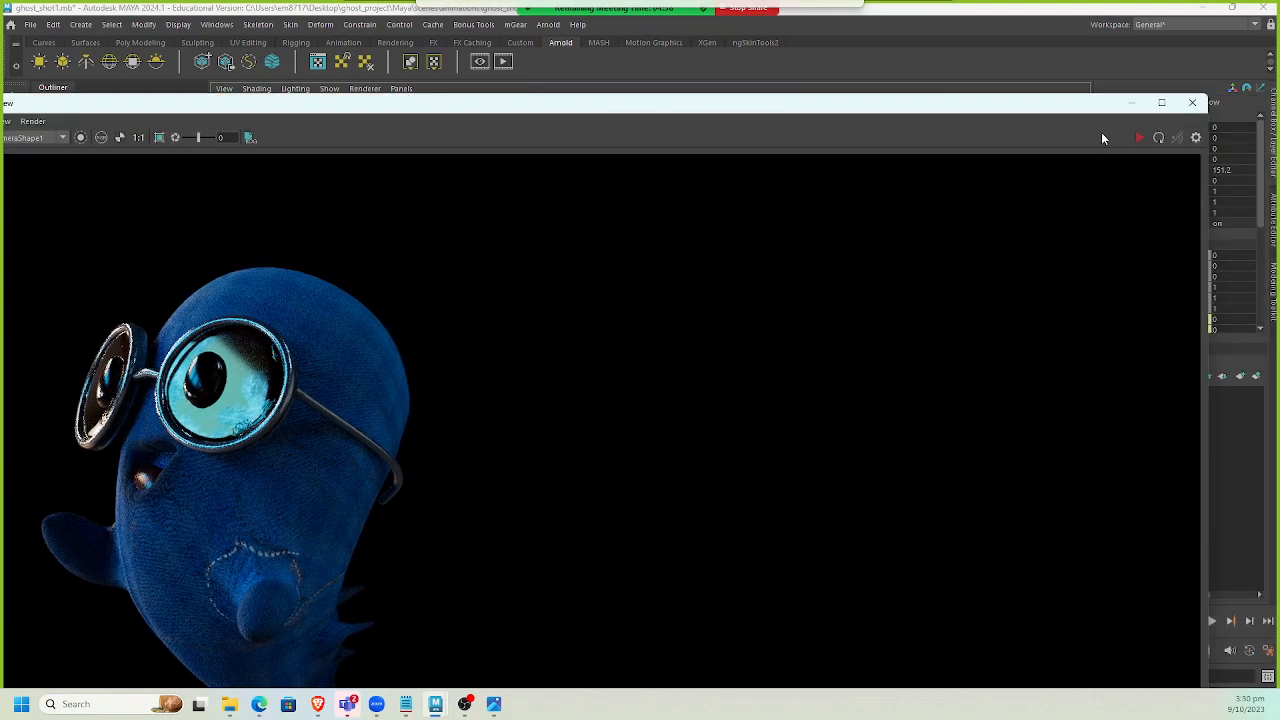
pyautogui.click(1191, 103)
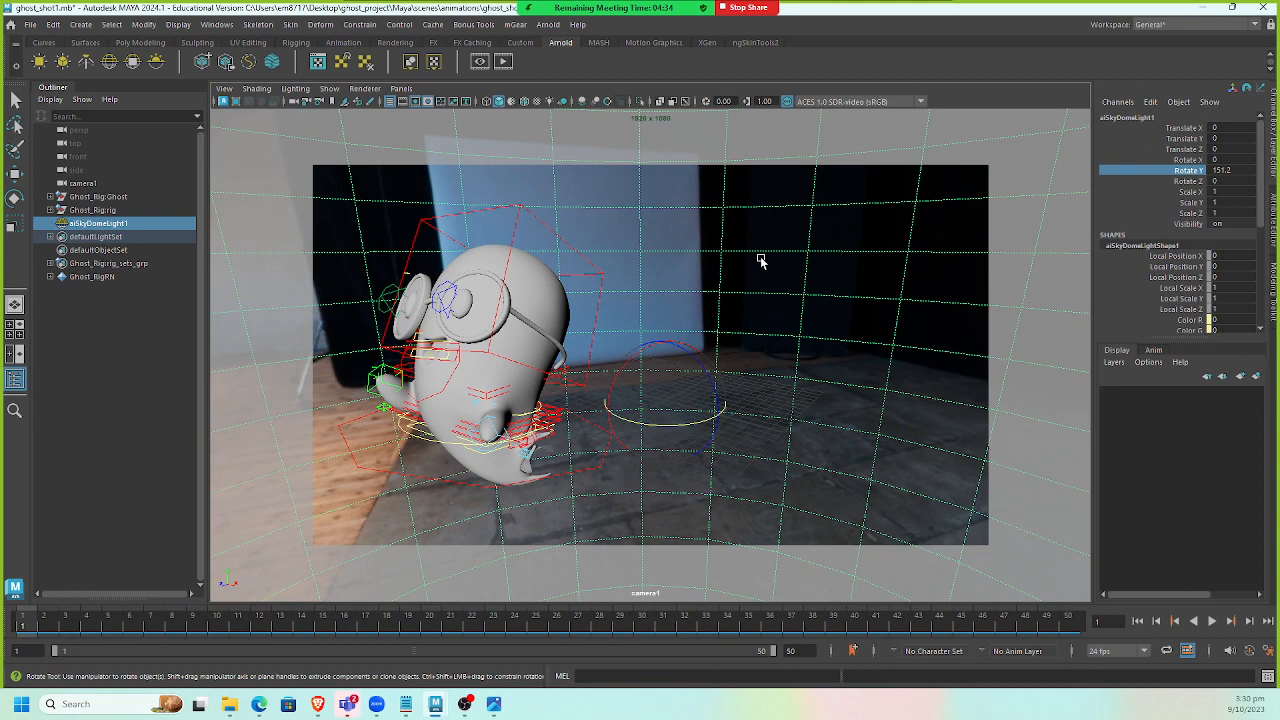
# Set the sky dome light's samples to 8 and save the scene.
pyautogui.hotkey('ctrl', 'a')
pyautogui.scroll(4, 1094, 335)
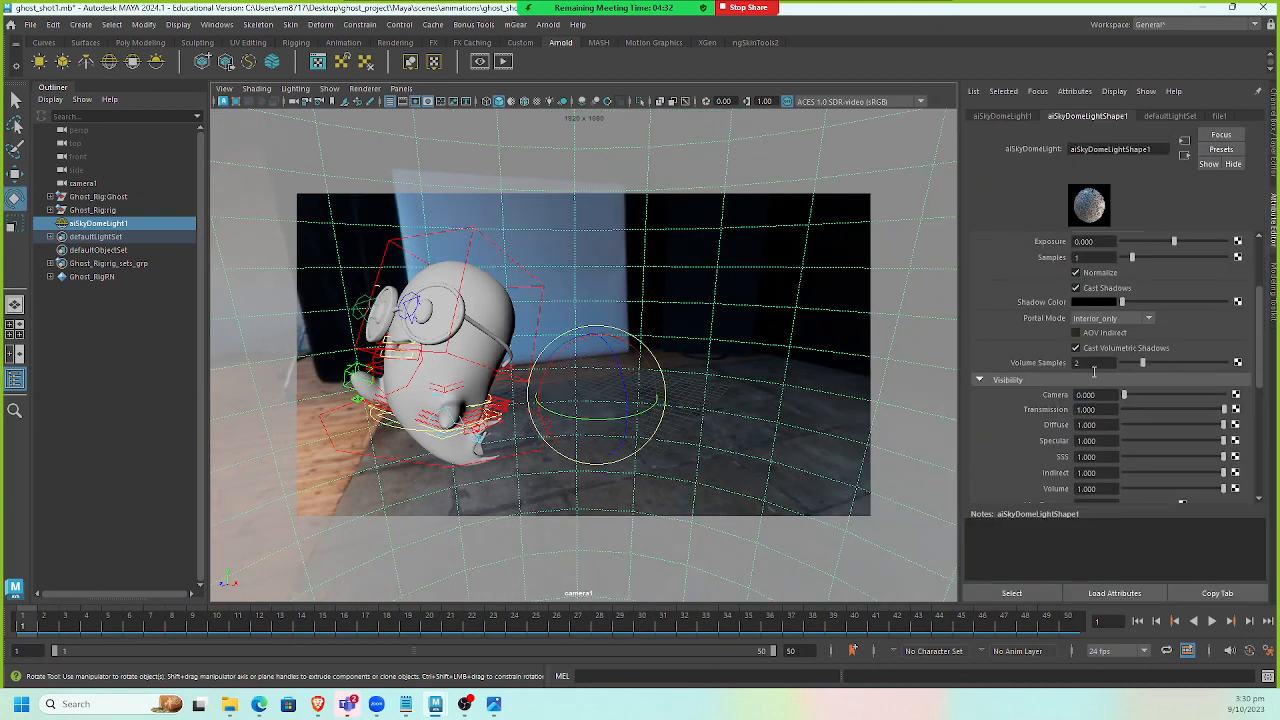
pyautogui.click(1083, 337)
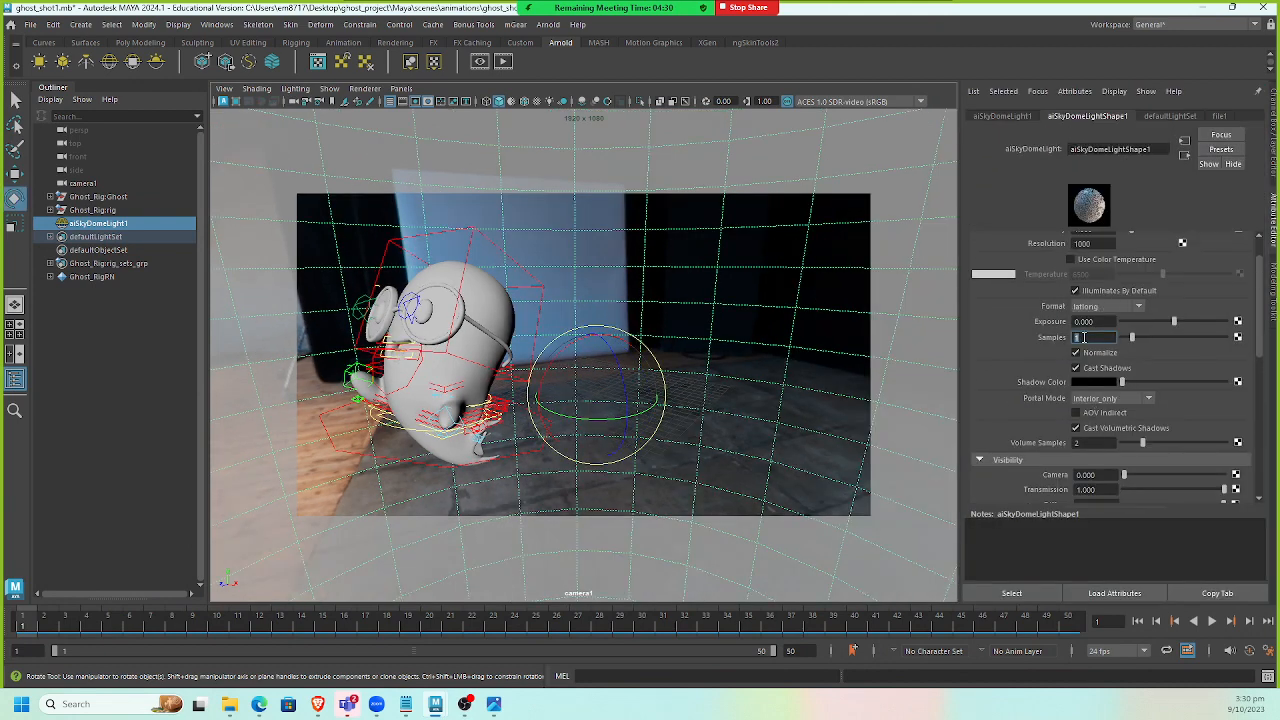
pyautogui.write('8')
pyautogui.press('Return')
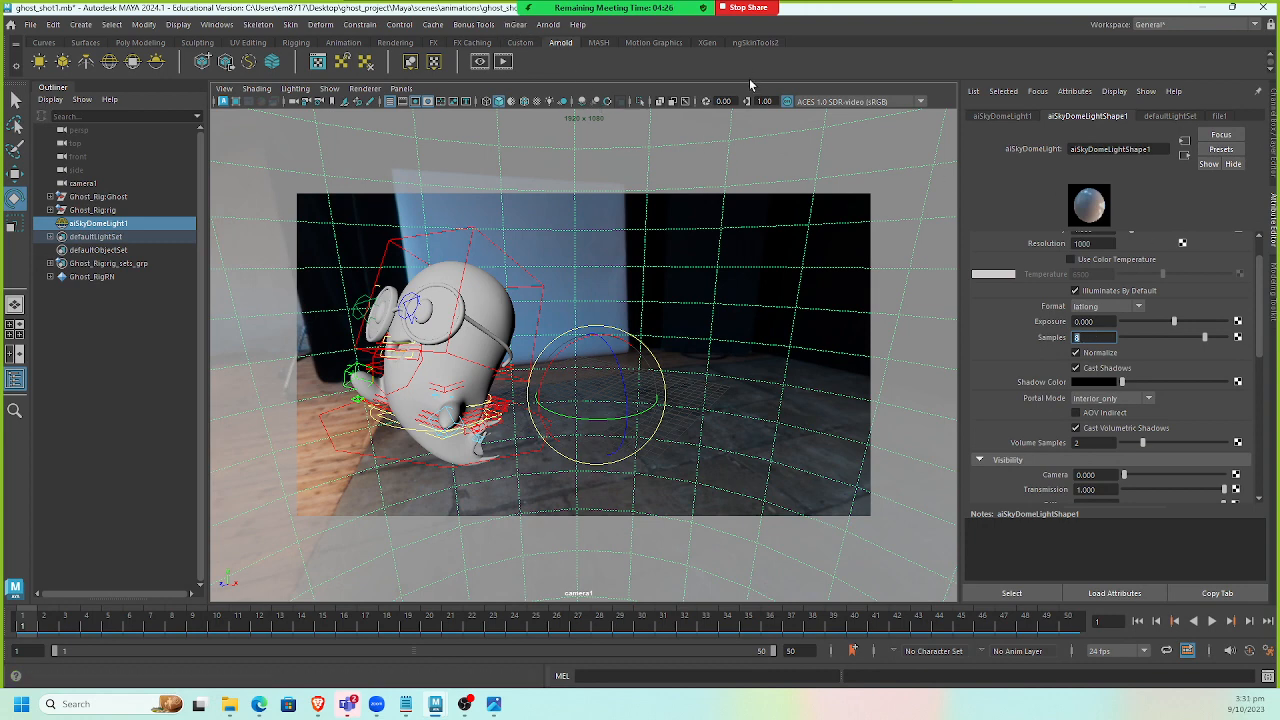
pyautogui.hotkey('ctrl', 's')
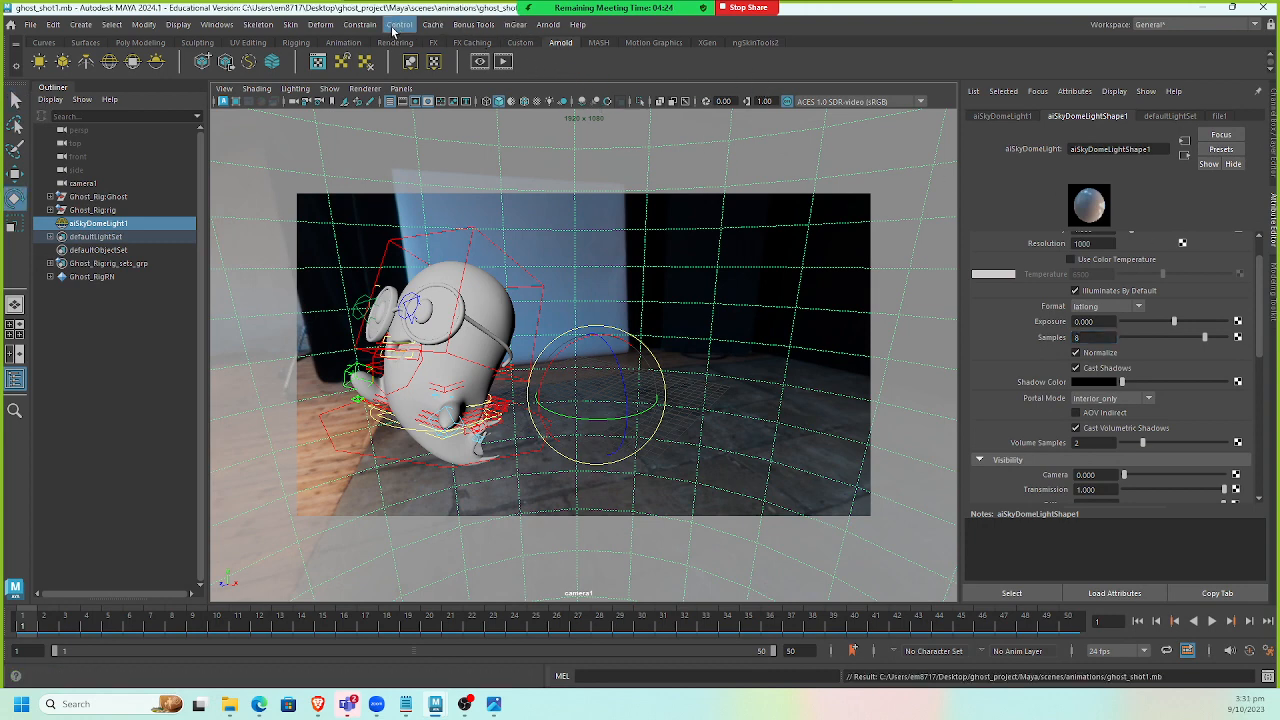
# Render the 1–50 frame sequence from camera1 to the project's images folder.
pyautogui.press('F6')
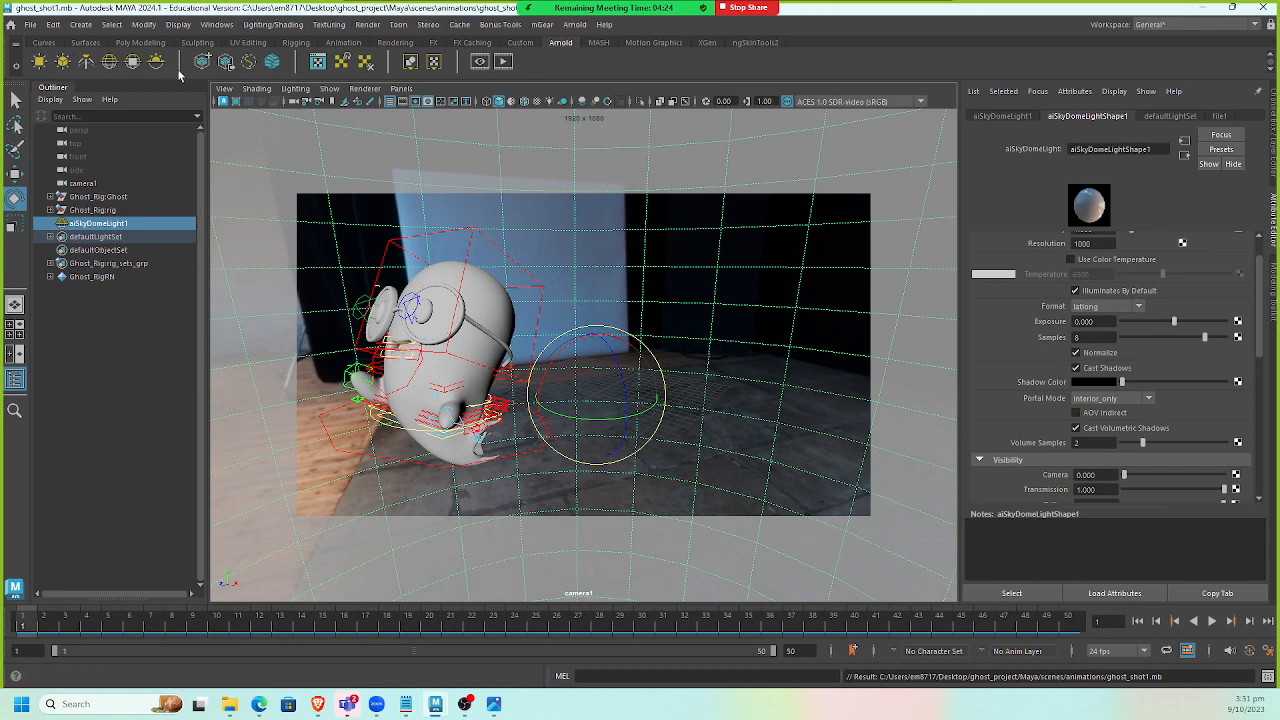
pyautogui.click(376, 25)
pyautogui.click(372, 25)
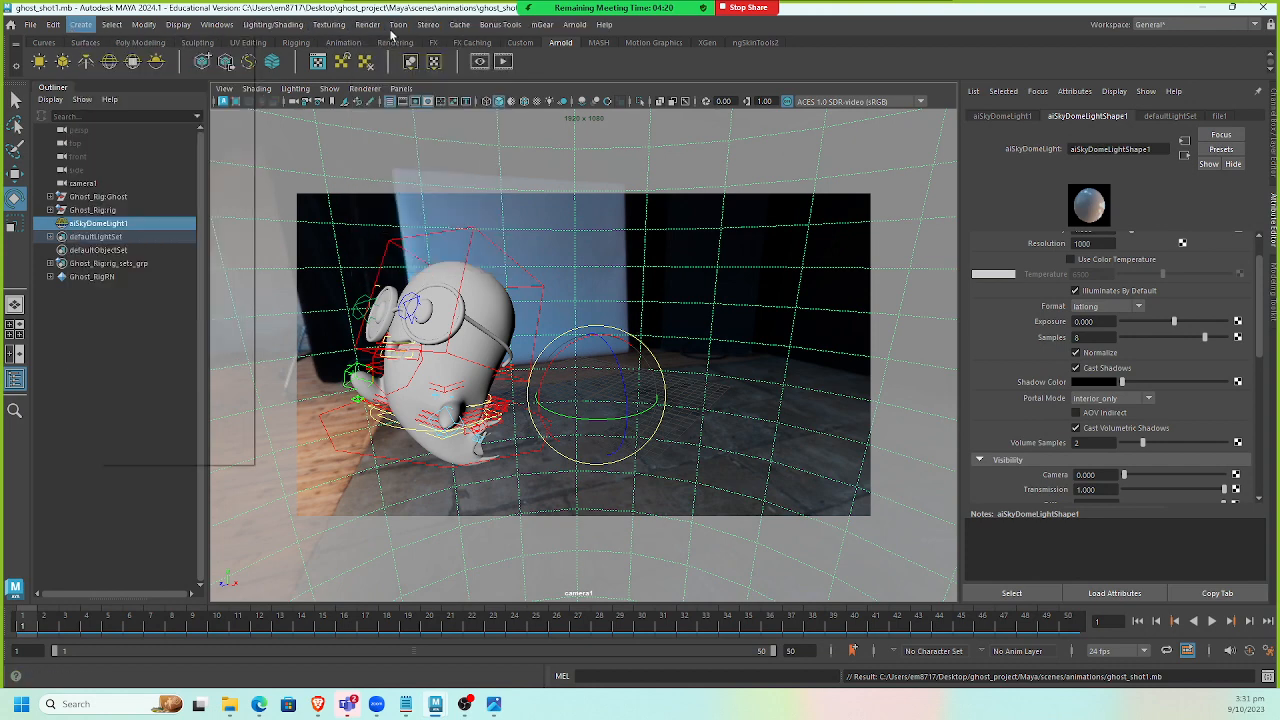
pyautogui.click(368, 25)
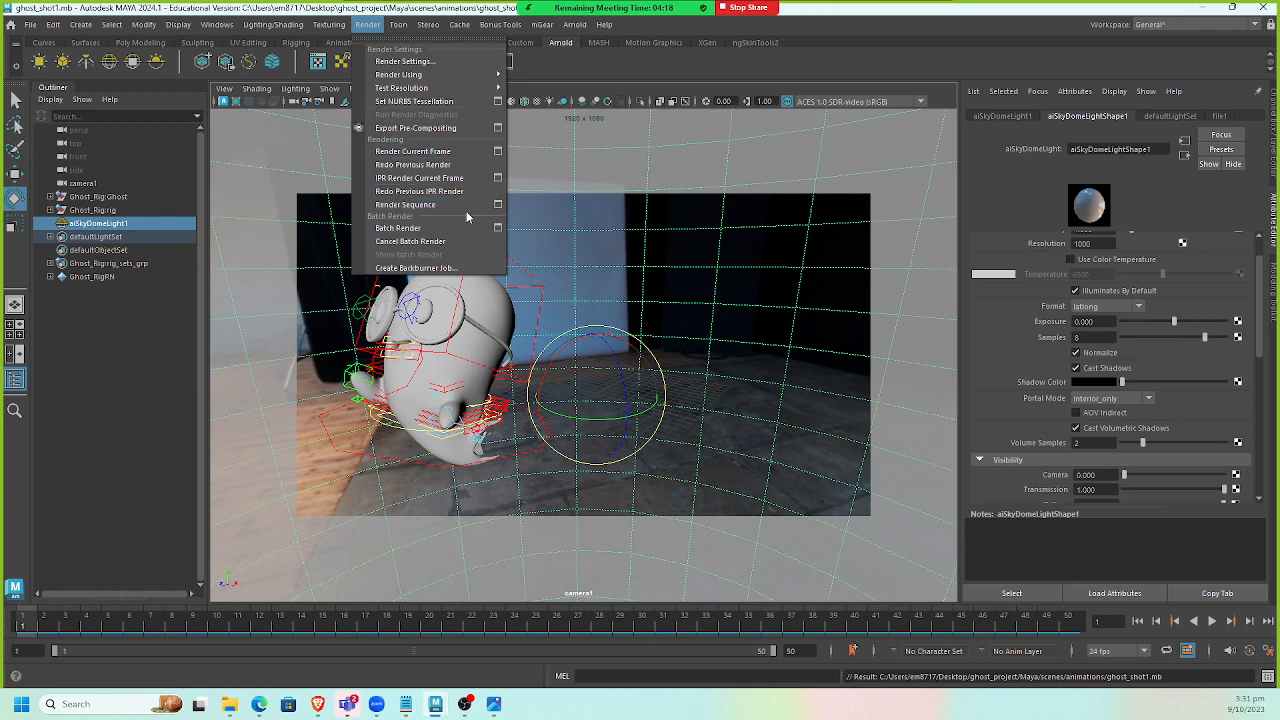
pyautogui.click(500, 208)
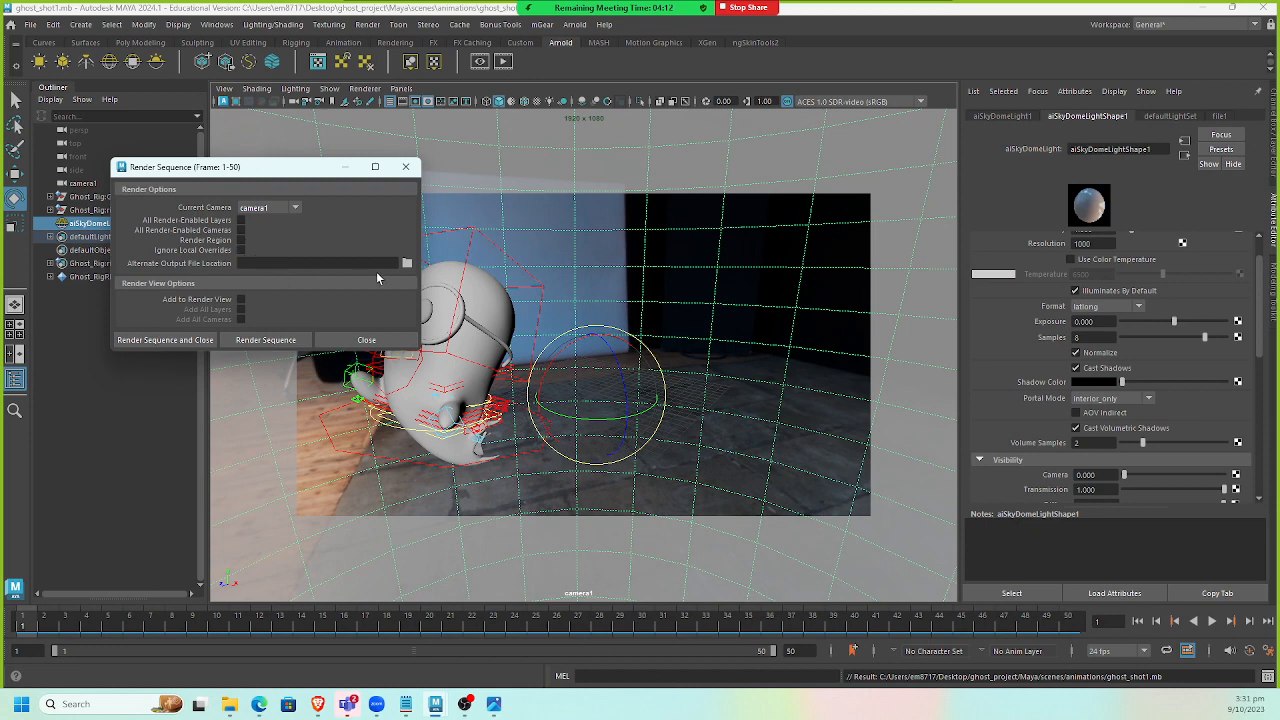
pyautogui.click(406, 263)
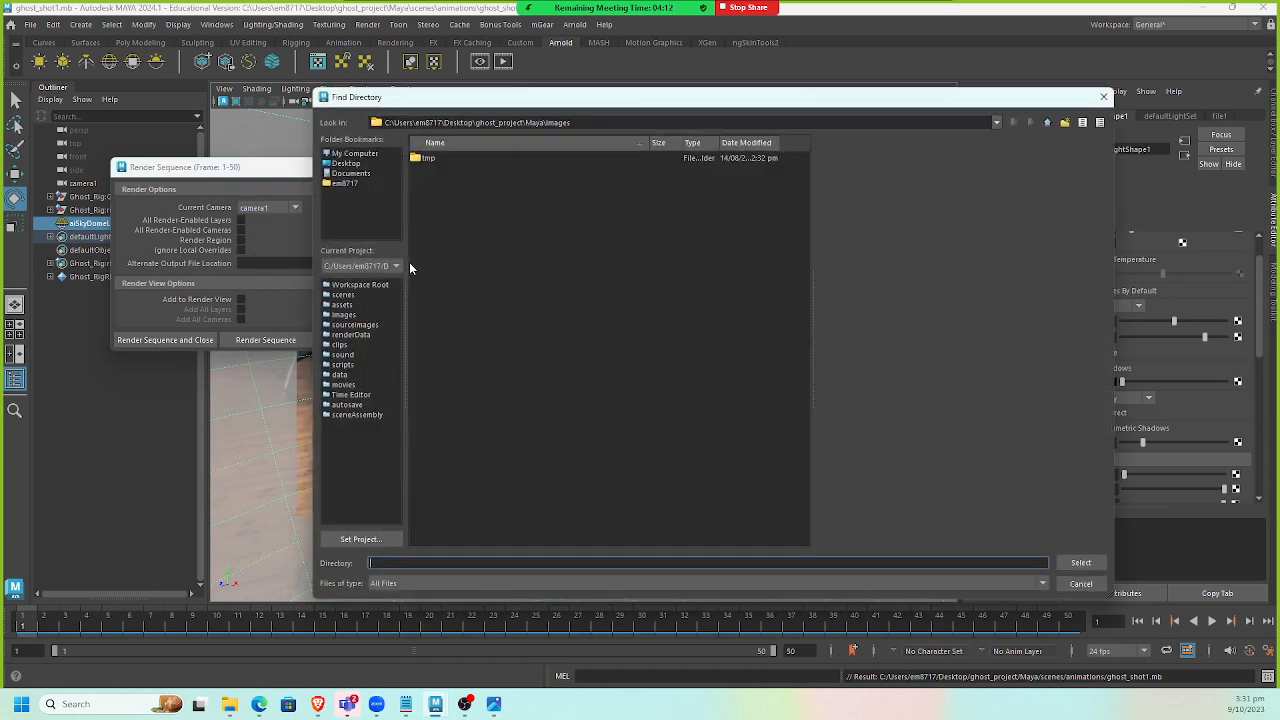
pyautogui.click(1079, 562)
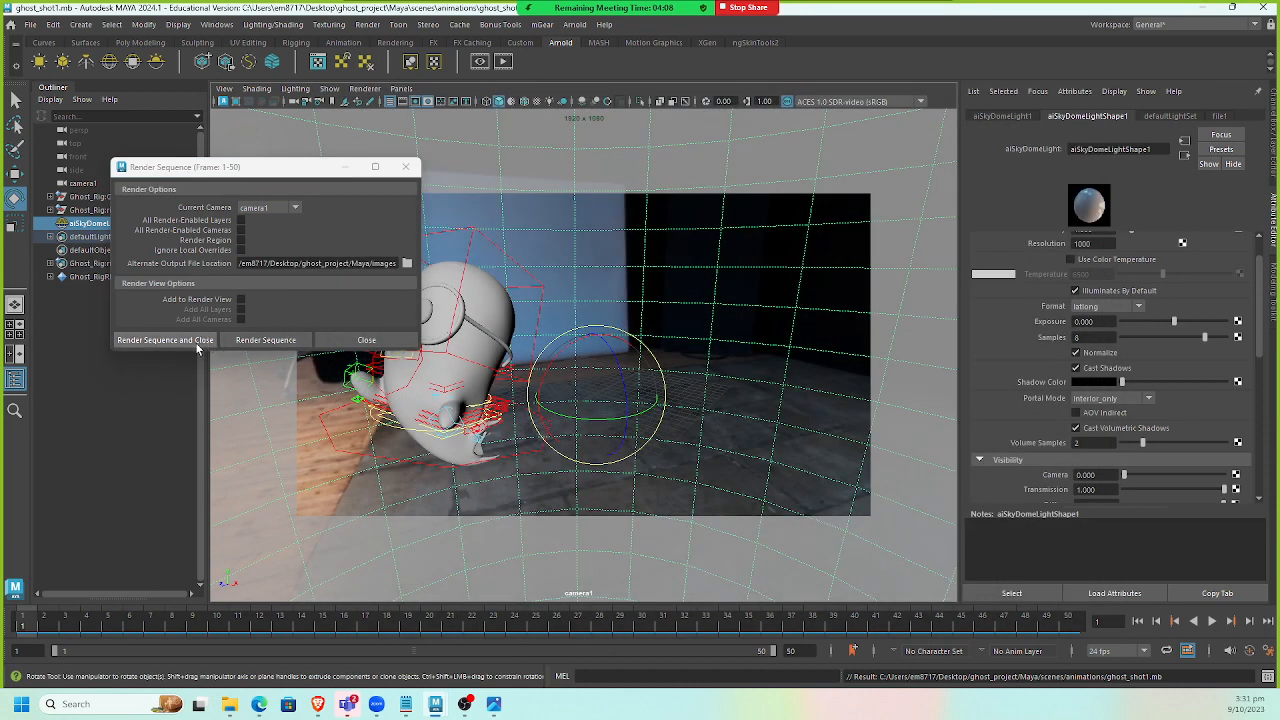
pyautogui.click(190, 345)
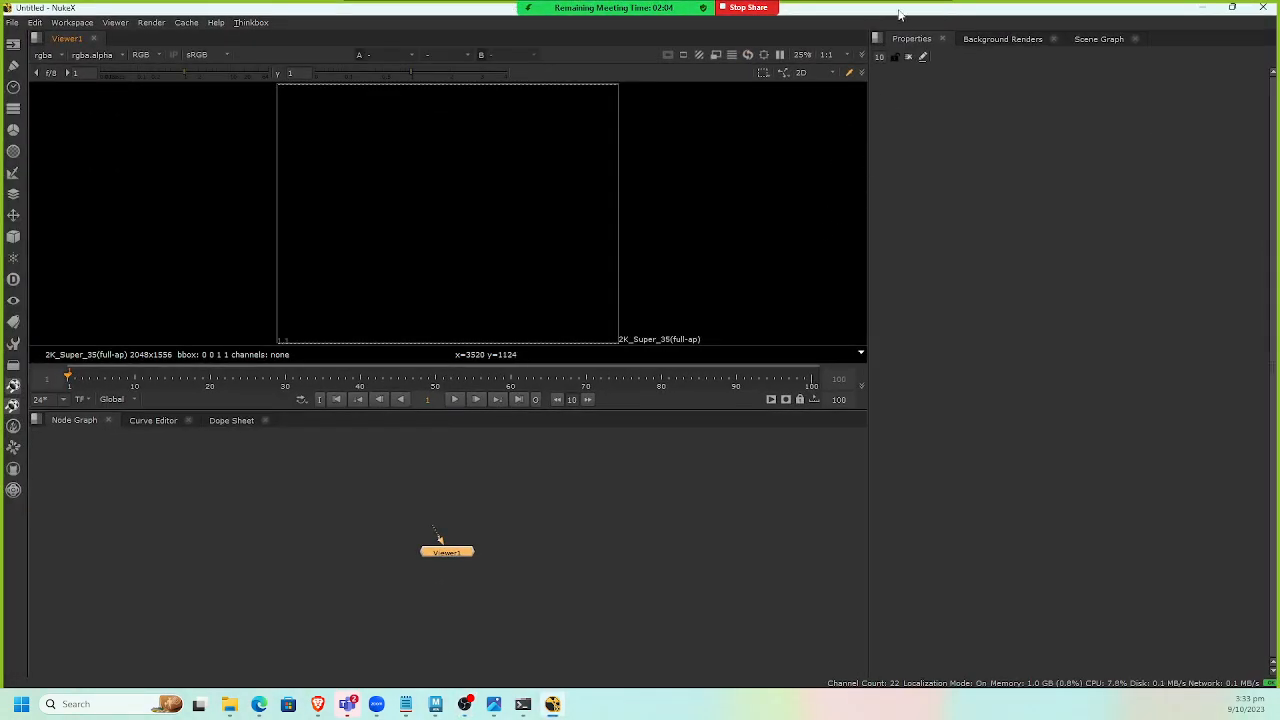
# Switch to File Explorer and browse the project's images folder to check the rendered frames.
pyautogui.moveTo(899, 9); pyautogui.dragTo(837, 663)
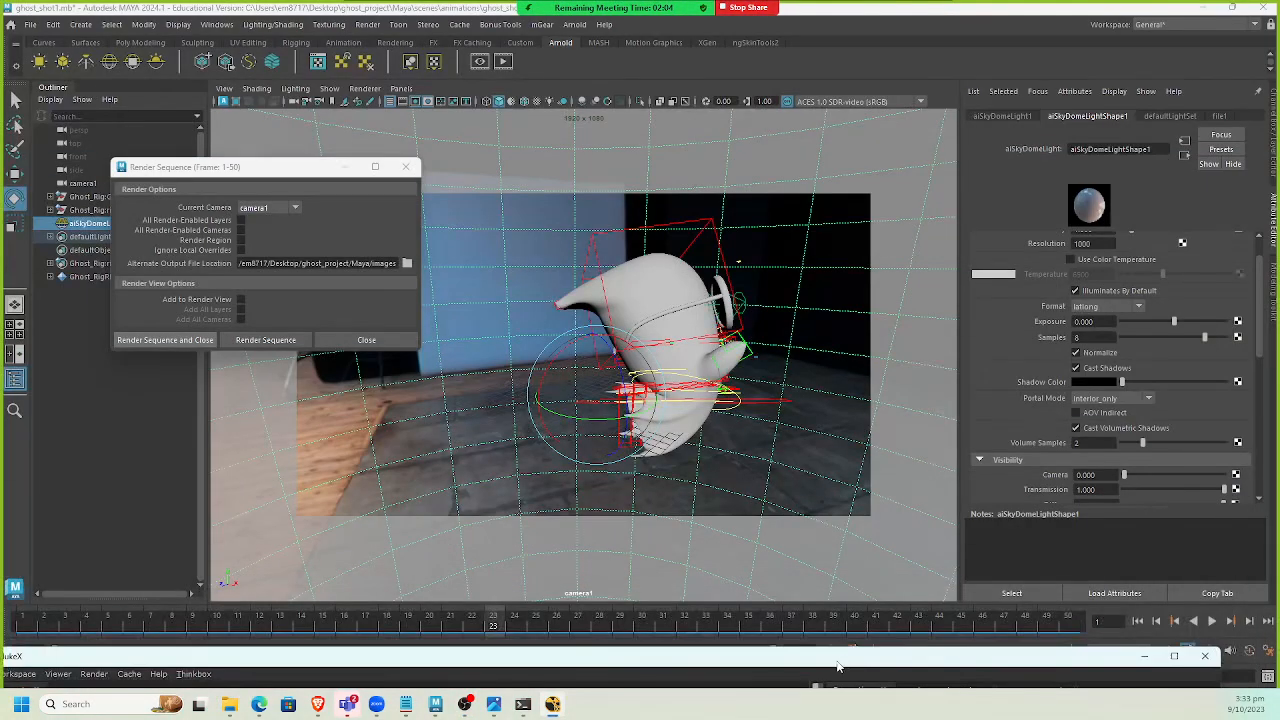
pyautogui.doubleClick(516, 662)
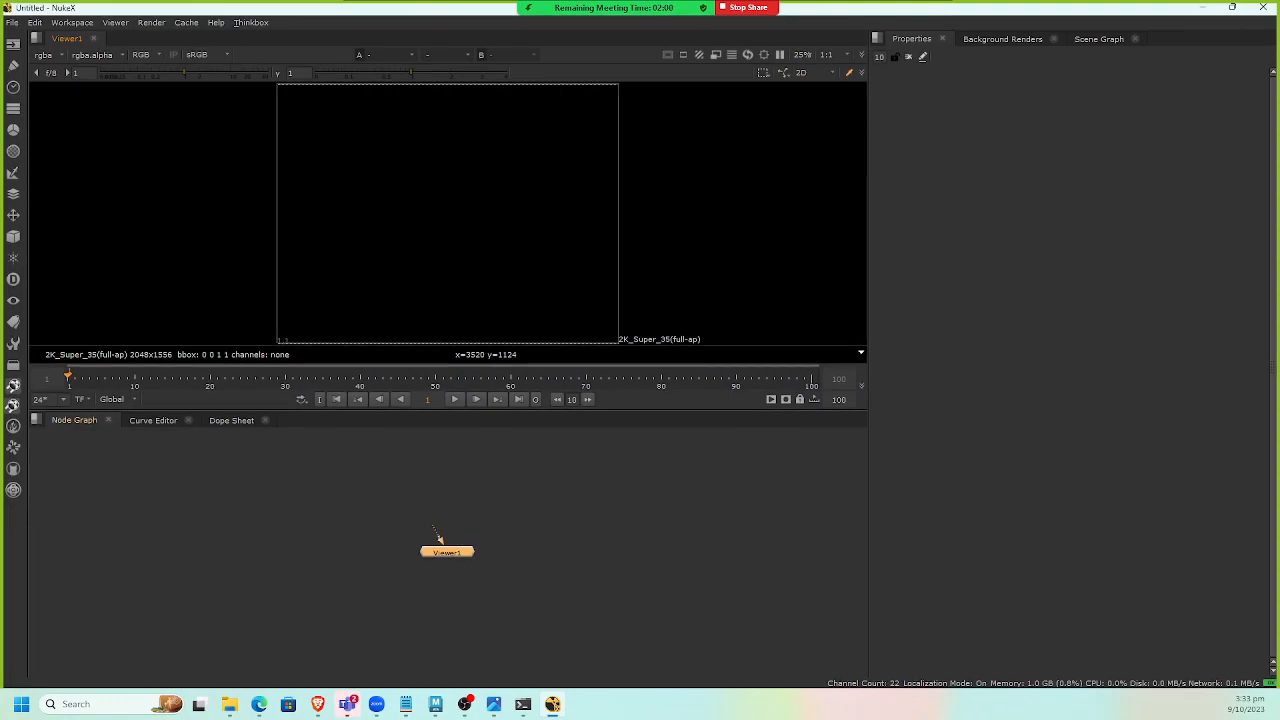
pyautogui.hotkey('alt', 'Tab')
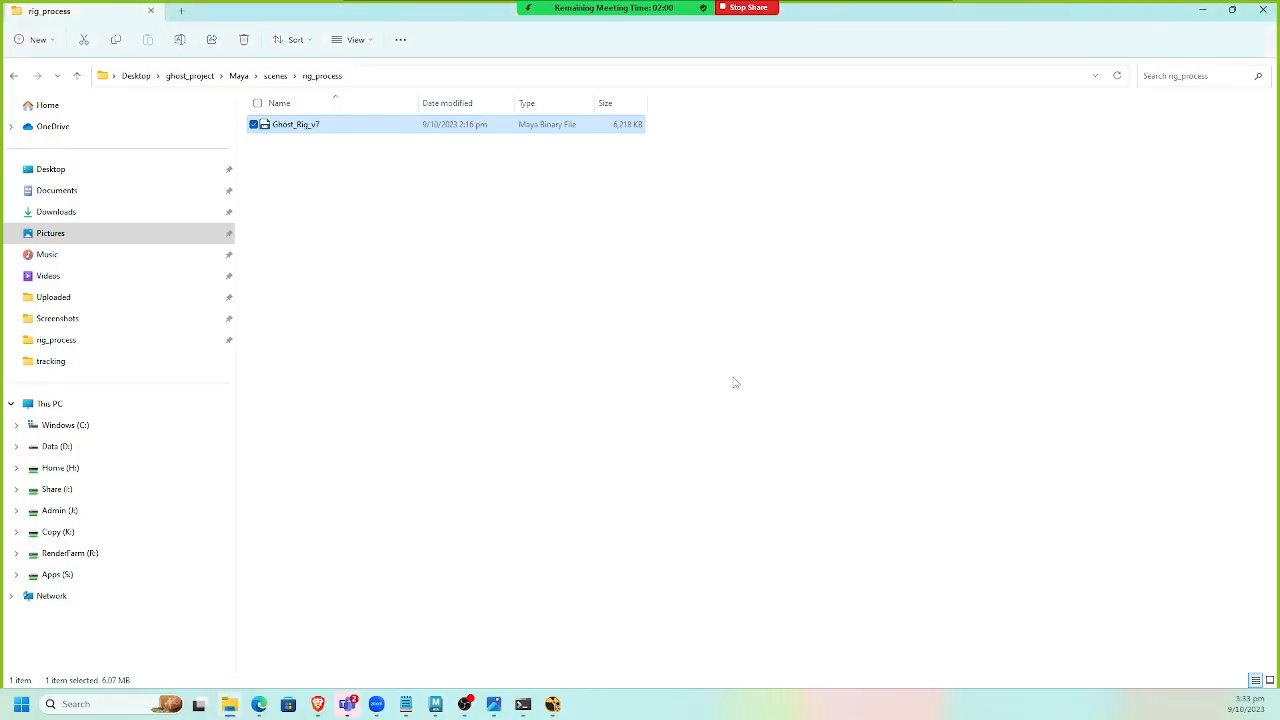
pyautogui.click(275, 76)
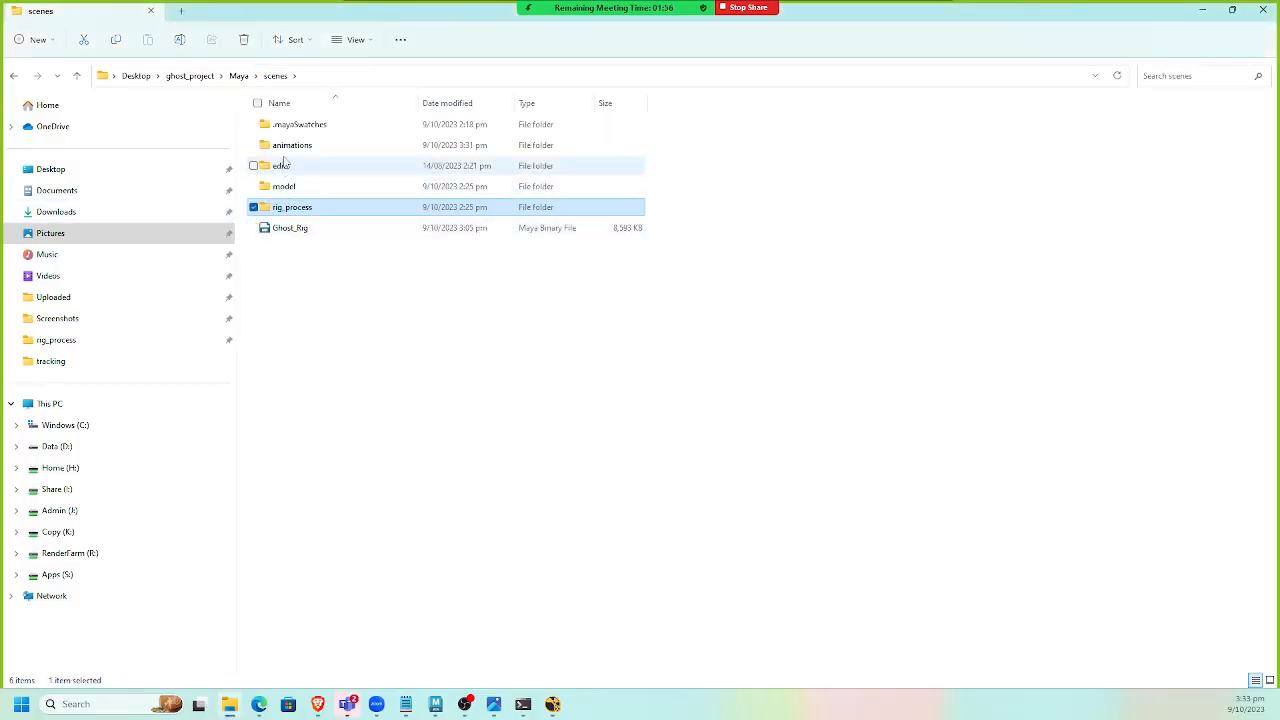
pyautogui.click(239, 76)
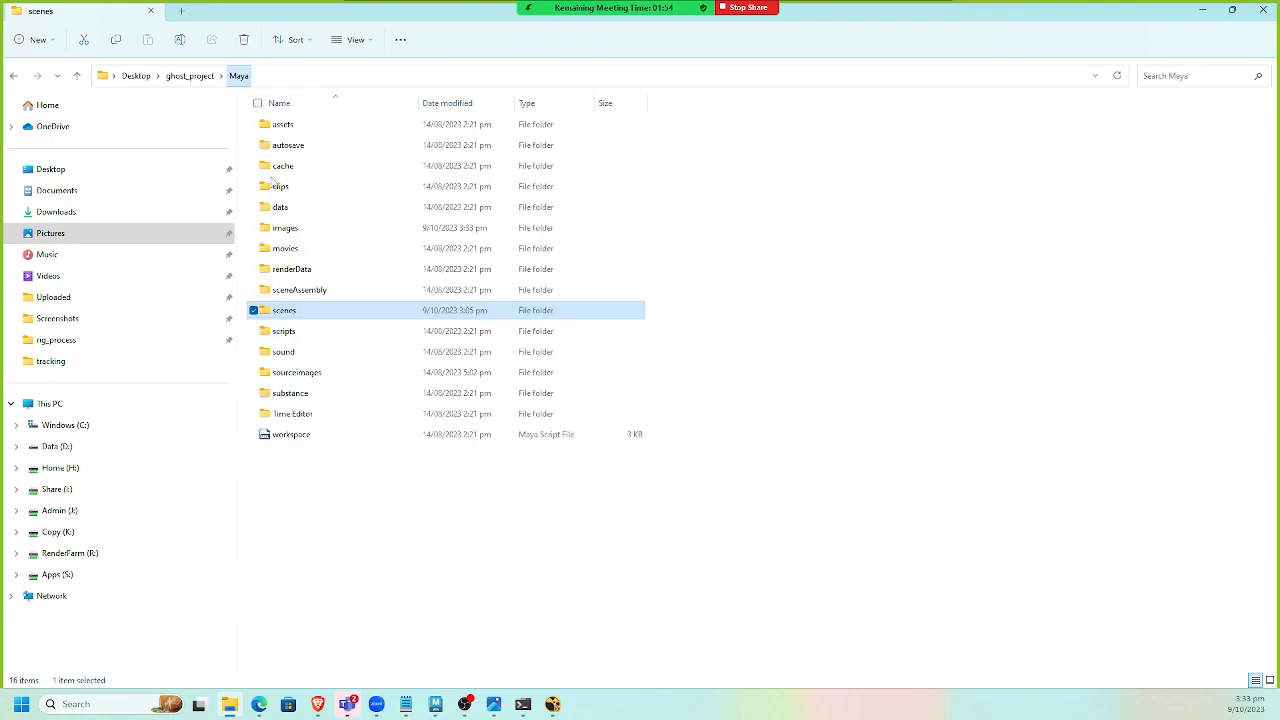
pyautogui.doubleClick(285, 228)
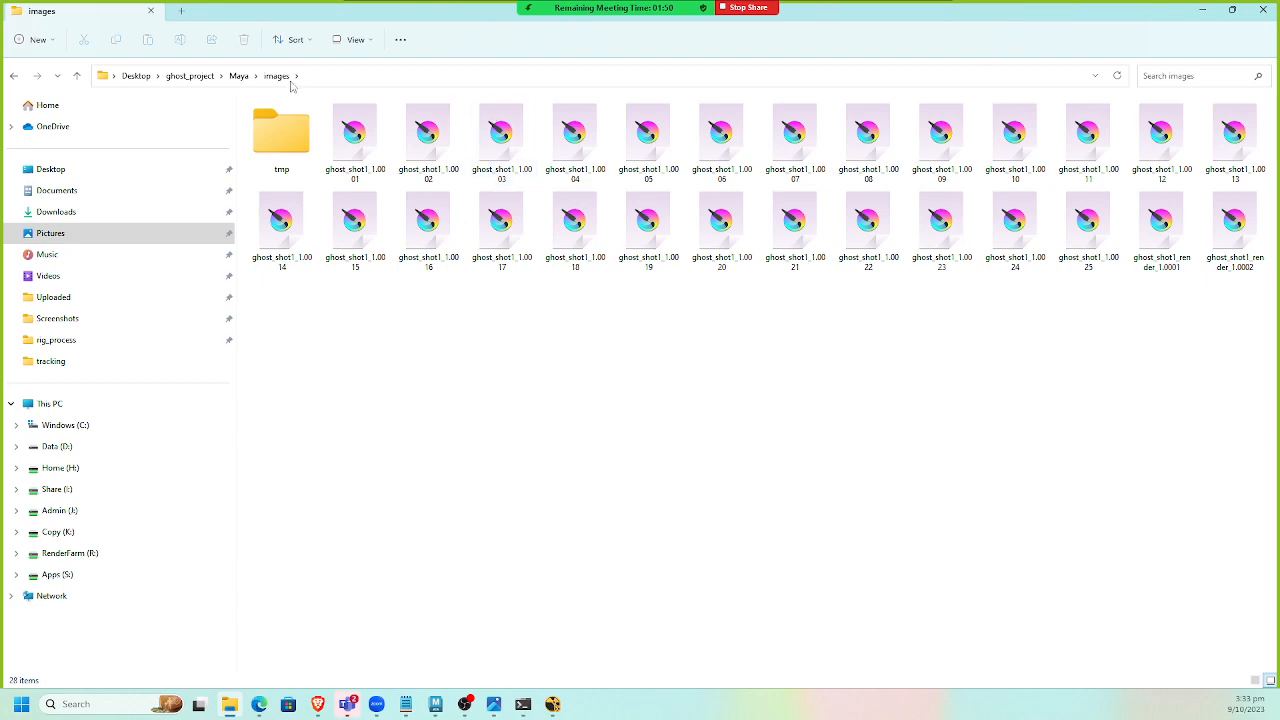
pyautogui.click(238, 76)
pyautogui.doubleClick(363, 20)
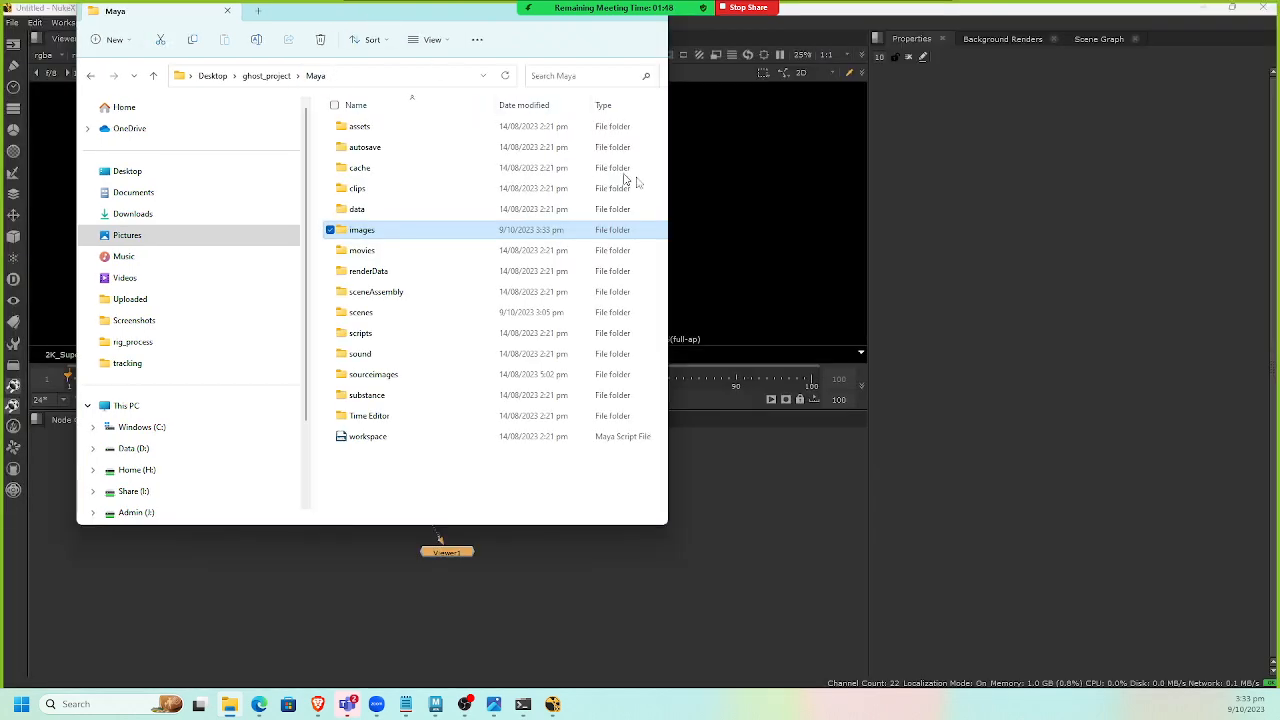
# Import the rendered ghost_shot1 sequence into the node graph and delete the unwanted extra Read nodes.
pyautogui.moveTo(756, 360); pyautogui.dragTo(209, 469)
pyautogui.click(259, 513)
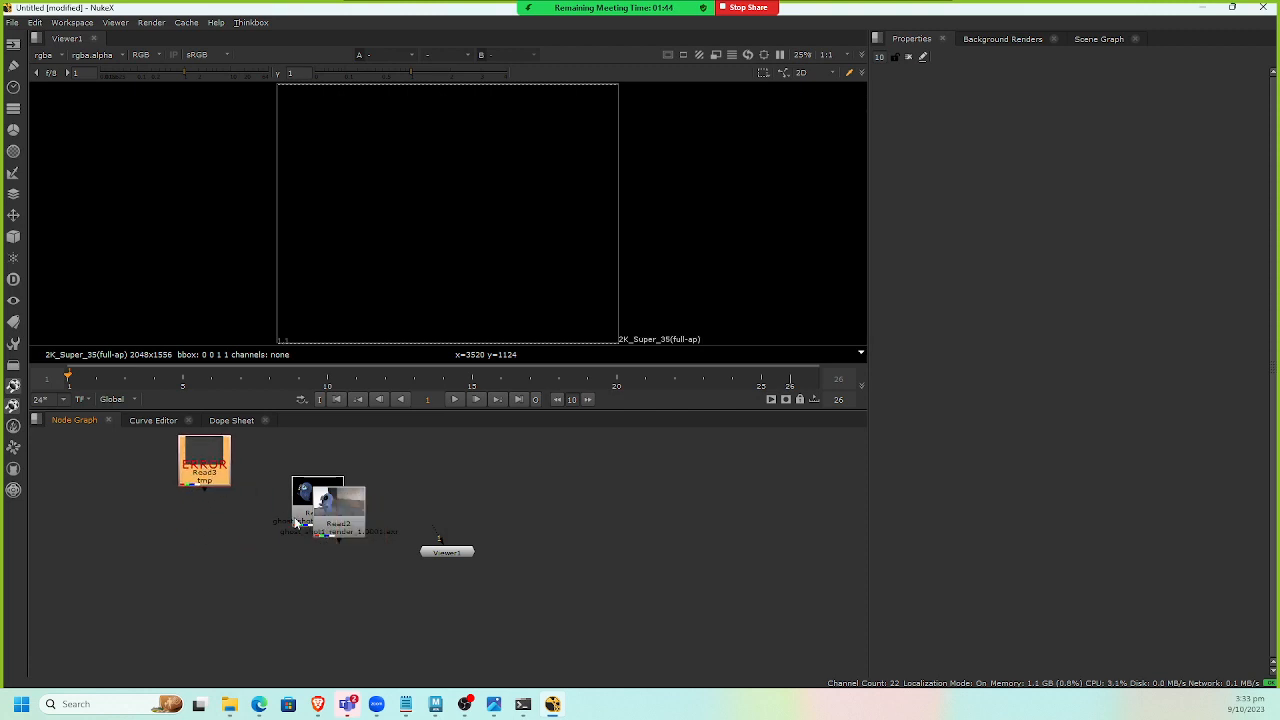
pyautogui.moveTo(338, 522); pyautogui.dragTo(135, 424)
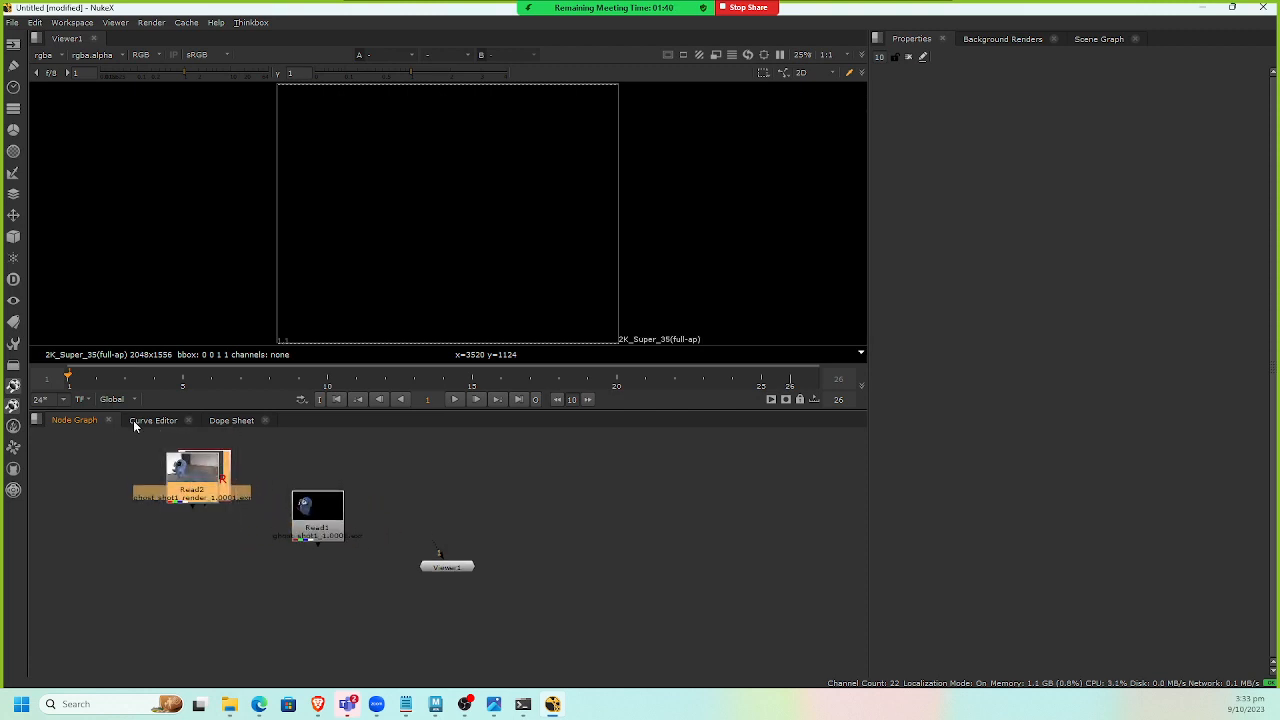
pyautogui.press('Delete')
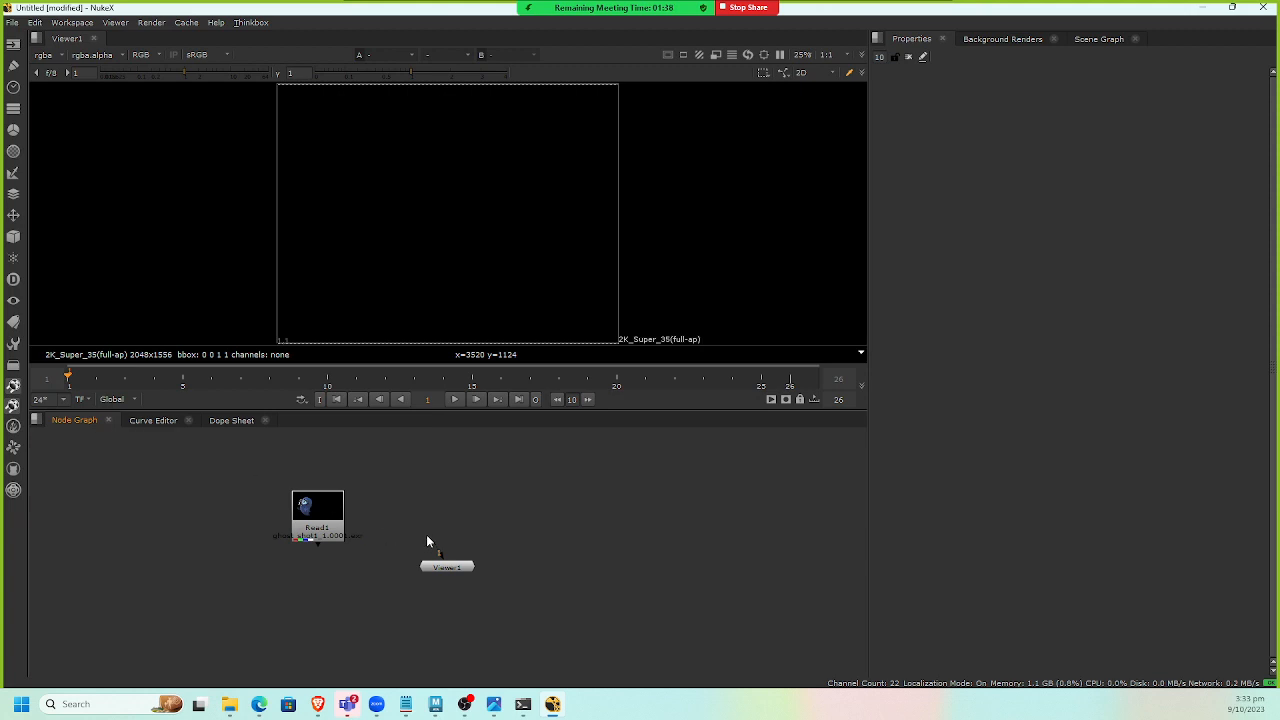
# Connect the ghost Read node to the viewer and scrub through the rendered frames.
pyautogui.moveTo(437, 550); pyautogui.dragTo(318, 515)
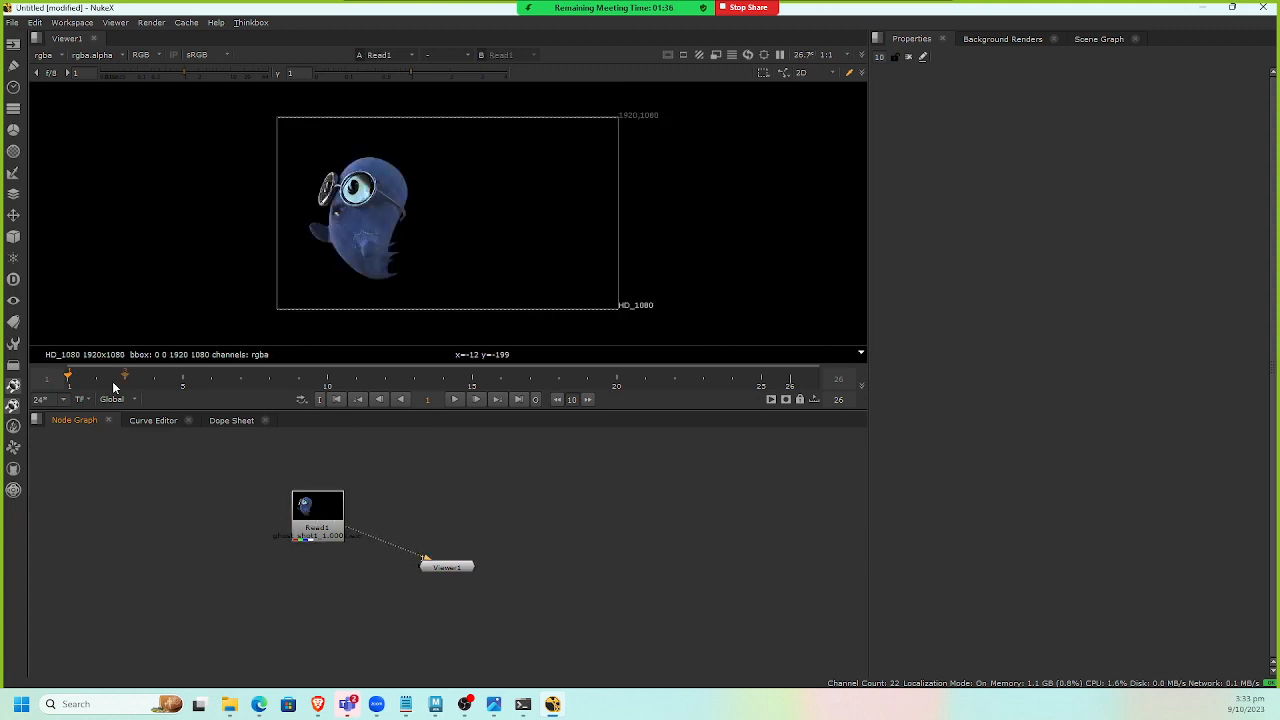
pyautogui.moveTo(113, 387); pyautogui.dragTo(222, 387)
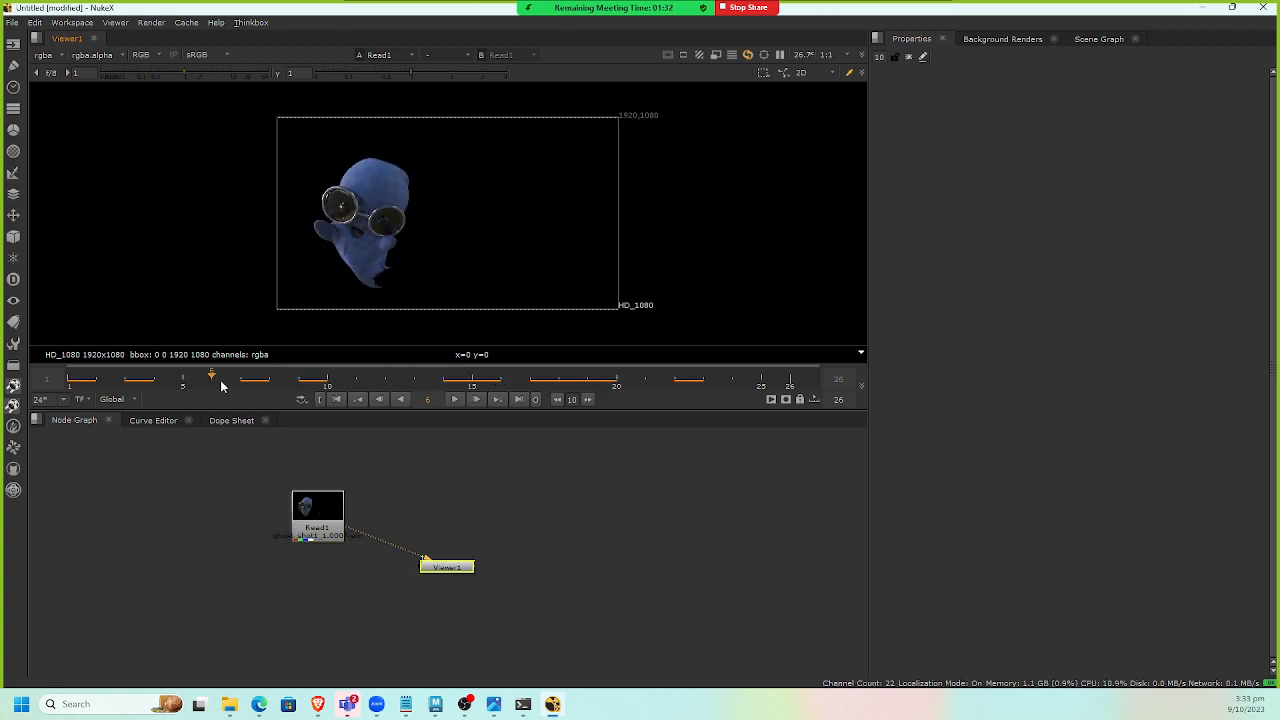
pyautogui.scroll(4, 416, 268)
pyautogui.scroll(-2, 408, 262)
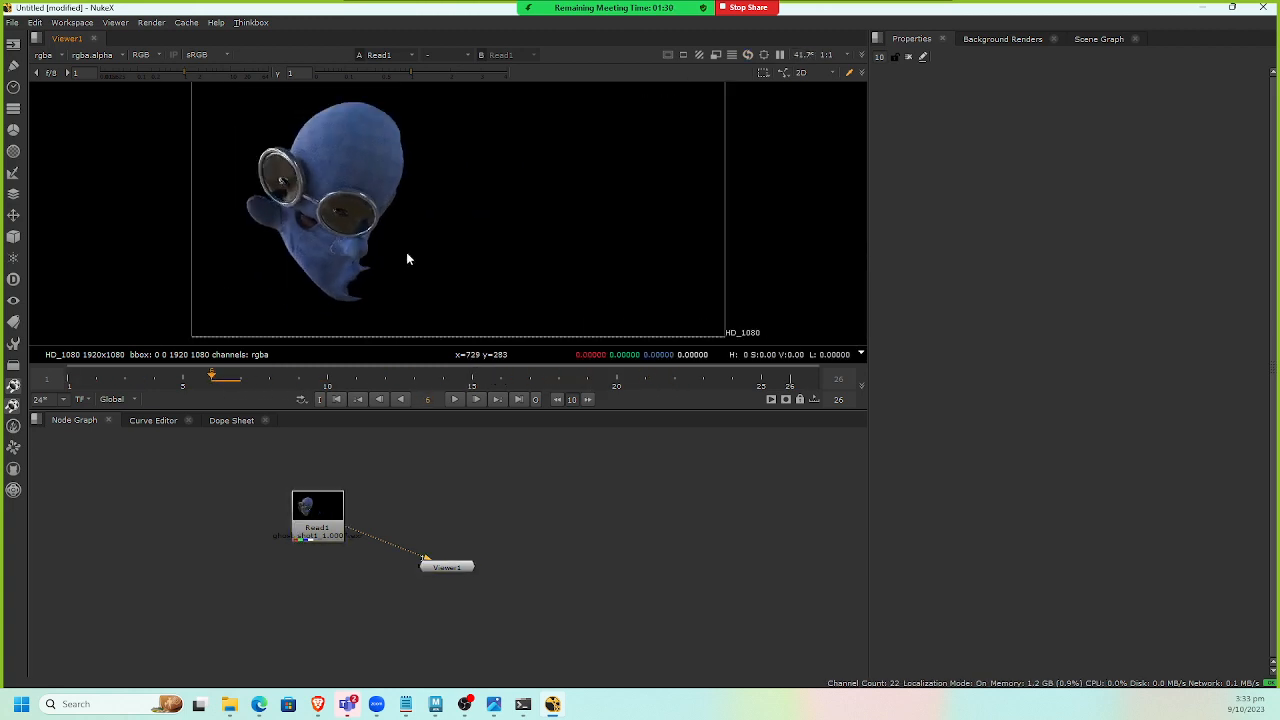
pyautogui.scroll(-1, 412, 252)
pyautogui.press('f')
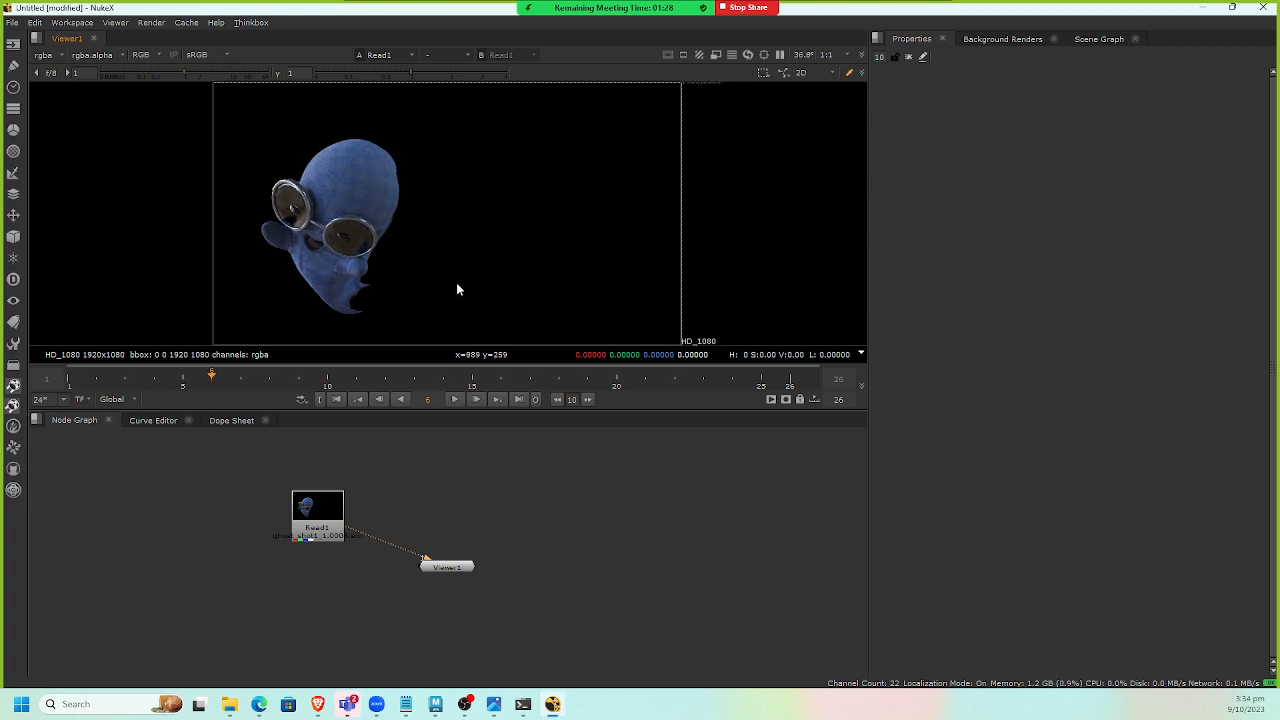
# Enlarge the viewer area by moving the divider above the node graph down.
pyautogui.moveTo(393, 411); pyautogui.dragTo(400, 482)
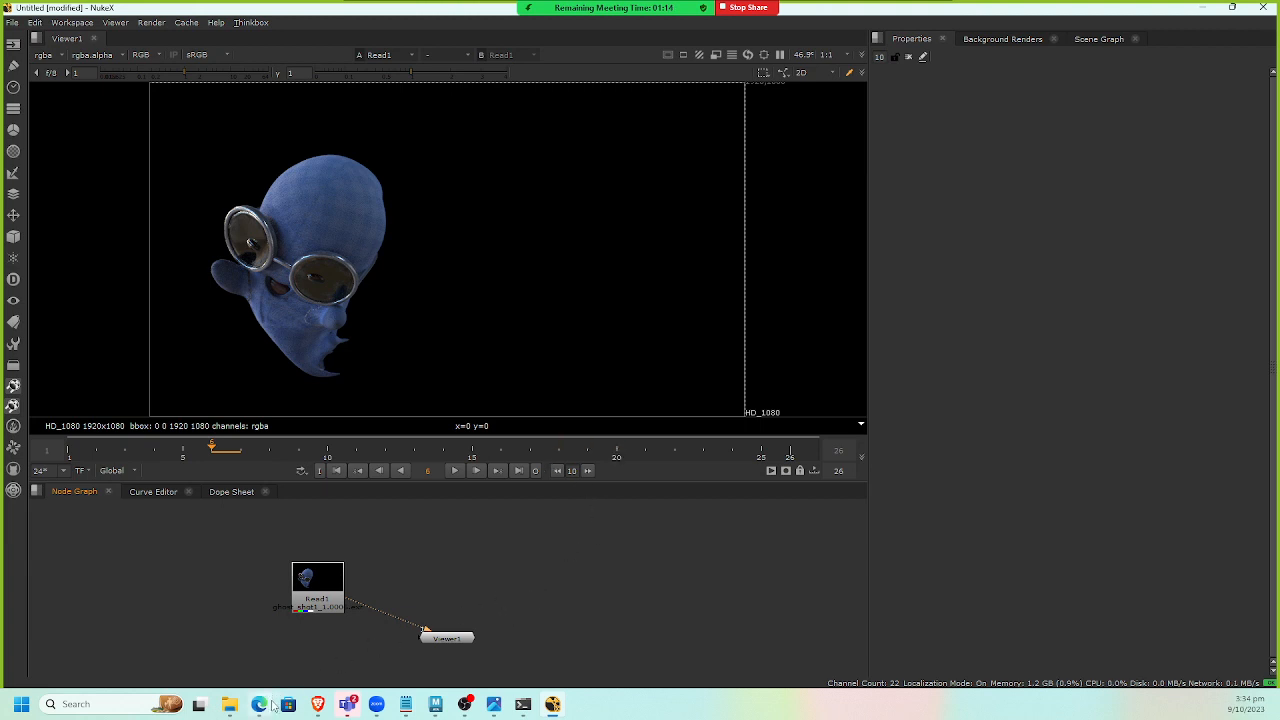
pyautogui.moveTo(316, 706)
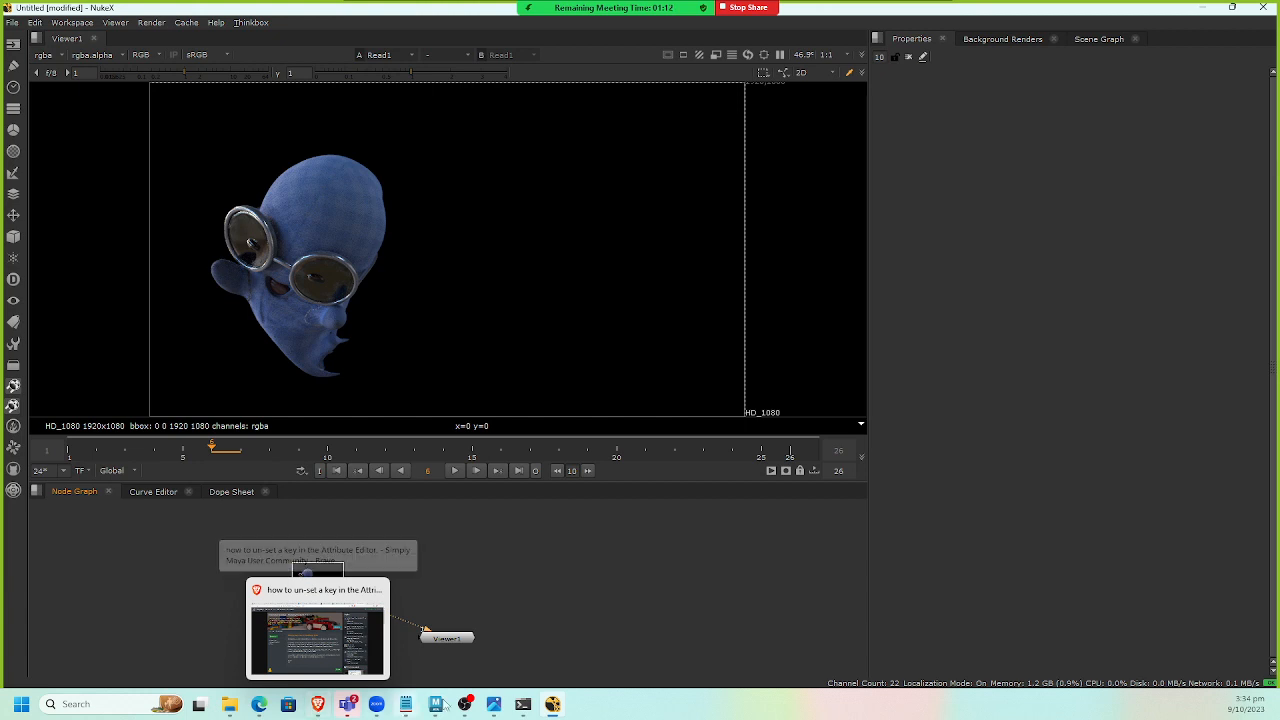
pyautogui.moveTo(436, 705)
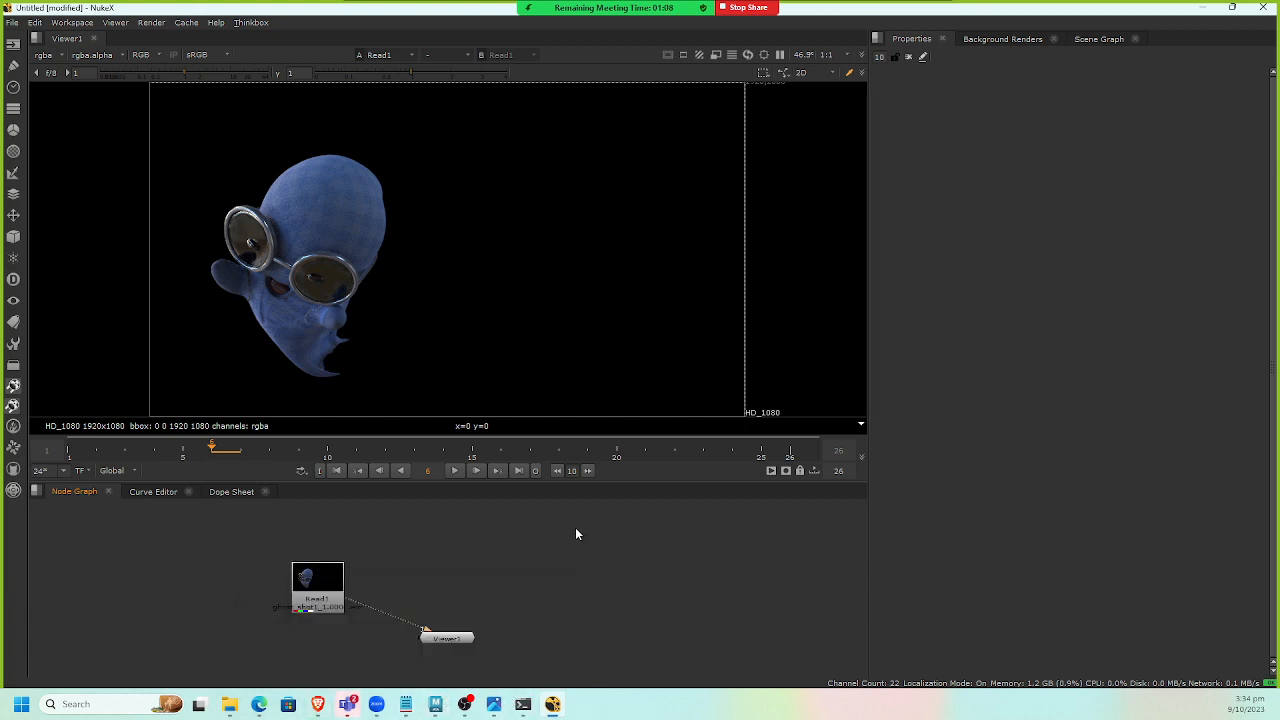
pyautogui.press('Tab')
pyautogui.press('Escape')
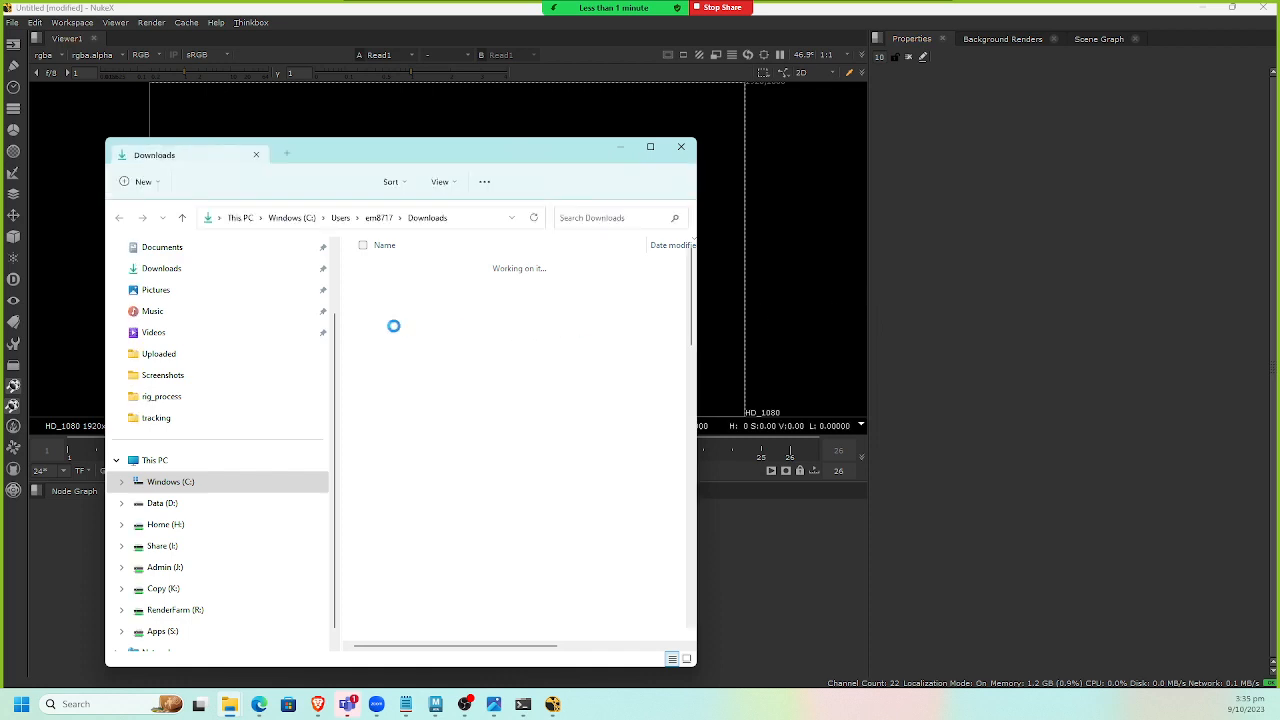
# Import the background room photo from the Downloads folder into the node graph.
pyautogui.moveTo(785, 505); pyautogui.dragTo(515, 556)
pyautogui.moveTo(317, 585); pyautogui.dragTo(288, 565)
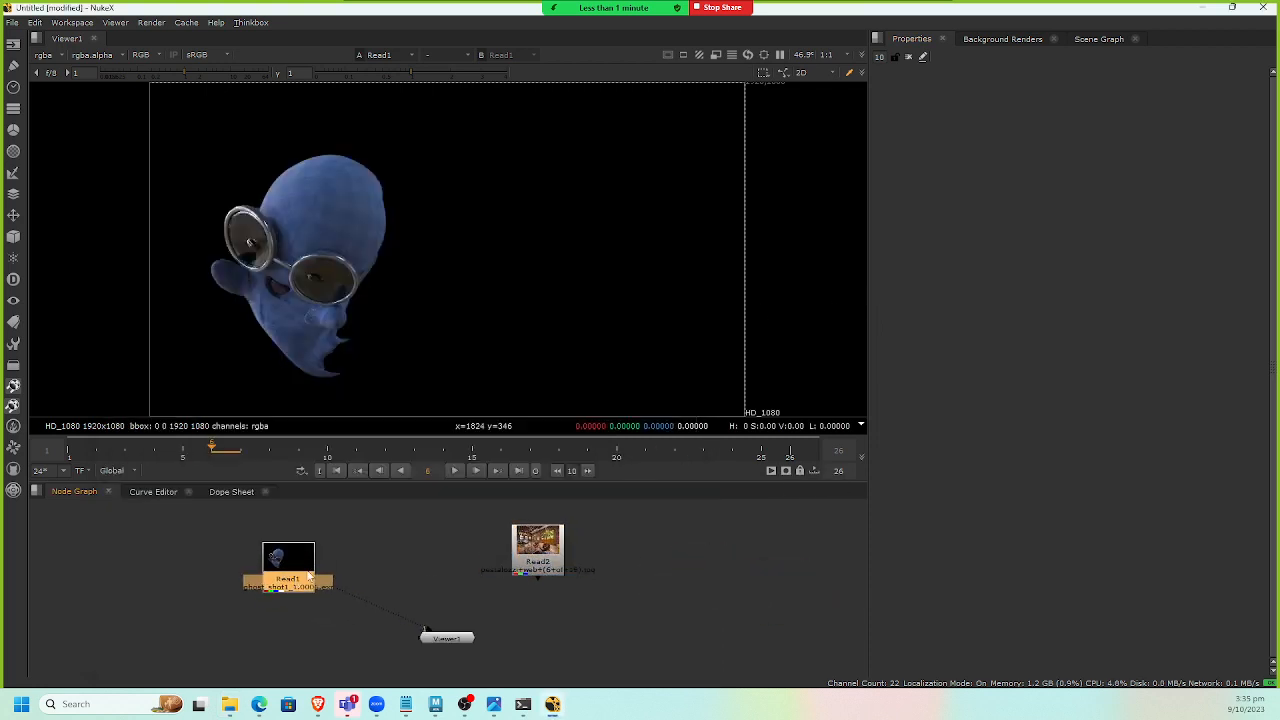
pyautogui.click(388, 564)
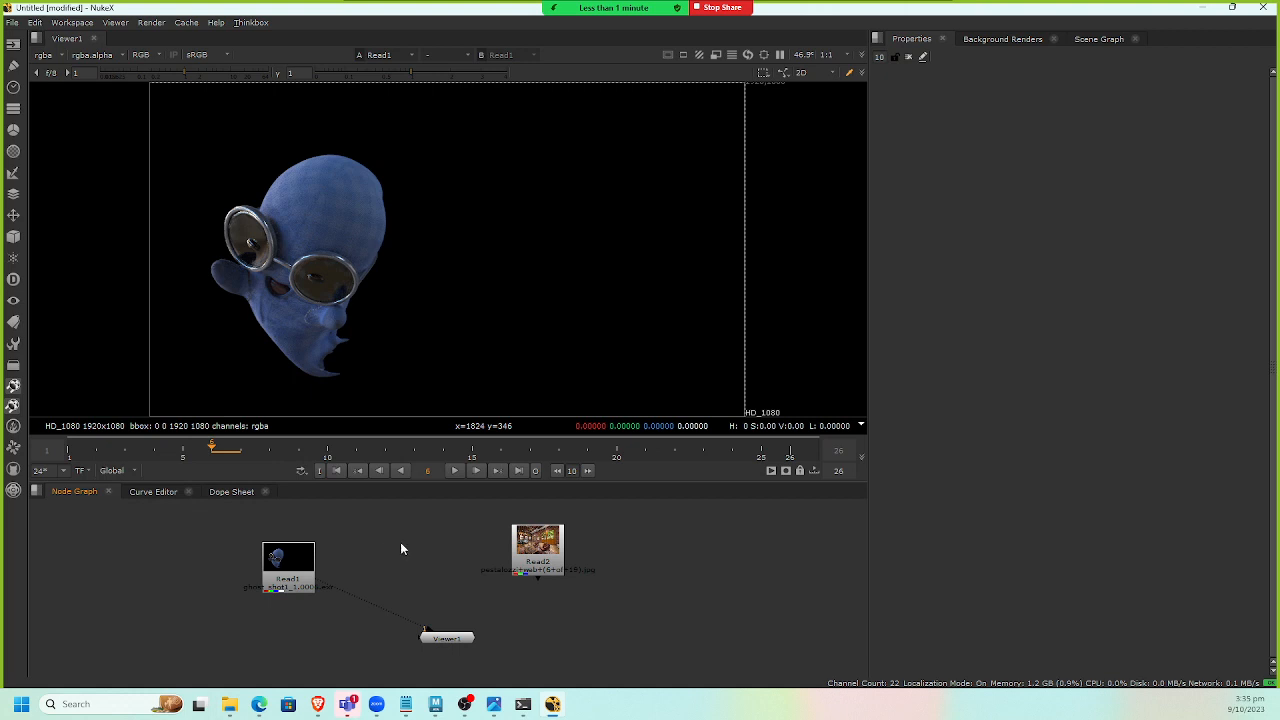
# Set the project frame range end to 50 and the full size format to HD_1080.
pyautogui.press('s')
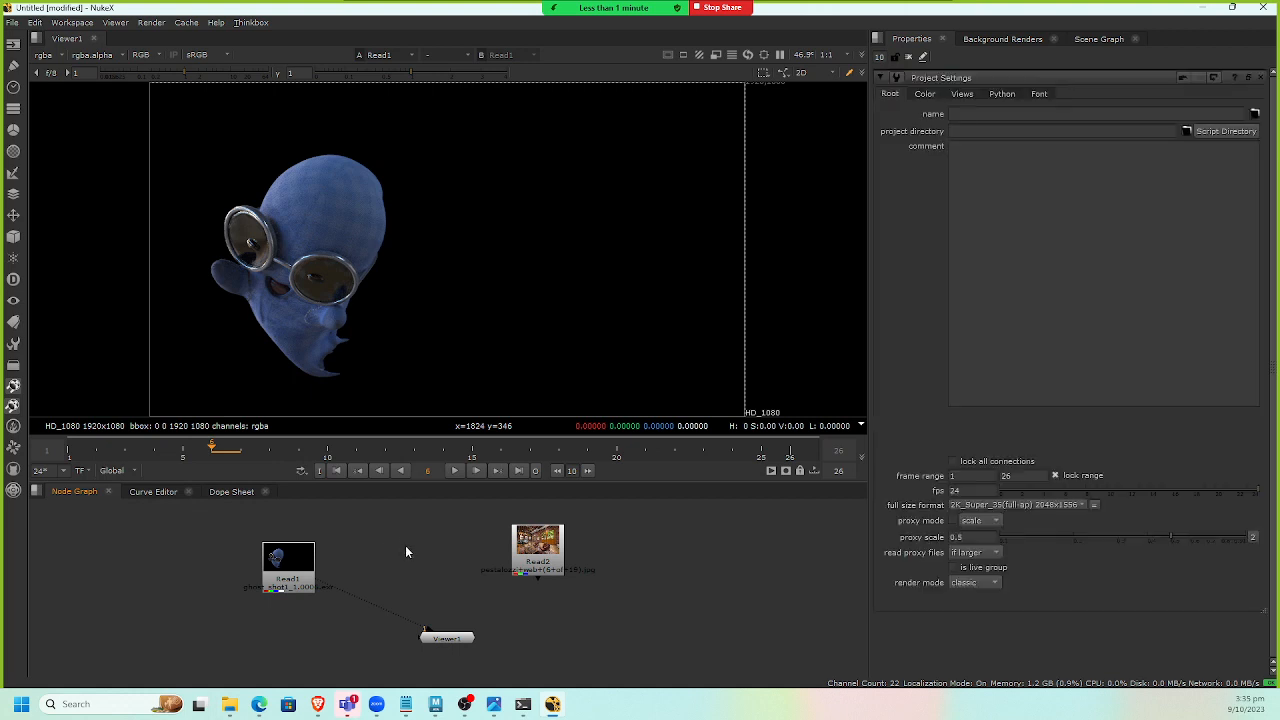
pyautogui.doubleClick(1016, 479)
pyautogui.write('50')
pyautogui.press('Return')
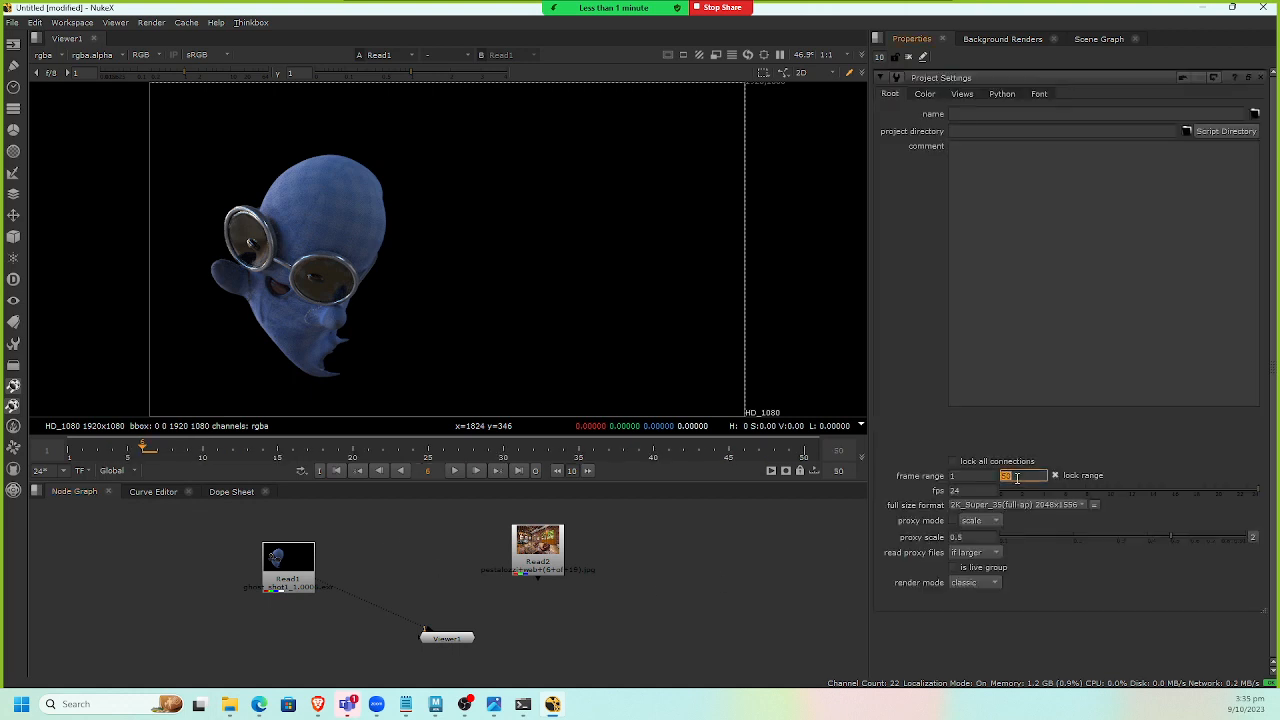
pyautogui.click(1056, 504)
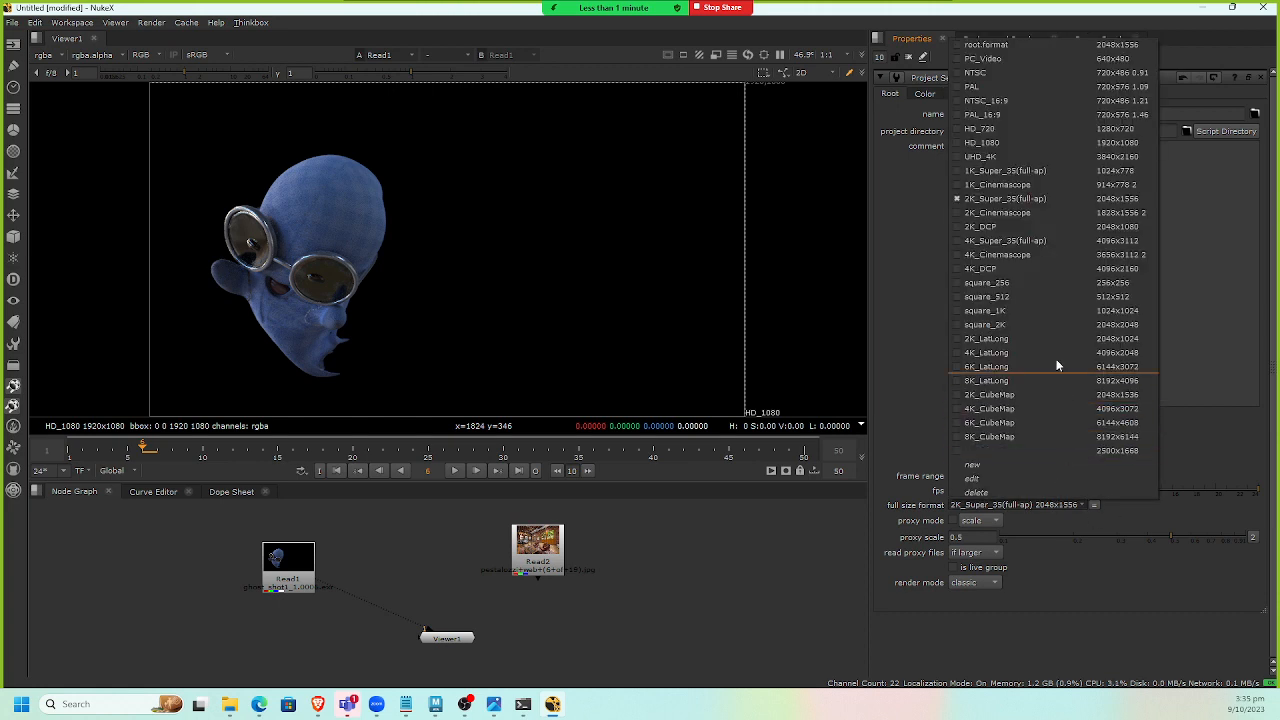
pyautogui.click(1006, 143)
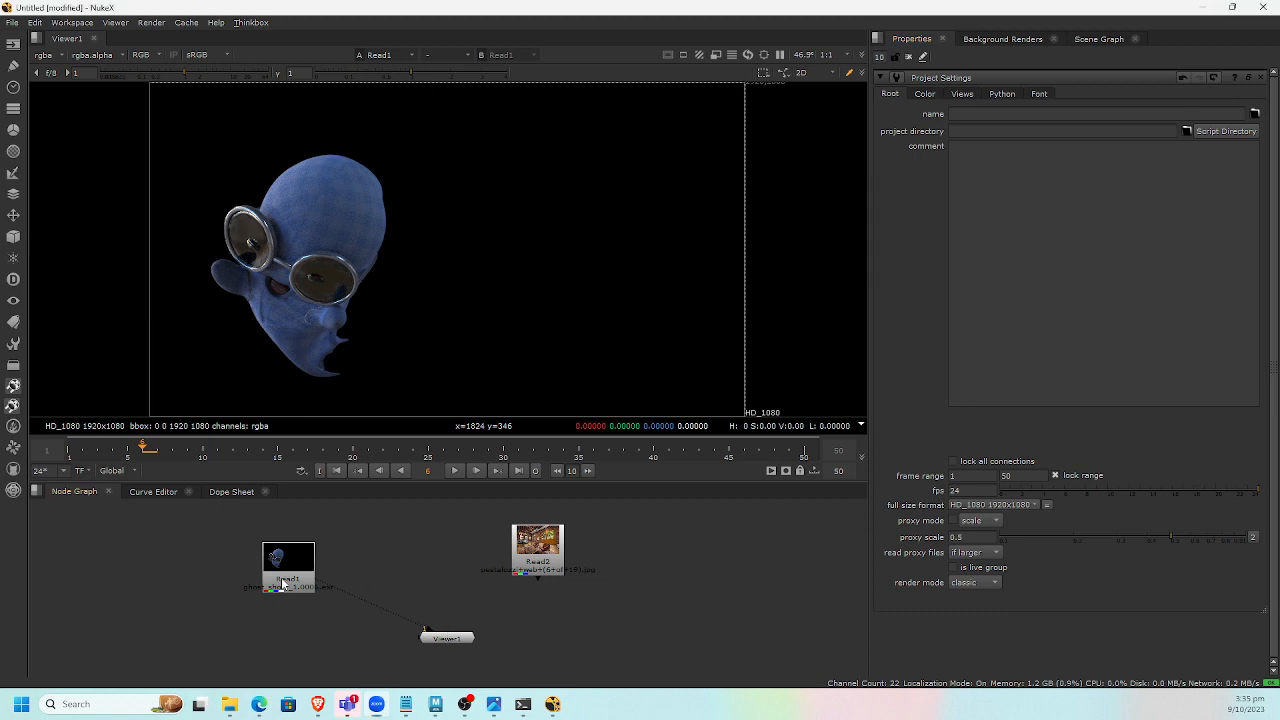
# Merge the ghost render over the background photo with a Merge node.
pyautogui.moveTo(282, 581); pyautogui.dragTo(275, 568)
pyautogui.press('m')
pyautogui.moveTo(359, 555); pyautogui.dragTo(544, 552)
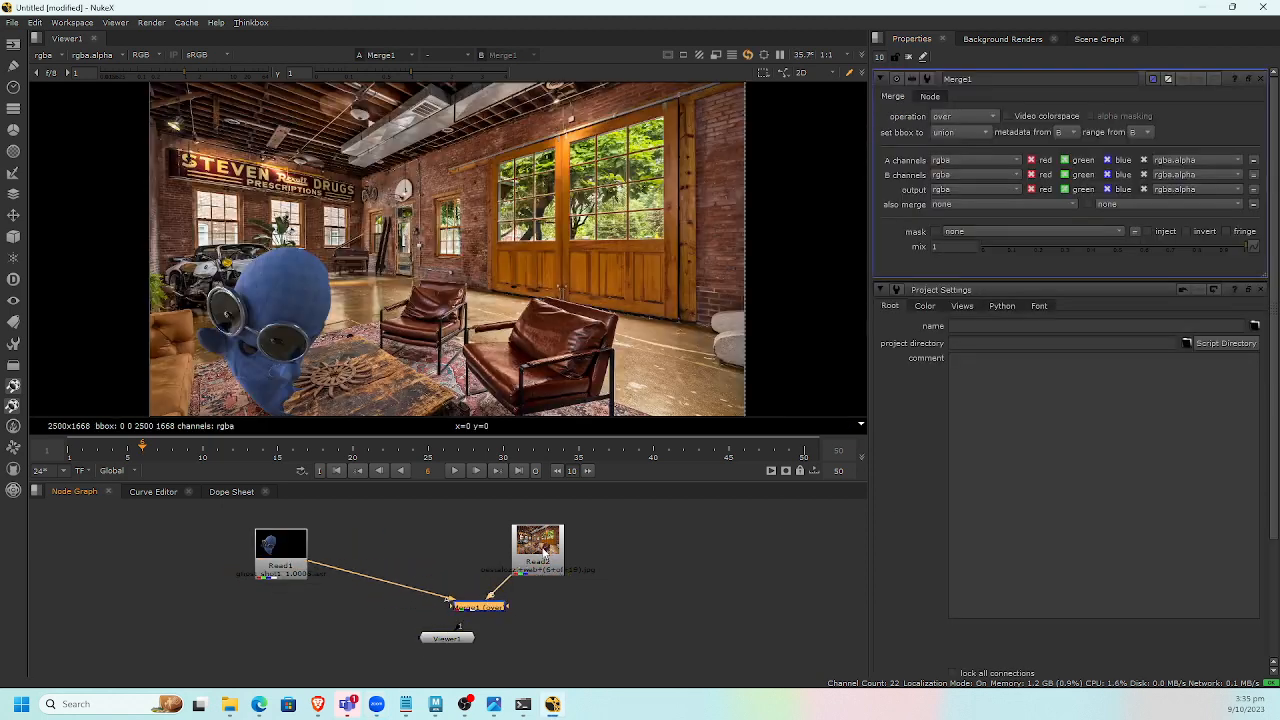
# Add a Reformat node below the background photo's Read node.
pyautogui.click(546, 541)
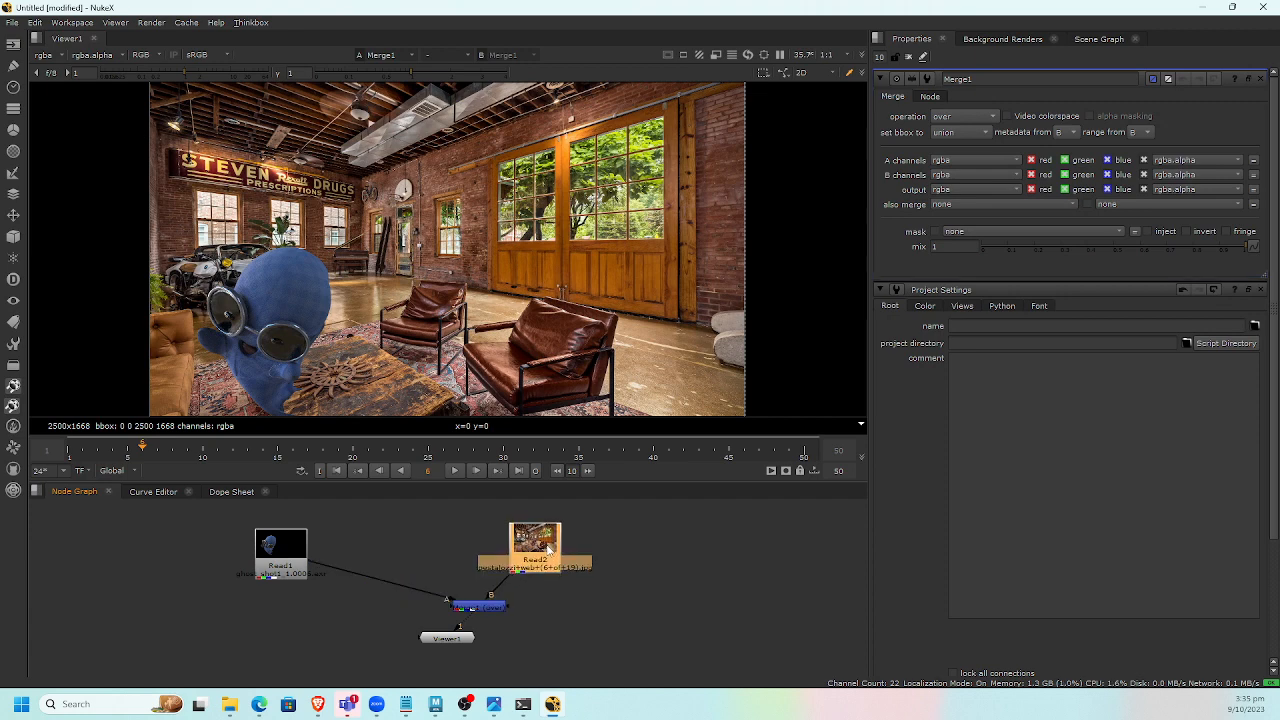
pyautogui.press('Tab')
pyautogui.write('reform')
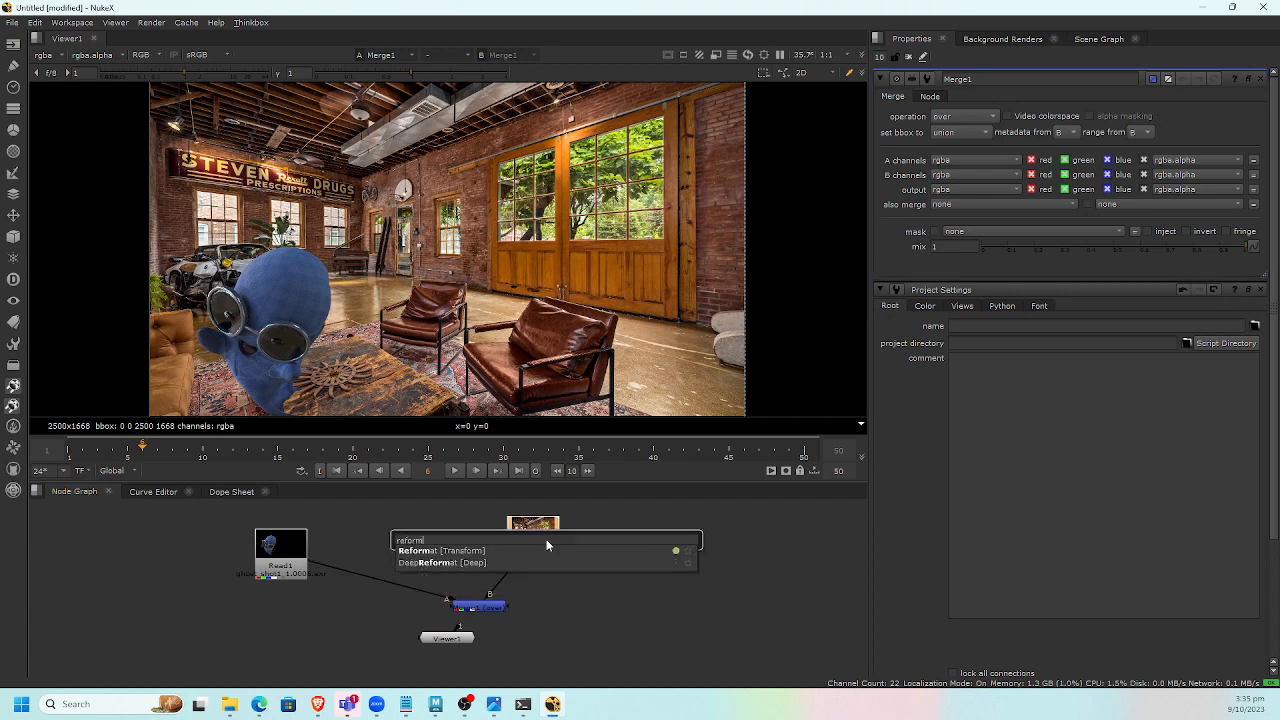
pyautogui.press('Return')
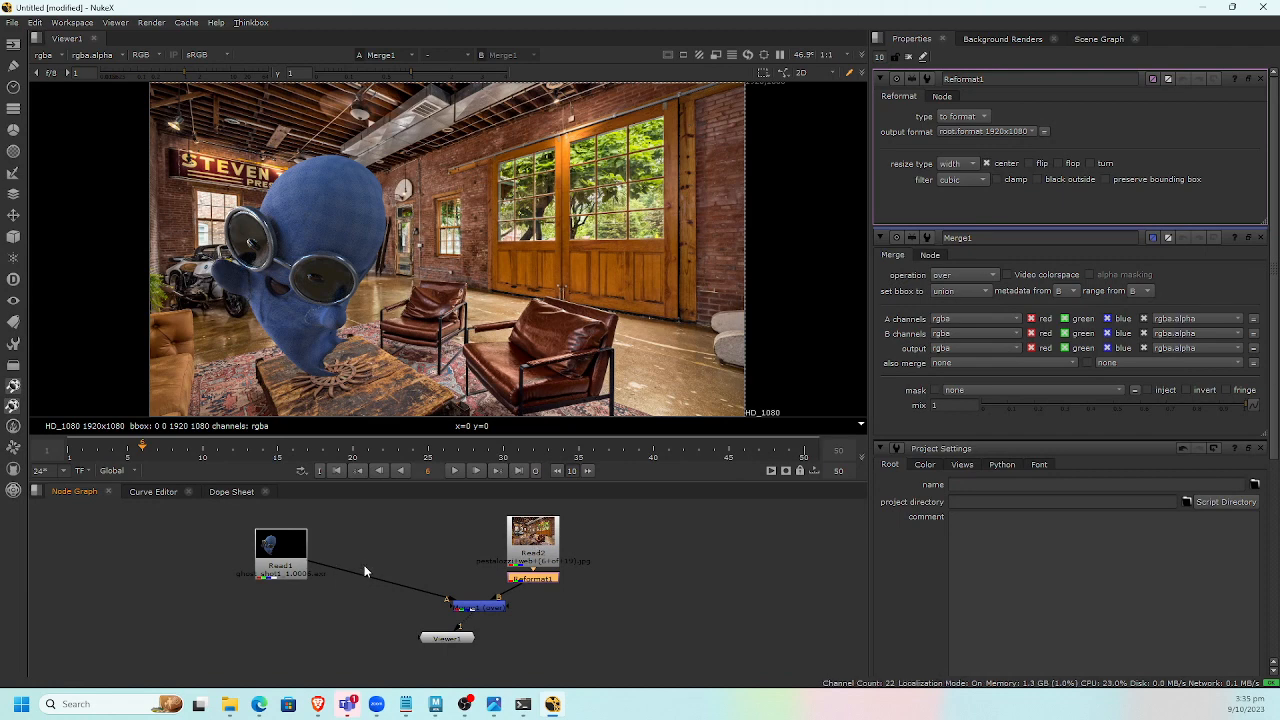
pyautogui.moveTo(492, 608); pyautogui.dragTo(448, 612)
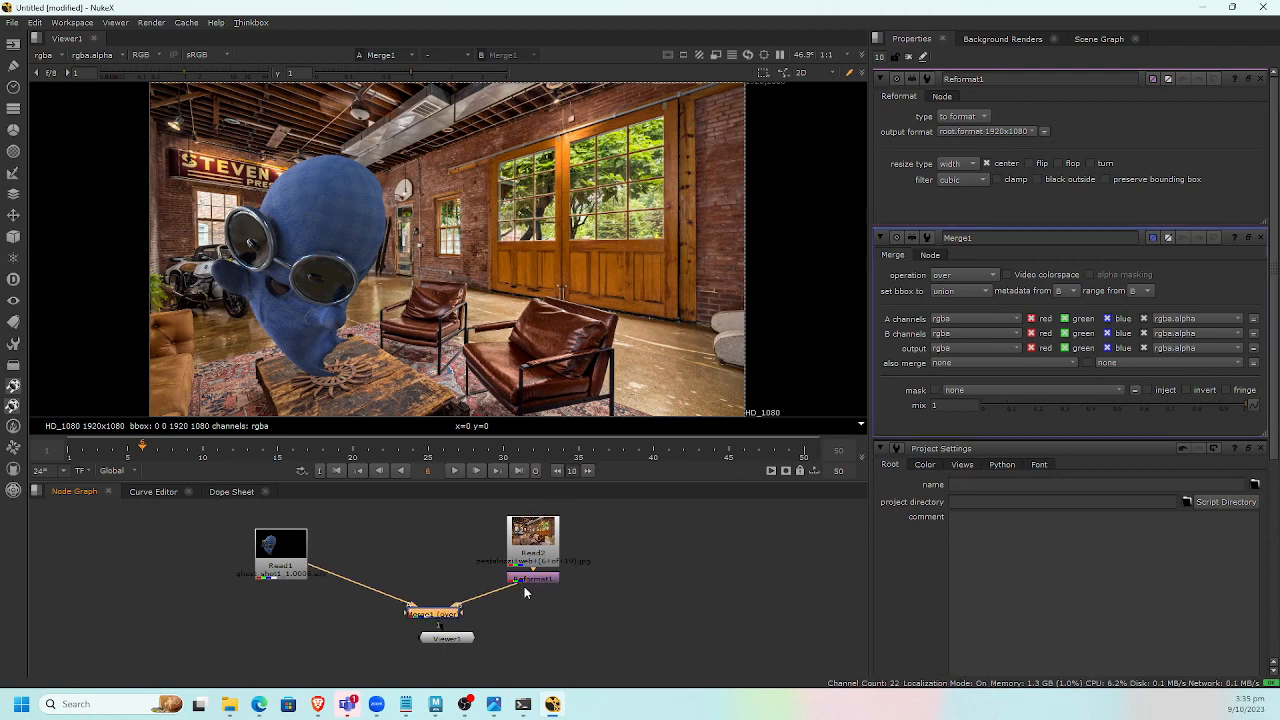
# Add a Defocus node after the Reformat and set its defocus to 56.5.
pyautogui.click(531, 579)
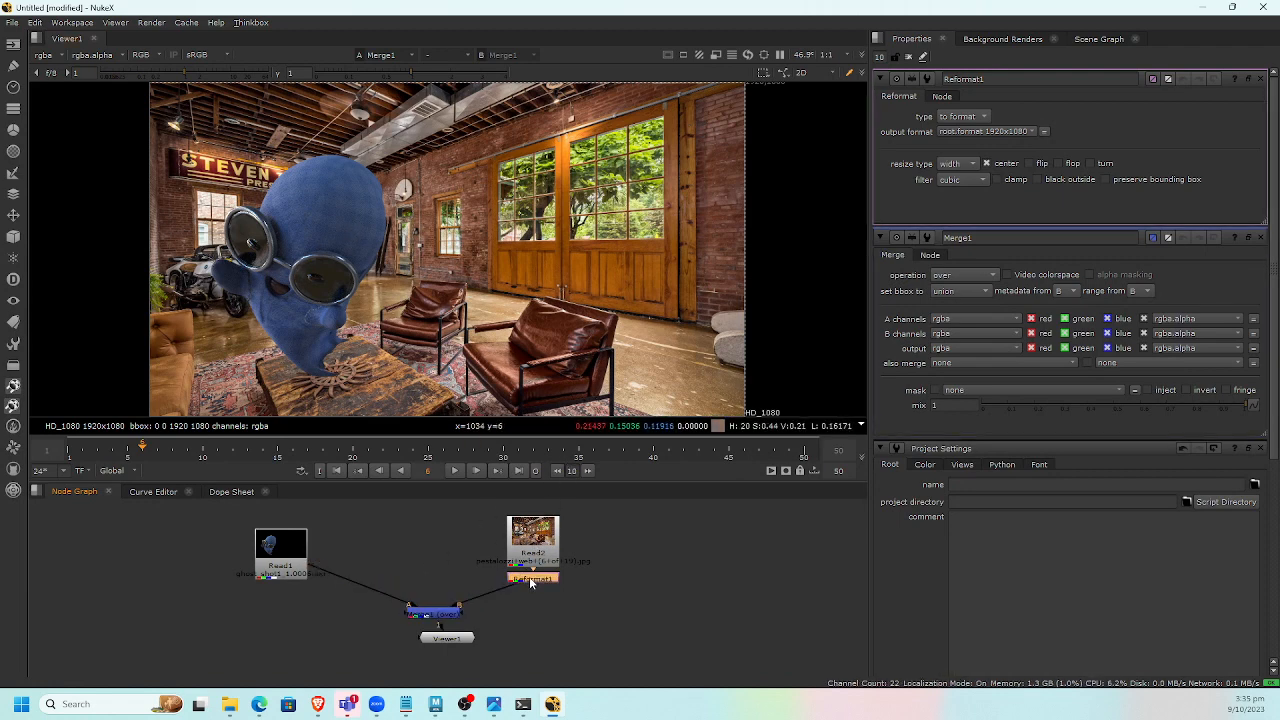
pyautogui.press('Tab')
pyautogui.write('def')
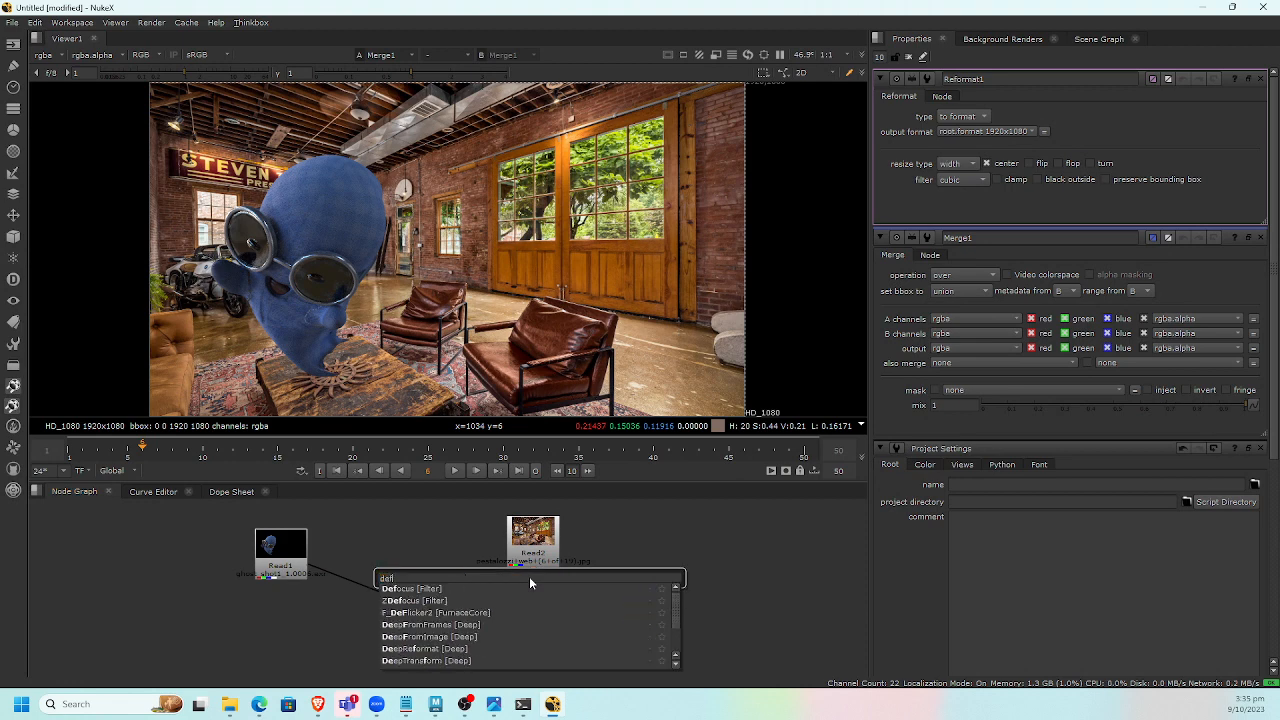
pyautogui.press('Return')
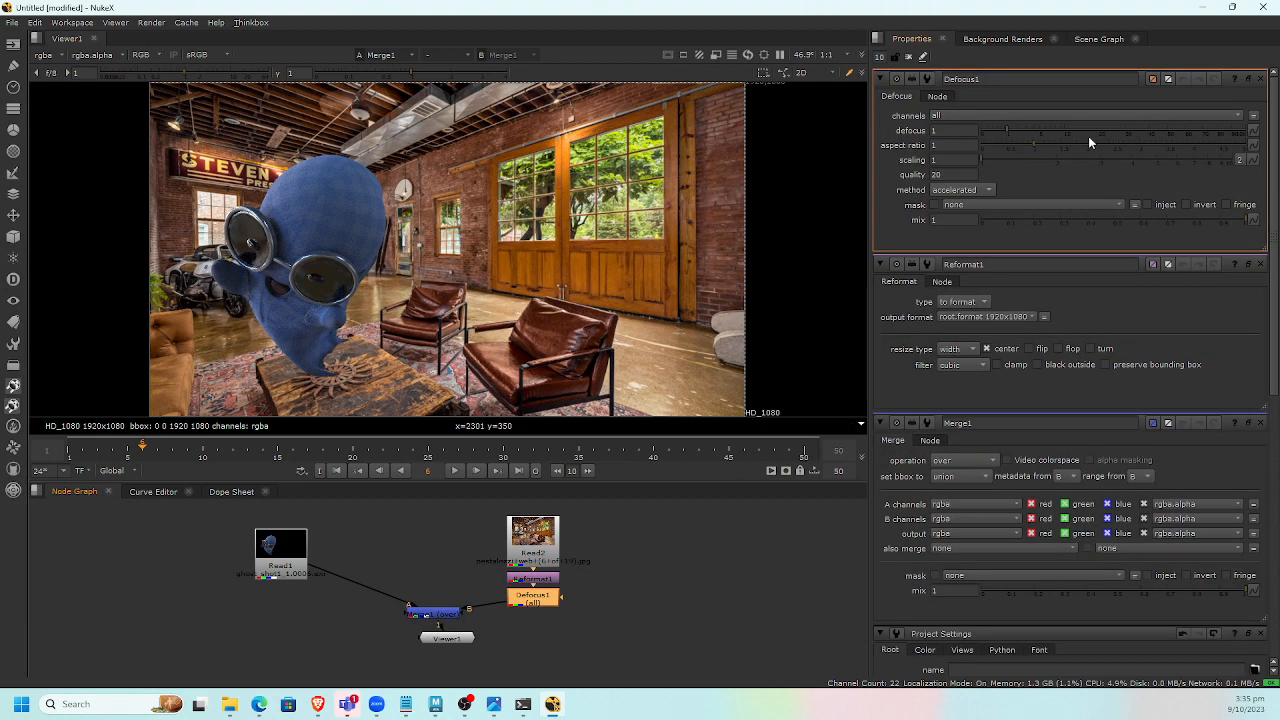
pyautogui.moveTo(1126, 128); pyautogui.dragTo(1179, 128)
# Add a Grade node after the Defocus and set its gamma to 0.54.
pyautogui.moveTo(446, 640); pyautogui.dragTo(371, 684)
pyautogui.moveTo(446, 609); pyautogui.dragTo(386, 655)
pyautogui.click(534, 594)
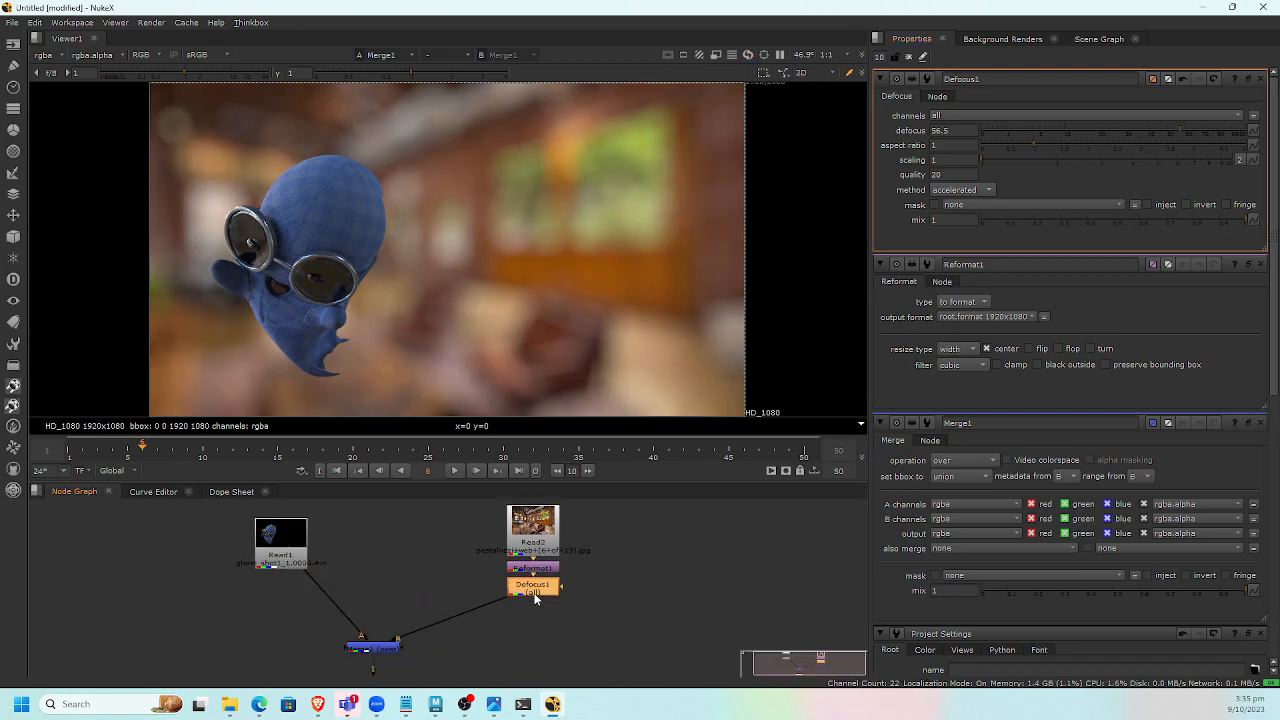
pyautogui.press('g')
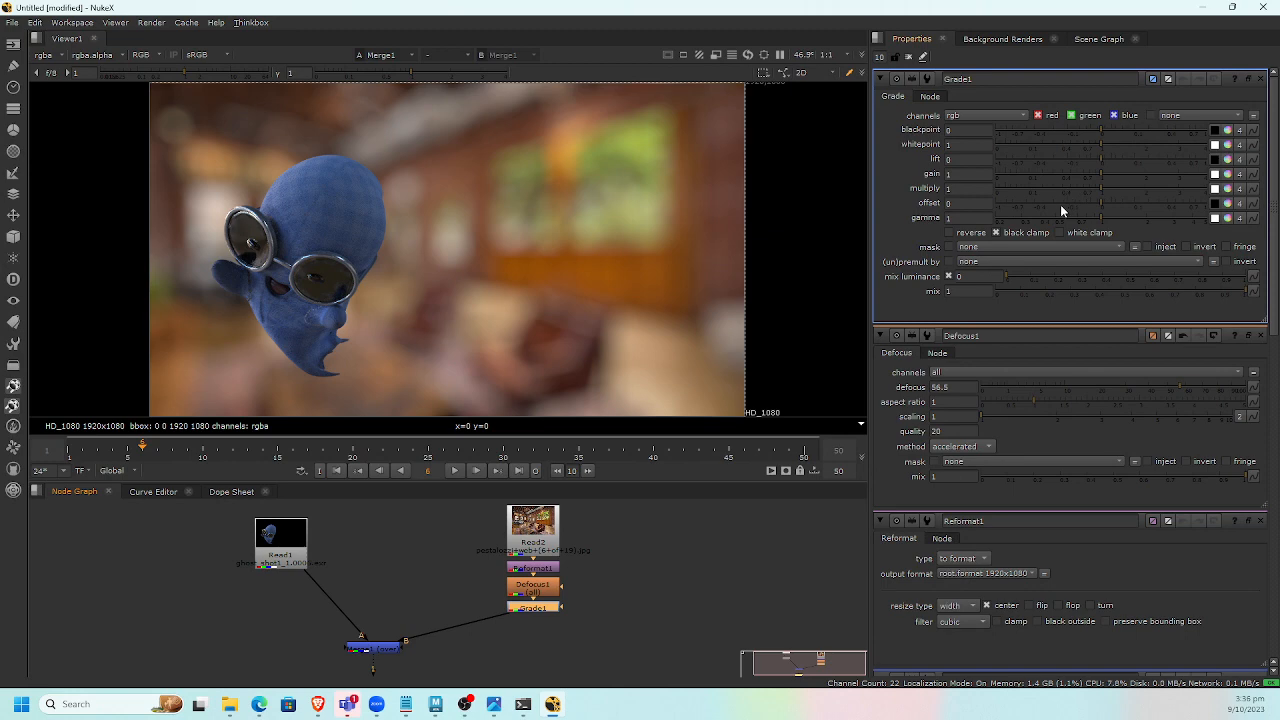
pyautogui.click(1057, 218)
pyautogui.click(1060, 217)
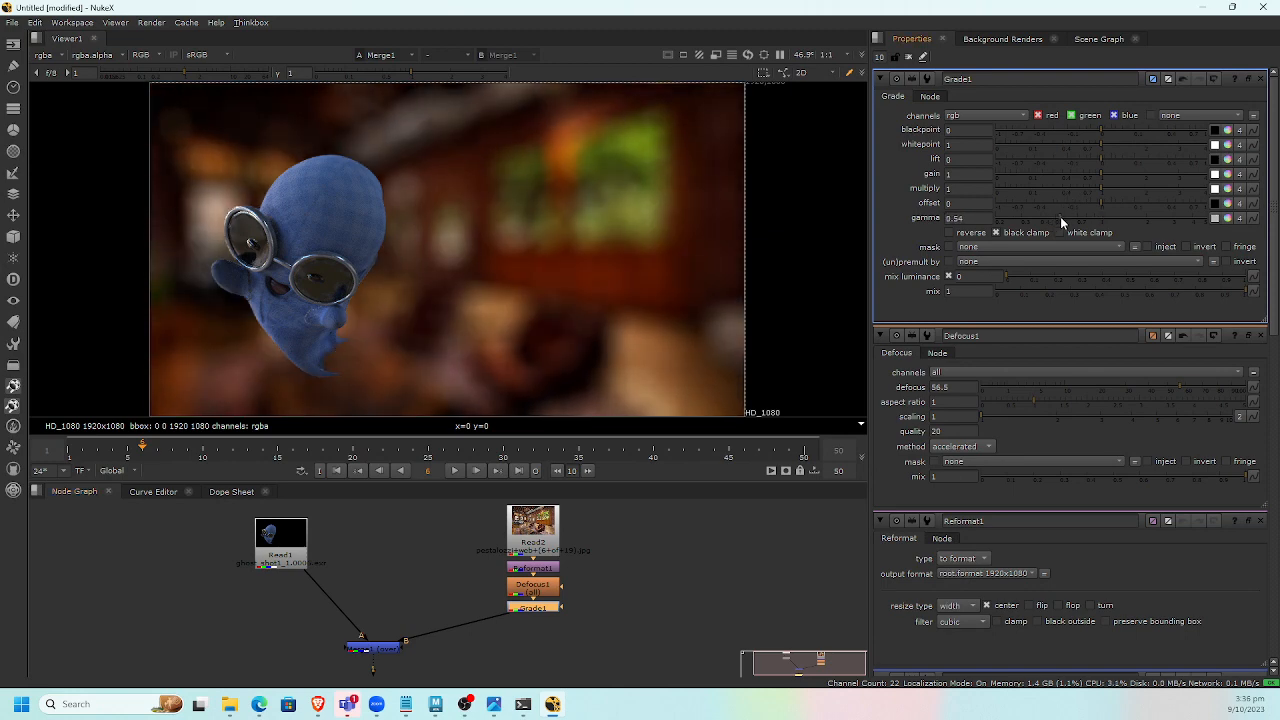
pyautogui.click(336, 471)
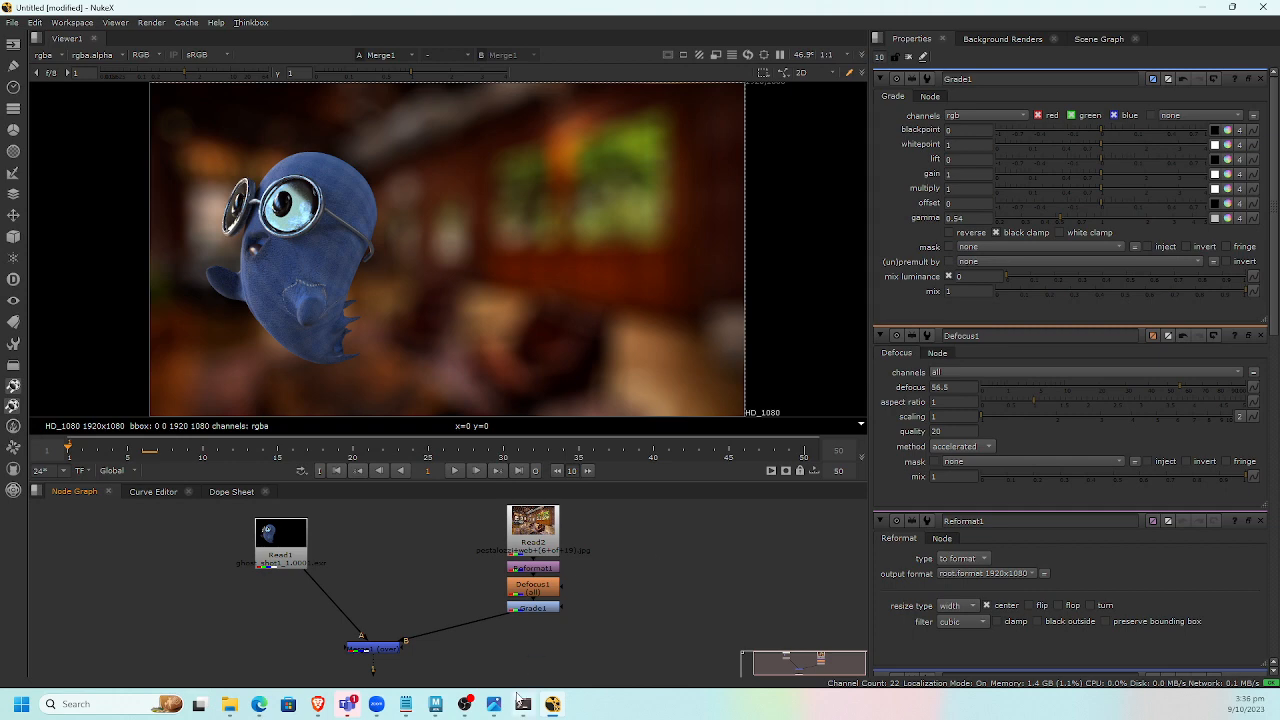
pyautogui.moveTo(436, 704)
pyautogui.click(479, 660)
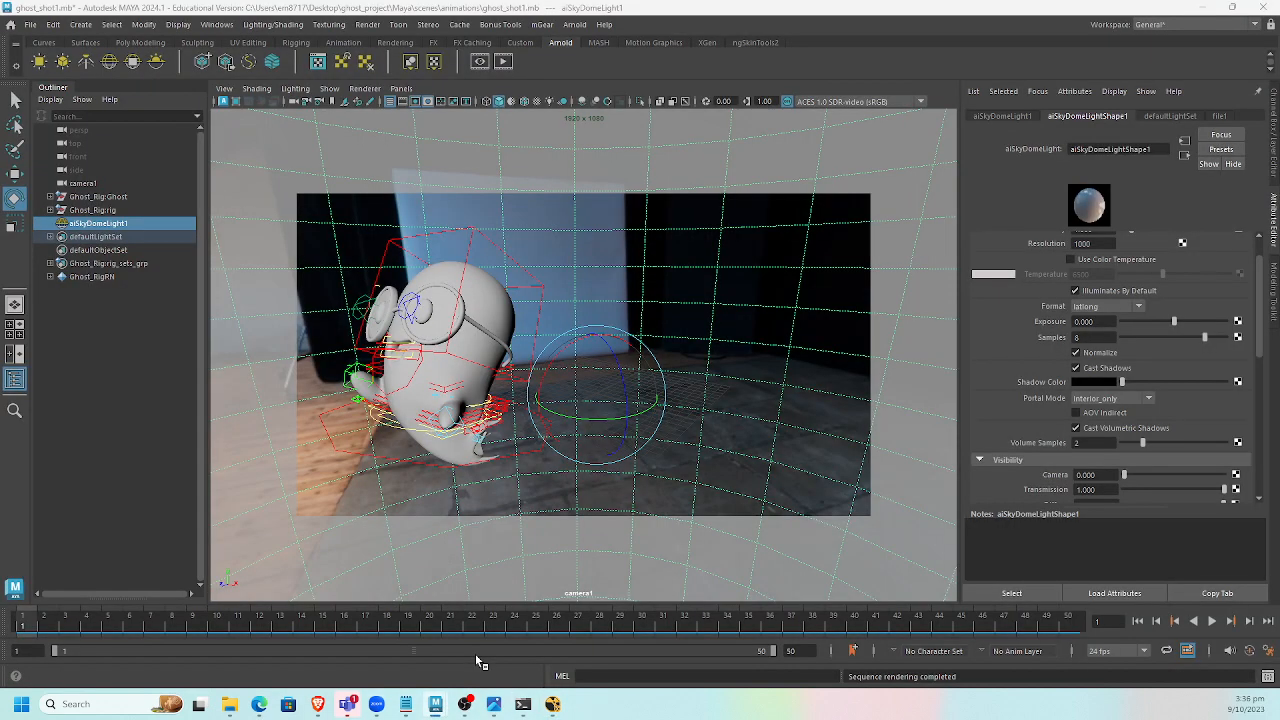
pyautogui.hotkey('alt', 'Tab')
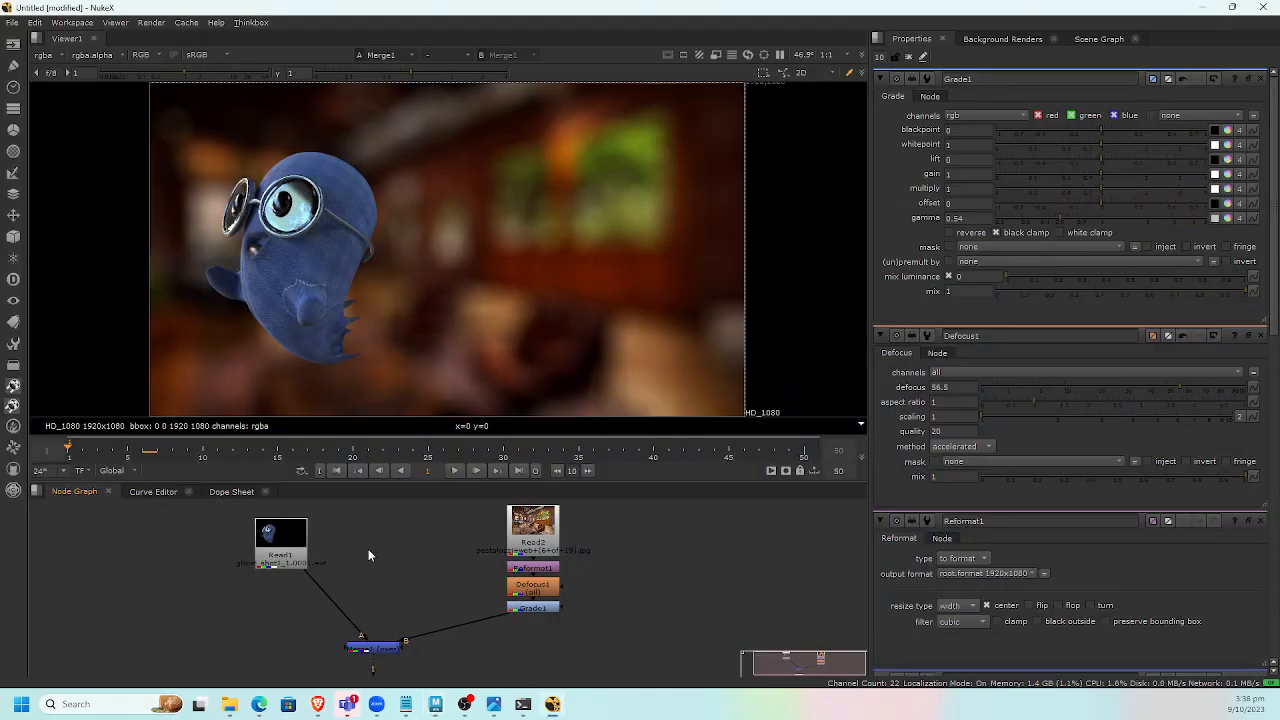
# Set the ghost Read node's frame range end to 50.
pyautogui.doubleClick(280, 555)
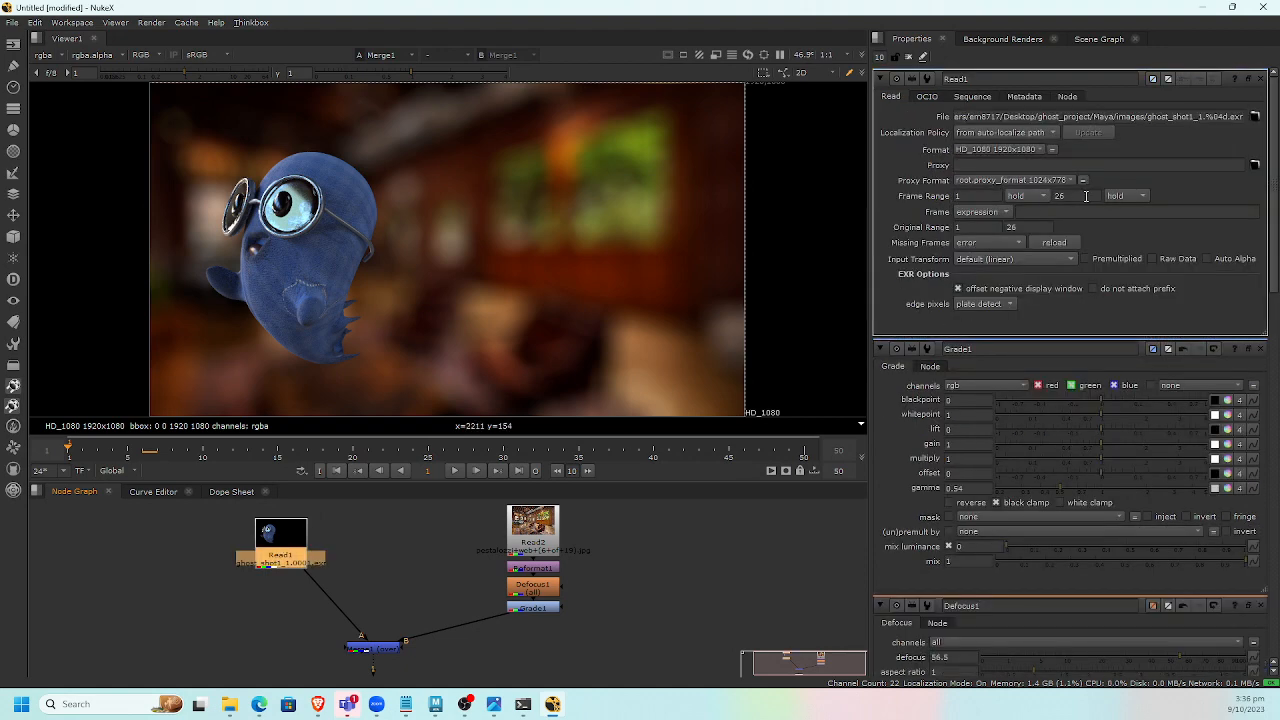
pyautogui.doubleClick(1086, 196)
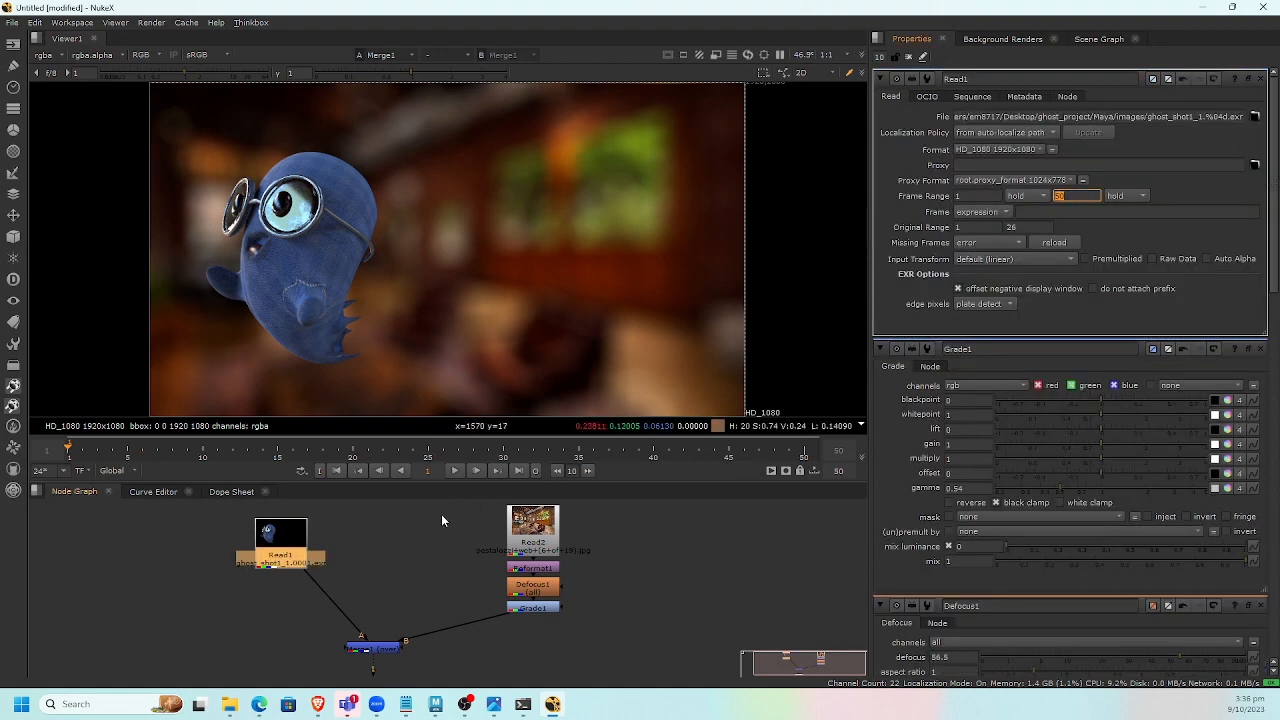
pyautogui.click(366, 549)
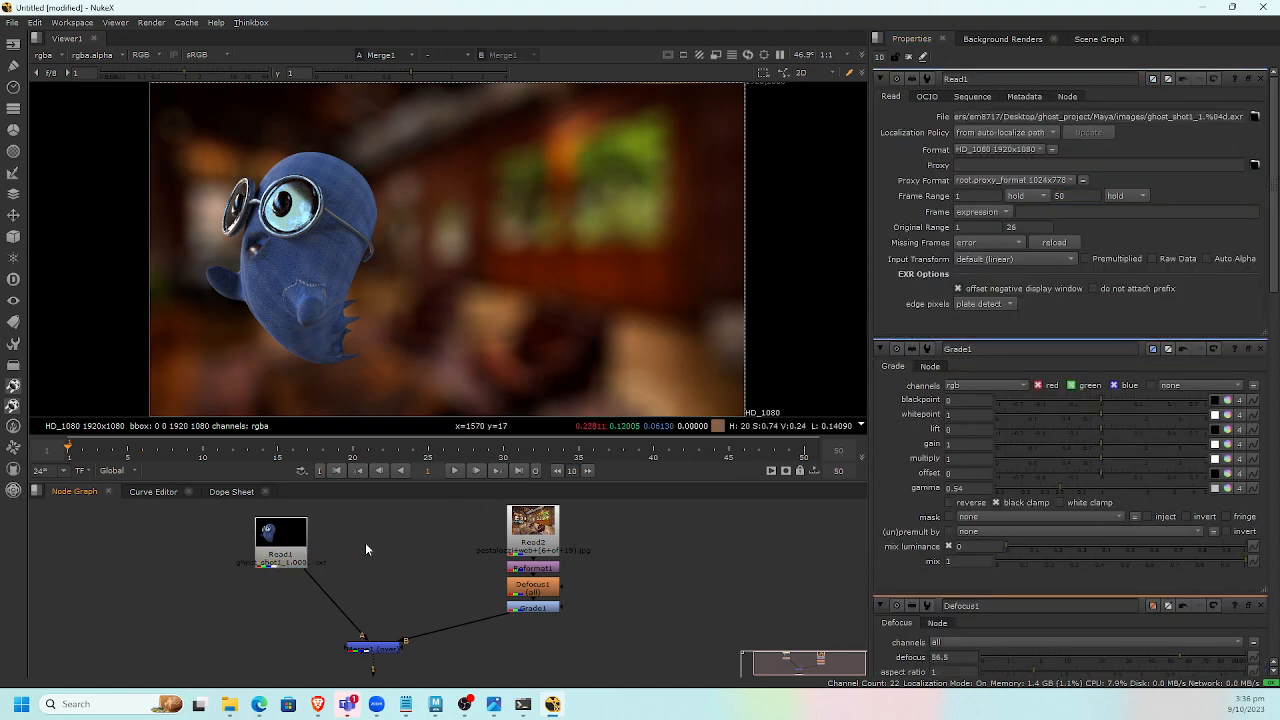
# Delete the ghost Read node from the node graph.
pyautogui.click(300, 550)
pyautogui.press('Delete')
pyautogui.press('r')
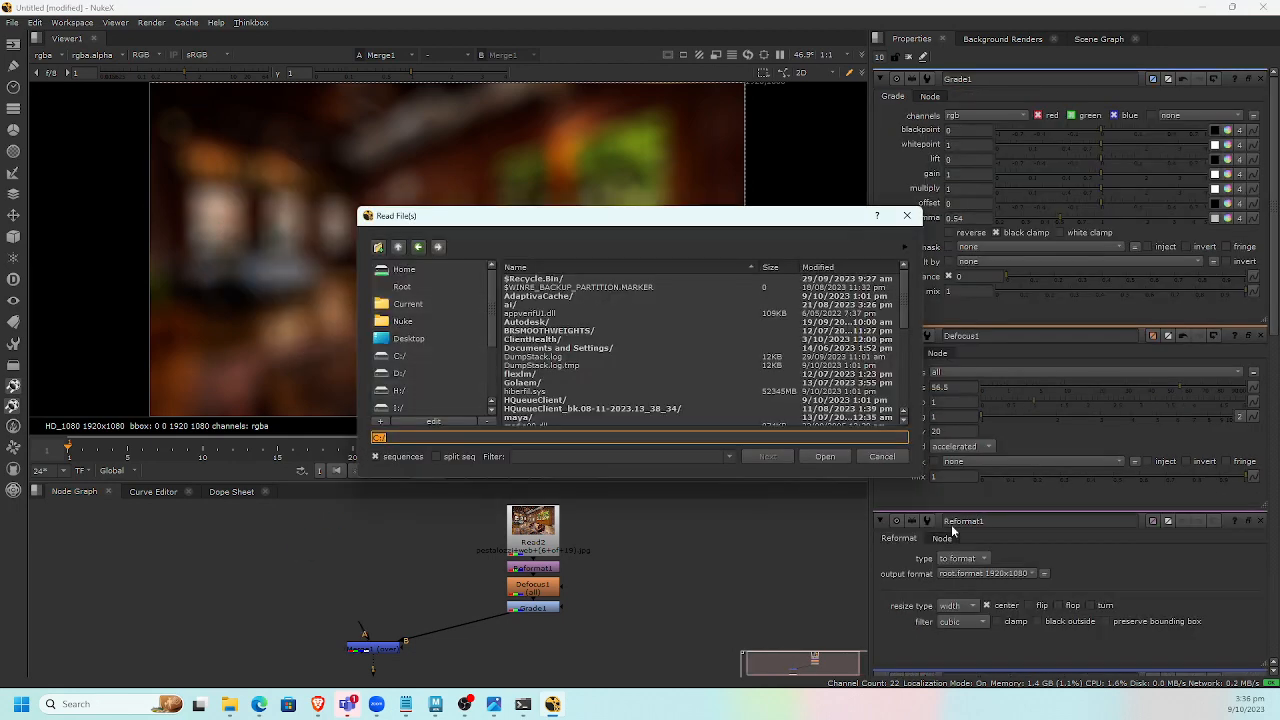
pyautogui.press('Escape')
# Bring the rendered ghost_shot1 sequence from the Maya folder into the node graph and connect it to the Merge's A input.
pyautogui.moveTo(230, 704)
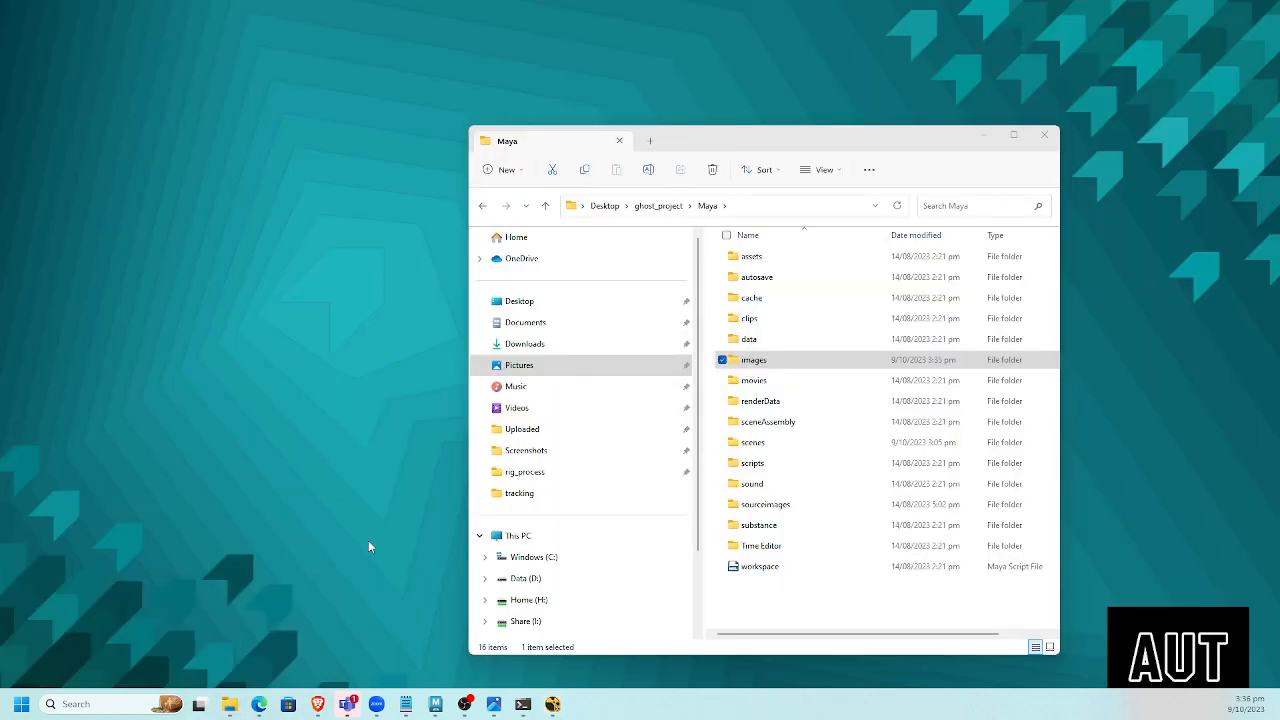
pyautogui.click(186, 628)
pyautogui.moveTo(760, 360); pyautogui.dragTo(128, 562)
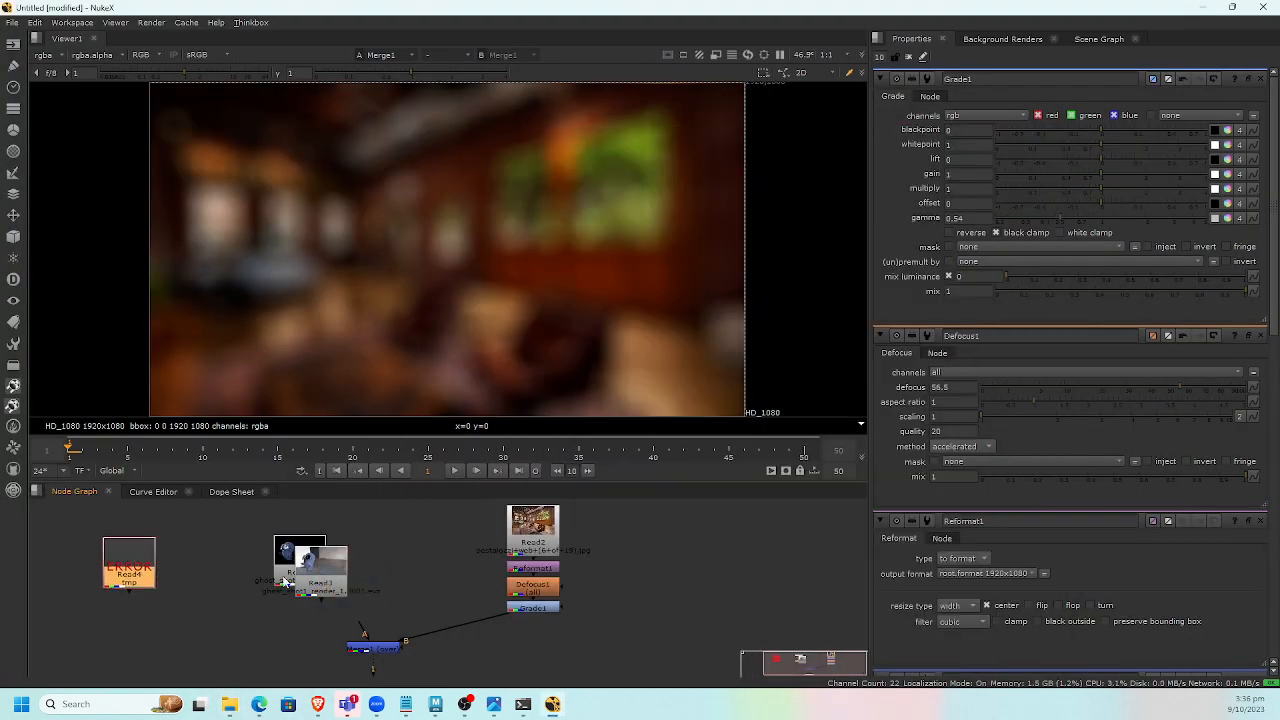
pyautogui.moveTo(315, 568); pyautogui.dragTo(72, 560)
pyautogui.click(117, 622)
pyautogui.moveTo(194, 617); pyautogui.dragTo(30, 538)
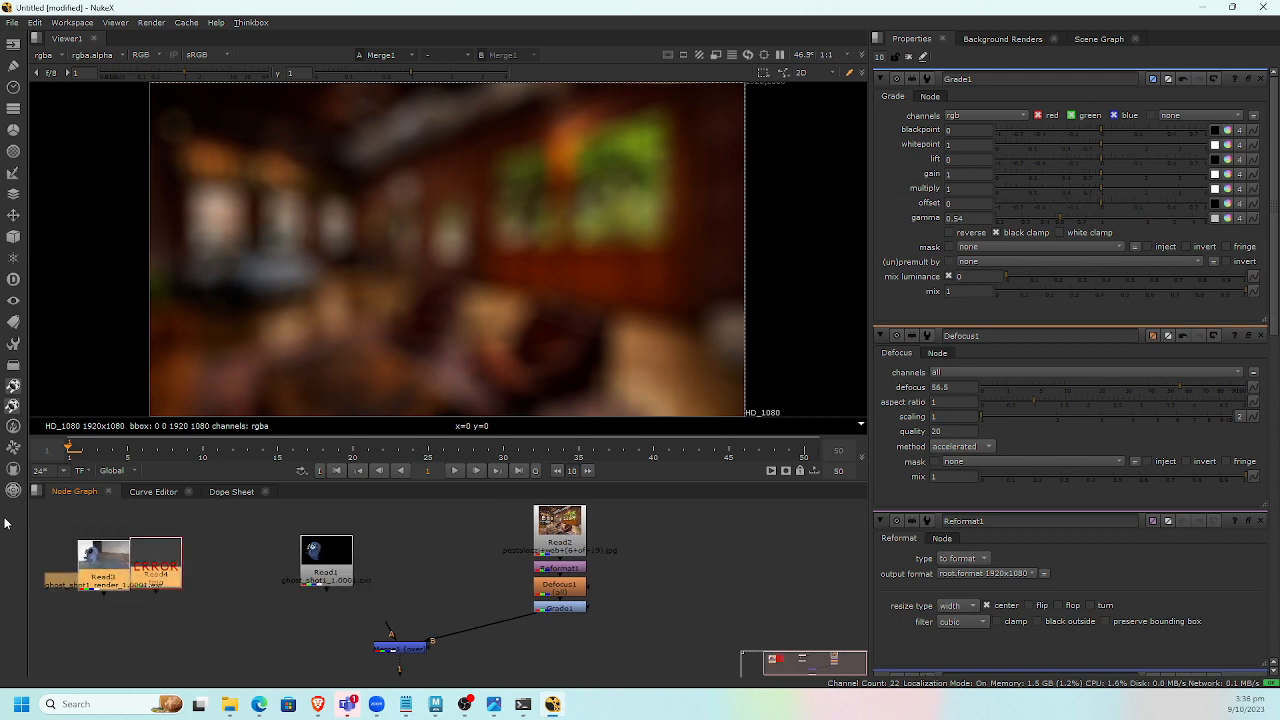
pyautogui.press('Delete')
pyautogui.moveTo(385, 624); pyautogui.dragTo(335, 568)
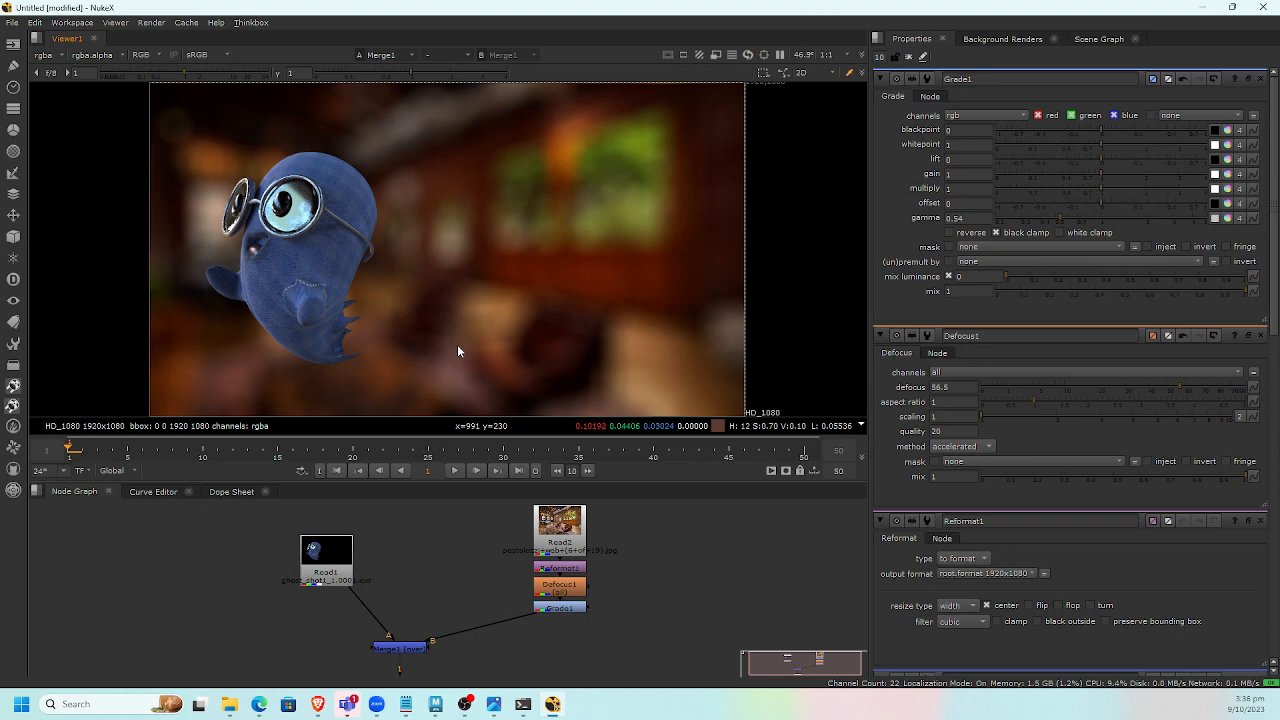
# Play back and scrub through the composited ghost sequence in the enlarged viewer.
pyautogui.press('space')
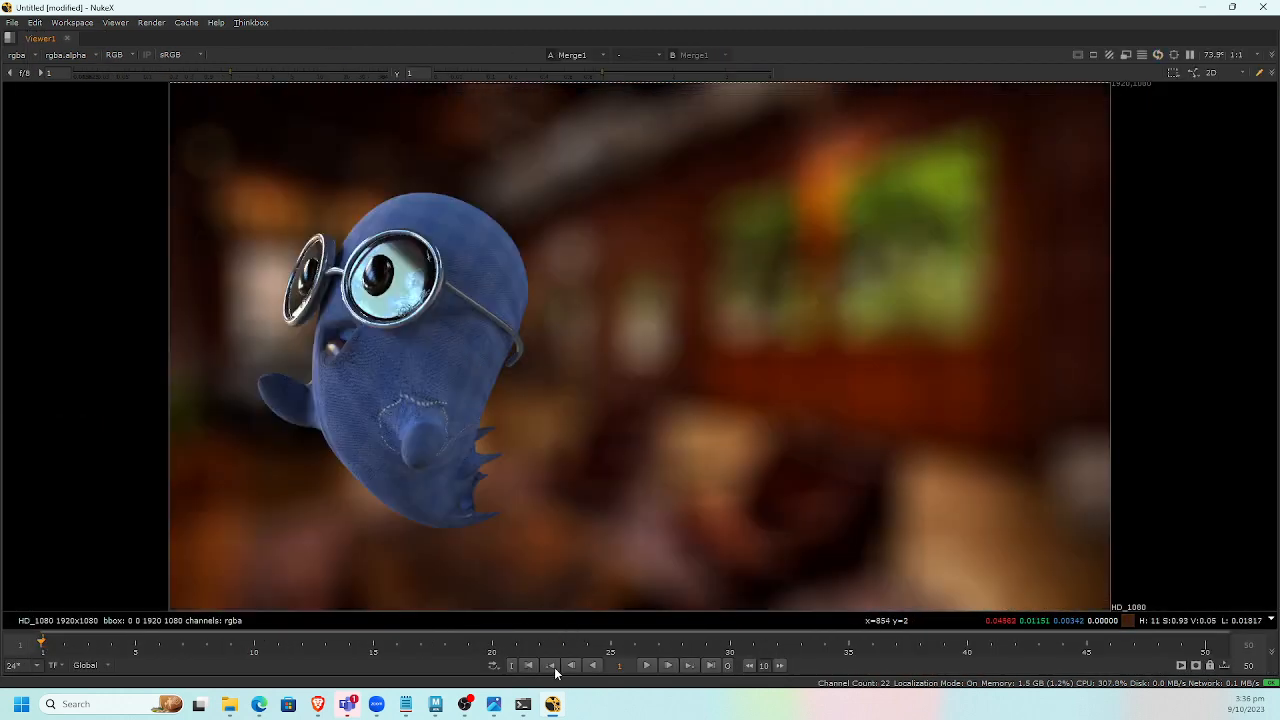
pyautogui.click(646, 666)
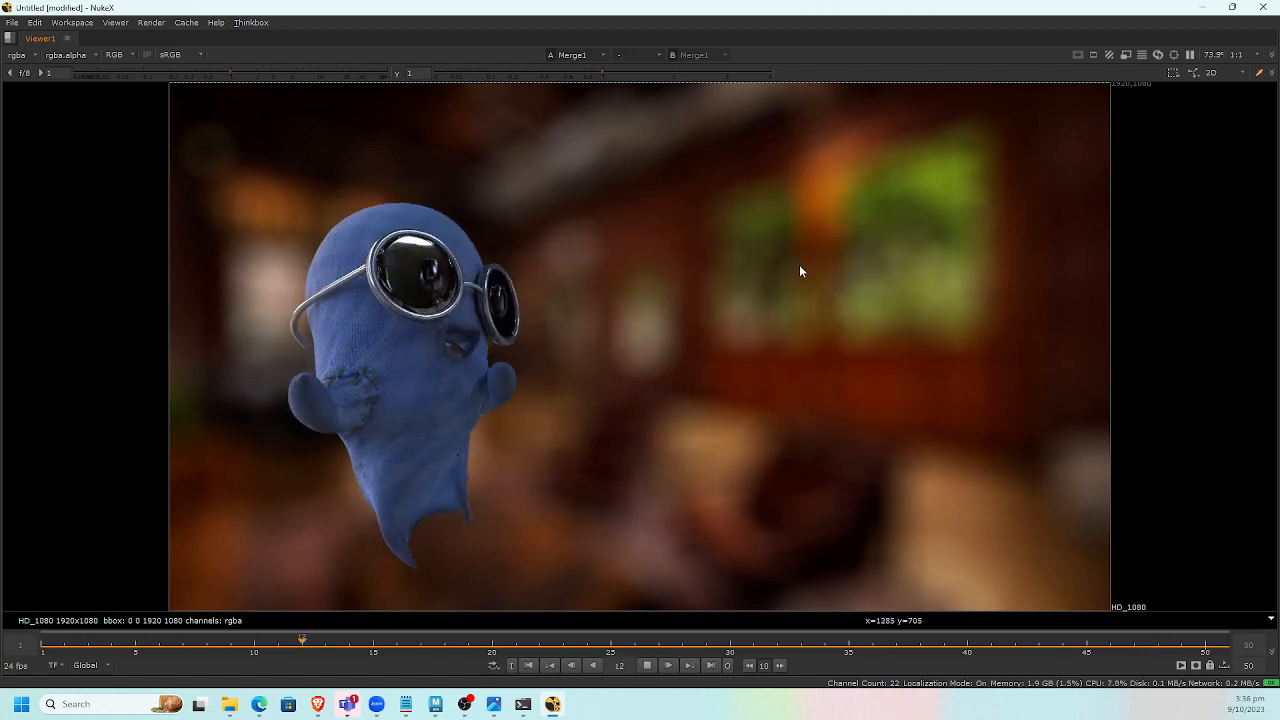
pyautogui.click(645, 666)
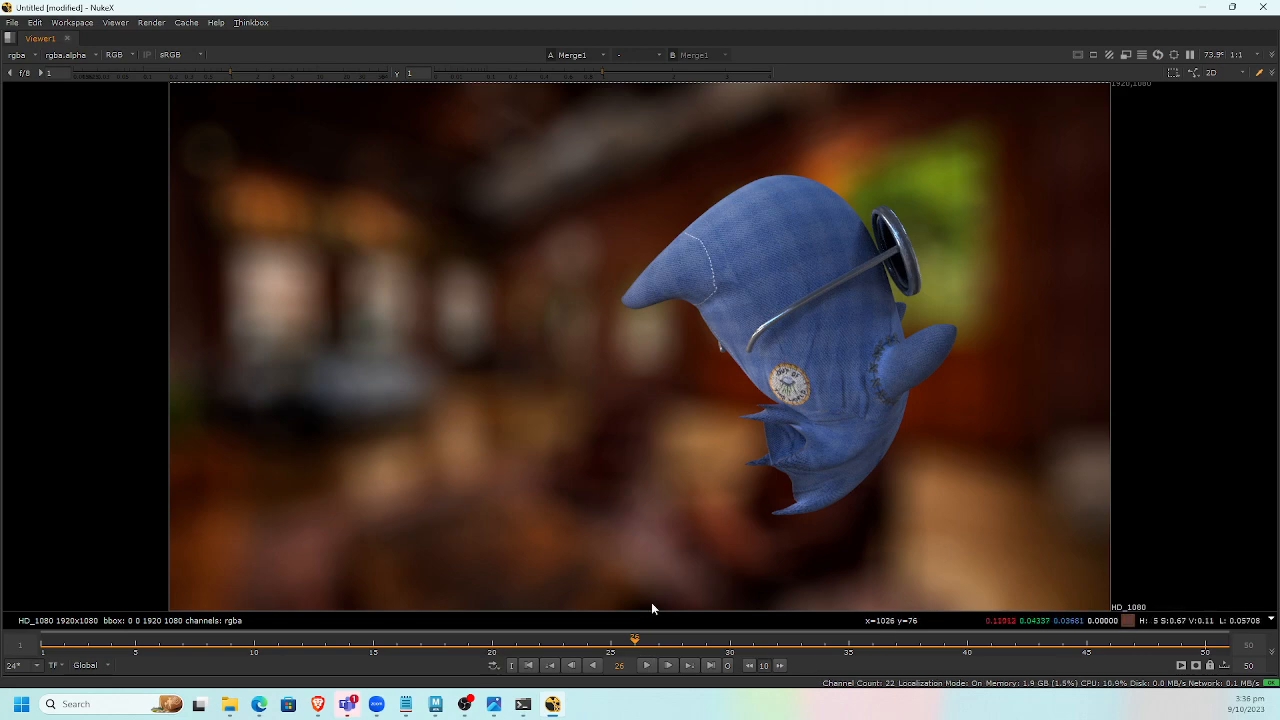
pyautogui.click(585, 641)
pyautogui.moveTo(585, 641); pyautogui.dragTo(428, 643)
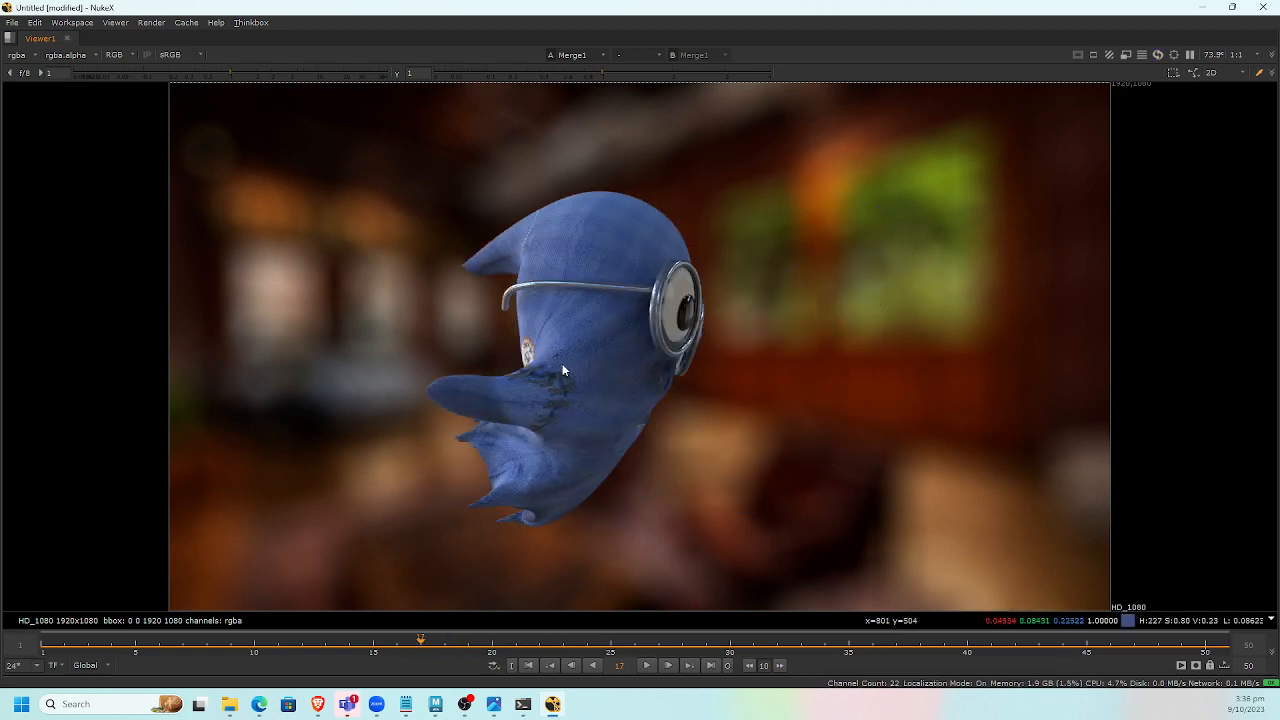
pyautogui.moveTo(445, 643); pyautogui.dragTo(2, 679)
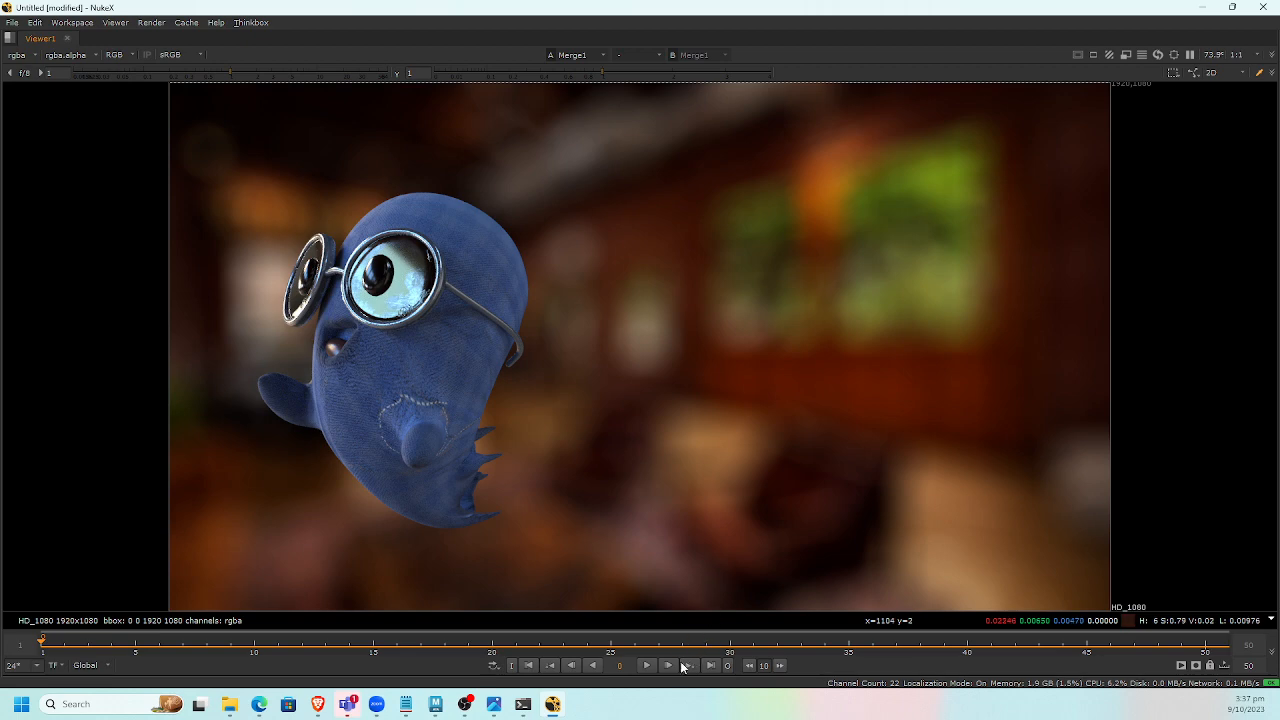
pyautogui.click(650, 666)
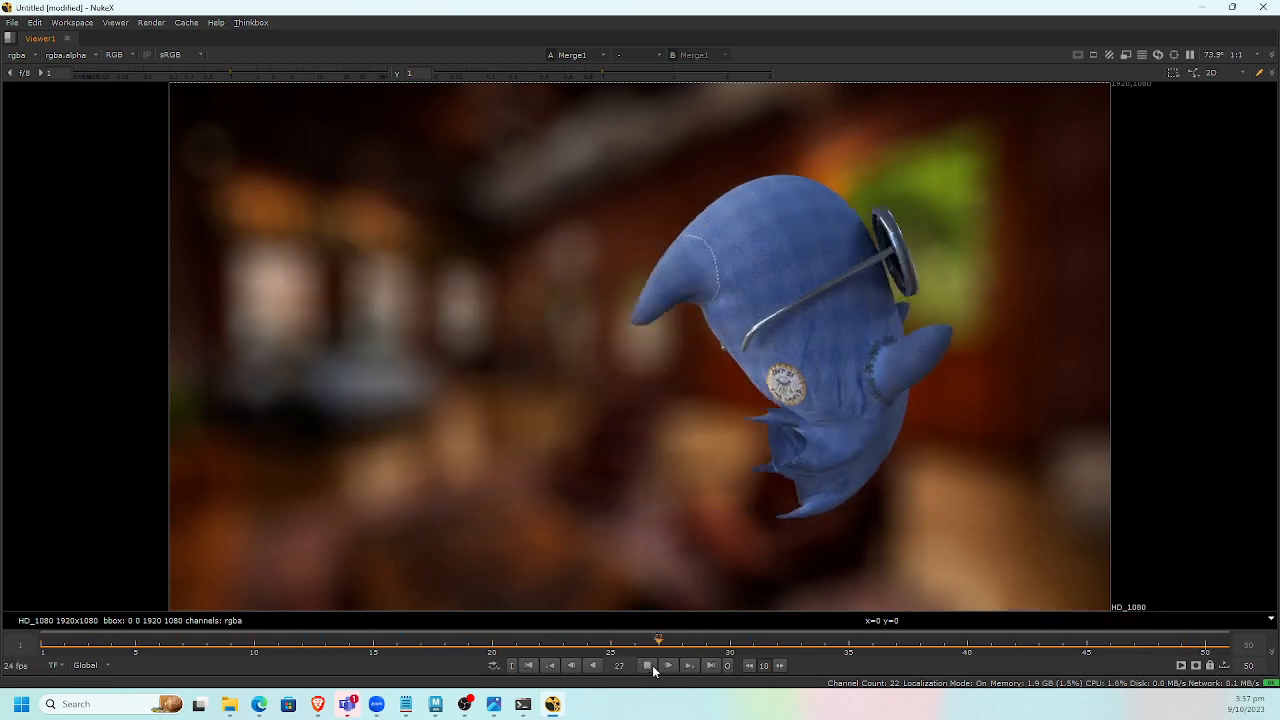
pyautogui.click(648, 665)
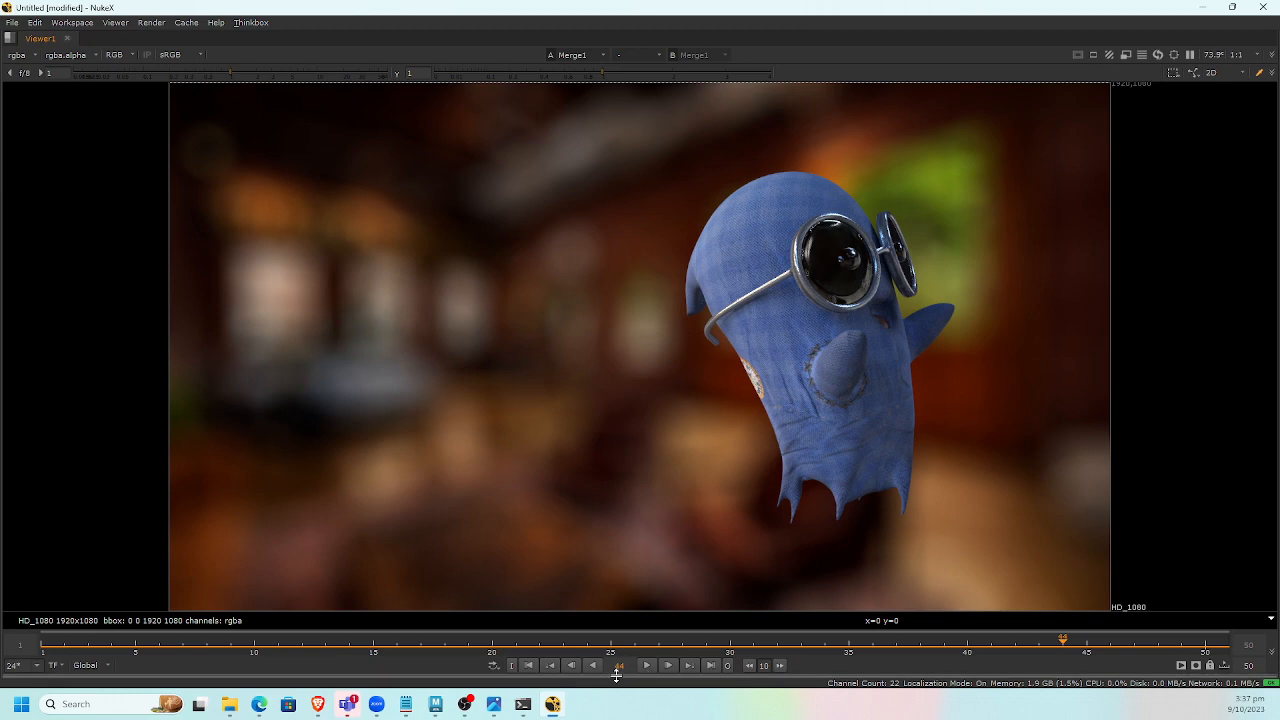
pyautogui.click(529, 665)
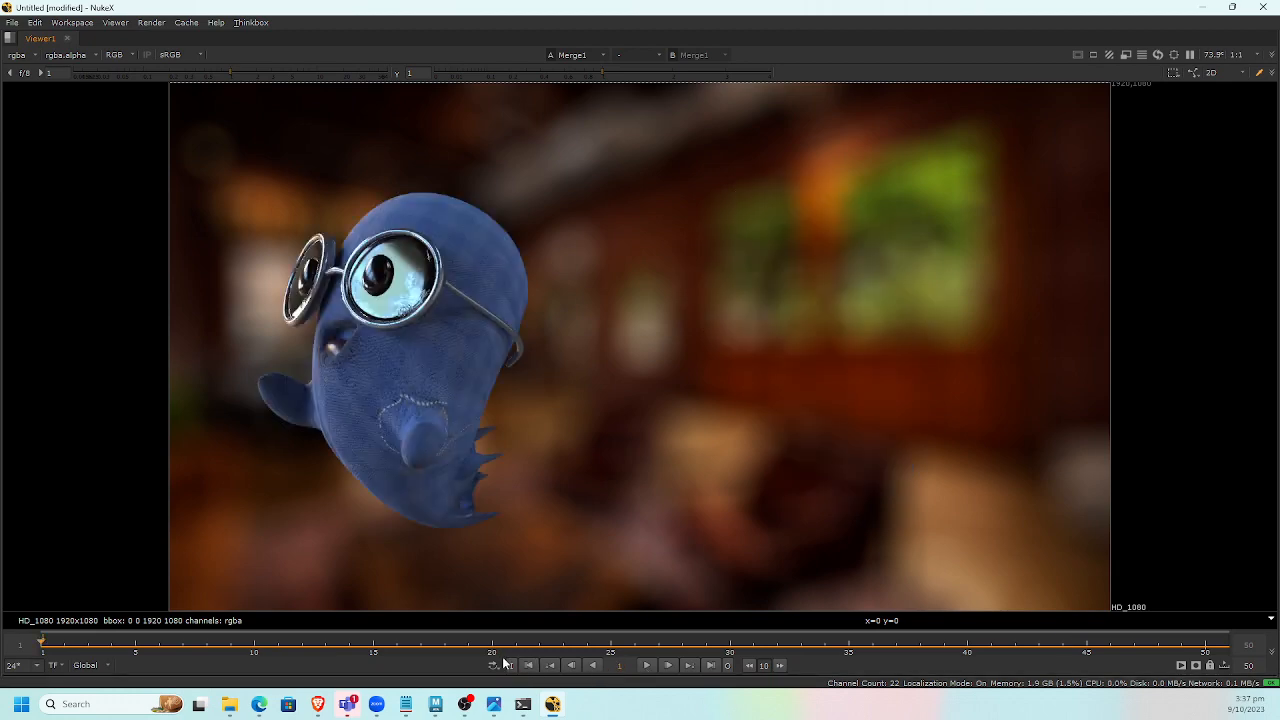